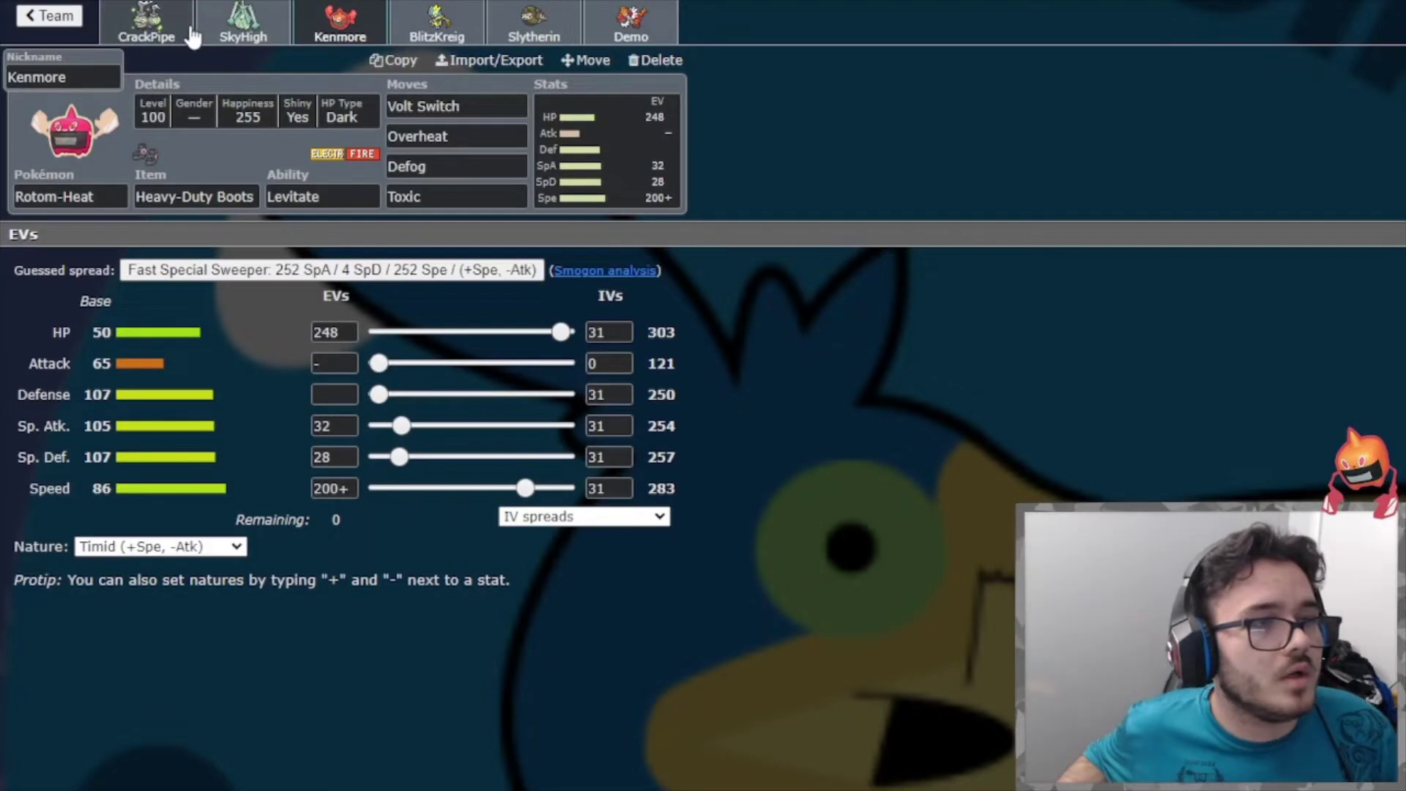
Review the moves, items, abilities and EV spreads of CrackPipe, SkyHigh, Kenmore, BlitzKreig, Slytherin and Demo in the teambuilder.
left_click(188, 33)
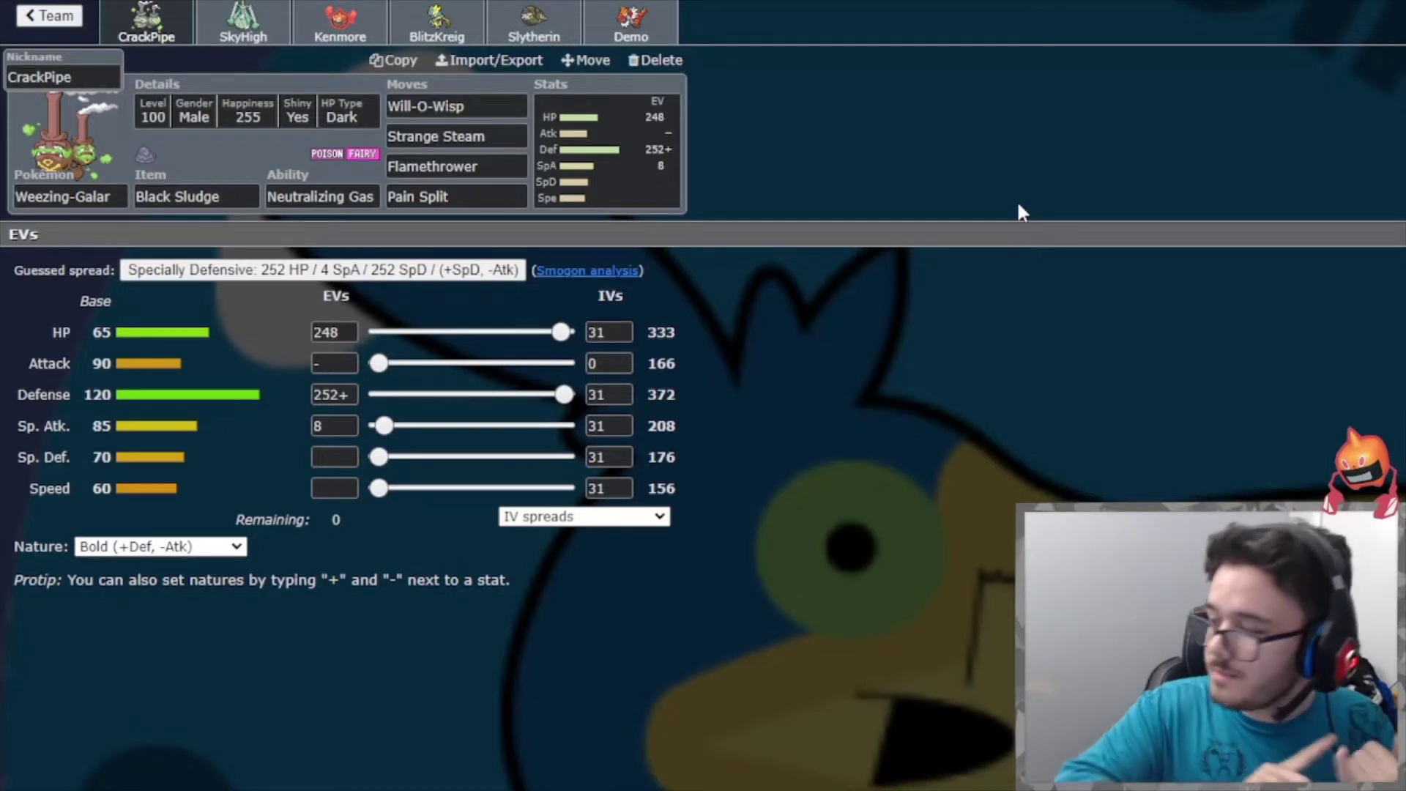
left_click(282, 29)
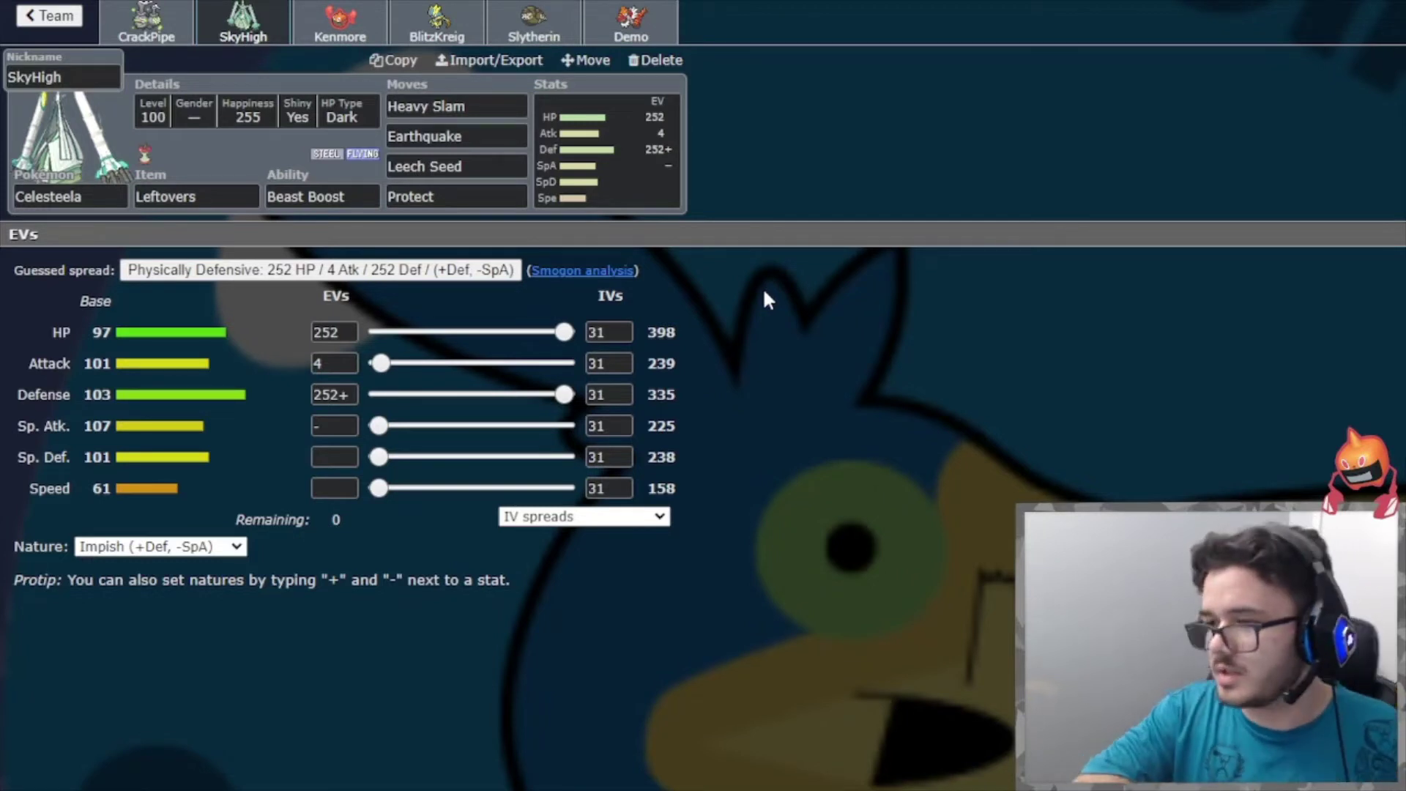
left_click(316, 14)
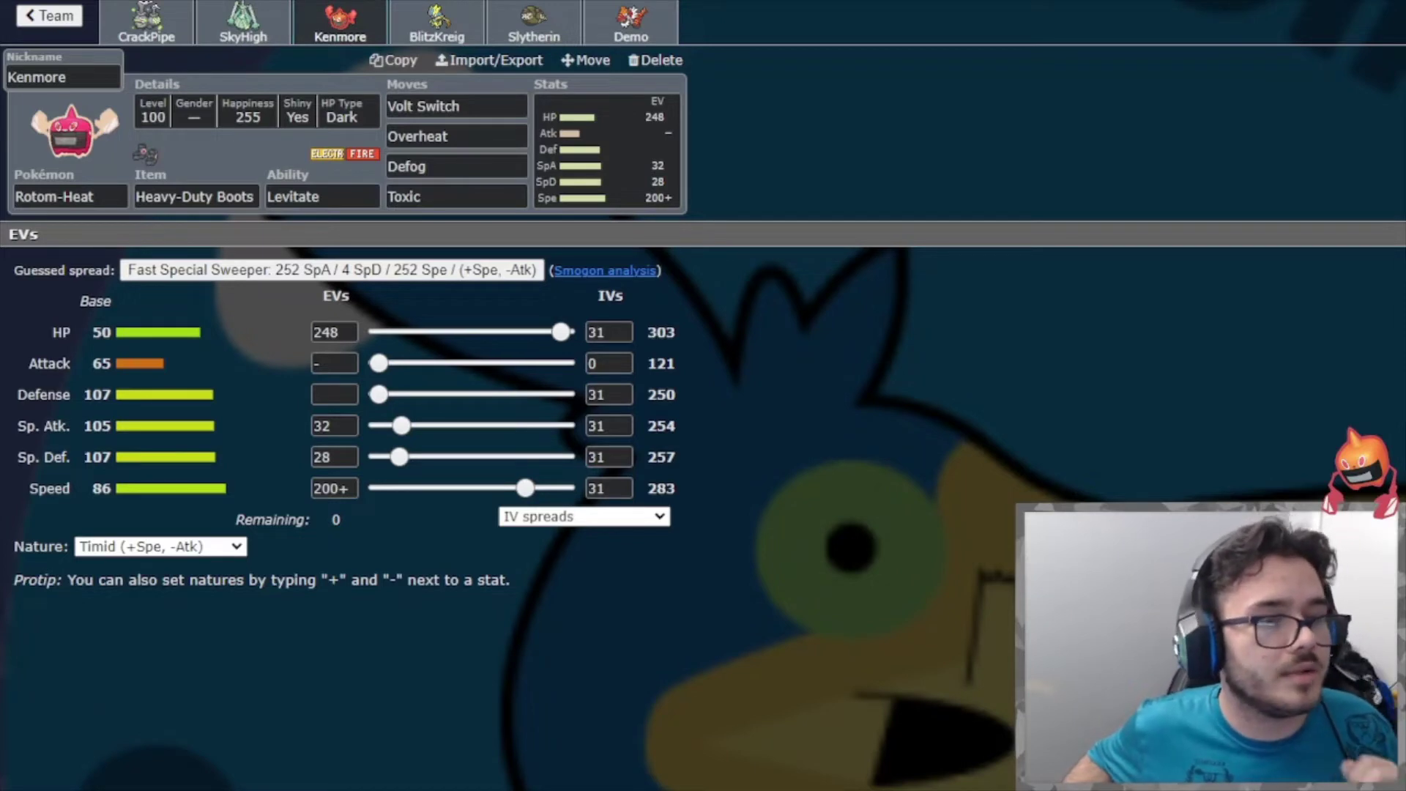
key("alt+Tab")
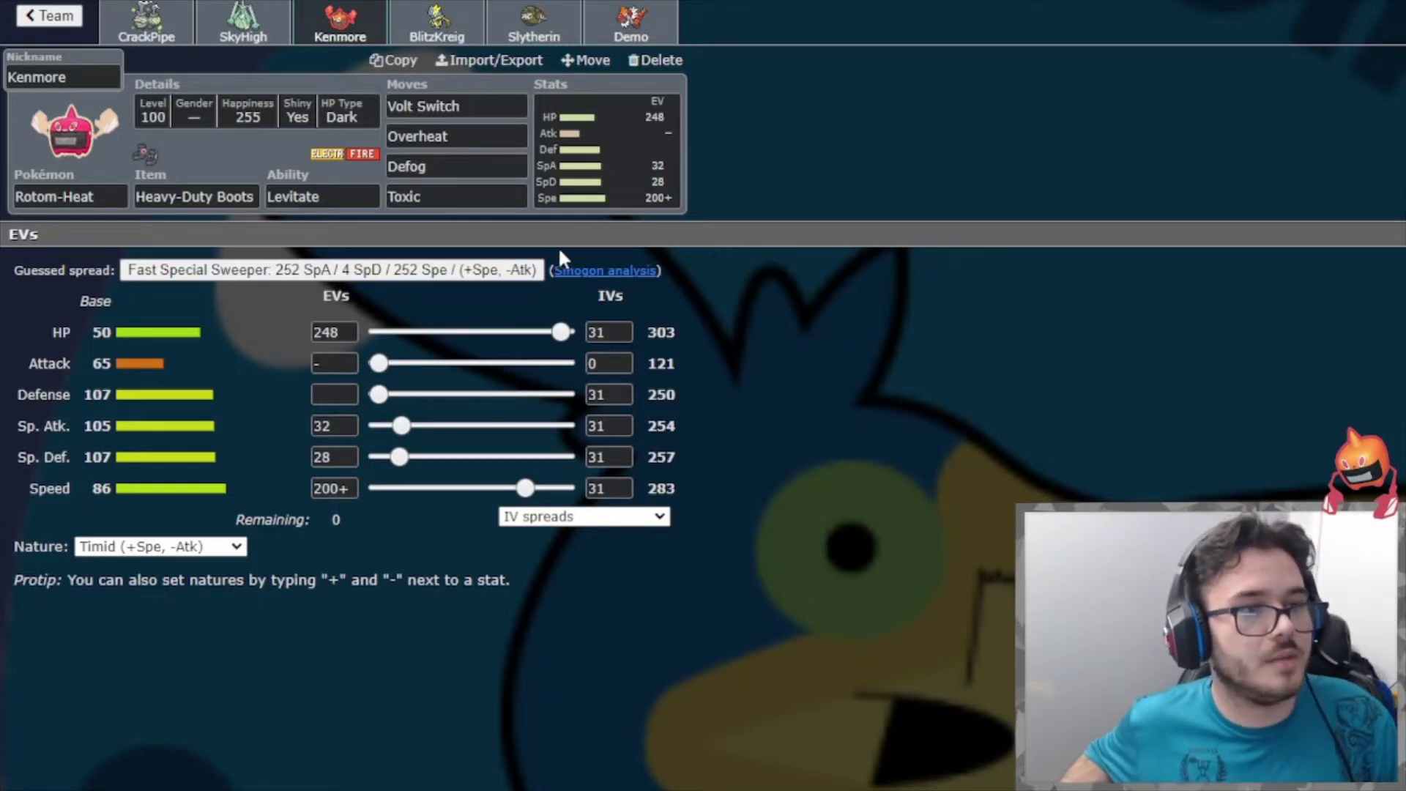
left_click(426, 45)
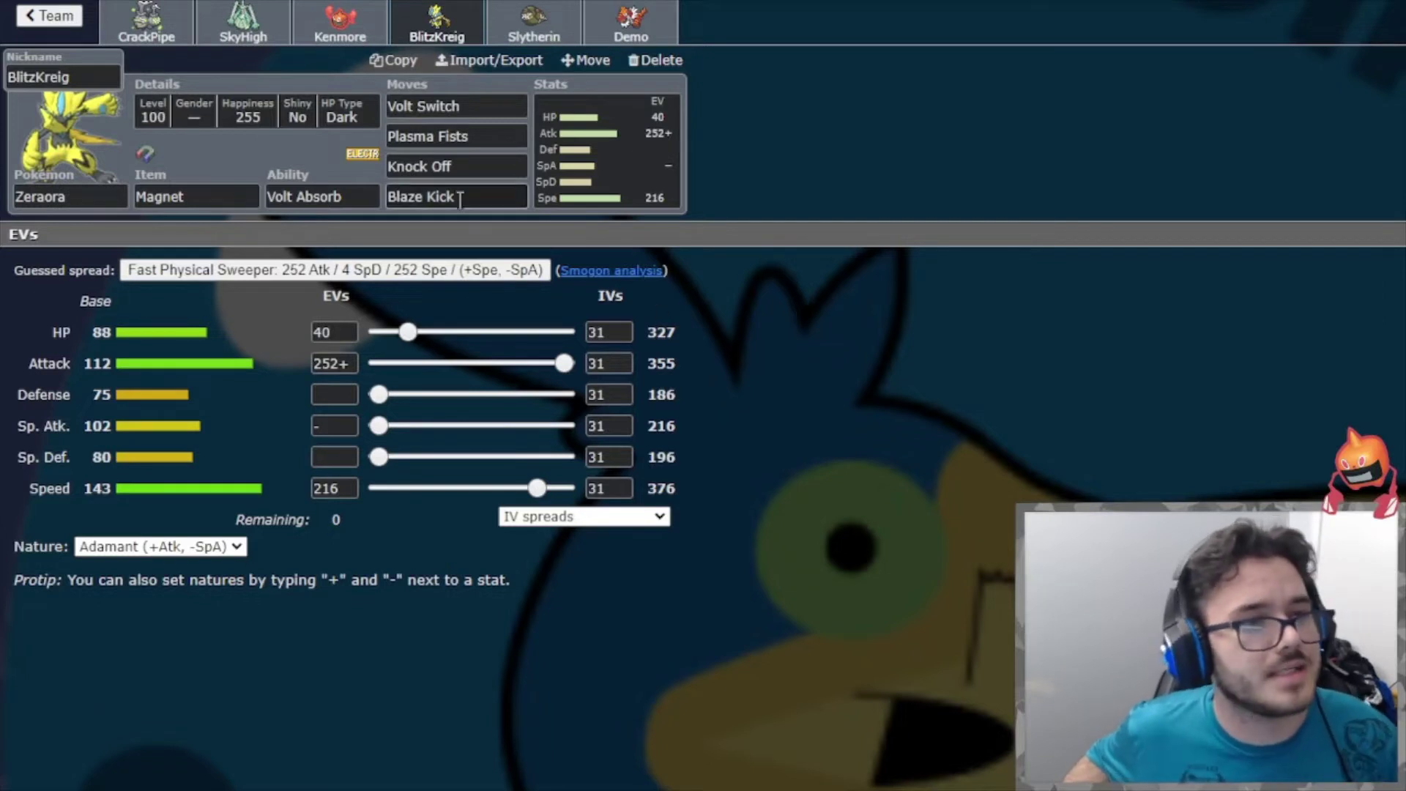
left_click(505, 31)
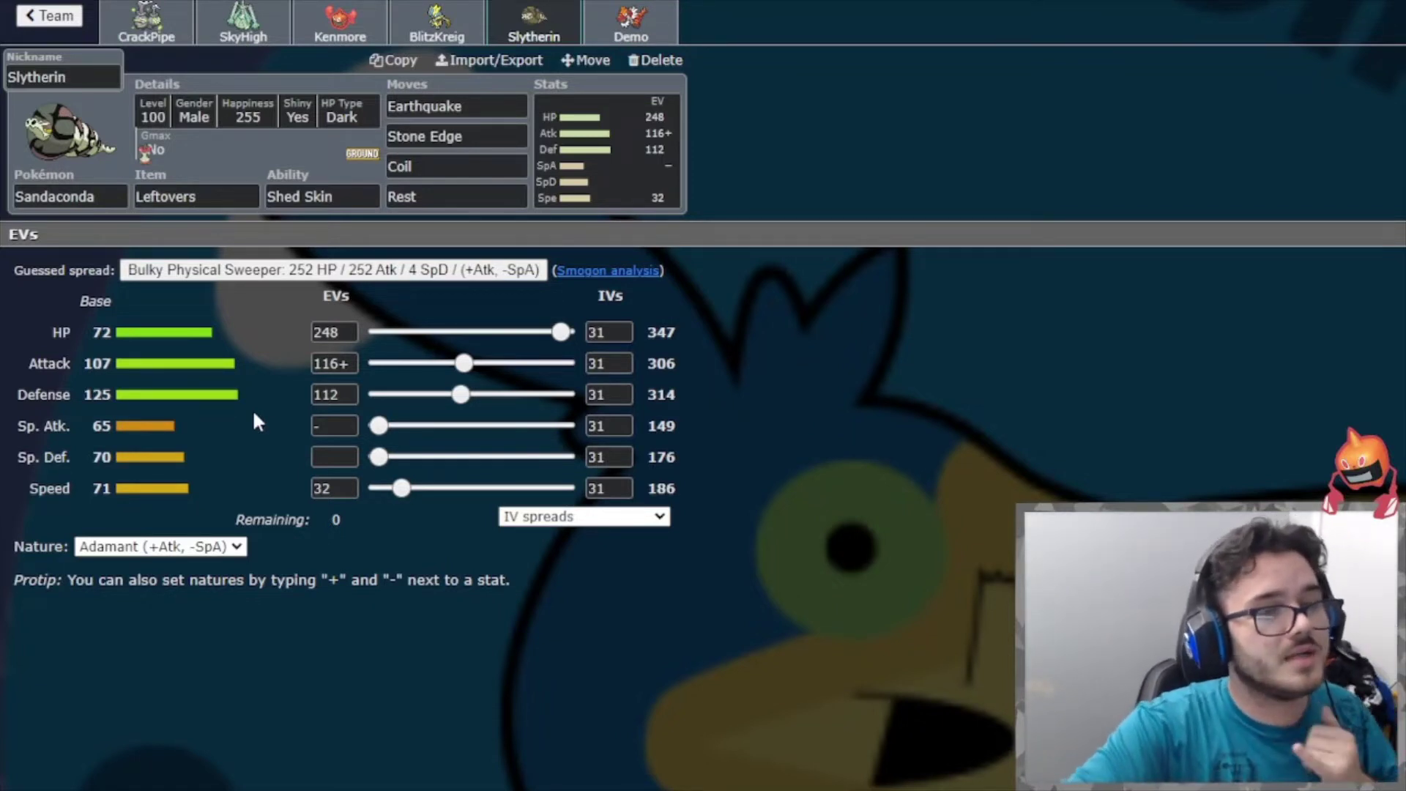
left_click(614, 34)
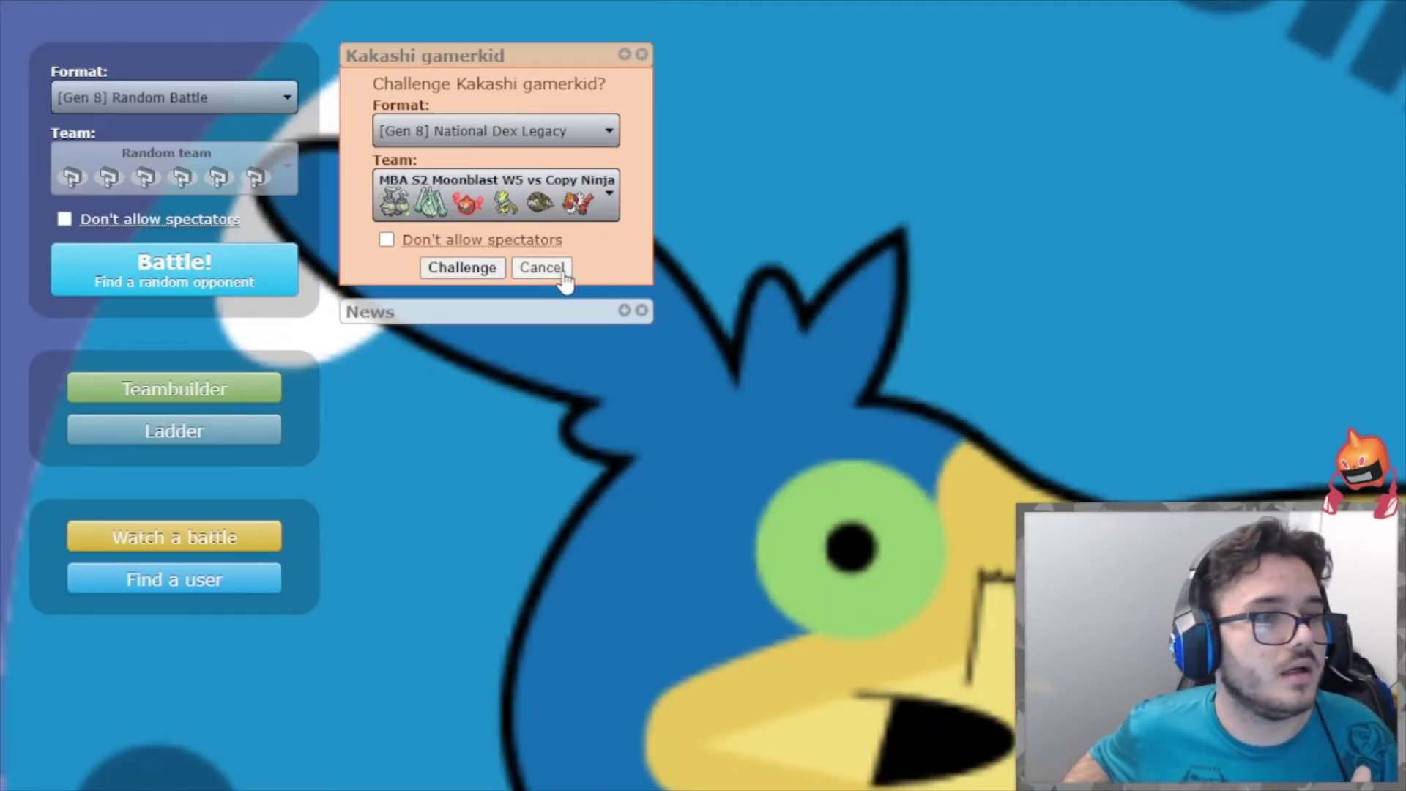
Cancel the outgoing challenge and accept the opponent's National Dex Legacy challenge with the team MBA S2 Moonblast W5 vs Copy Ninja.
left_click(549, 274)
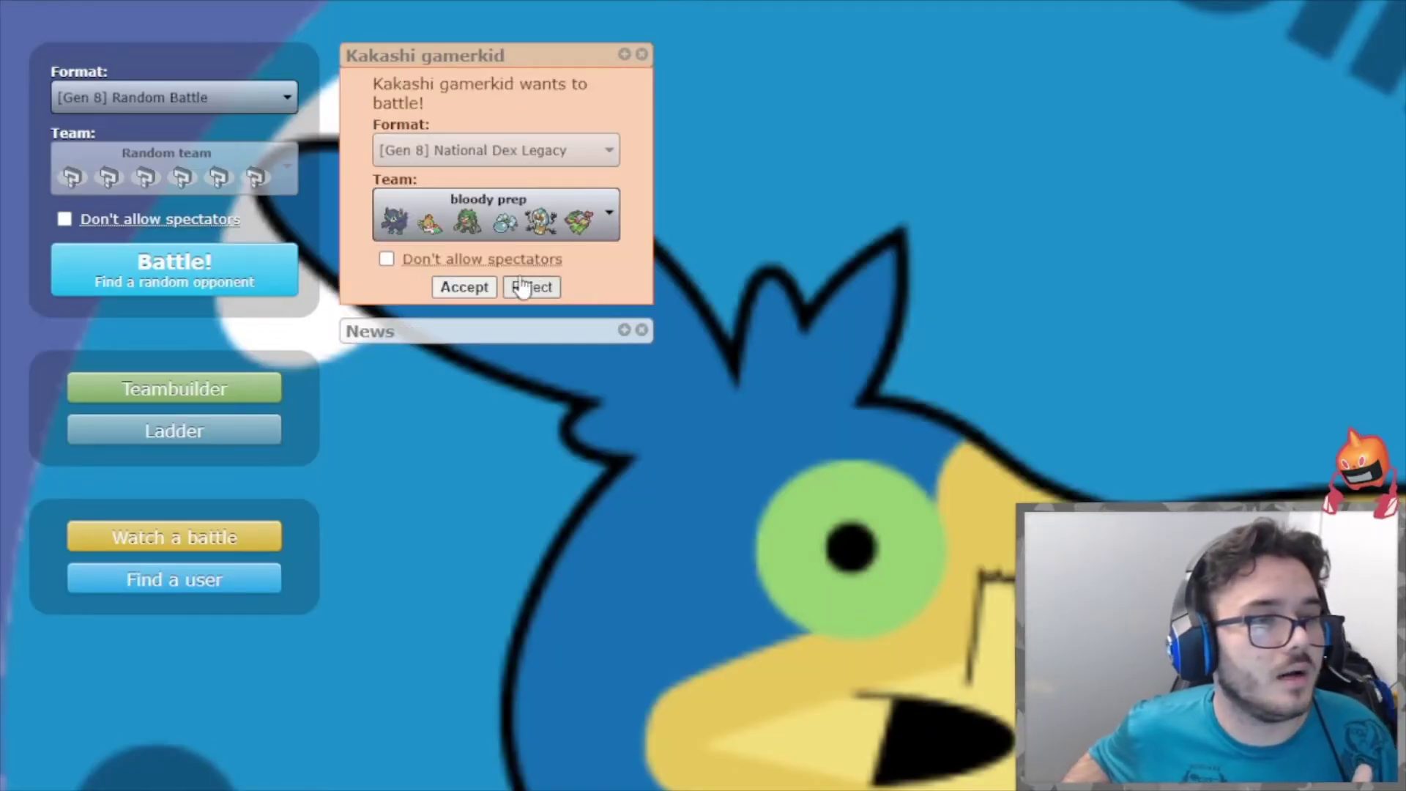
left_click(504, 223)
left_click(527, 472)
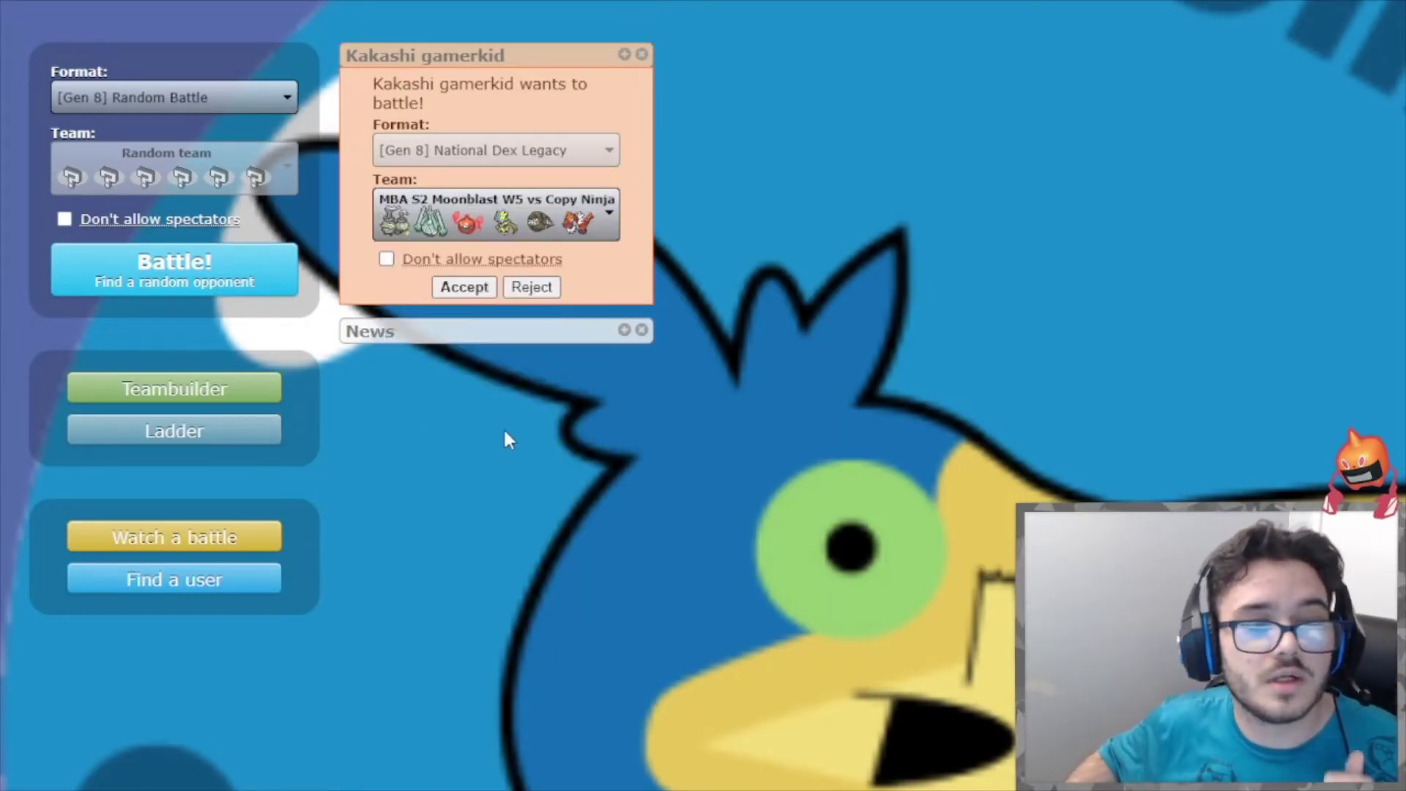
left_click(468, 293)
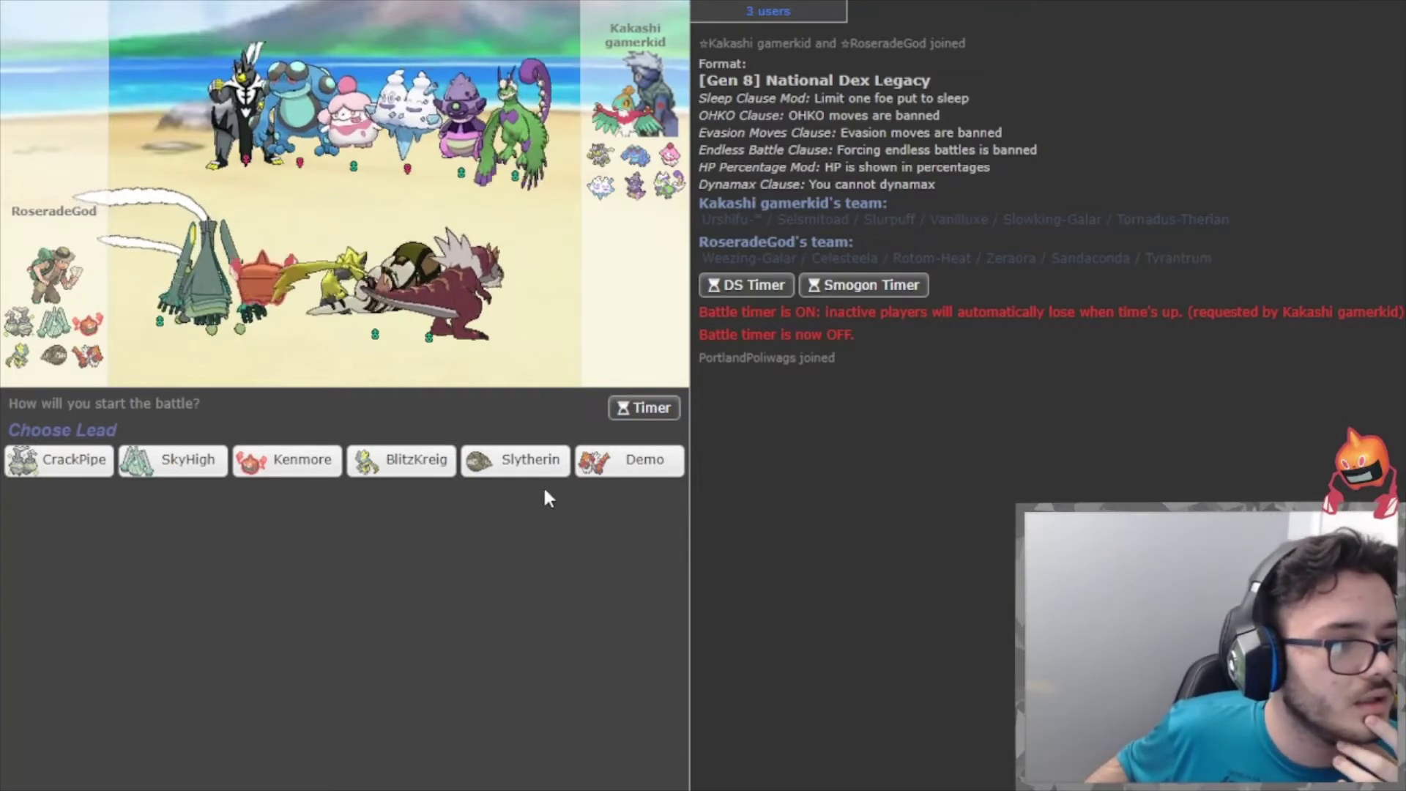
Start the battle with Kenmore (Rotom-Heat) as the lead and skip the opening animation.
mouse_move(394, 472)
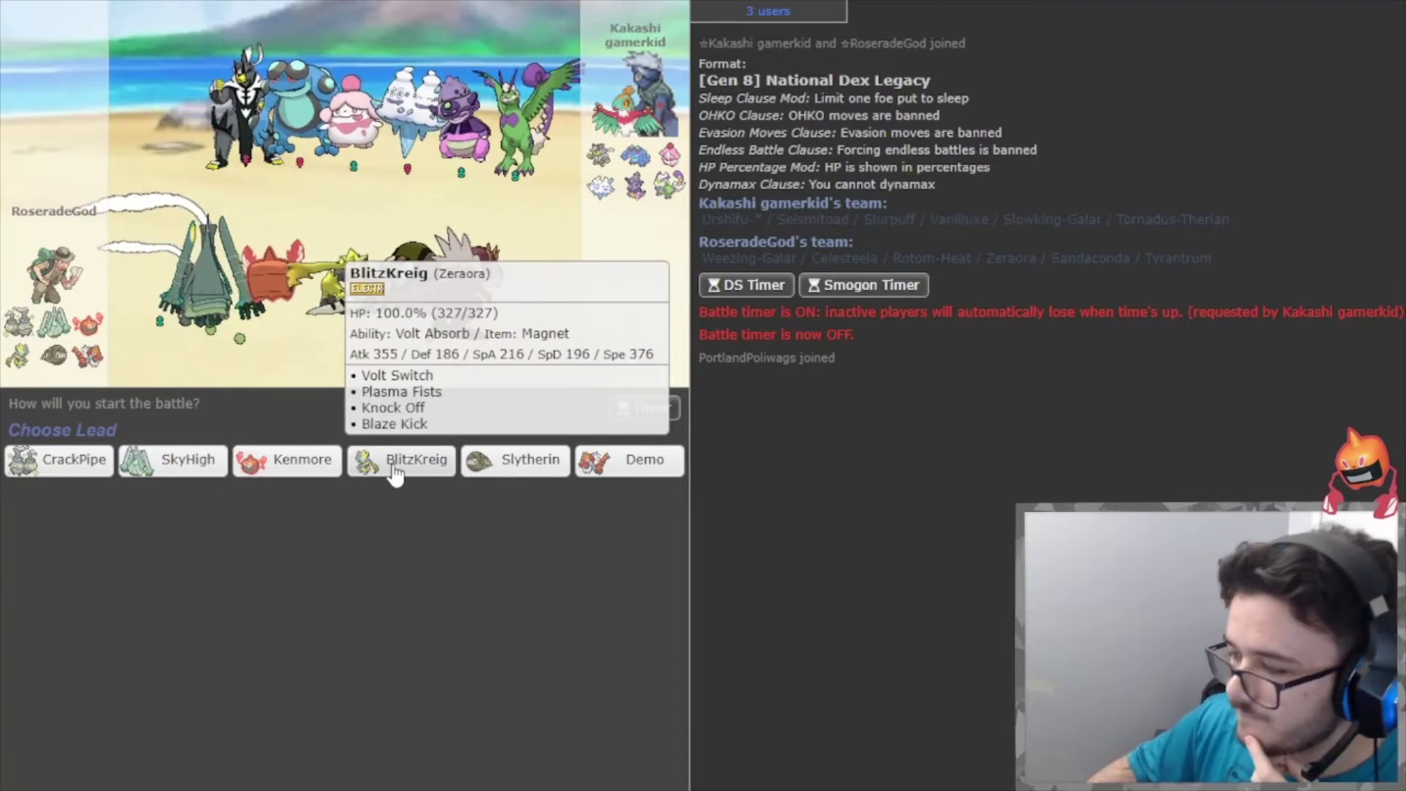
mouse_move(334, 473)
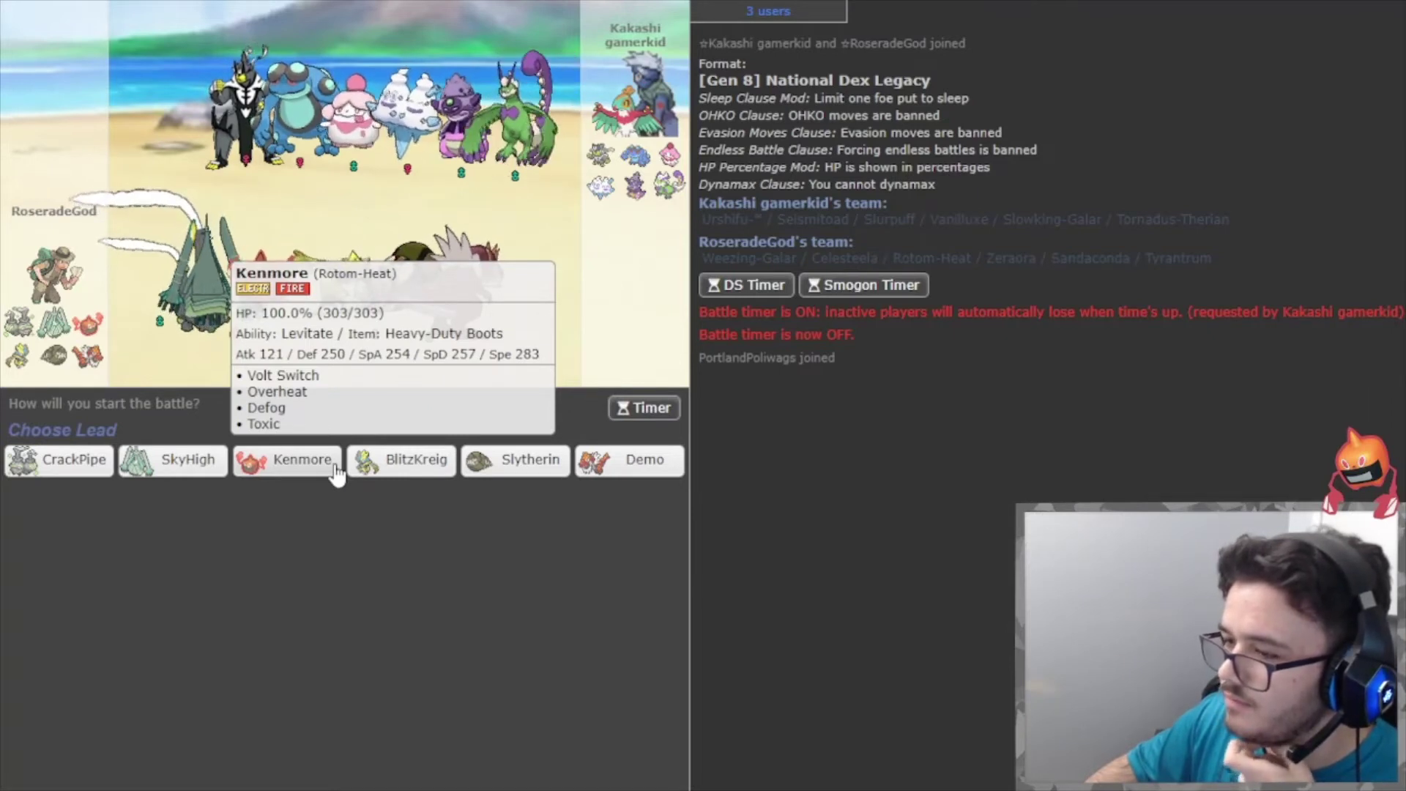
left_click(334, 473)
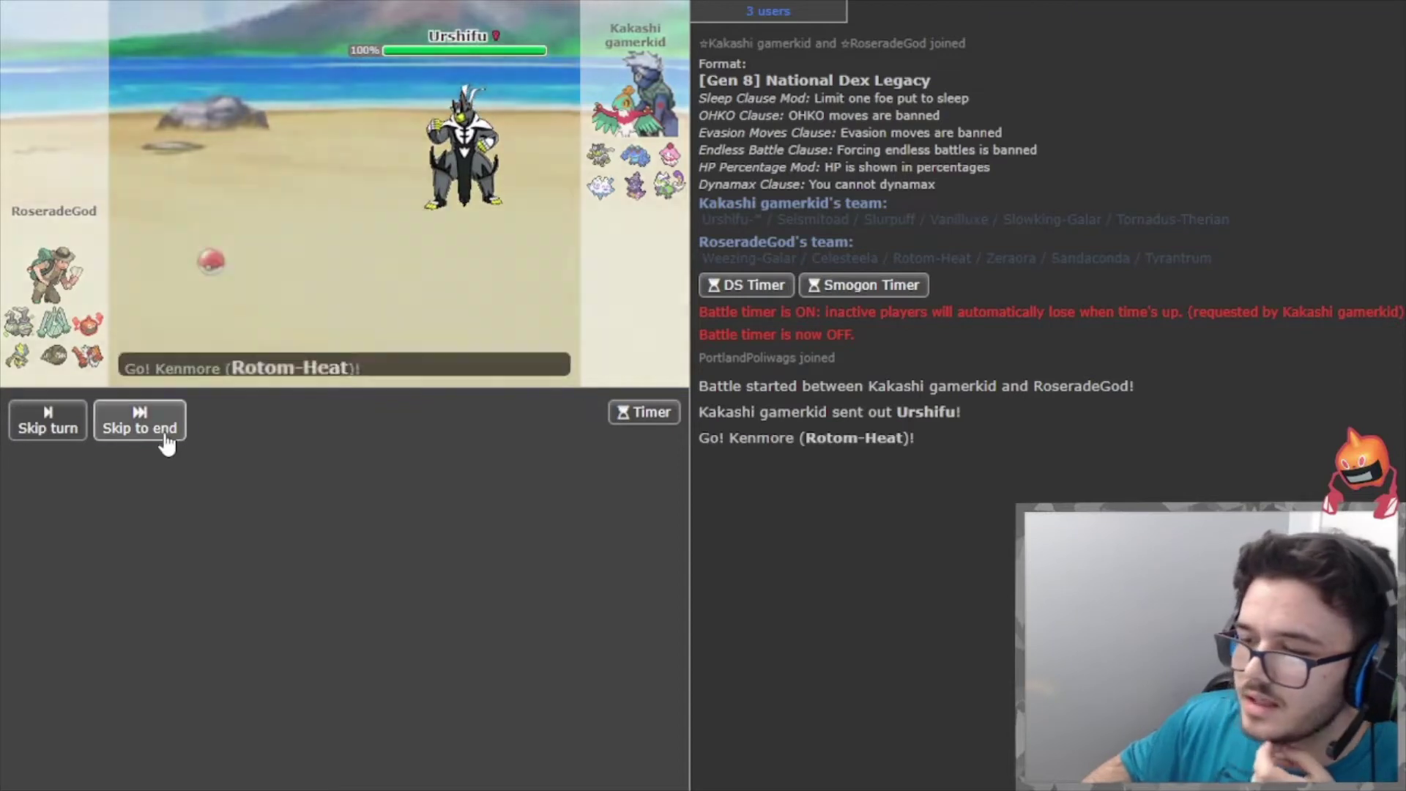
left_click(139, 421)
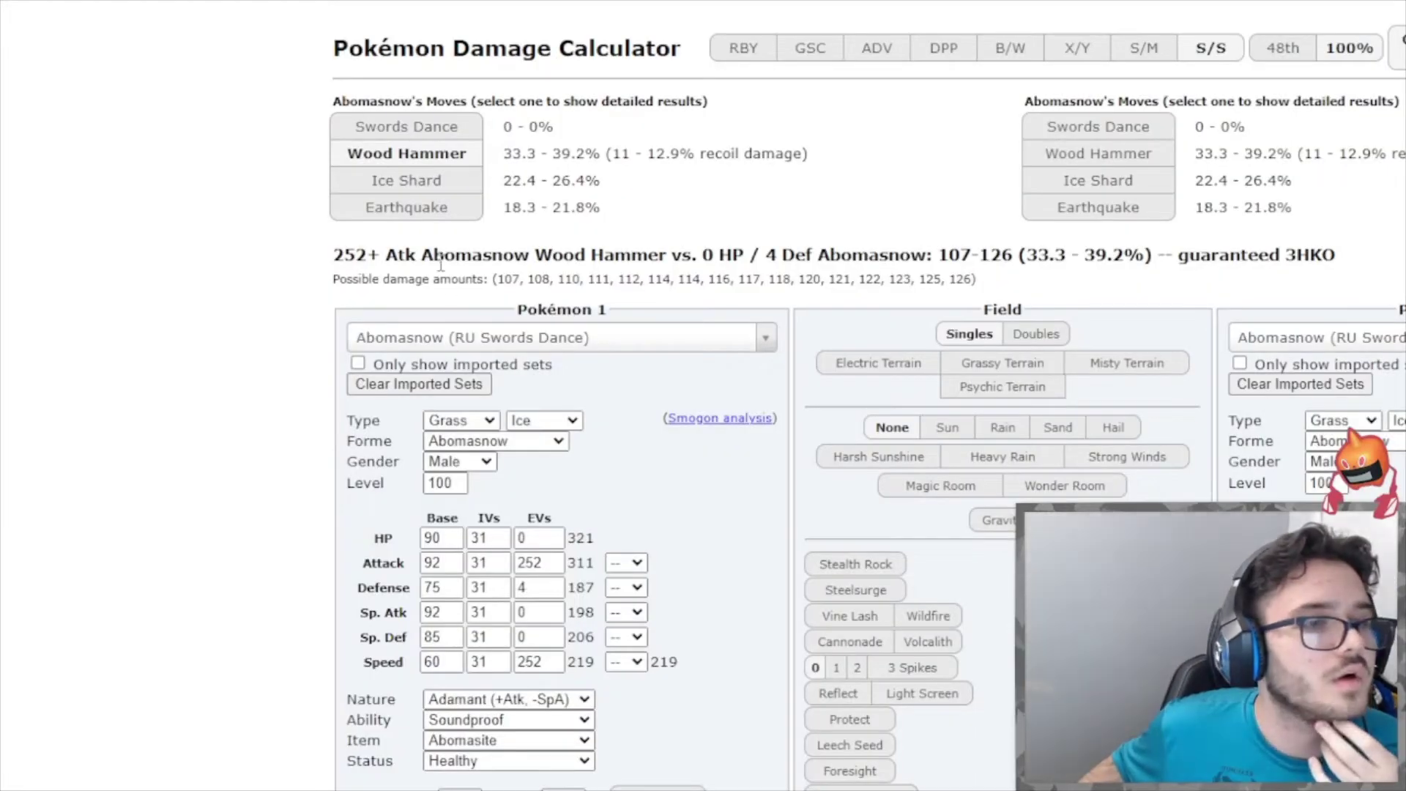
Clear the imported sets in the Pokémon Damage Calculator and copy the full team's export text from the Showdown teambuilder.
left_click(439, 384)
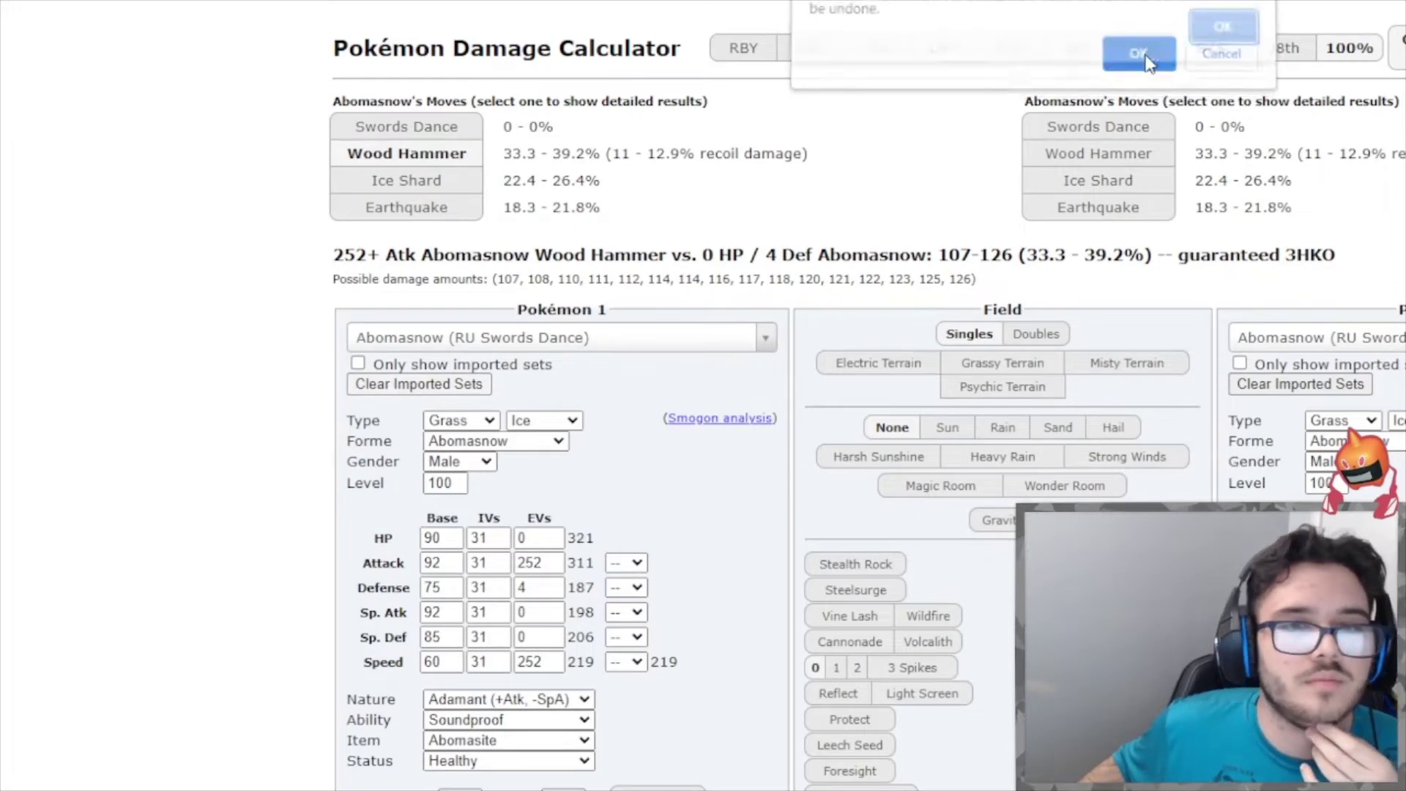
left_click(1221, 30)
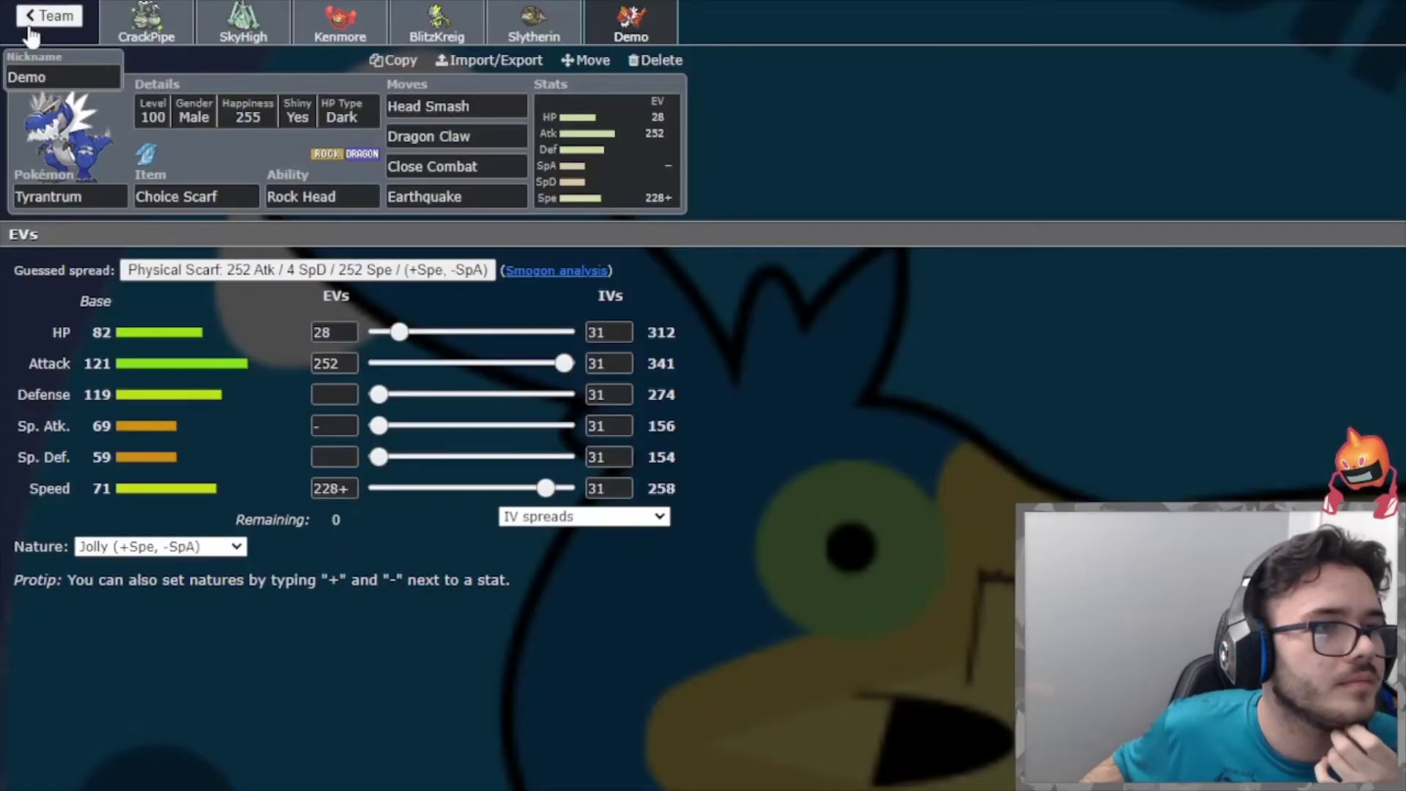
left_click(32, 18)
left_click(472, 15)
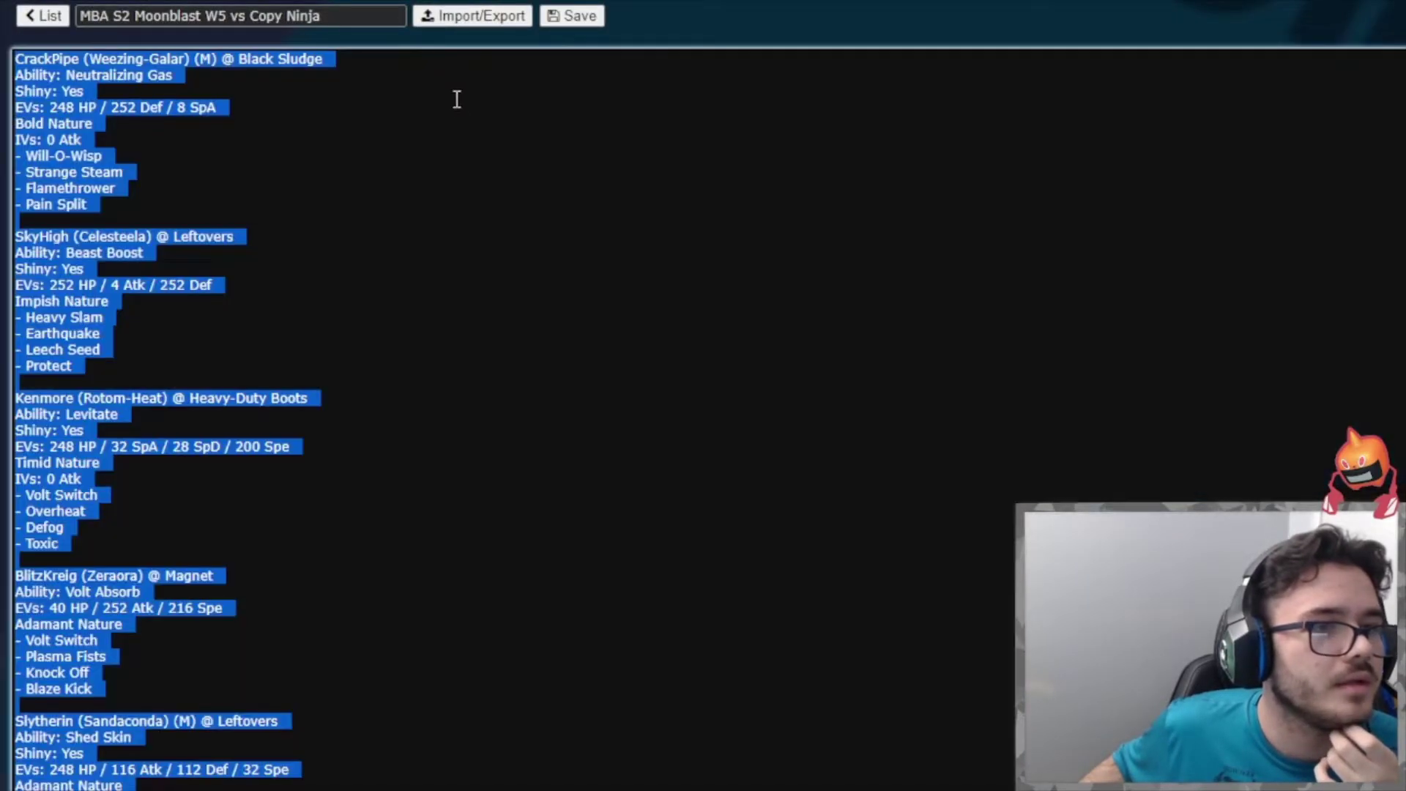
left_click(43, 16)
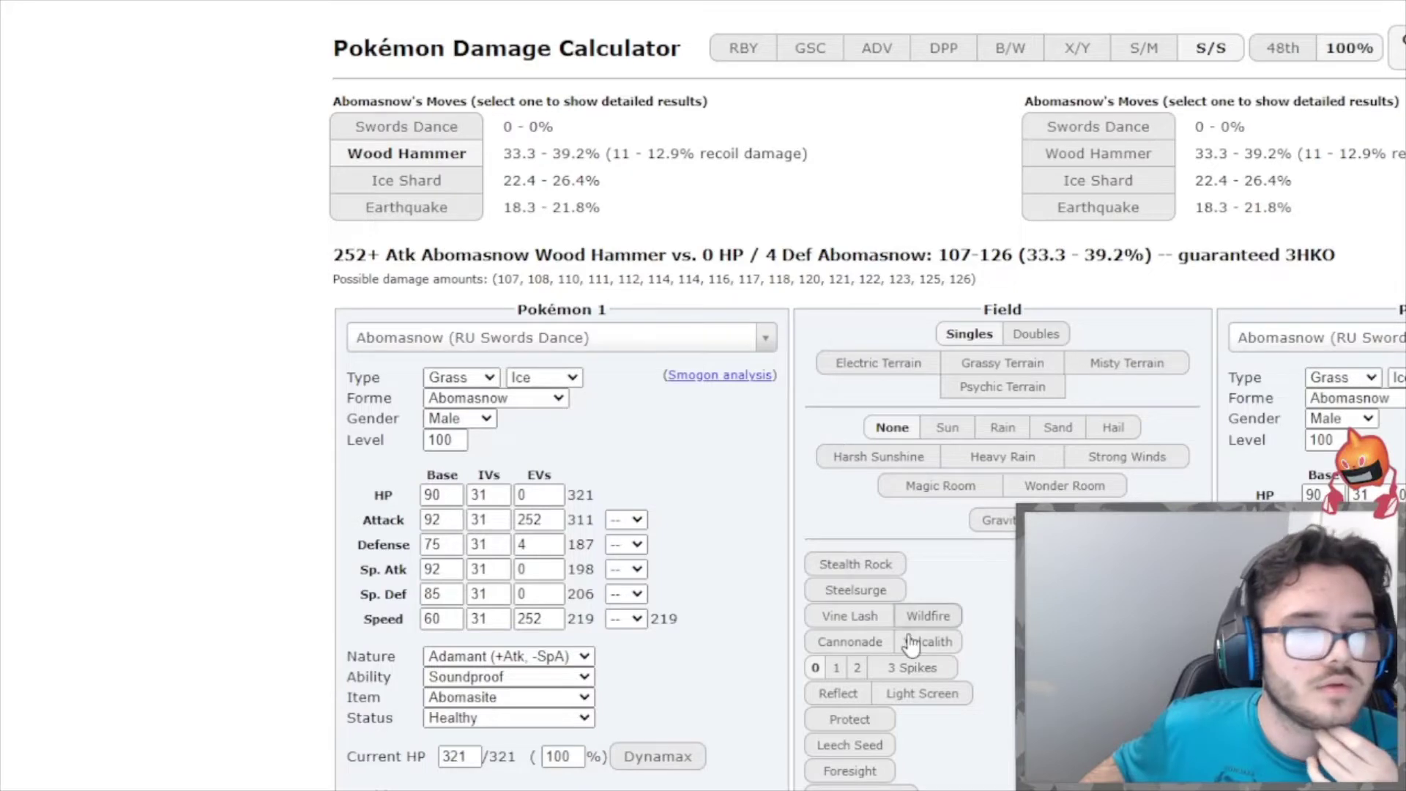
Import the copied team text into the Pokémon Damage Calculator as custom sets.
scroll(929, 693, "down", 5)
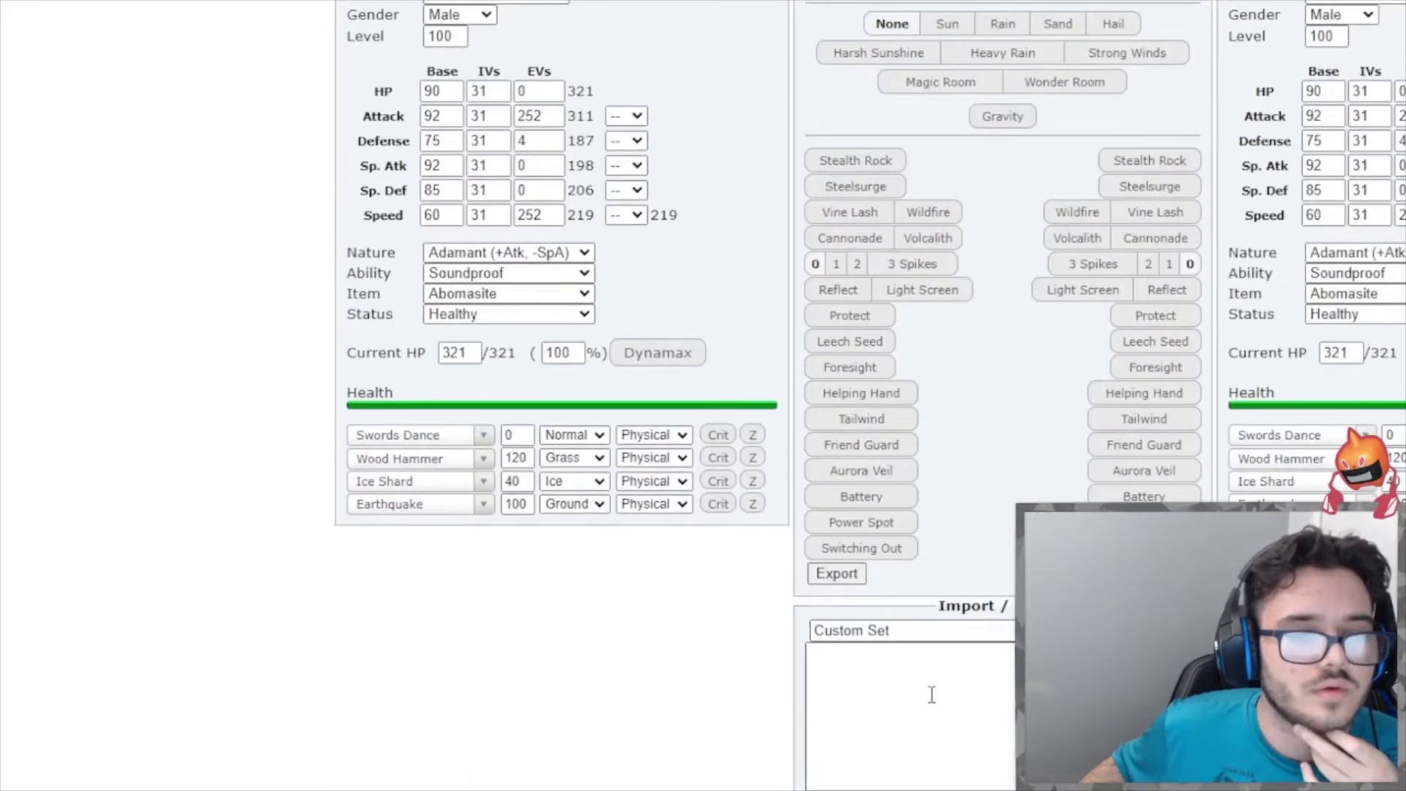
left_click(928, 694)
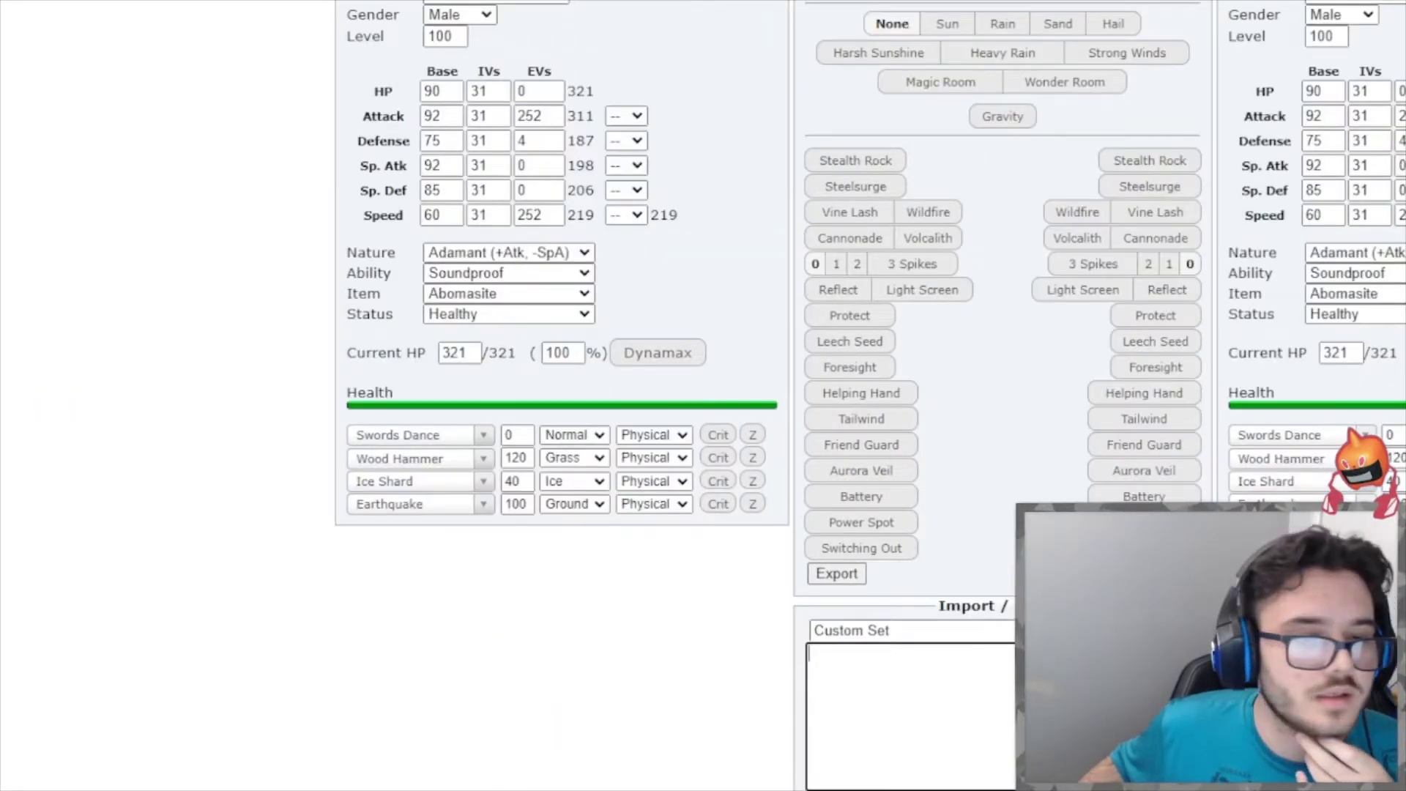
key("ctrl+v")
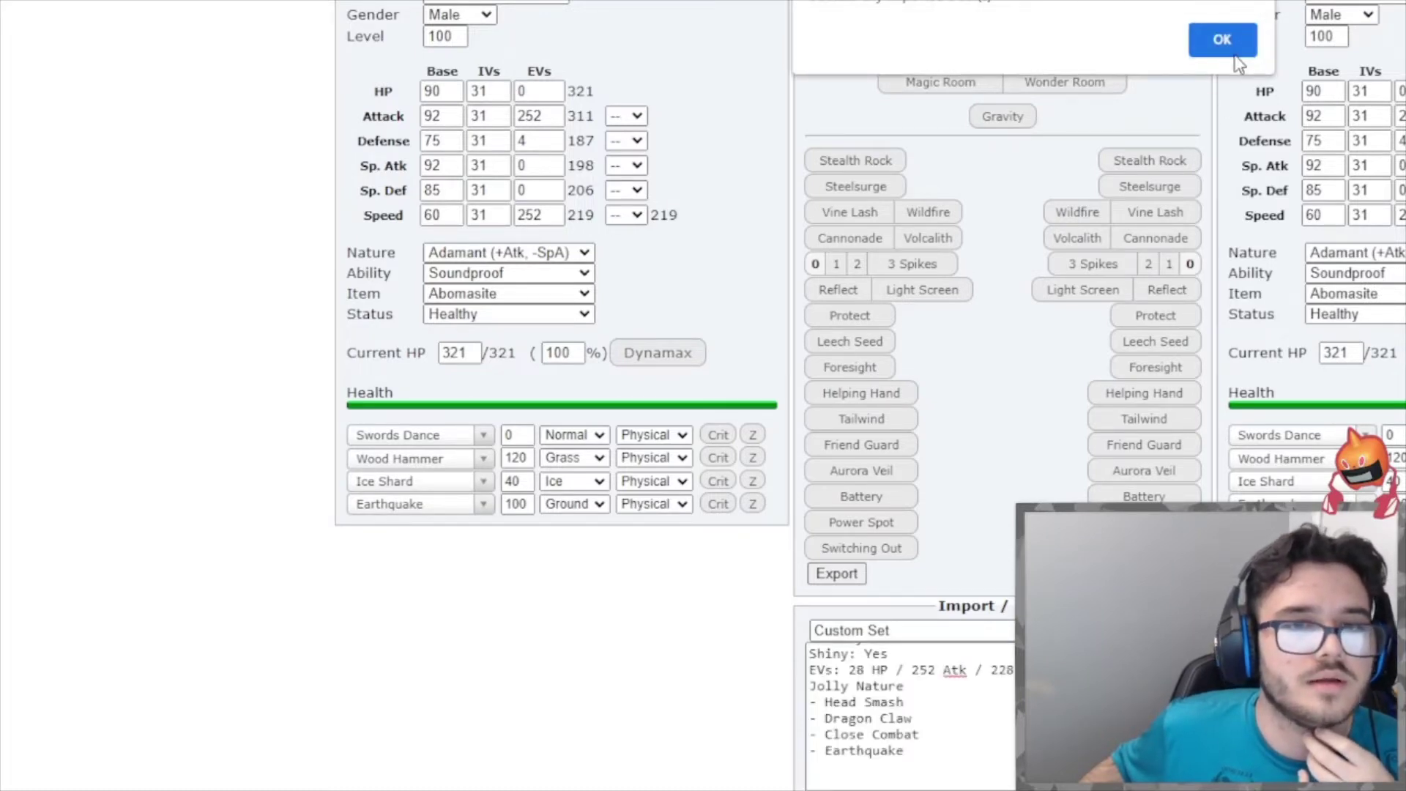
left_click(1234, 51)
Set up a damage calculation with Rotom-Heat (Kenmore) as Pokémon 1 and Urshifu's Uber Choice Band set as Pokémon 2.
scroll(738, 460, "up", 5)
left_click(424, 258)
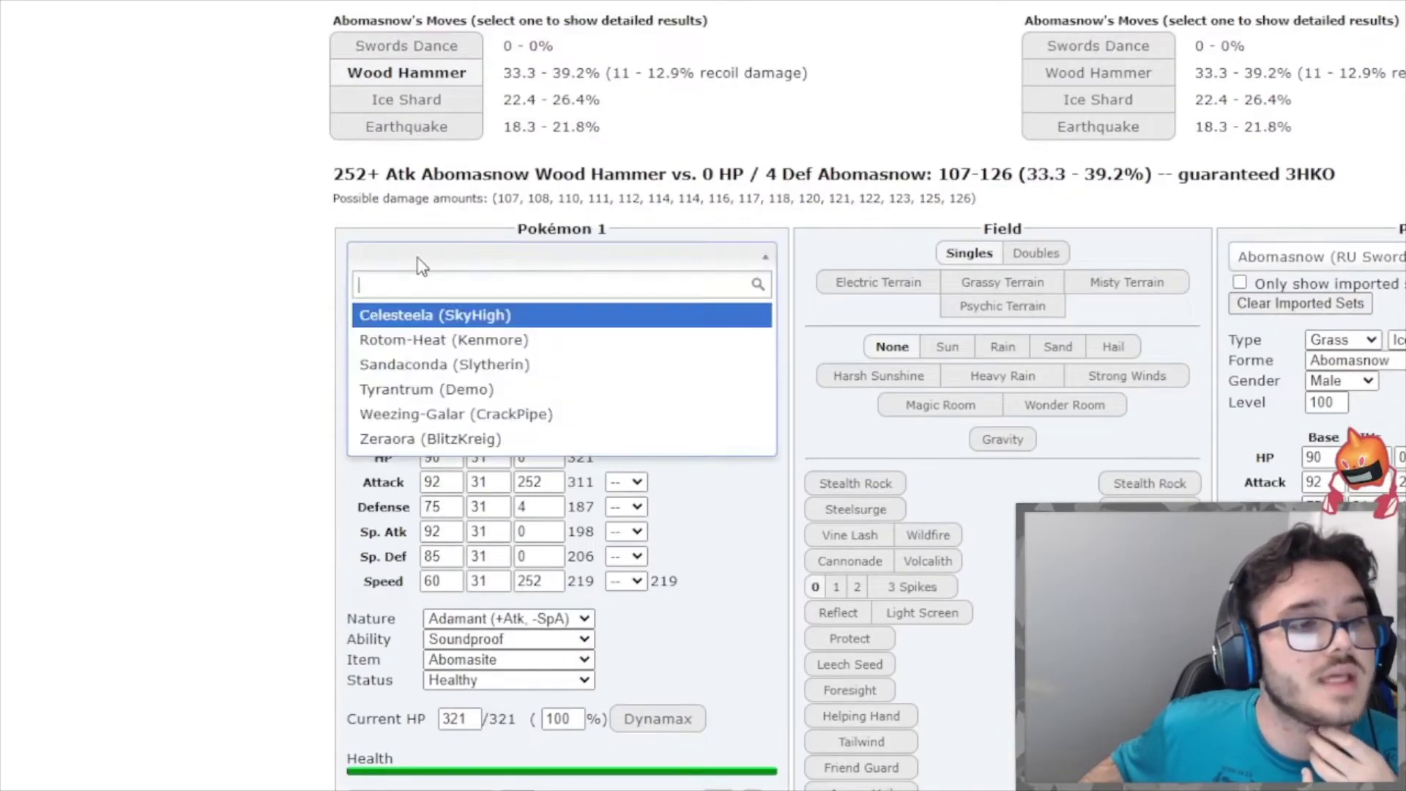
left_click(451, 339)
left_click(1379, 269)
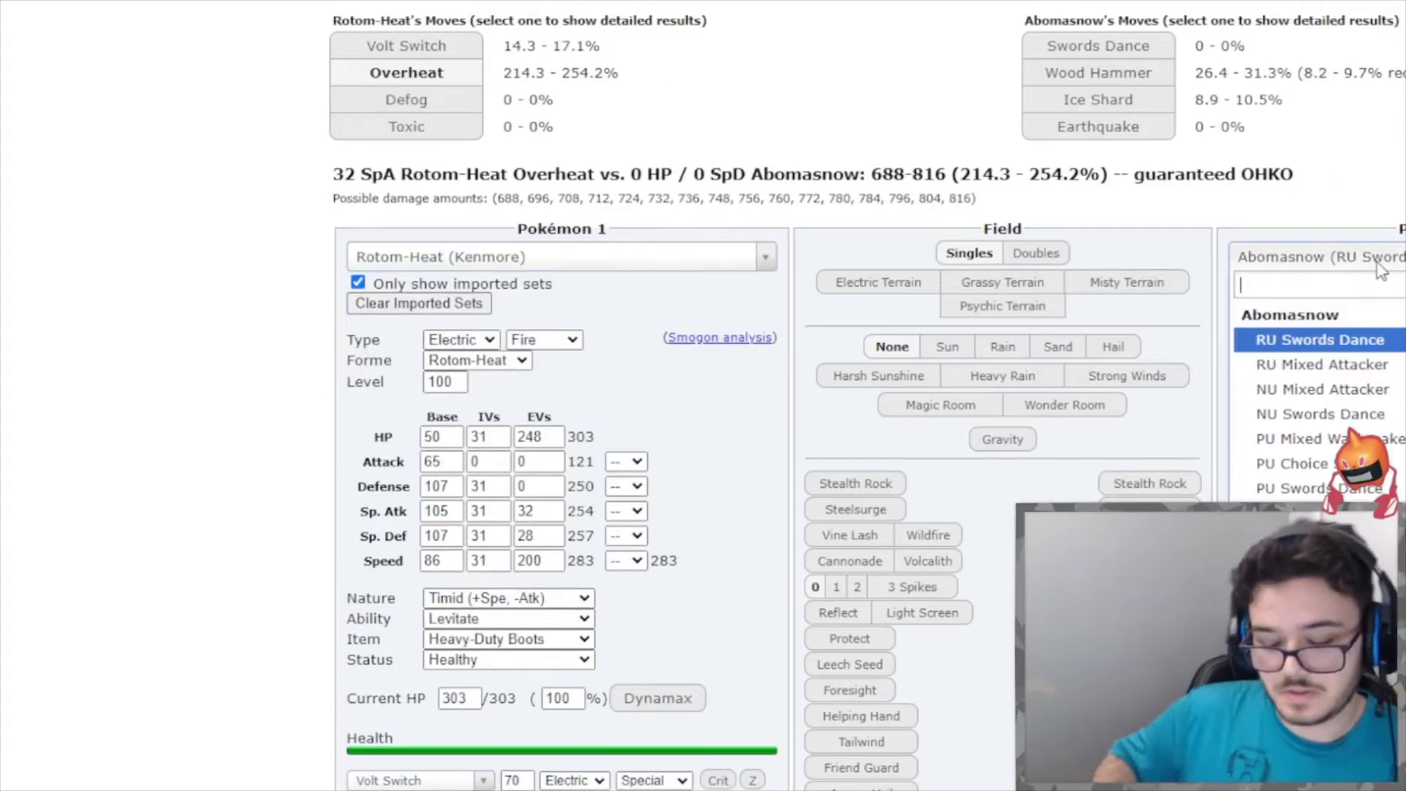
type("urshi")
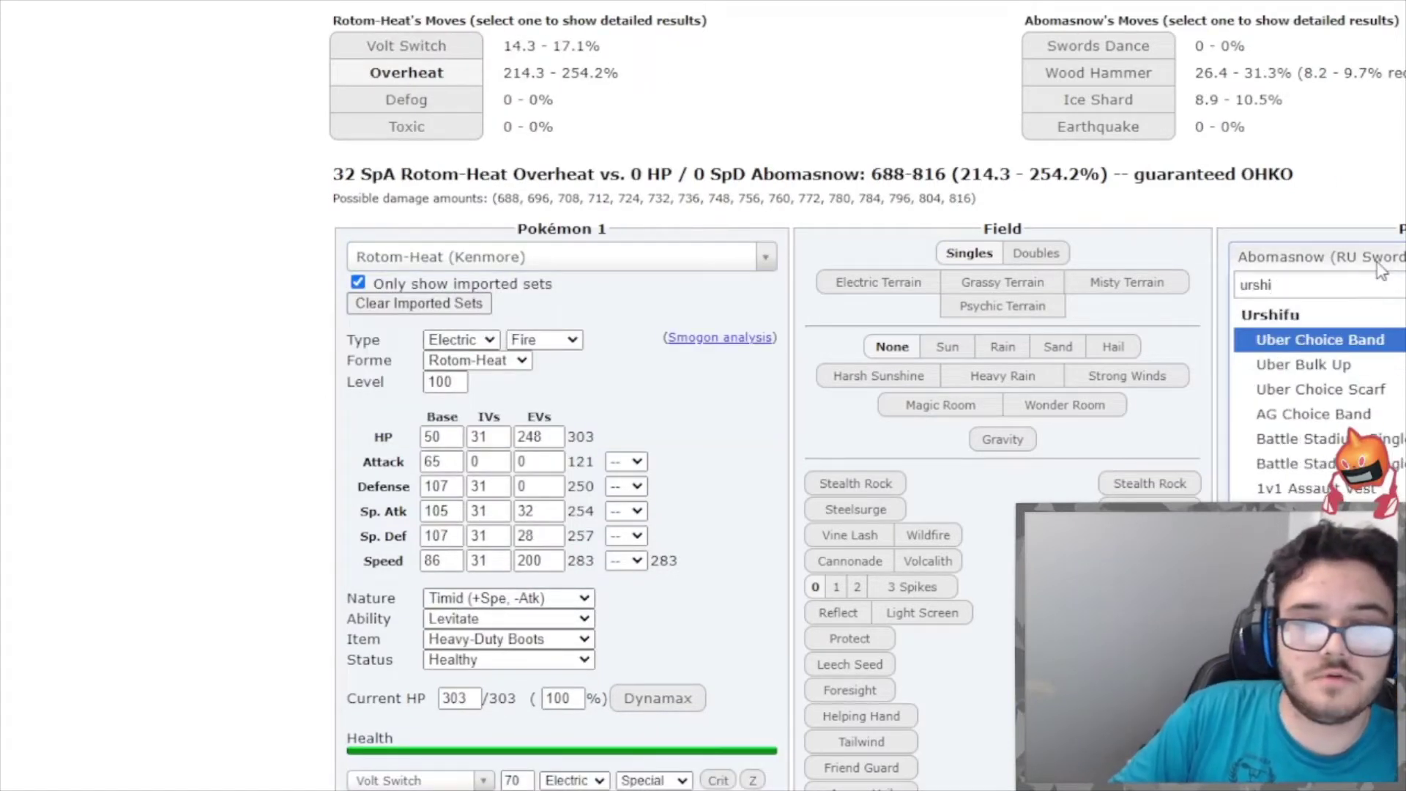
key("Return")
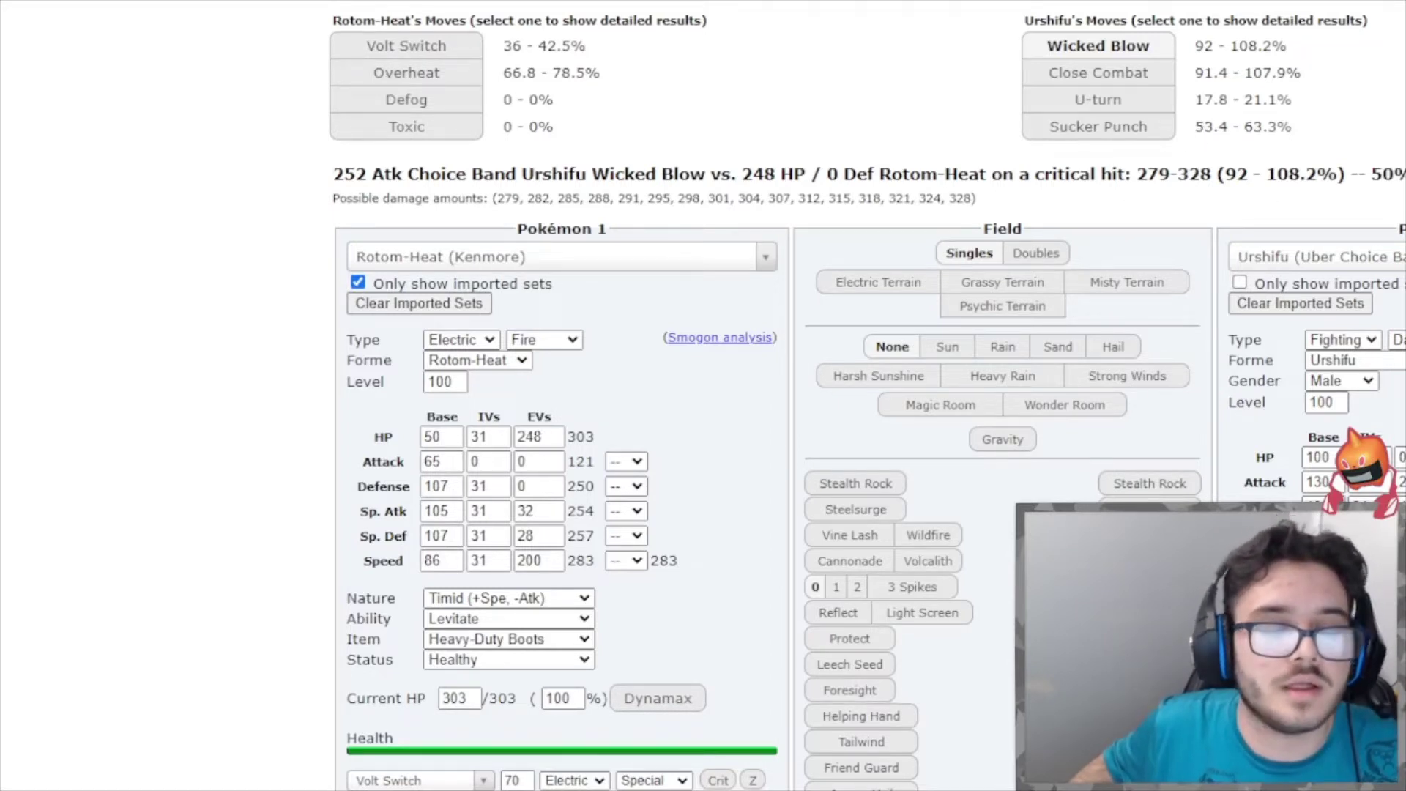
Return to the Showdown battle, check the opposing Urshifu and Seismitoad details, and use Toxic with Kenmore on turn 1.
key("alt+Tab")
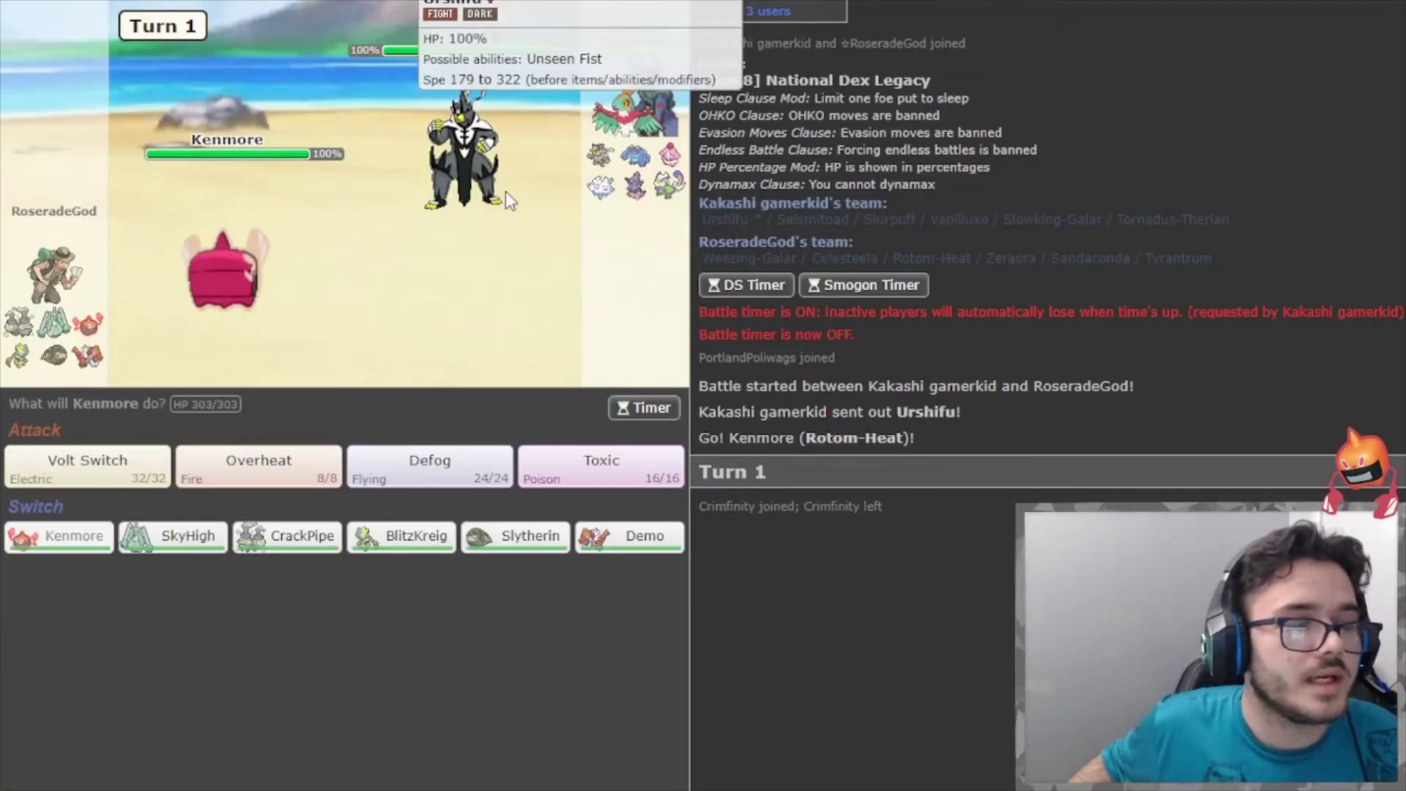
mouse_move(619, 172)
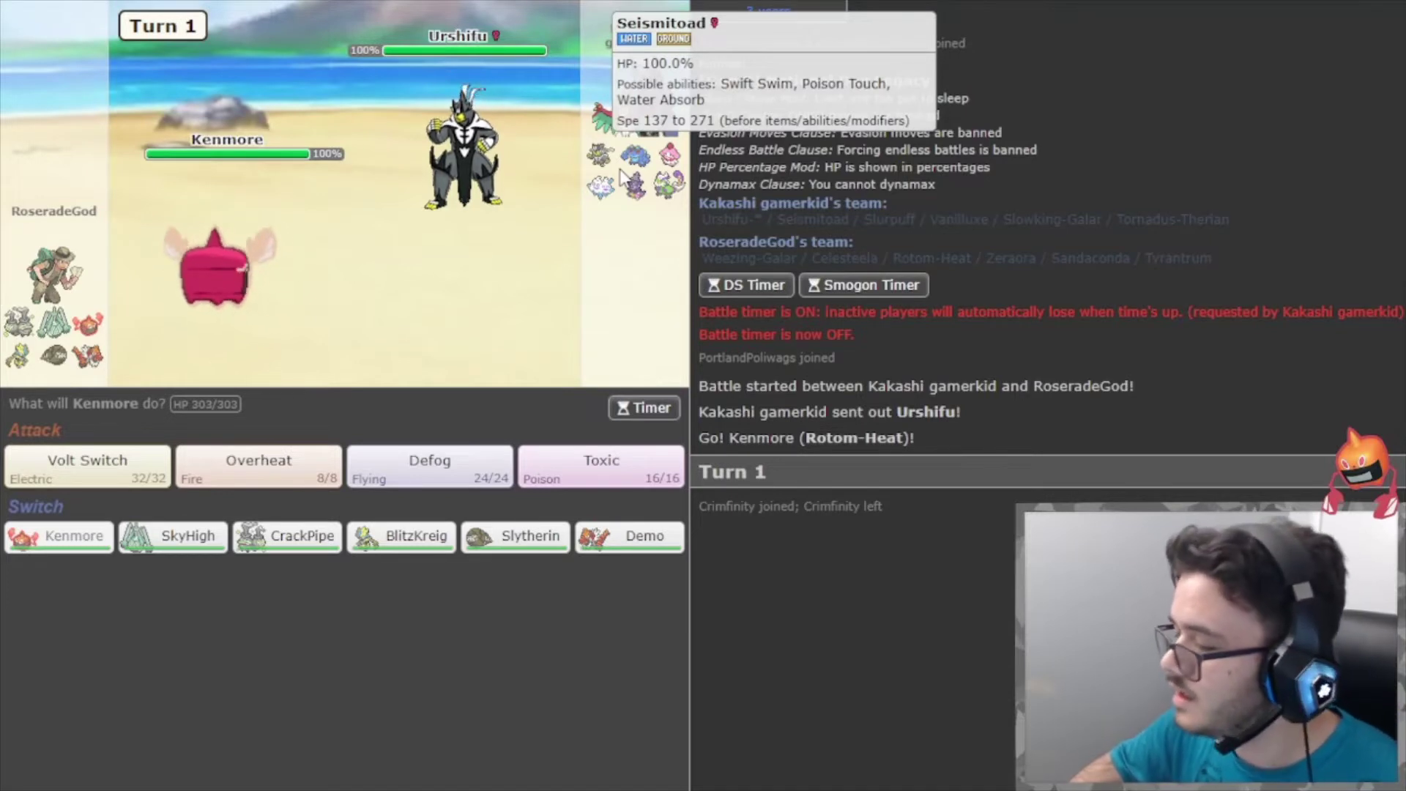
mouse_move(610, 144)
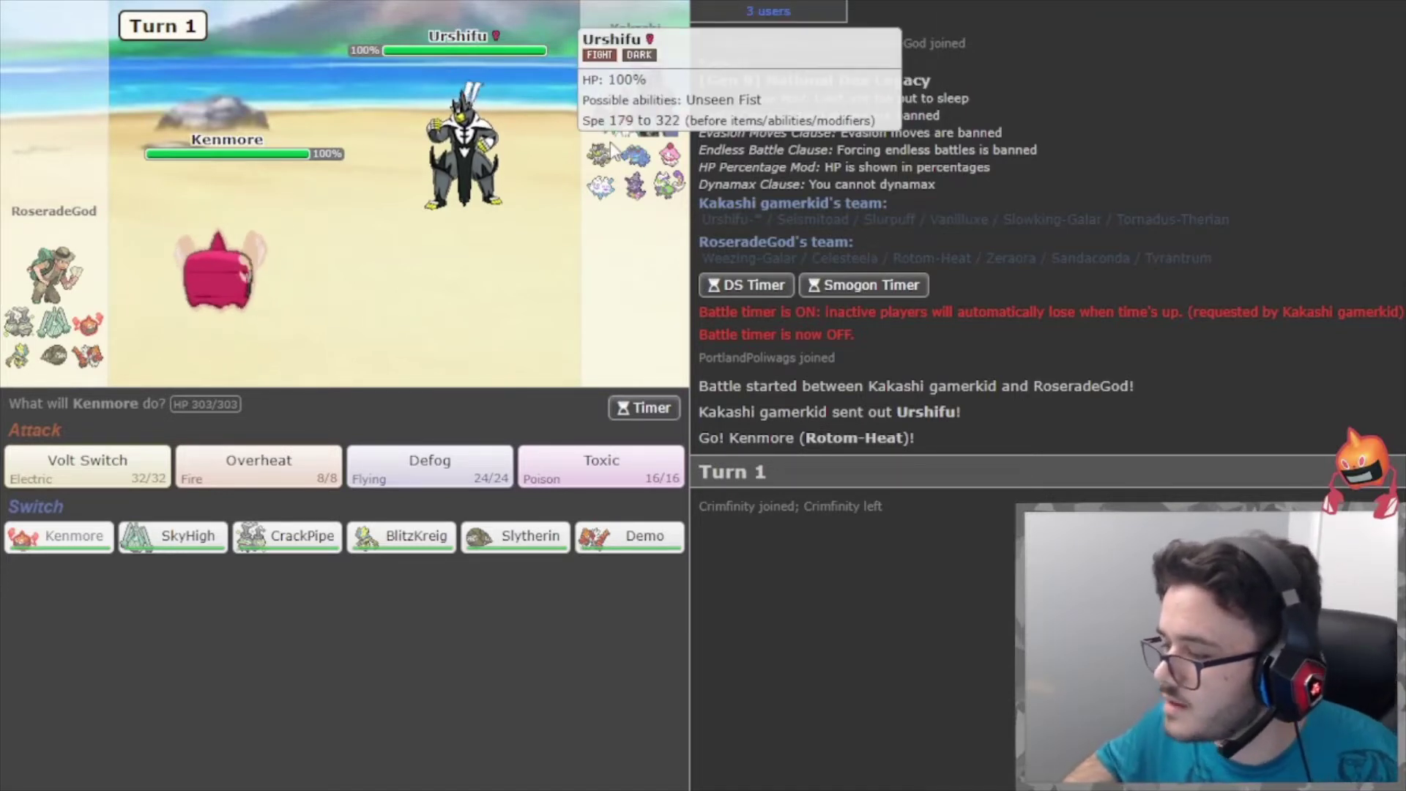
left_click(596, 457)
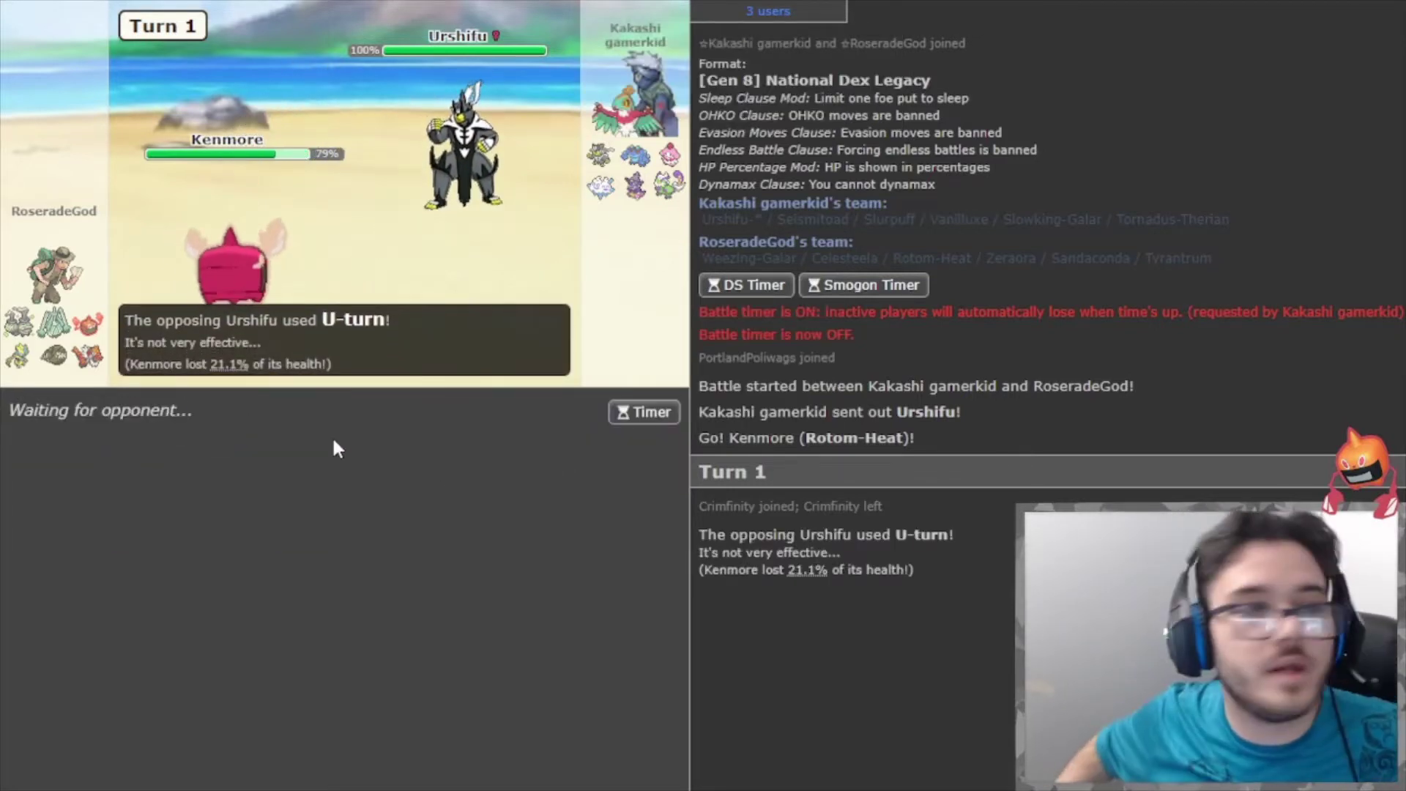
Compare Urshifu's U-turn damage against Rotom-Heat in the damage calculator, using 252+ Attack and Choice Band, and return to the battle.
key("alt+Tab")
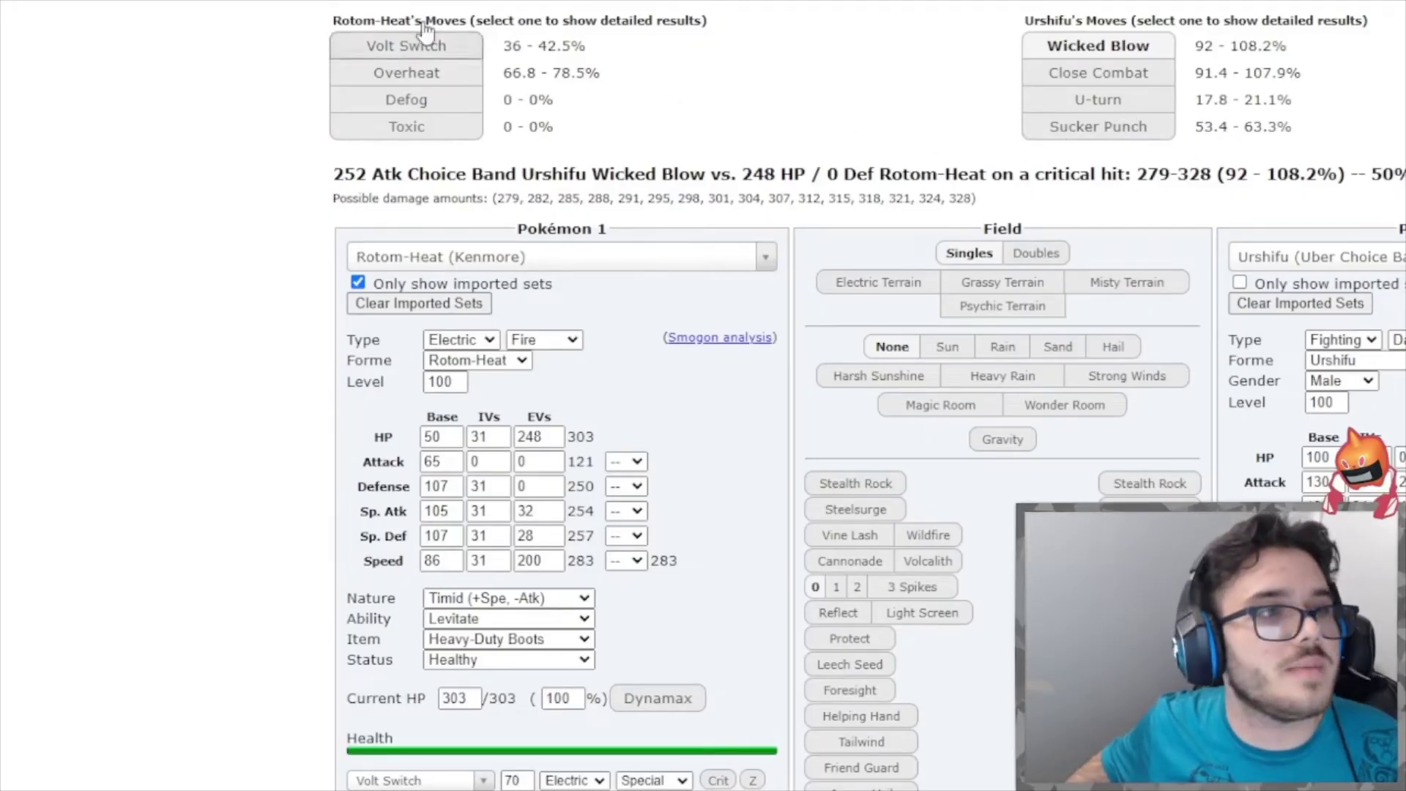
key("alt+Tab")
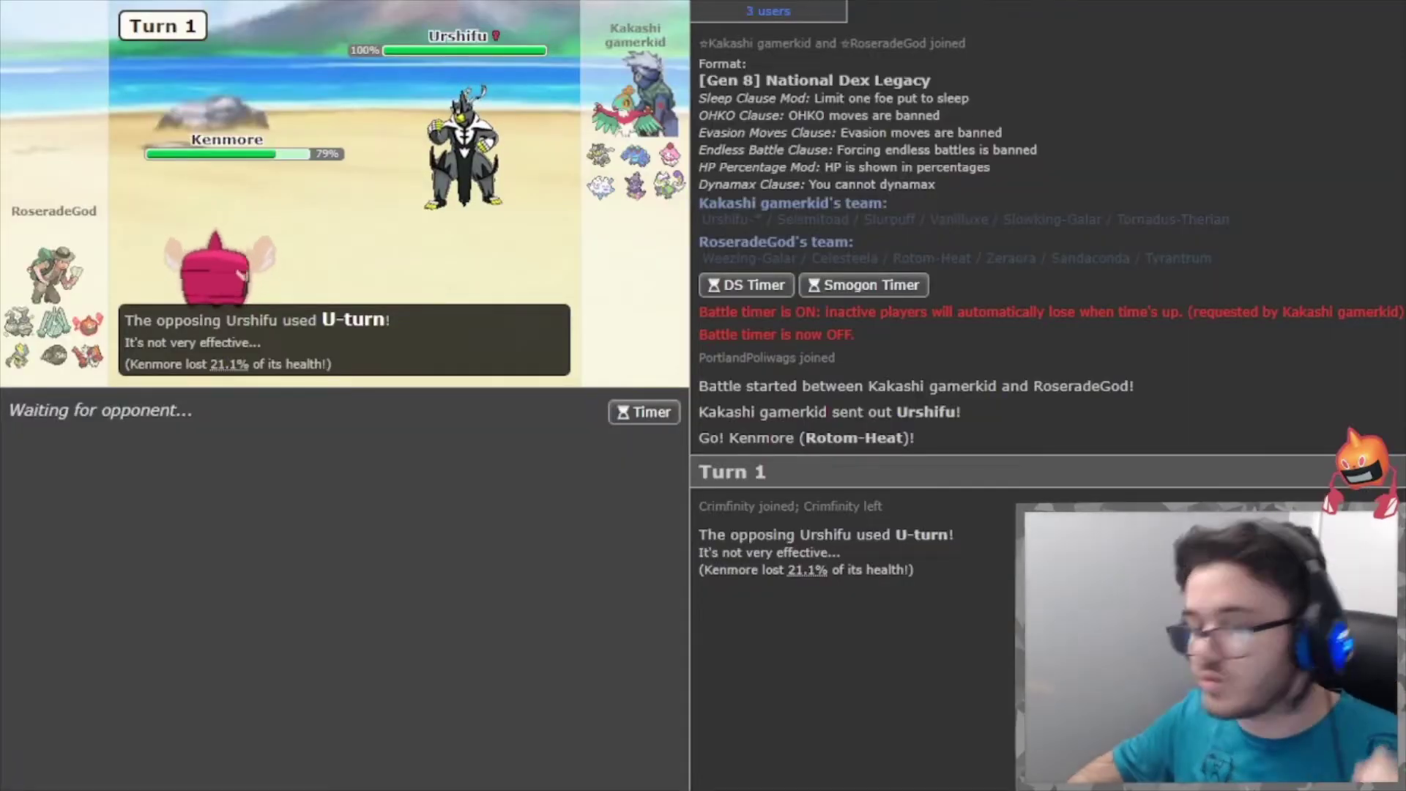
key("alt+Tab")
key("alt+Tab")
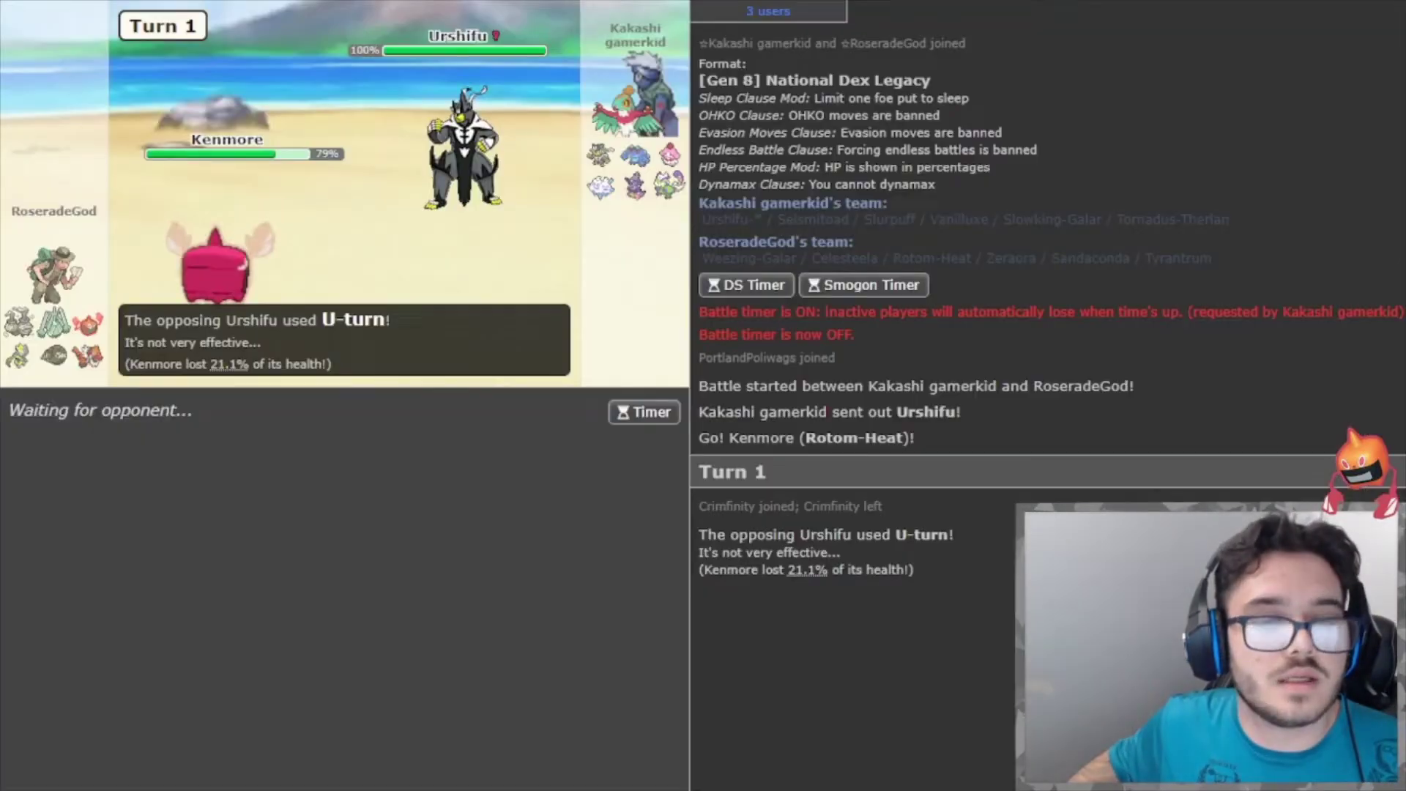
key("alt+Tab")
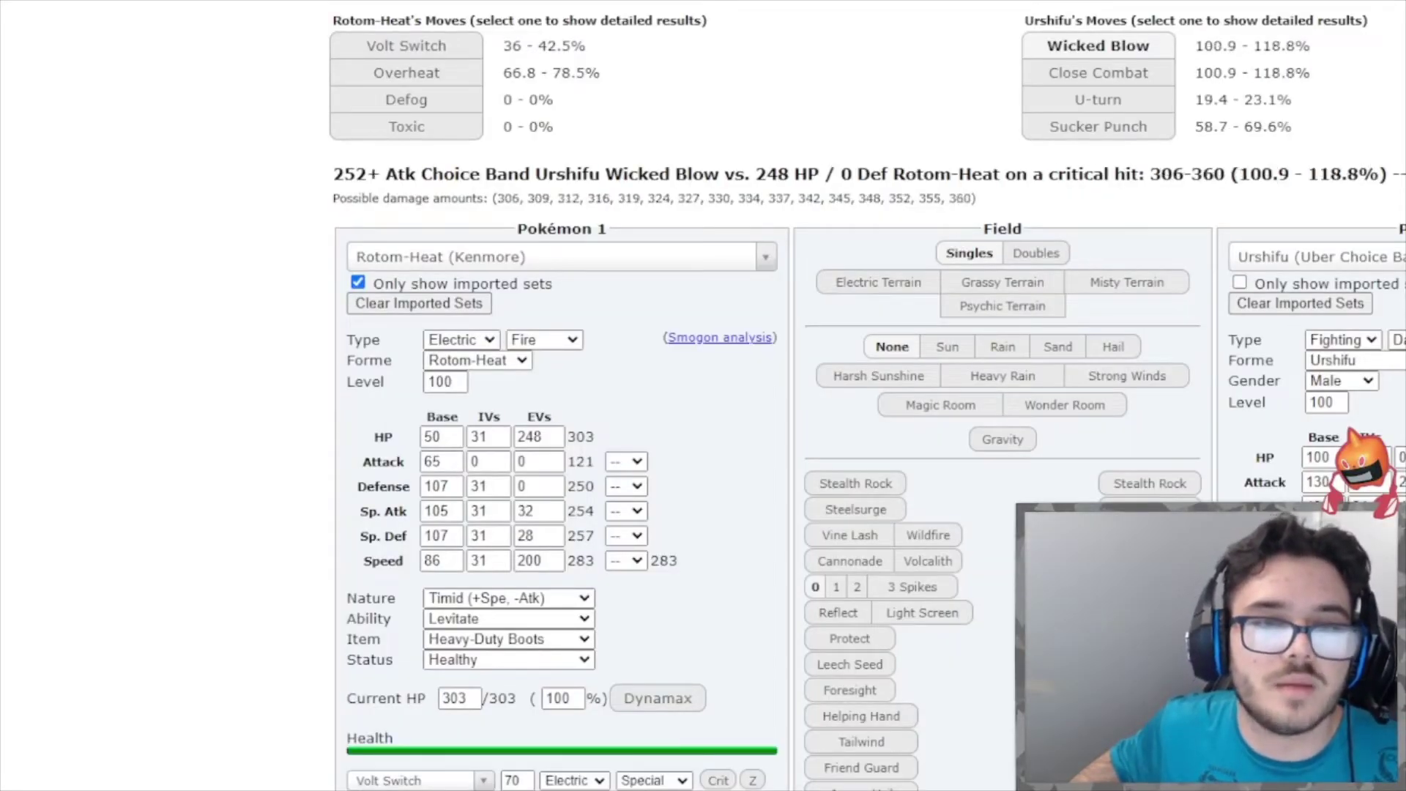
left_click(1121, 104)
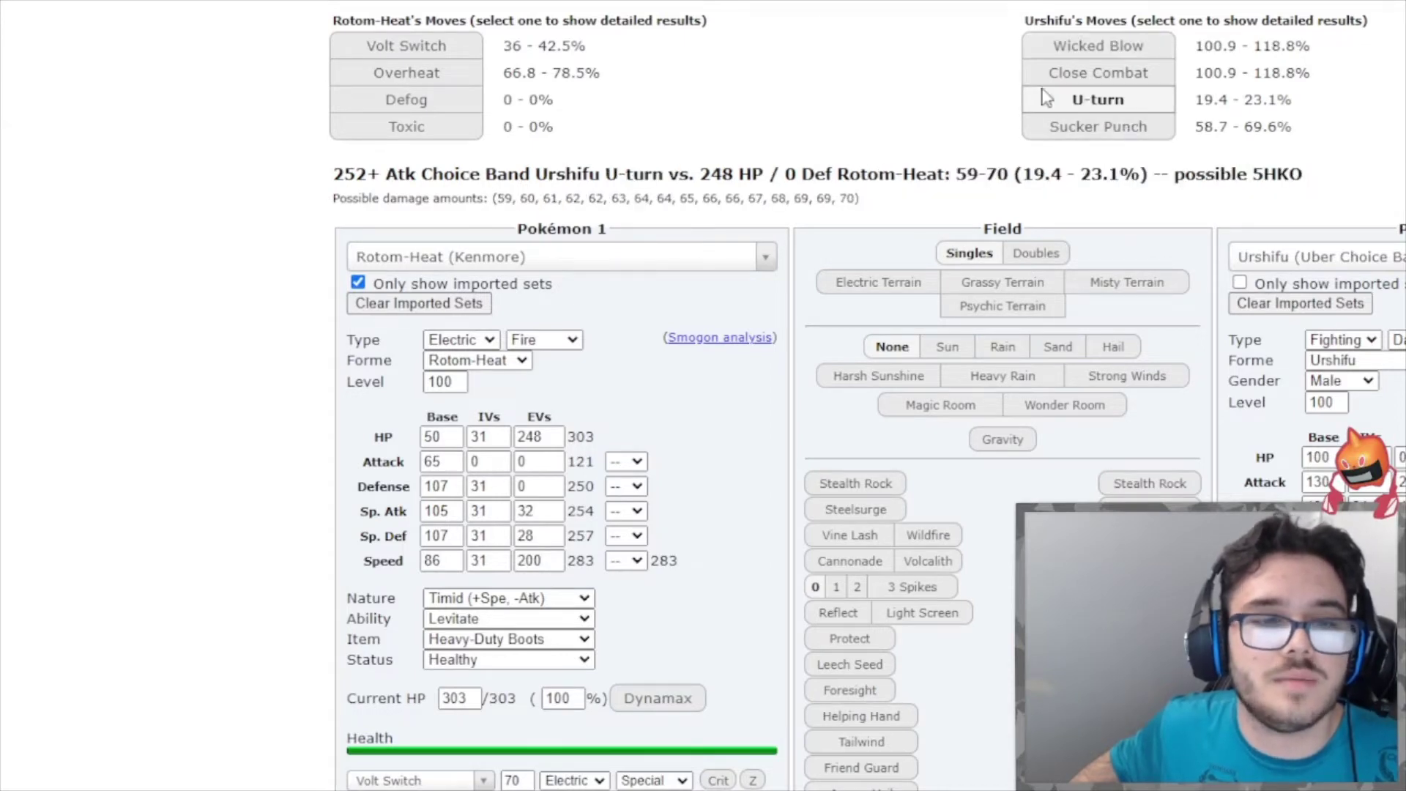
key("ctrl+Tab")
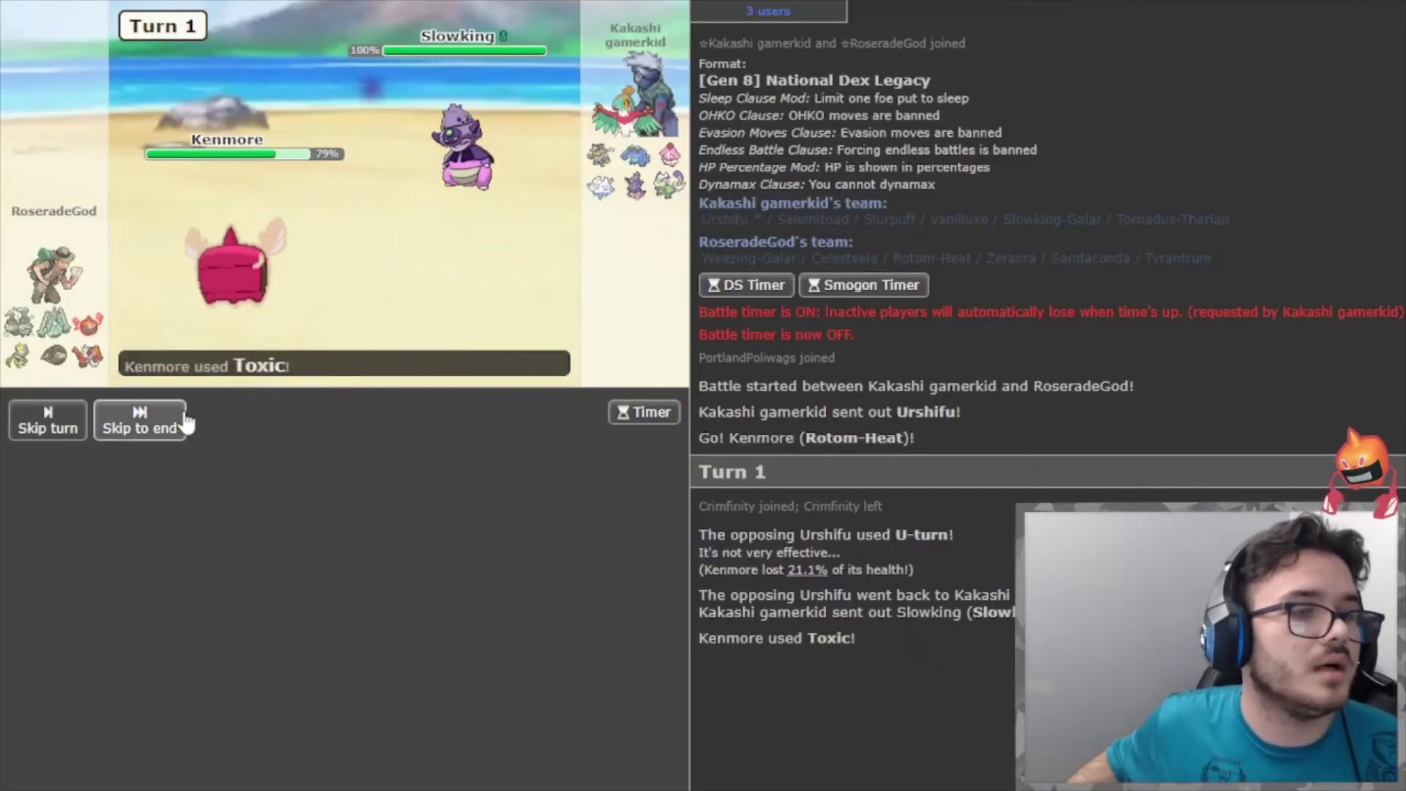
Finish the turn 1 playback, use Volt Switch with Kenmore on turn 2 and bring in SkyHigh.
left_click(178, 424)
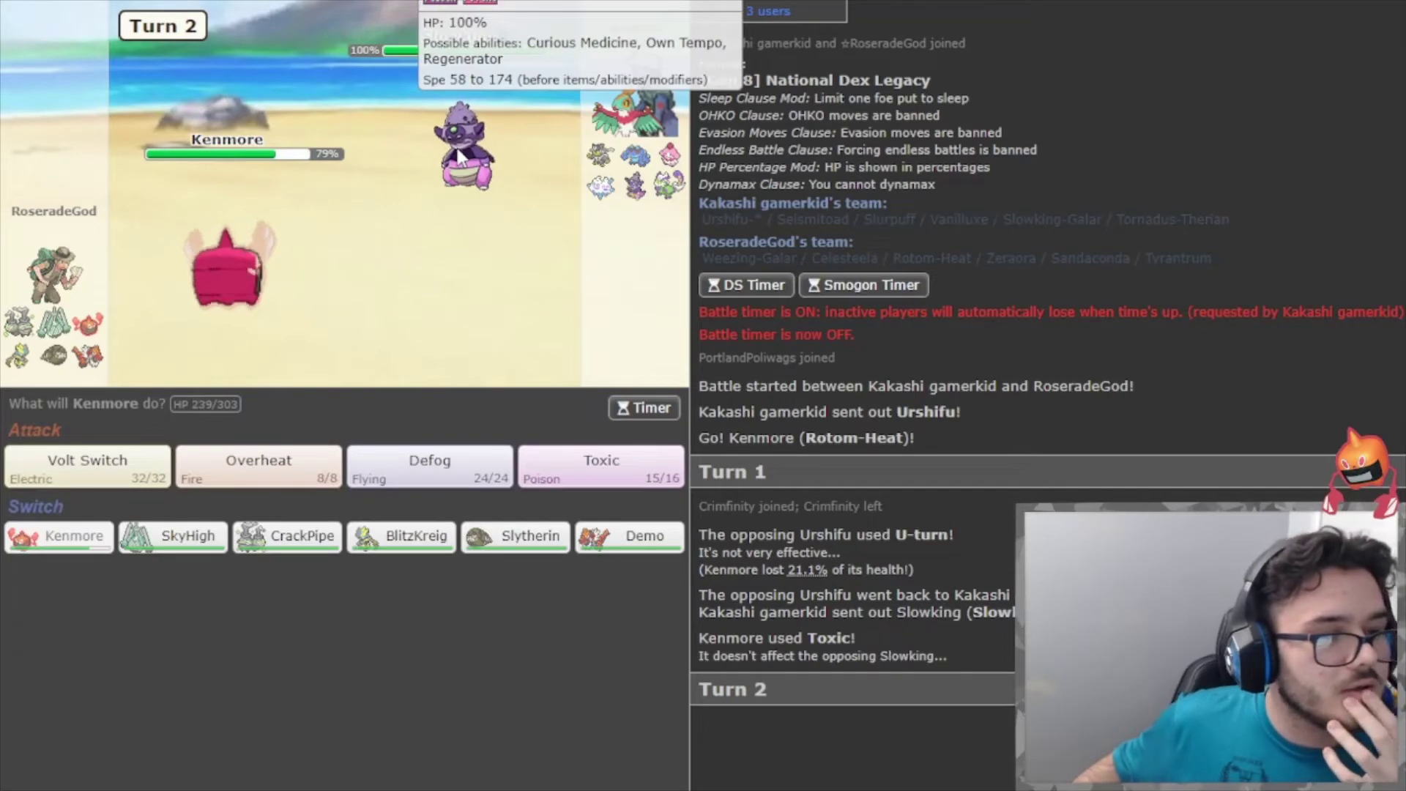
left_click(91, 463)
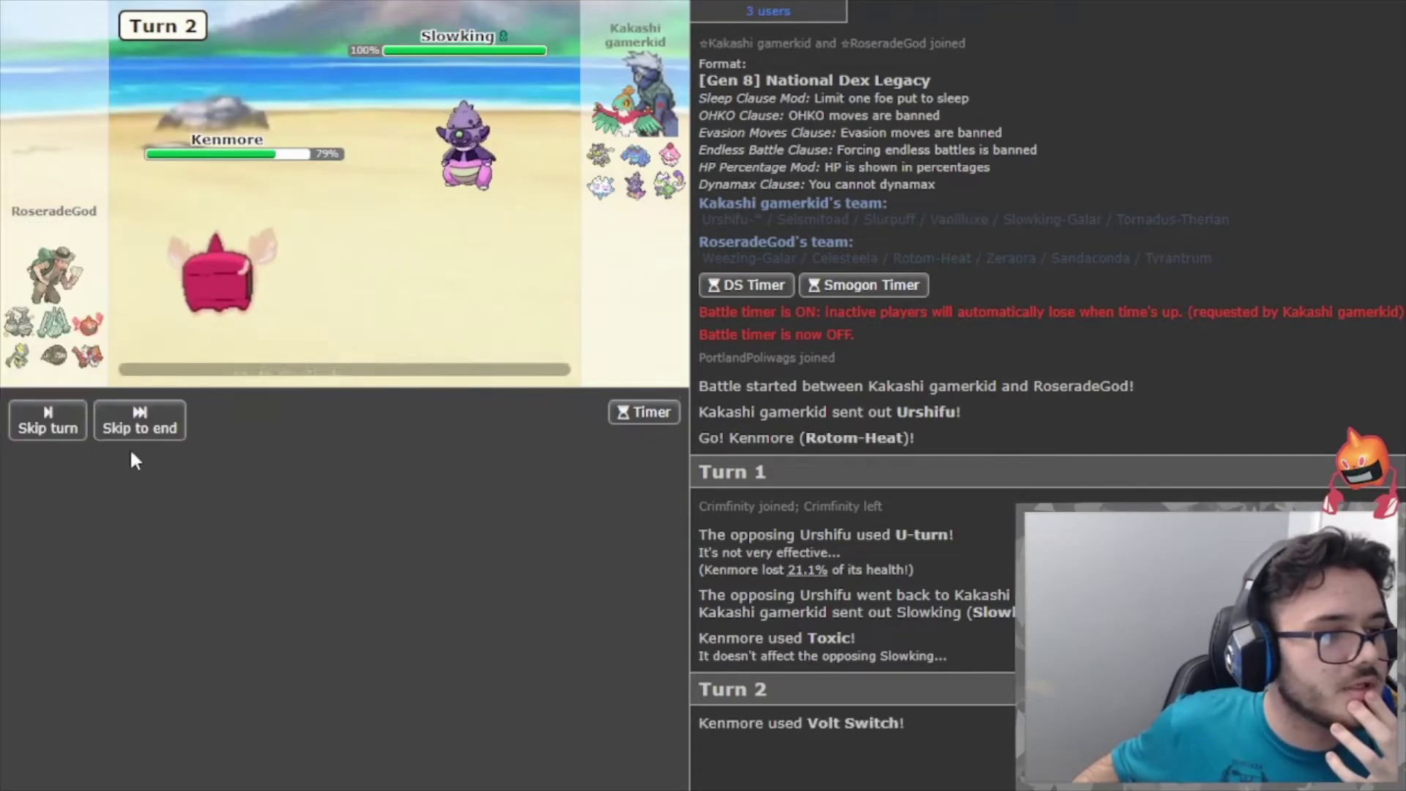
left_click(178, 449)
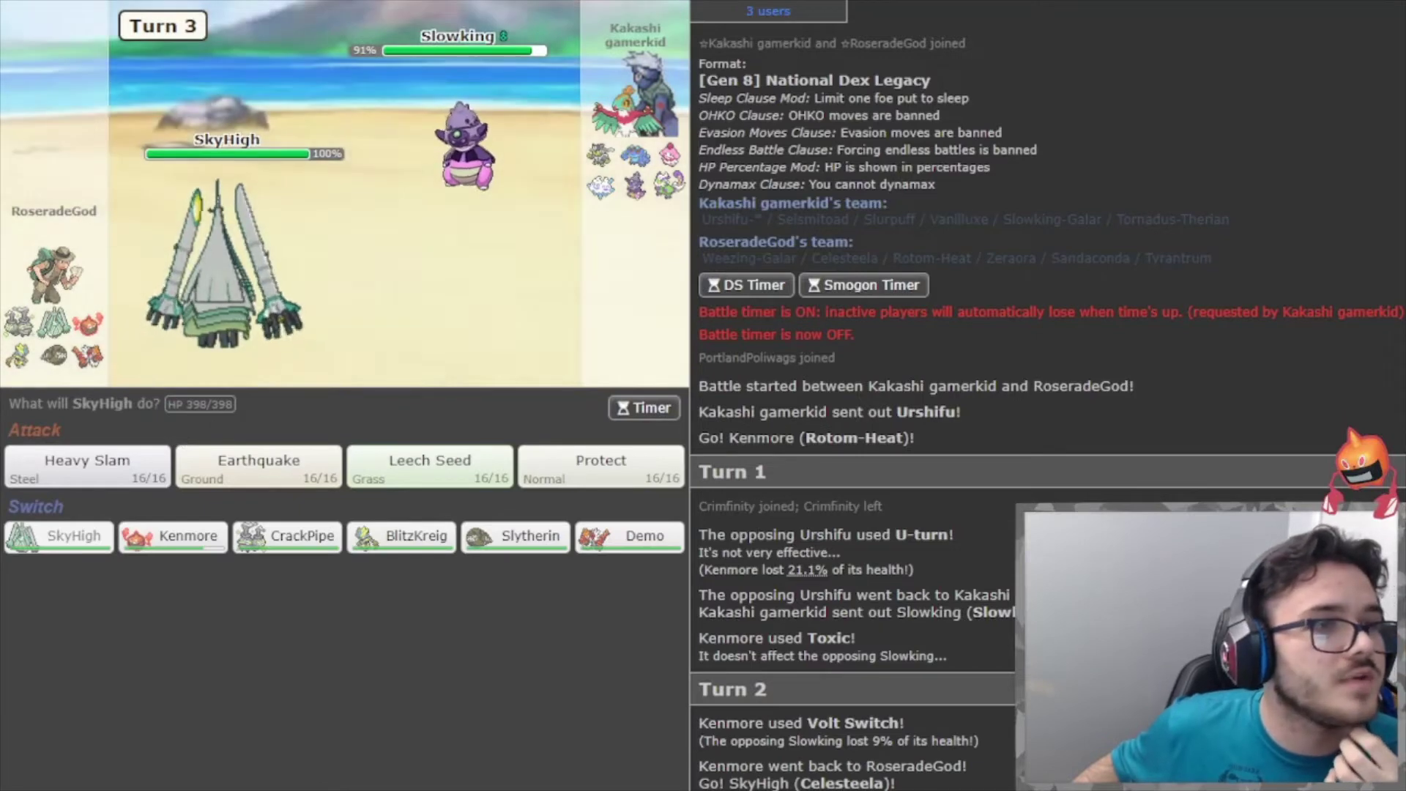
Switch to the damage calculator and load Slowking-Galar's OU Assault Vest set as Pokémon 2 against Rotom-Heat.
key("alt+Tab")
left_click(1268, 263)
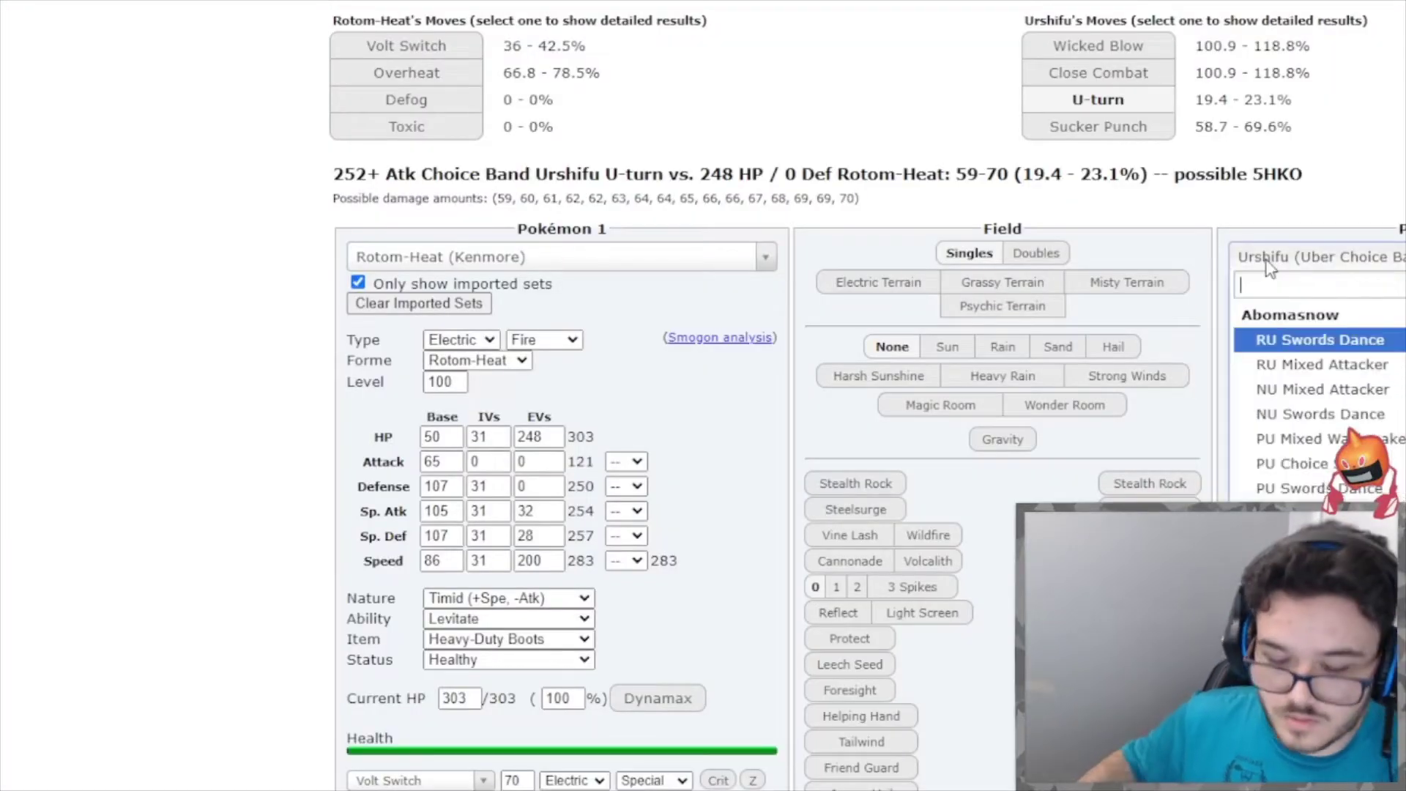
type("slowki")
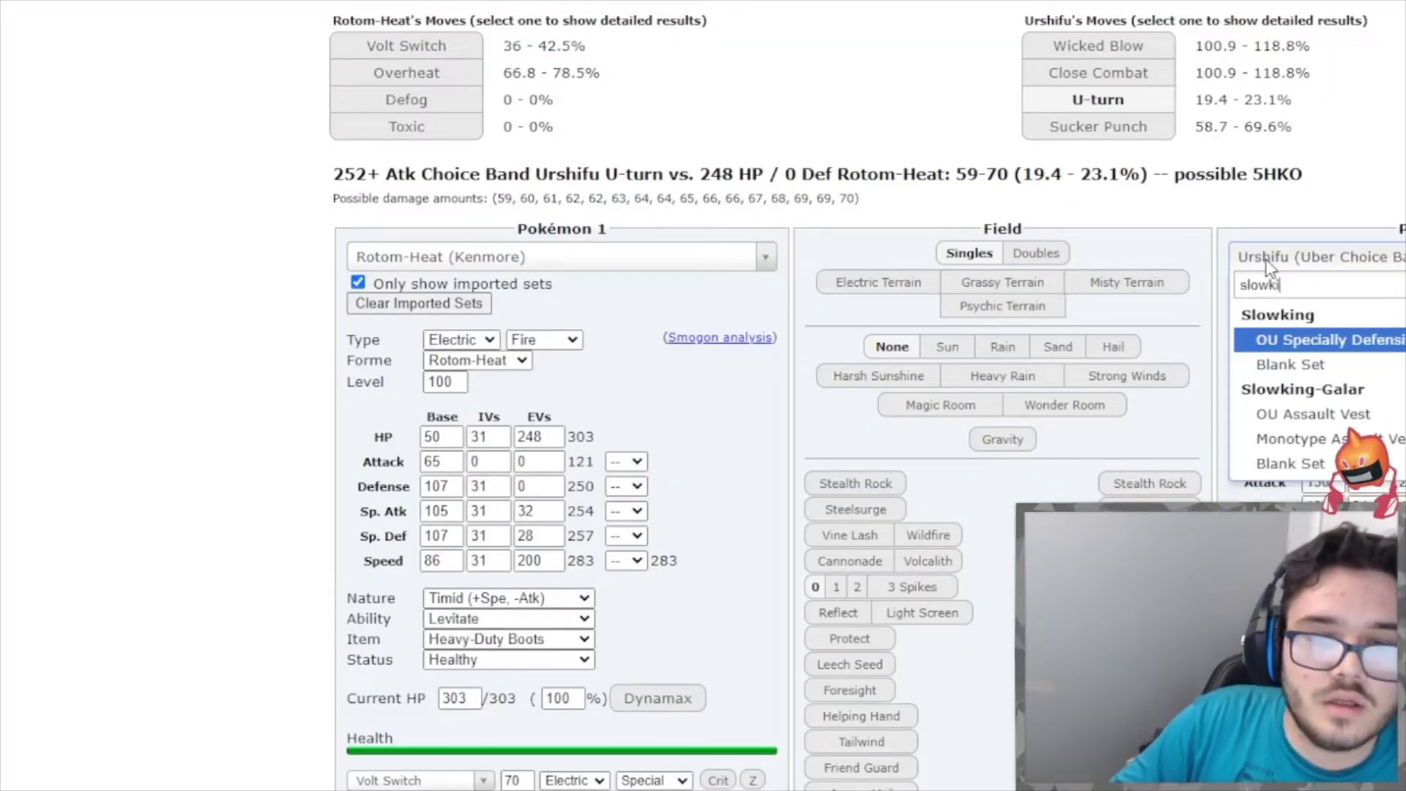
key("Return")
left_click(1269, 268)
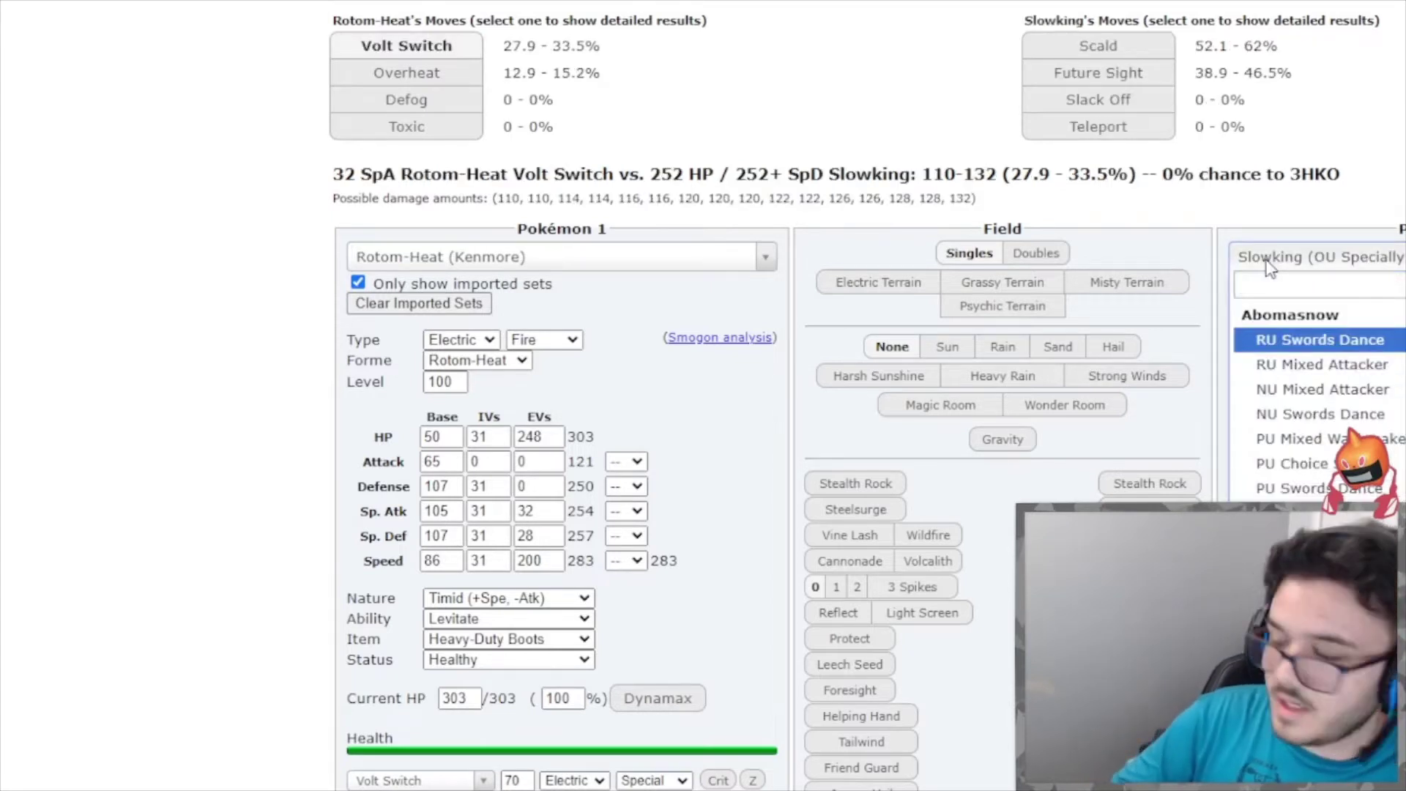
type("slowki")
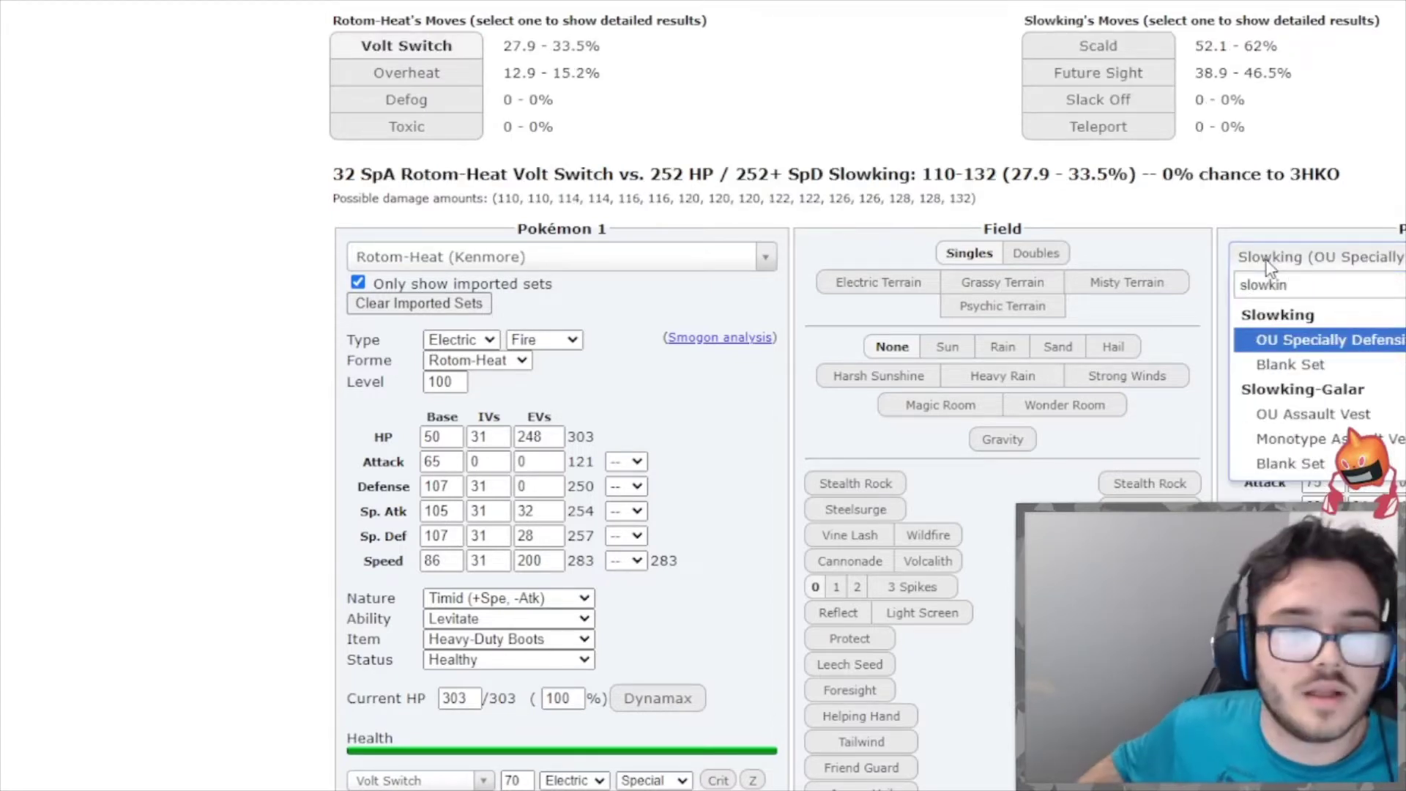
type("n")
left_click(1306, 425)
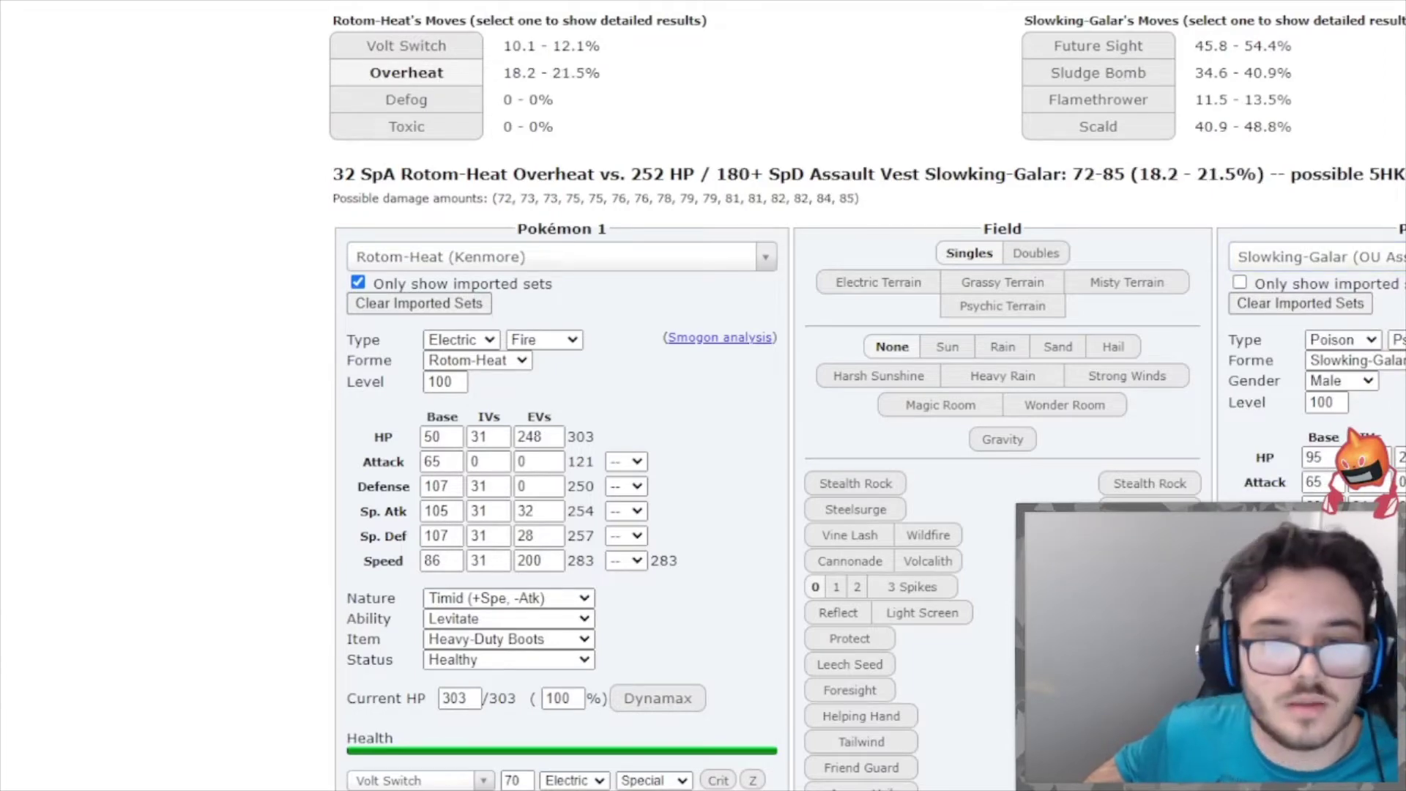
Return to the Showdown battle, use Leech Seed with SkyHigh on turn 3 and skip the turn's animation.
key("alt+Tab")
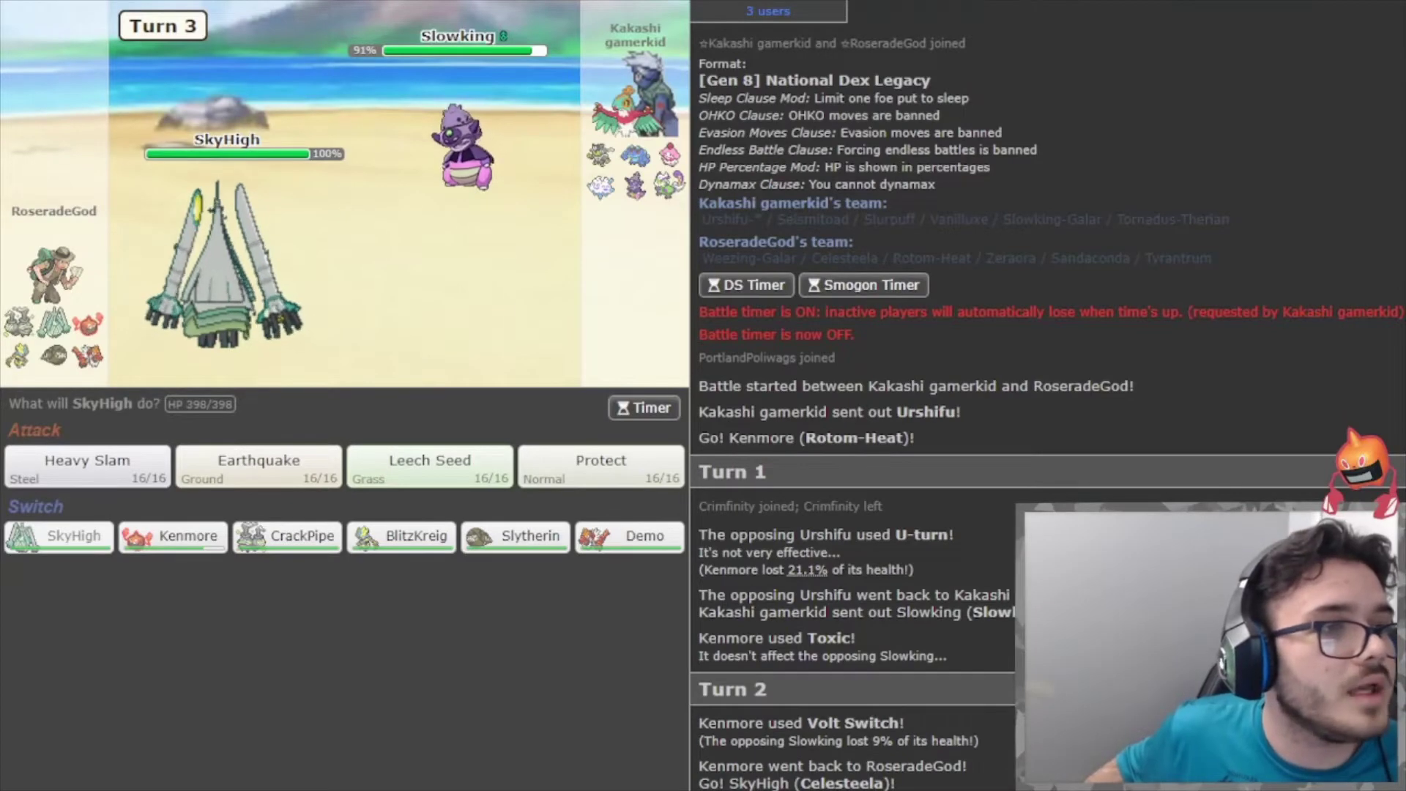
key("alt+Tab")
key("alt+Tab")
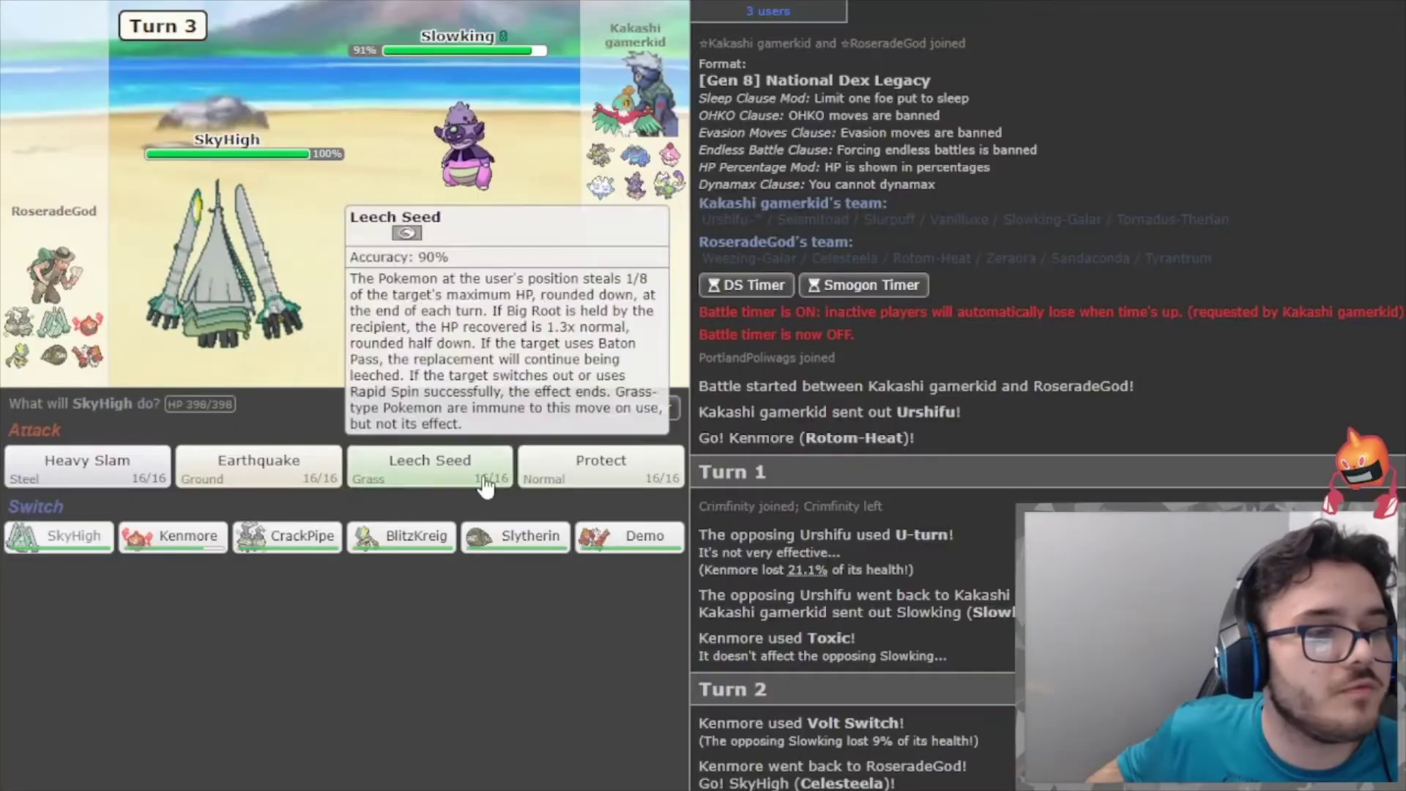
left_click(427, 462)
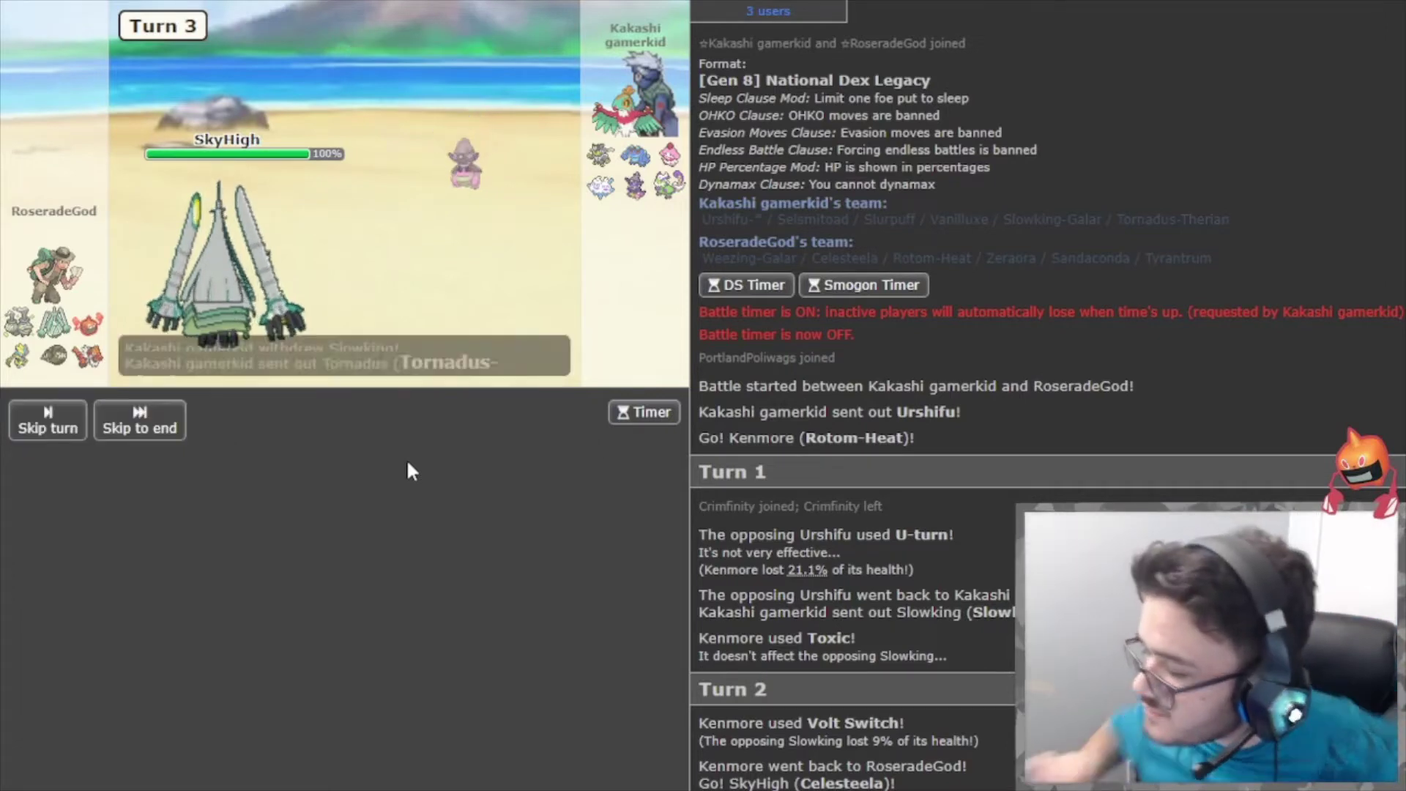
left_click(170, 431)
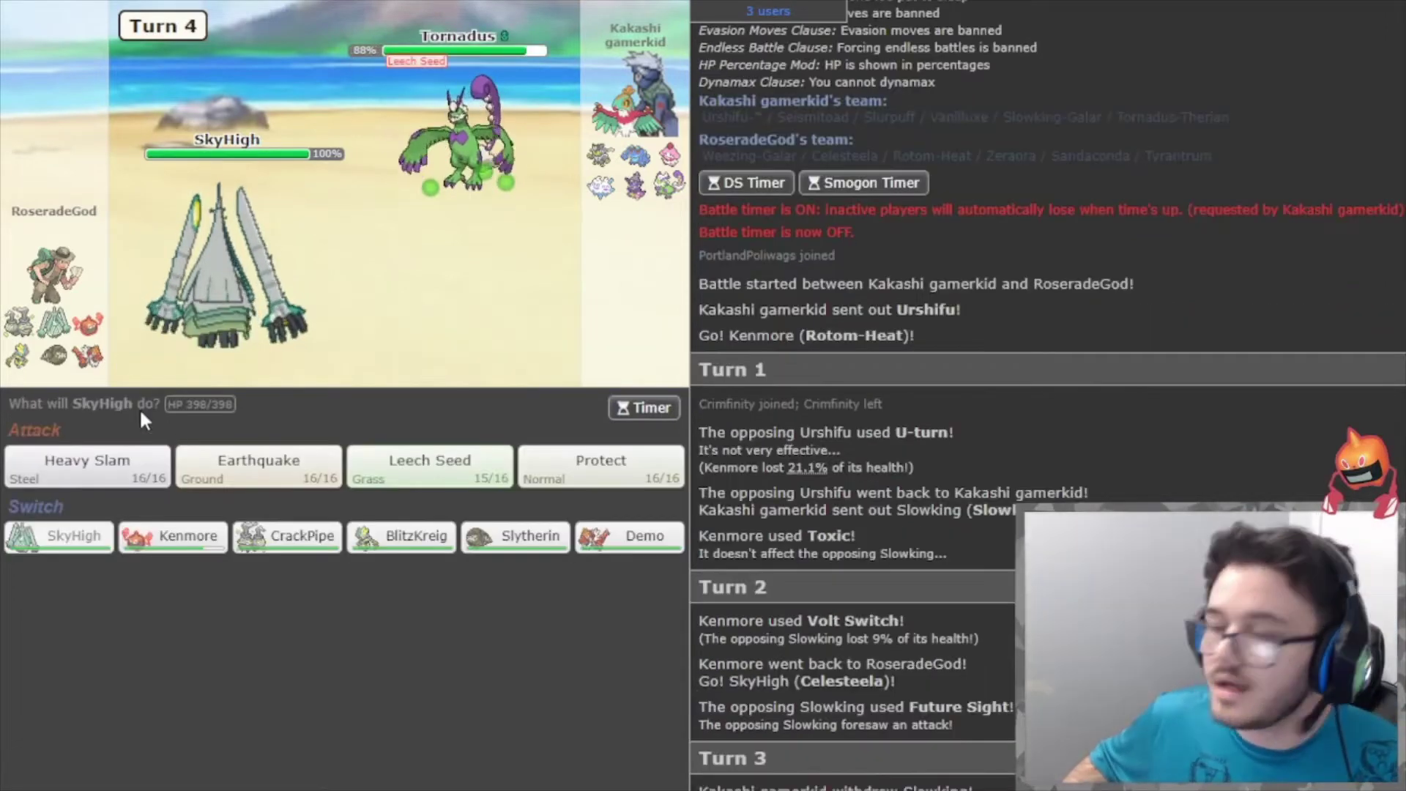
In the damage calculator, compare Celesteela (SkyHigh) with Tornadus-Therian's OU Nasty Plot set, replacing Focus Blast with Heat Wave.
key("alt+Tab")
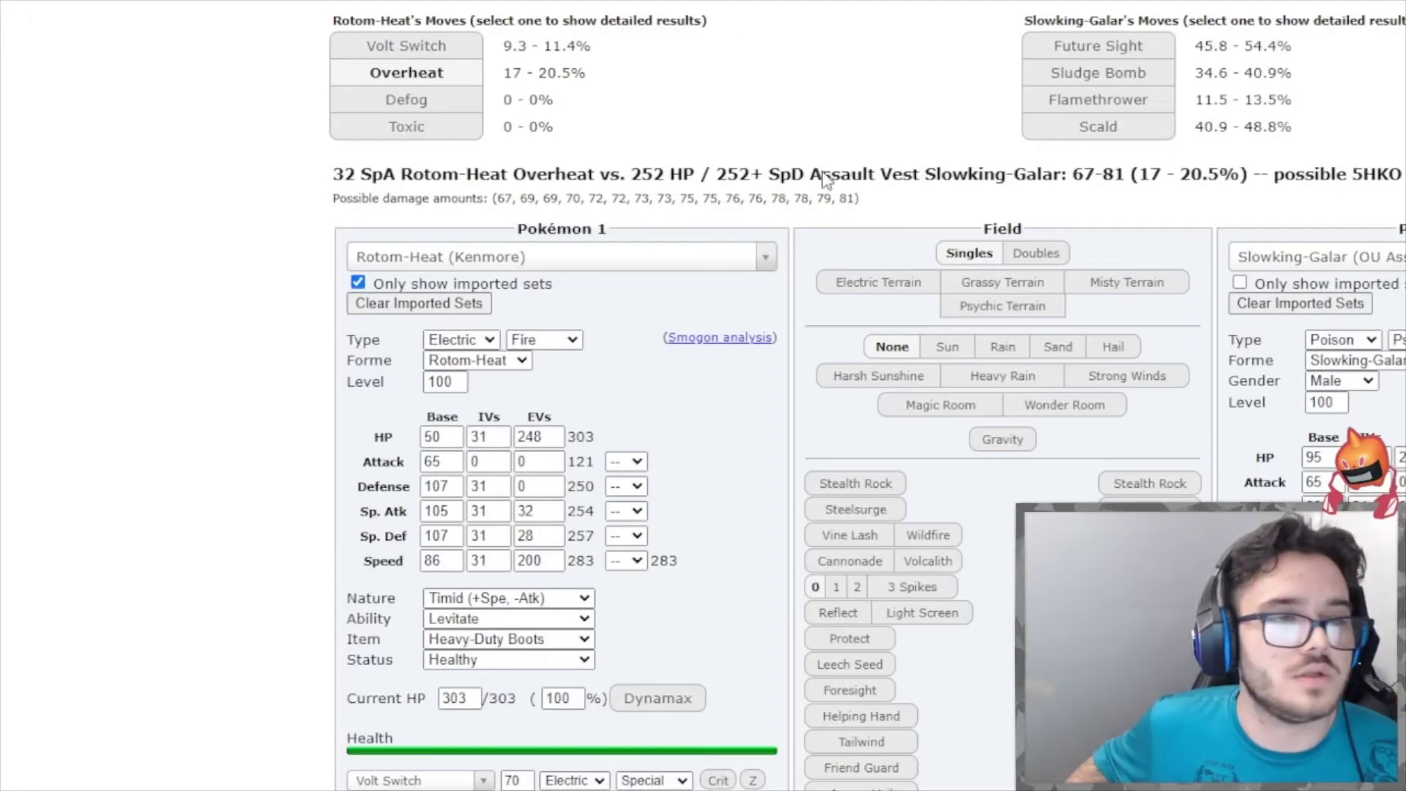
left_click(668, 265)
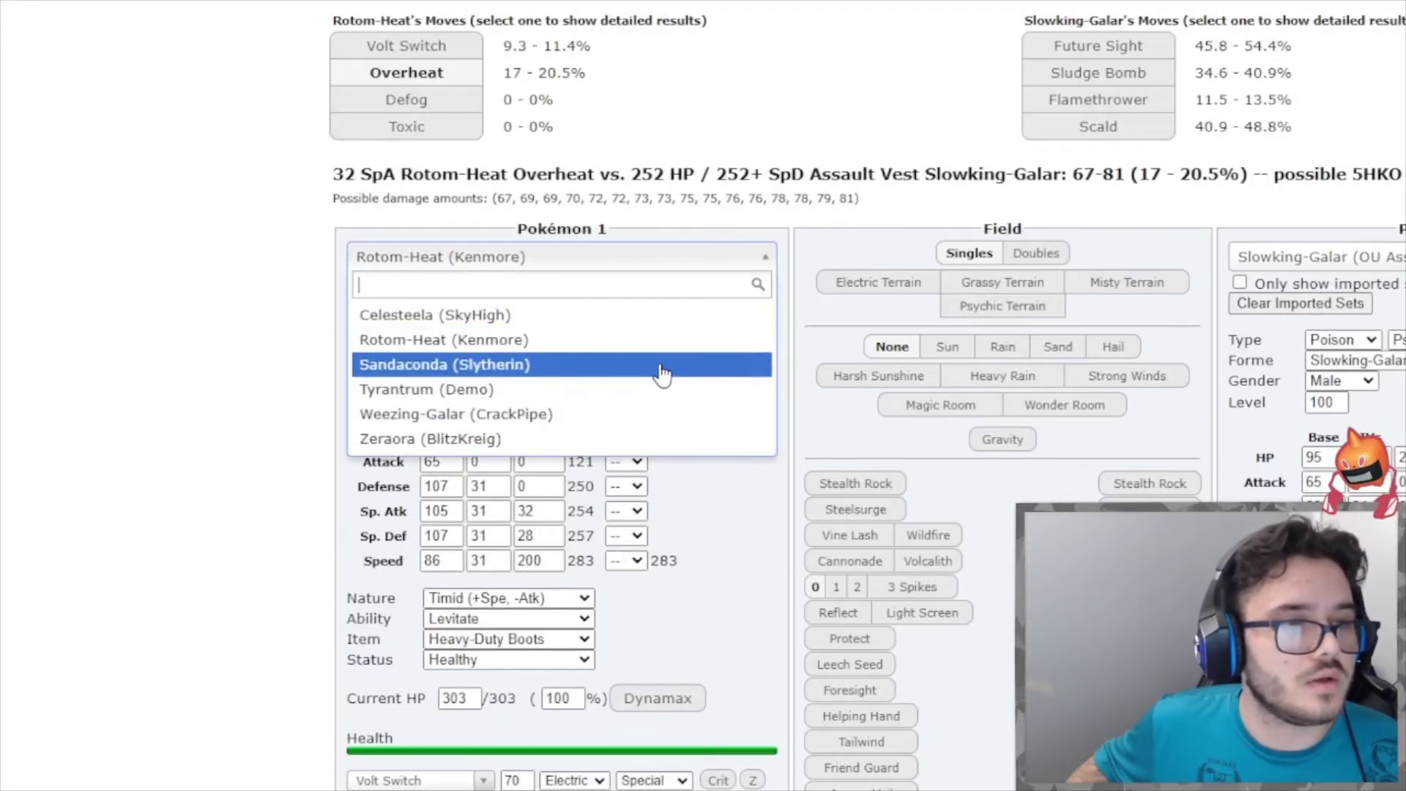
left_click(665, 322)
left_click(1271, 265)
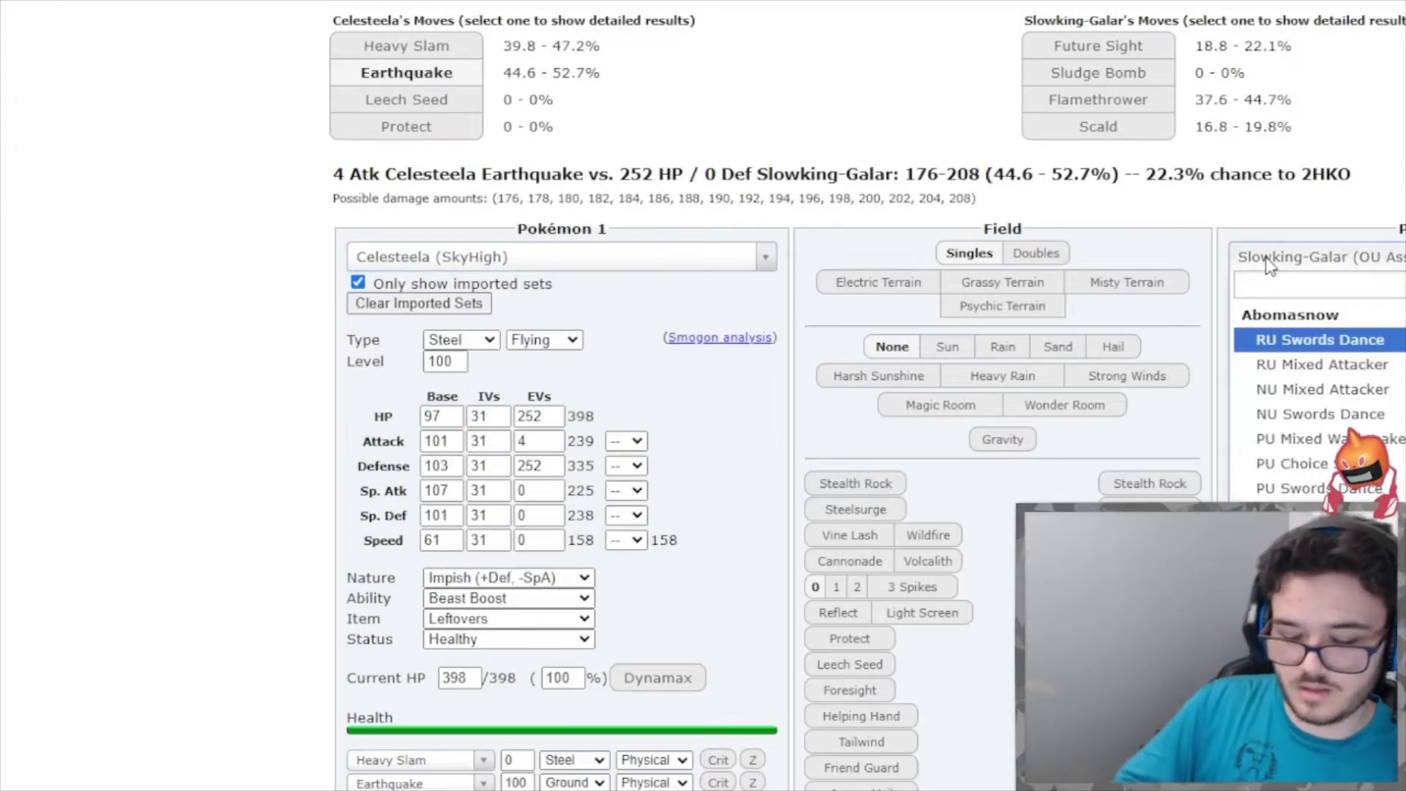
type("tornad")
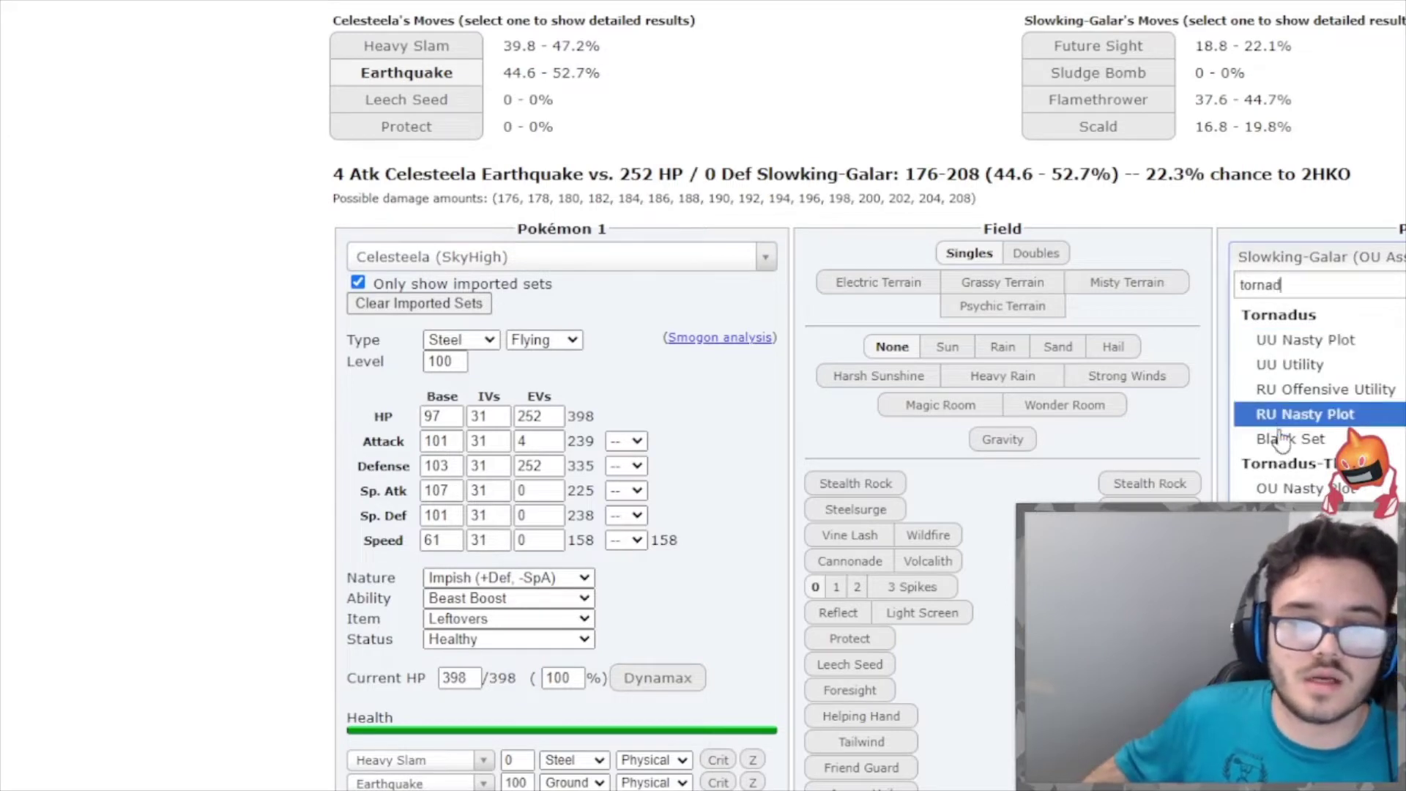
left_click(1286, 486)
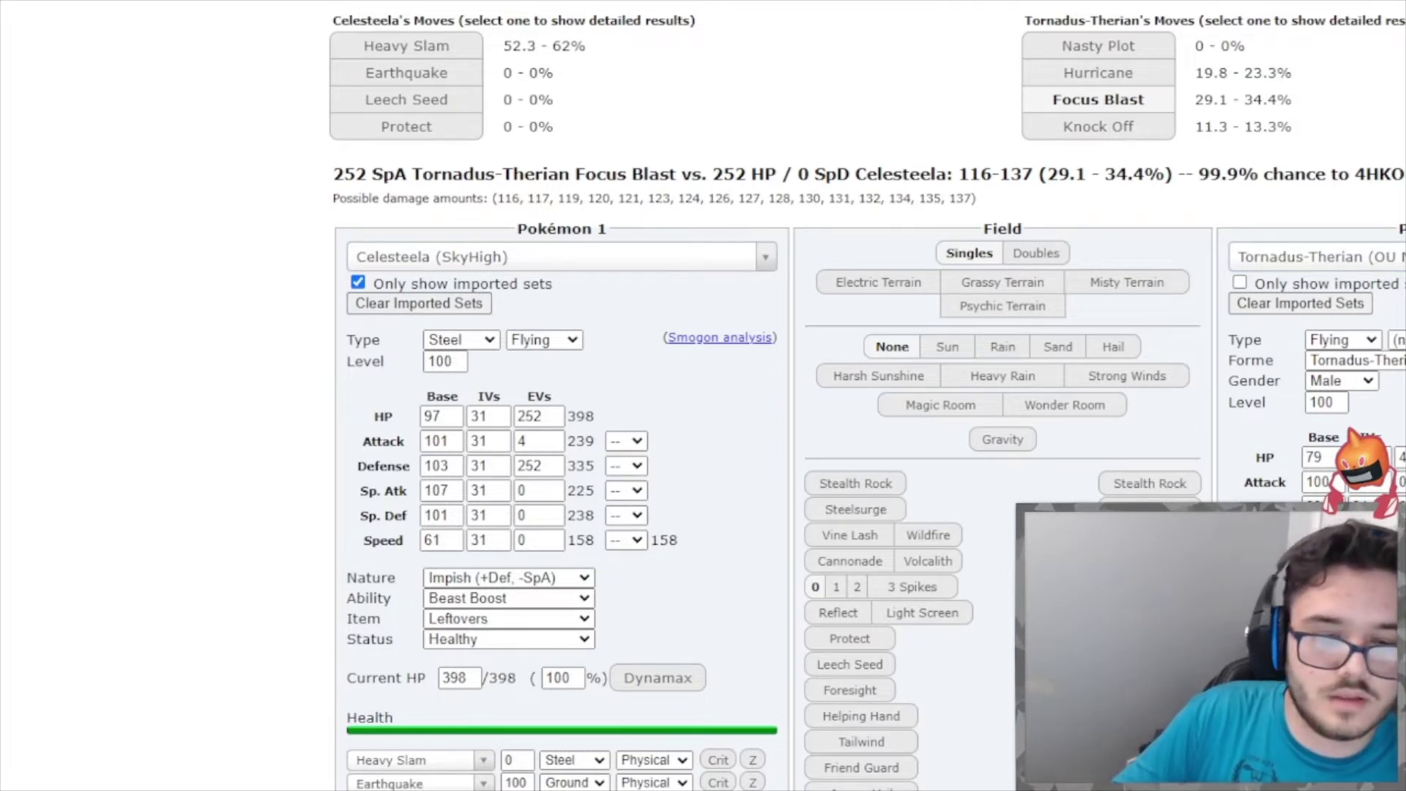
key("Return")
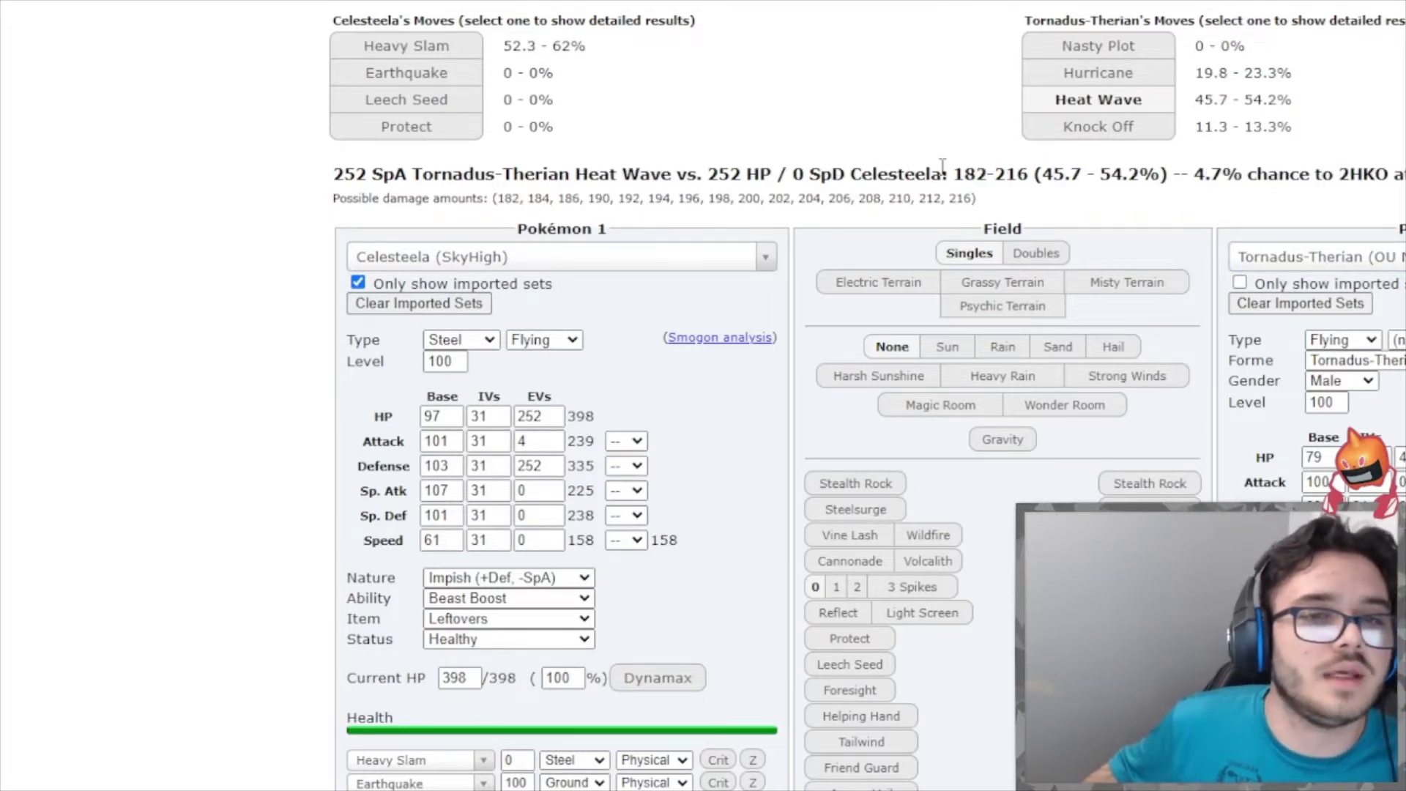
Return to the battle, use Heavy Slam with SkyHigh on turn 4 and check the opposing Urshifu's details while the turn plays.
key("ctrl+Tab")
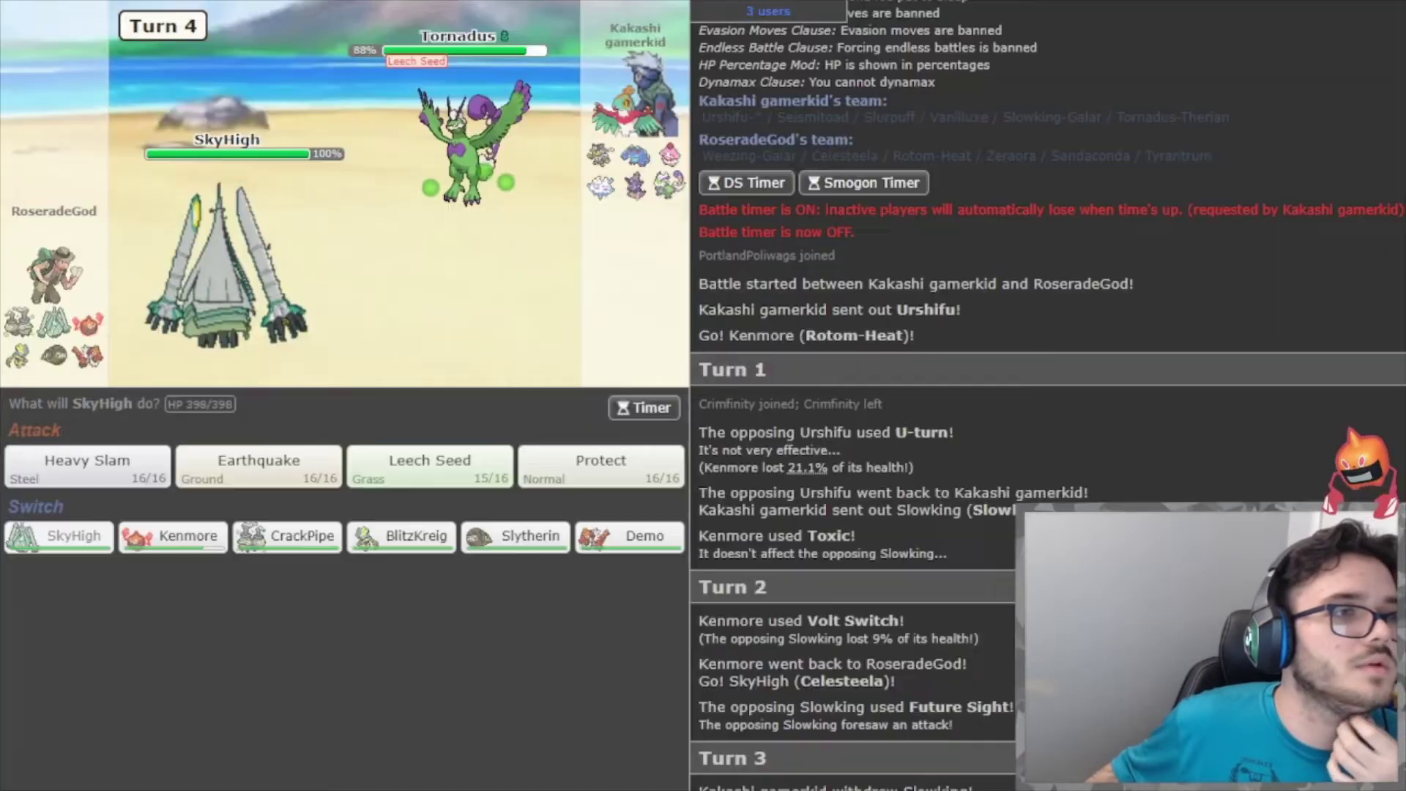
left_click(228, 462)
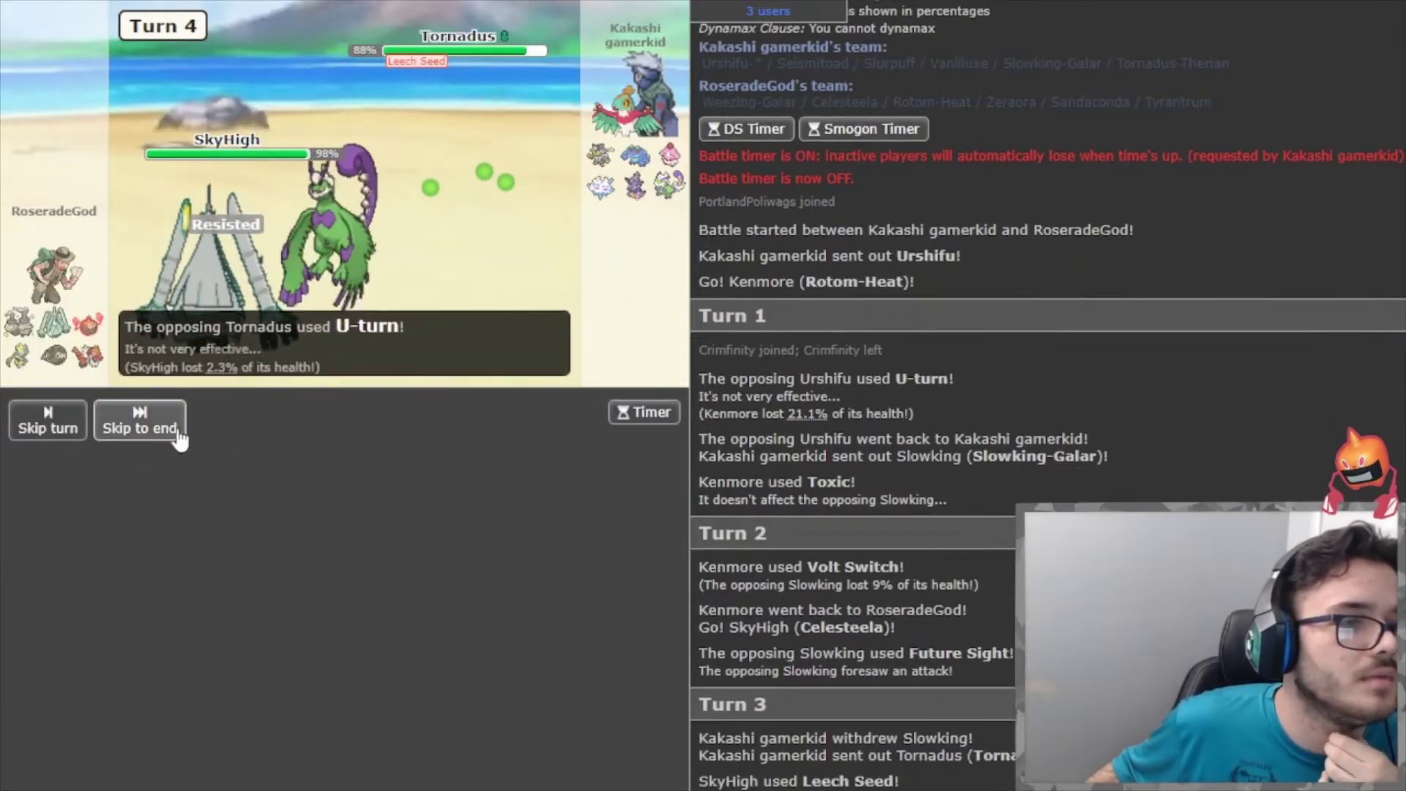
left_click(166, 421)
mouse_move(599, 153)
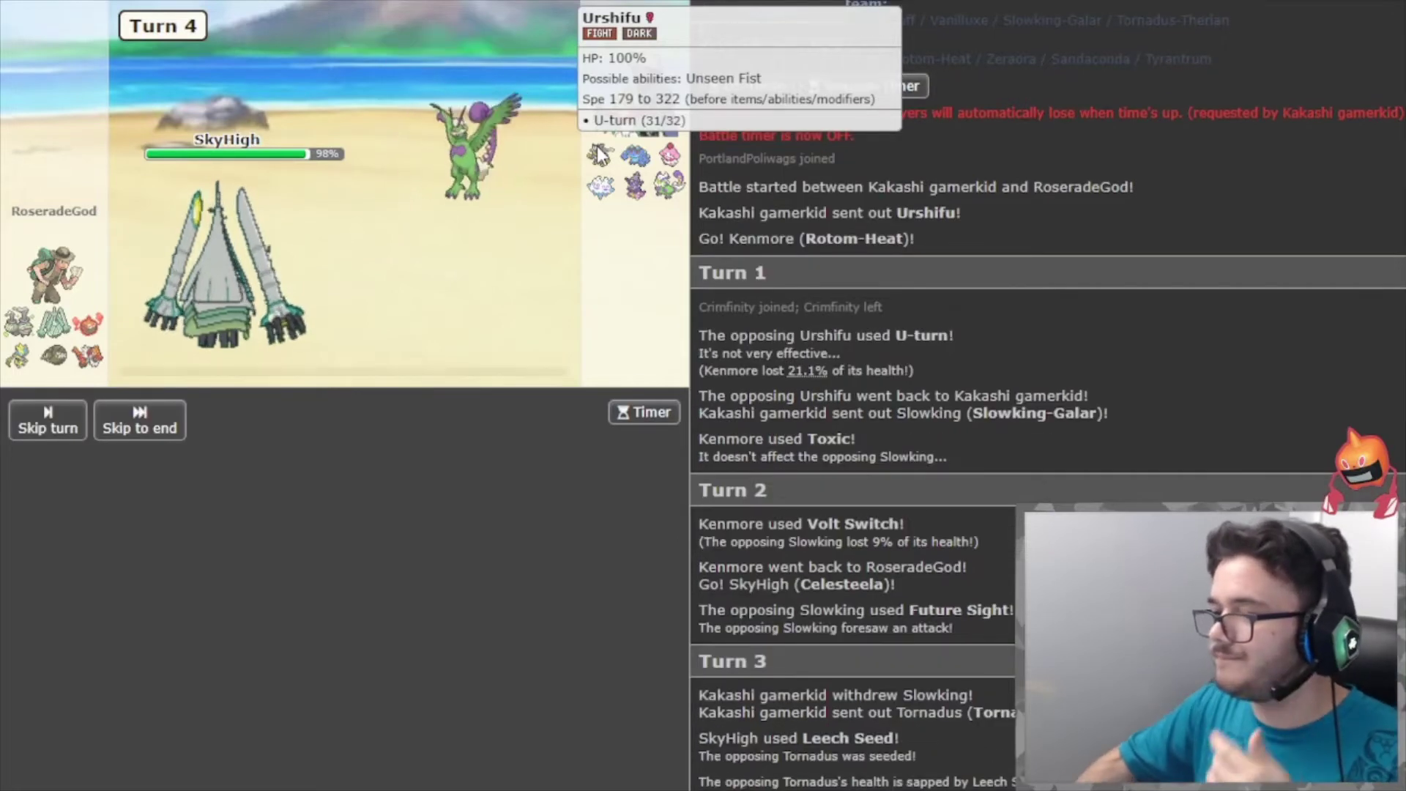
left_click(162, 416)
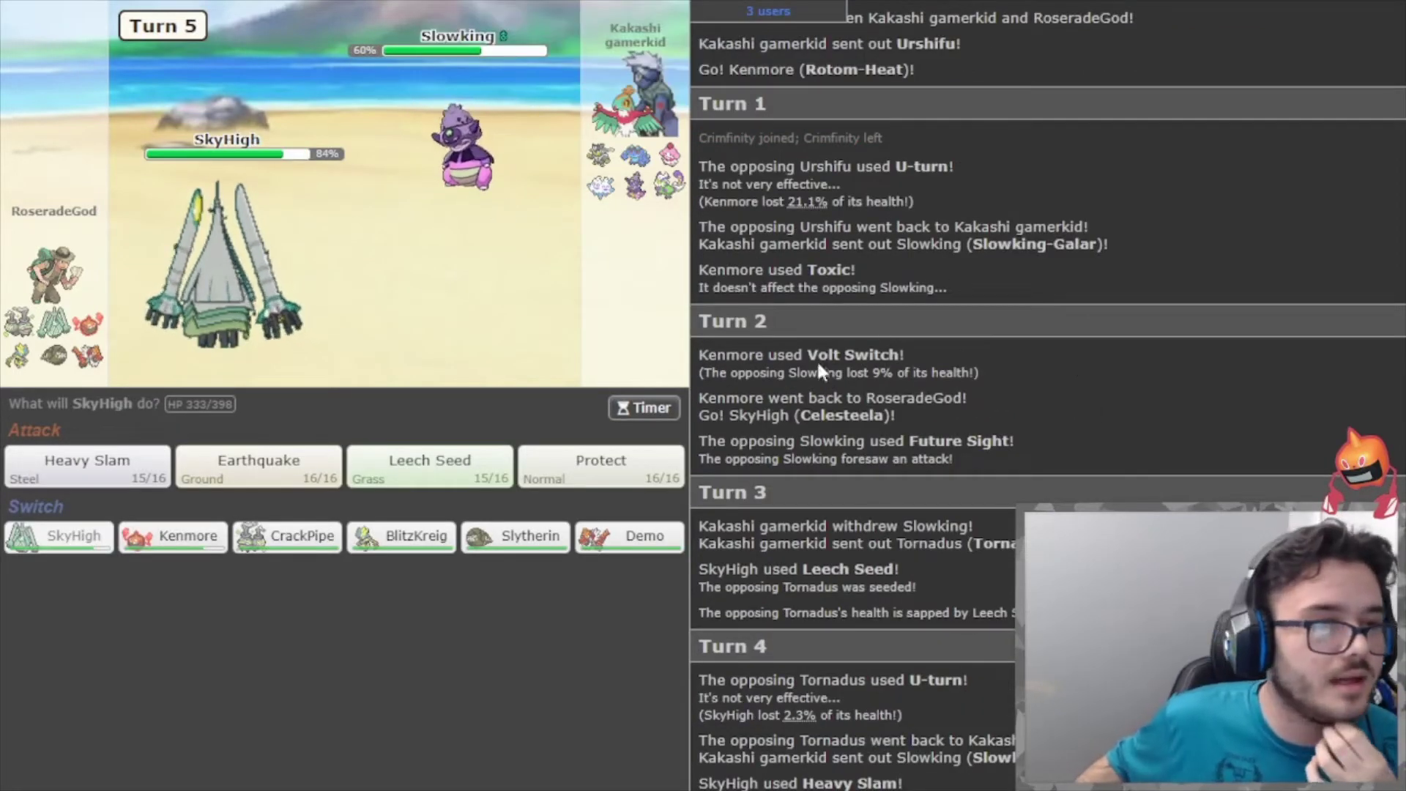
In the damage calculator, replace Tornadus-Therian with Slowking-Galar's OU Assault Vest set to calculate damage against Celesteela.
key("alt+Tab")
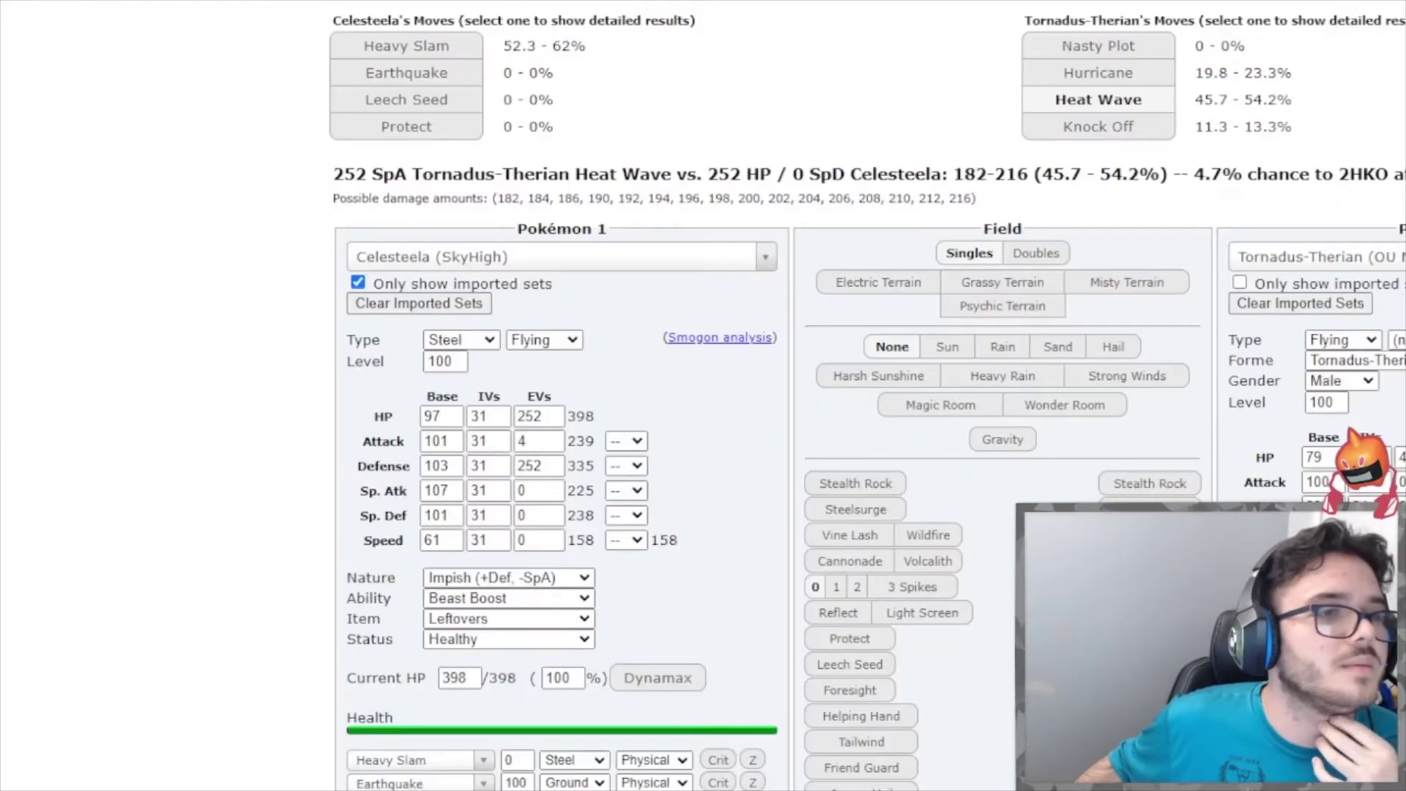
left_click(1342, 256)
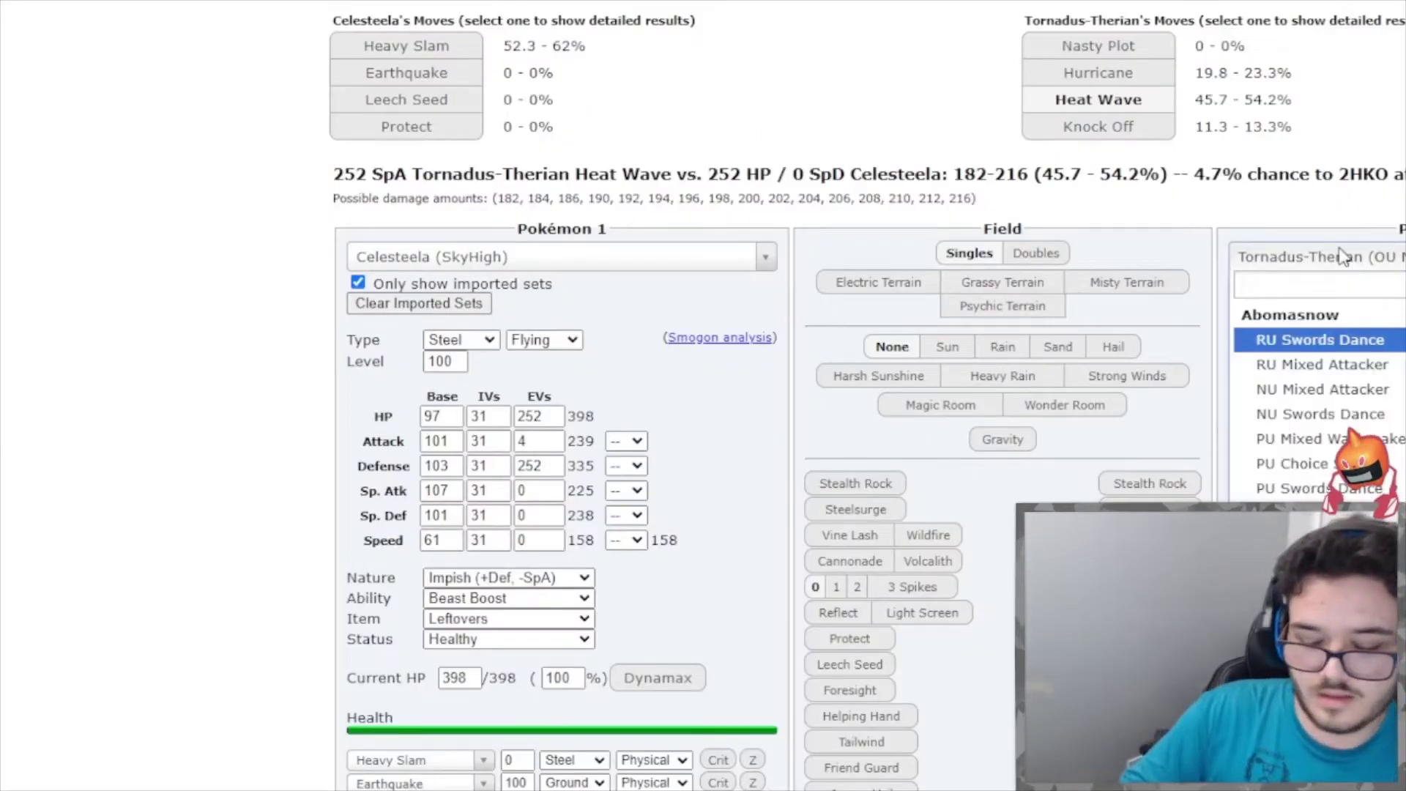
type("slowk")
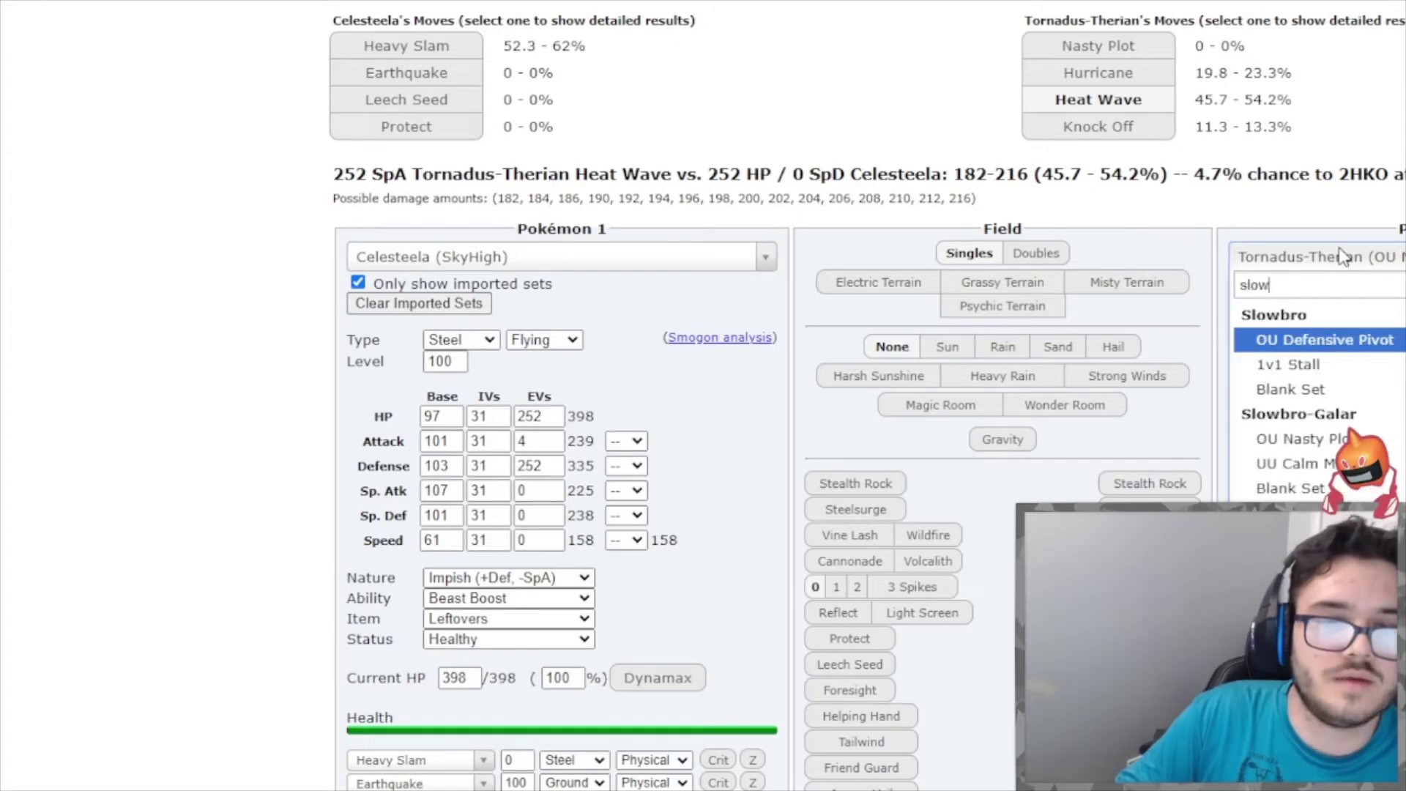
key("Down")
key("Down")
key("Return")
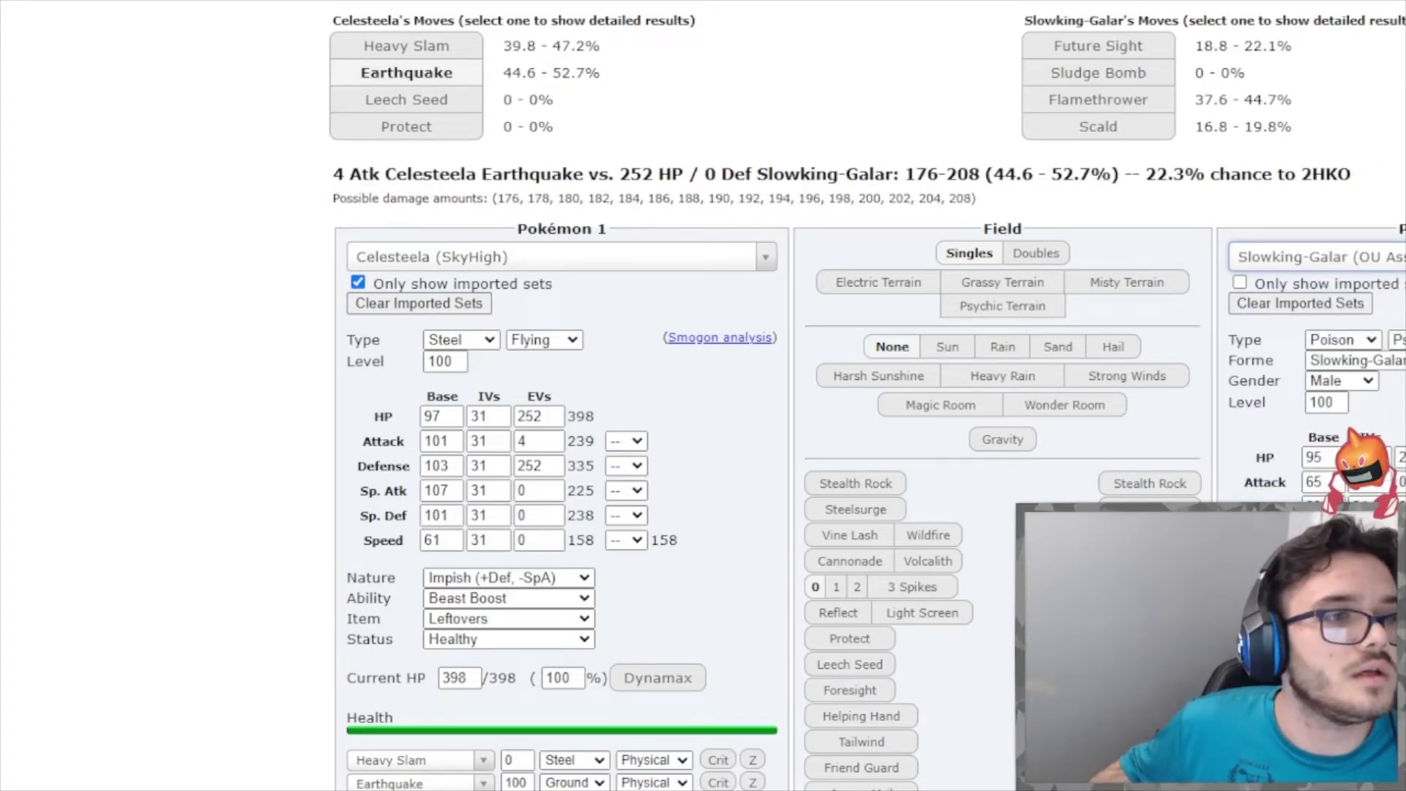
Go back to the battle, use Leech Seed with SkyHigh on turn 5, check the opposing Urshifu's details and skip the animation.
key("alt+Tab")
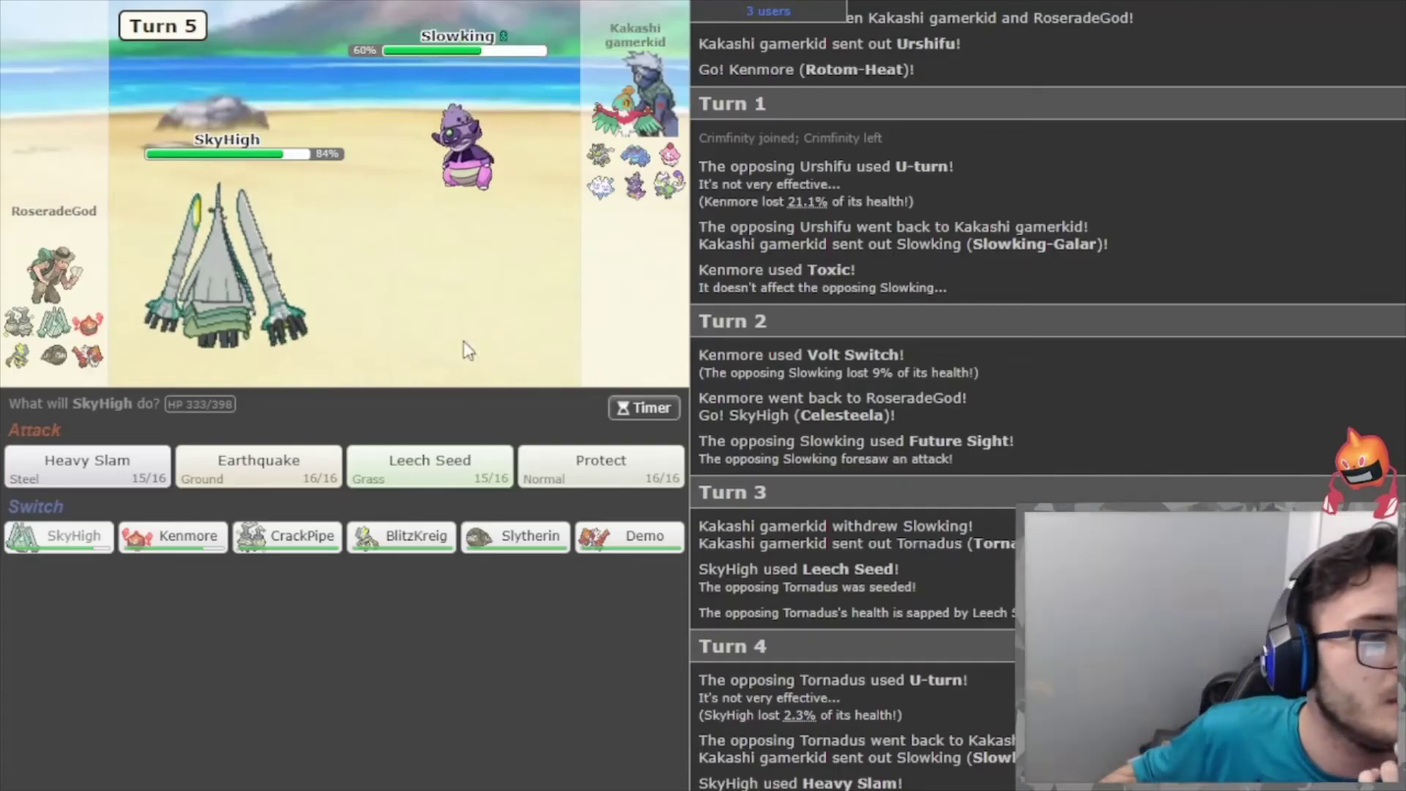
left_click(448, 458)
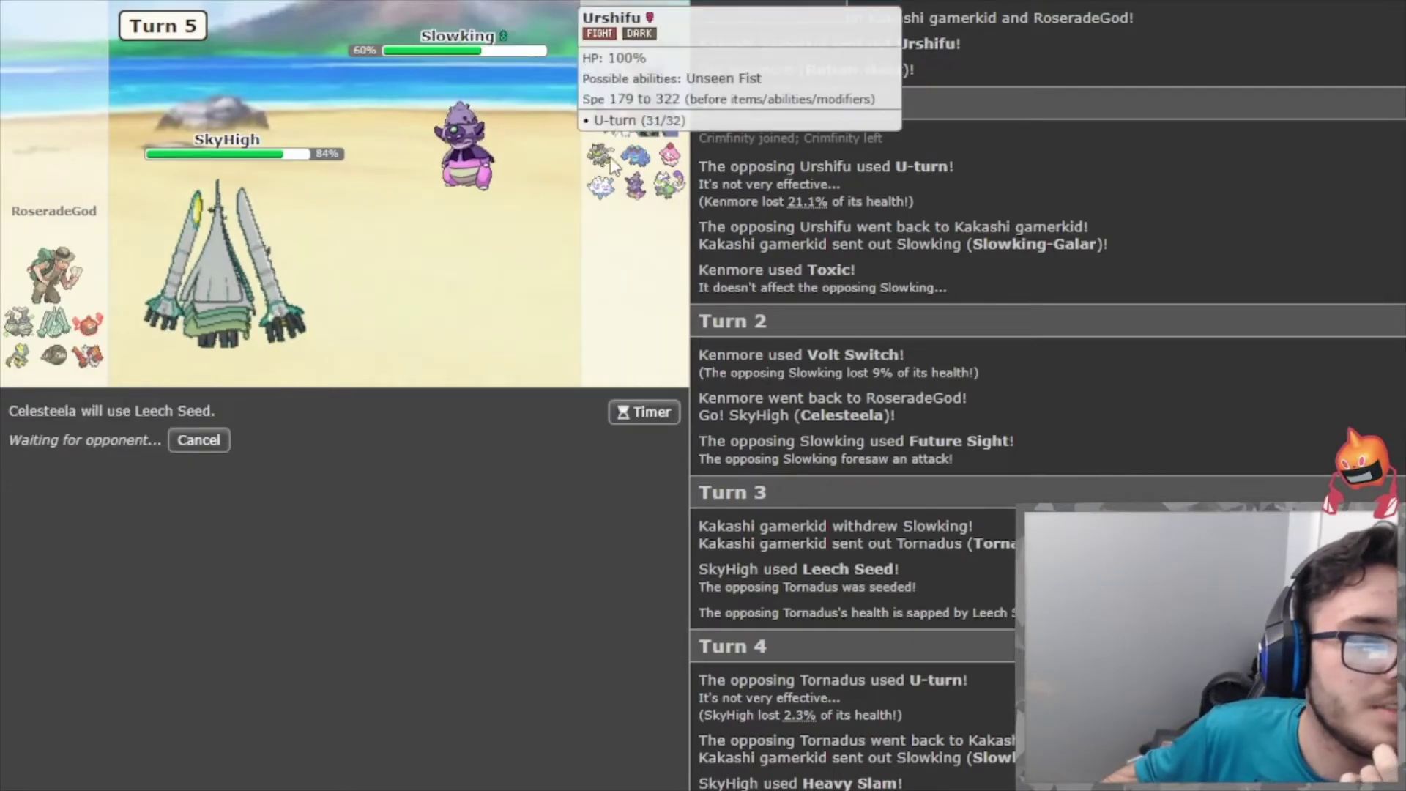
mouse_move(635, 189)
mouse_move(605, 165)
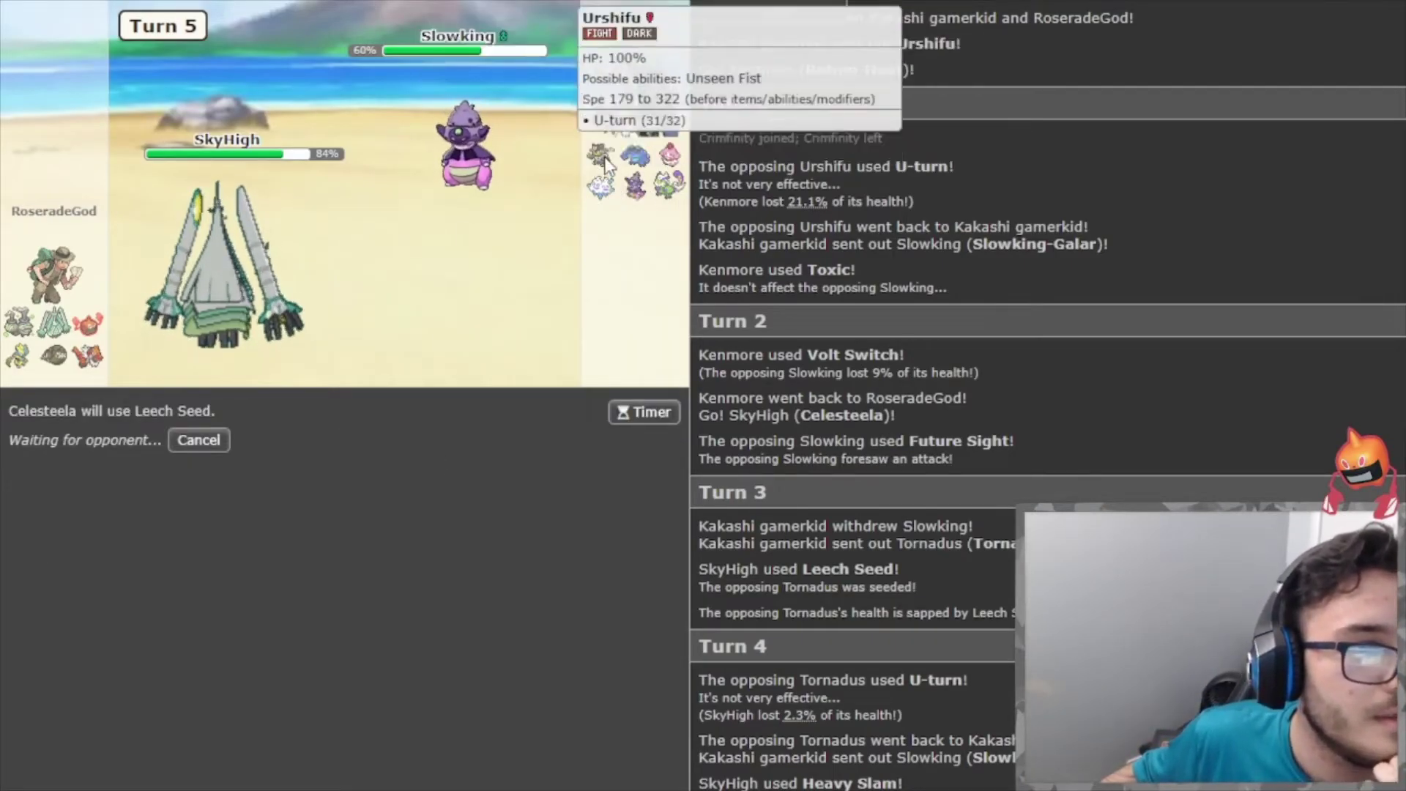
mouse_move(497, 152)
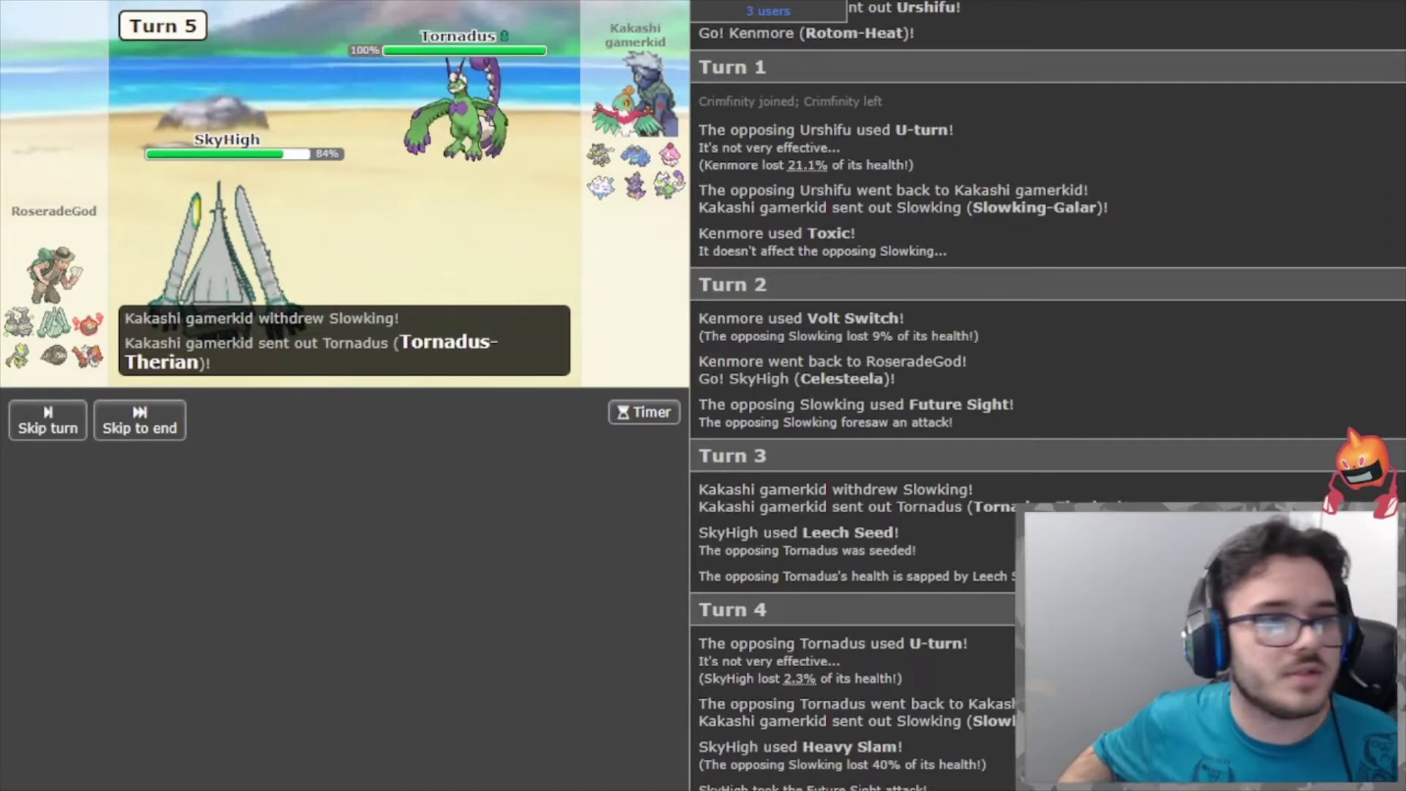
left_click(167, 435)
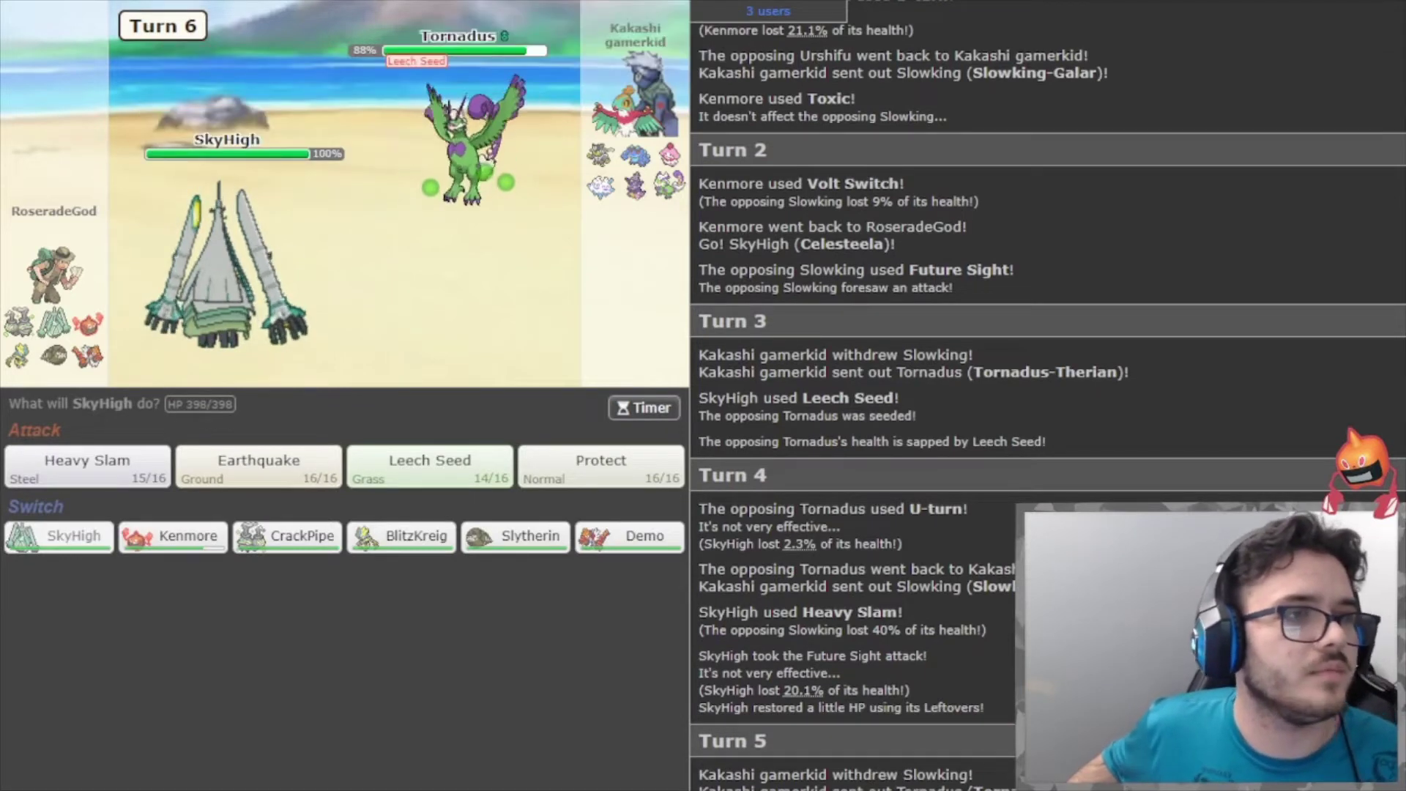
Review Heavy Slam's details, select Leech Seed for SkyHigh on turn 6 and skip to the end of the turn.
mouse_move(632, 163)
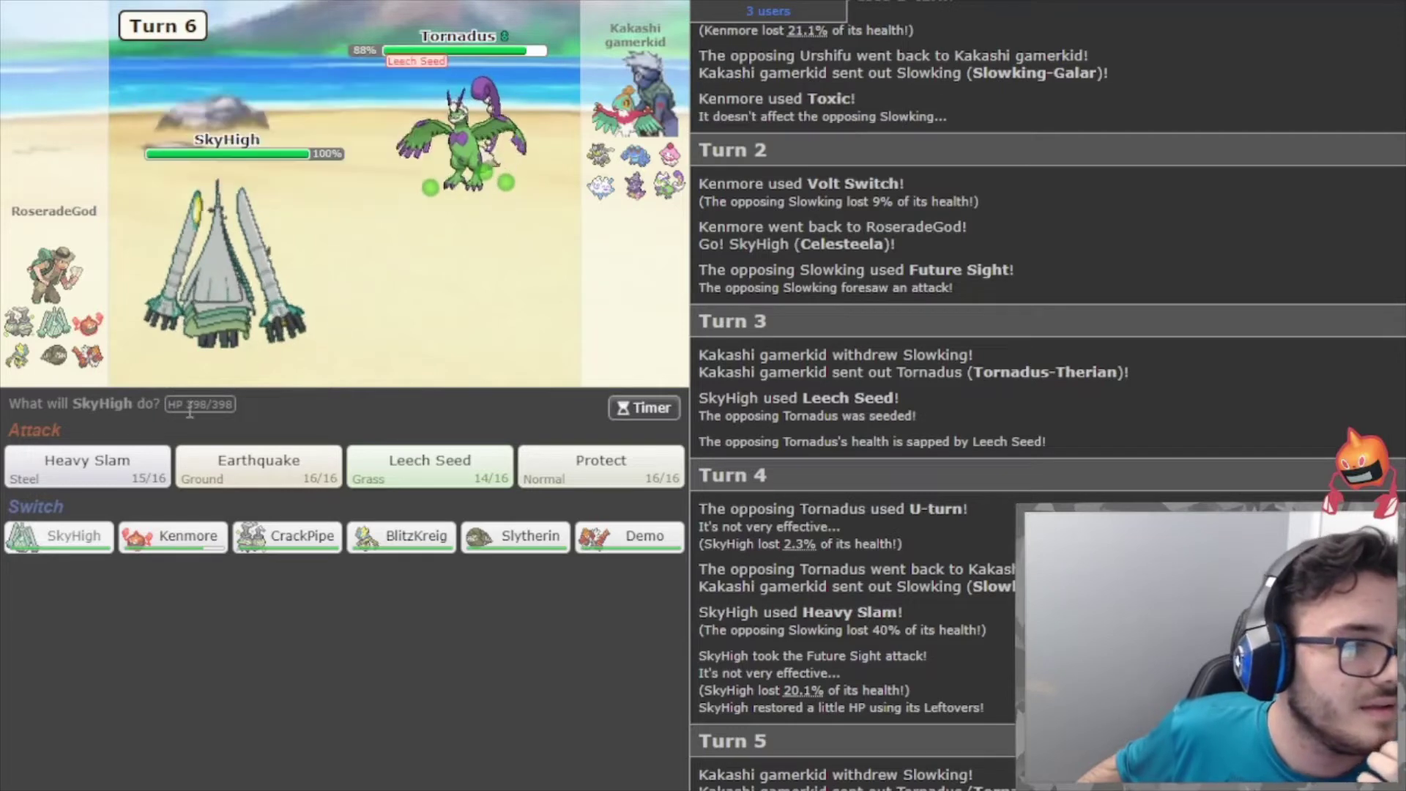
mouse_move(144, 464)
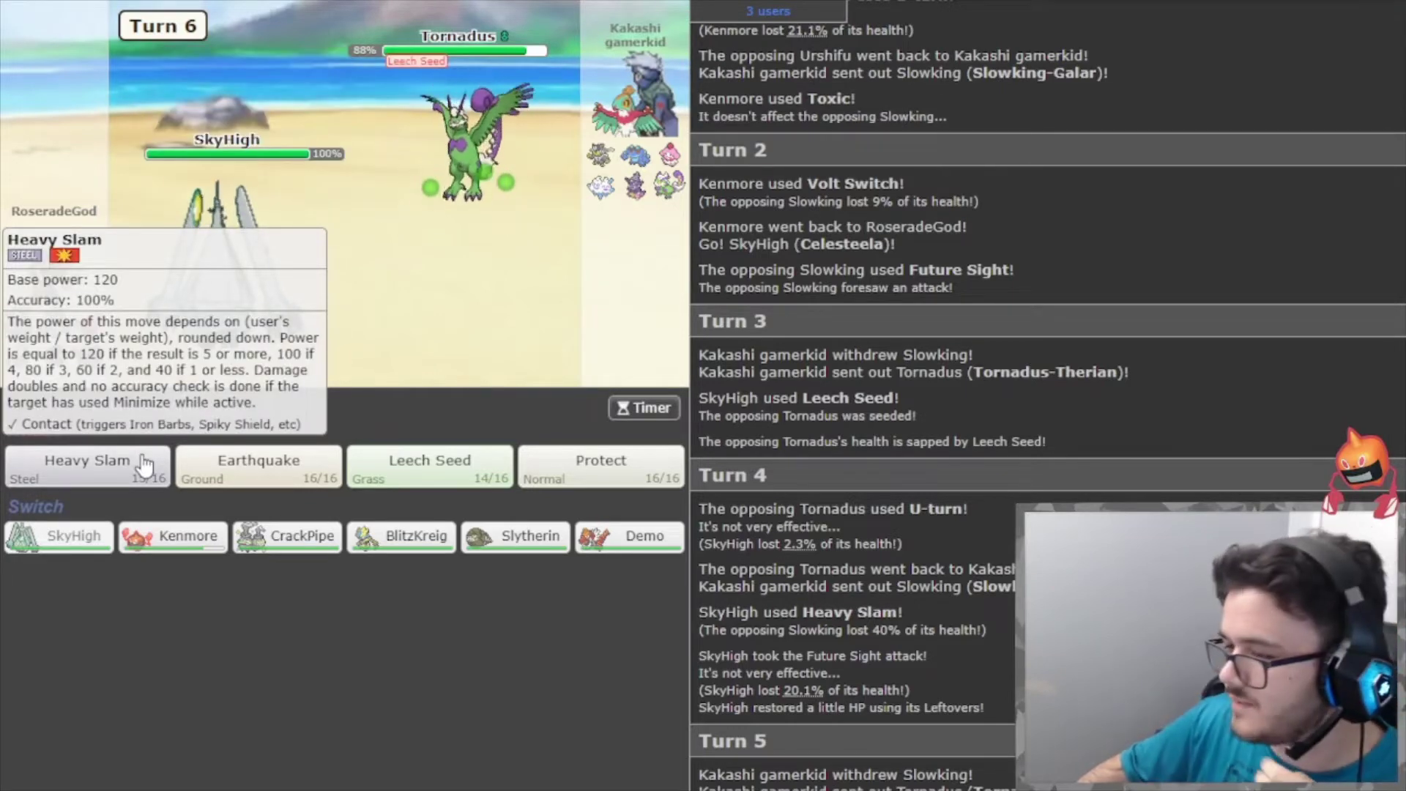
left_click(430, 469)
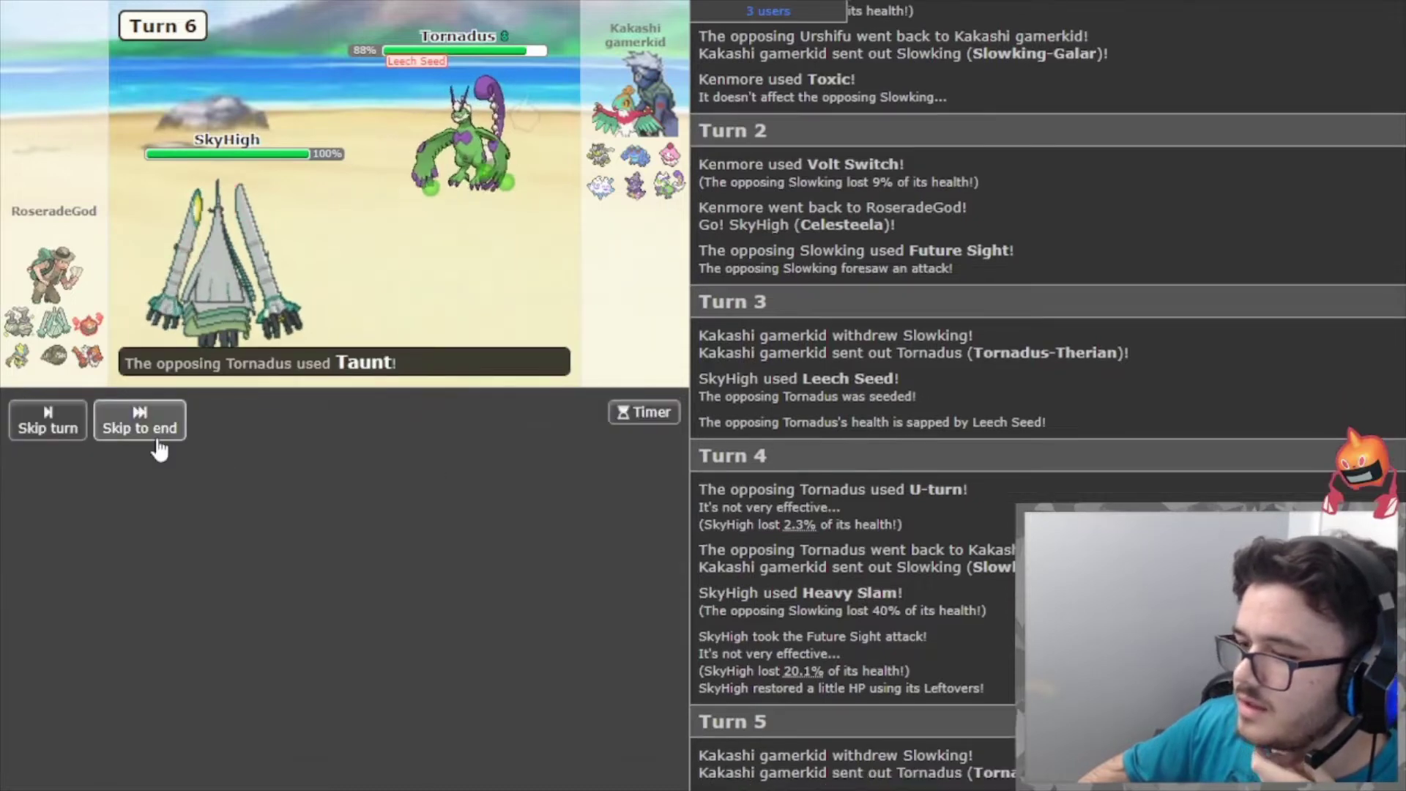
left_click(156, 438)
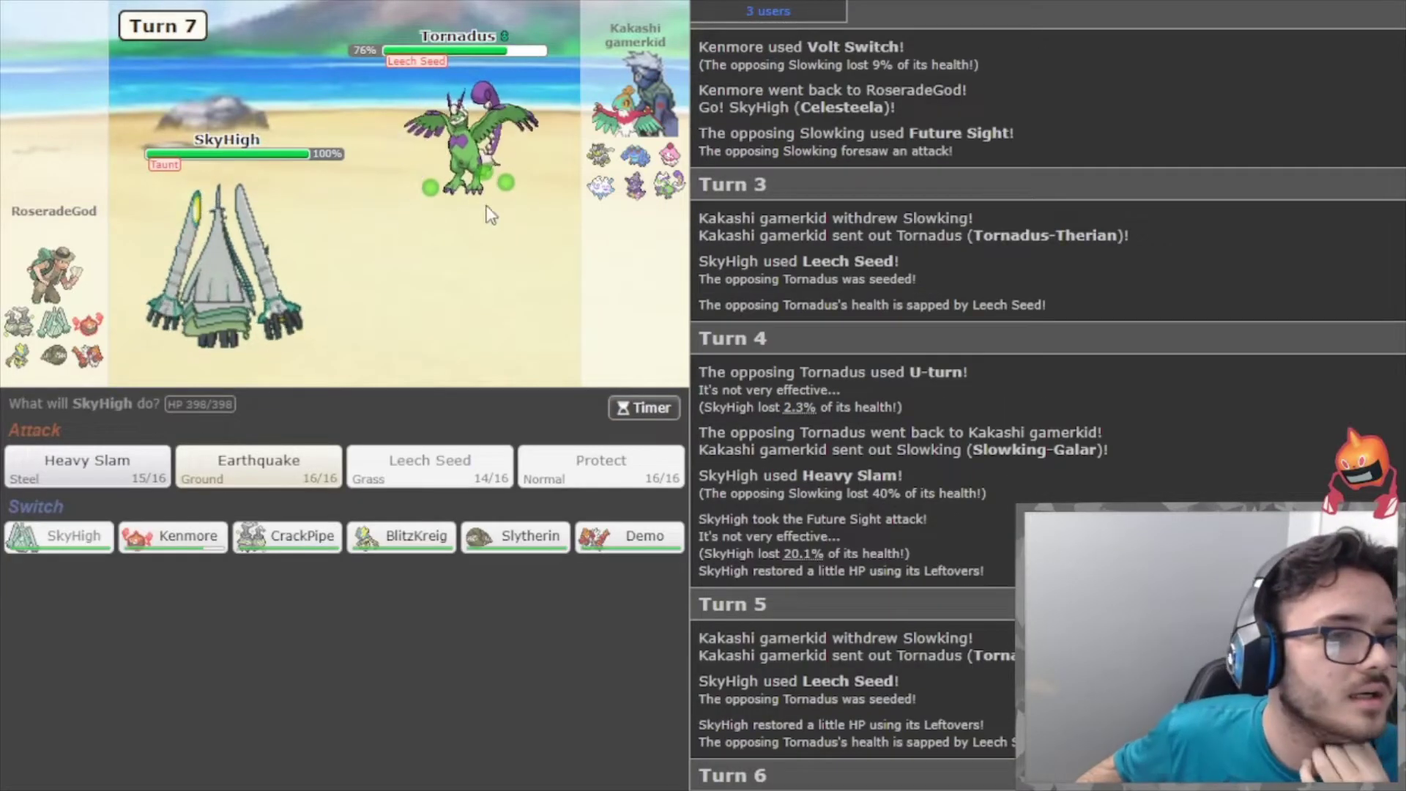
Use Earthquake with SkyHigh on turn 7, check the opposing Vanilluxe's and Urshifu's details while waiting, and skip to the end of the turn.
left_click(263, 471)
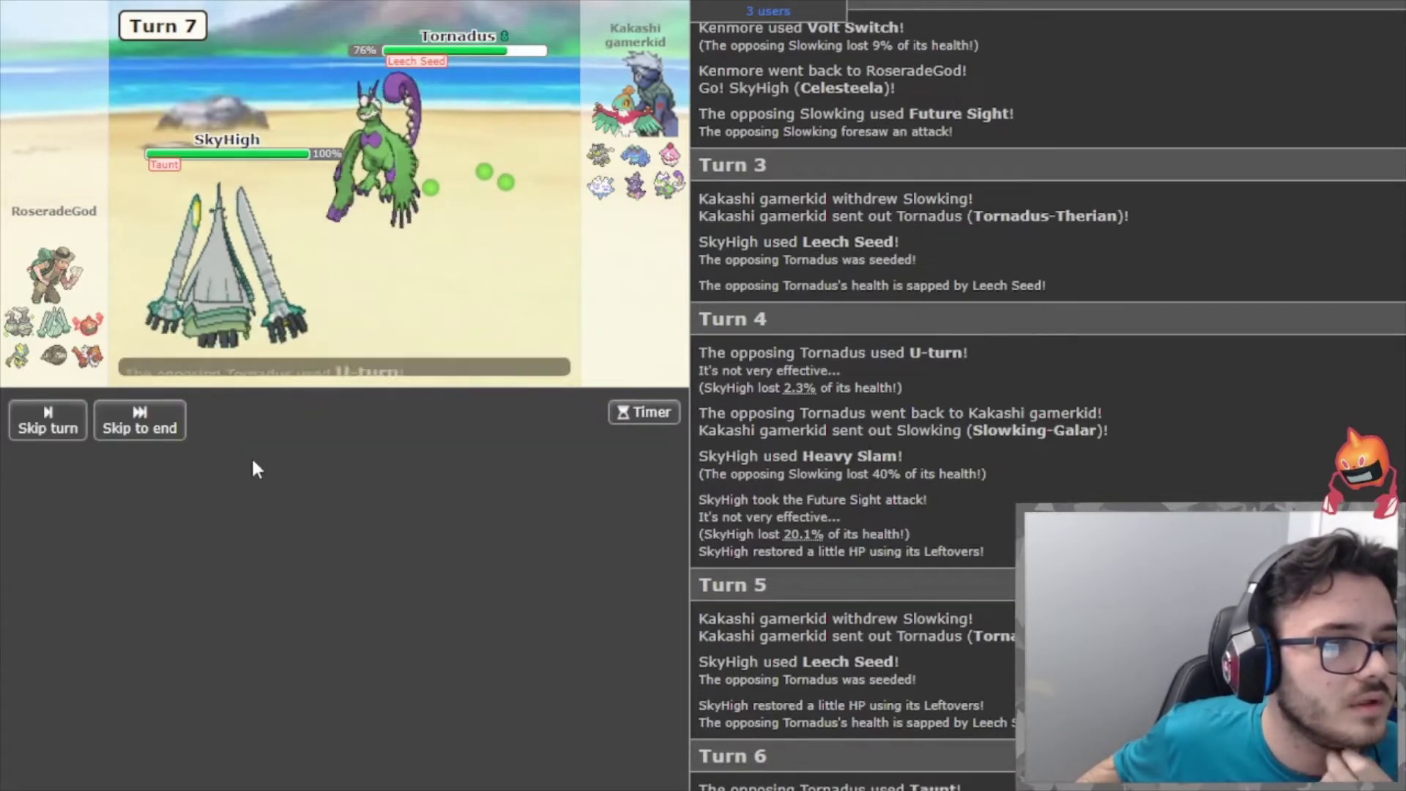
mouse_move(635, 204)
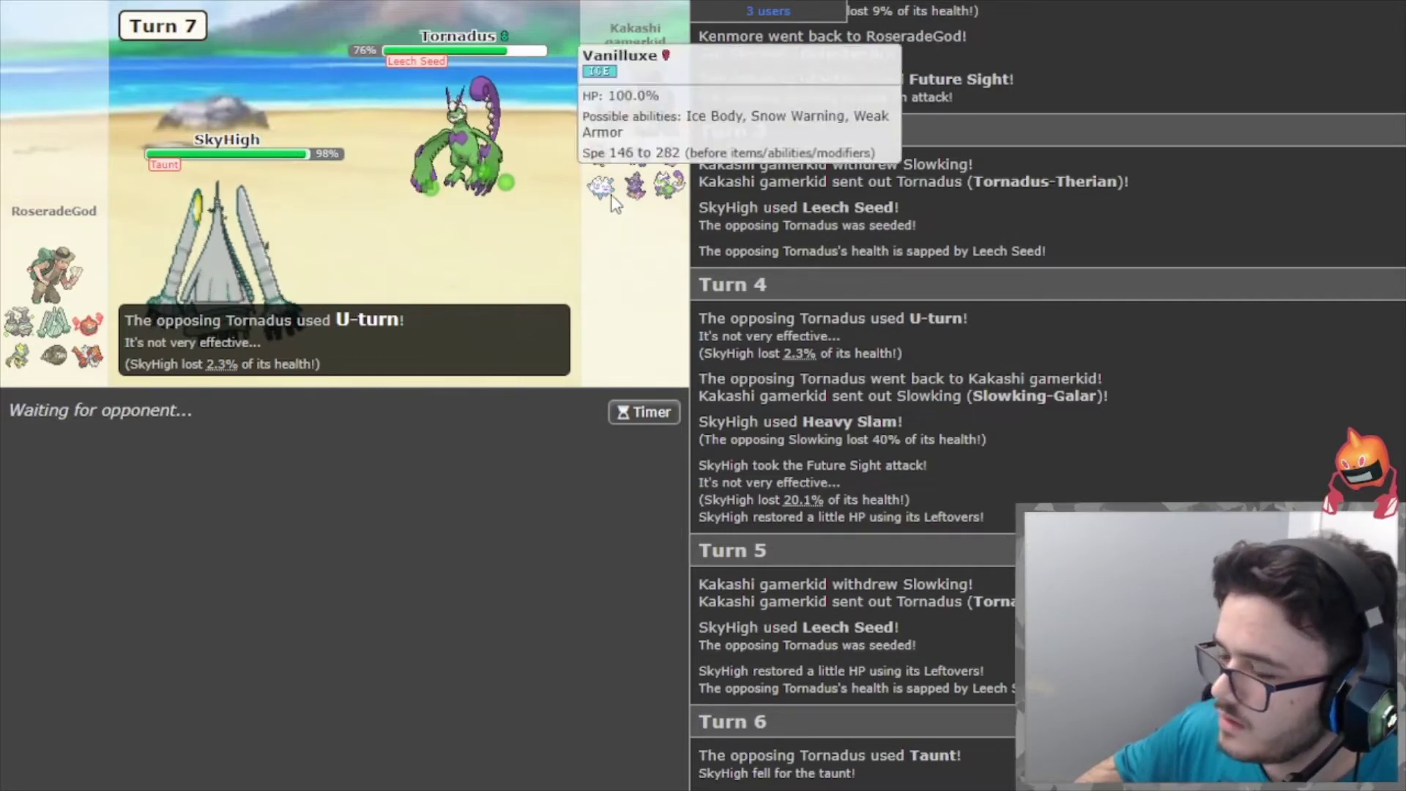
mouse_move(233, 317)
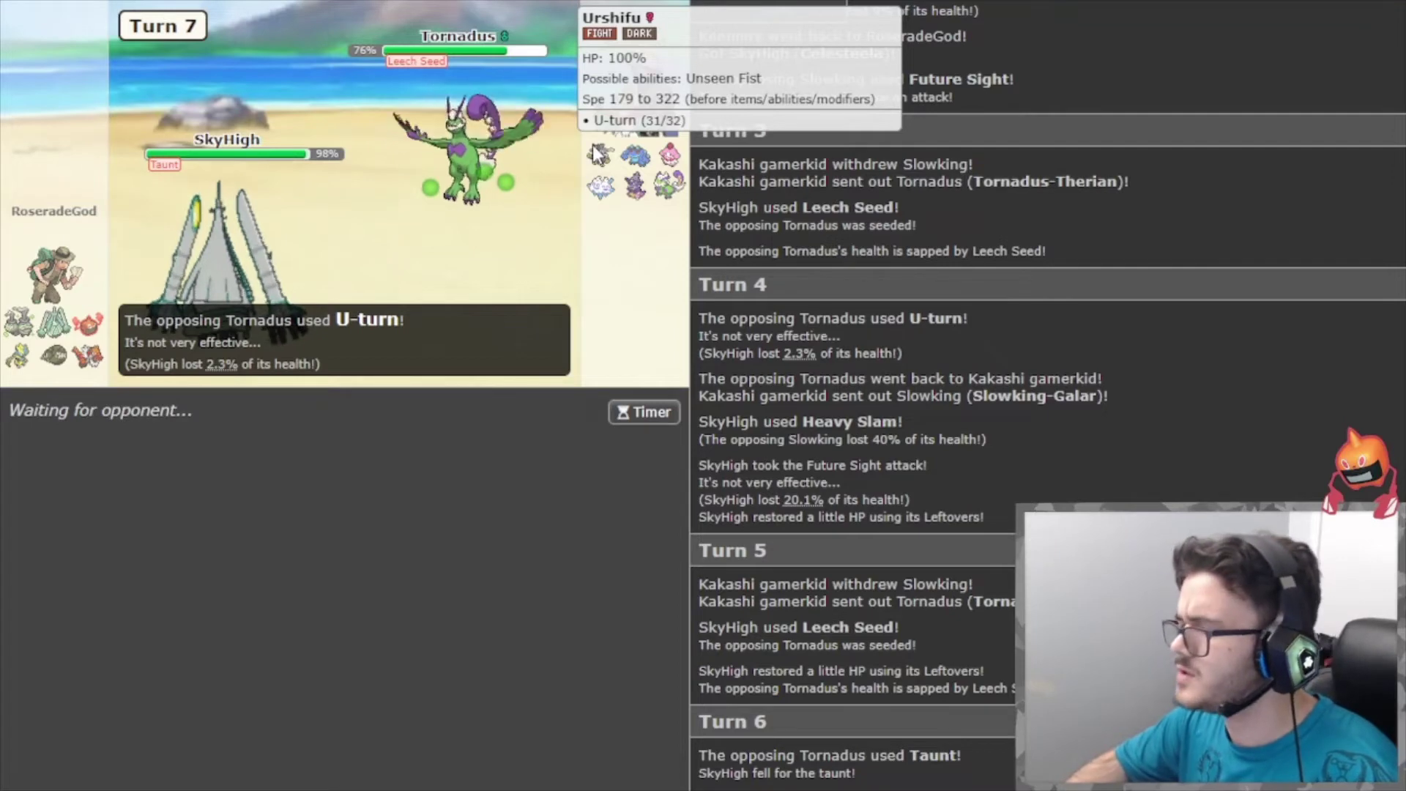
mouse_move(669, 151)
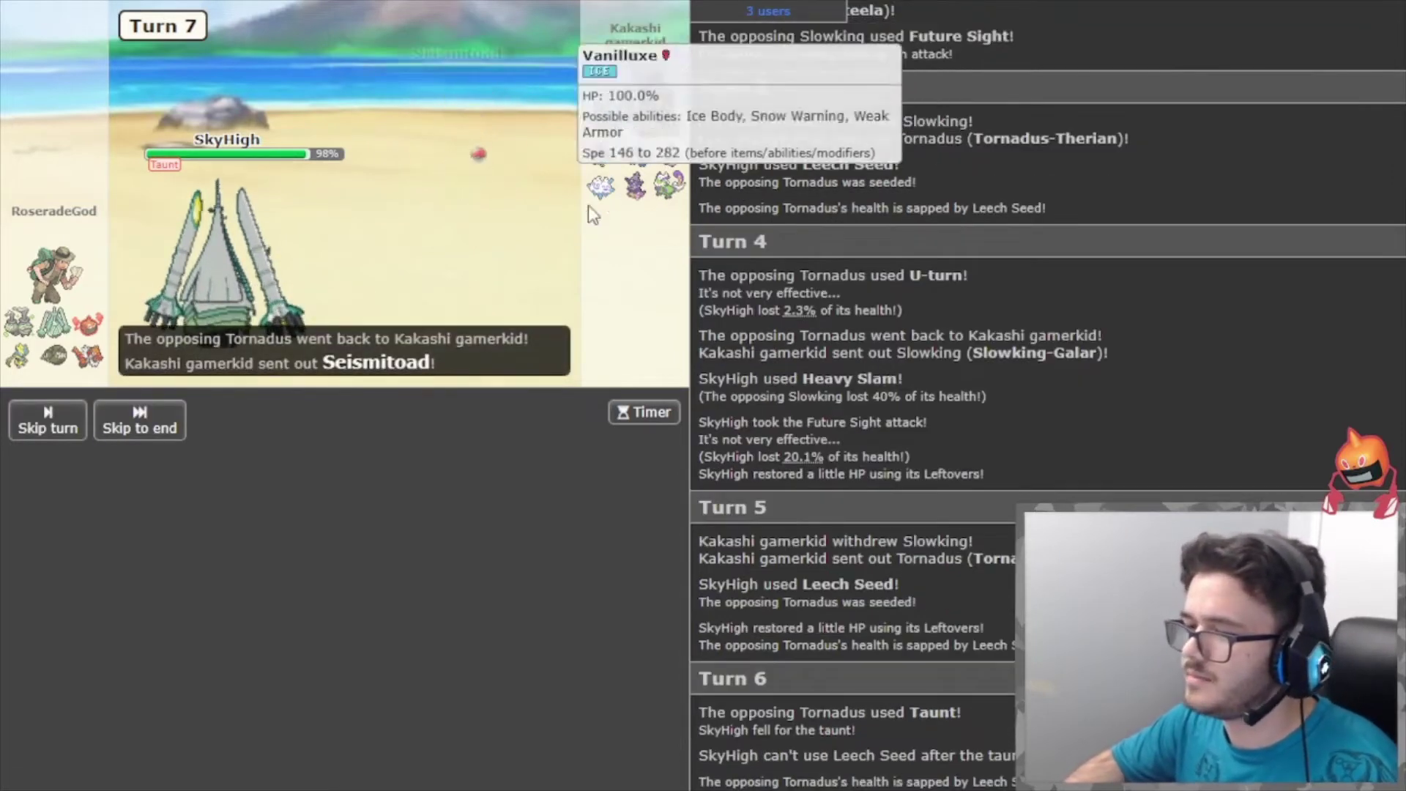
left_click(169, 424)
Review the opposing Seismitoad and the benched Pokémon, switch SkyHigh out for Kenmore on turn 8 and skip to the end of the turn.
mouse_move(480, 176)
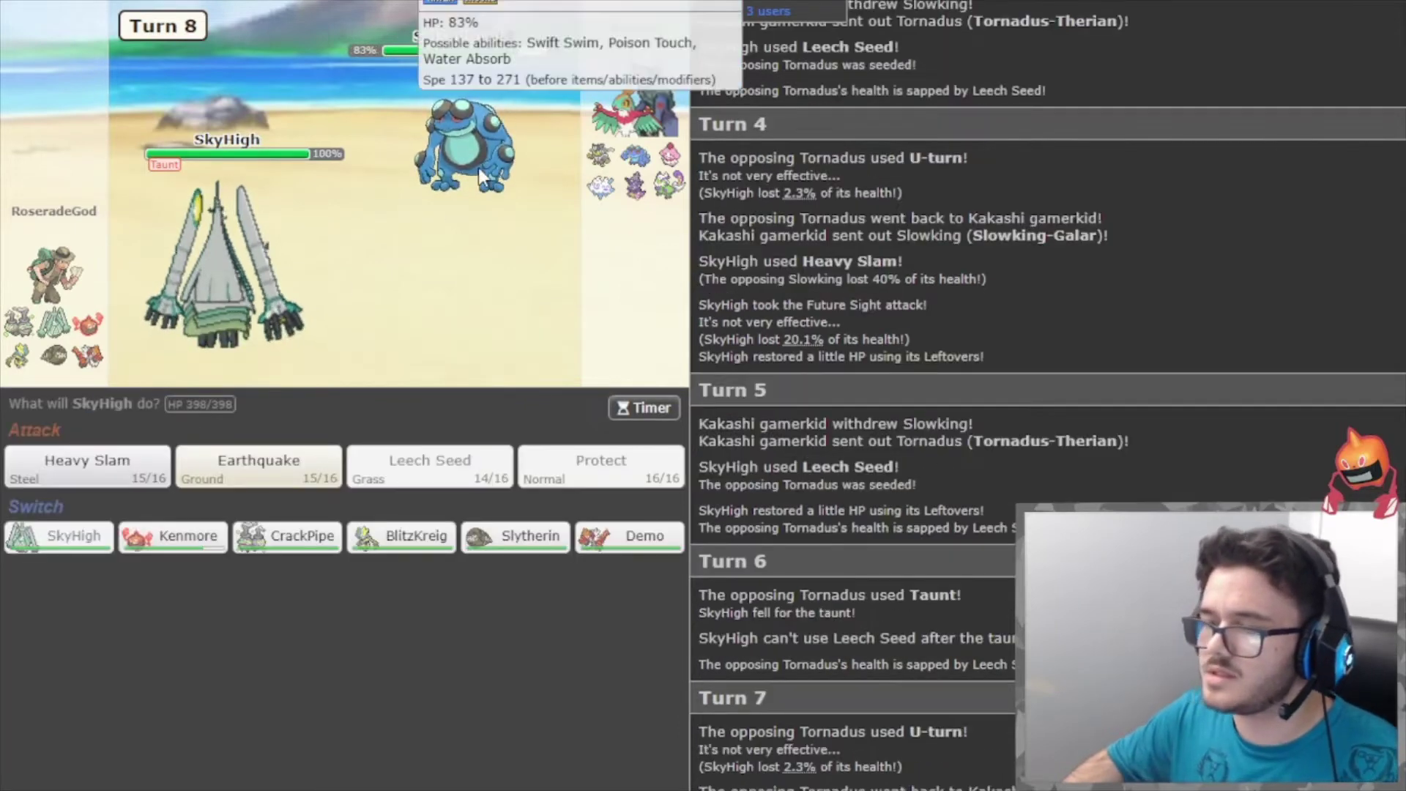
mouse_move(212, 544)
mouse_move(476, 546)
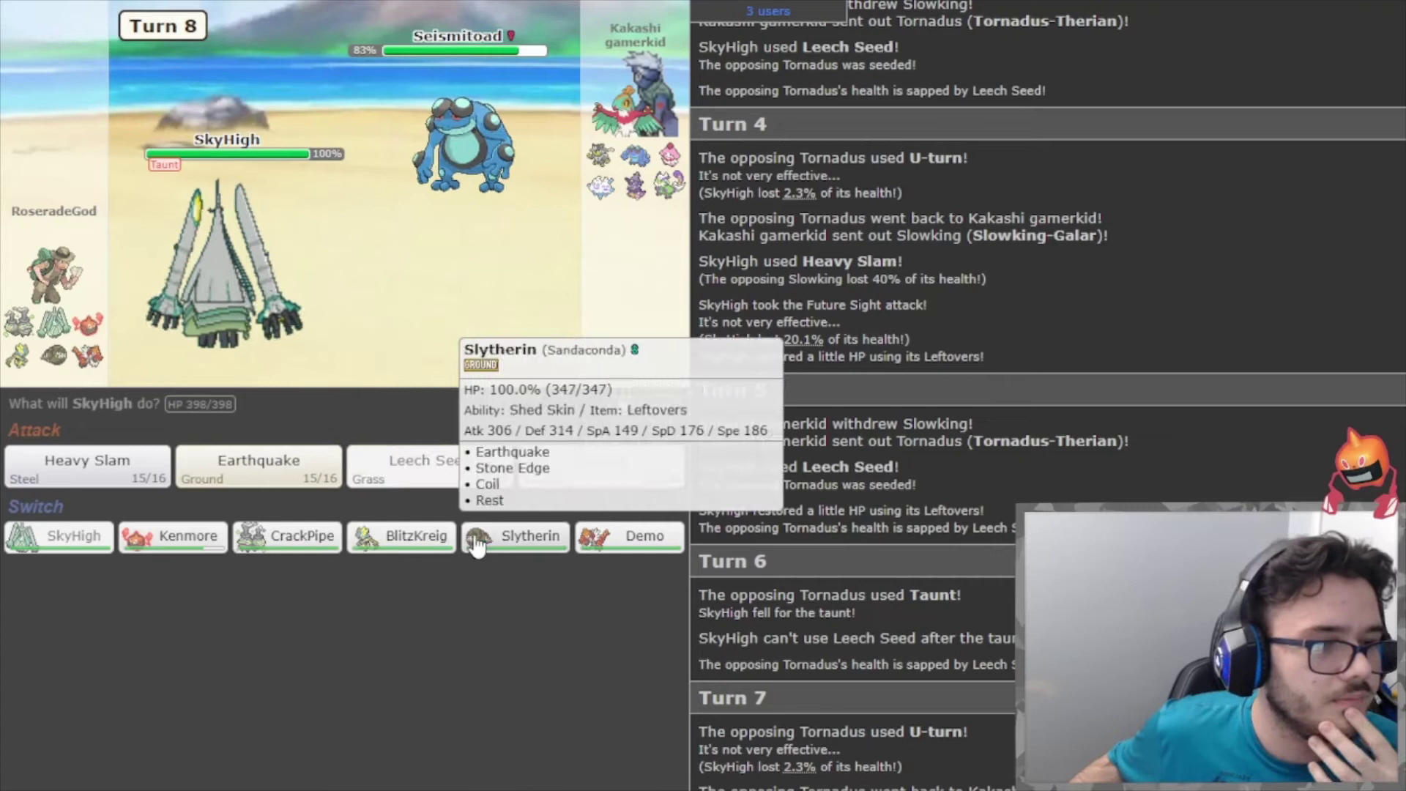
left_click(219, 539)
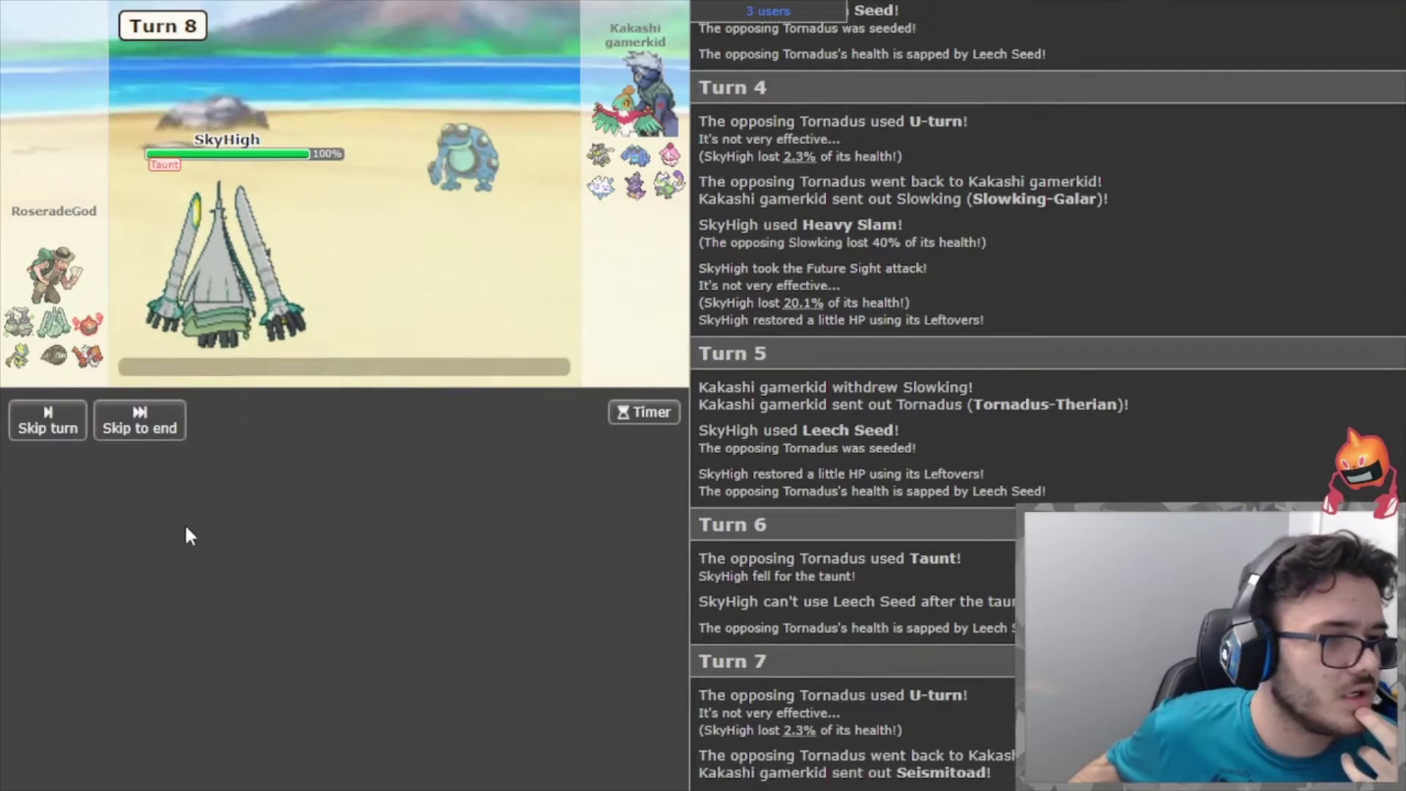
left_click(147, 429)
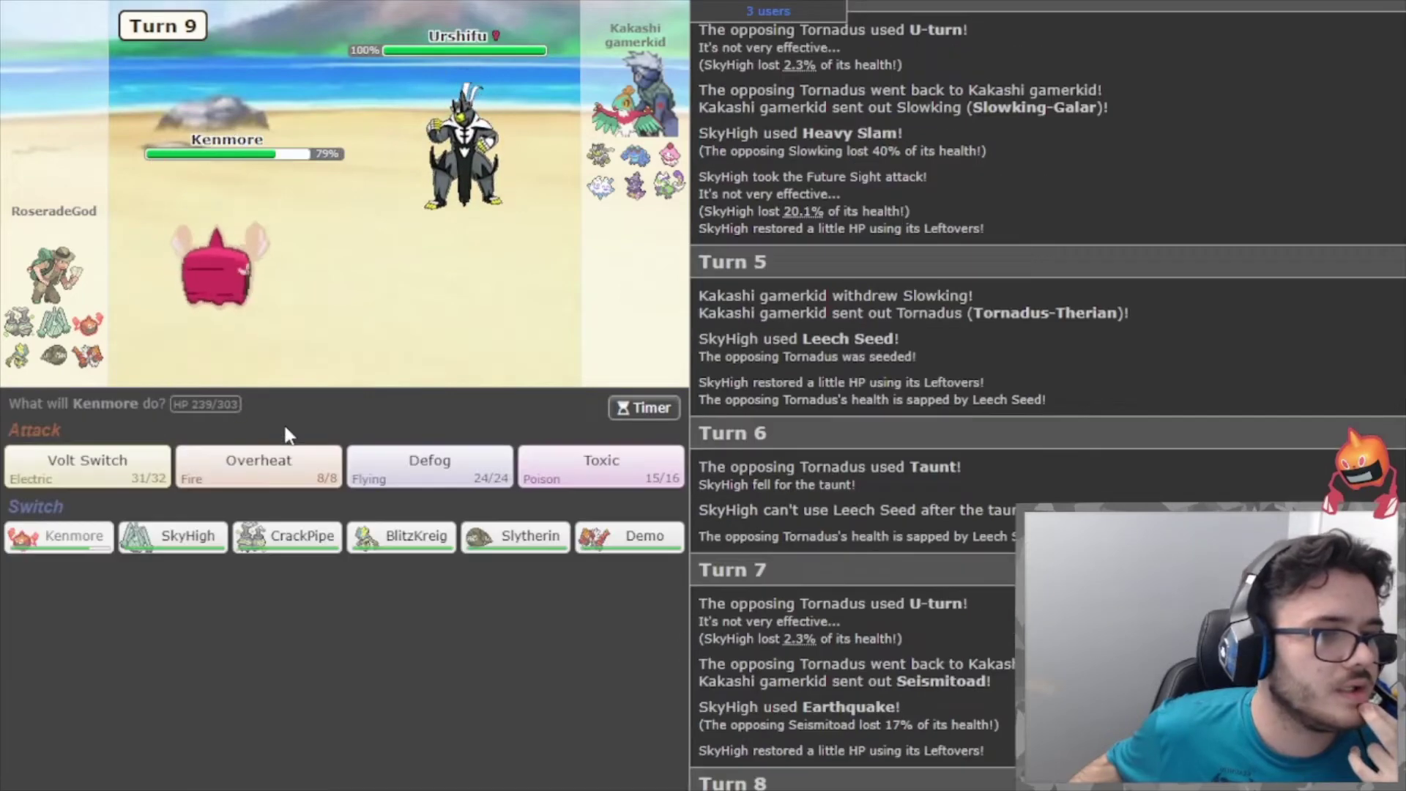
Cancel the chosen CrackPipe switch and, in the damage calculator, calculate Rotom-Heat against Urshifu's Uber Choice Band set with a nature that does not boost Attack.
left_click(262, 544)
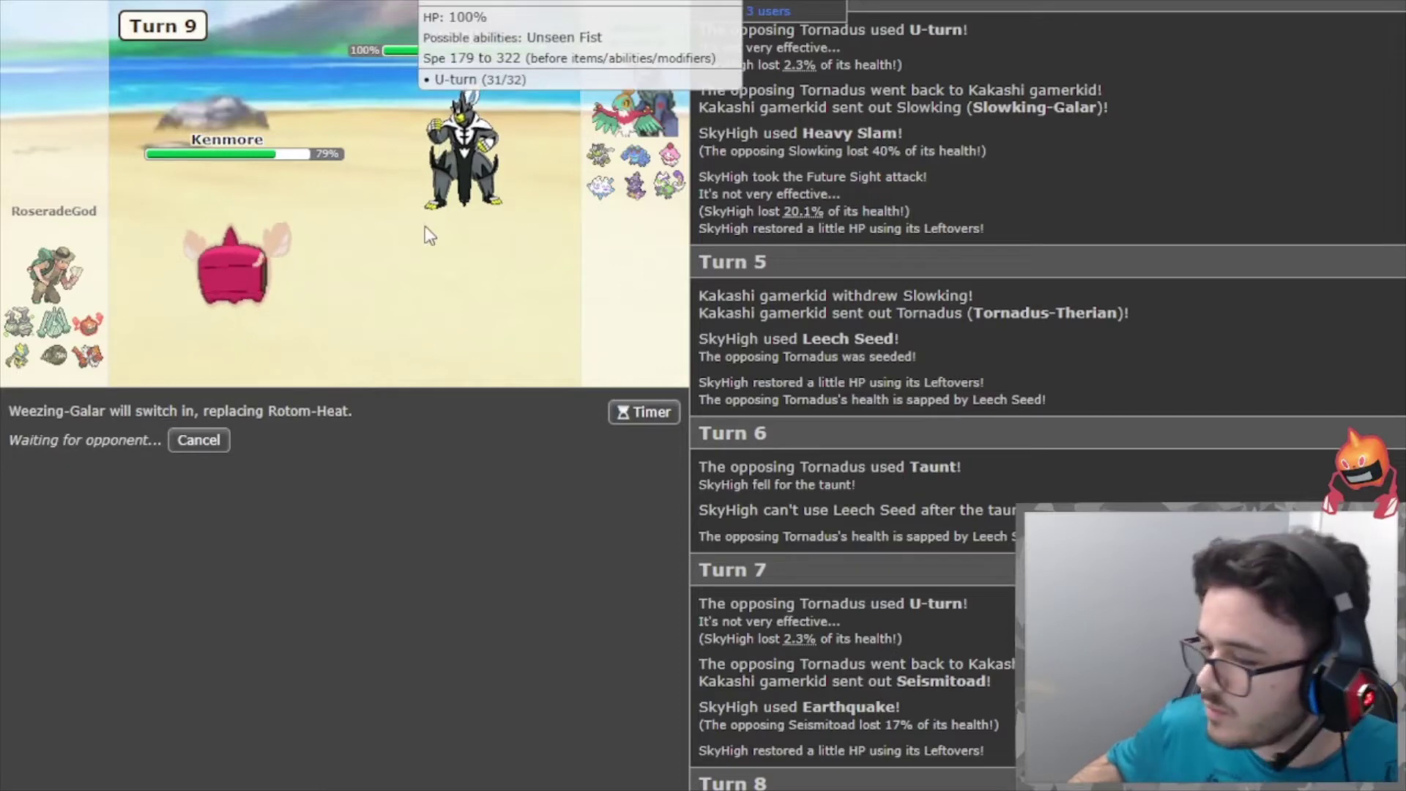
left_click(198, 440)
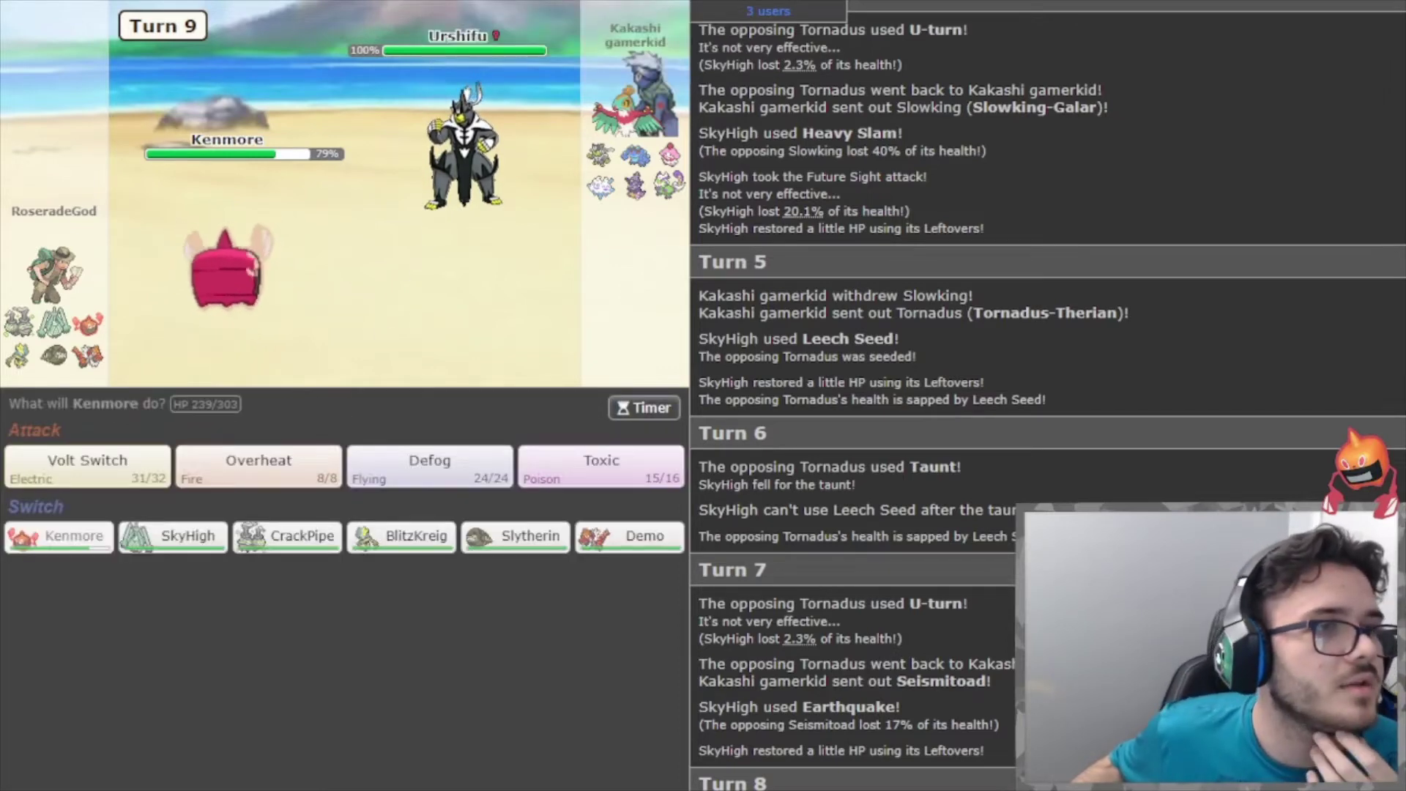
key("alt+Tab")
left_click(406, 255)
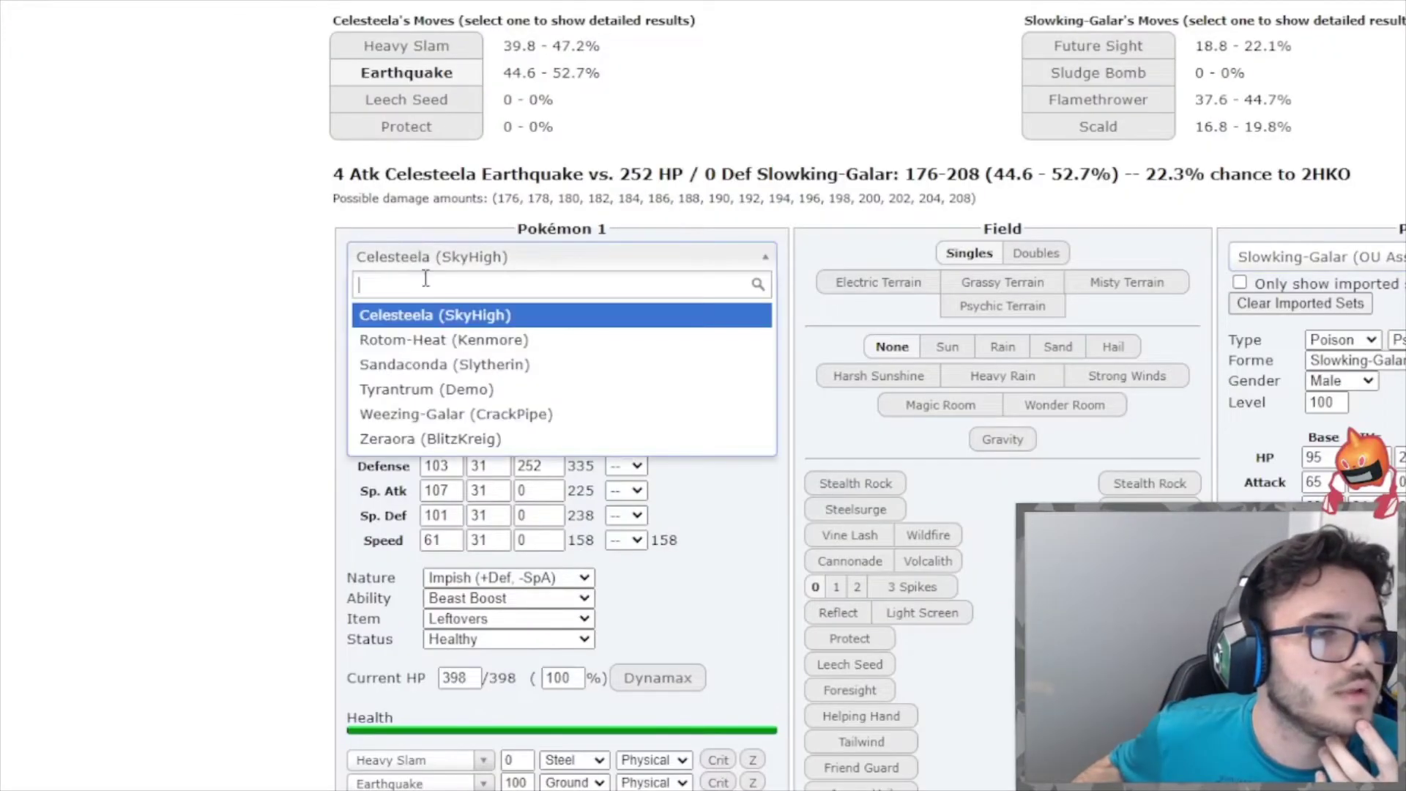
left_click(450, 339)
left_click(1312, 264)
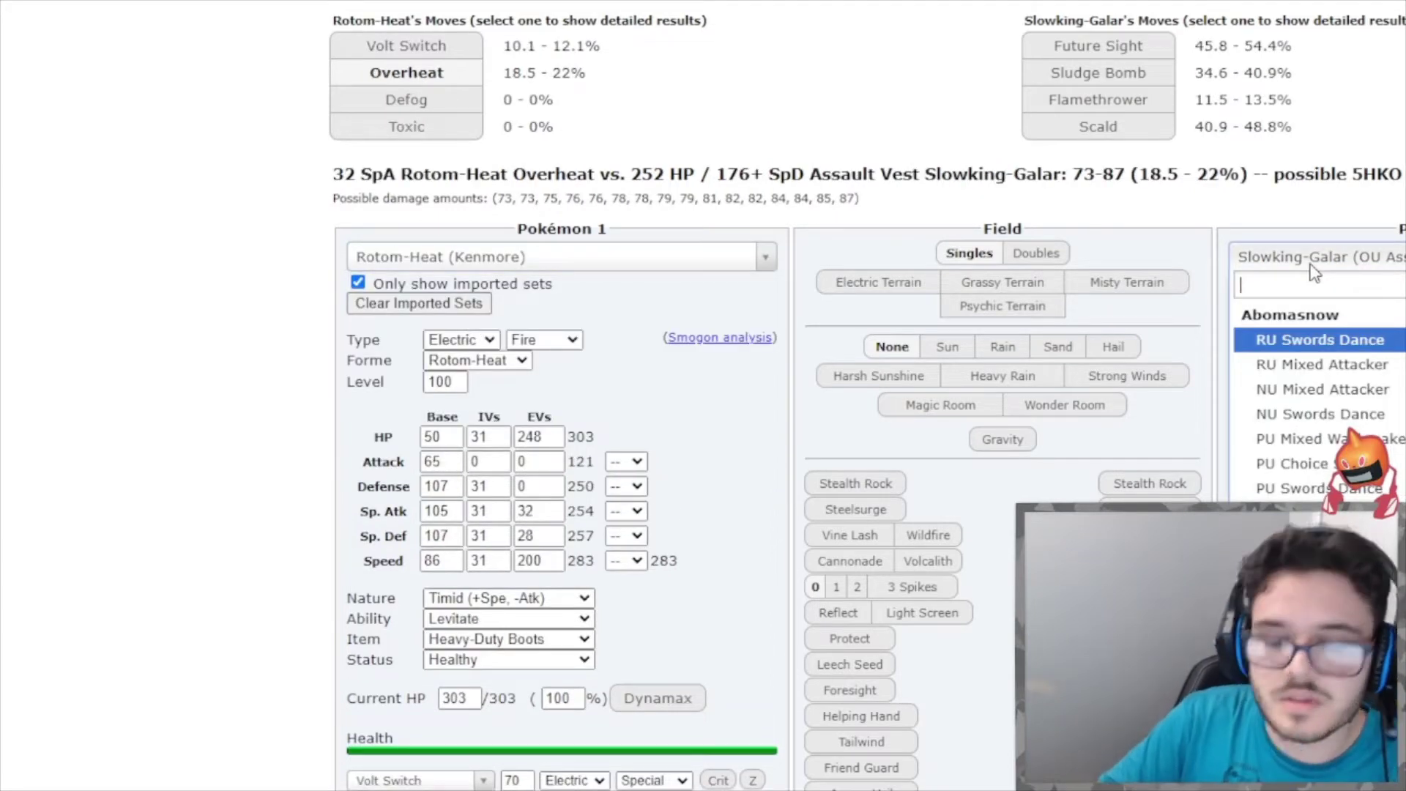
type("urshi")
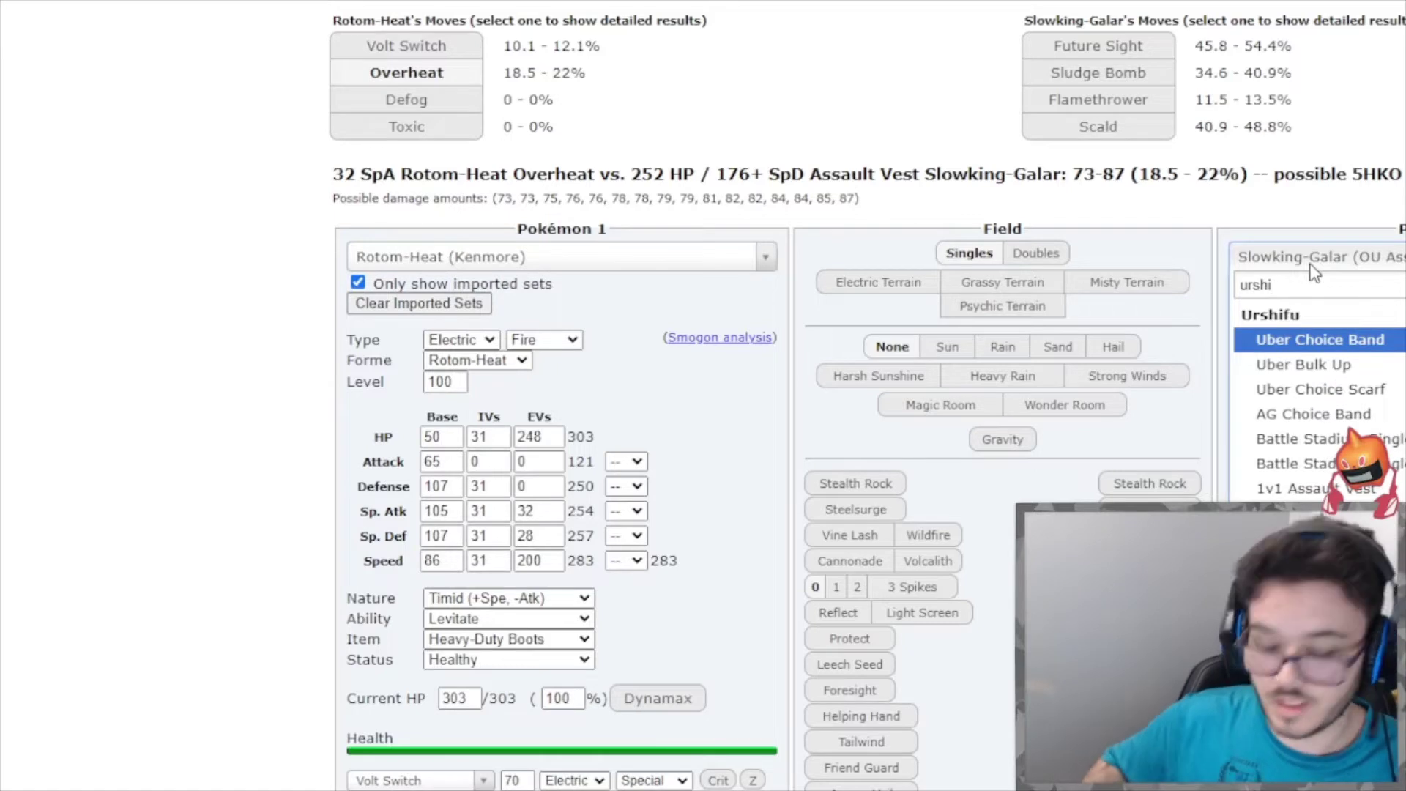
key("Return")
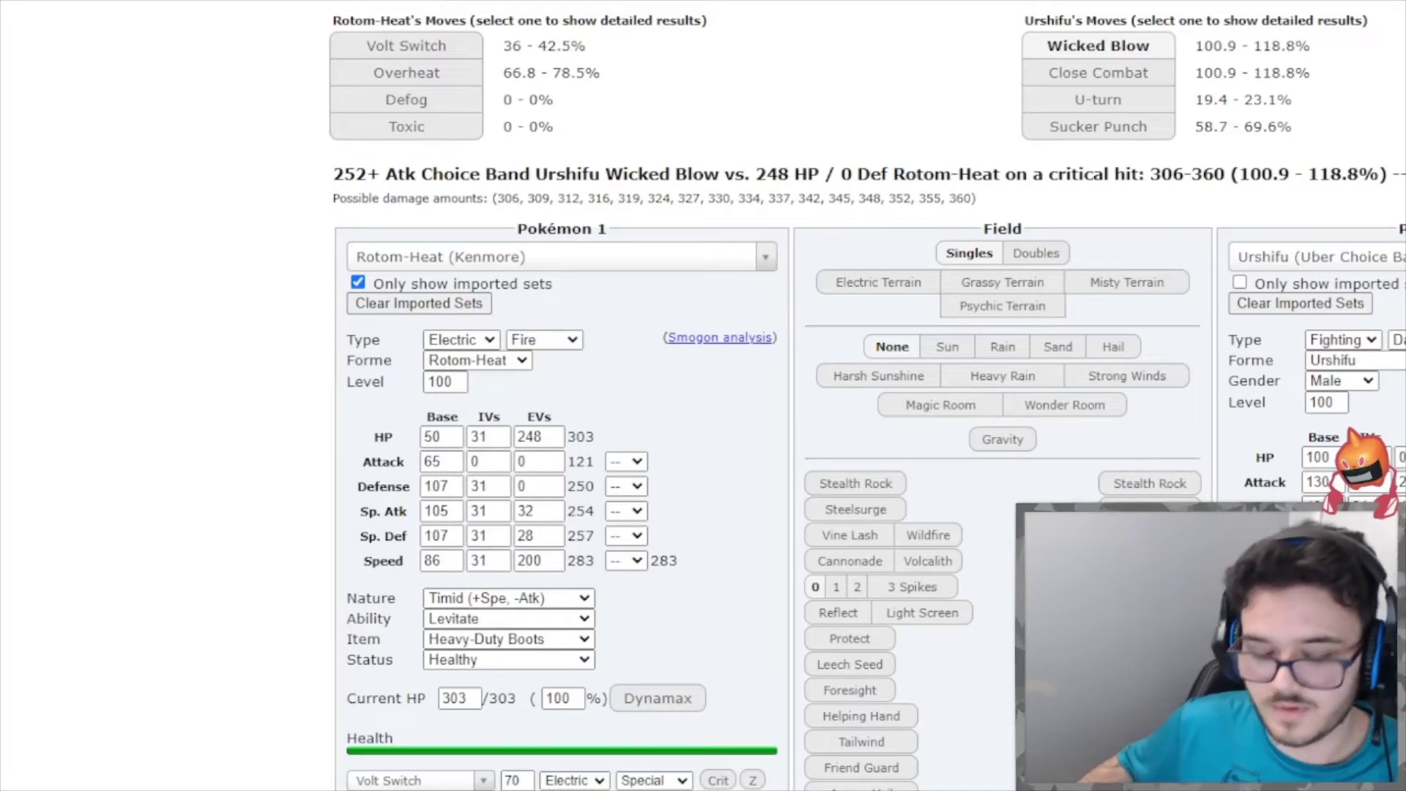
key("Down")
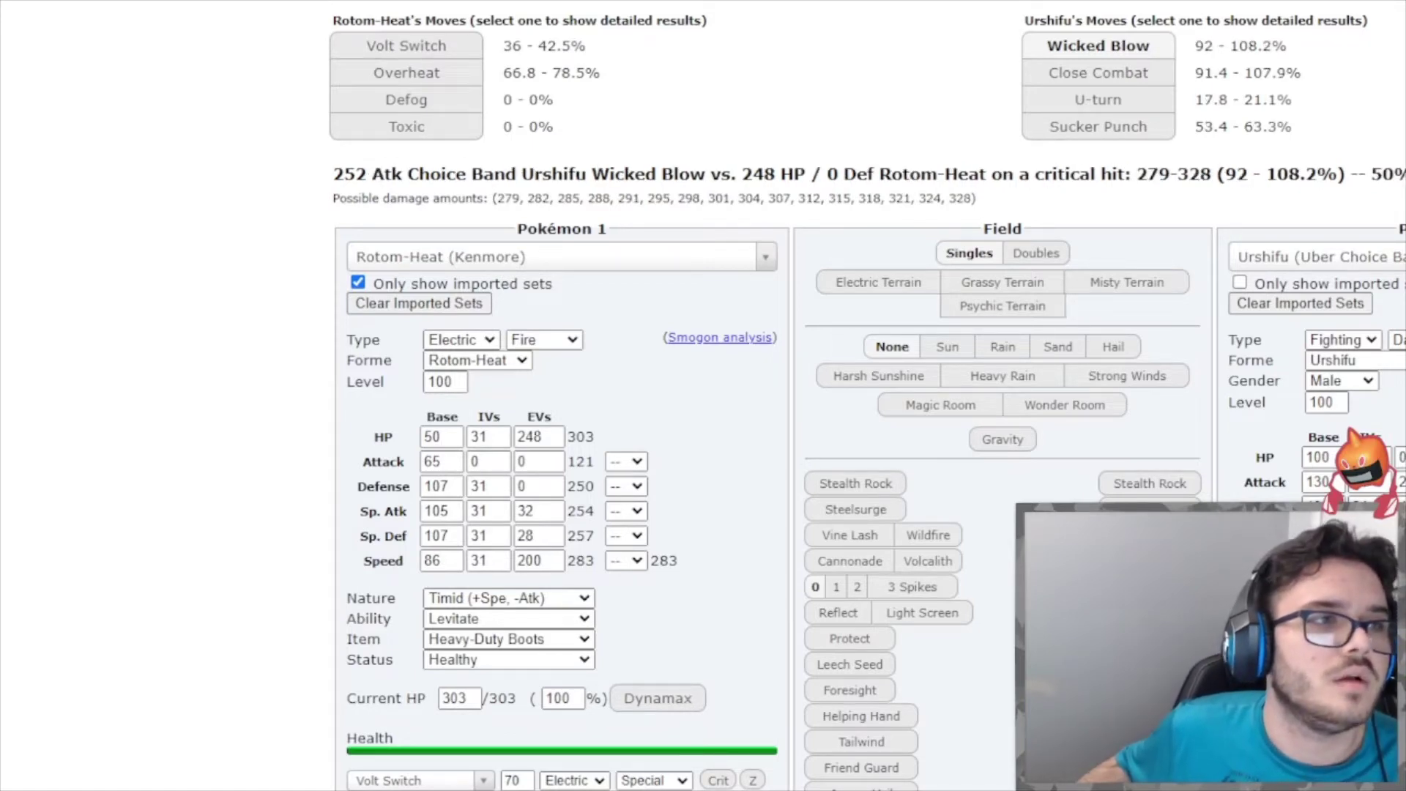
Return to the battle, switch Kenmore out for CrackPipe on turn 9, check the opposing team's details and skip to the end of the turn.
key("alt+Tab")
left_click(304, 536)
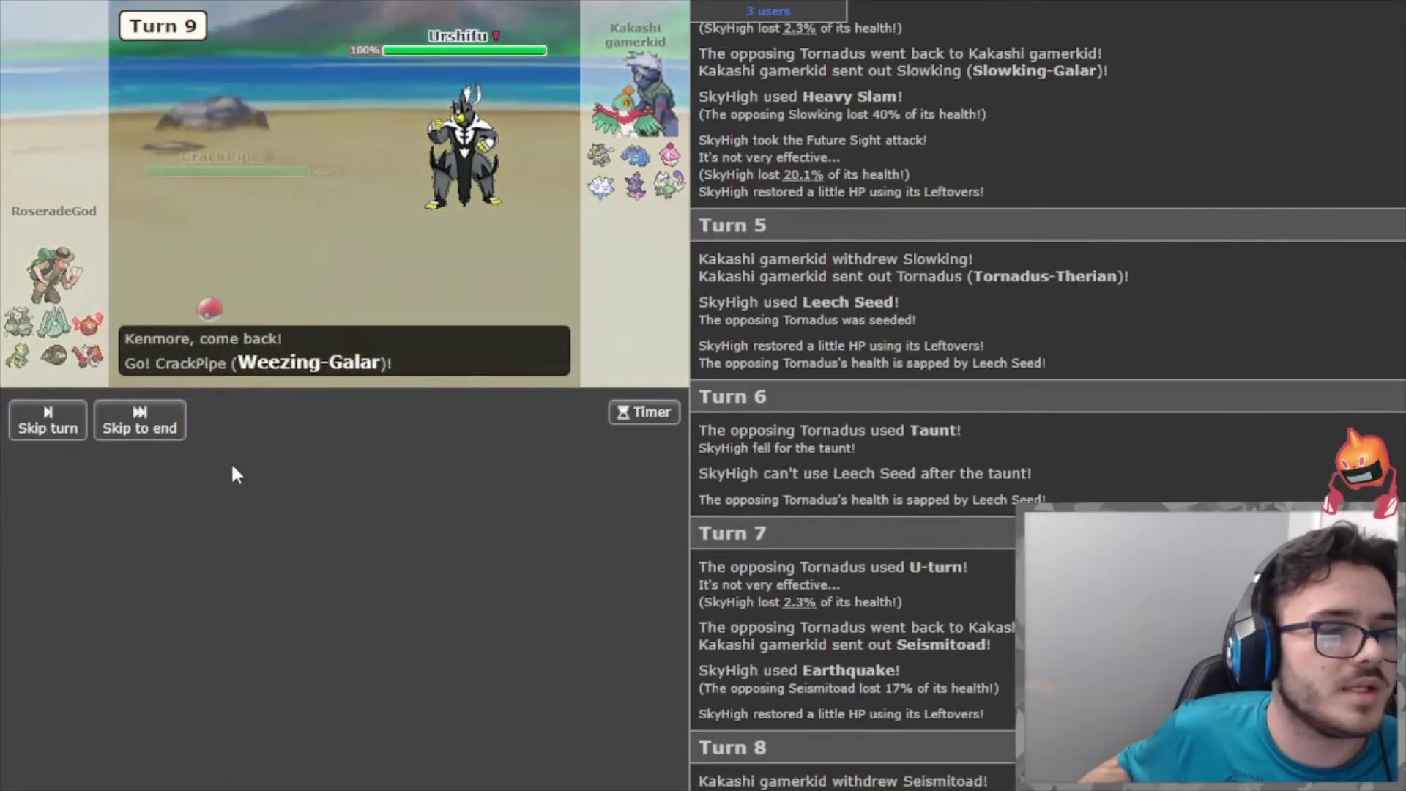
mouse_move(468, 187)
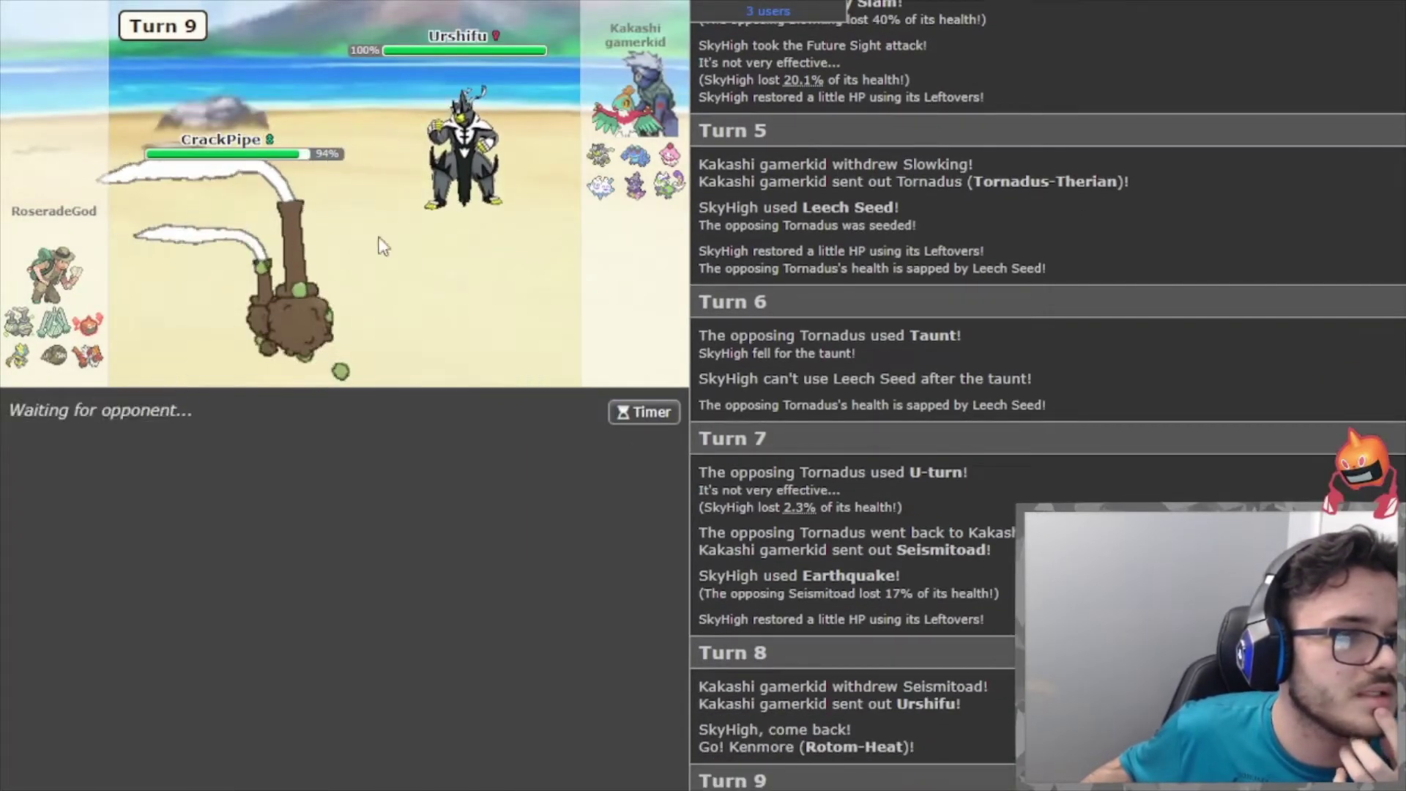
mouse_move(621, 187)
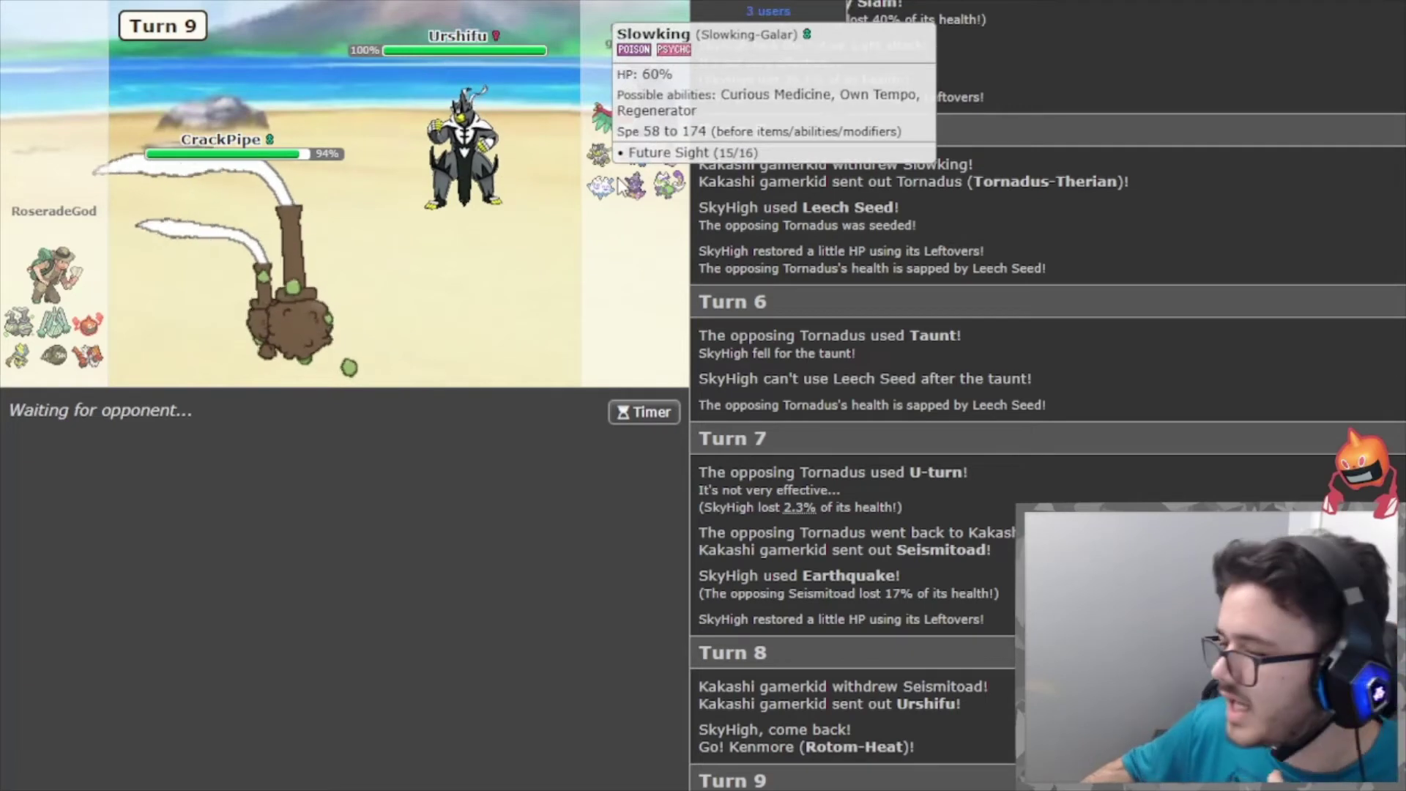
mouse_move(656, 165)
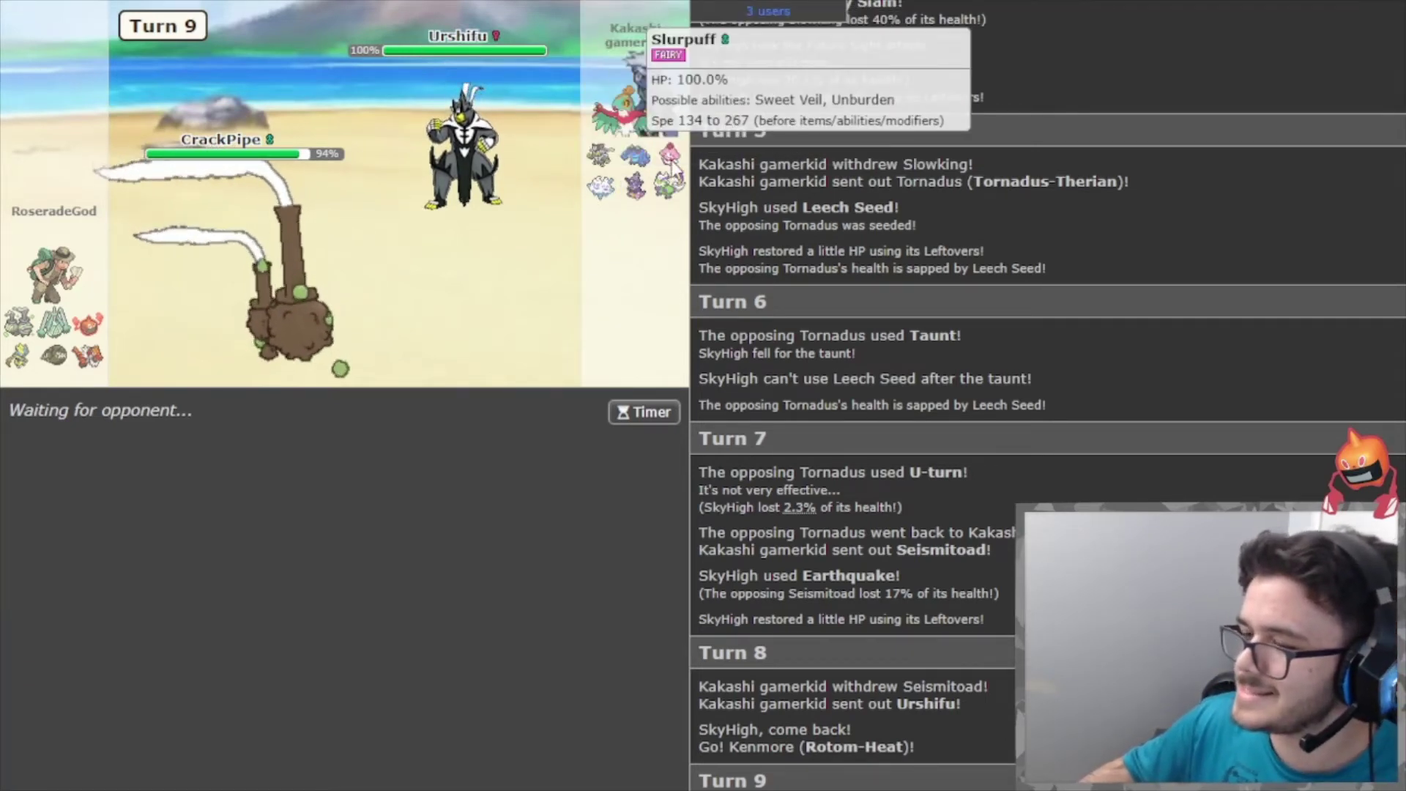
mouse_move(254, 289)
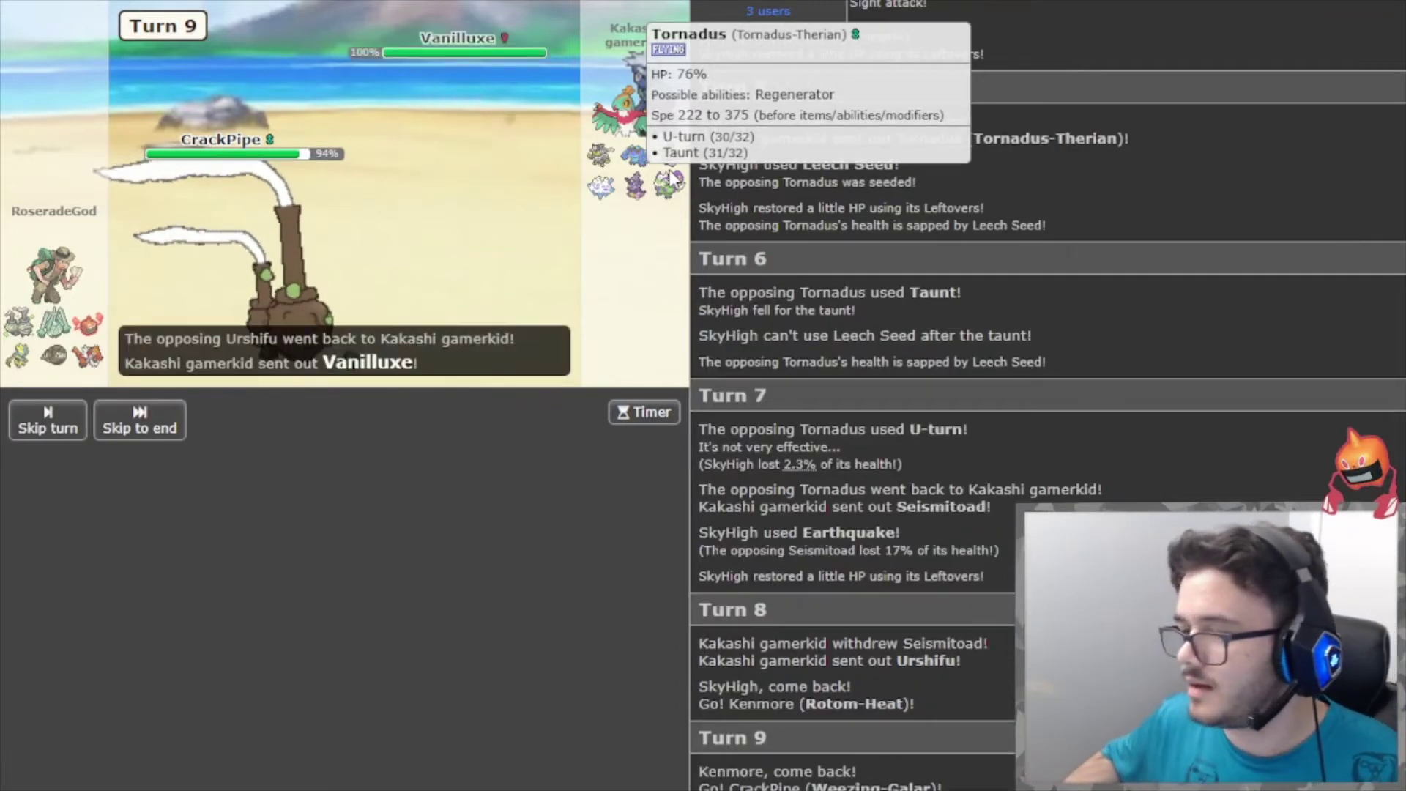
left_click(155, 416)
Check the opposing Vanilluxe and, in the damage calculator, calculate Weezing-Galar (CrackPipe) against Vanilluxe's RU Wallbreaker set.
mouse_move(432, 172)
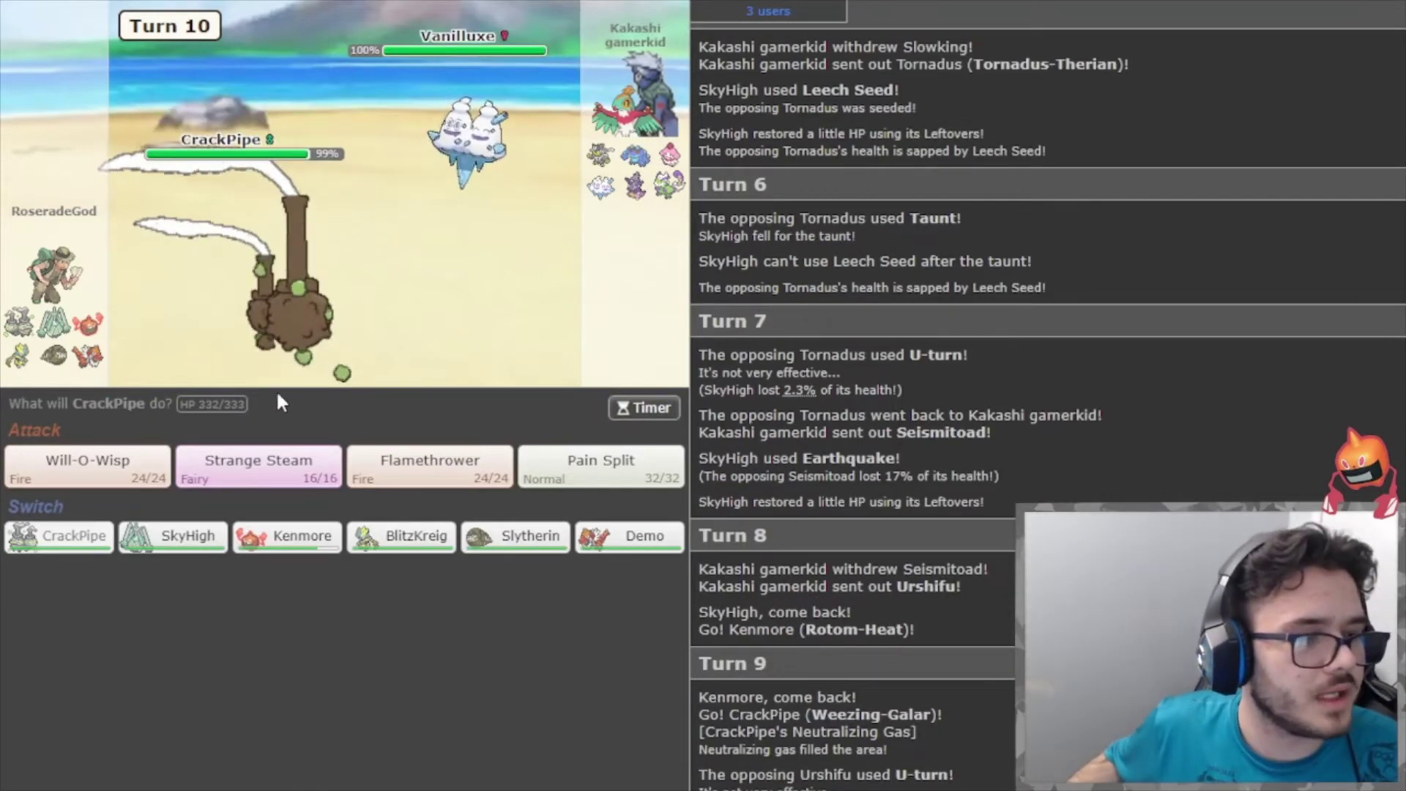
key("alt+Tab")
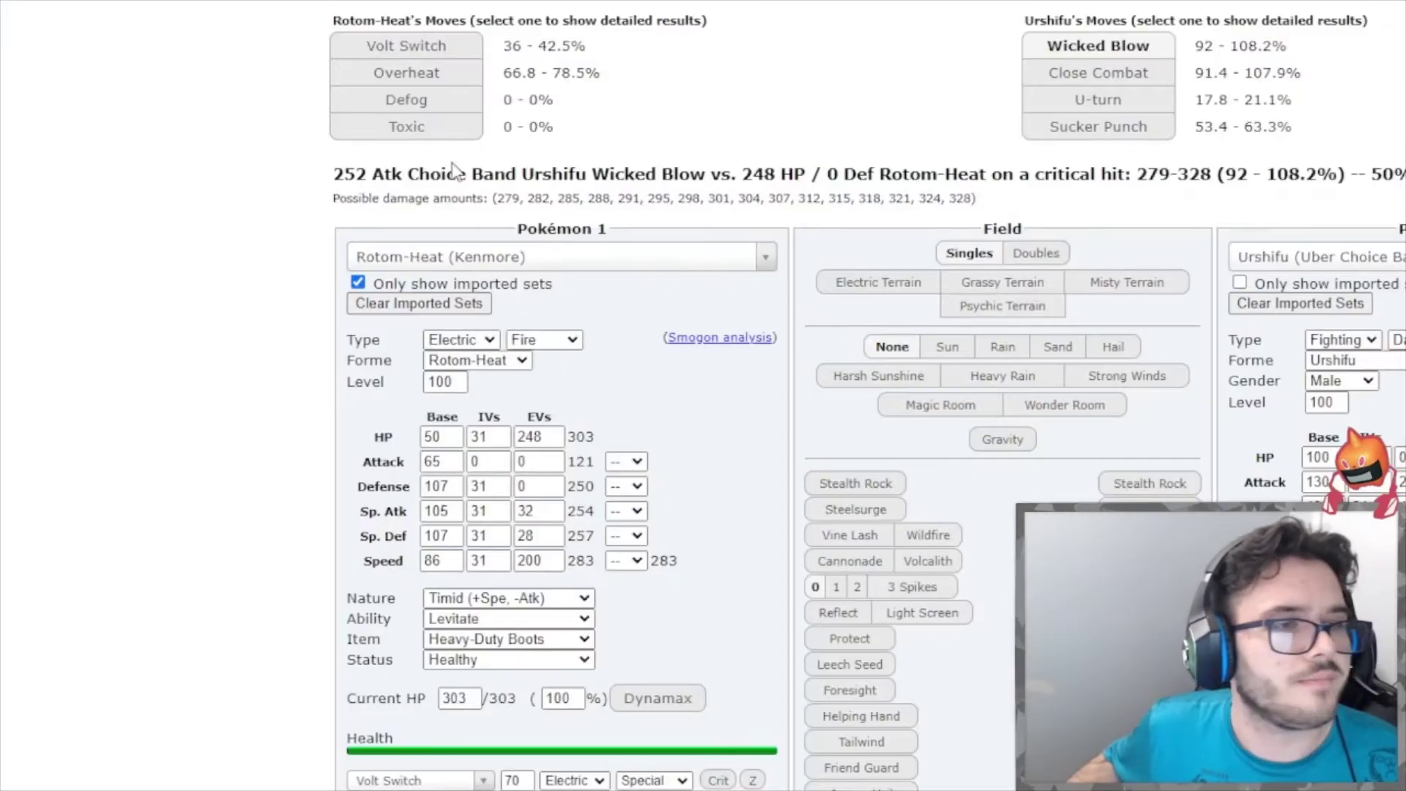
key("alt+Tab")
mouse_move(450, 145)
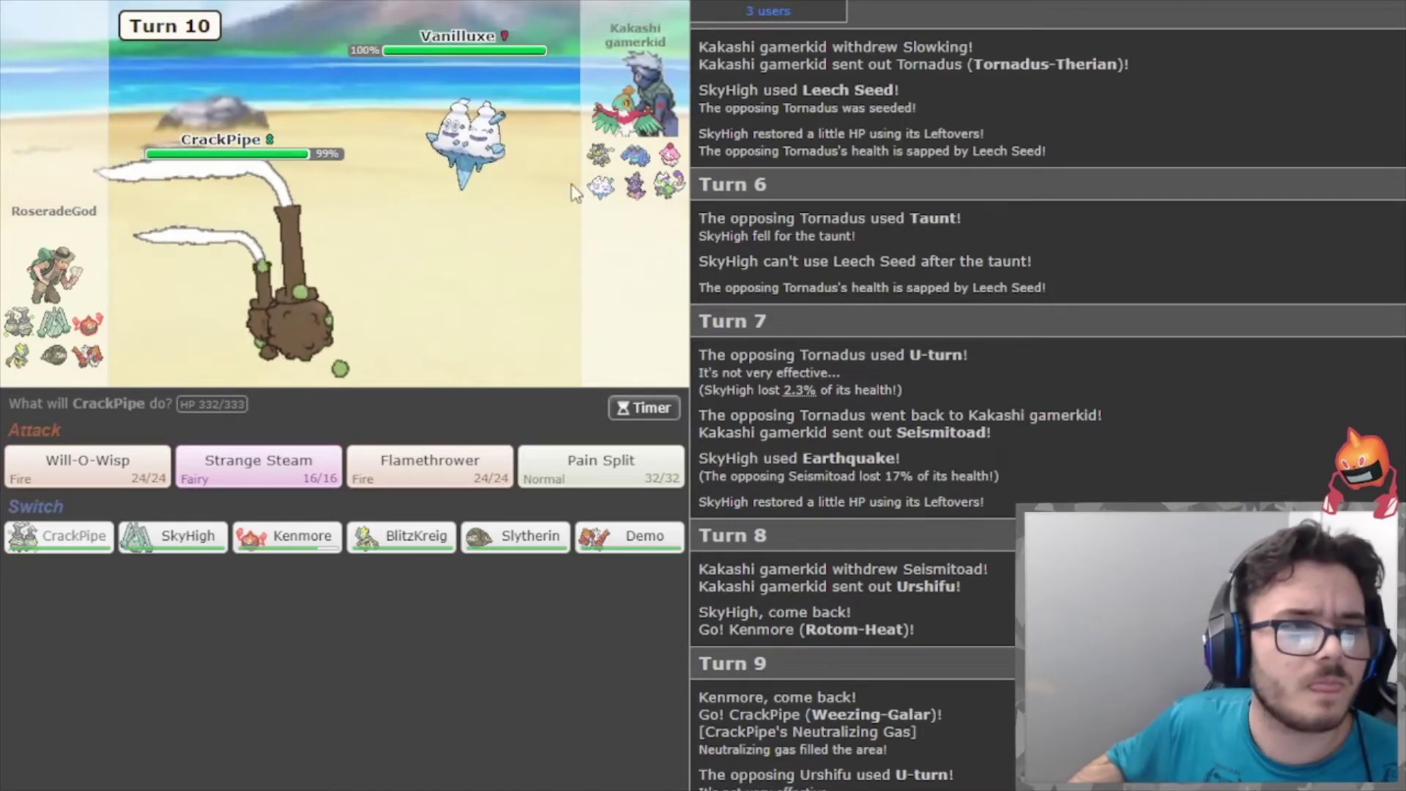
key("alt+Tab")
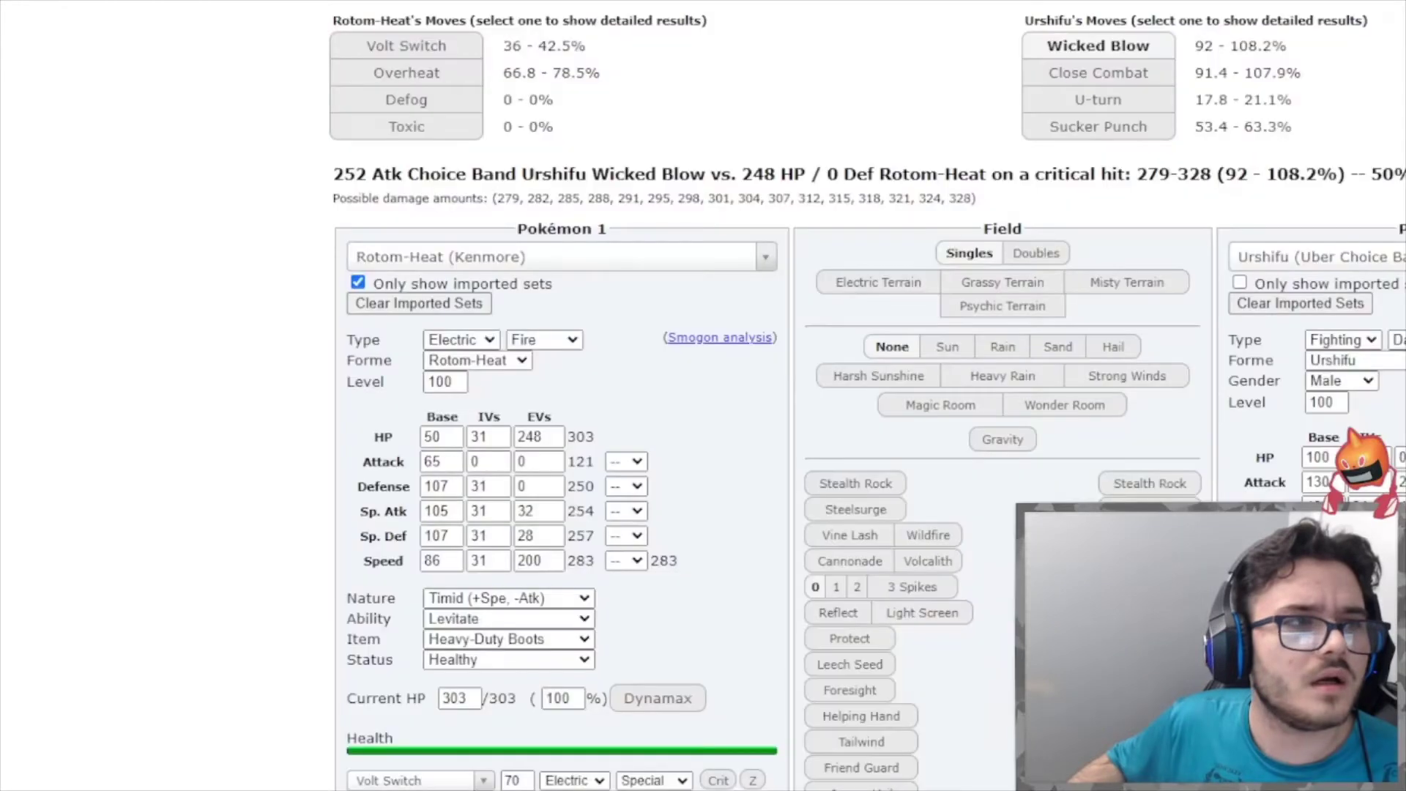
left_click(758, 256)
left_click(718, 414)
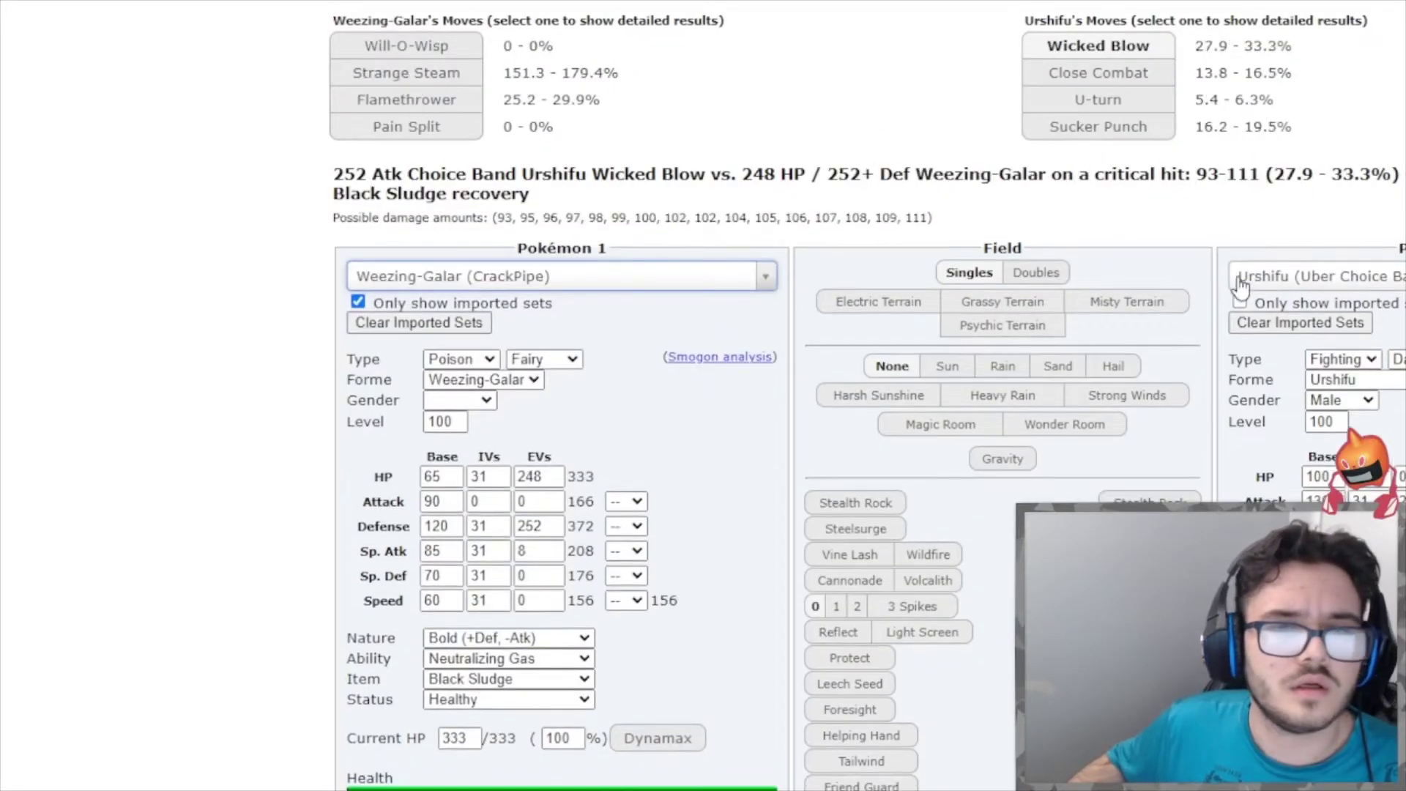
left_click(1315, 271)
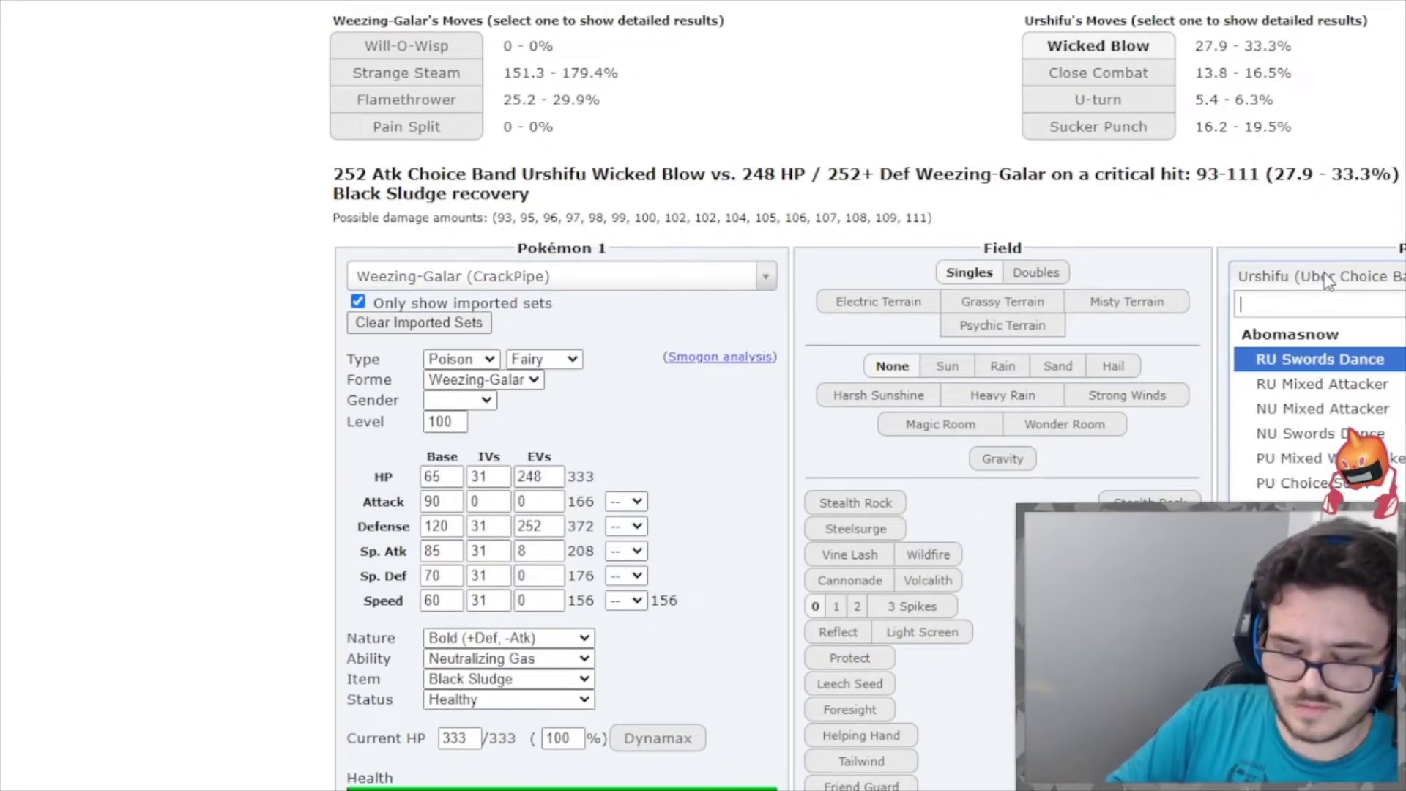
type("vanil")
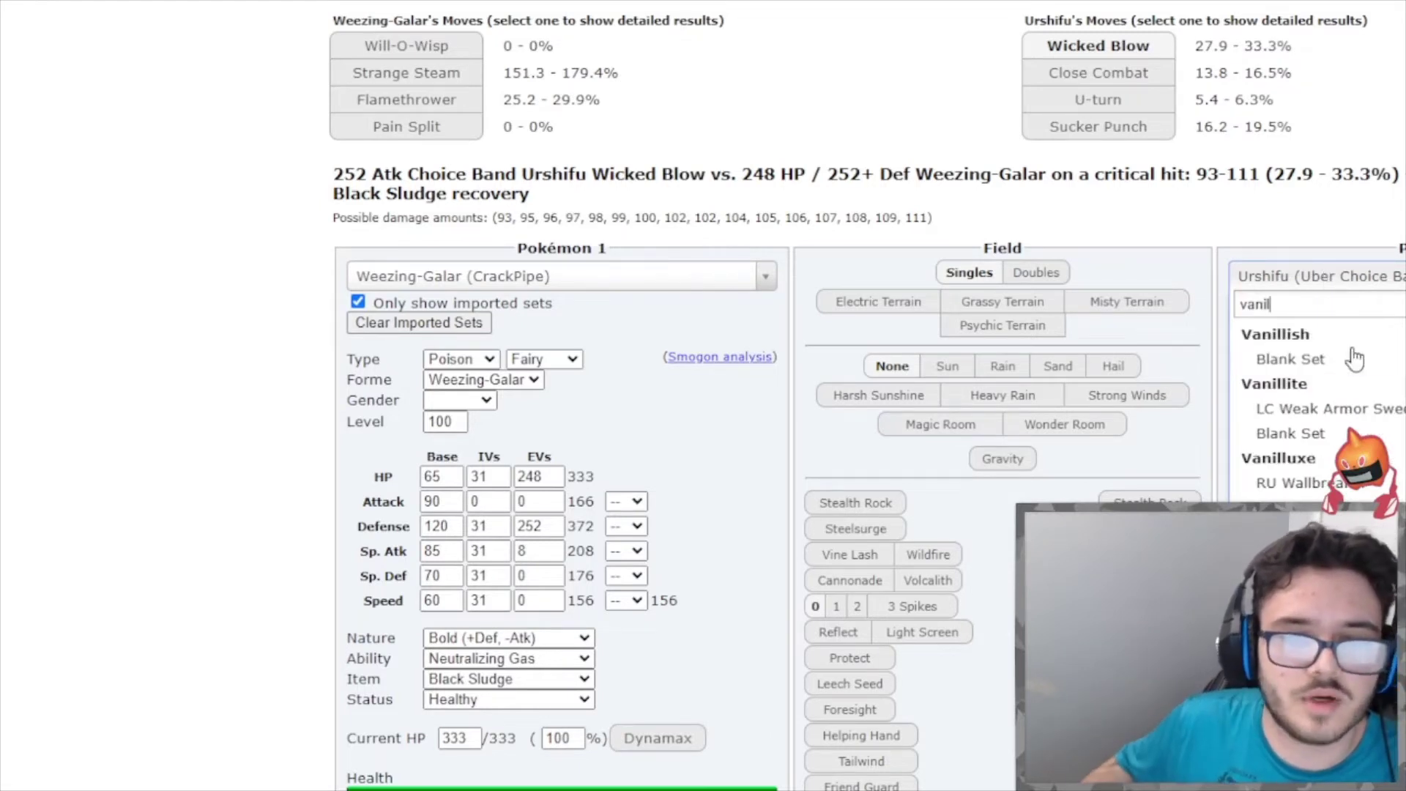
left_click(1375, 485)
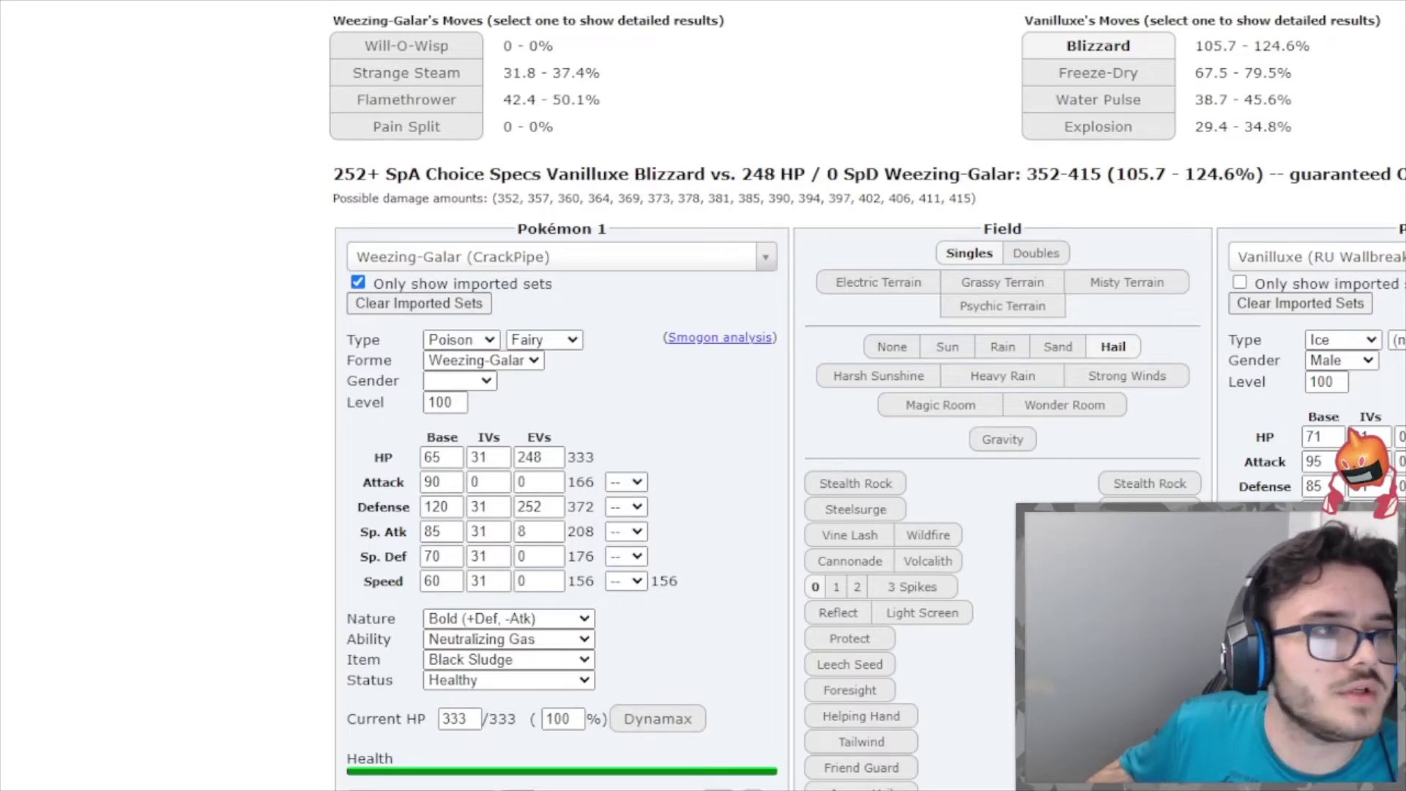
Check CrackPipe's details in the battle and replace Weezing-Galar with Celesteela (SkyHigh) in the damage calculator to compare against Vanilluxe.
key("ctrl+Tab")
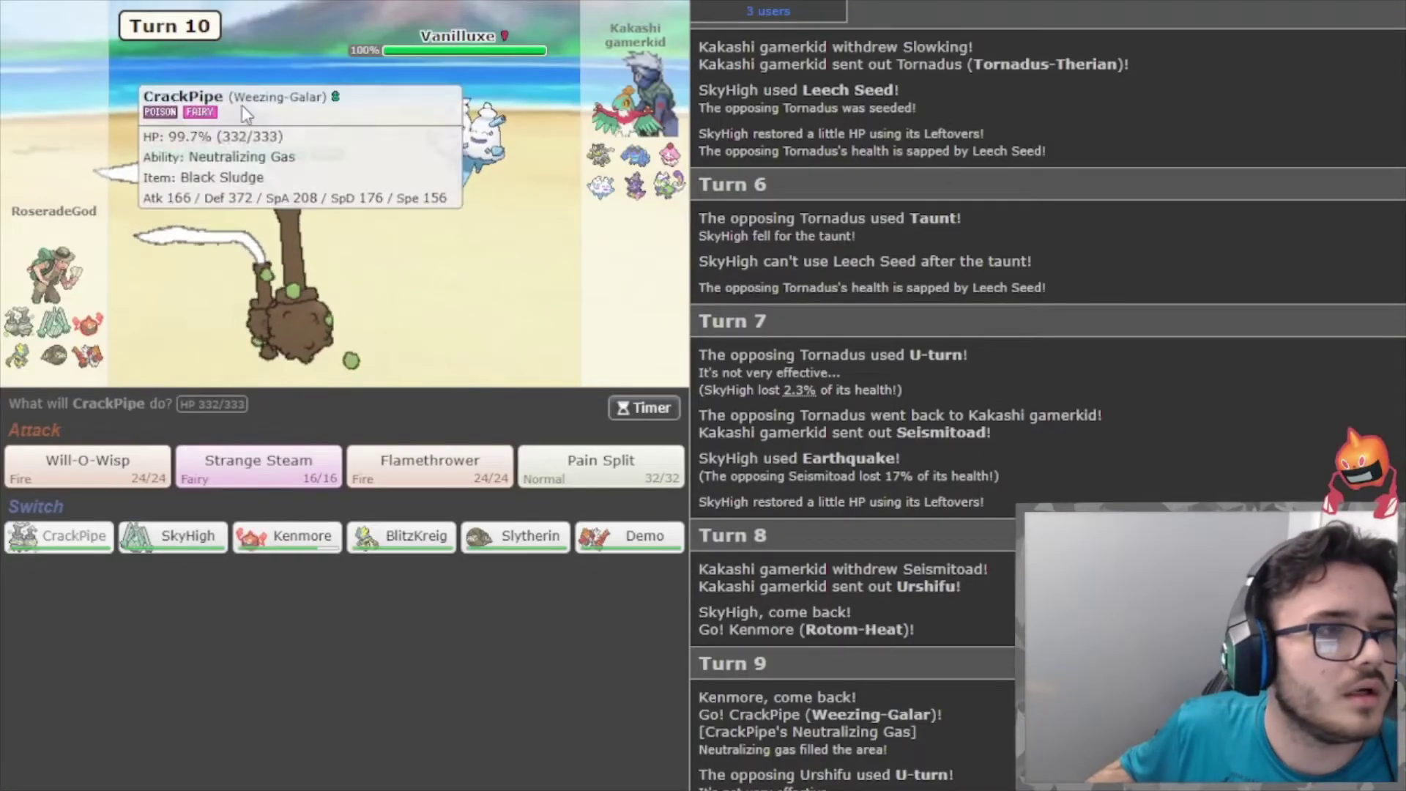
key("ctrl+Tab")
left_click(440, 257)
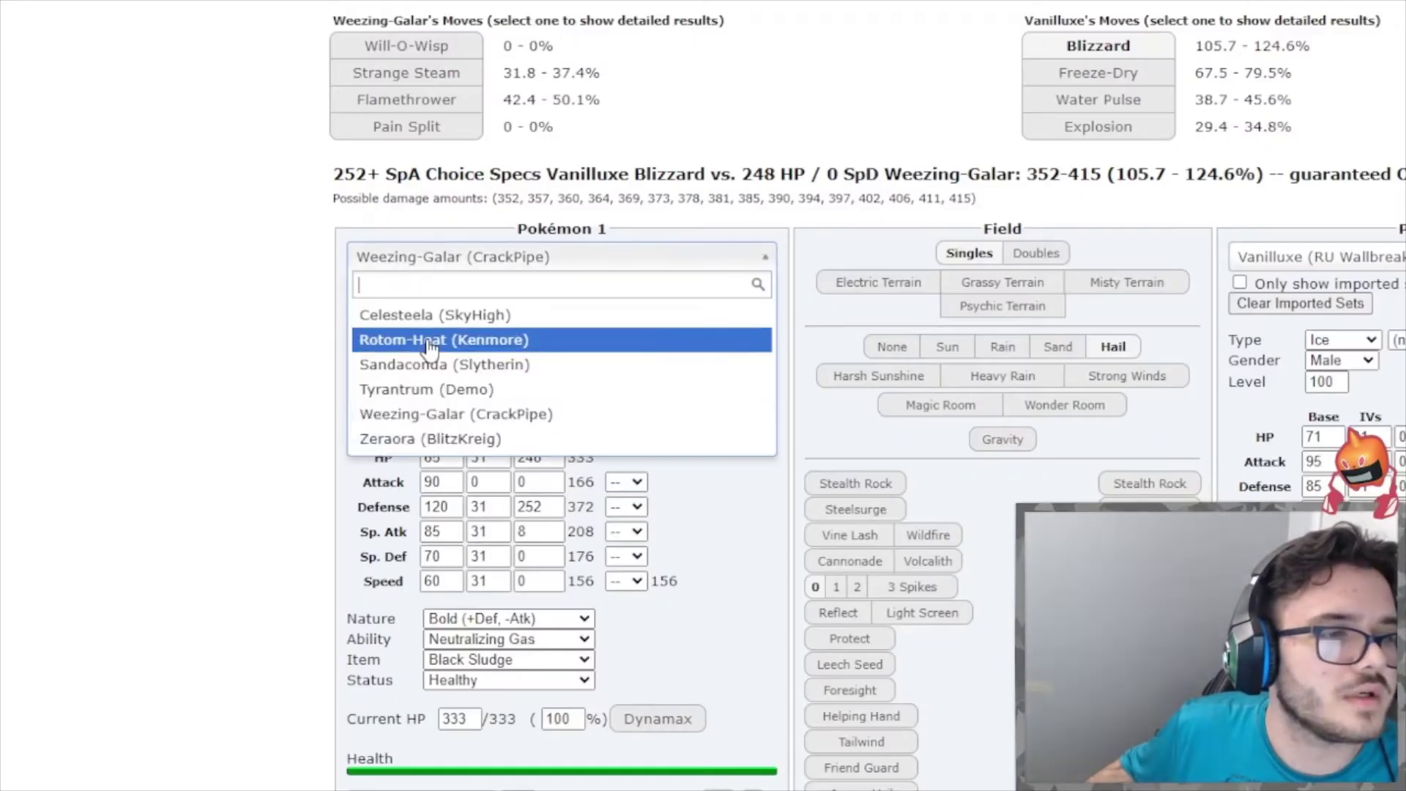
left_click(429, 316)
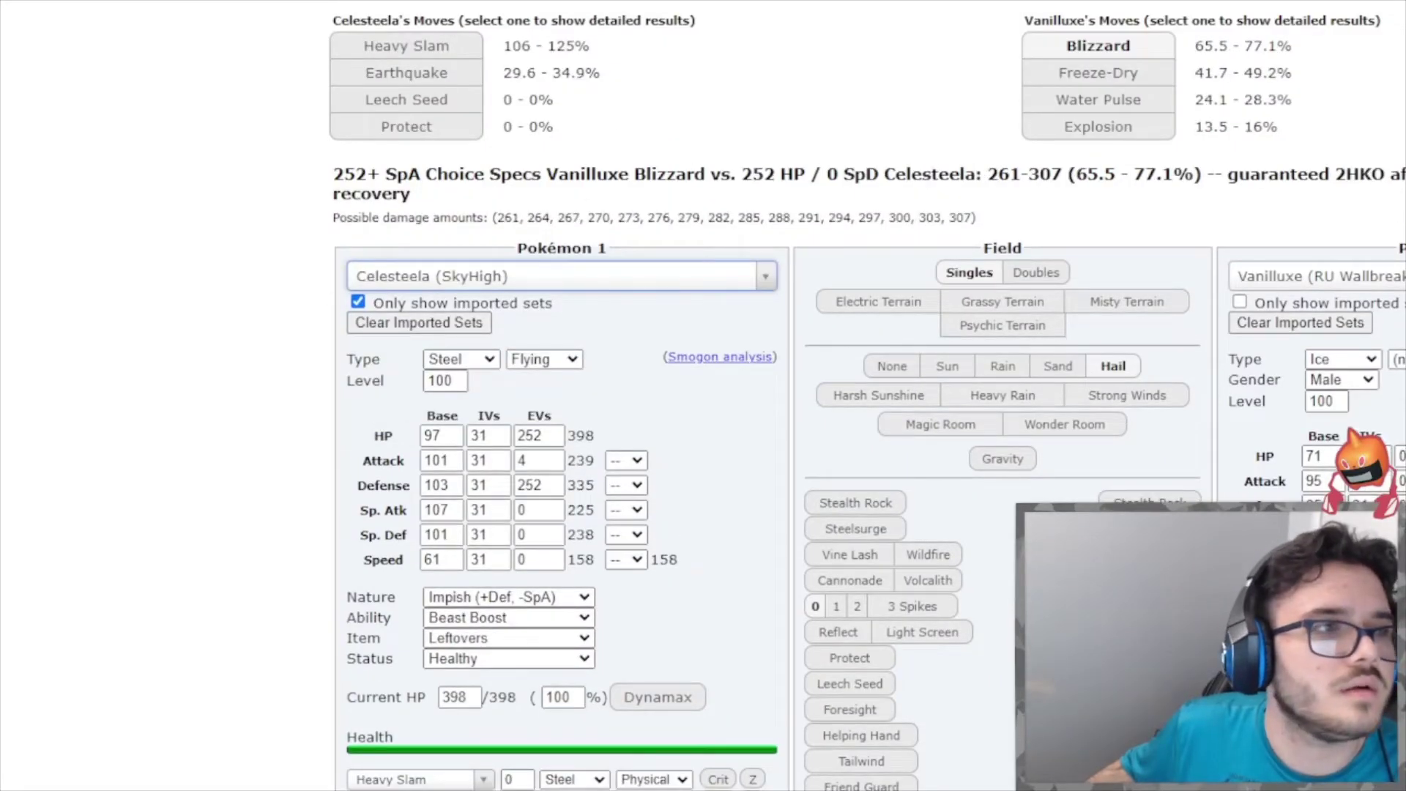
Go back to the battle, compare SkyHigh's and Kenmore's details, and switch CrackPipe out for SkyHigh on turn 10.
key("ctrl+Tab")
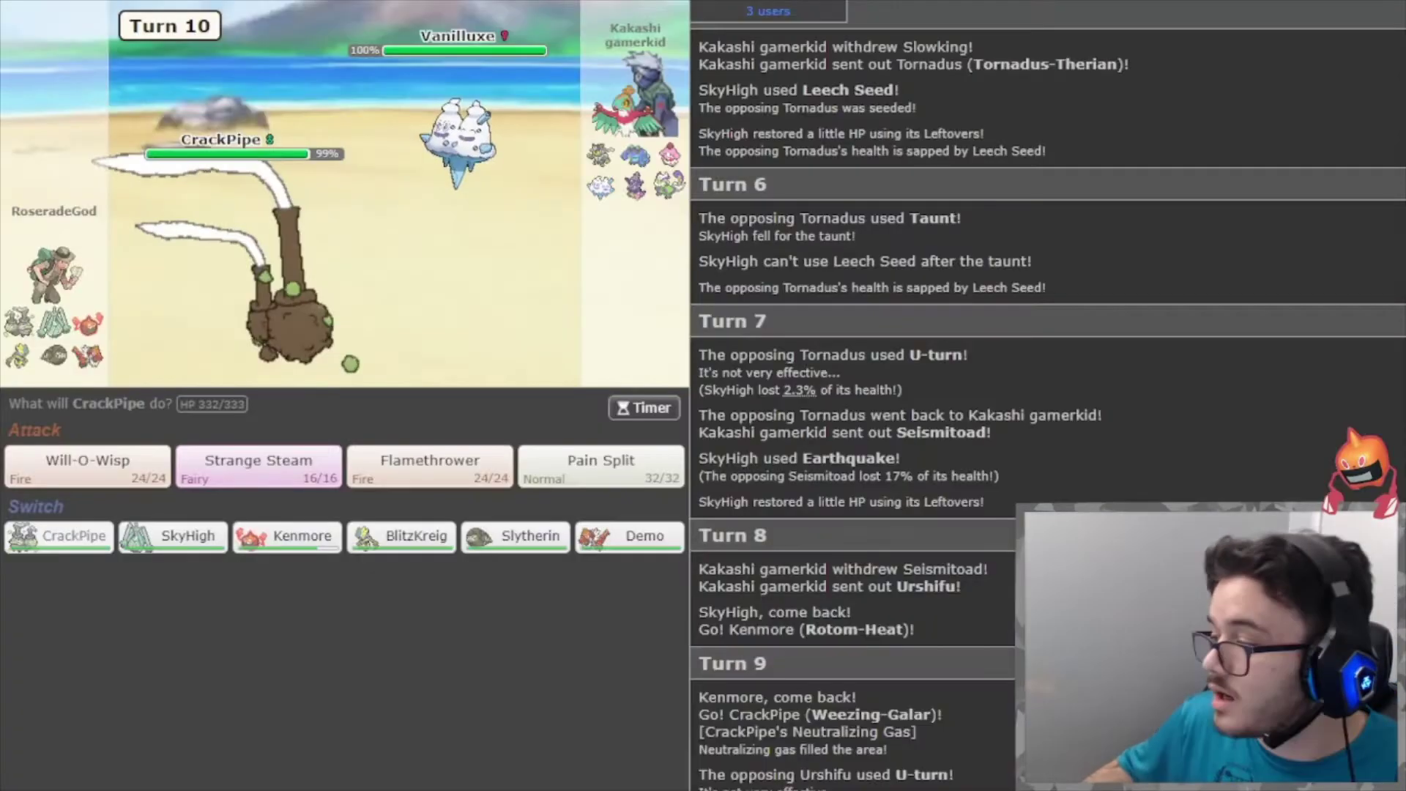
mouse_move(184, 544)
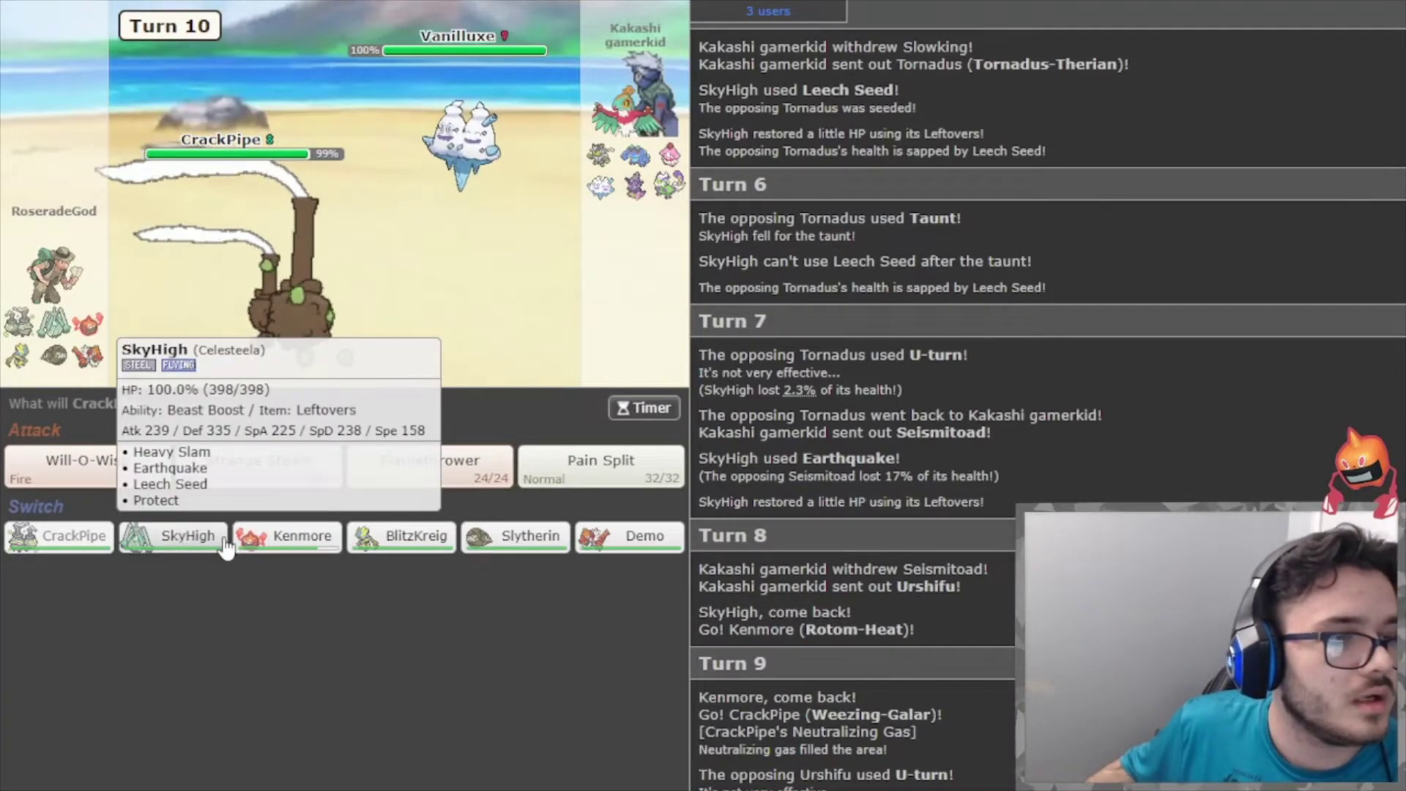
mouse_move(247, 546)
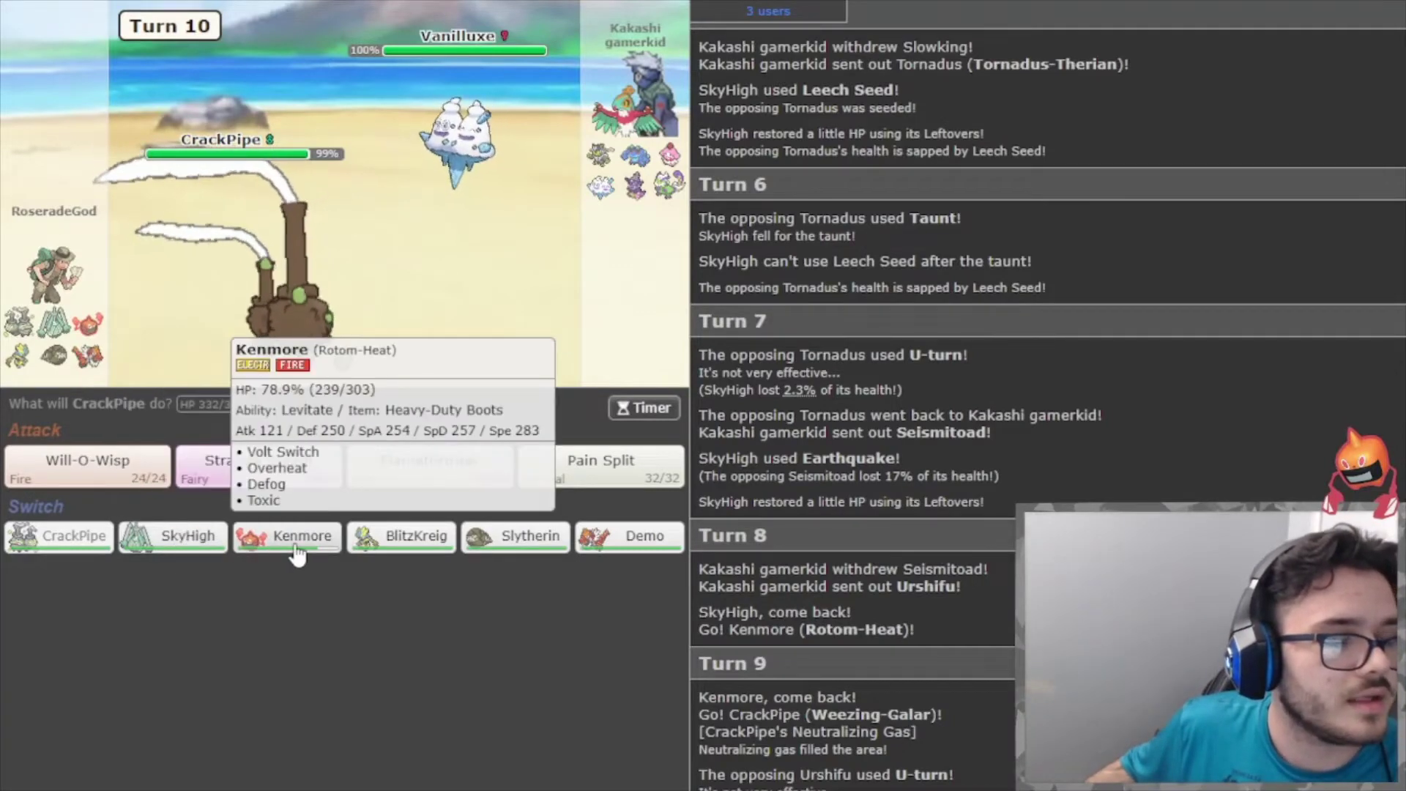
left_click(220, 540)
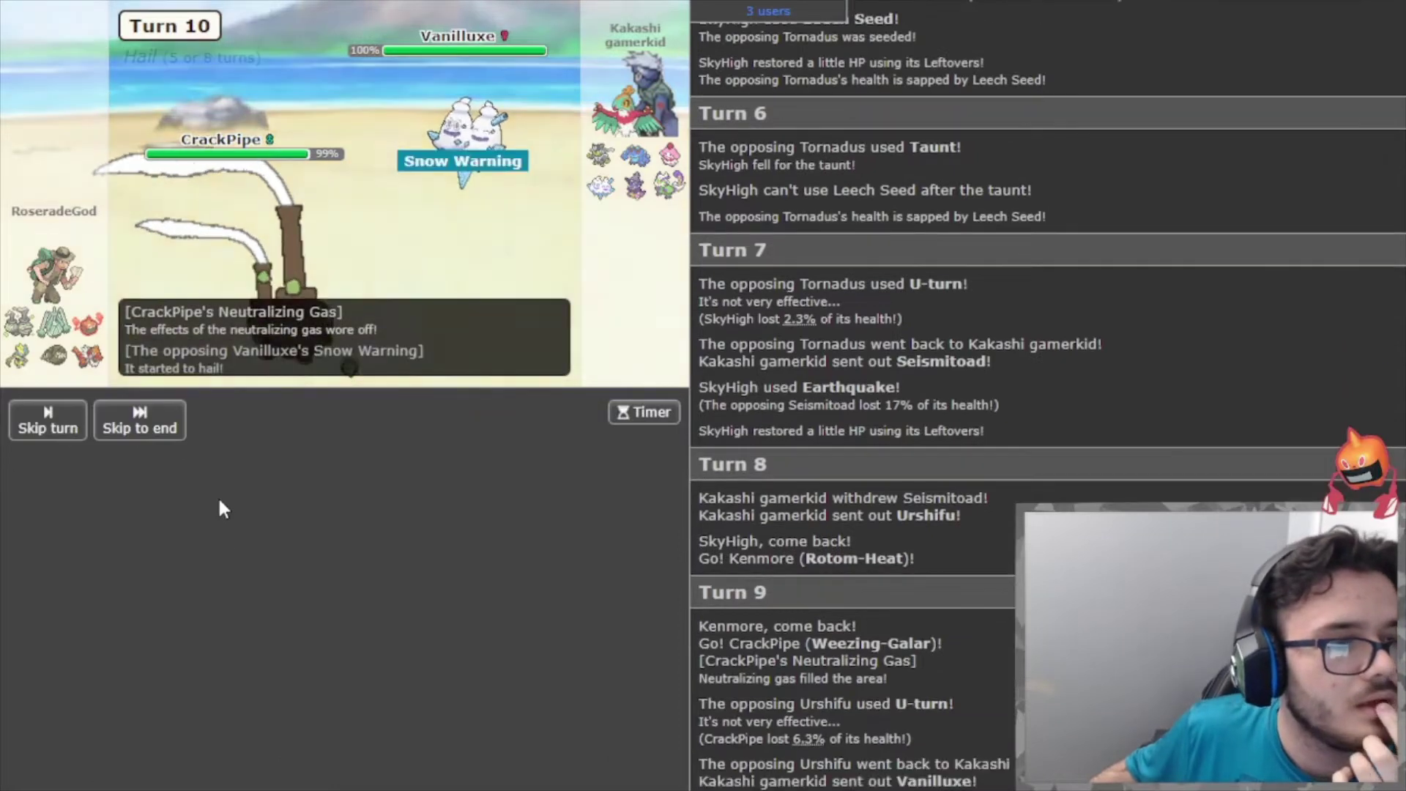
Skip to the end of turn 10, recheck Vanilluxe's Blizzard damage on Celesteela in the damage calculator, and use SkyHigh's Protect on turn 11.
mouse_move(489, 169)
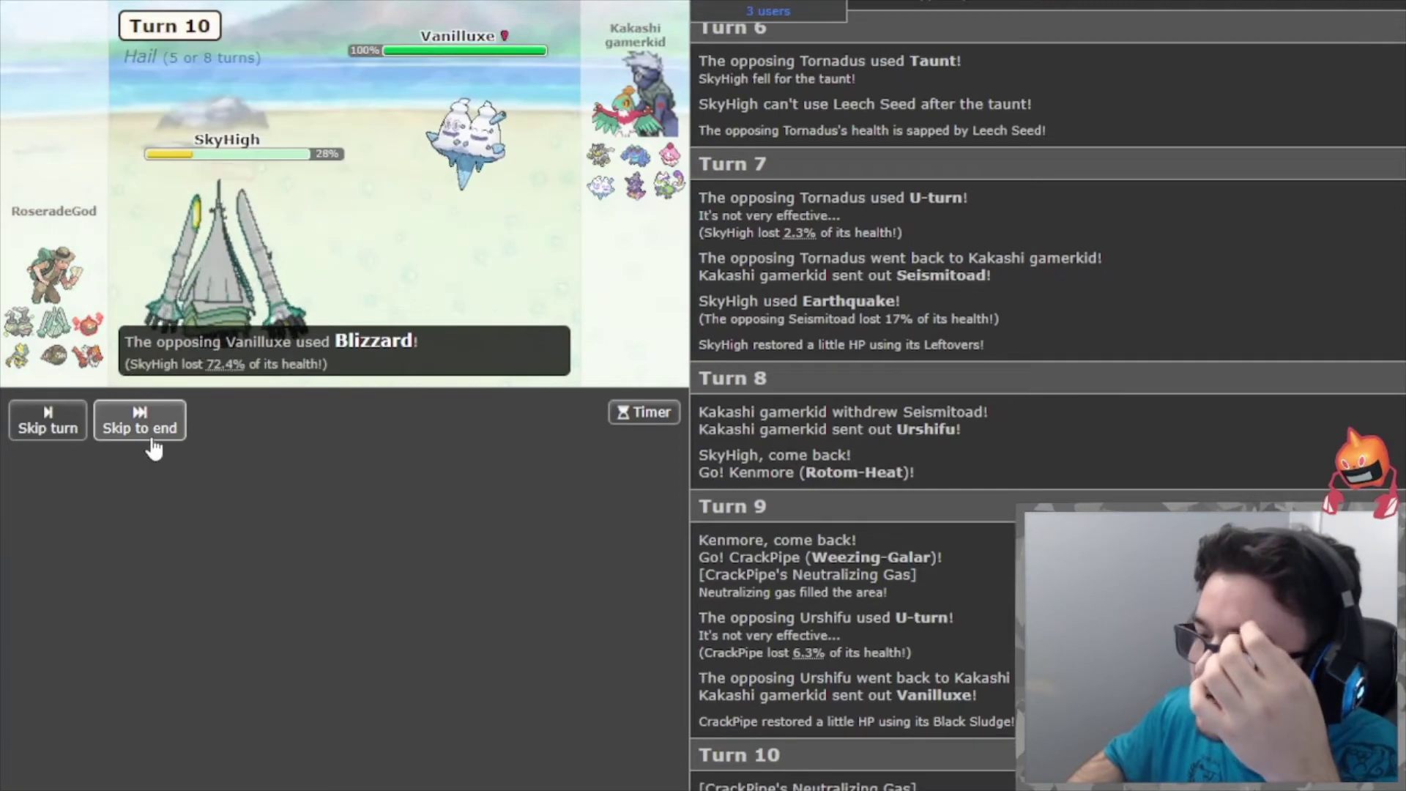
left_click(136, 419)
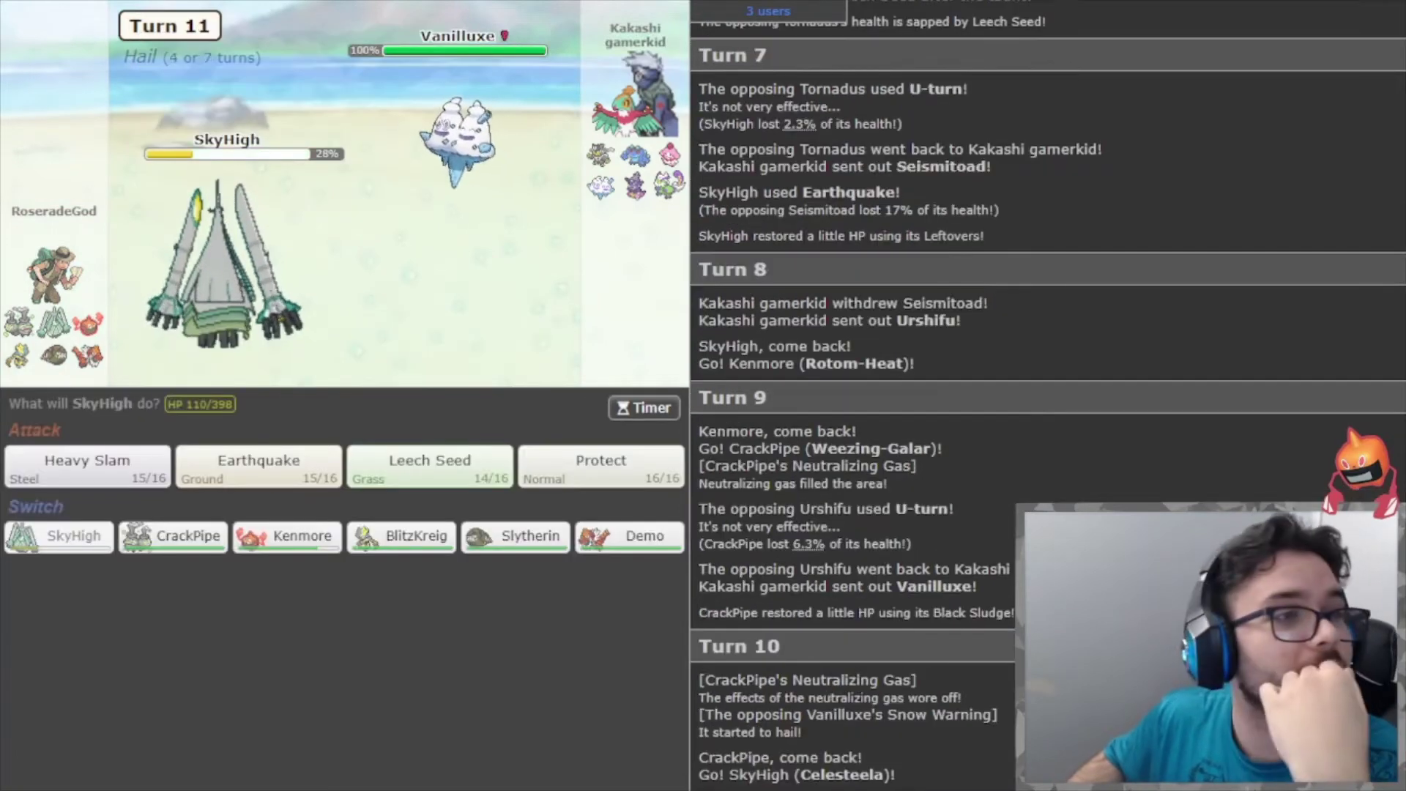
key("alt+Tab")
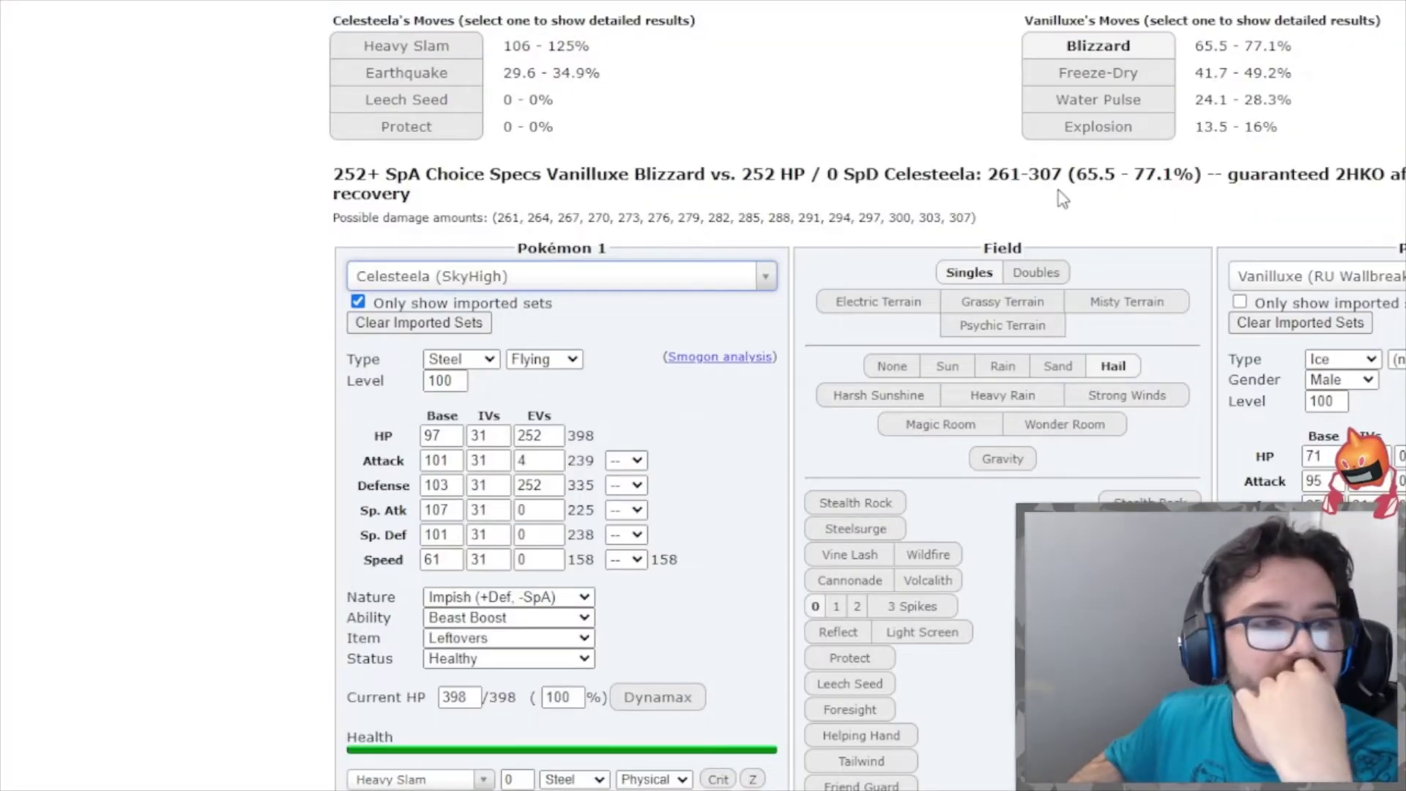
key("alt+Tab")
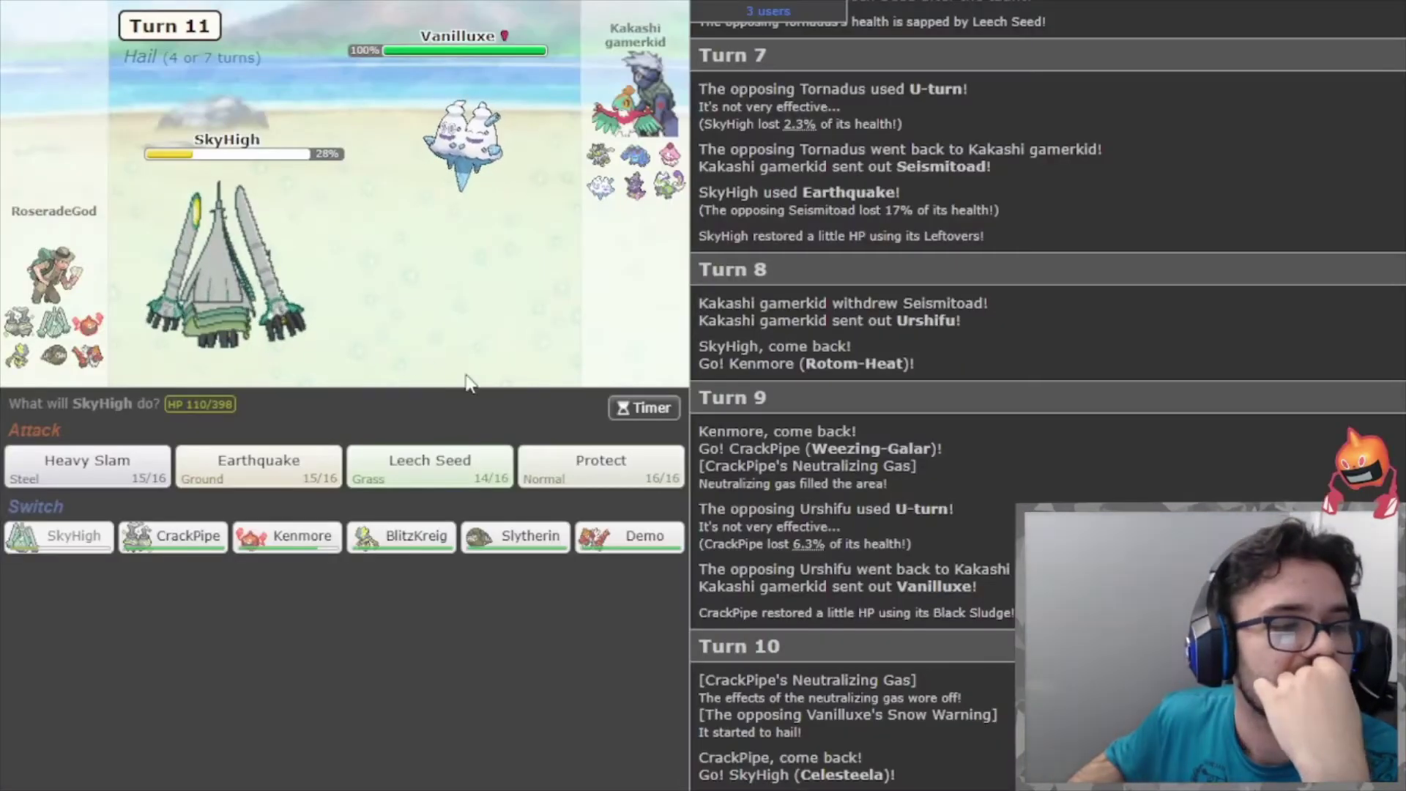
left_click(593, 469)
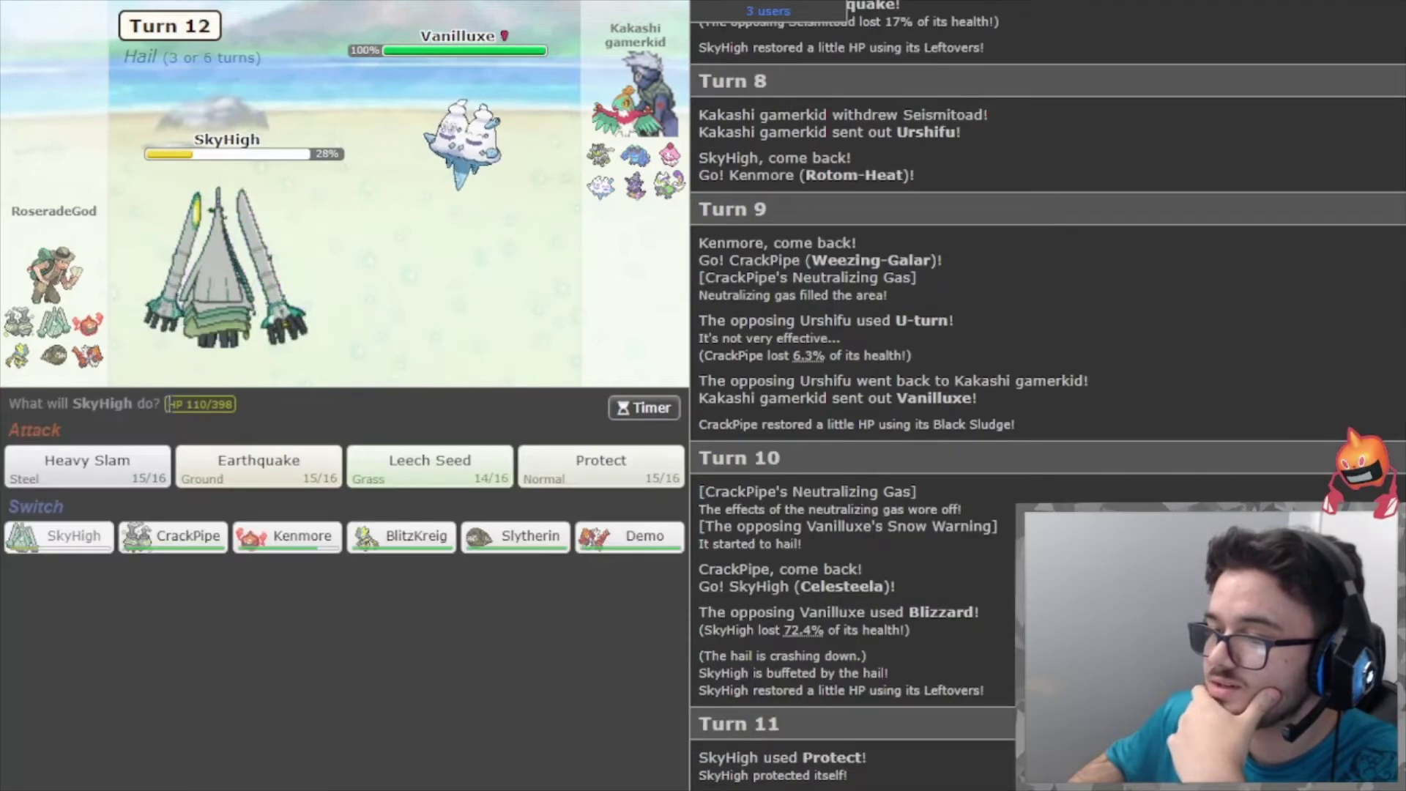
Examine the details of the opposing Vanilluxe, SkyHigh, BlitzKreig and Slytherin, and review the Celesteela versus Vanilluxe calculation to weigh turn 12 options.
mouse_move(452, 205)
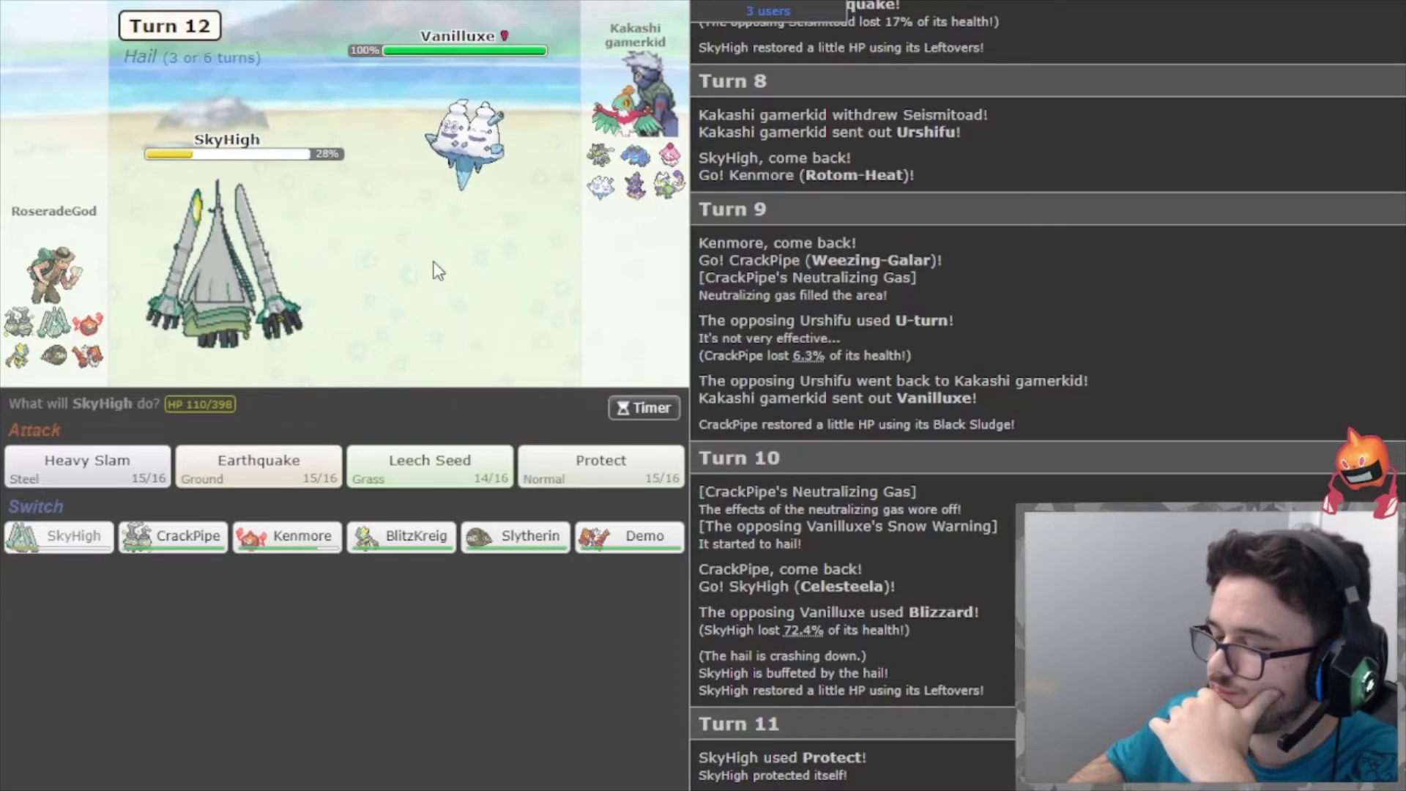
mouse_move(451, 231)
mouse_move(386, 542)
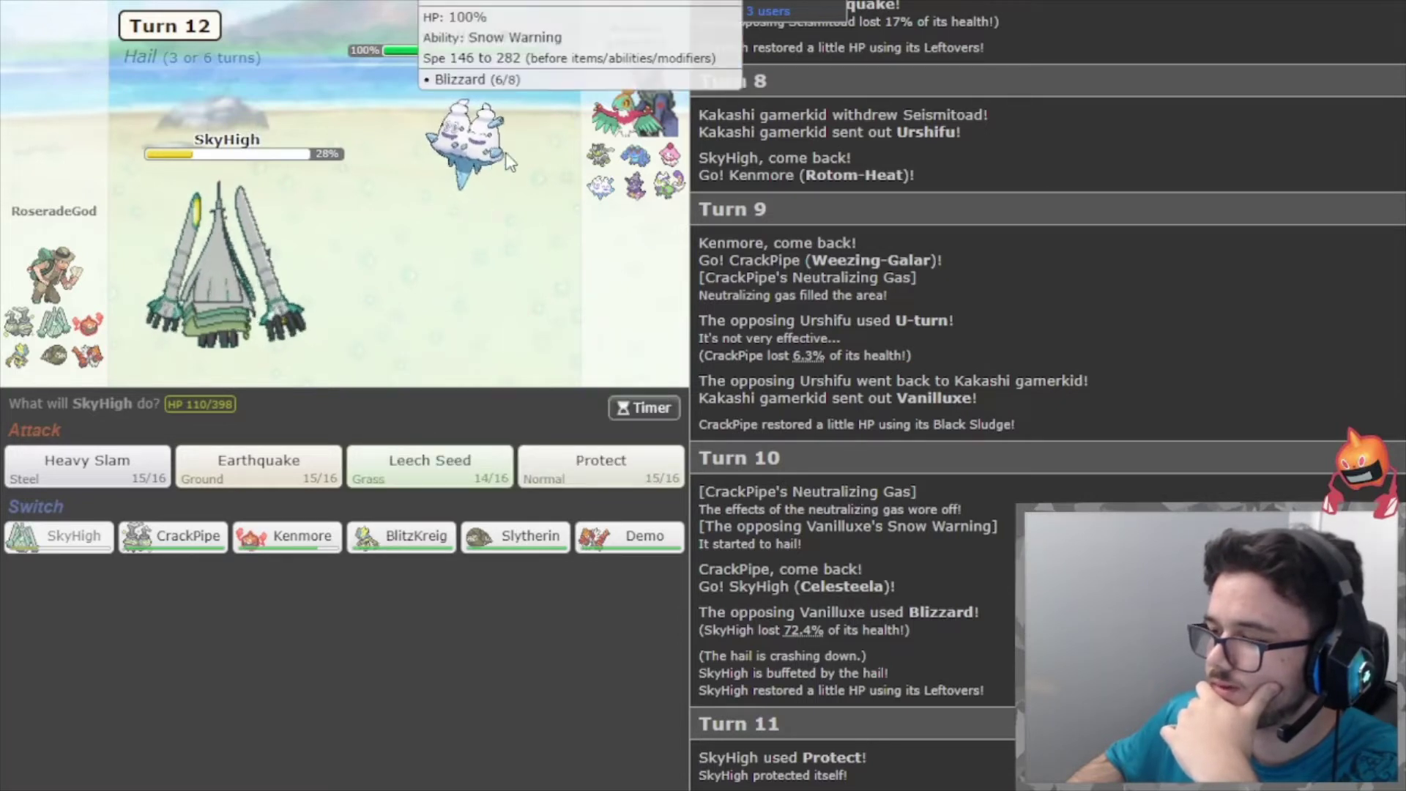
mouse_move(608, 192)
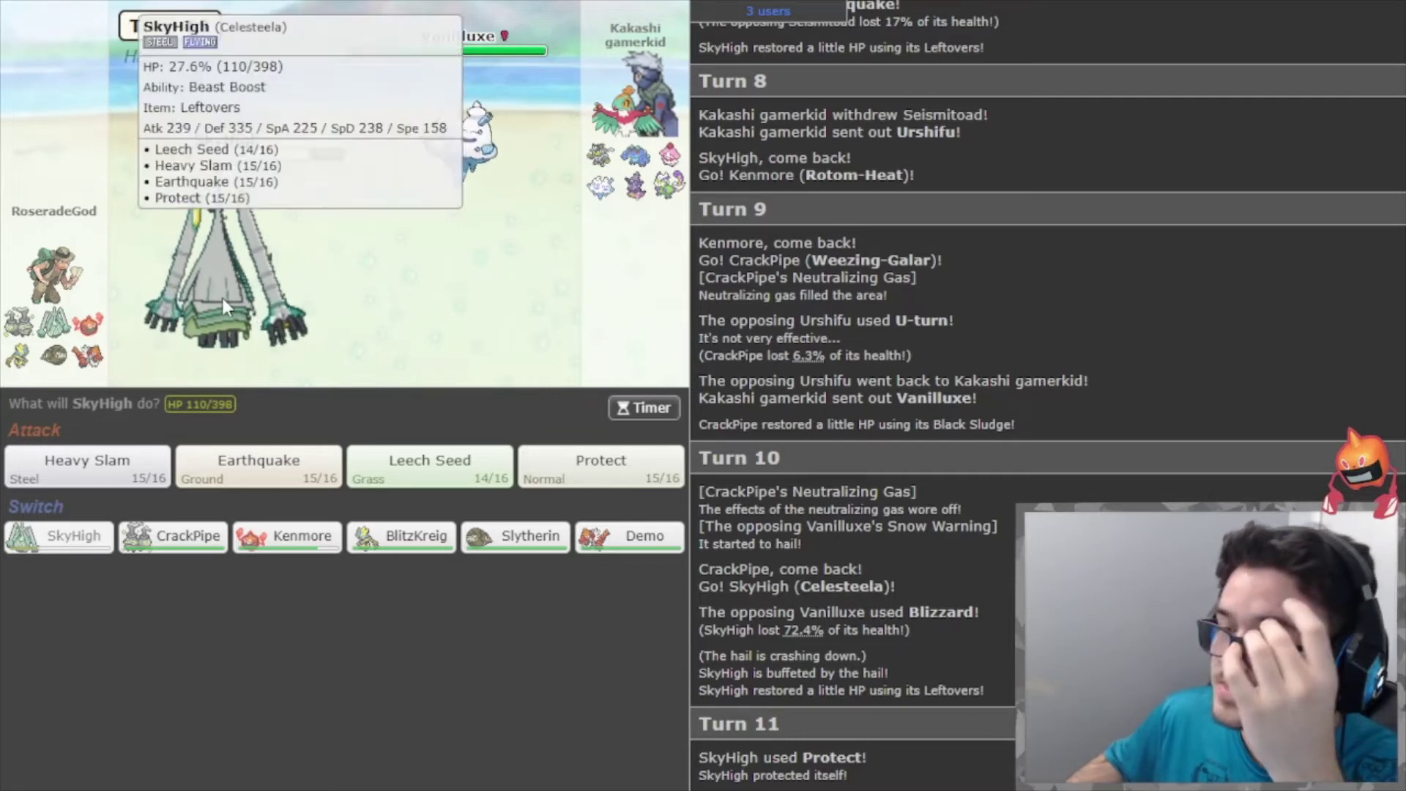
mouse_move(291, 559)
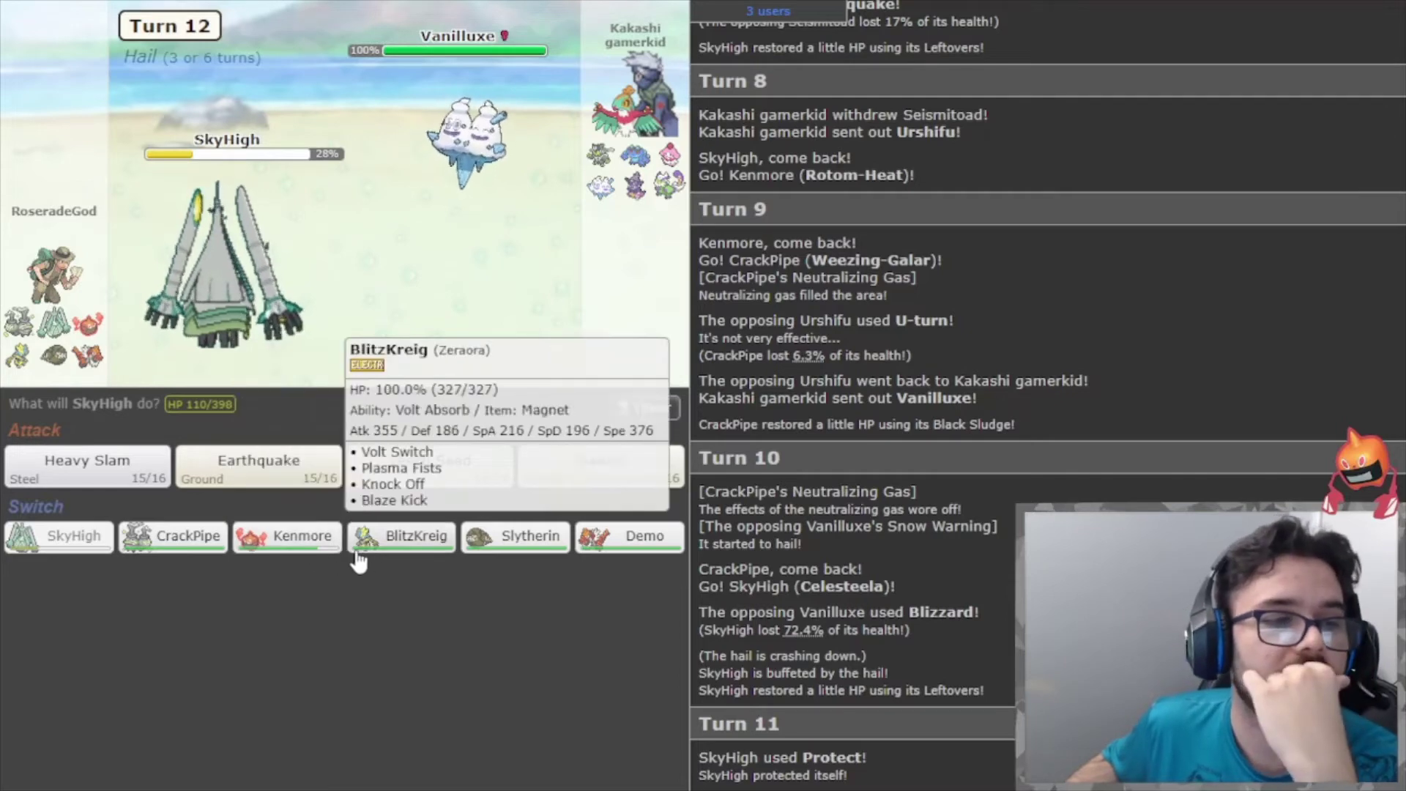
key("alt+Tab")
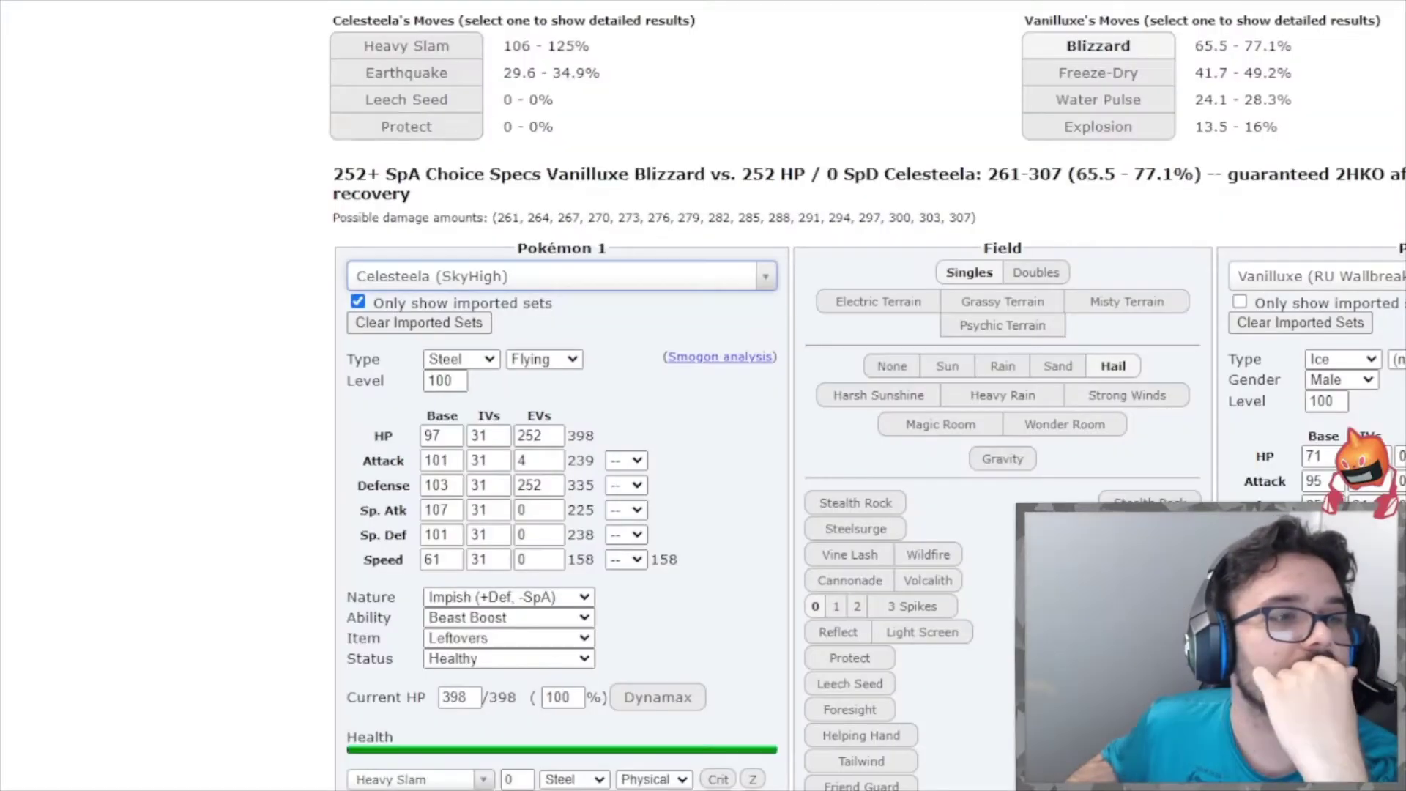
key("alt+Tab")
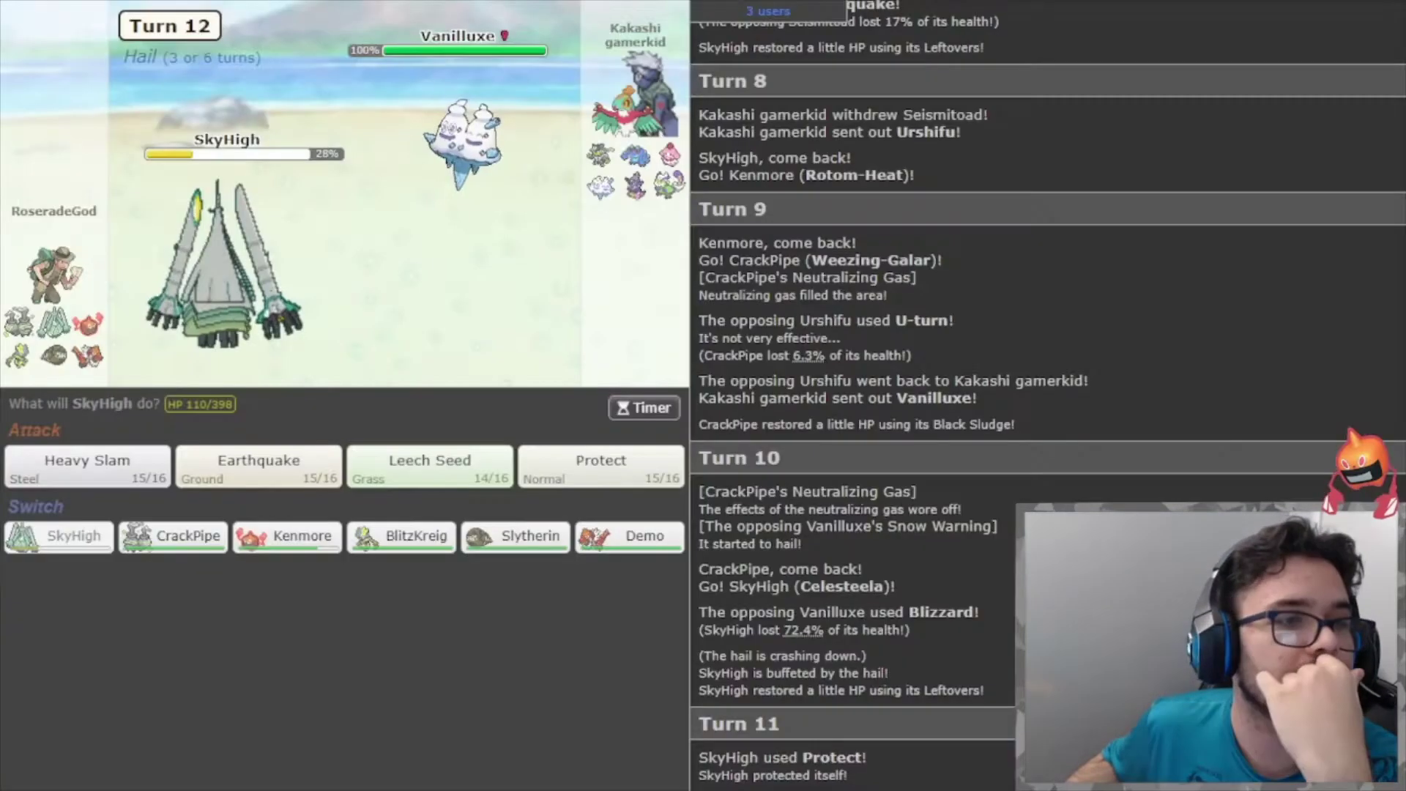
mouse_move(677, 163)
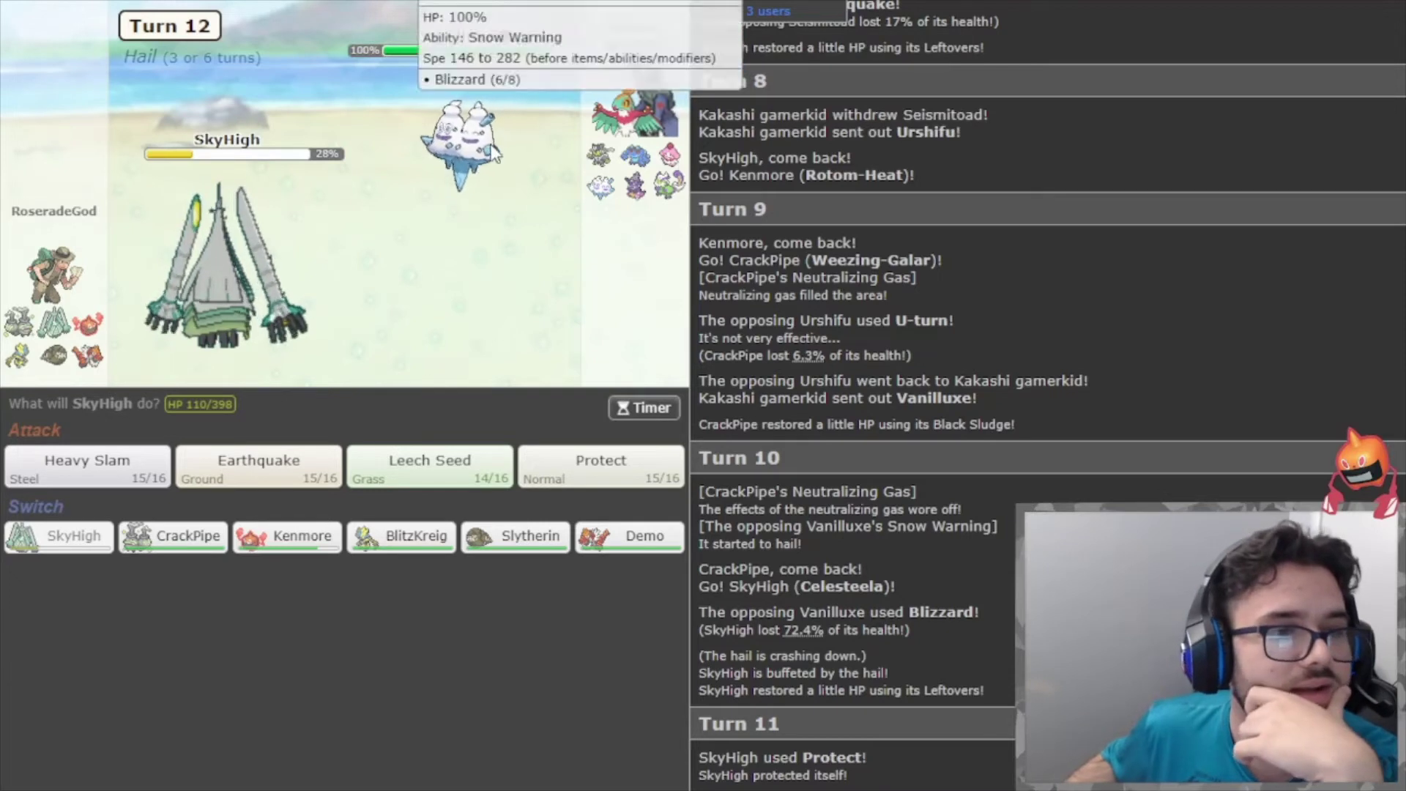
mouse_move(480, 553)
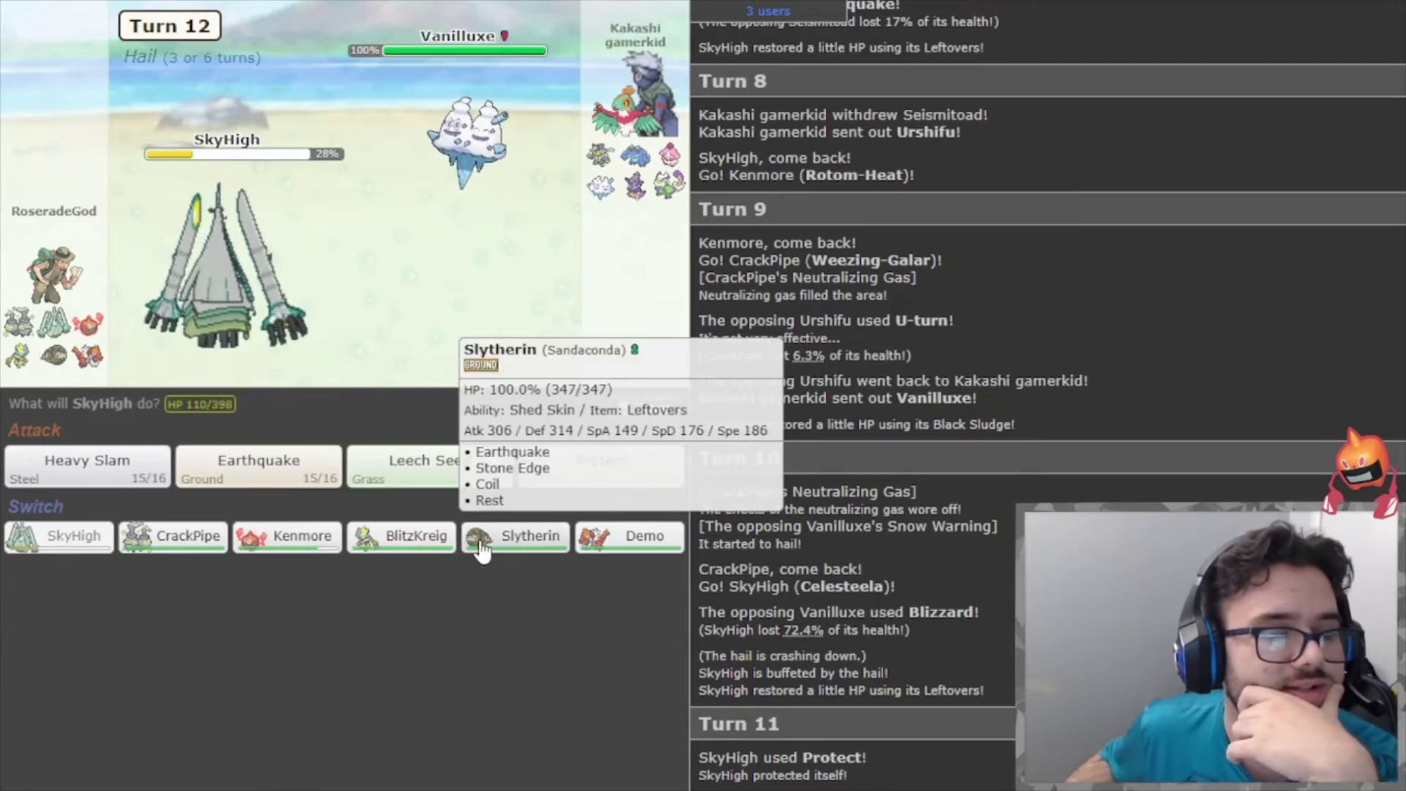
mouse_move(427, 556)
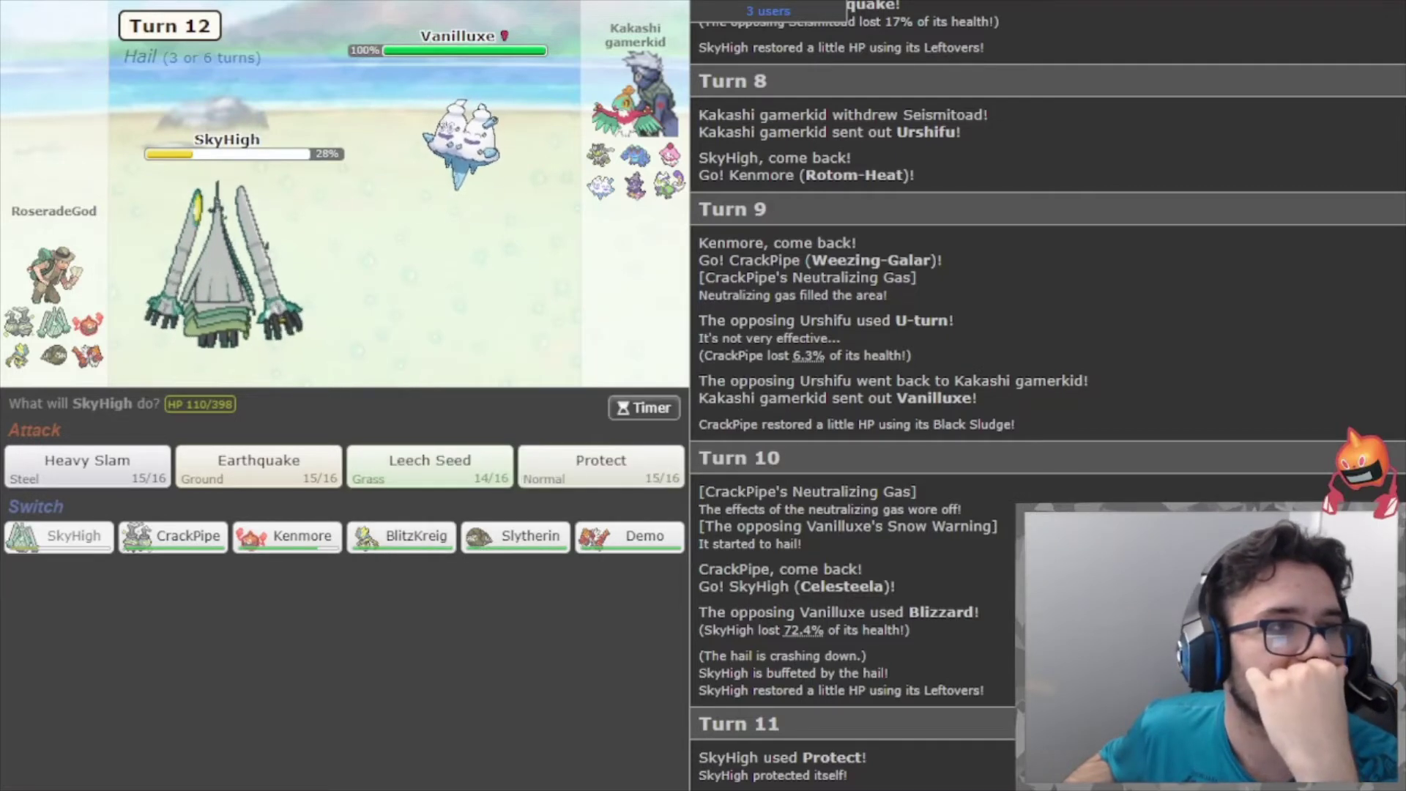
In the damage calculator, replace Celesteela with Zeraora (BlitzKreig) as Pokémon 1 against Vanilluxe.
key("alt+Tab")
left_click(605, 274)
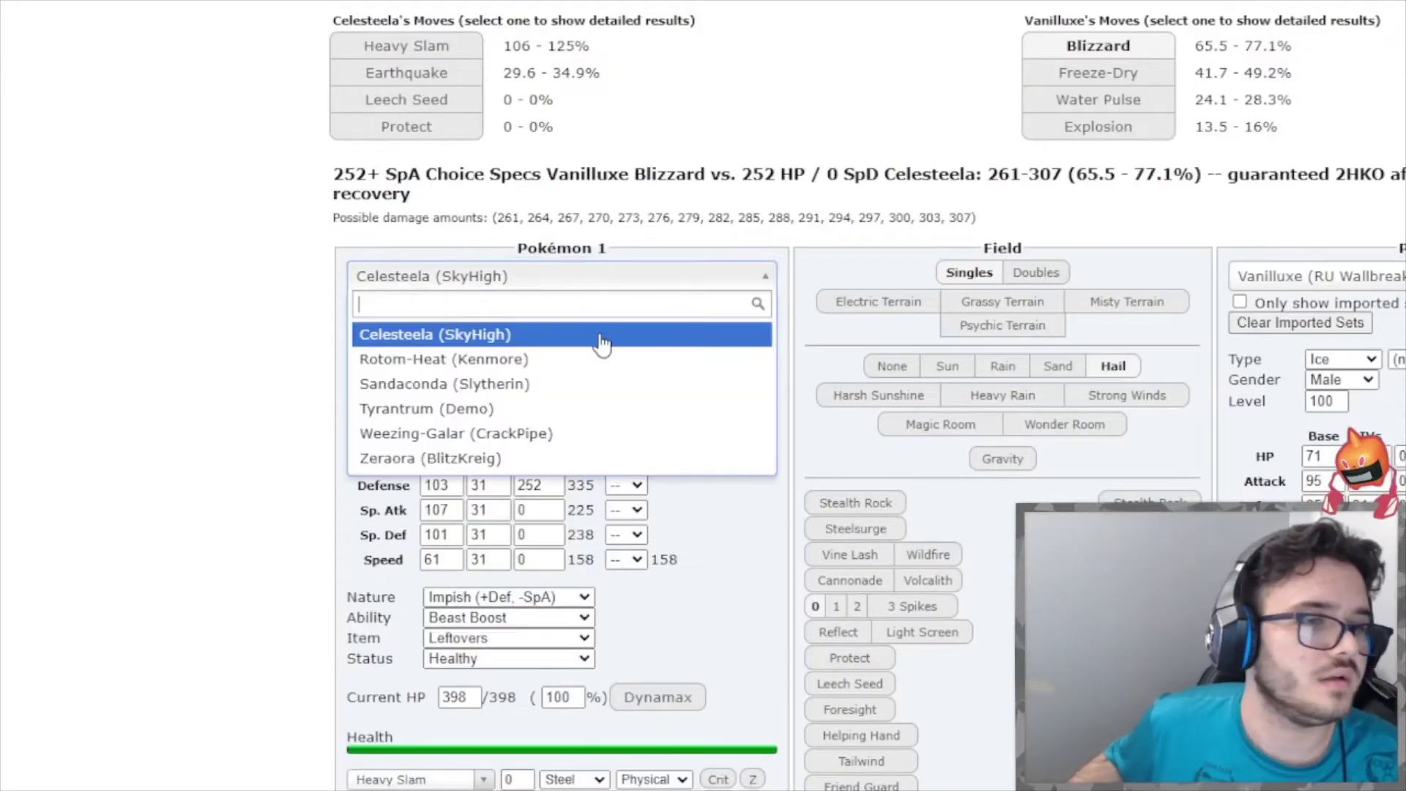
left_click(576, 459)
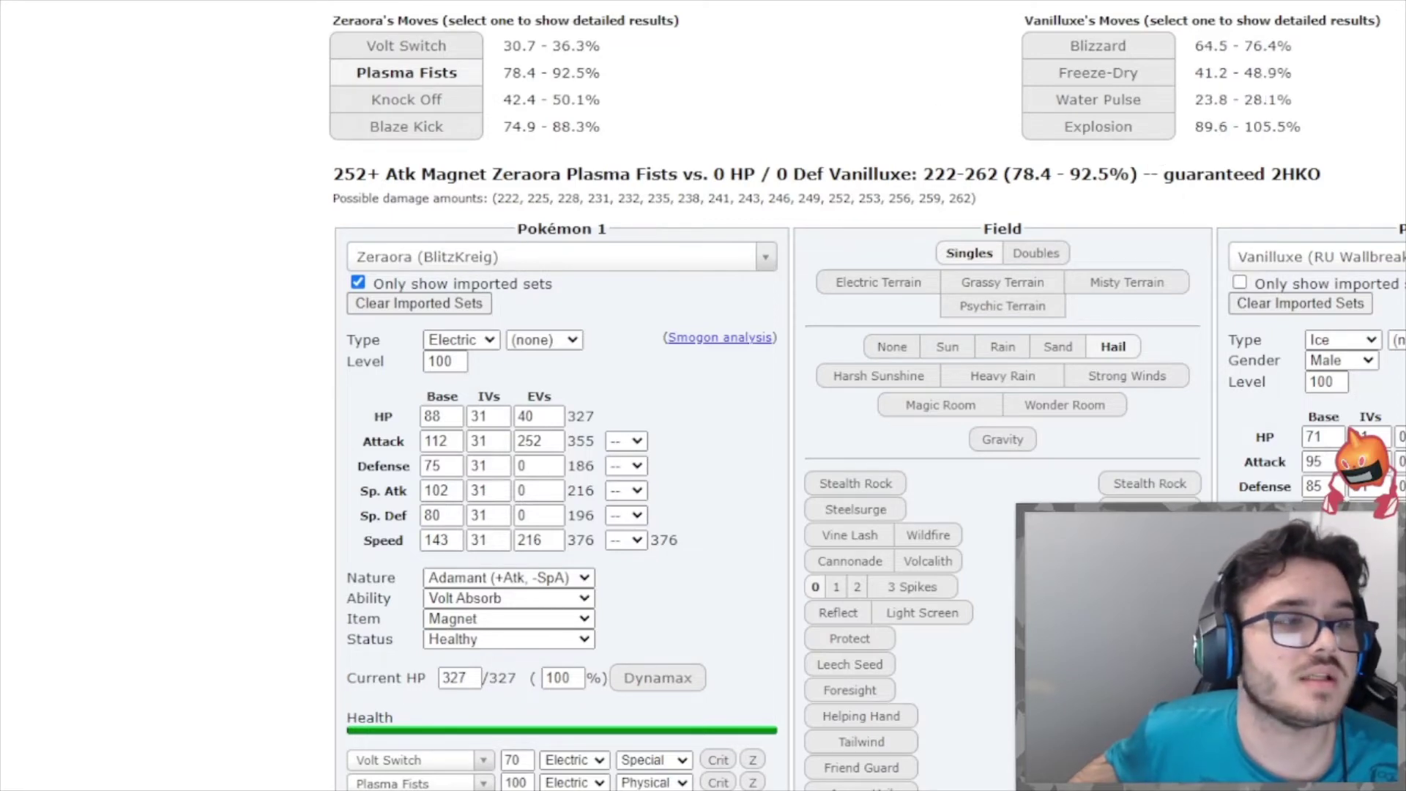
Return to the battle, switch SkyHigh out for Slytherin on turn 12, and skip to the end of the turn.
key("alt+Tab")
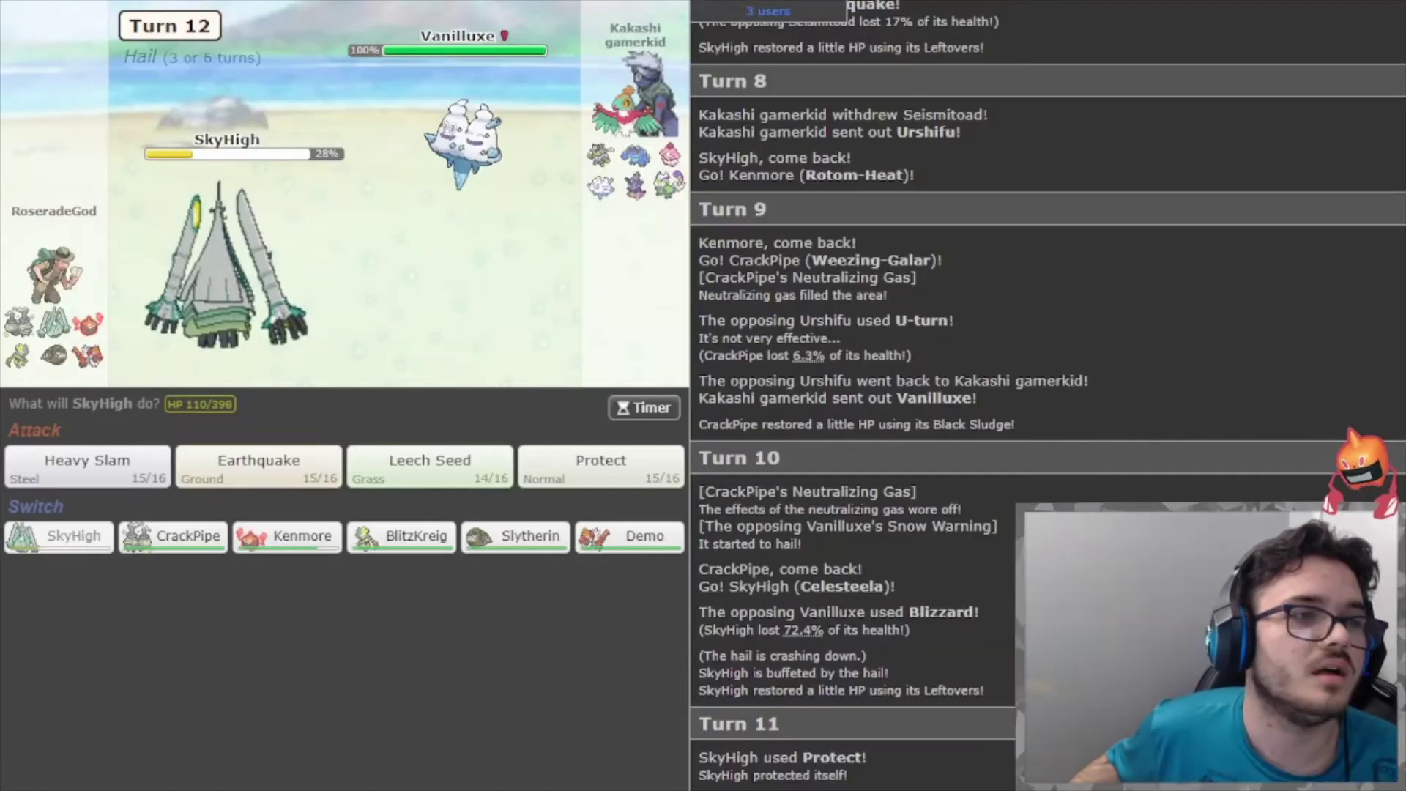
mouse_move(510, 535)
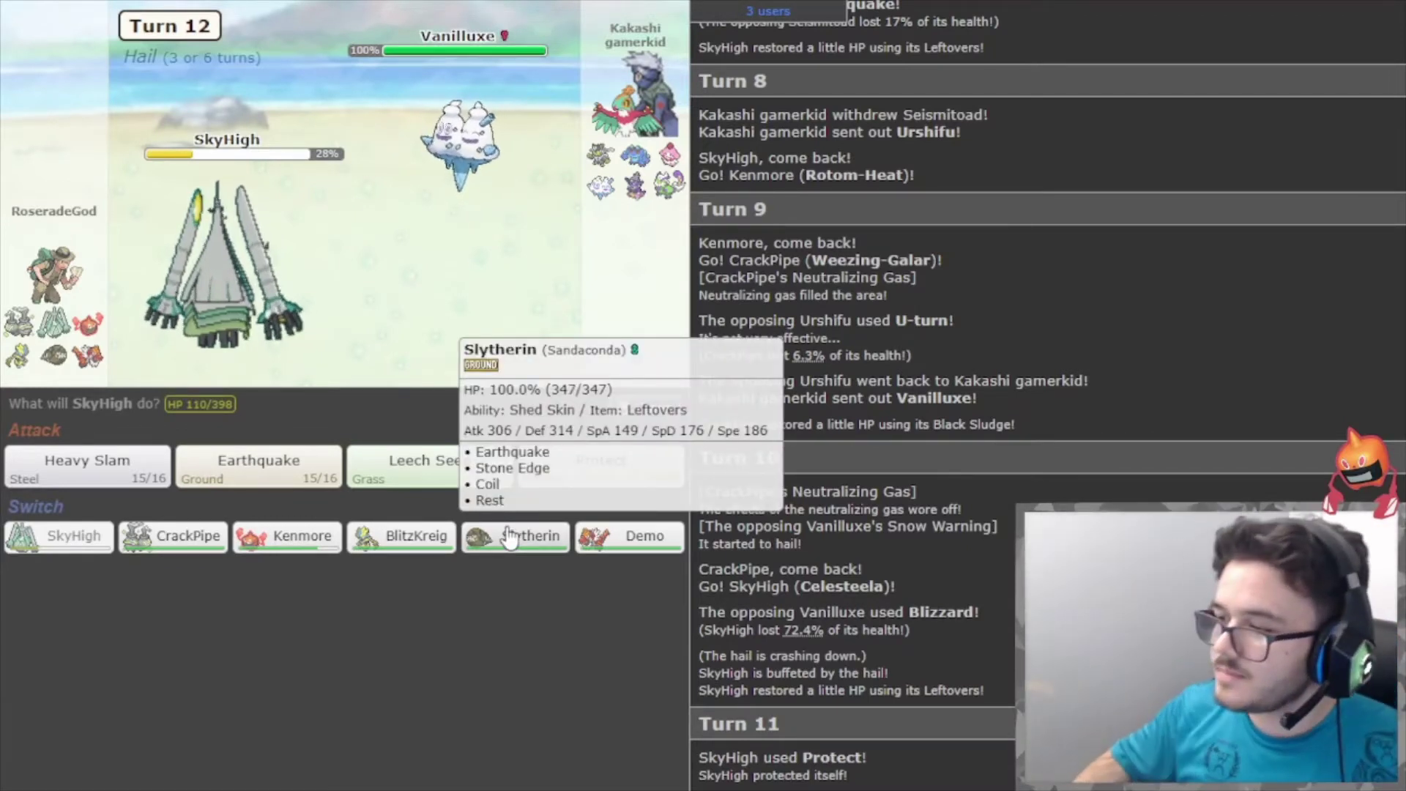
left_click(510, 535)
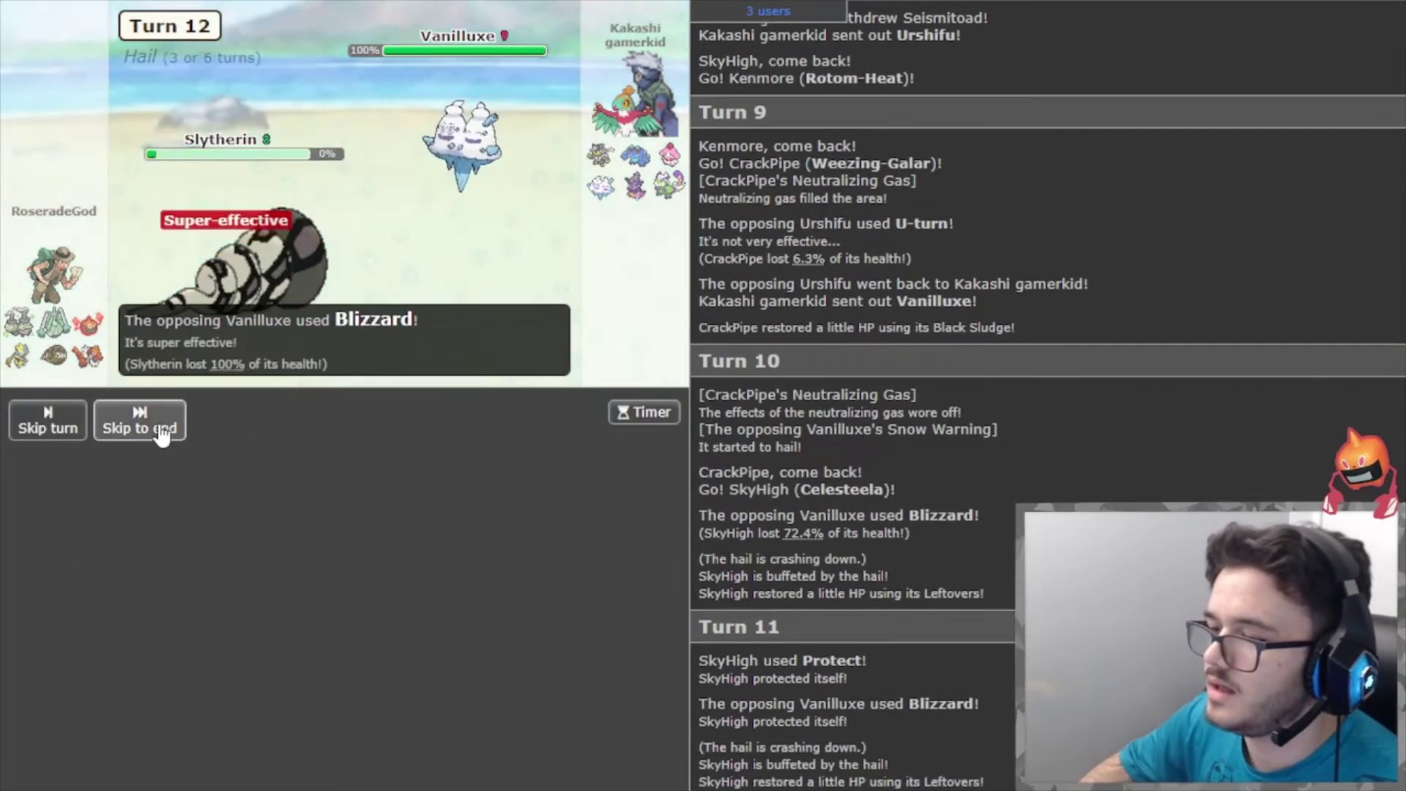
left_click(136, 422)
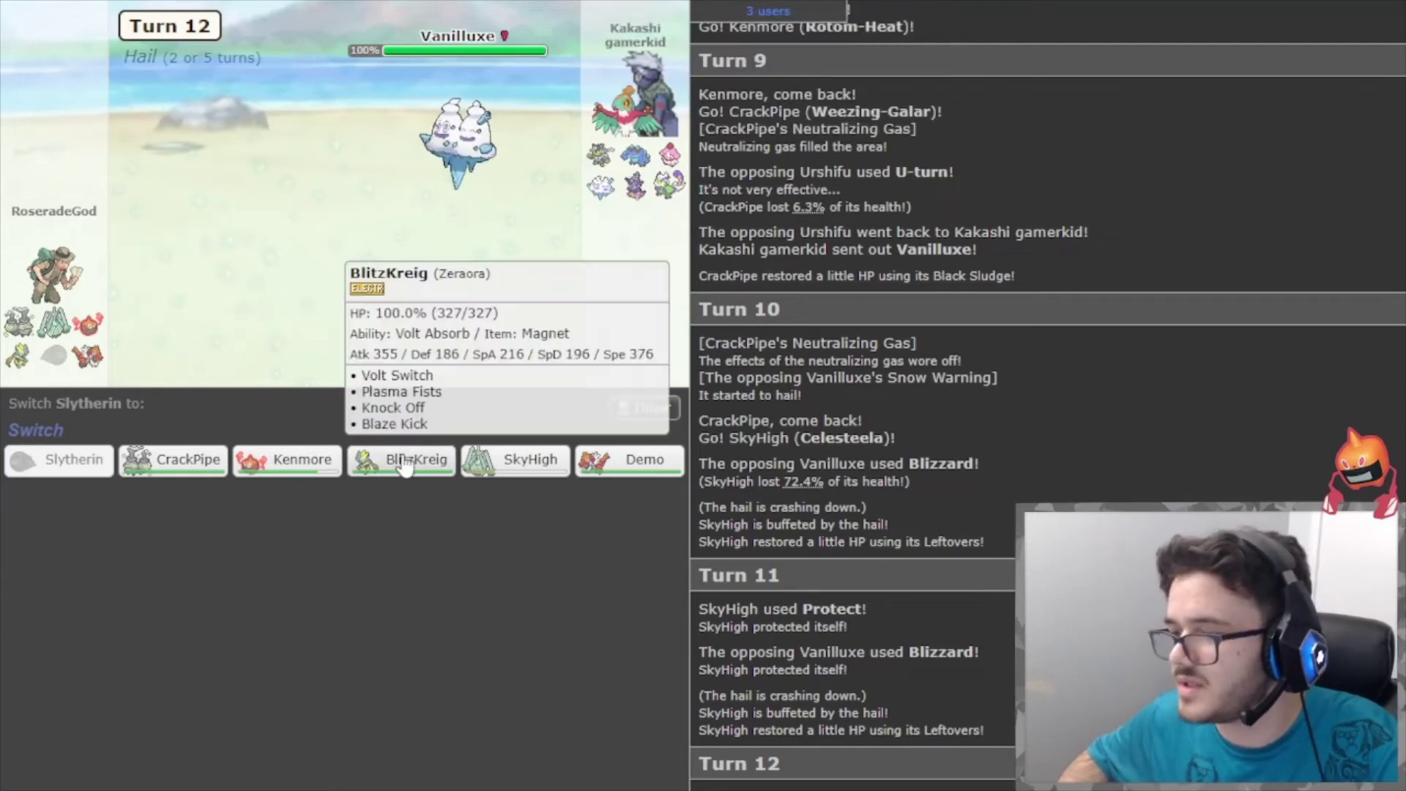
Send out BlitzKreig to replace the fainted Slytherin and choose Knock Off for turn 13.
mouse_move(405, 469)
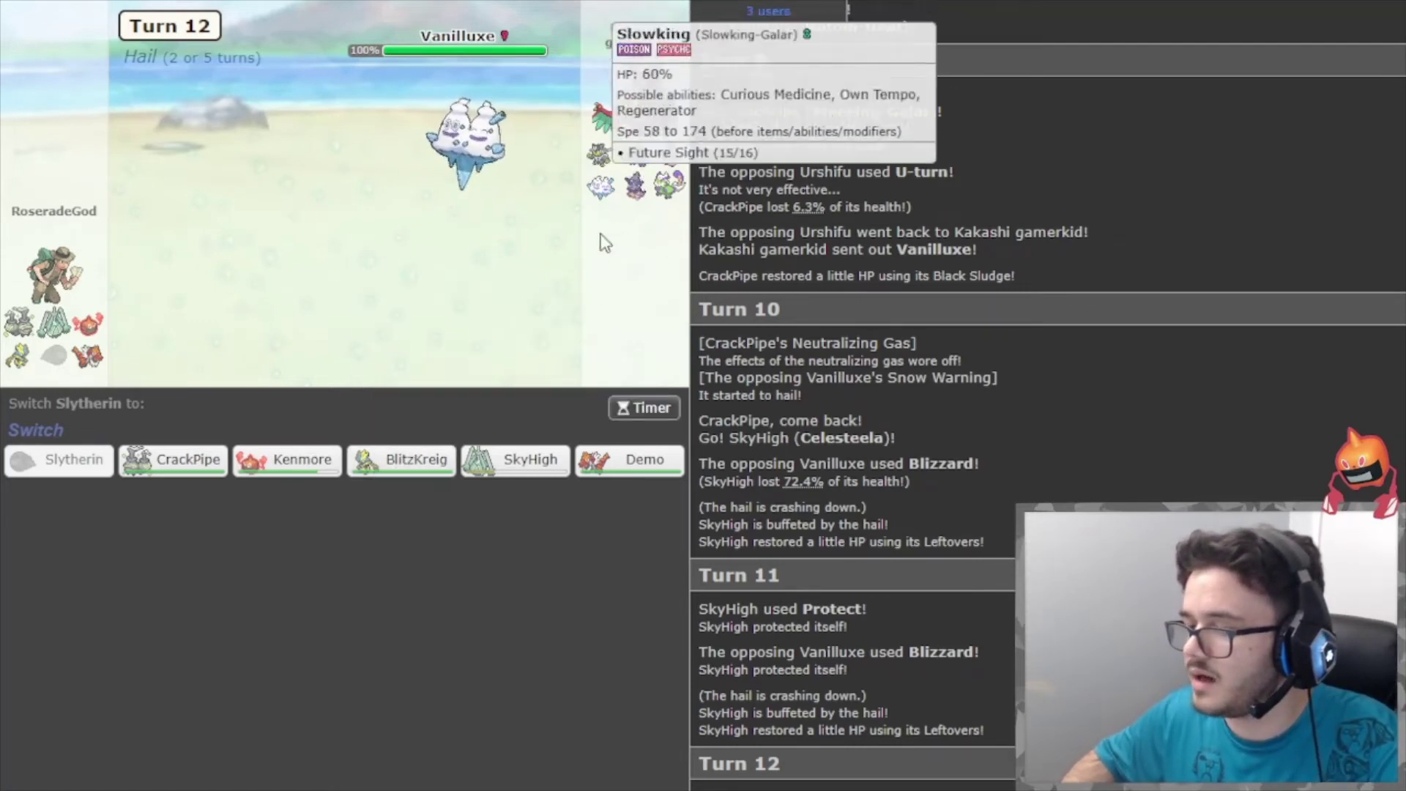
left_click(412, 484)
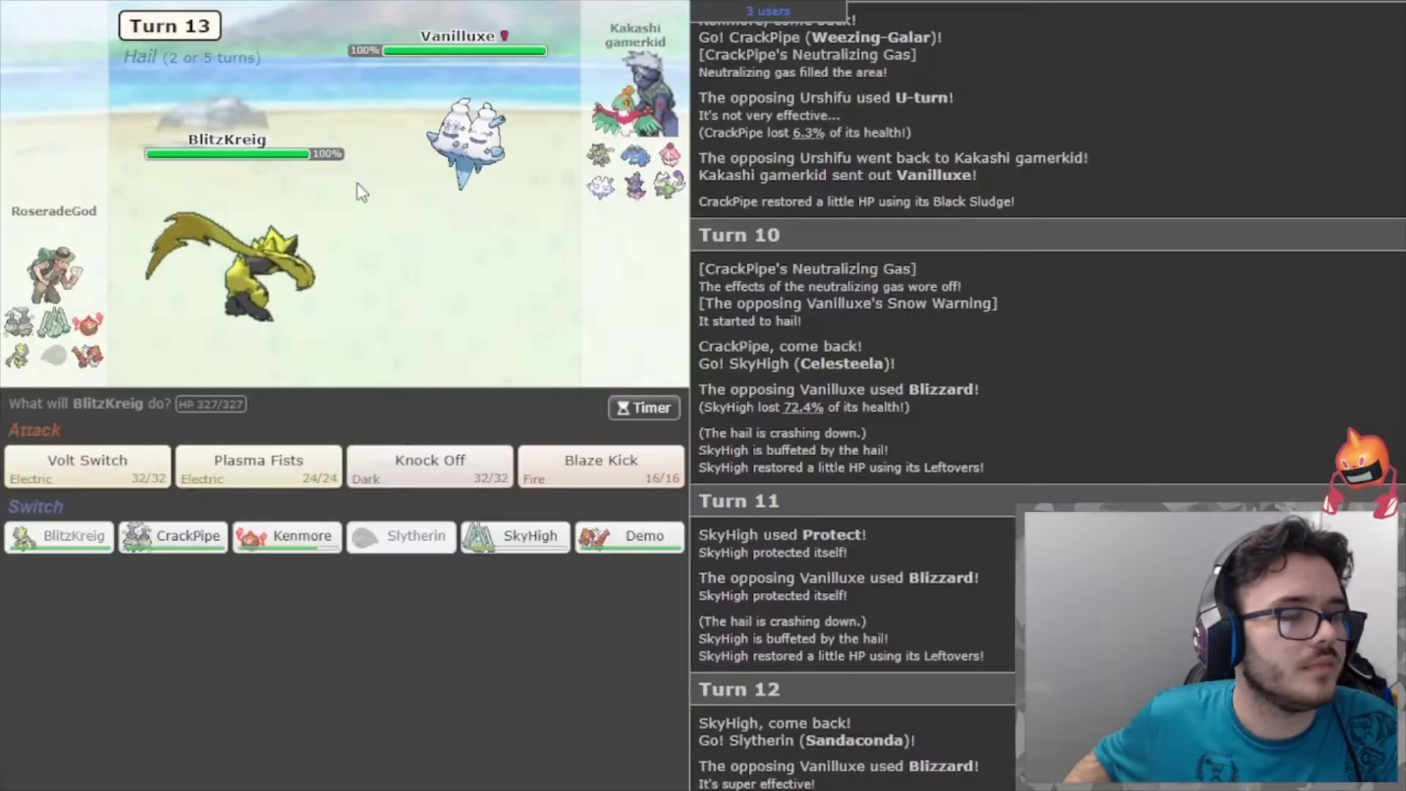
left_click(410, 476)
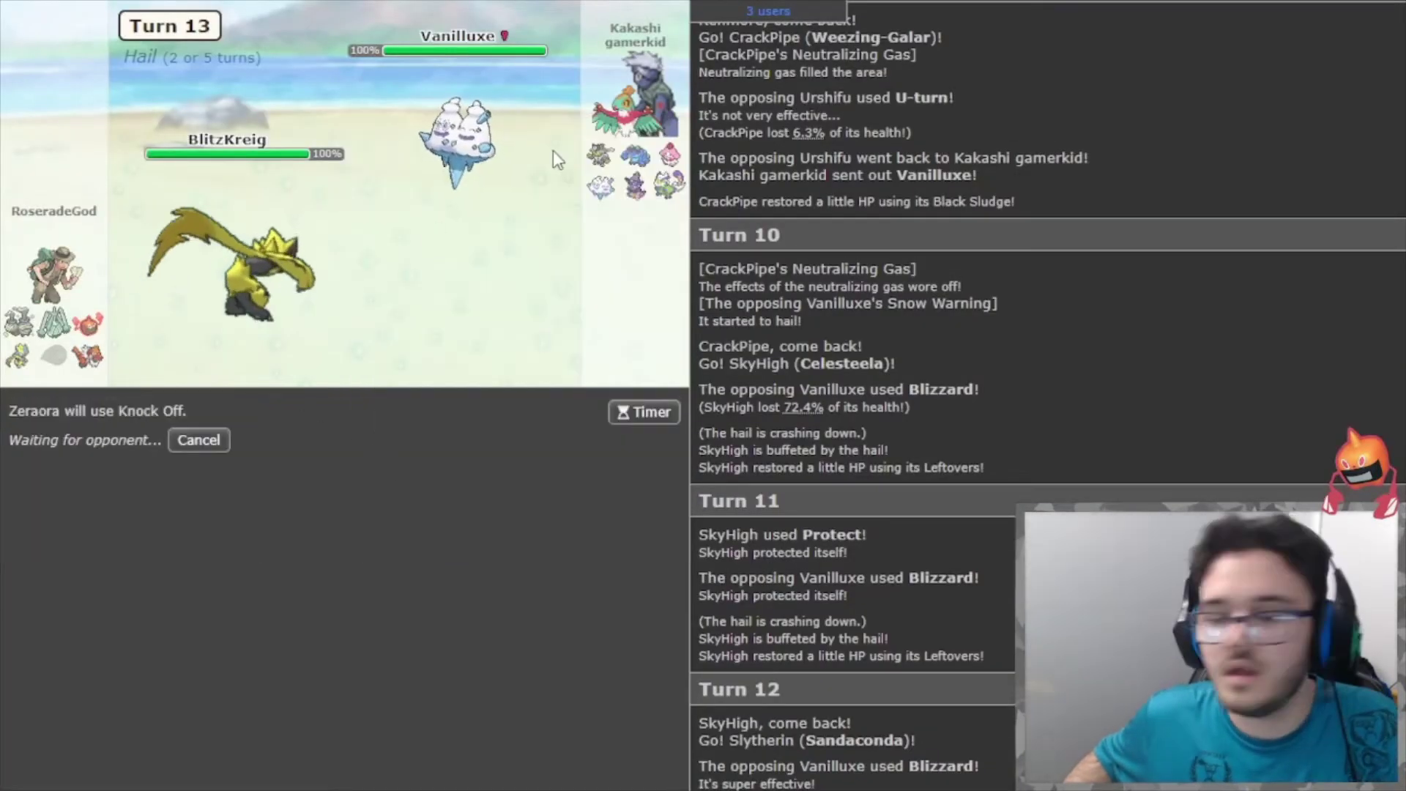
Review the details of both teams' Pokémon while waiting for the opponent's choice, and skip to the end of turn 13.
mouse_move(635, 182)
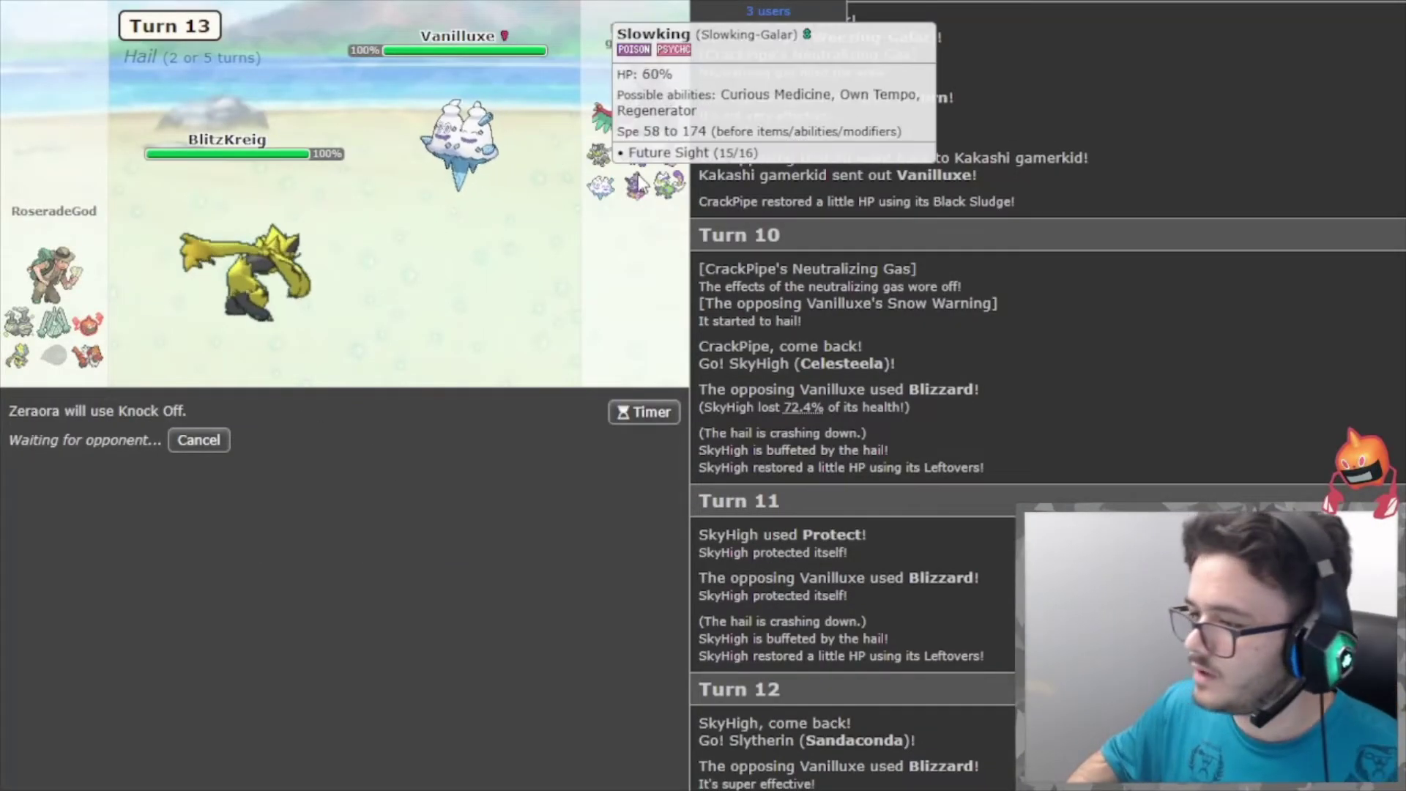
mouse_move(676, 173)
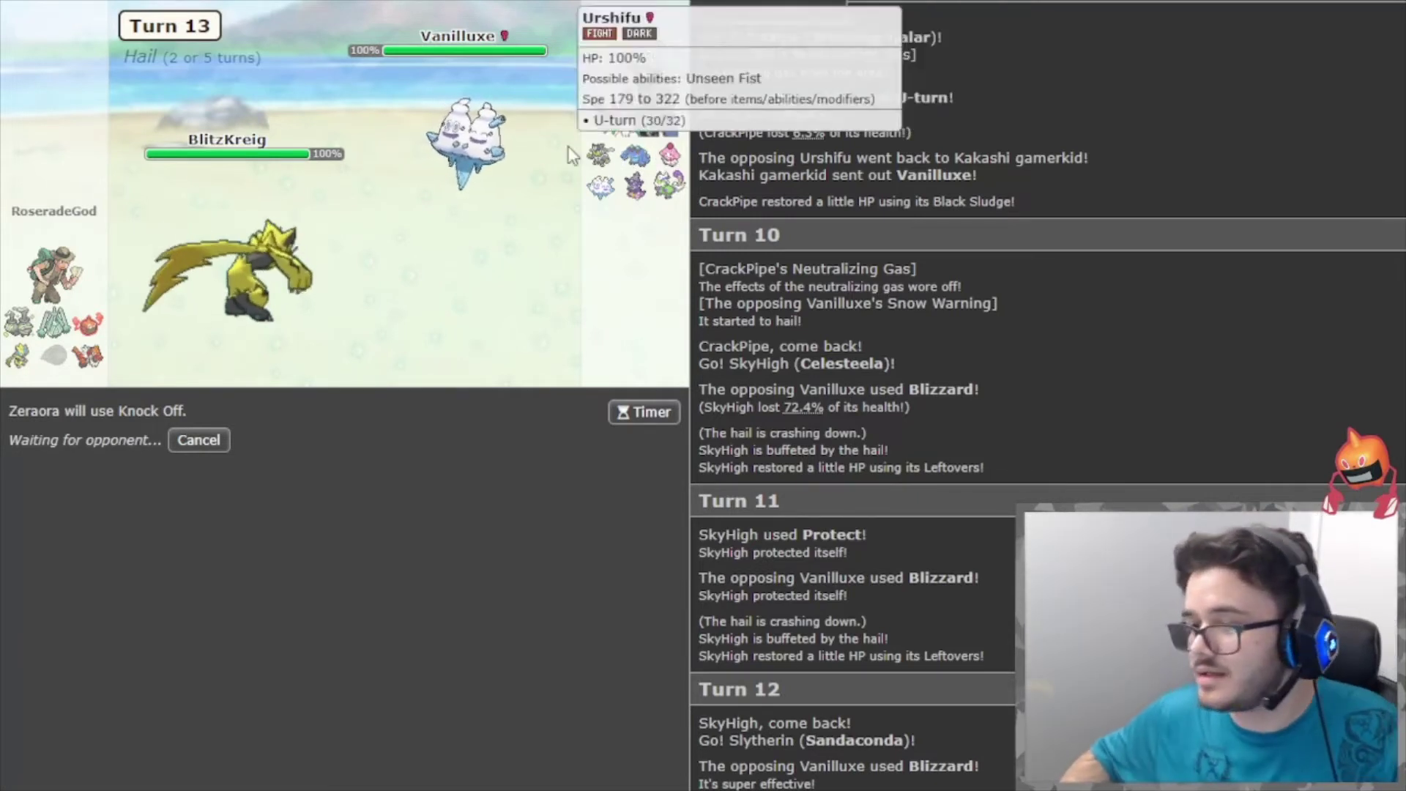
mouse_move(21, 331)
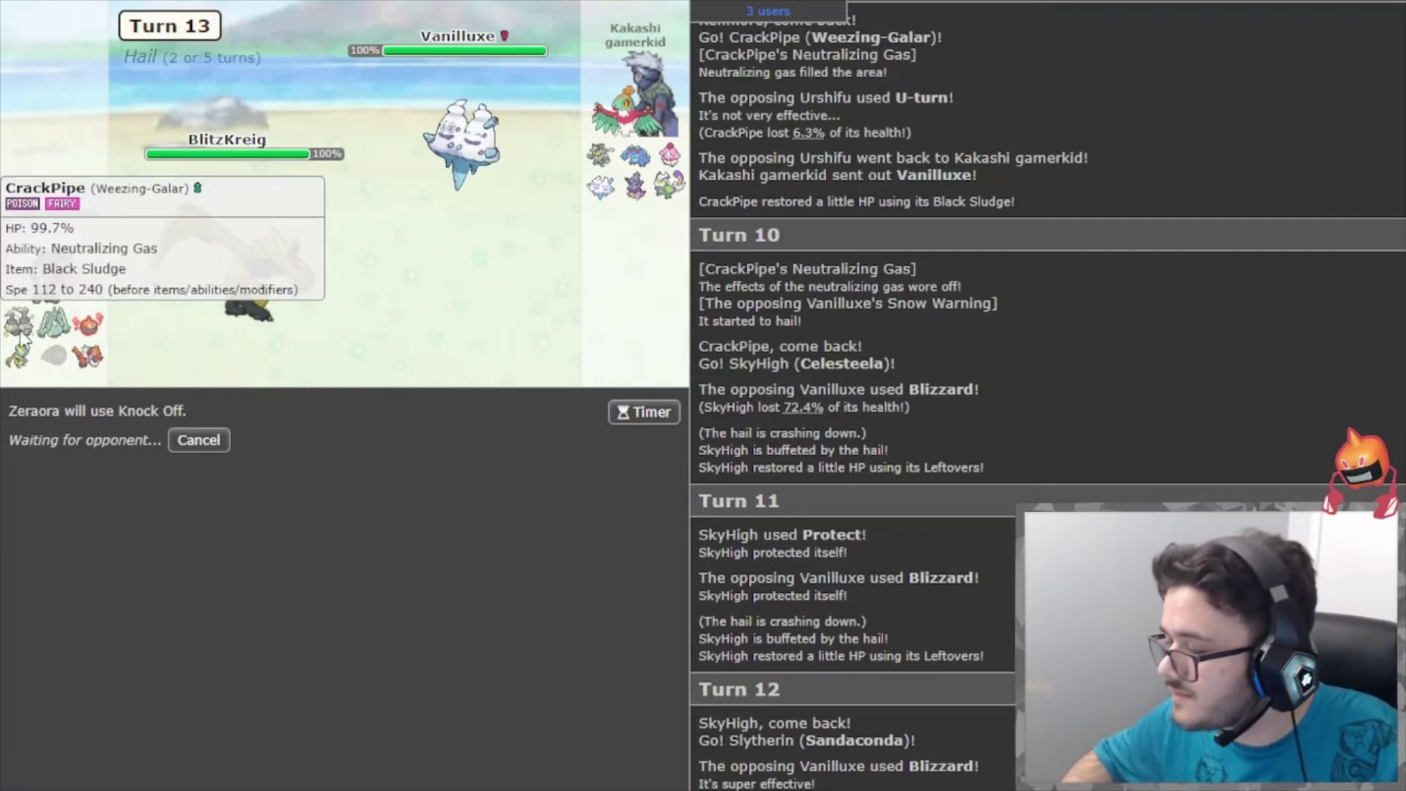
mouse_move(502, 163)
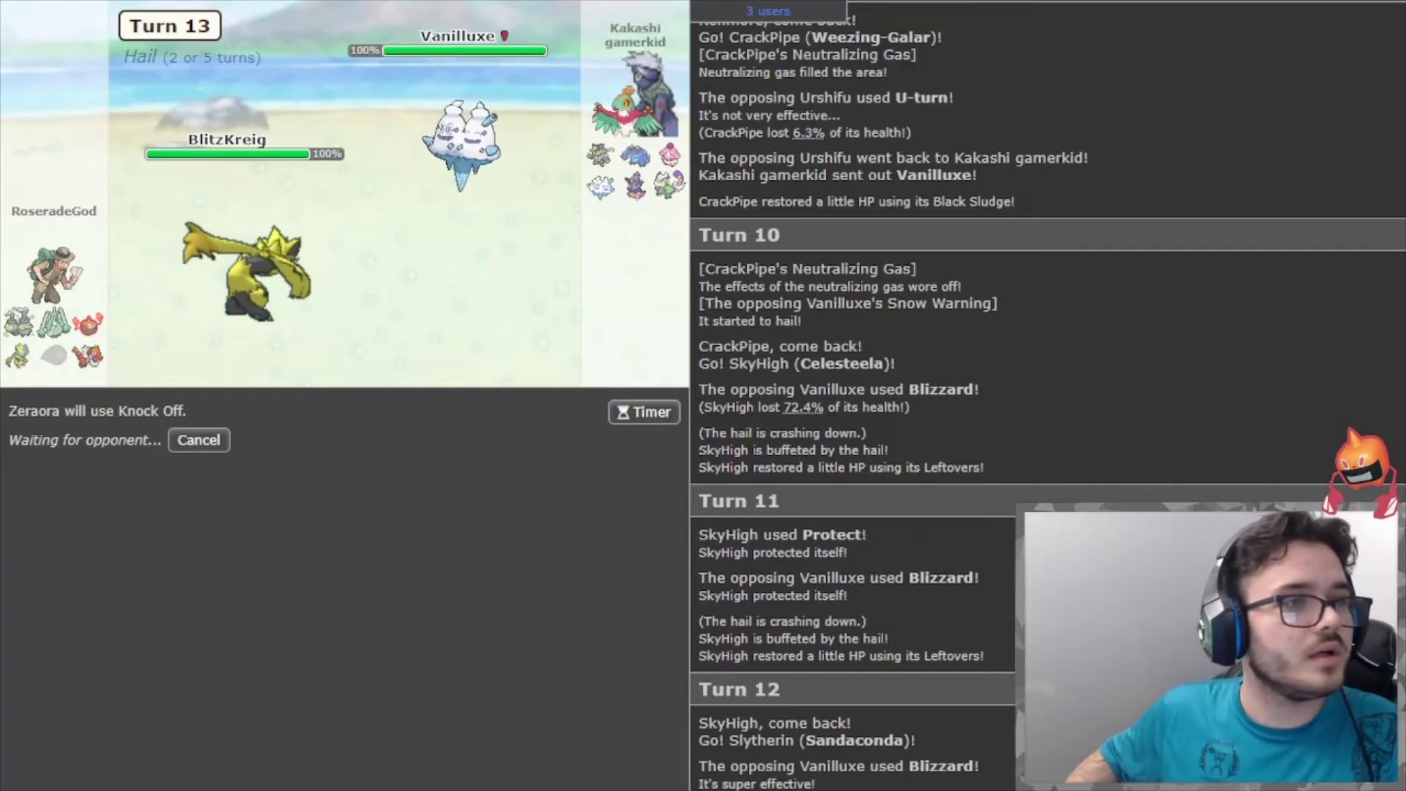
mouse_move(60, 311)
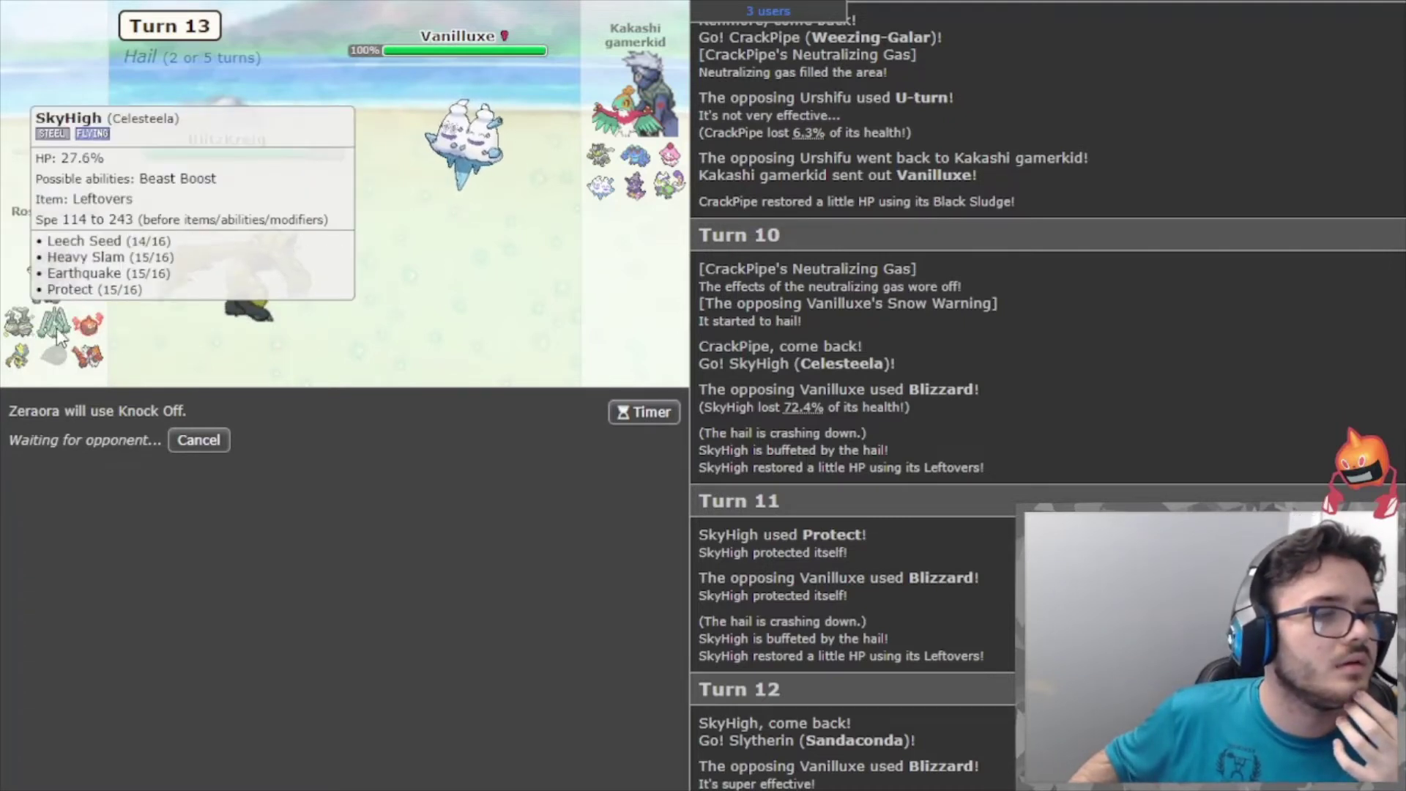
mouse_move(434, 189)
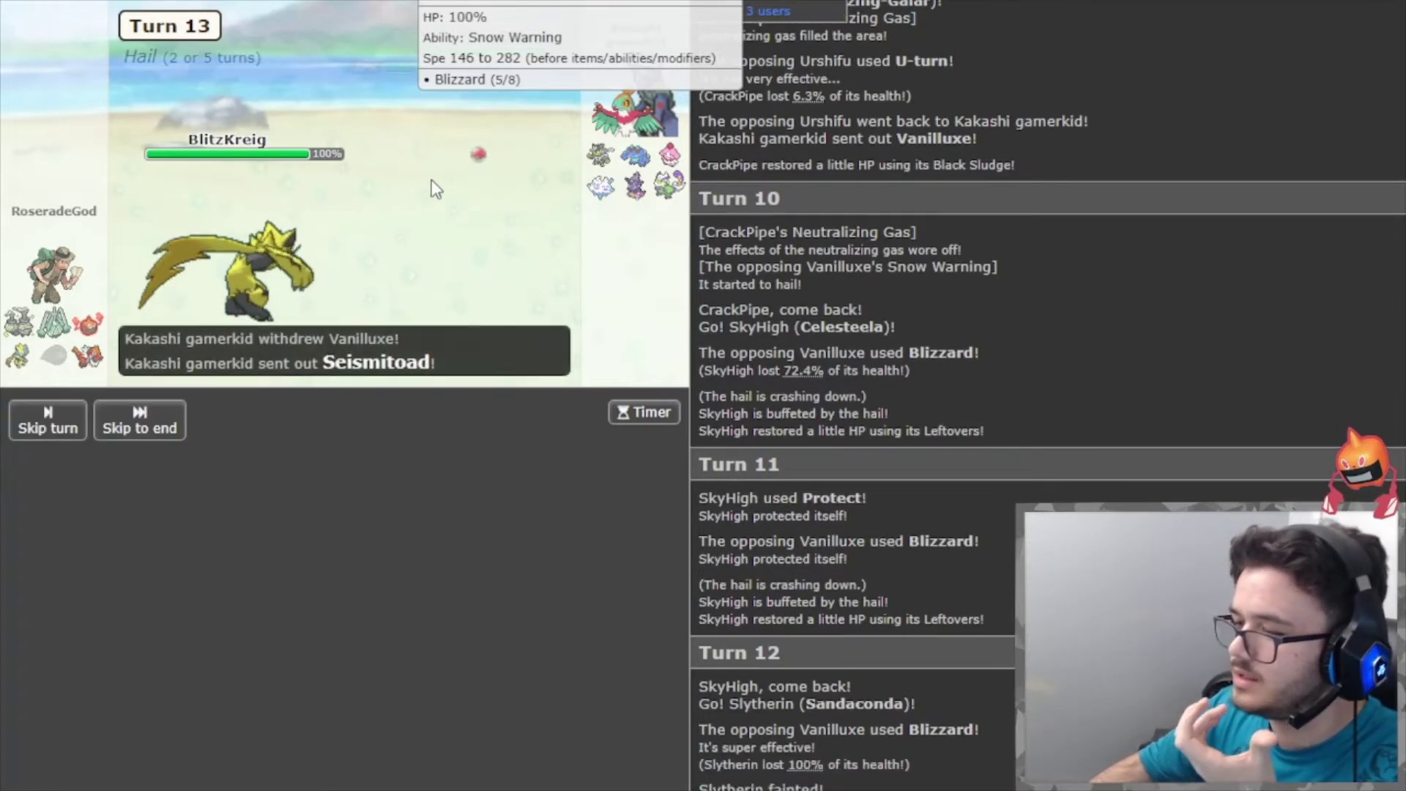
mouse_move(461, 201)
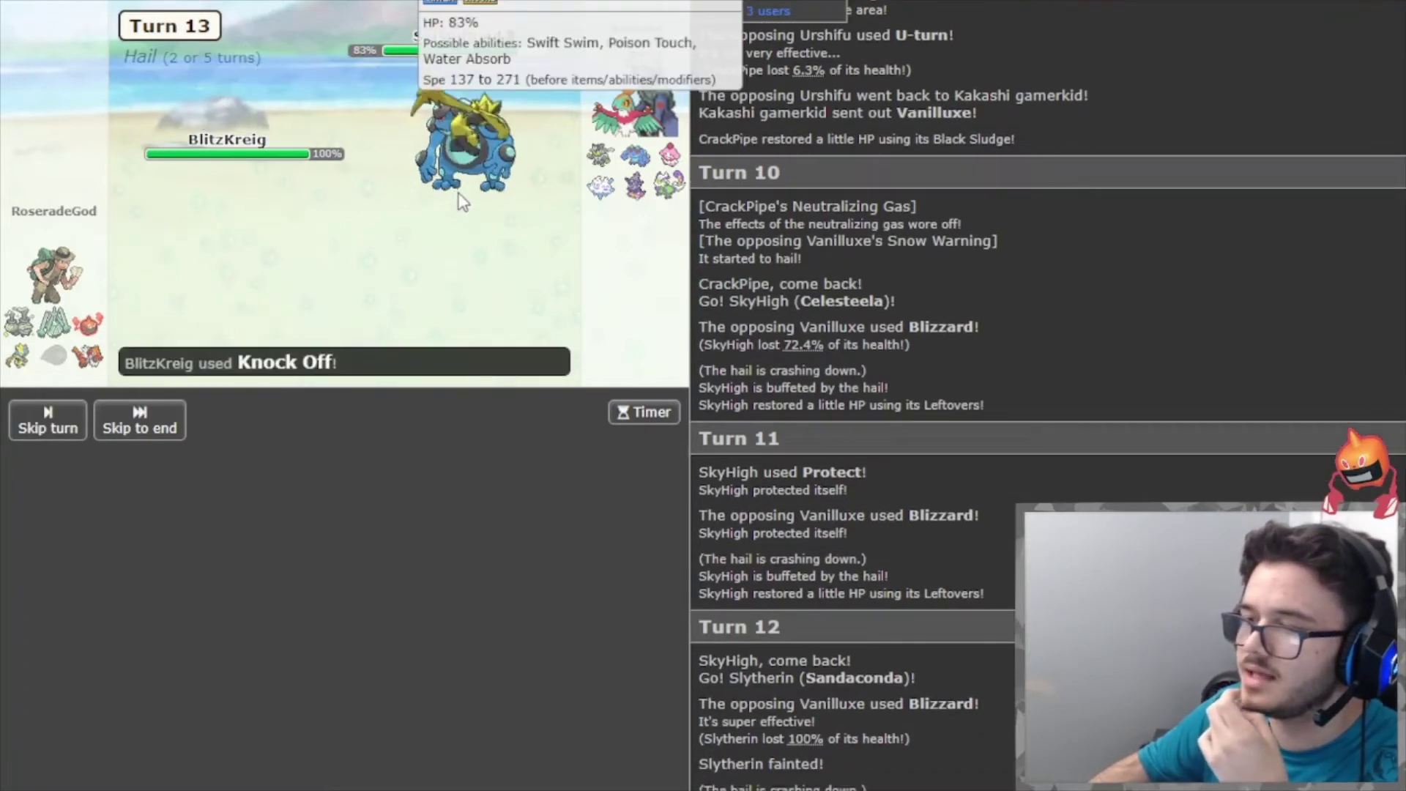
left_click(135, 419)
Check the details of BlitzKreig, Seismitoad and CrackPipe, and reselect Zeraora (BlitzKreig) as Pokémon 1 in the damage calculator.
mouse_move(308, 337)
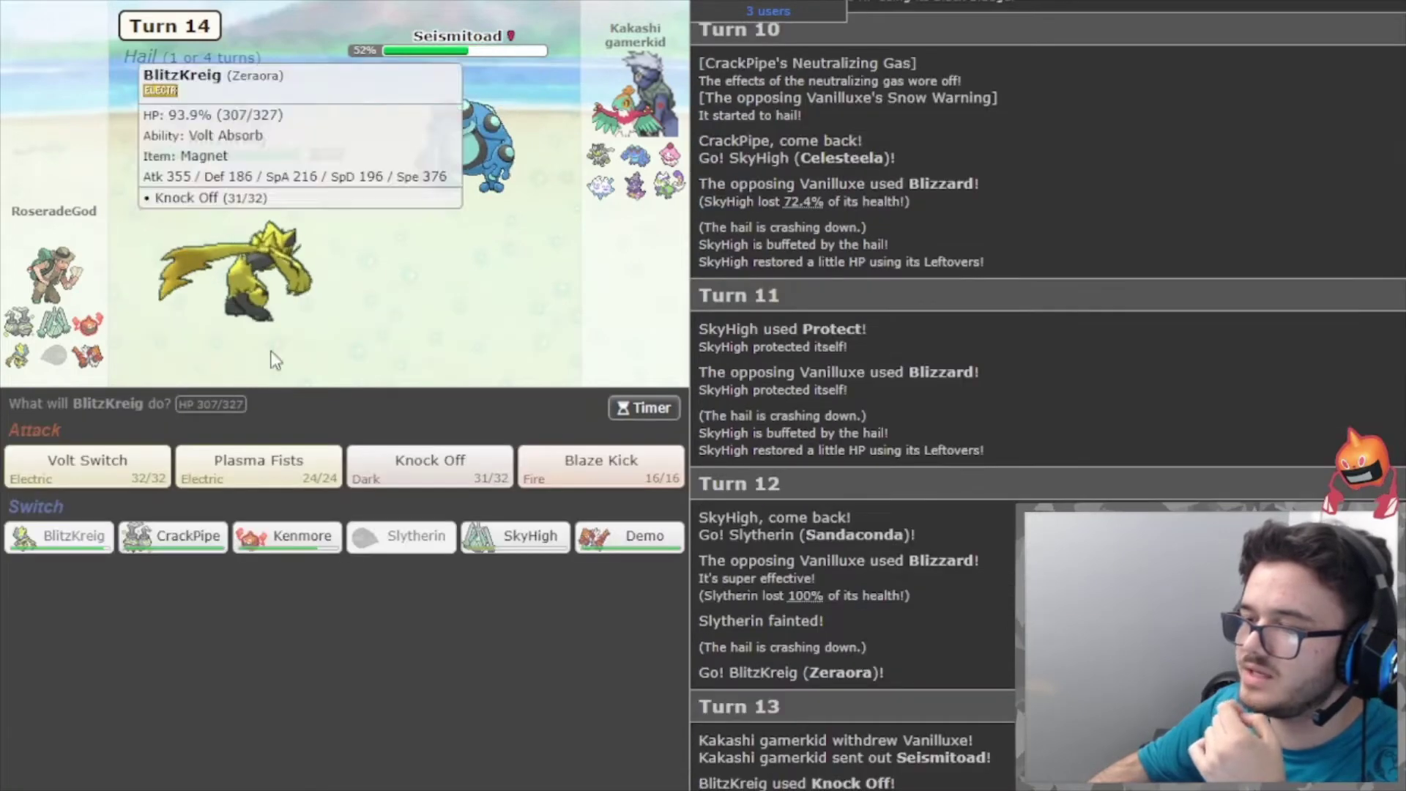
mouse_move(467, 176)
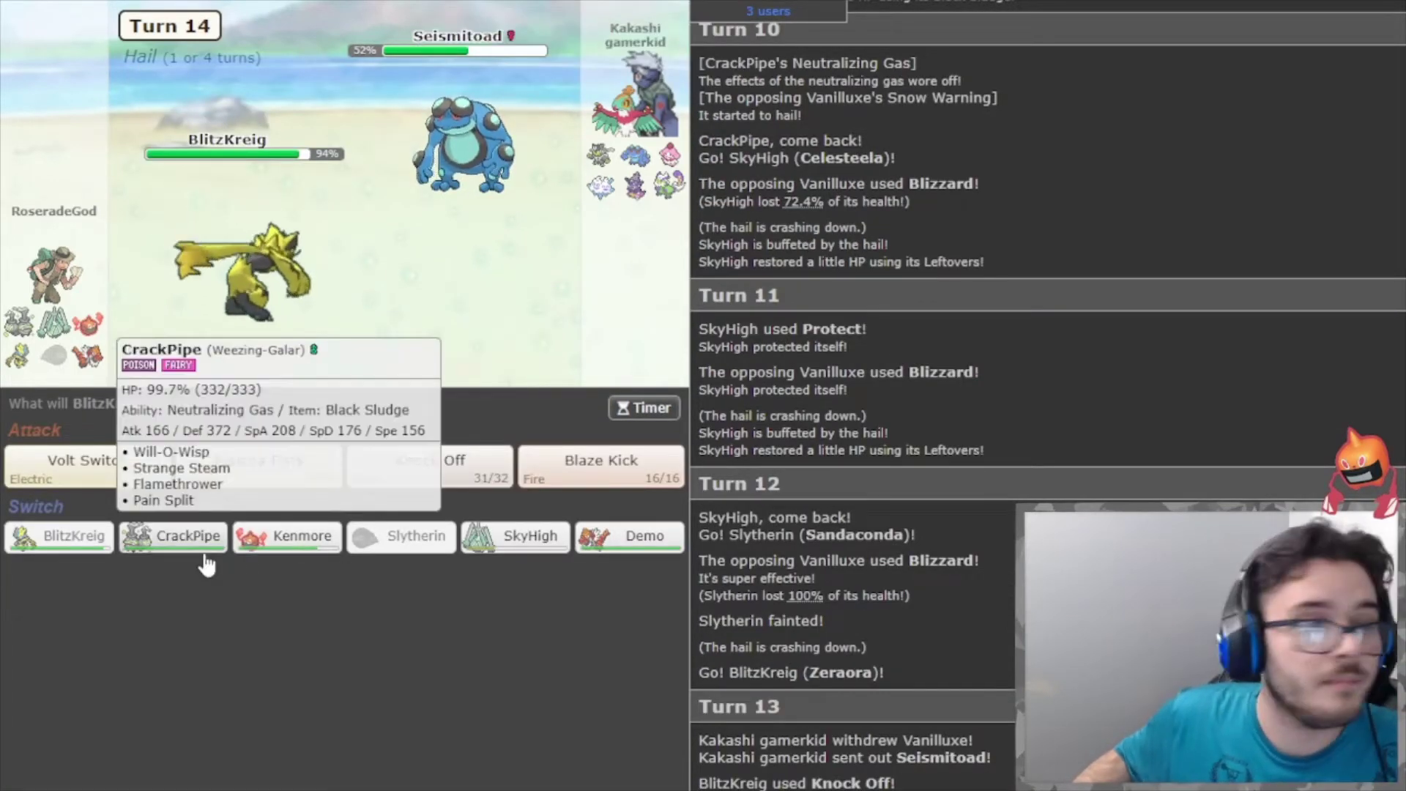
key("ctrl+Tab")
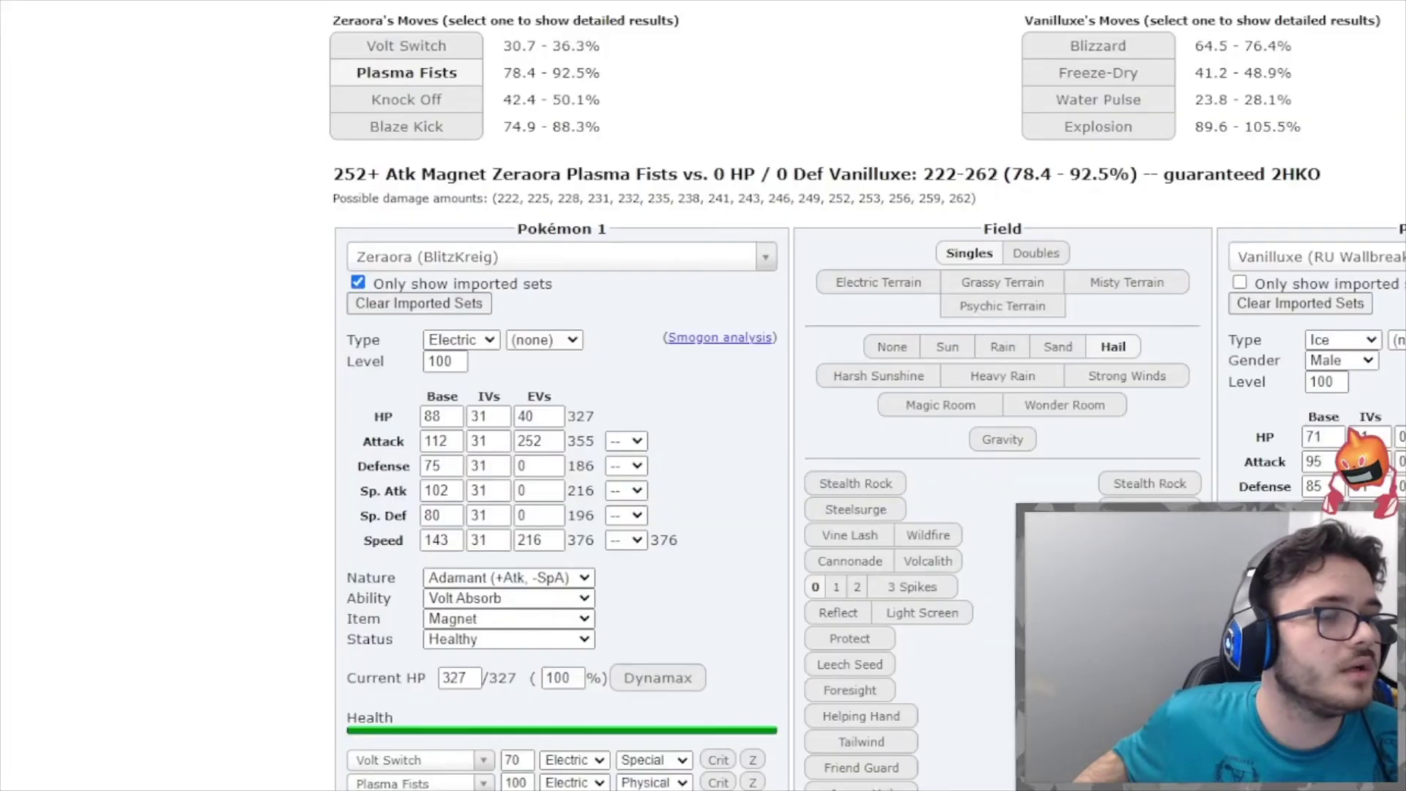
left_click(649, 260)
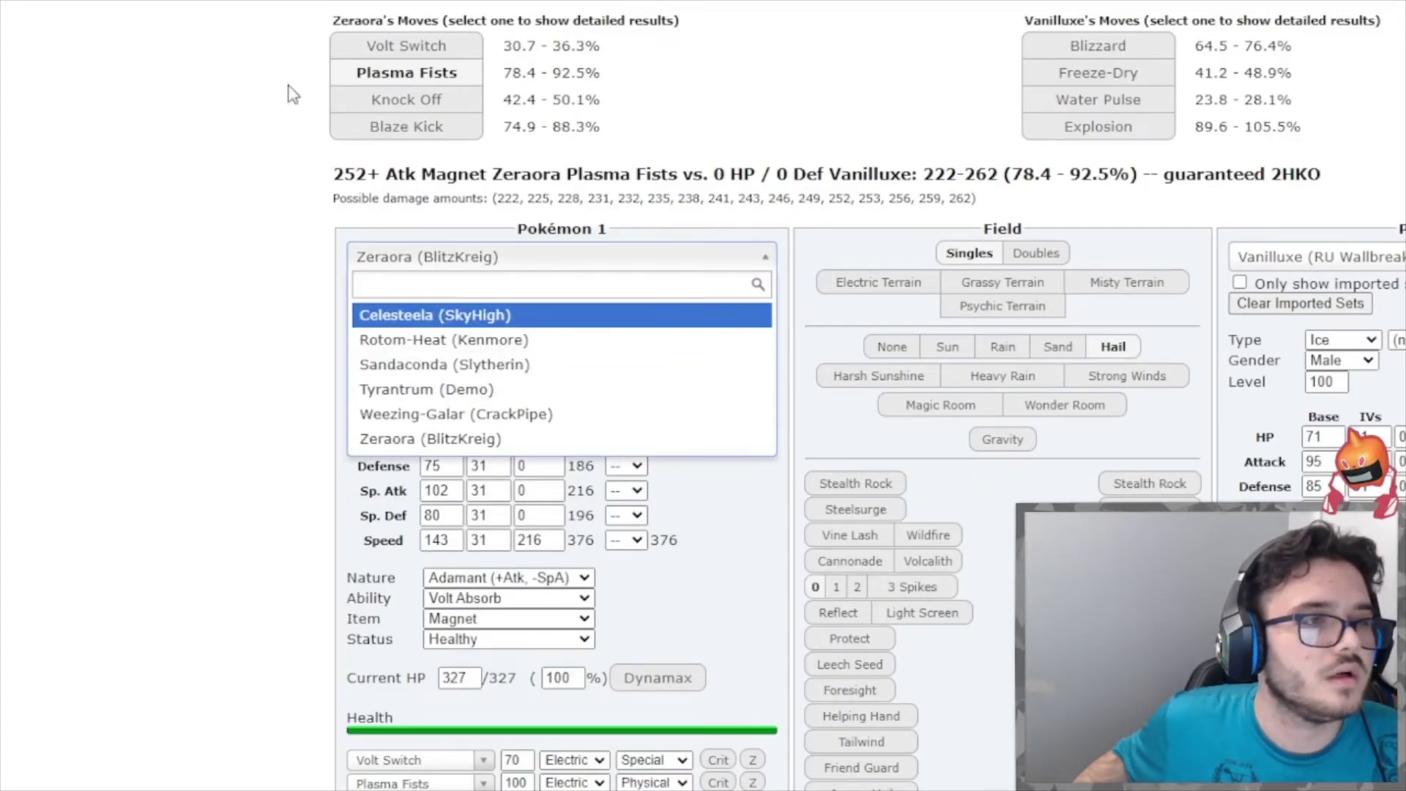
left_click(553, 438)
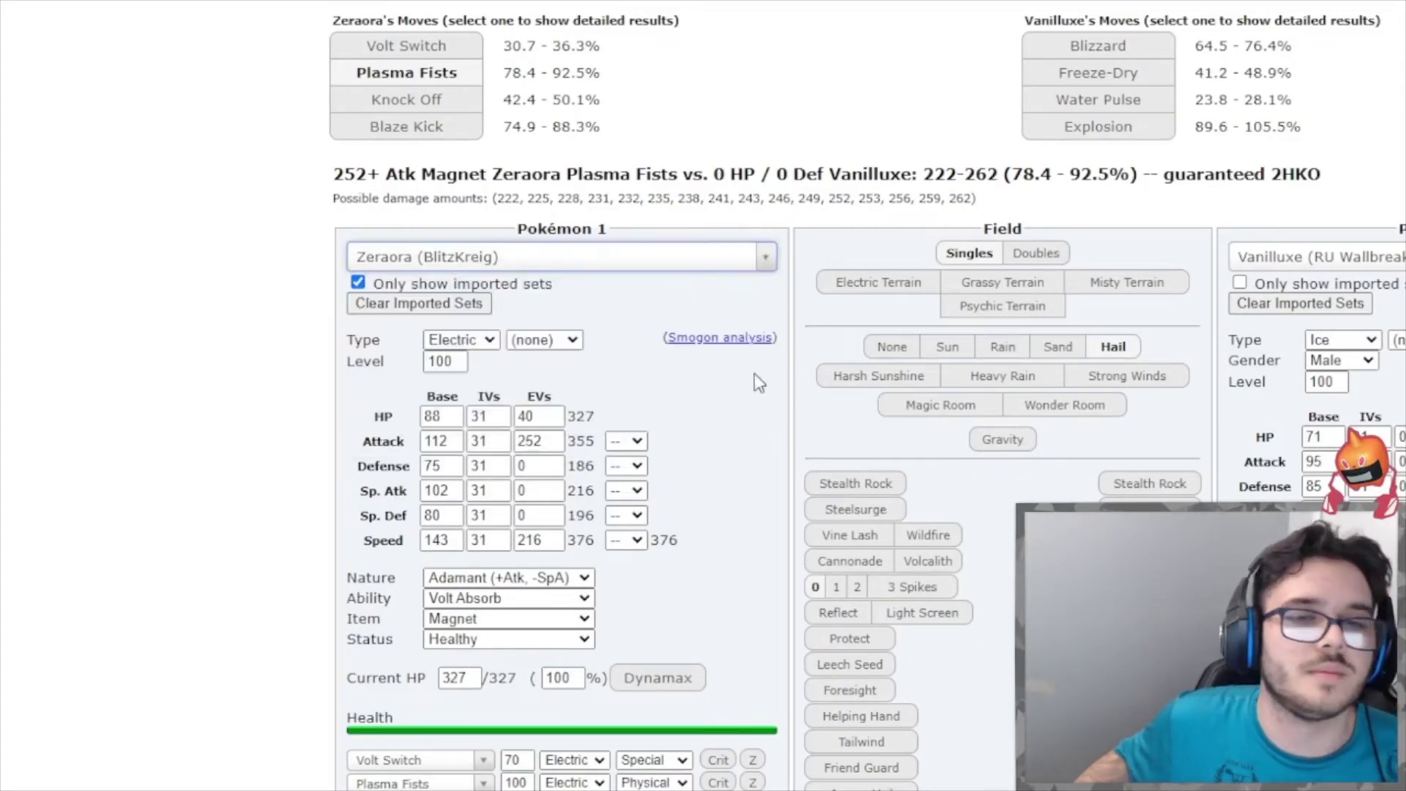
Set Seismitoad's OU set as Pokémon 2 and compare BlitzKreig's damage against it with the current battle state.
left_click(1291, 269)
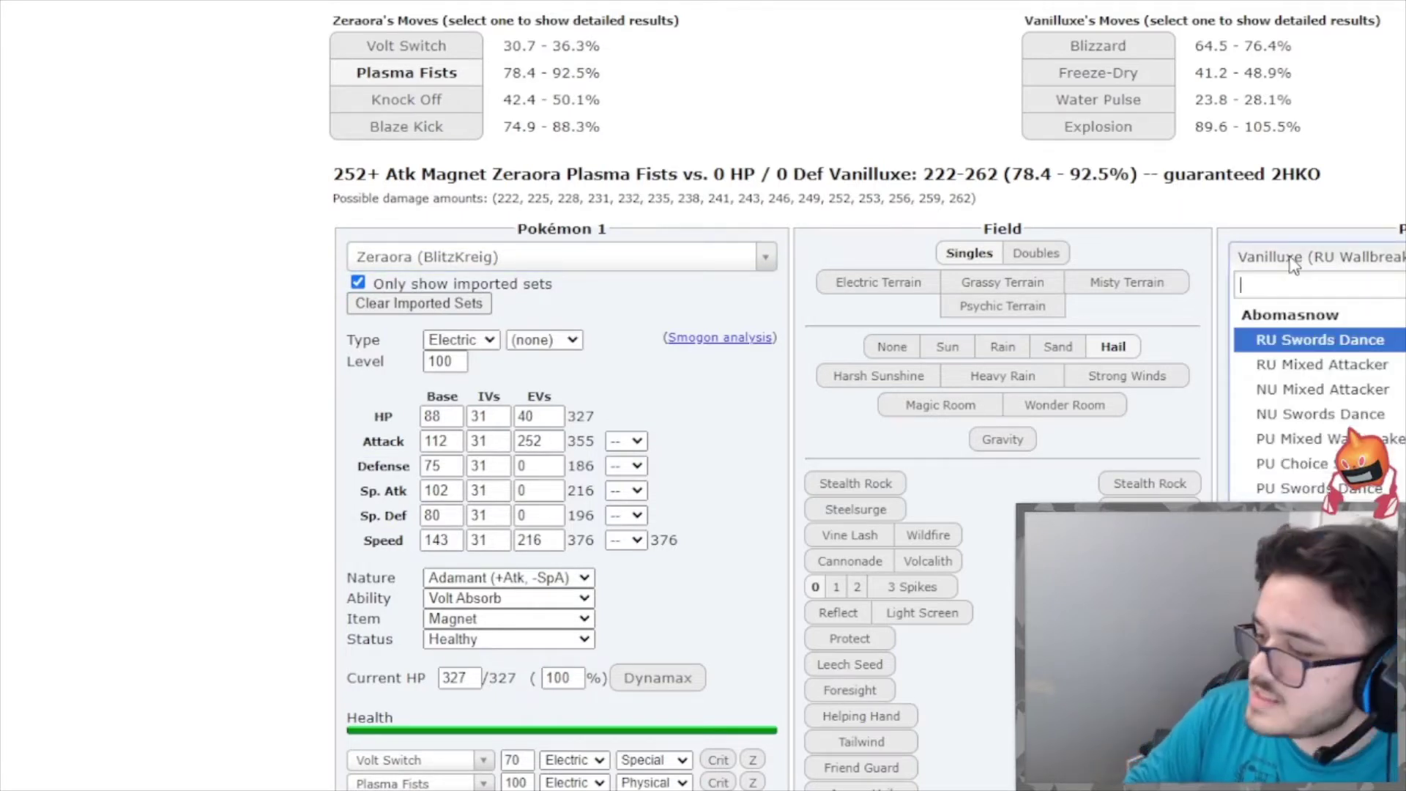
type("se")
key("BackSpace")
type("eis")
key("Return")
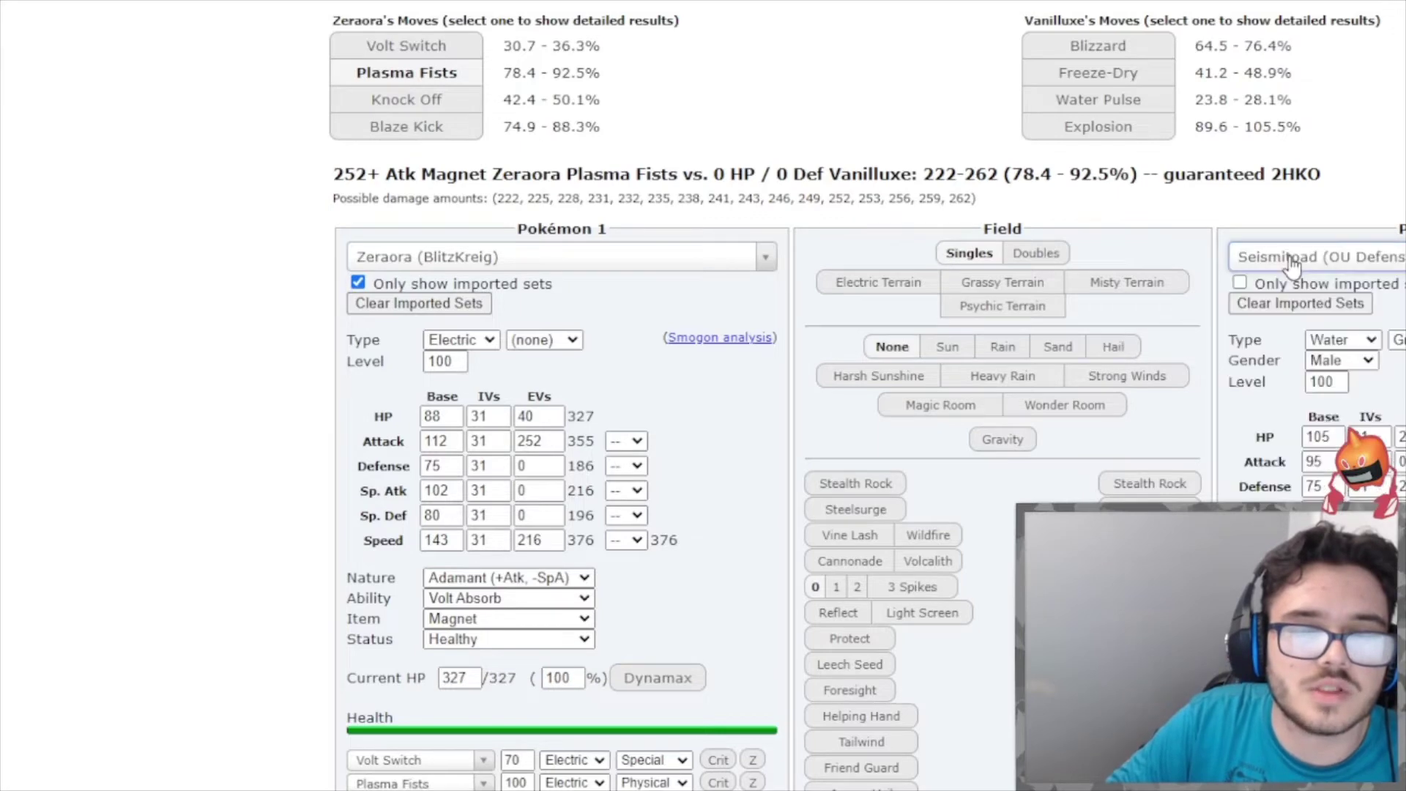
key("ctrl+Tab")
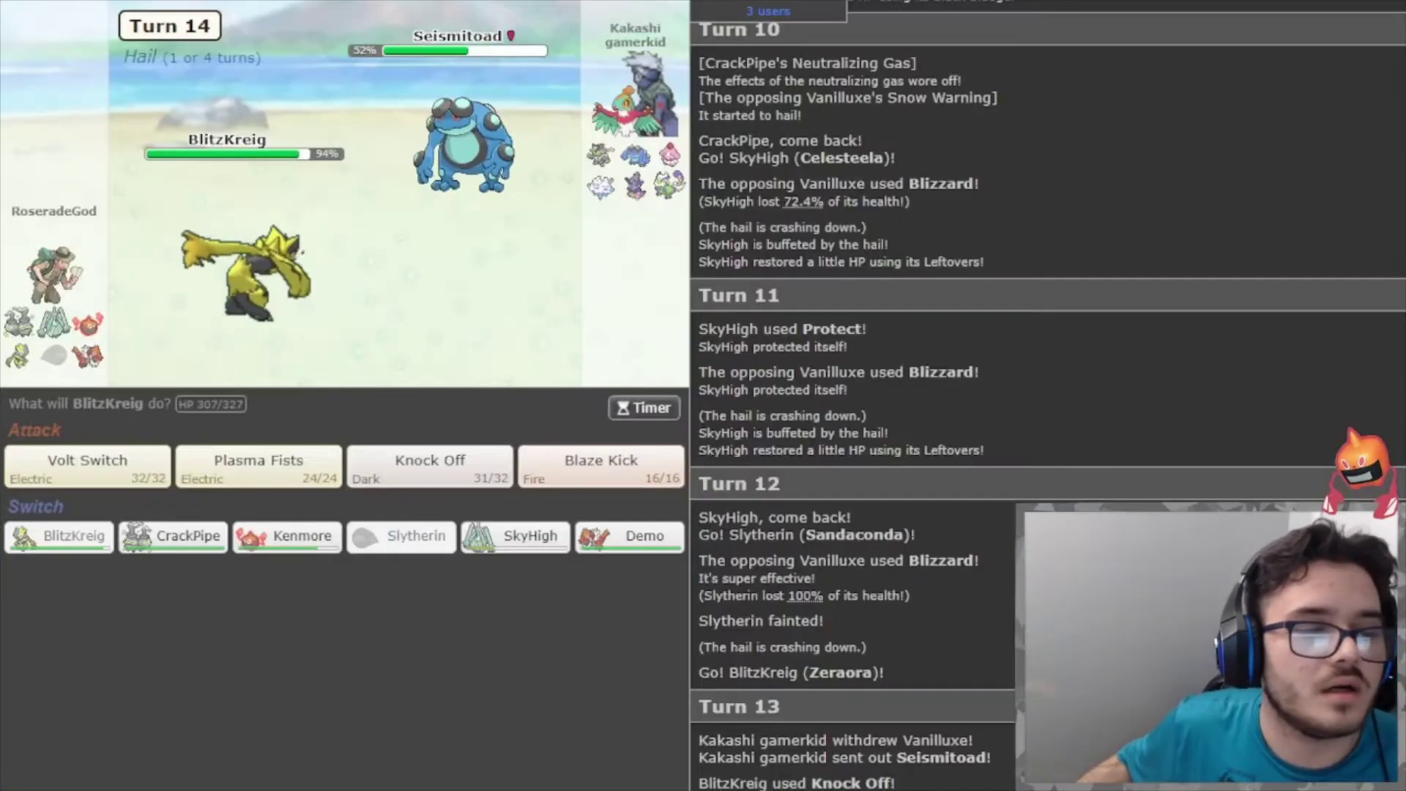
key("ctrl+Tab")
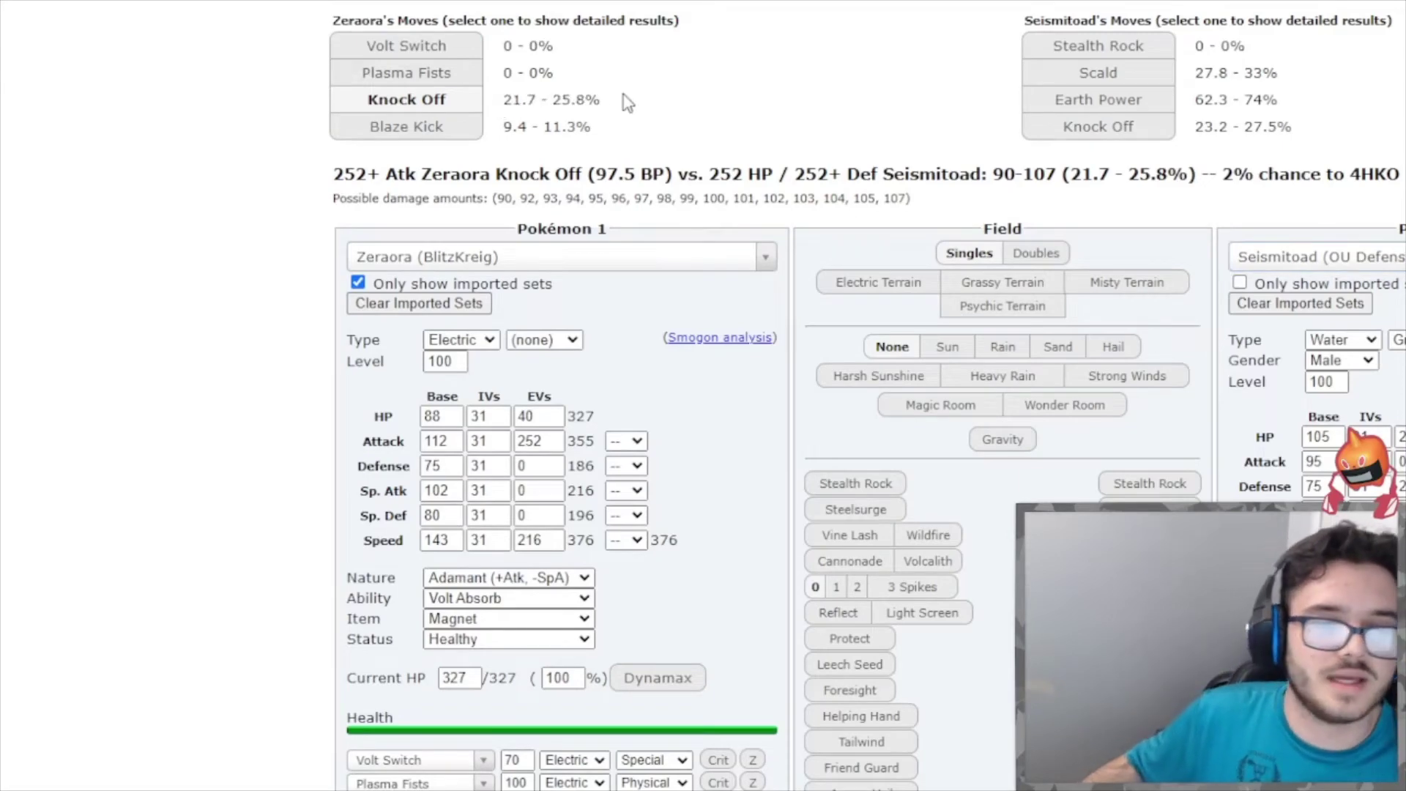
Check the opposing Vanilluxe's details in the battle, and select Tyrantrum (Demo) as Pokémon 1 in the damage calculator.
key("ctrl+Tab")
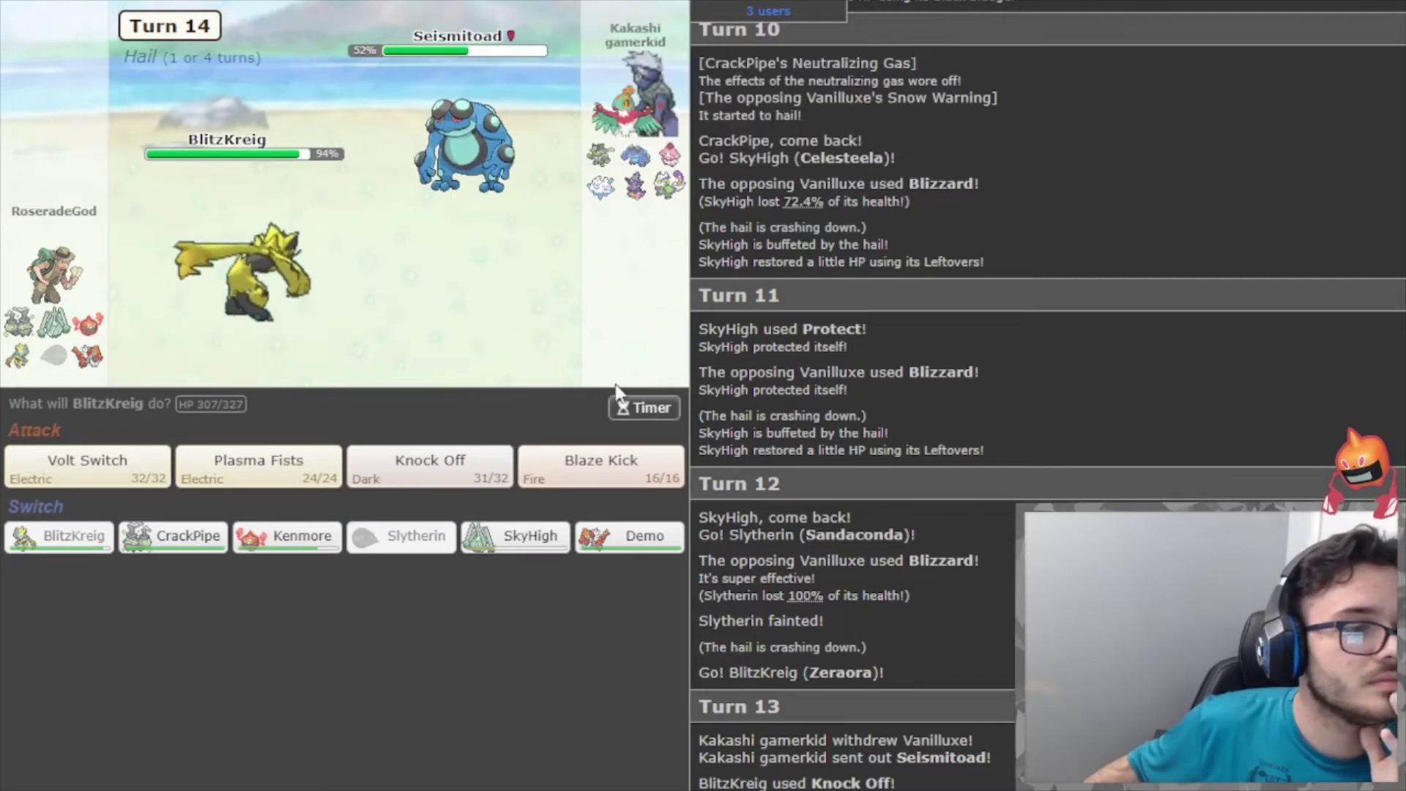
mouse_move(594, 201)
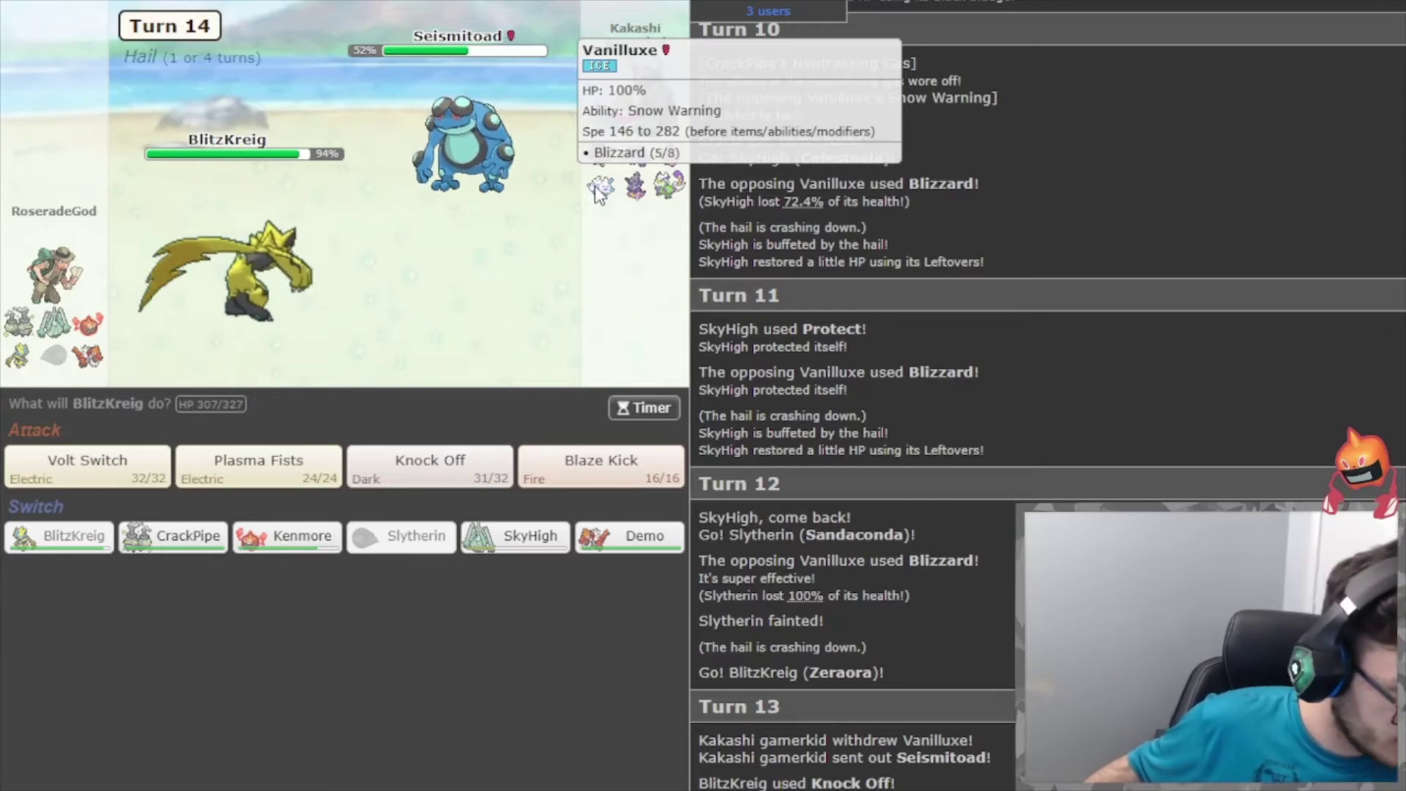
key("ctrl+Tab")
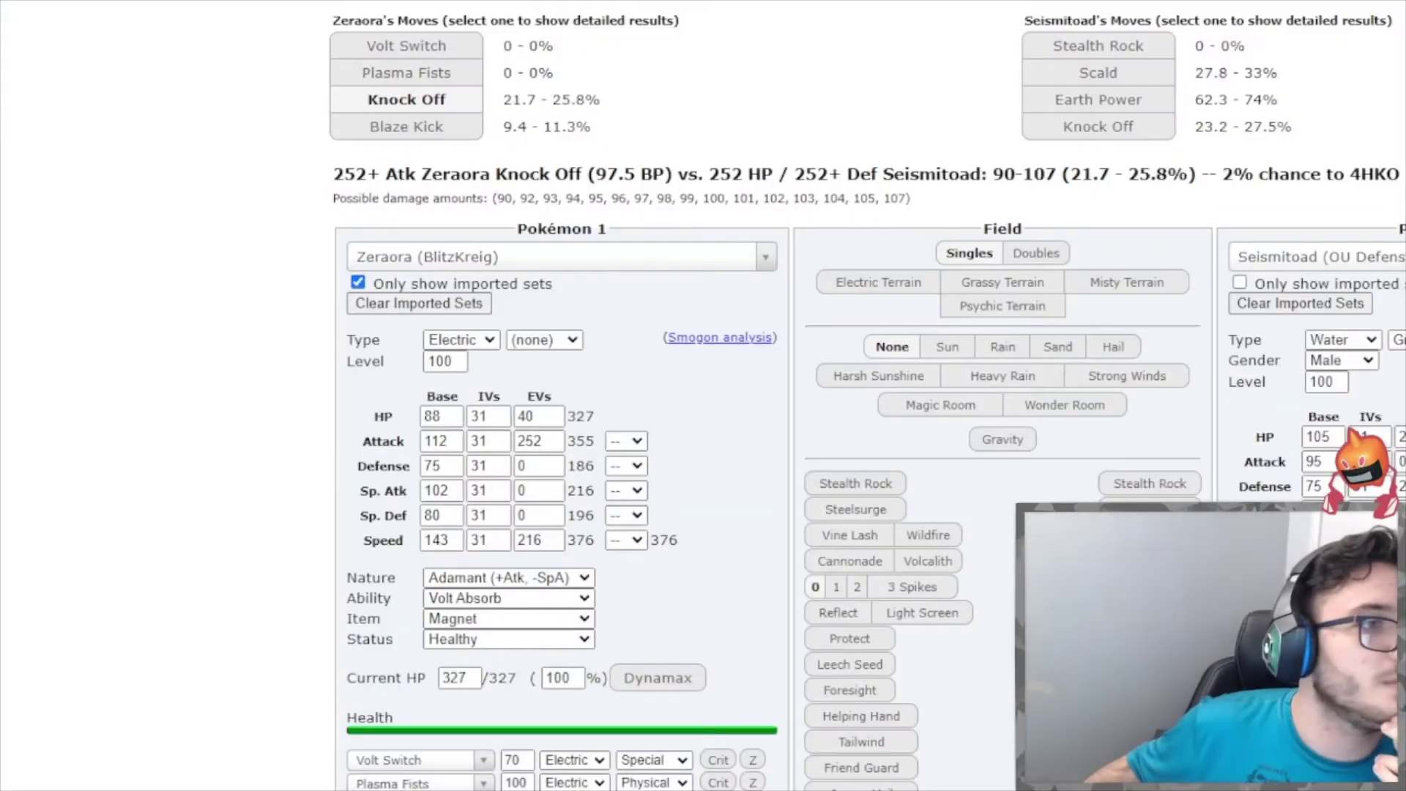
left_click(438, 256)
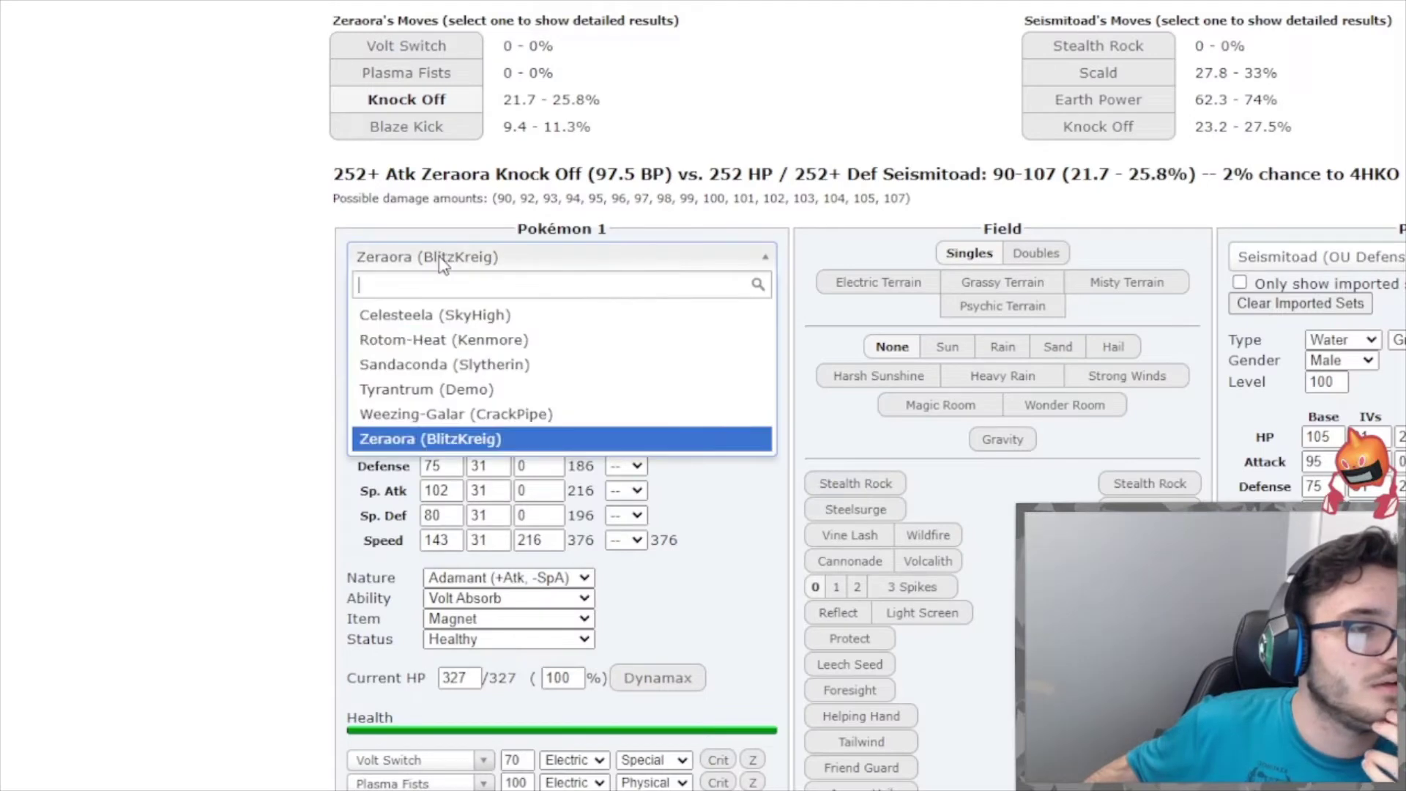
left_click(480, 386)
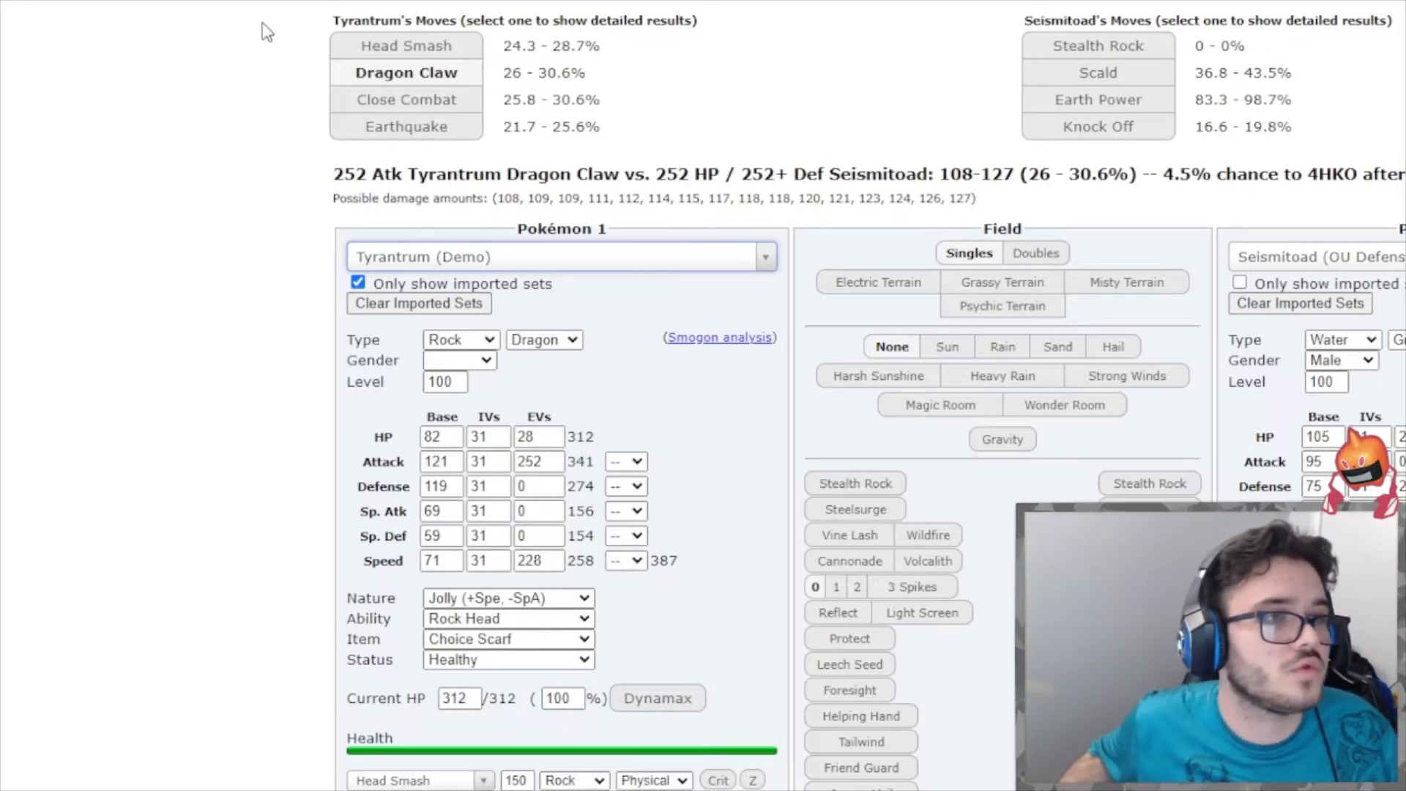
Return to the battle, review the opposing team, switch BlitzKreig out for Kenmore on turn 14, and skip to the end.
key("alt+Tab")
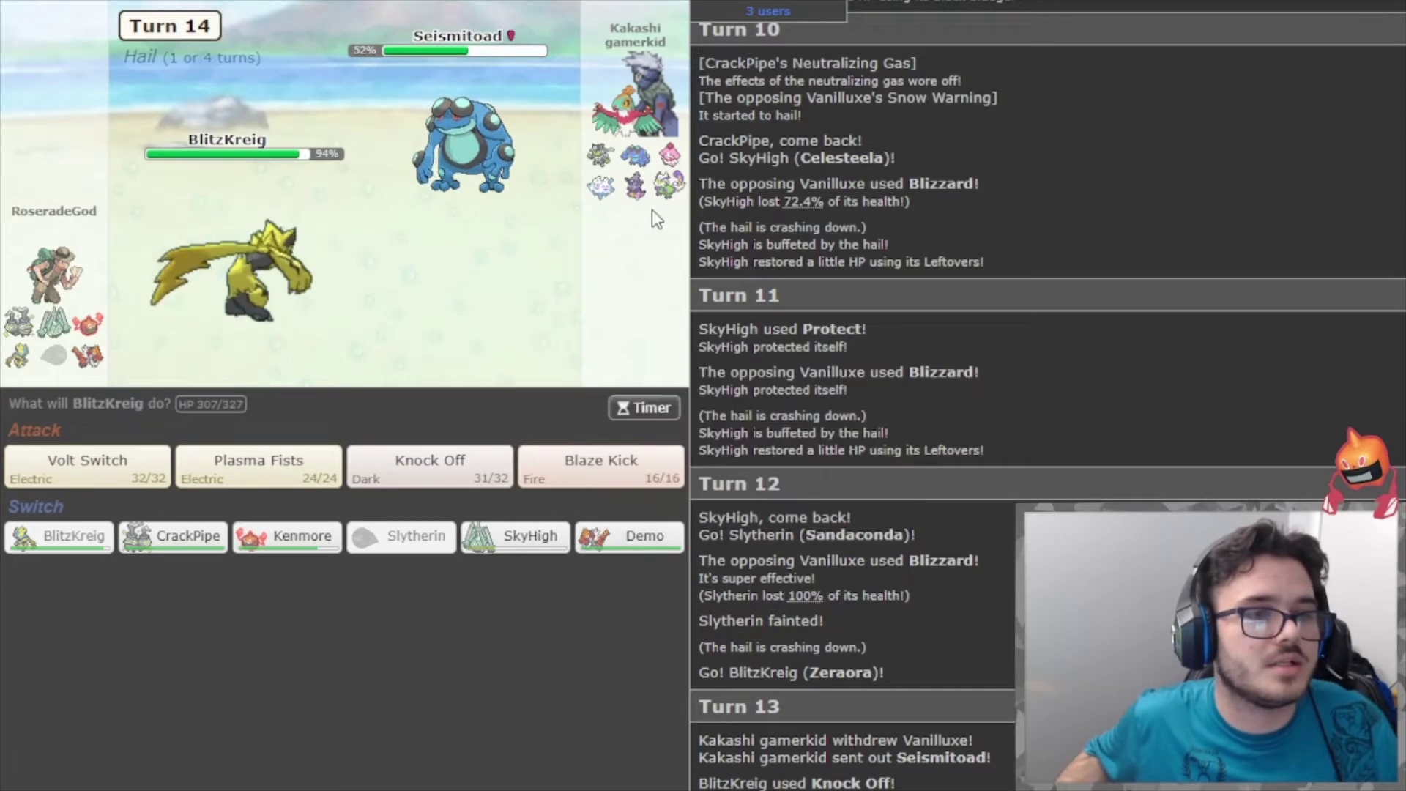
mouse_move(668, 180)
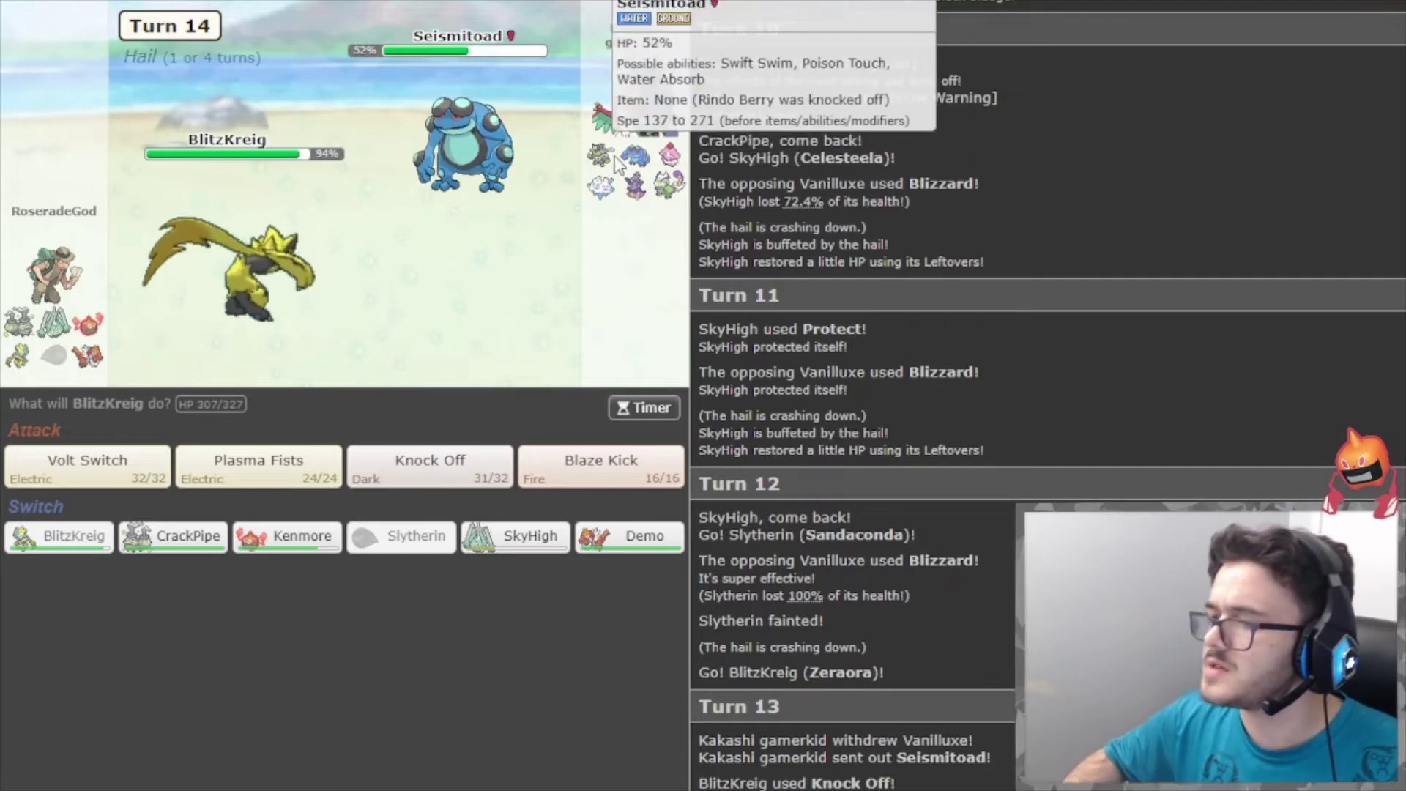
mouse_move(601, 153)
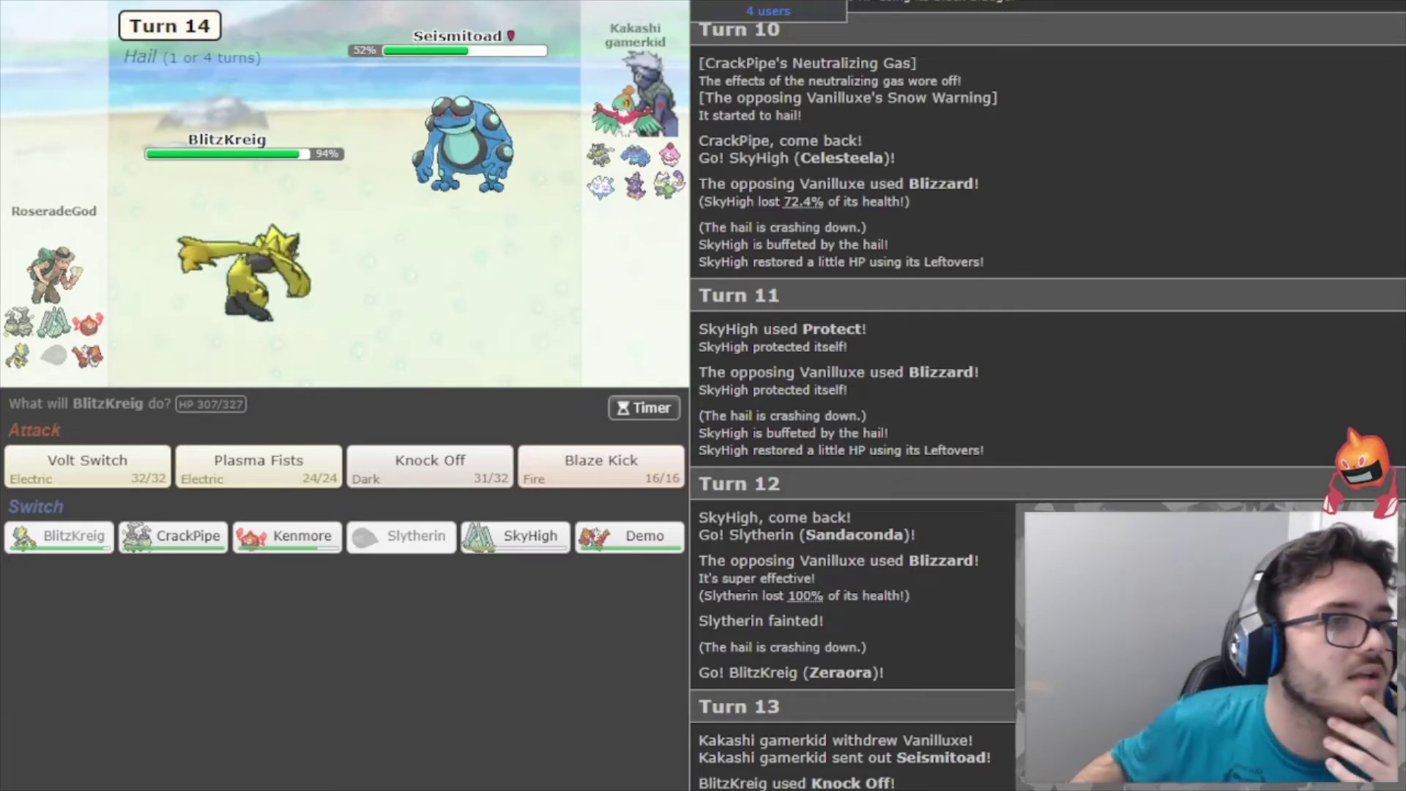
left_click(333, 529)
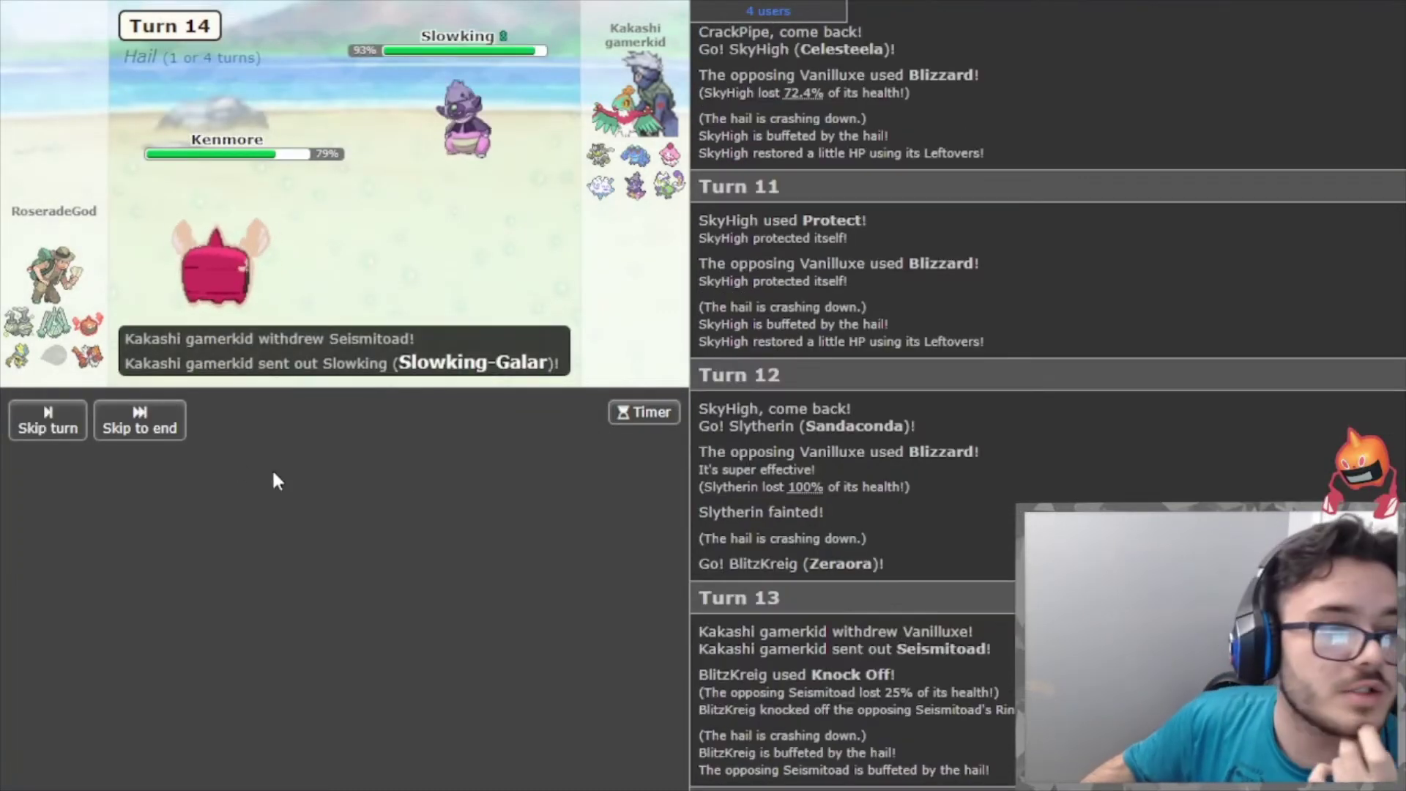
left_click(181, 416)
Use Kenmore's Volt Switch on turn 15 to bring in SkyHigh, and send out BlitzKreig after SkyHigh faints.
mouse_move(416, 218)
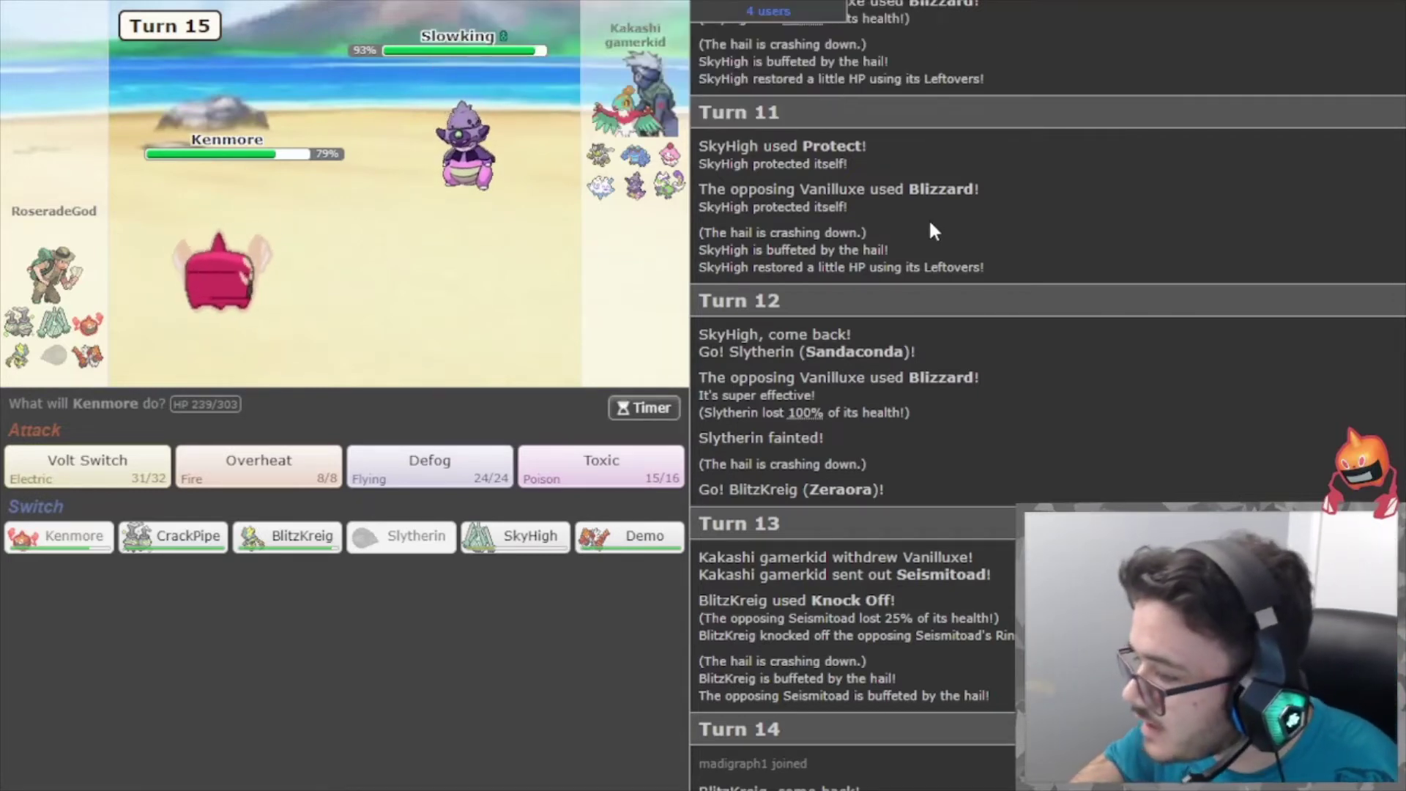
left_click(106, 494)
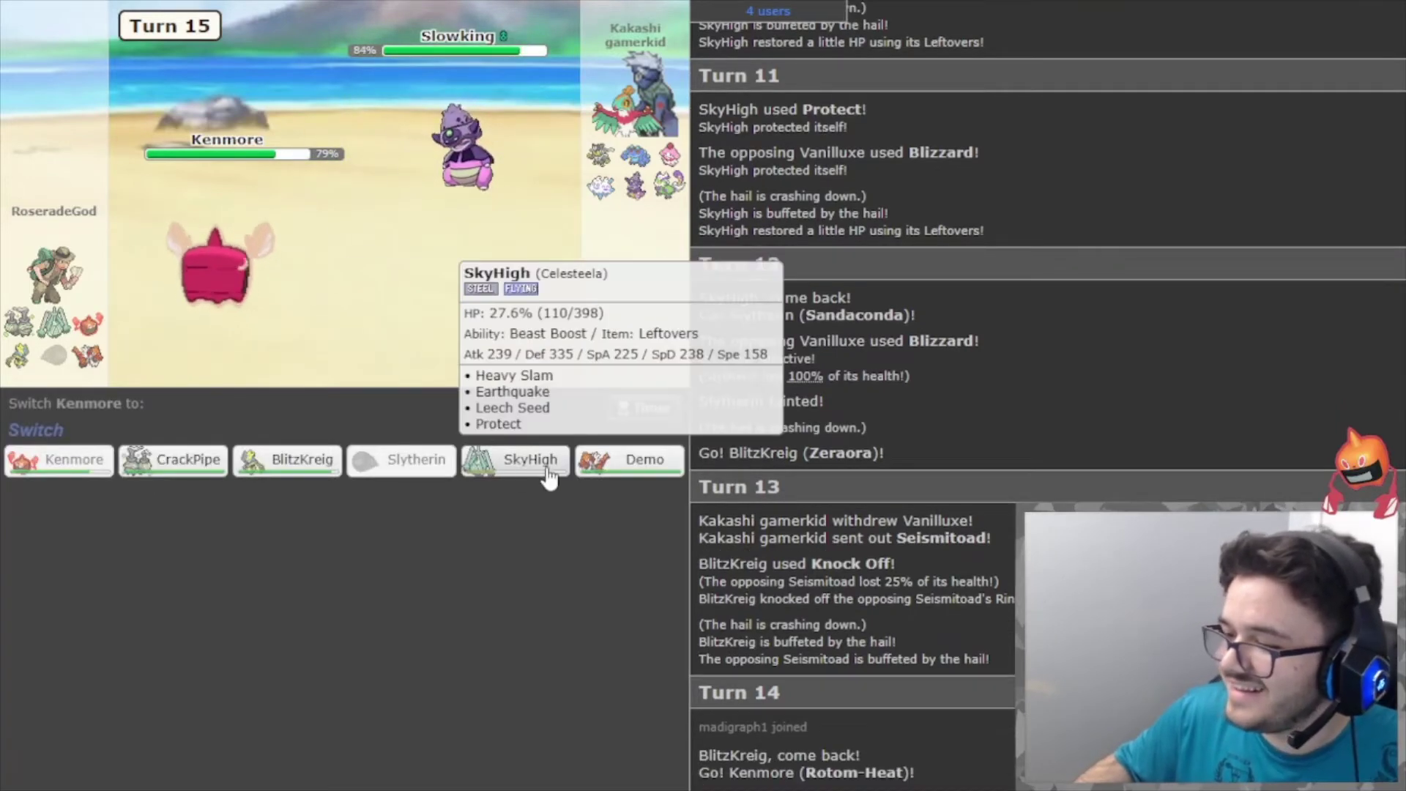
left_click(551, 468)
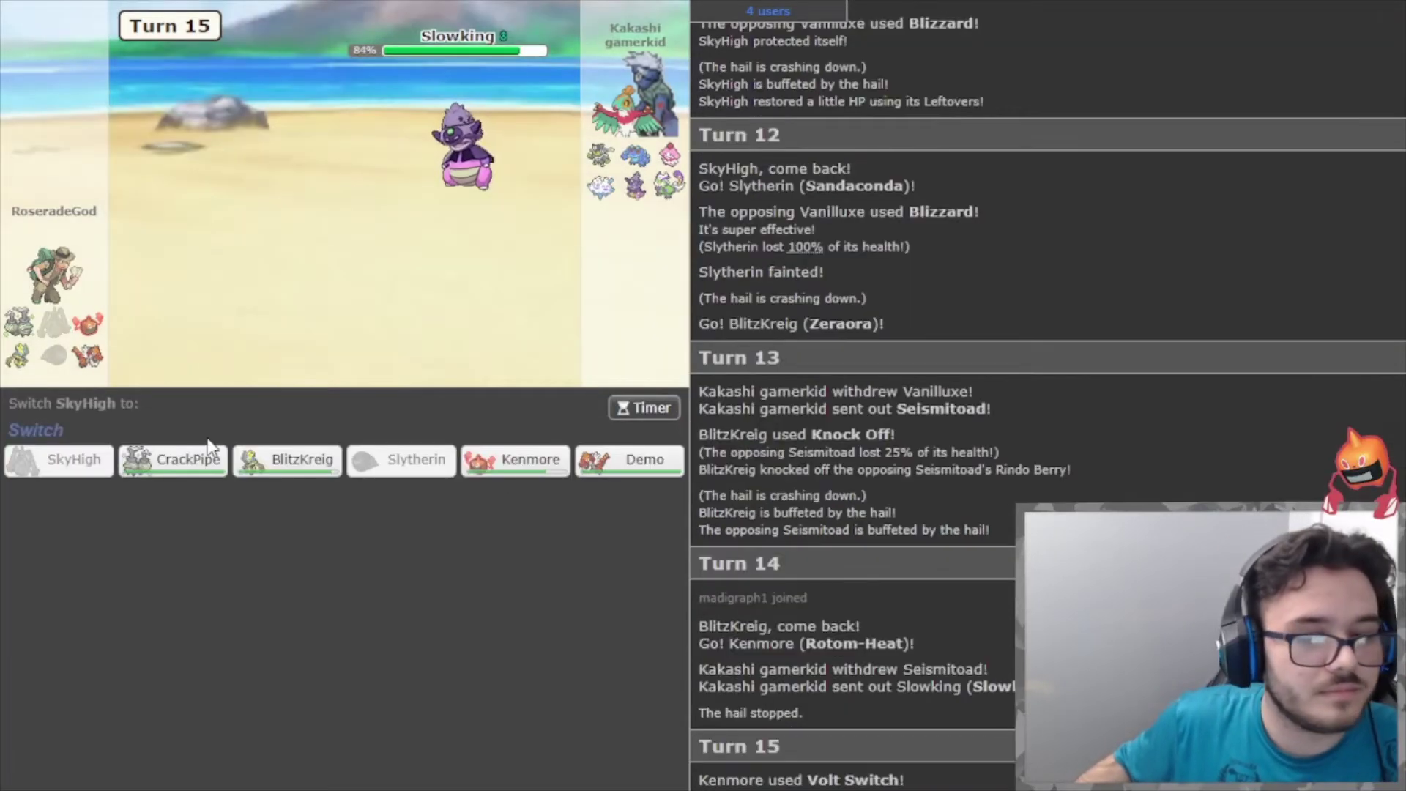
mouse_move(625, 455)
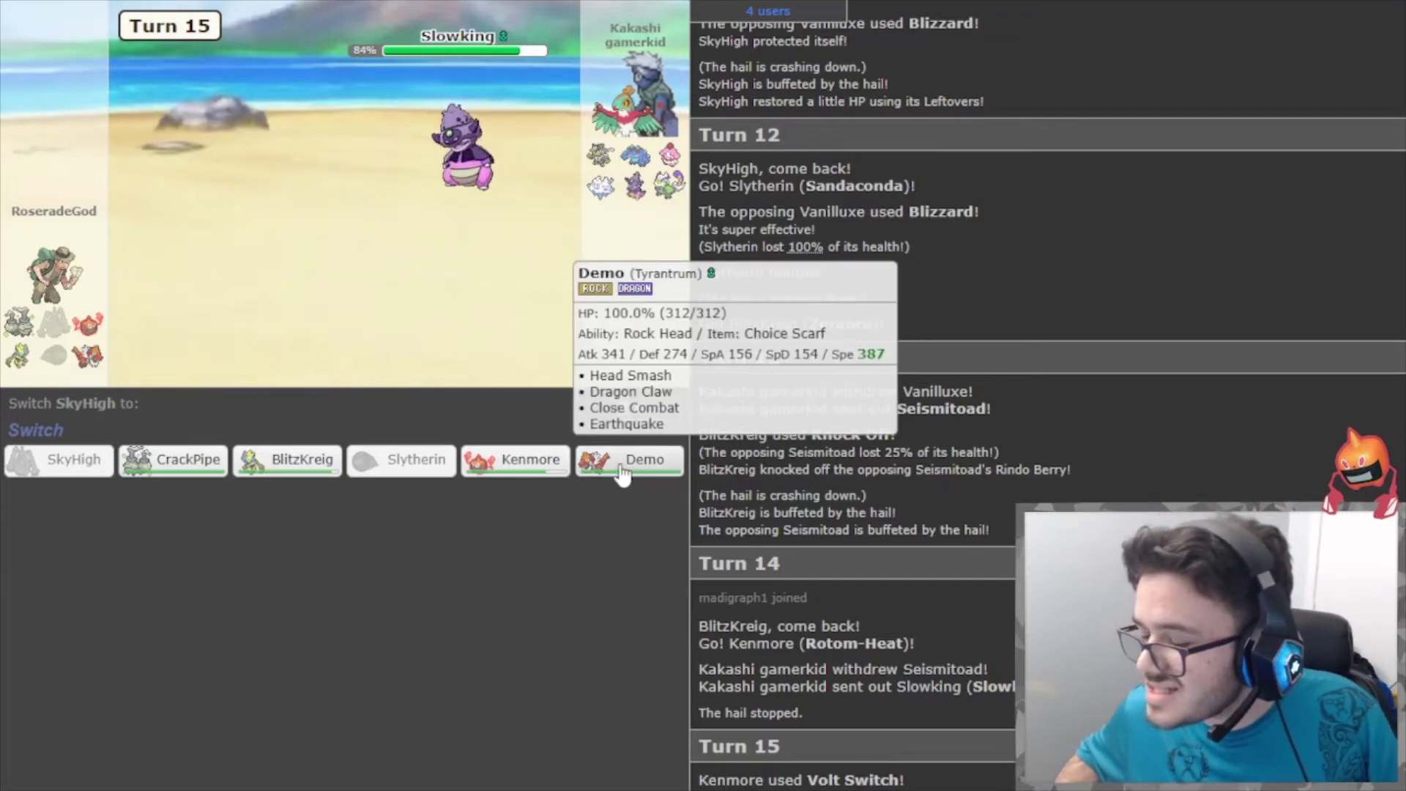
left_click(273, 468)
mouse_move(226, 354)
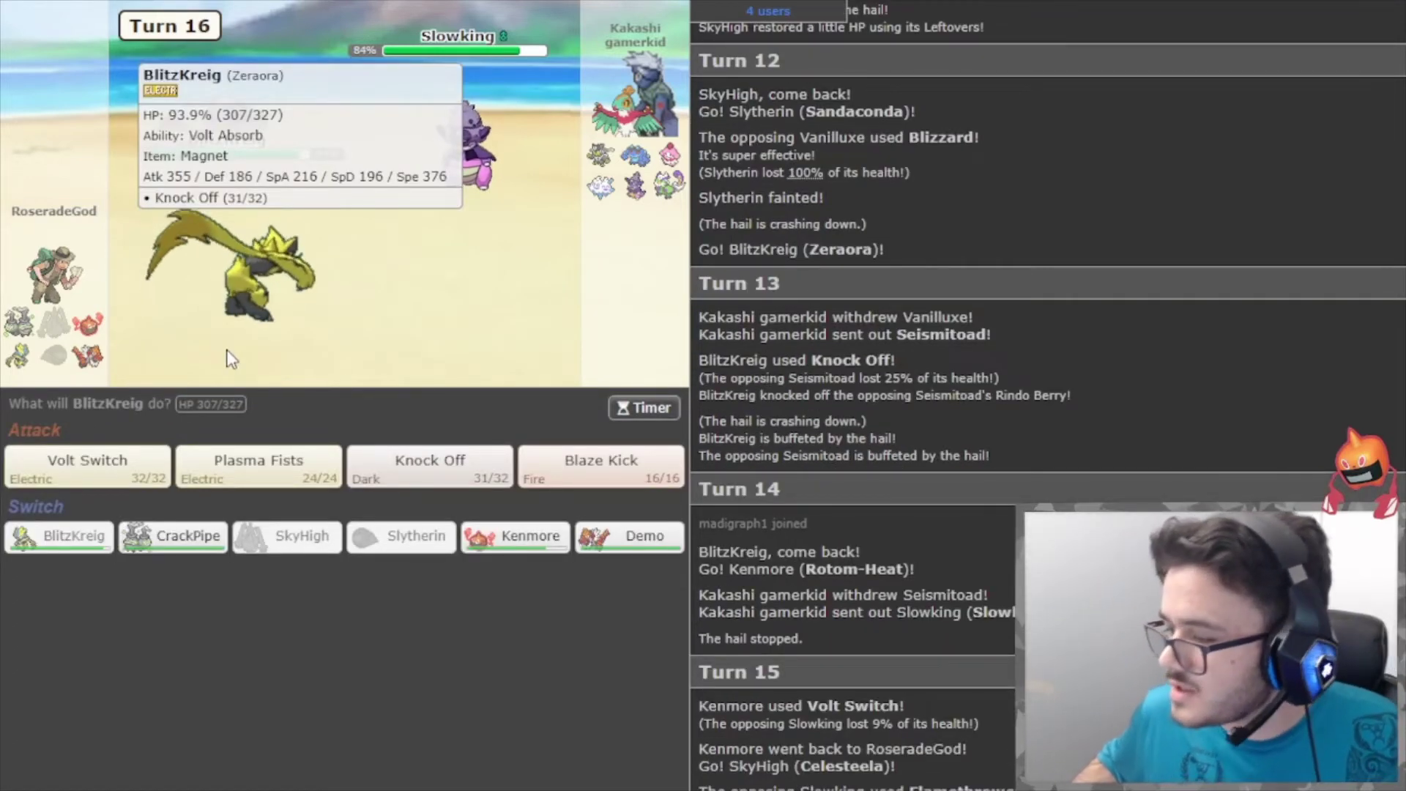
mouse_move(621, 157)
left_click(469, 465)
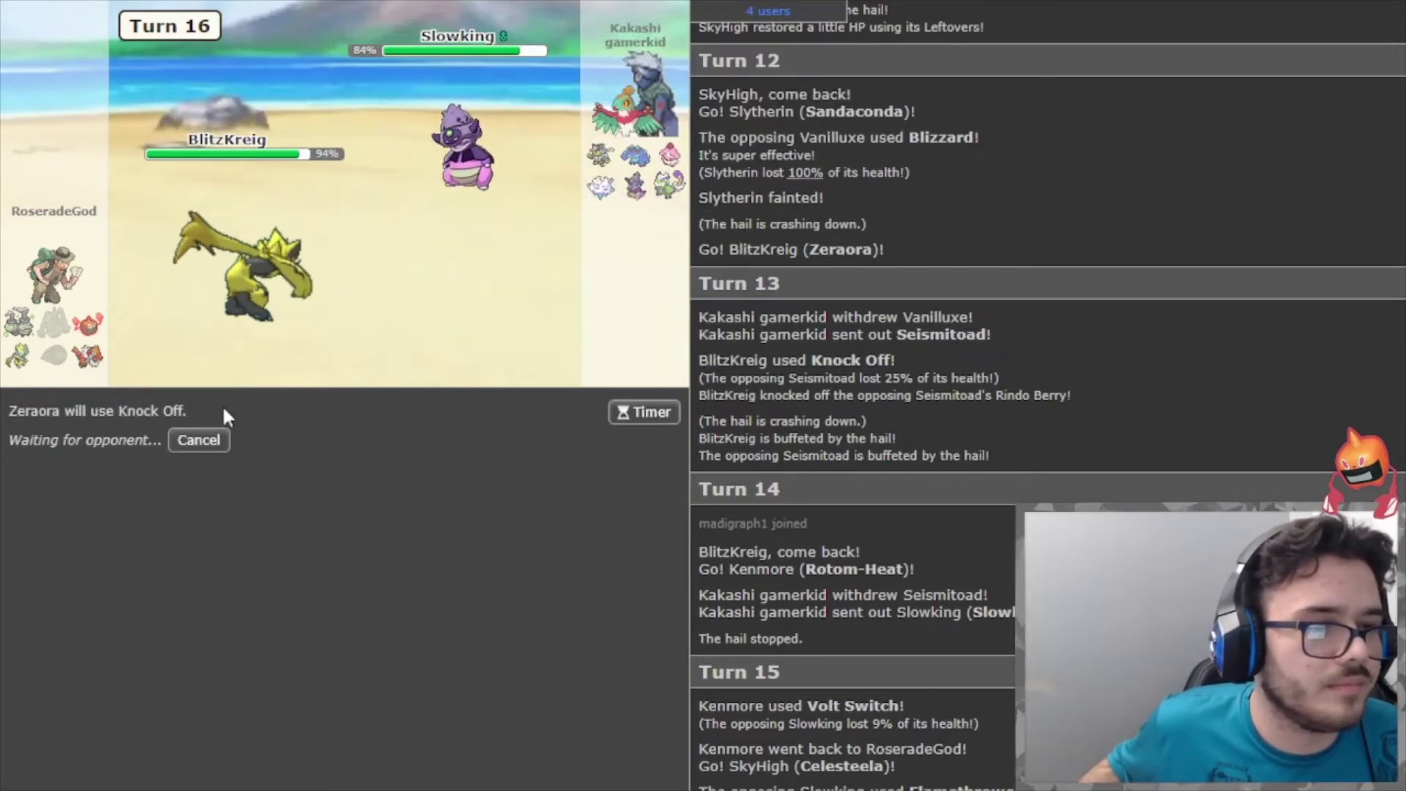
left_click(199, 440)
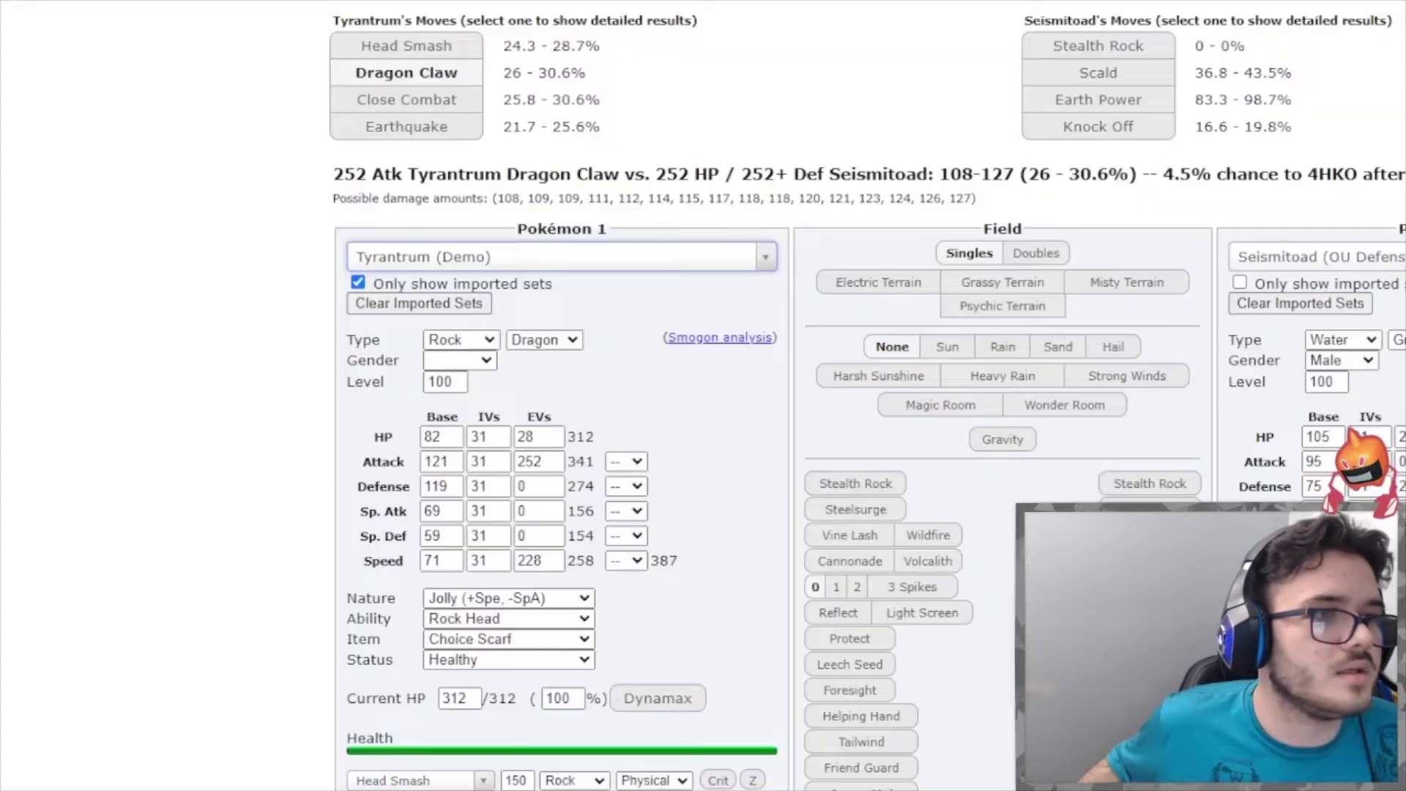
In the damage calculator, select Zeraora (BlitzKreig) as Pokémon 1 and the Slowking-Galar OU set as Pokémon 2.
left_click(685, 257)
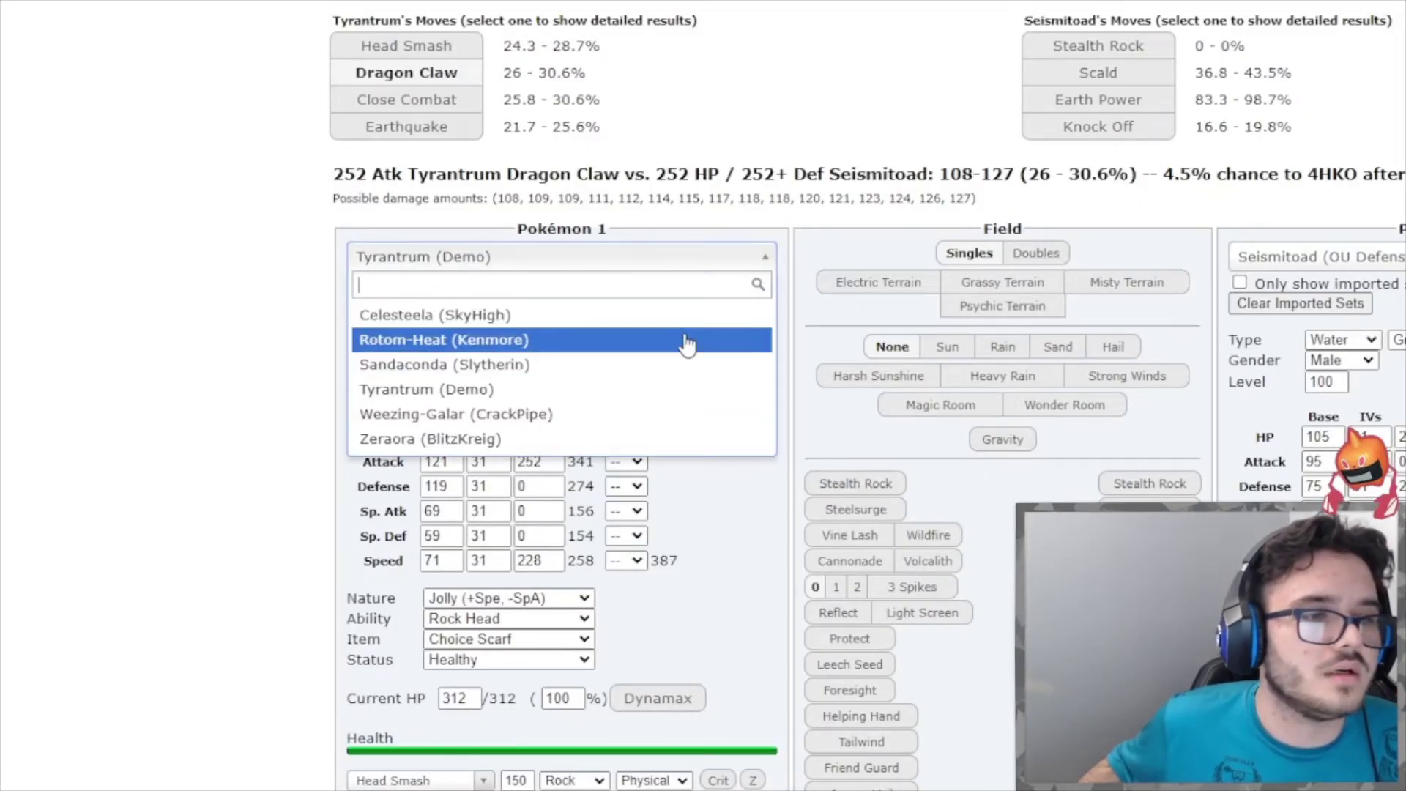
left_click(633, 438)
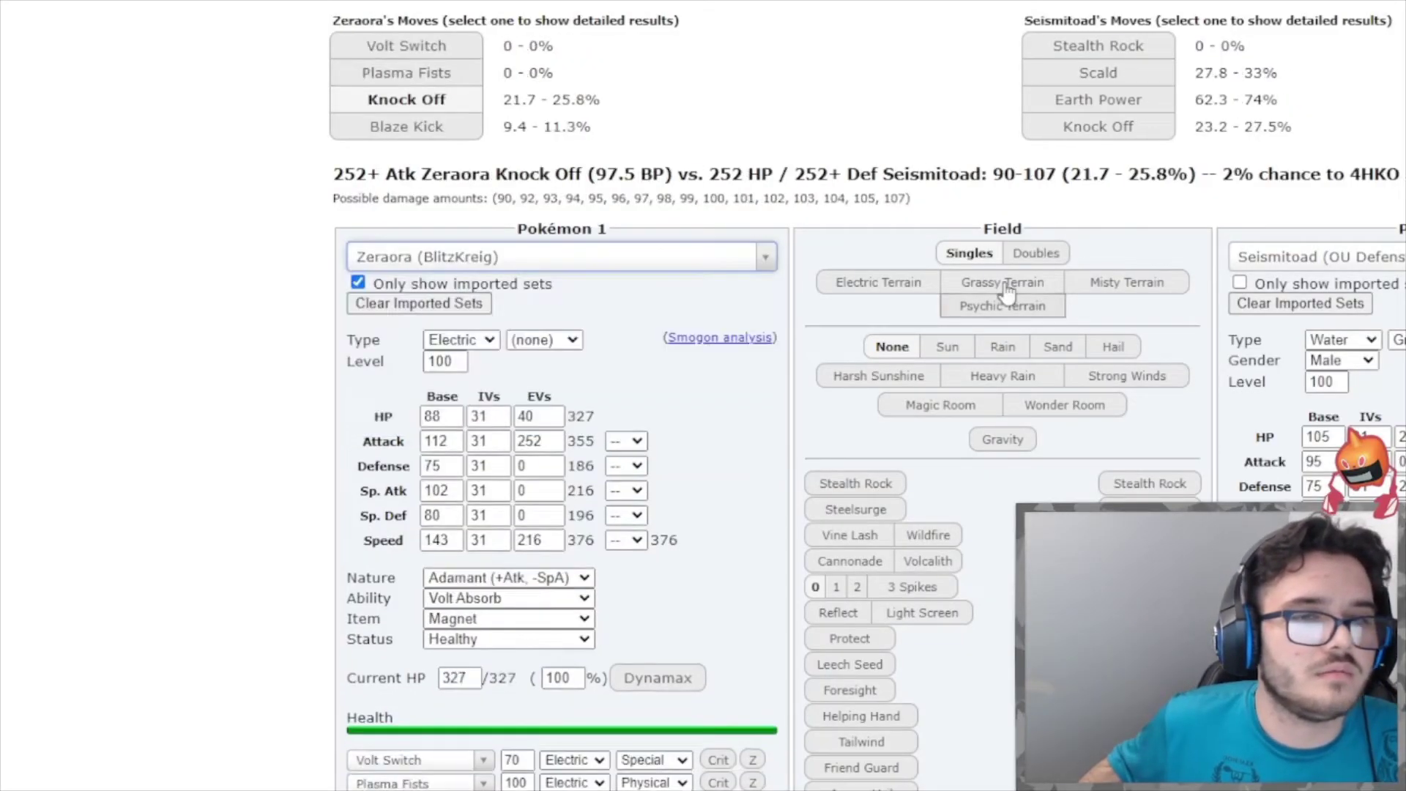
left_click(1256, 265)
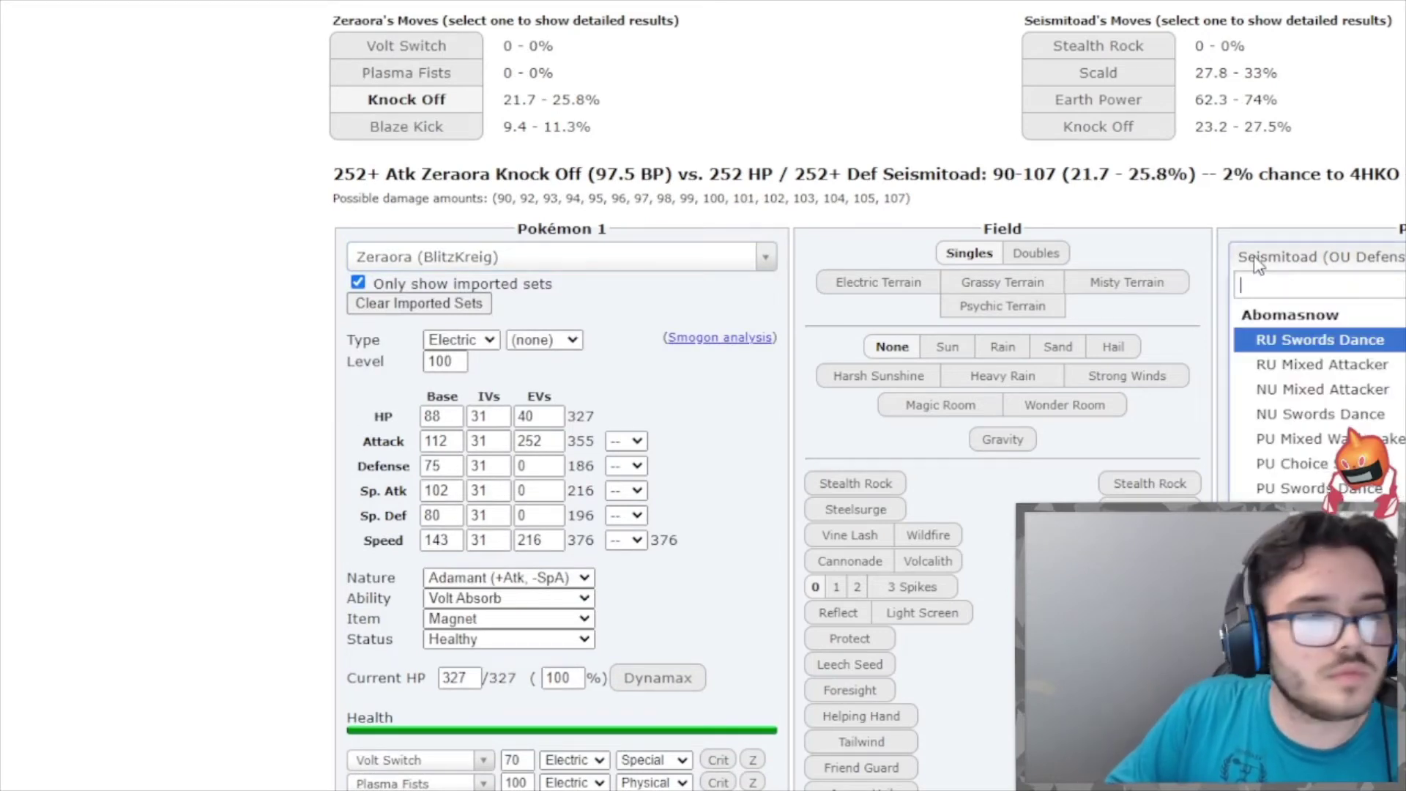
type("slowk")
key("Down")
key("Down")
key("Return")
Return to the battle, use BlitzKreig's Knock Off on Slowking for turn 16, and skip to the end of the turn.
key("alt+Tab")
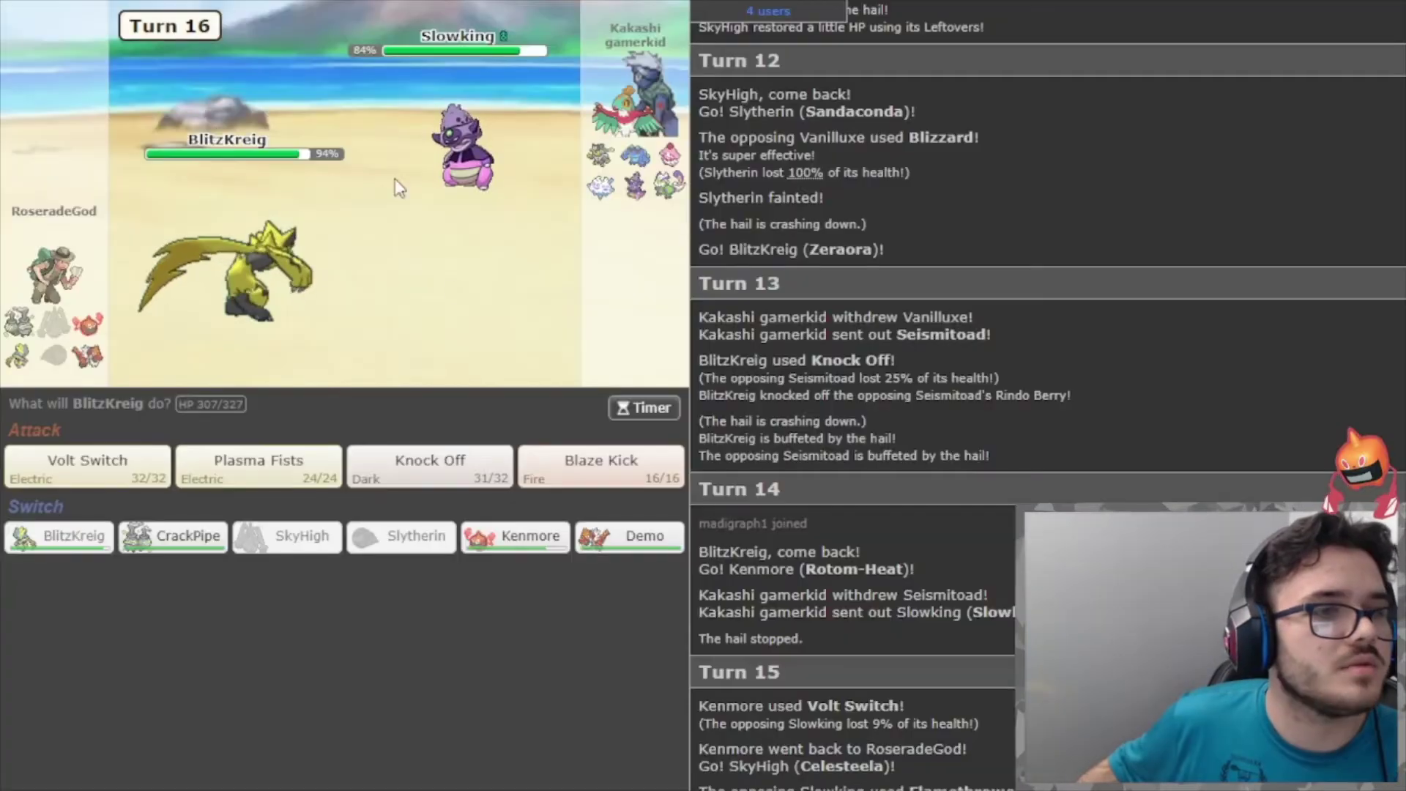
left_click(408, 448)
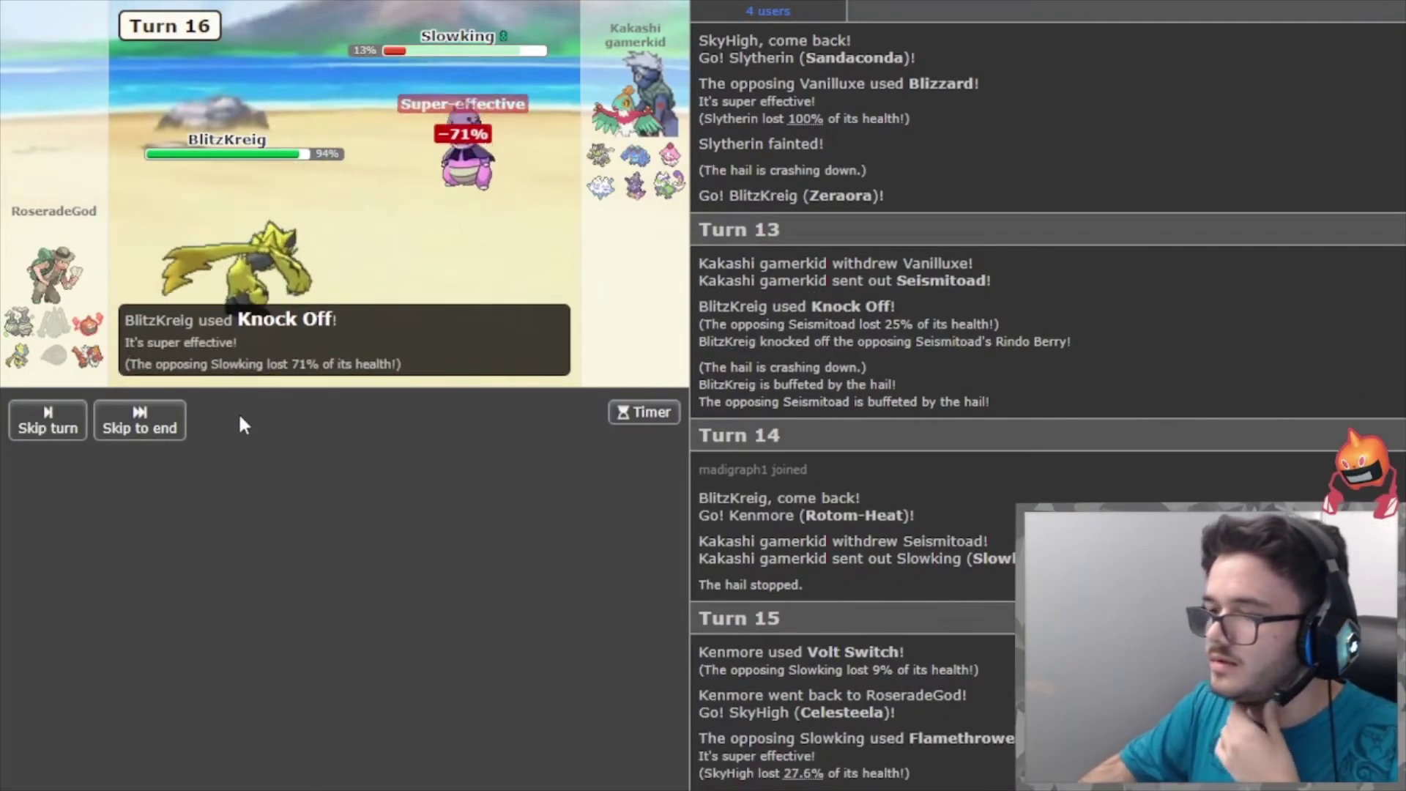
left_click(173, 419)
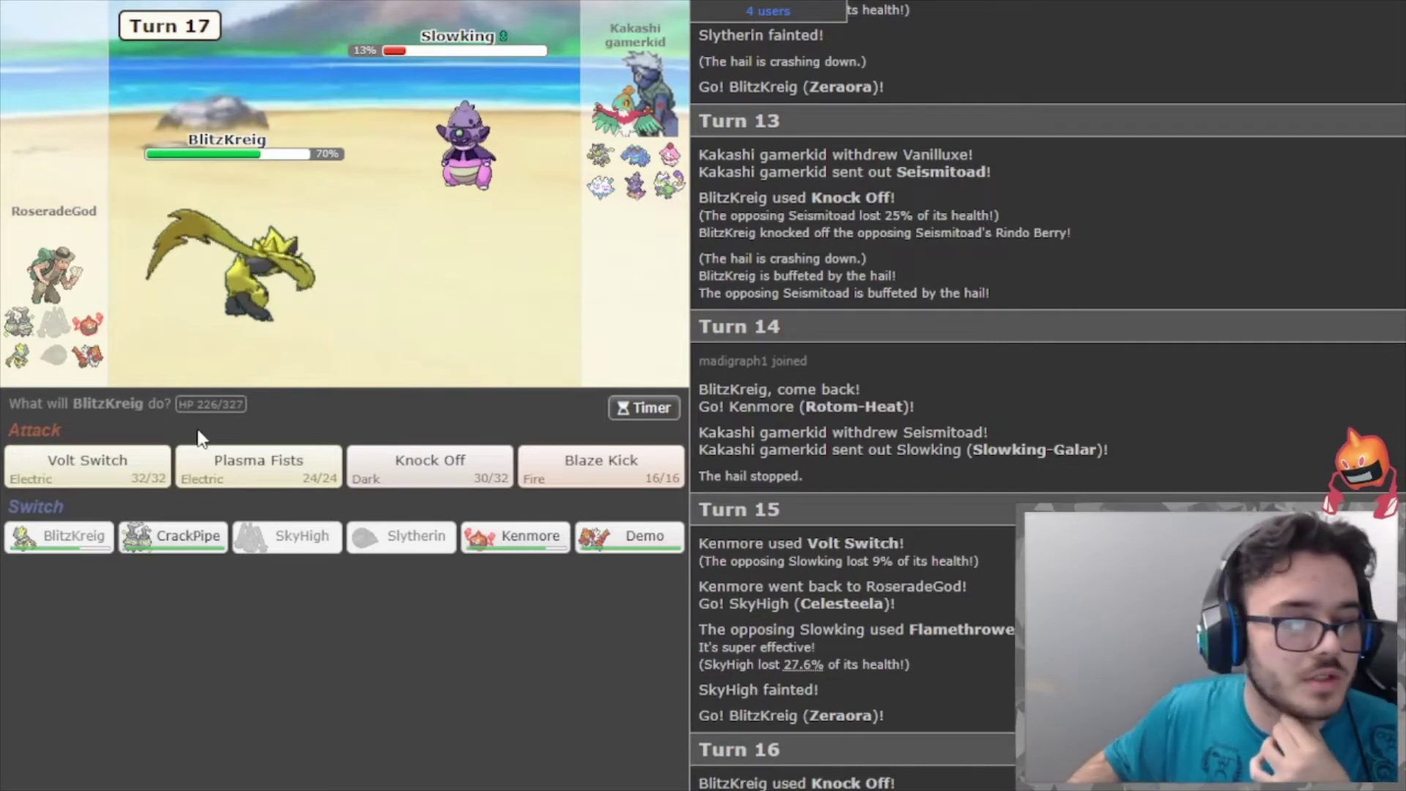
Check the opposing Slowking's details, use Knock Off again on turn 17, and skip to the end of the turn.
mouse_move(514, 167)
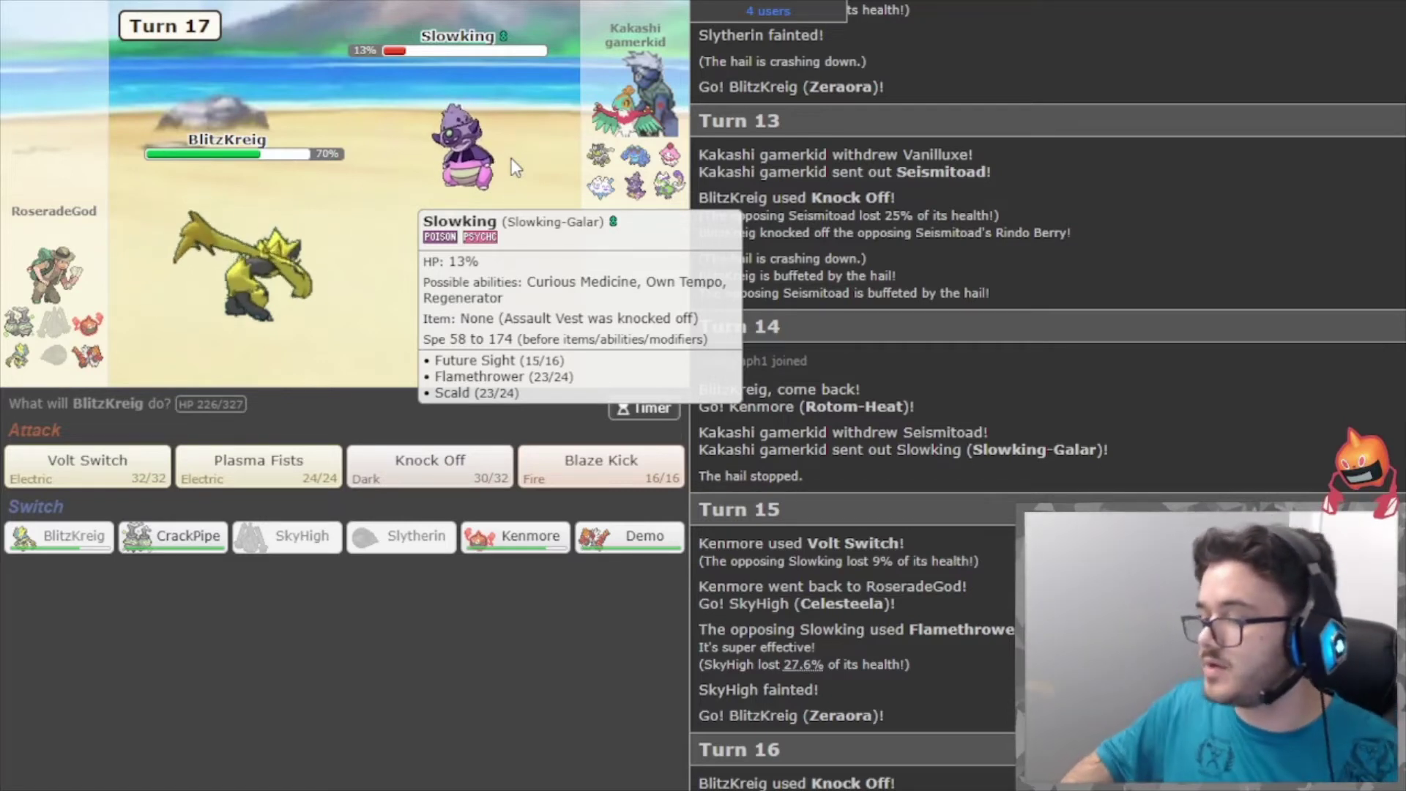
mouse_move(485, 480)
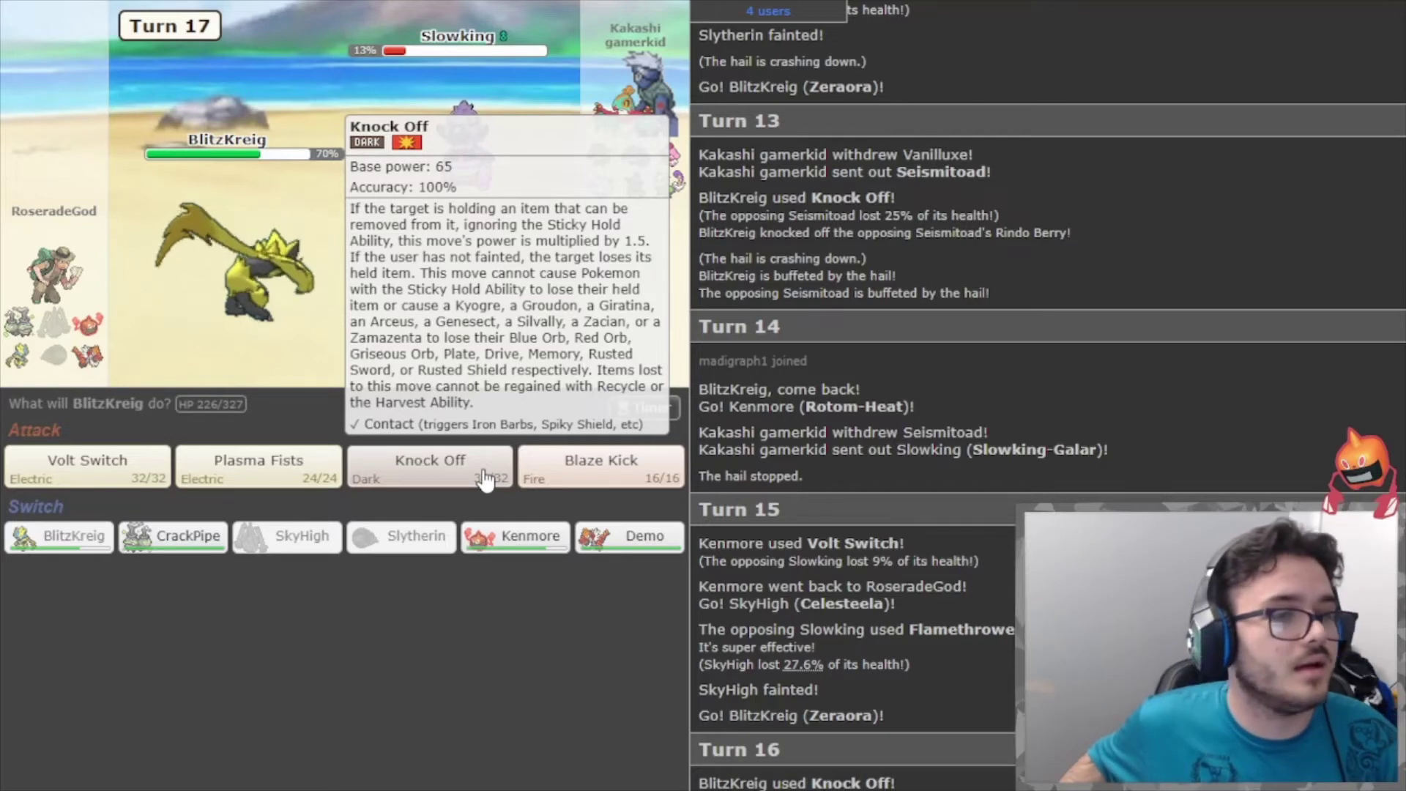
left_click(484, 478)
left_click(176, 425)
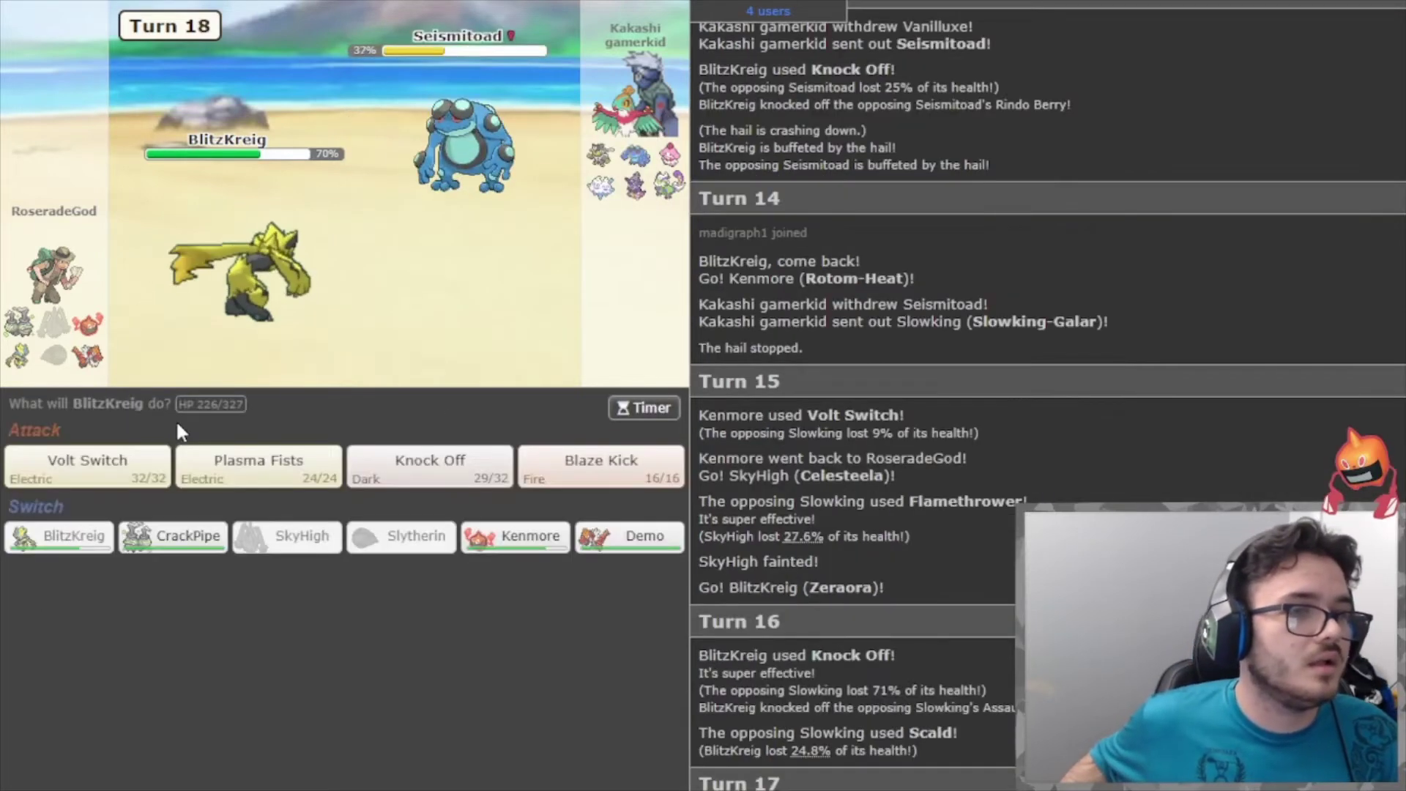
Switch BlitzKreig out for Kenmore on turn 18 and use Defog on turn 19, skipping to the end of each turn.
mouse_move(474, 192)
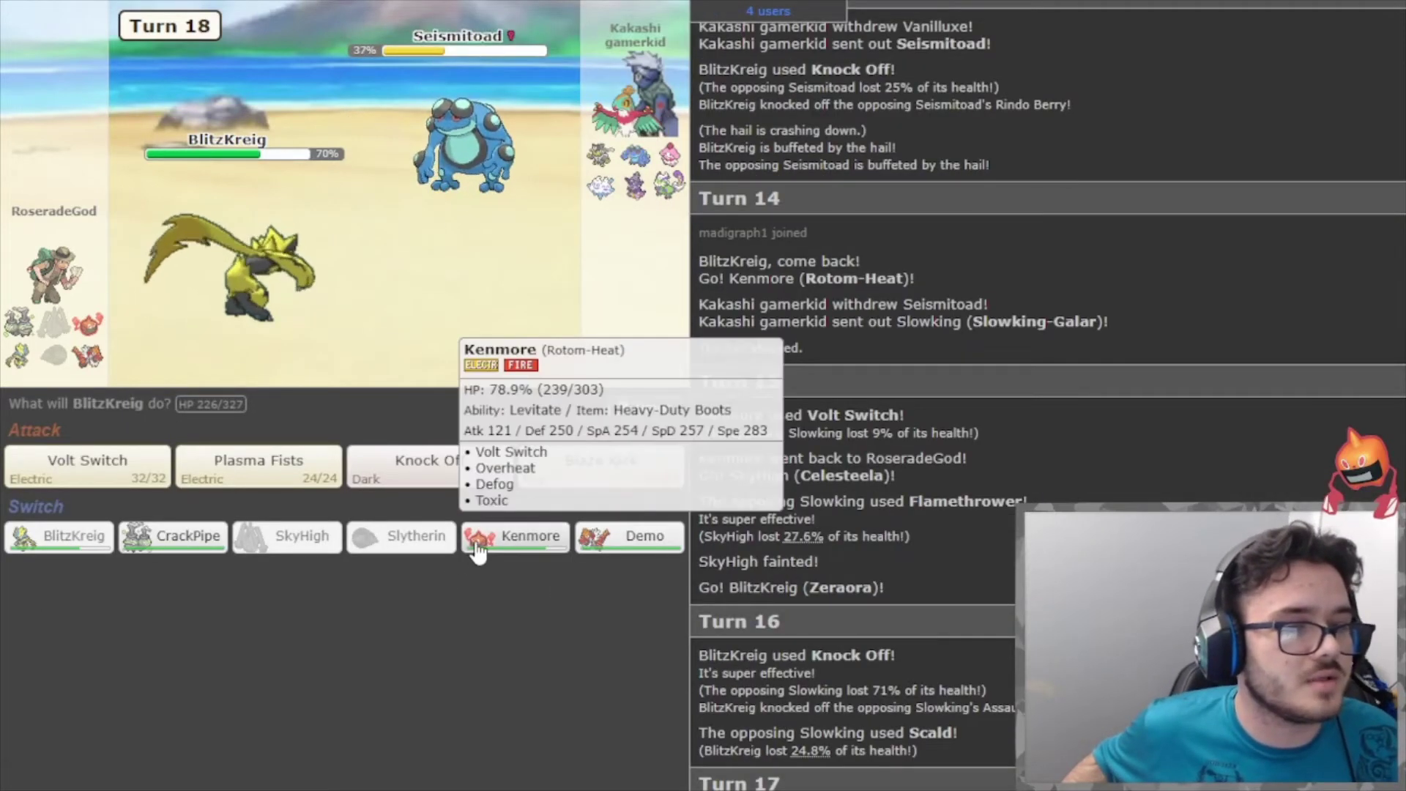
left_click(516, 538)
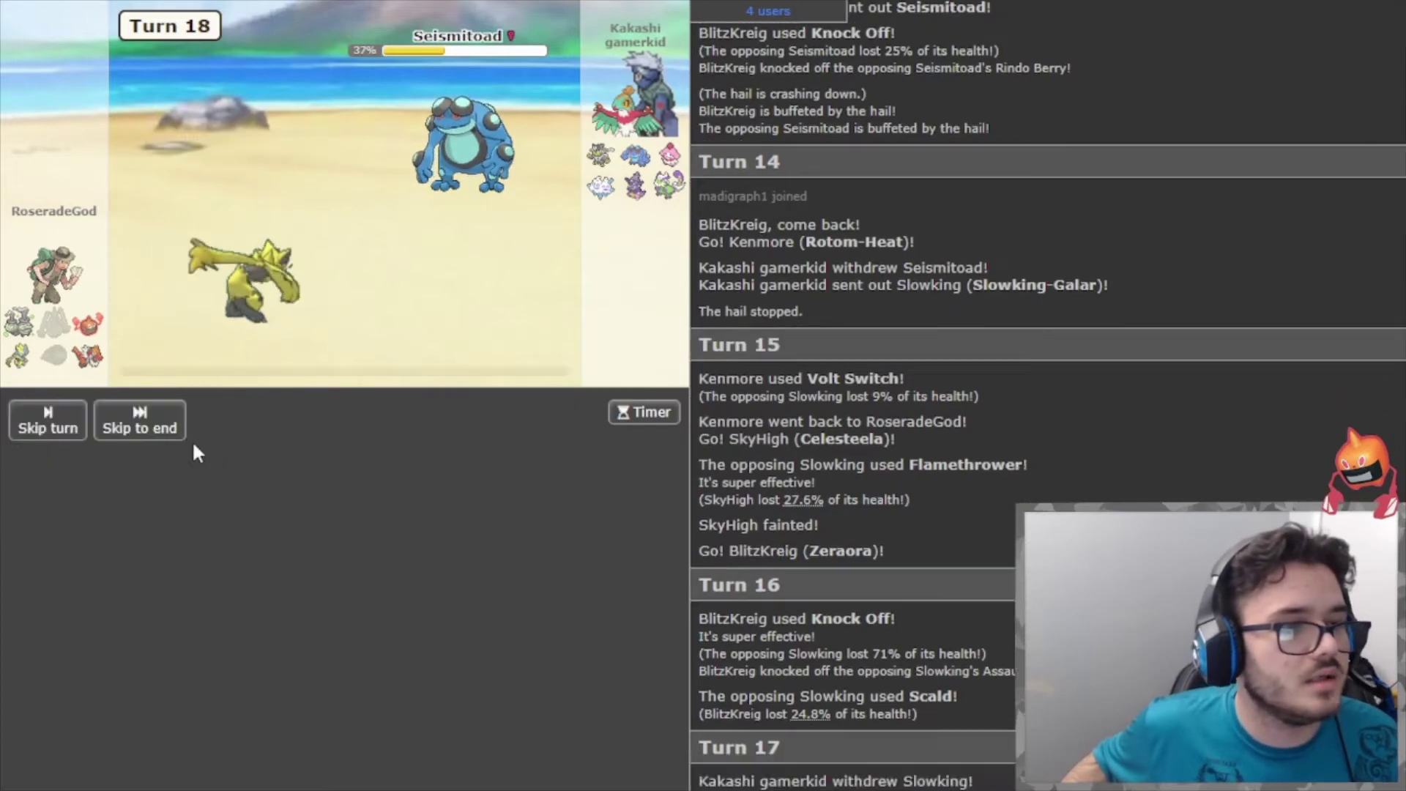
left_click(173, 438)
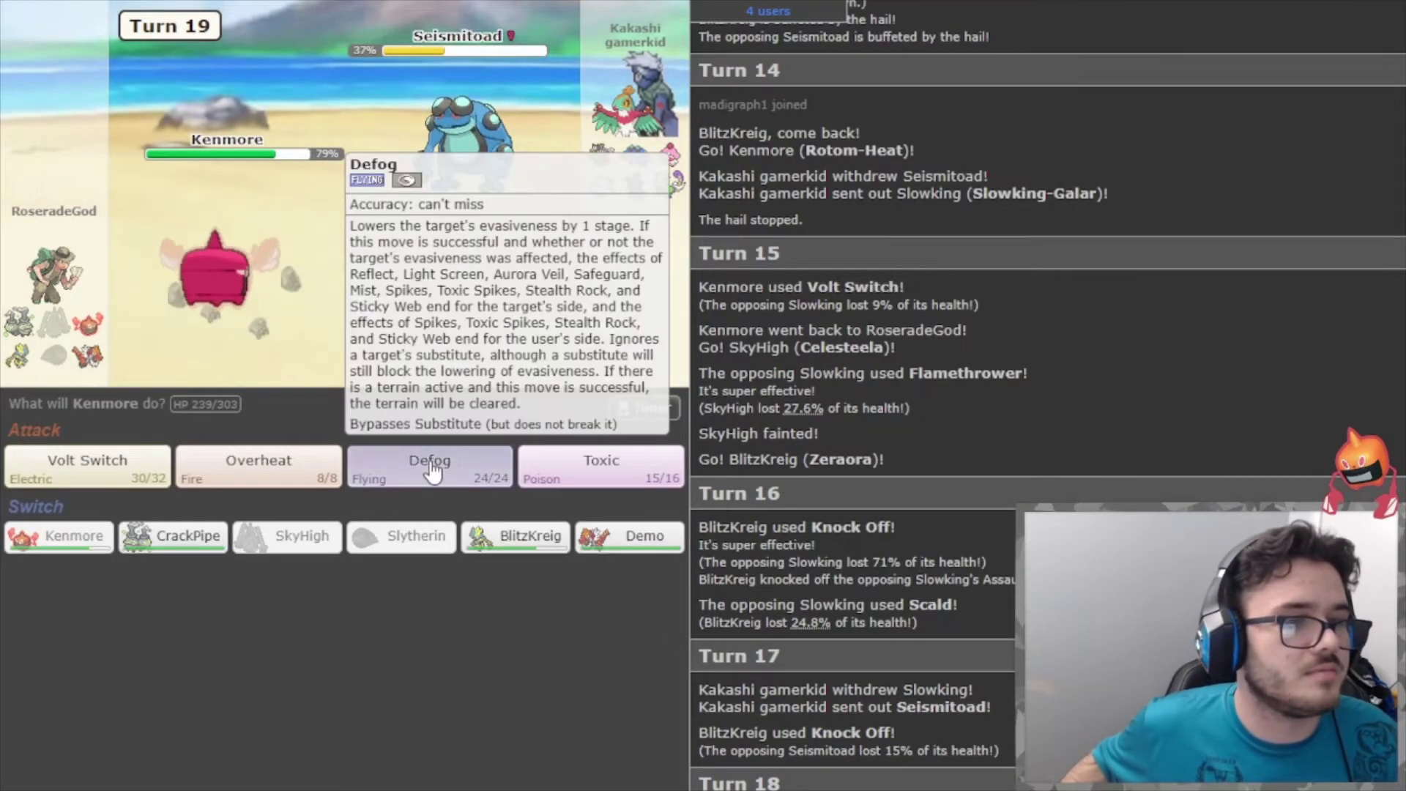
left_click(430, 466)
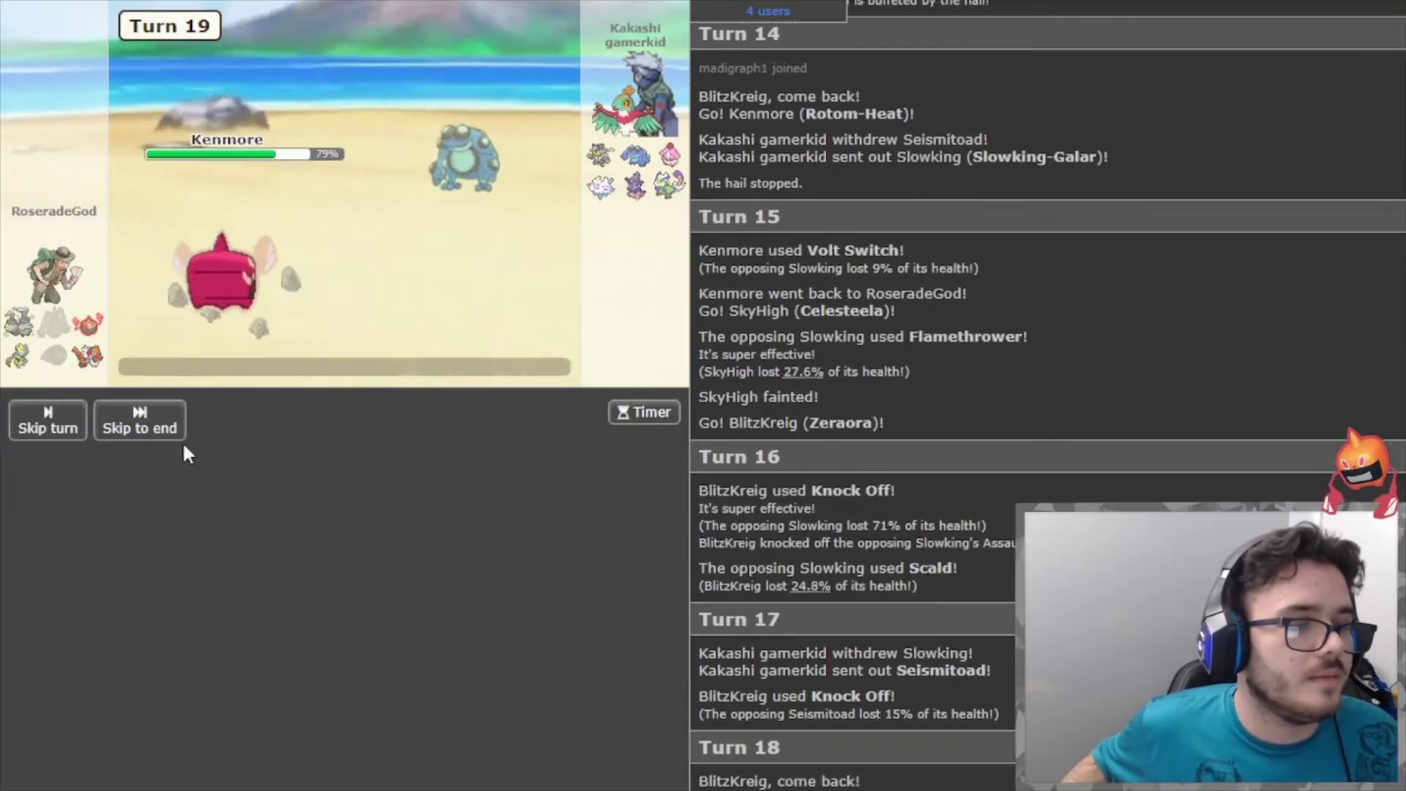
left_click(145, 427)
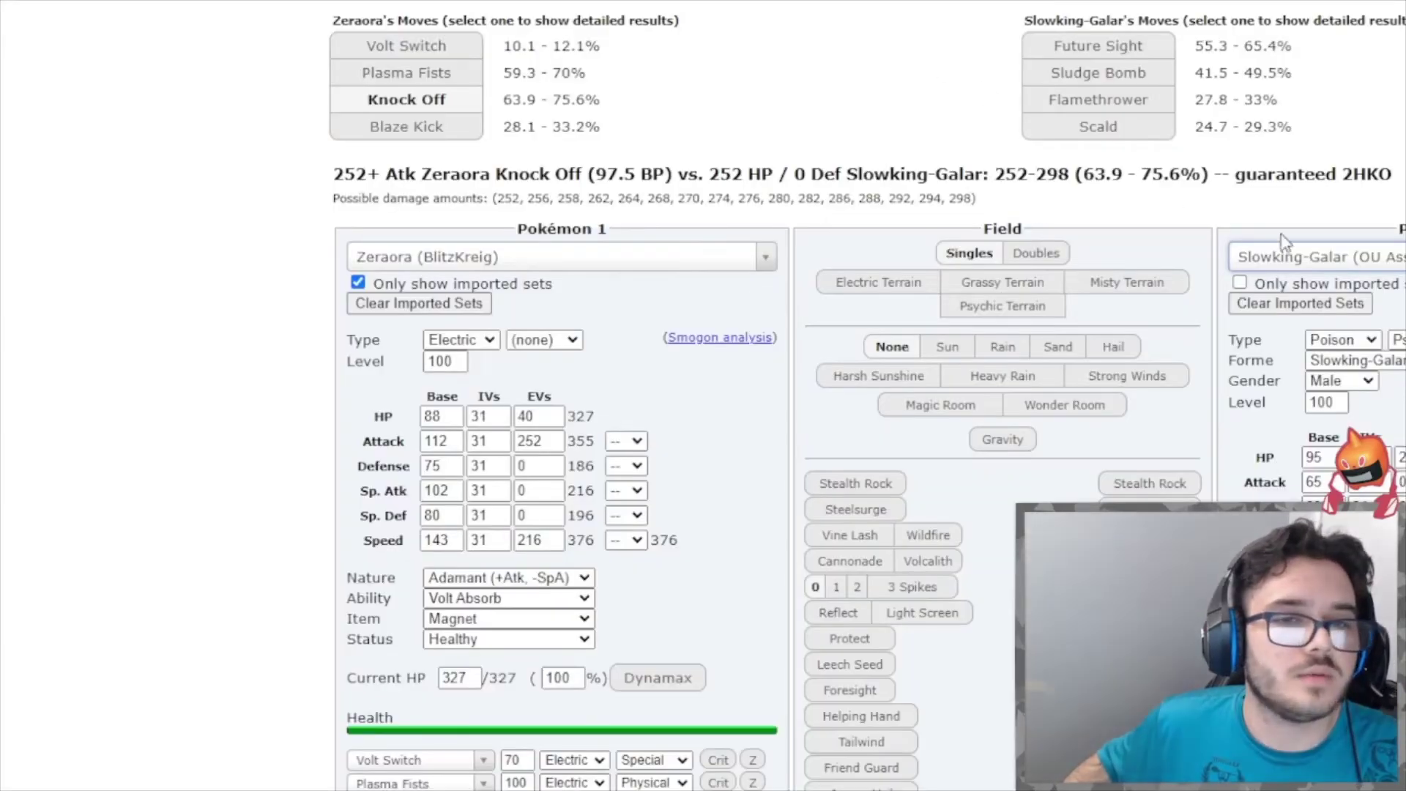
In the damage calculator, select the Seismitoad OU set as Pokémon 2 and Rotom-Heat (Kenmore) as Pokémon 1.
left_click(1251, 258)
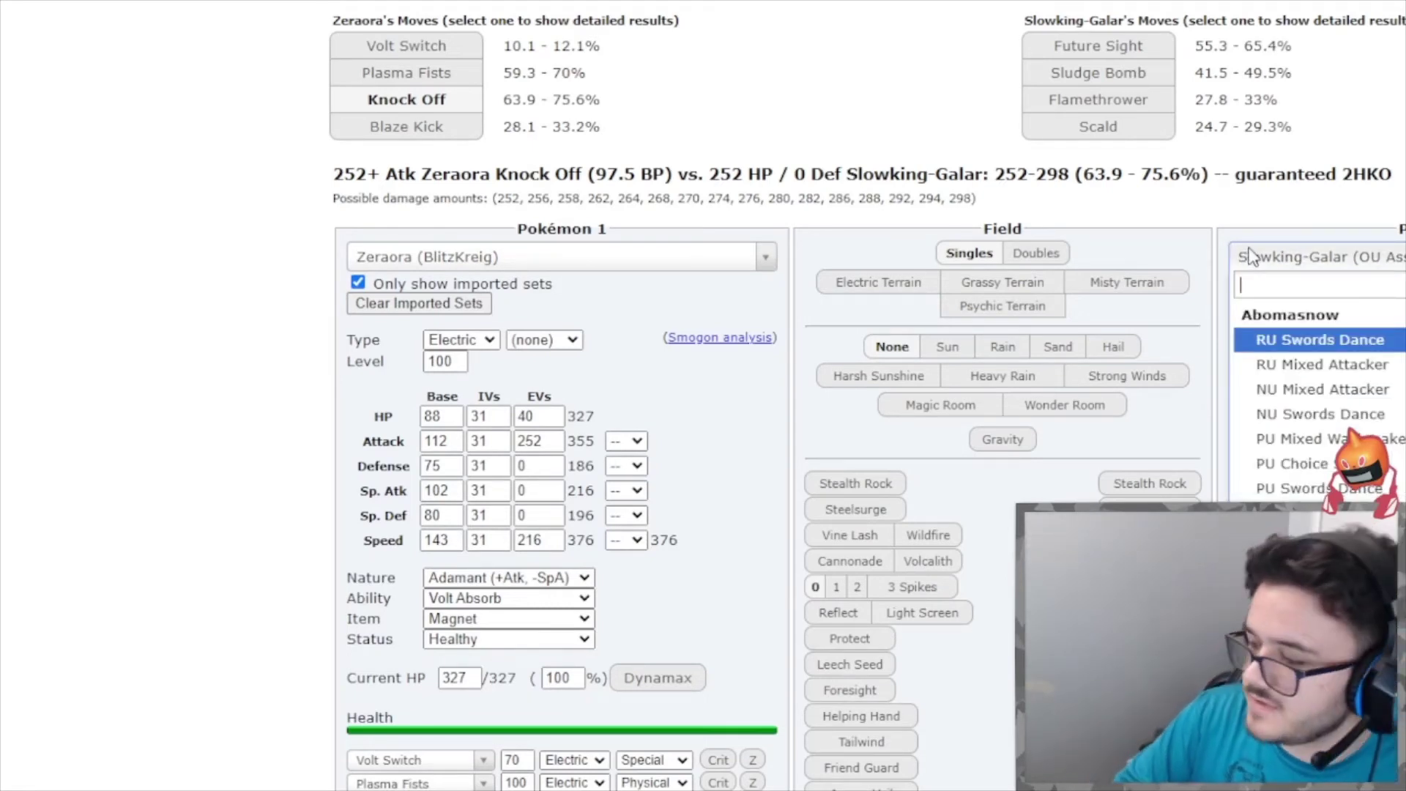
type("seis")
key("Return")
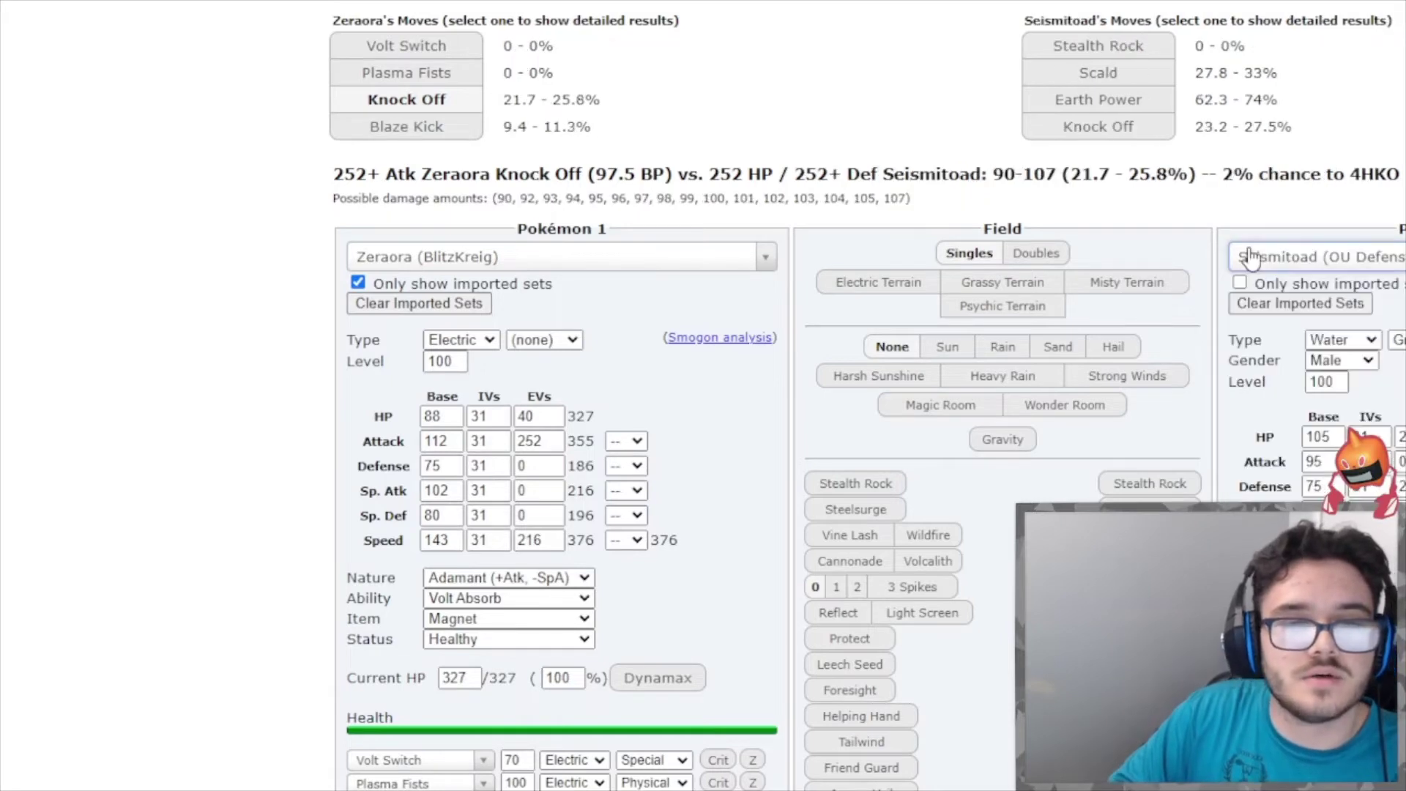
left_click(747, 265)
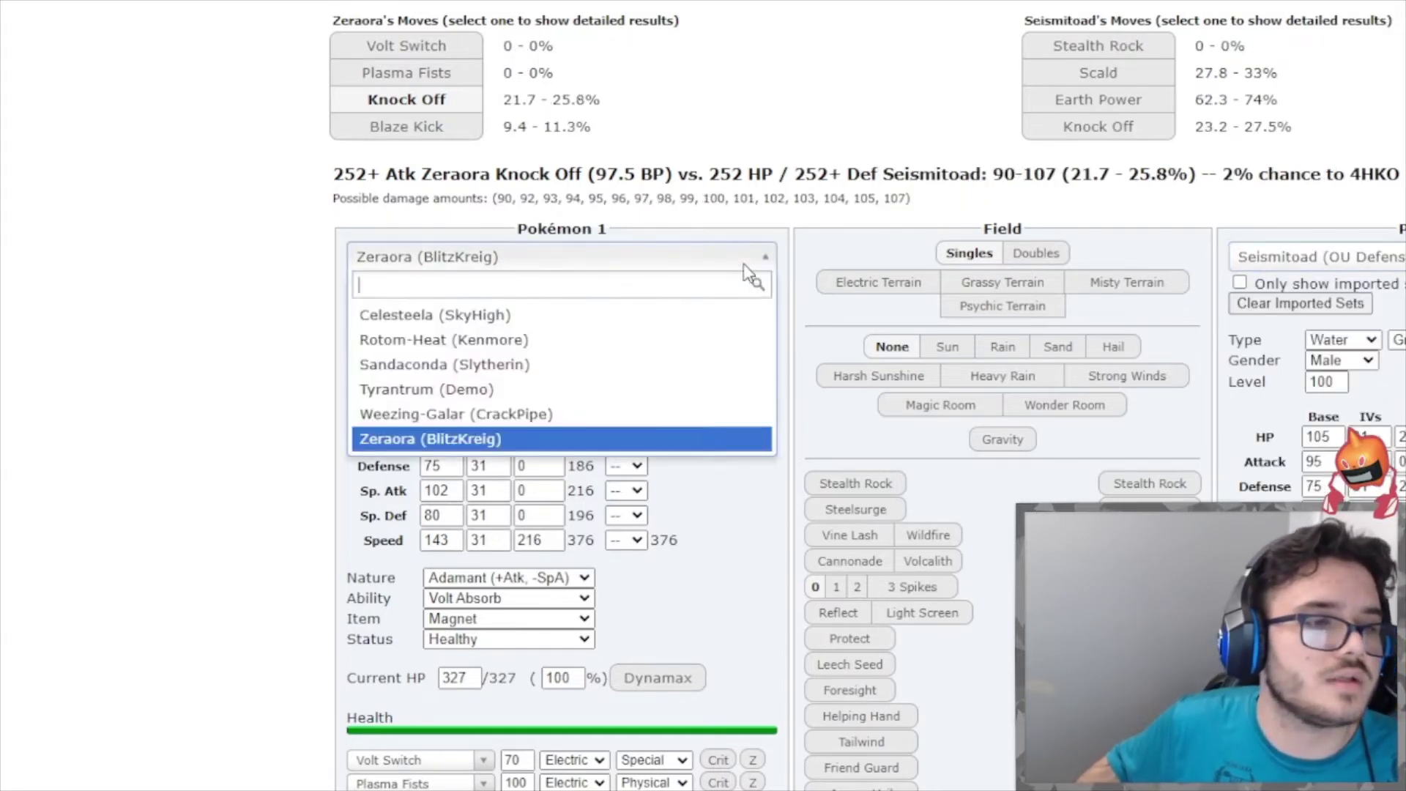
left_click(716, 345)
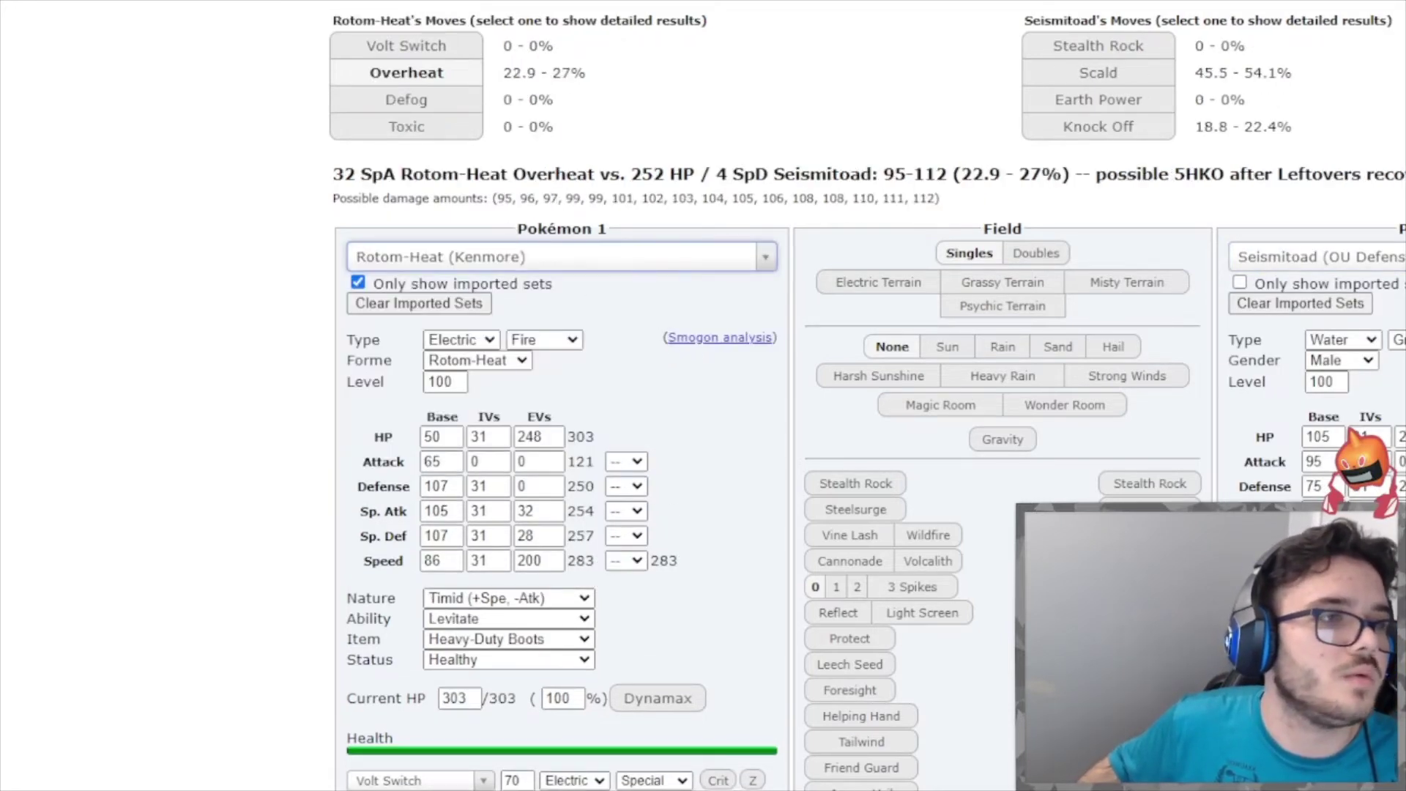
Return to the battle, check the opposing Seismitoad's details, and use Kenmore's Overheat for turn 20.
key("ctrl+Tab")
mouse_move(628, 160)
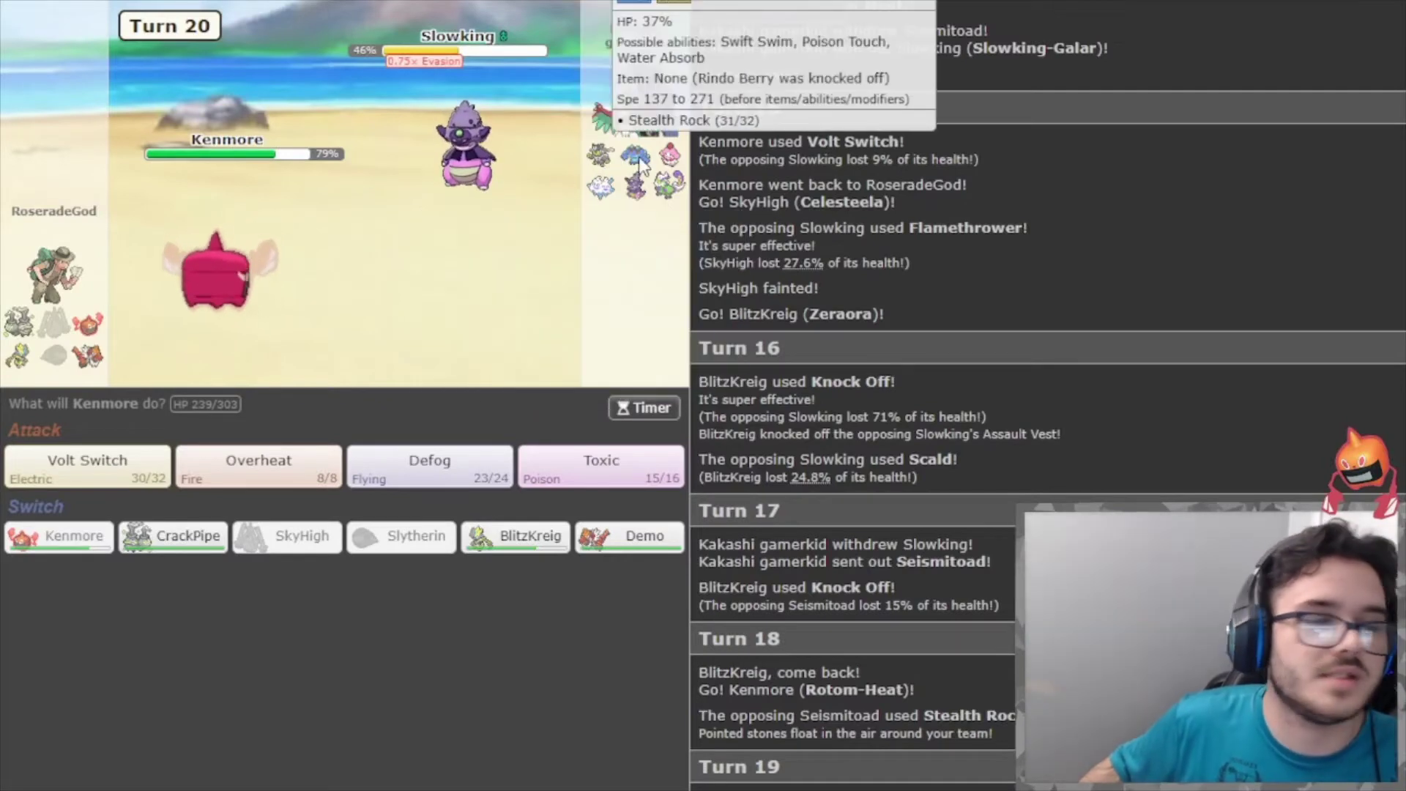
left_click(272, 465)
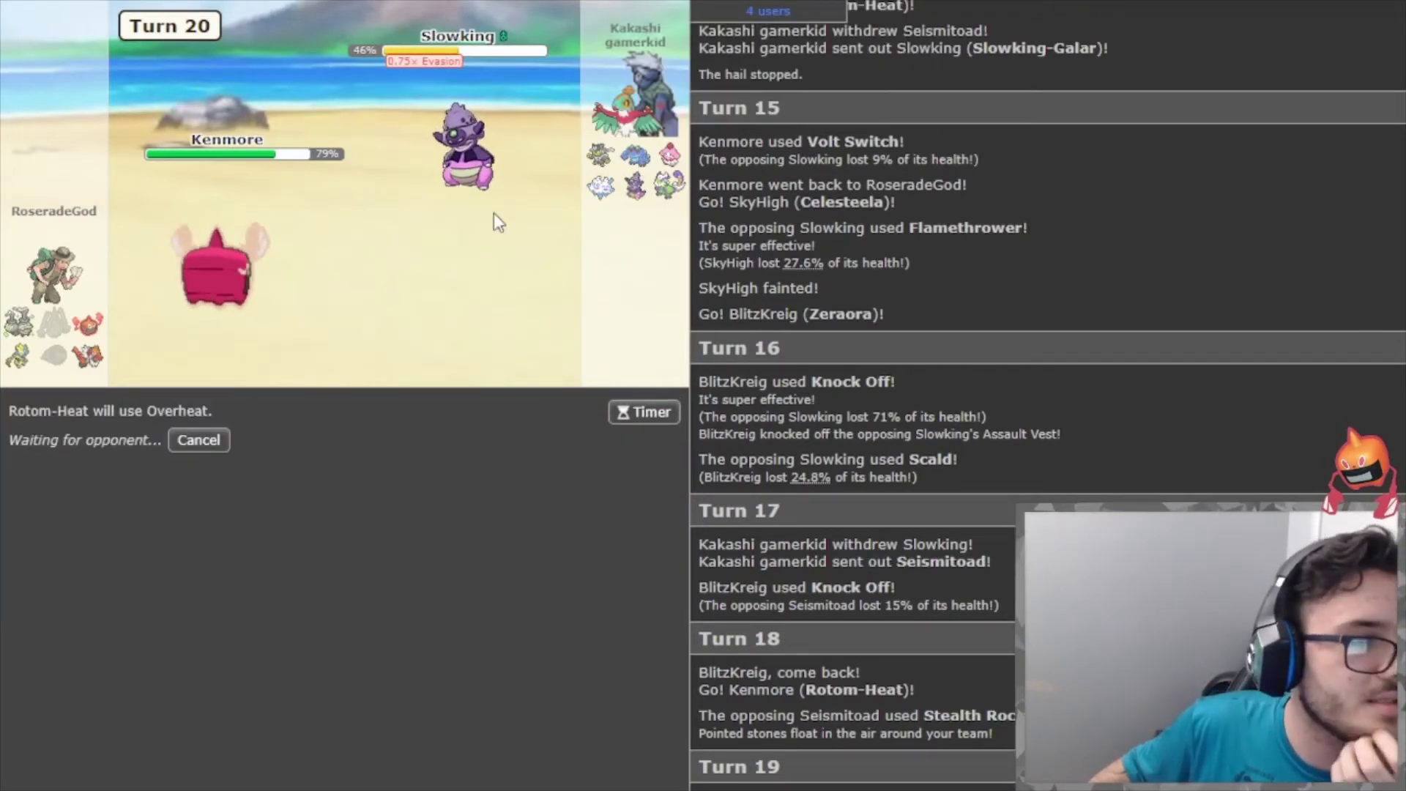
Check Kenmore's details, choose Volt Switch for turn 21, cancel the choice, select Volt Switch again, and inspect CrackPipe's details.
mouse_move(637, 157)
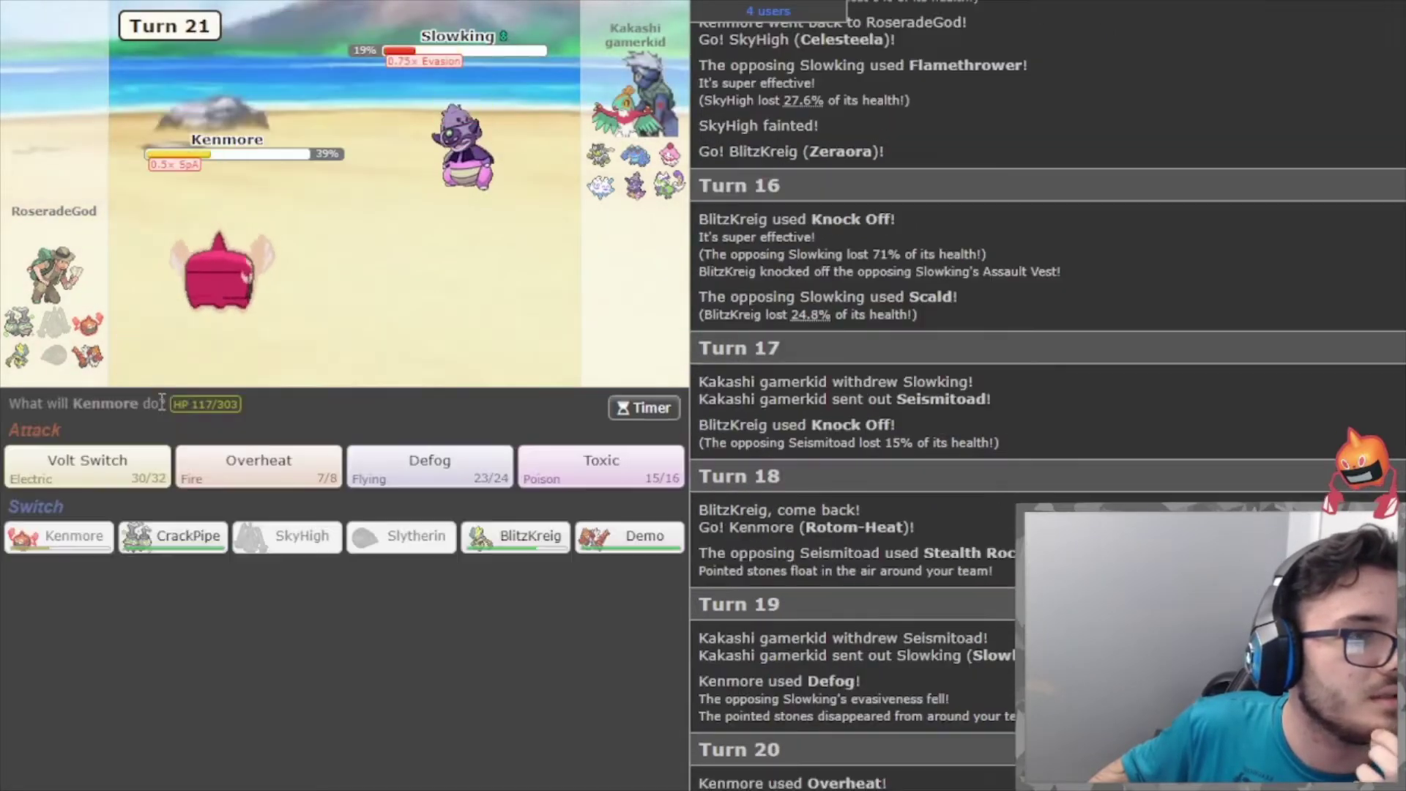
mouse_move(228, 385)
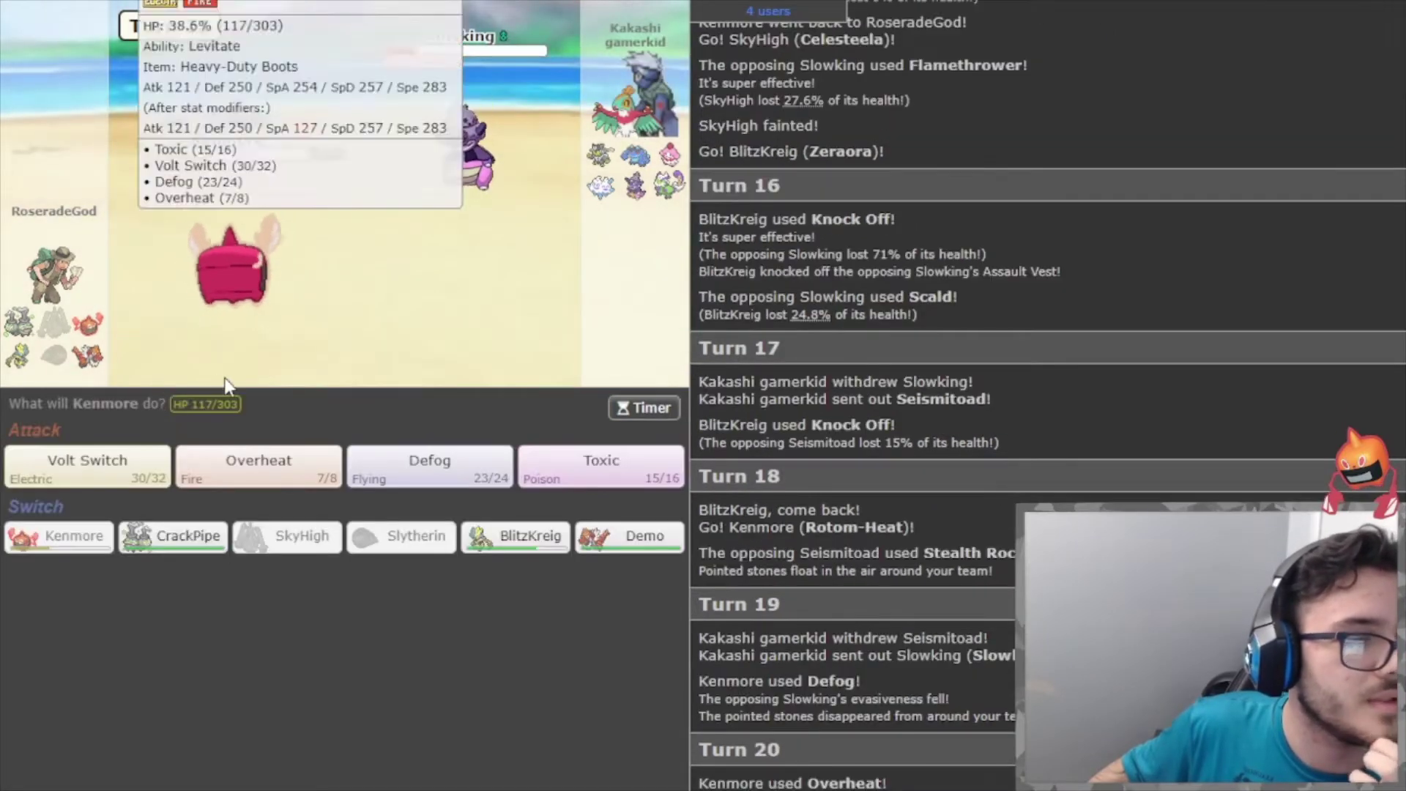
left_click(131, 470)
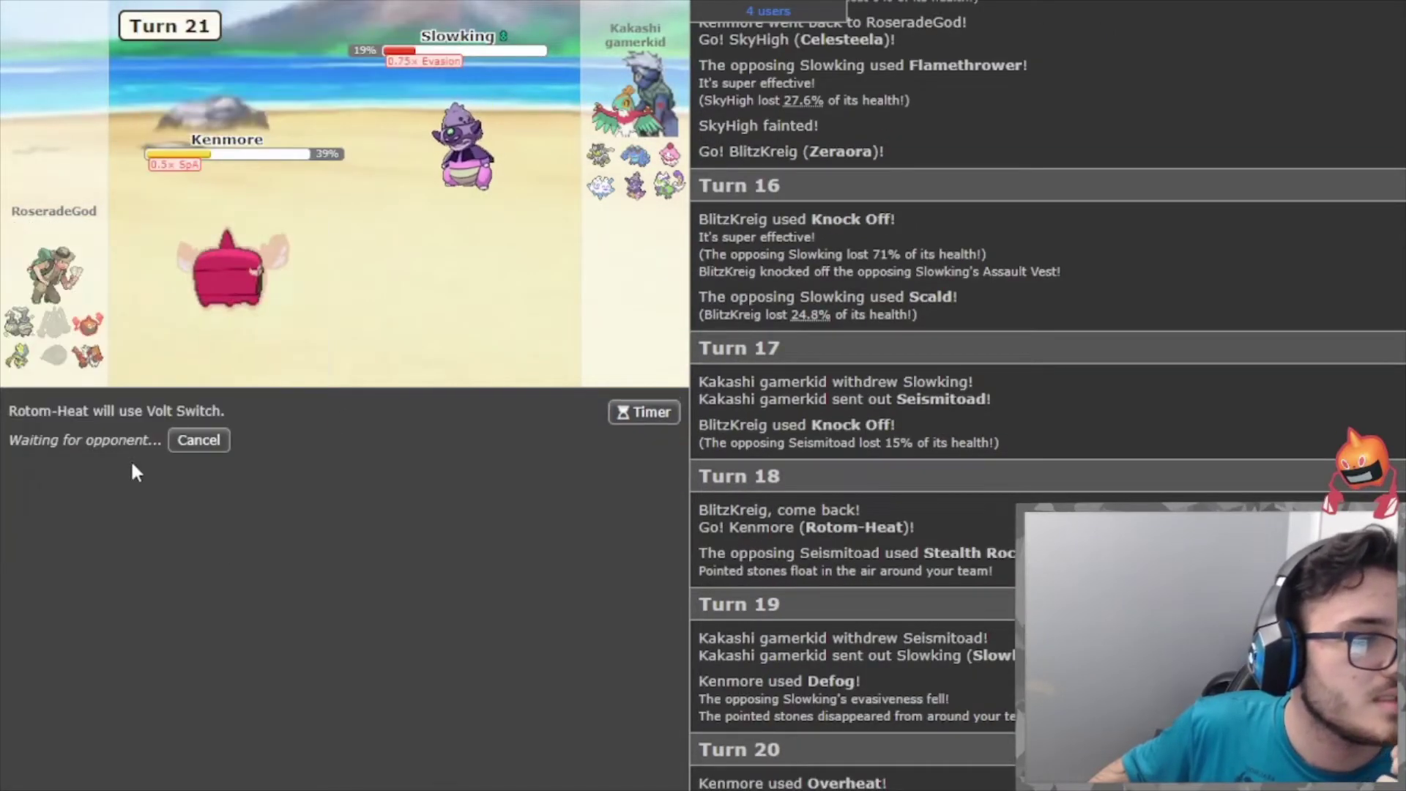
left_click(198, 443)
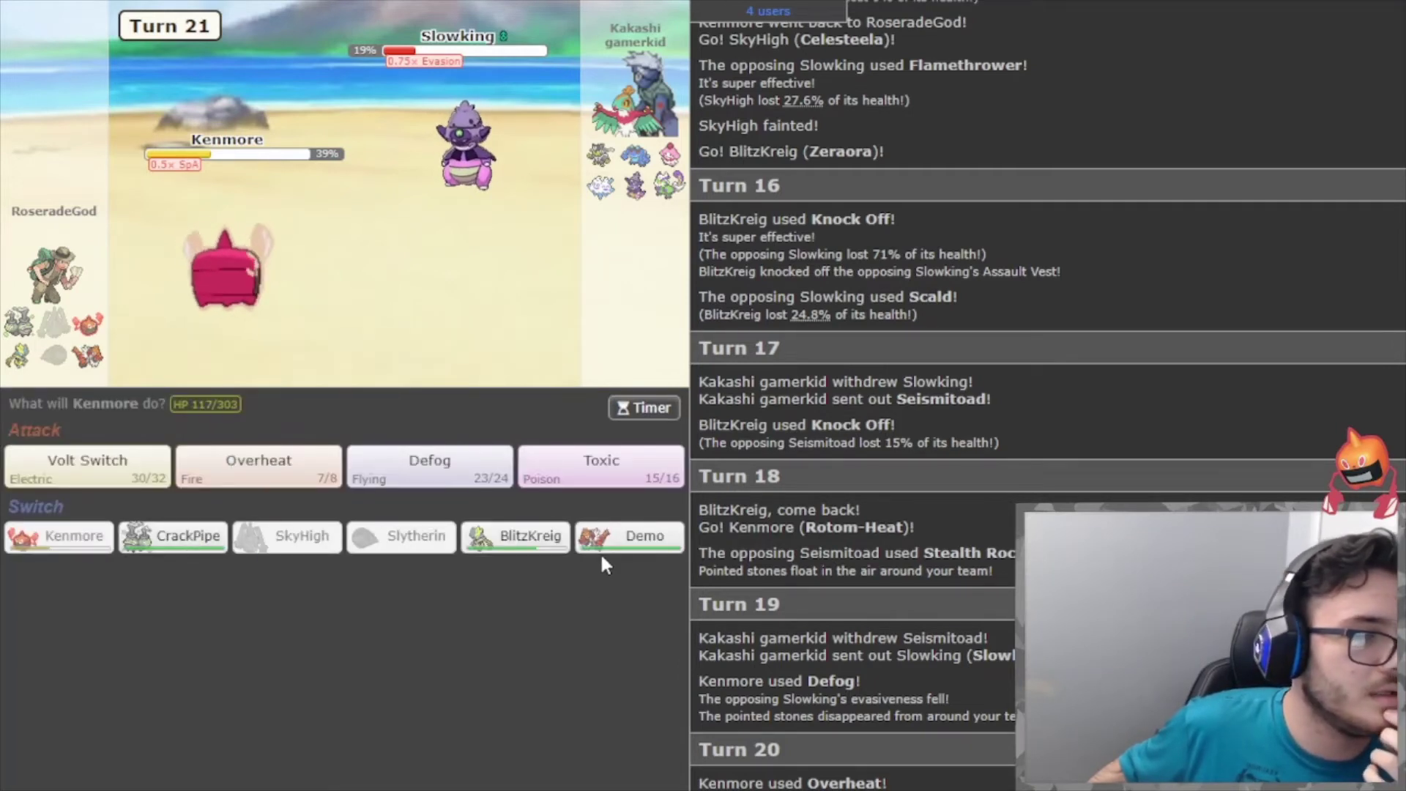
left_click(139, 469)
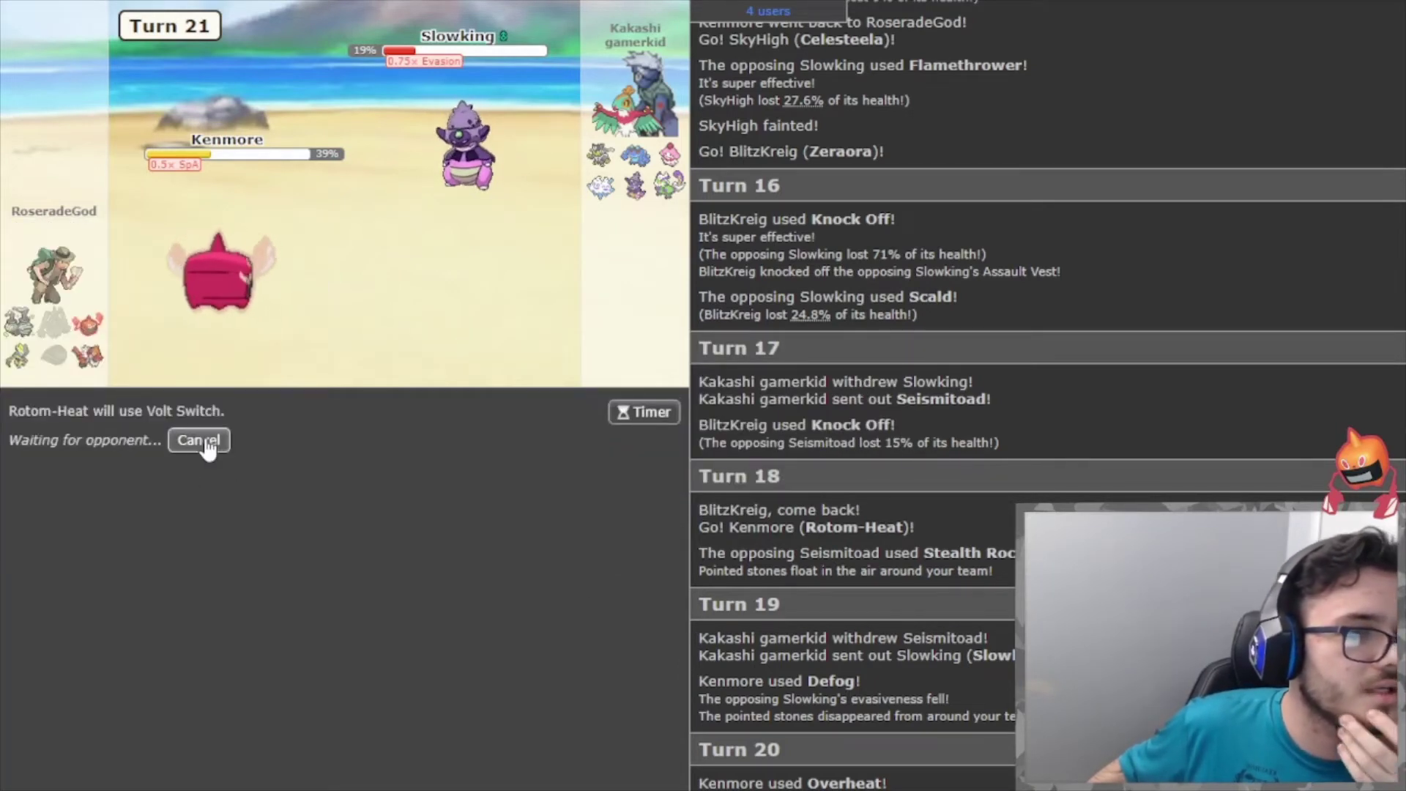
mouse_move(237, 312)
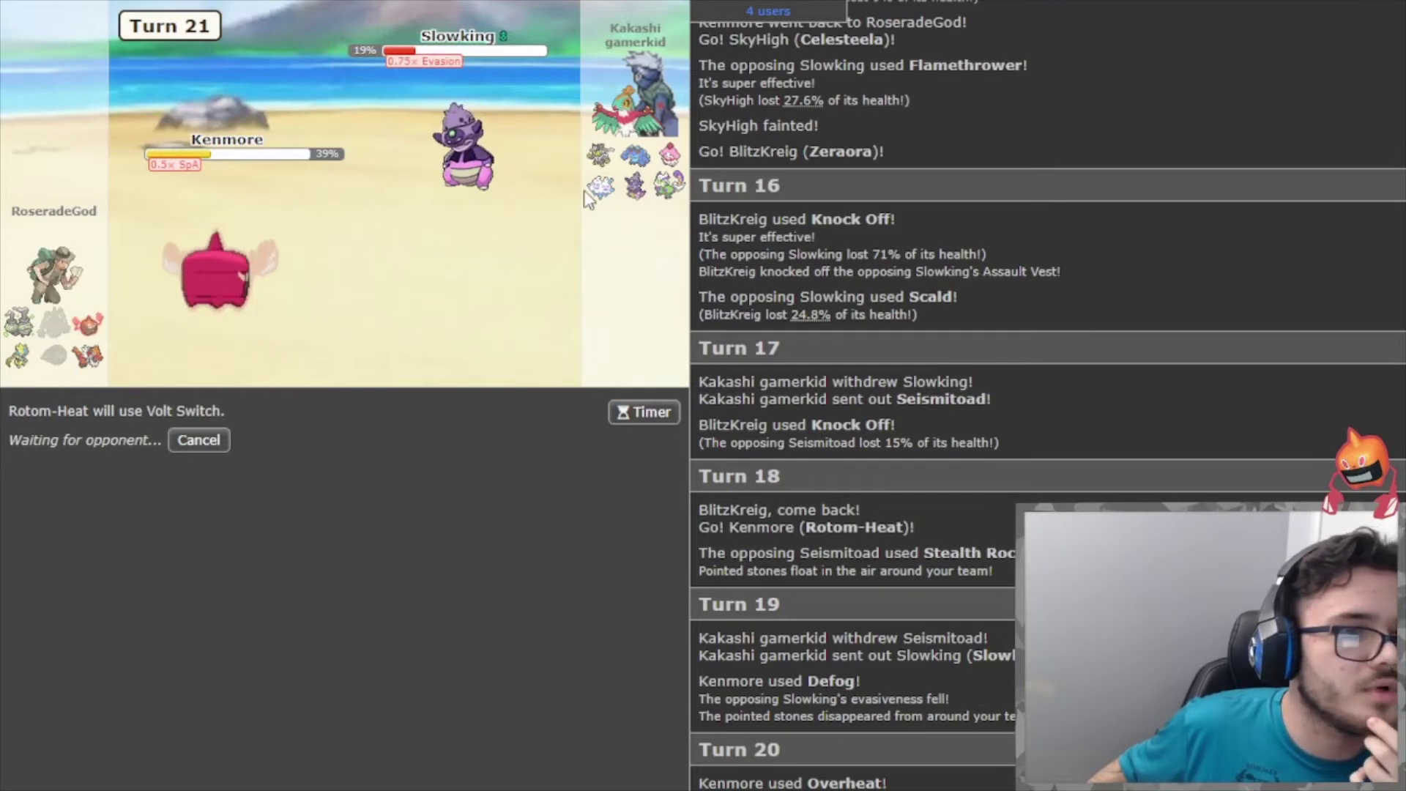
mouse_move(3, 335)
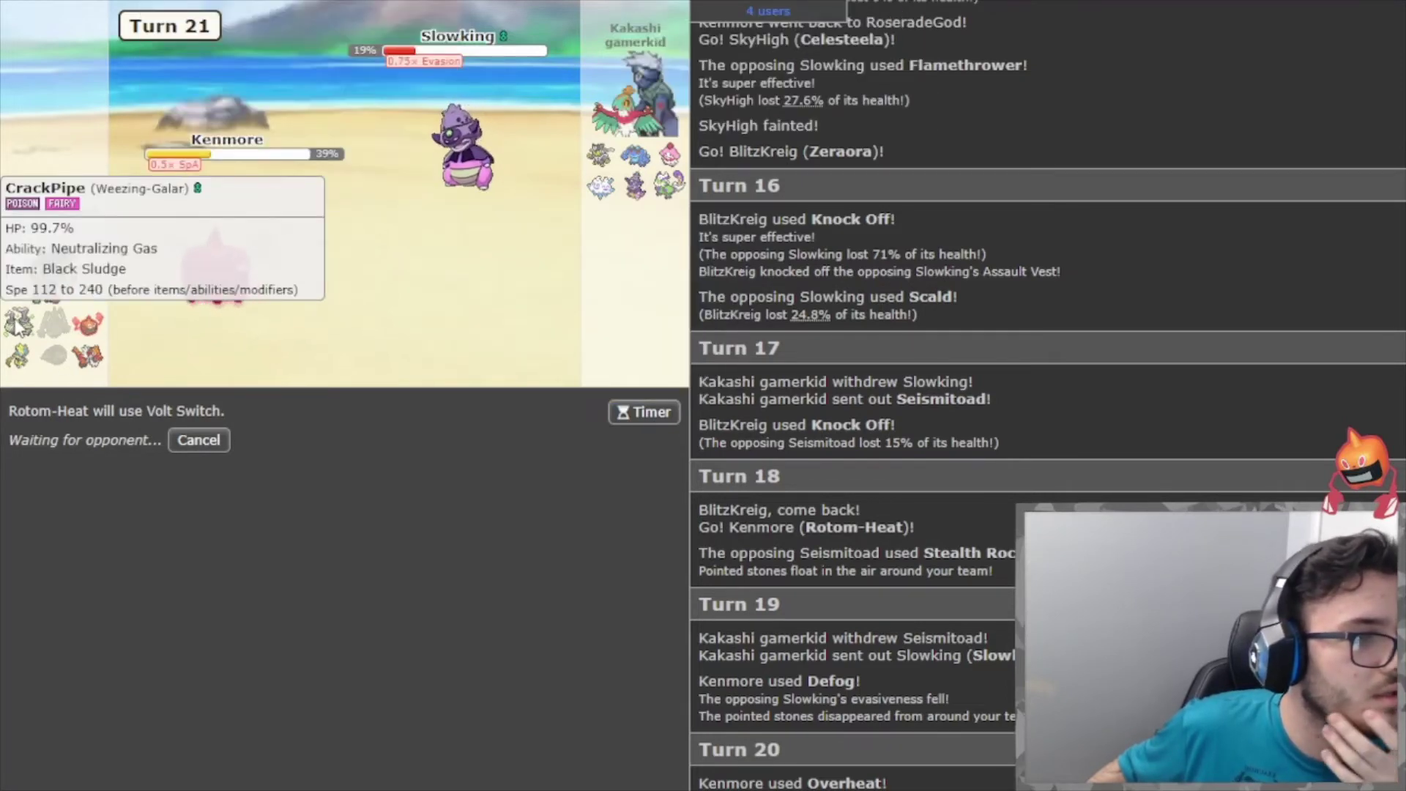
Review the battle log back to turn 11 while waiting for the opponent, and skip to the end of Kenmore's Volt Switch.
mouse_move(624, 167)
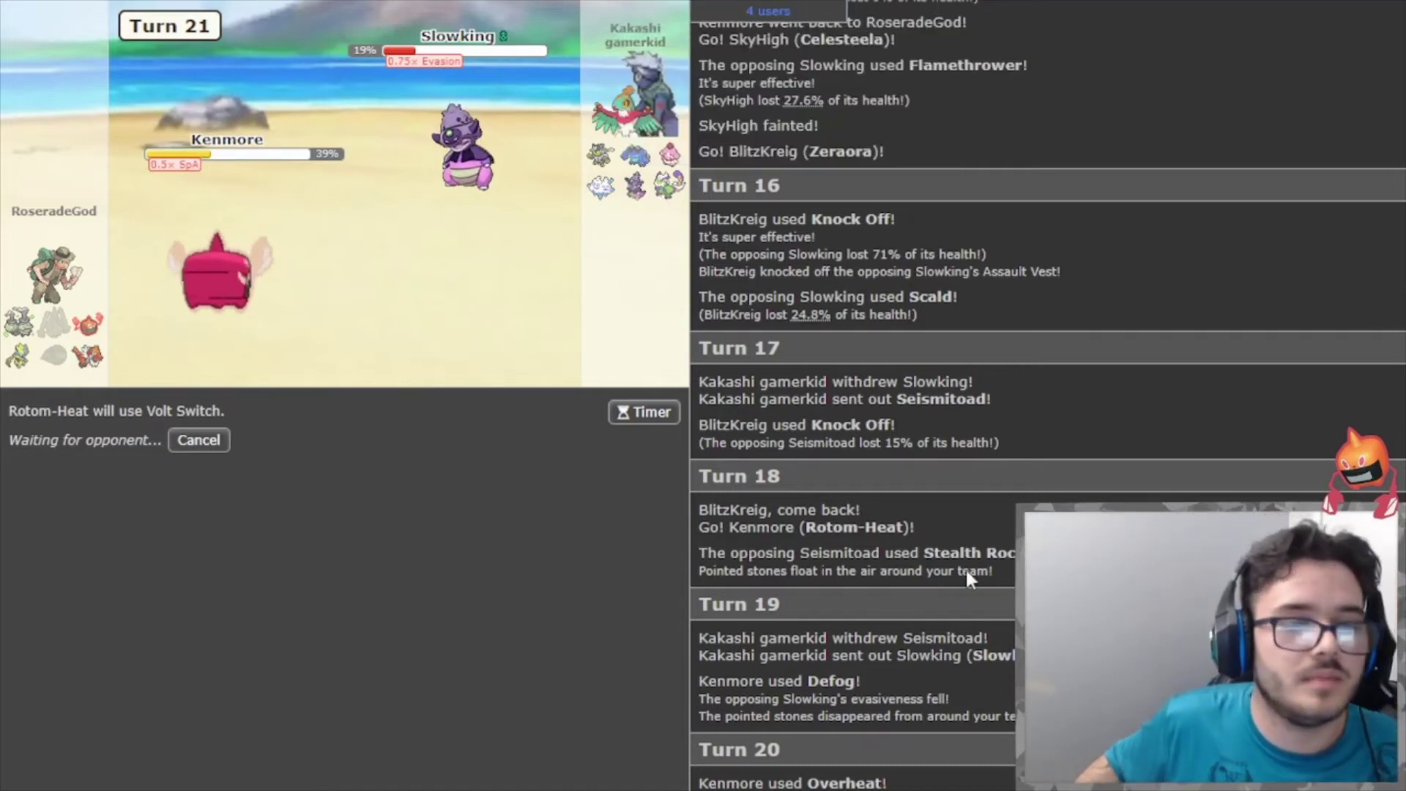
scroll(1047, 395, "up", 8)
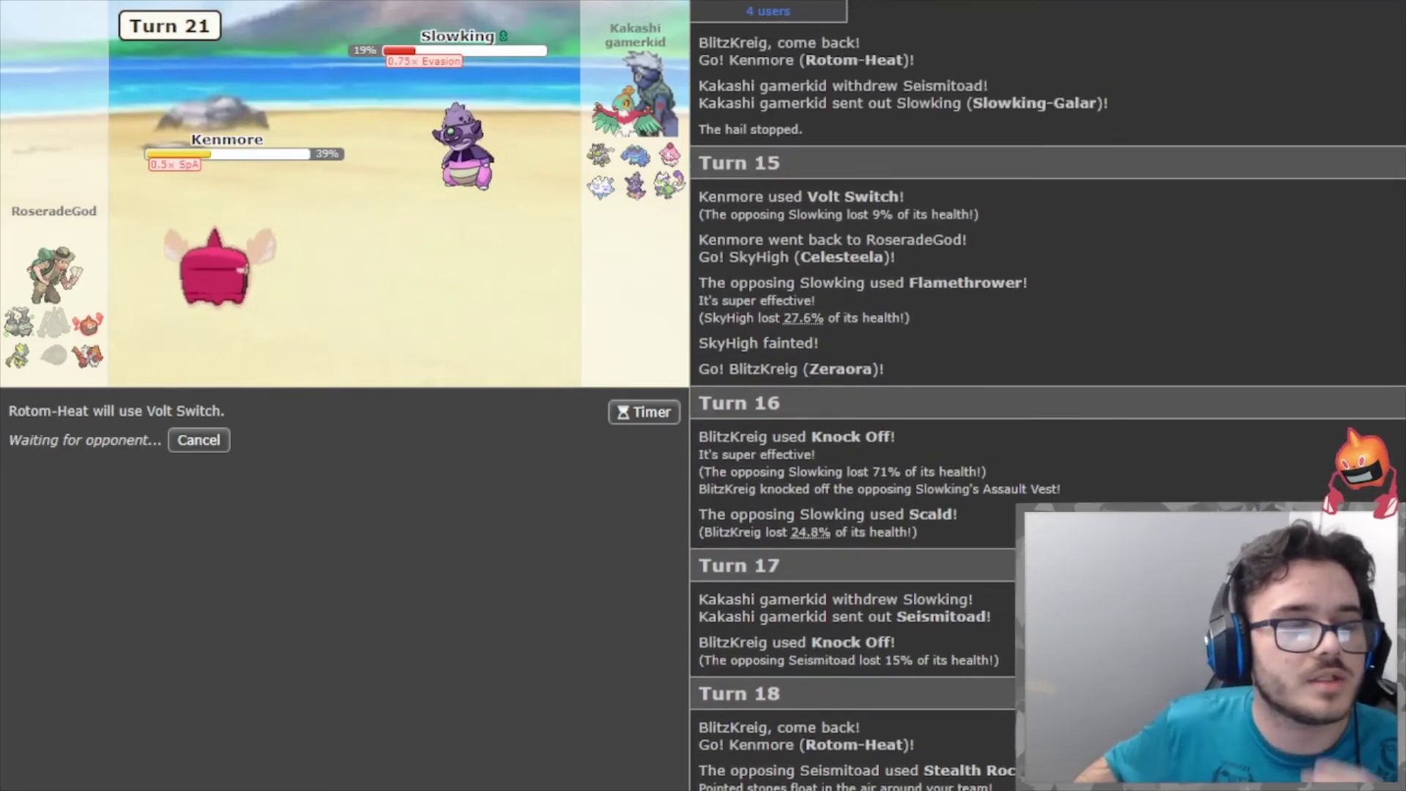
scroll(1048, 395, "up", 4)
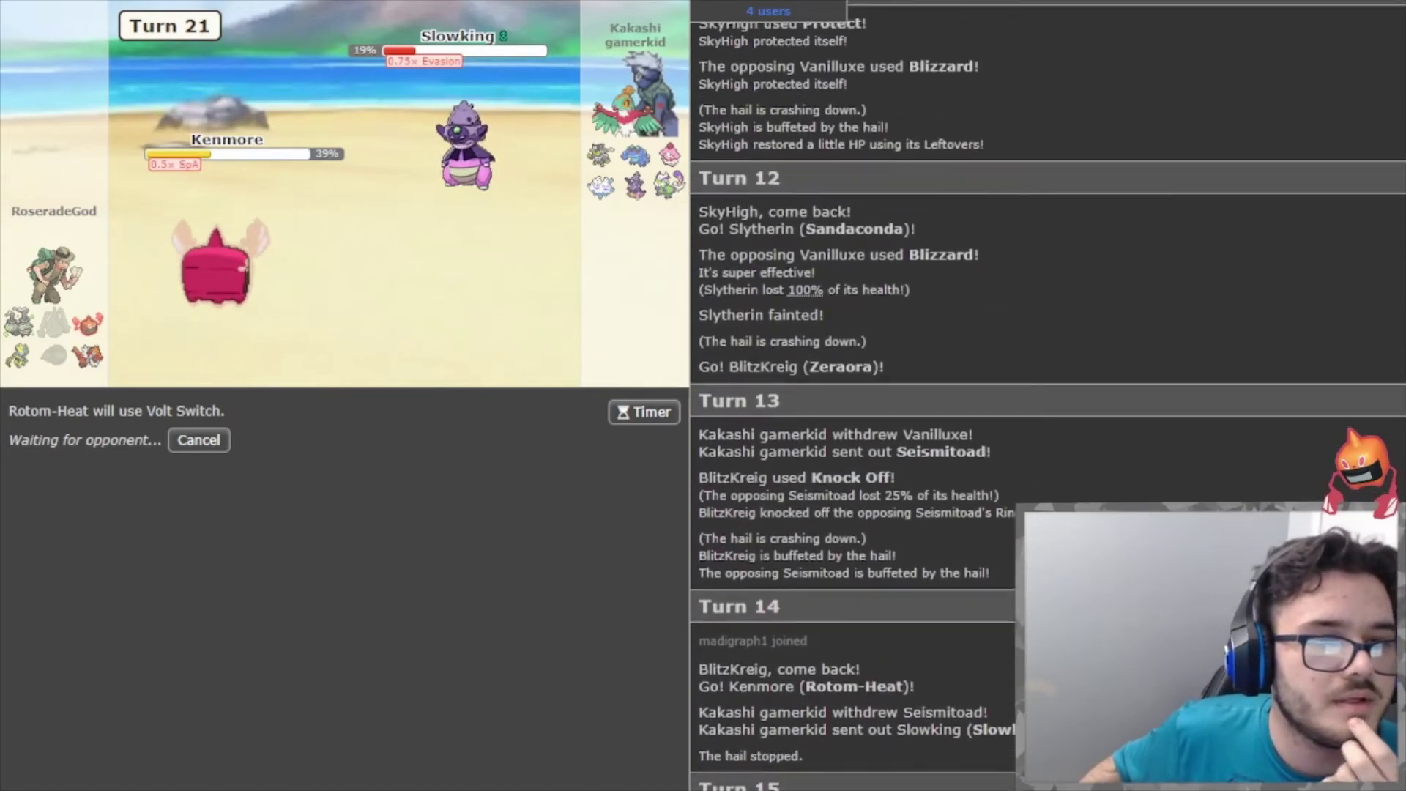
scroll(850, 395, "up", 3)
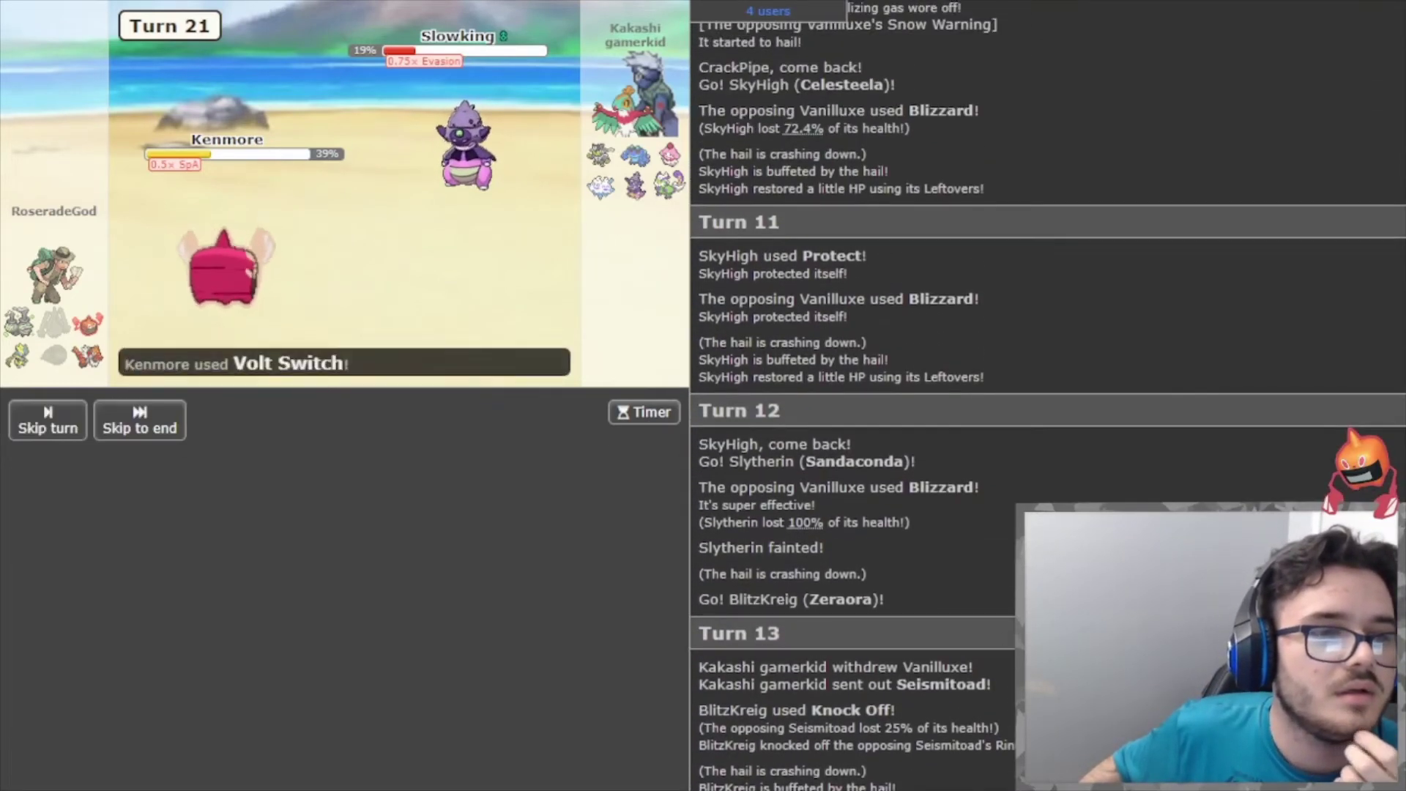
left_click(164, 425)
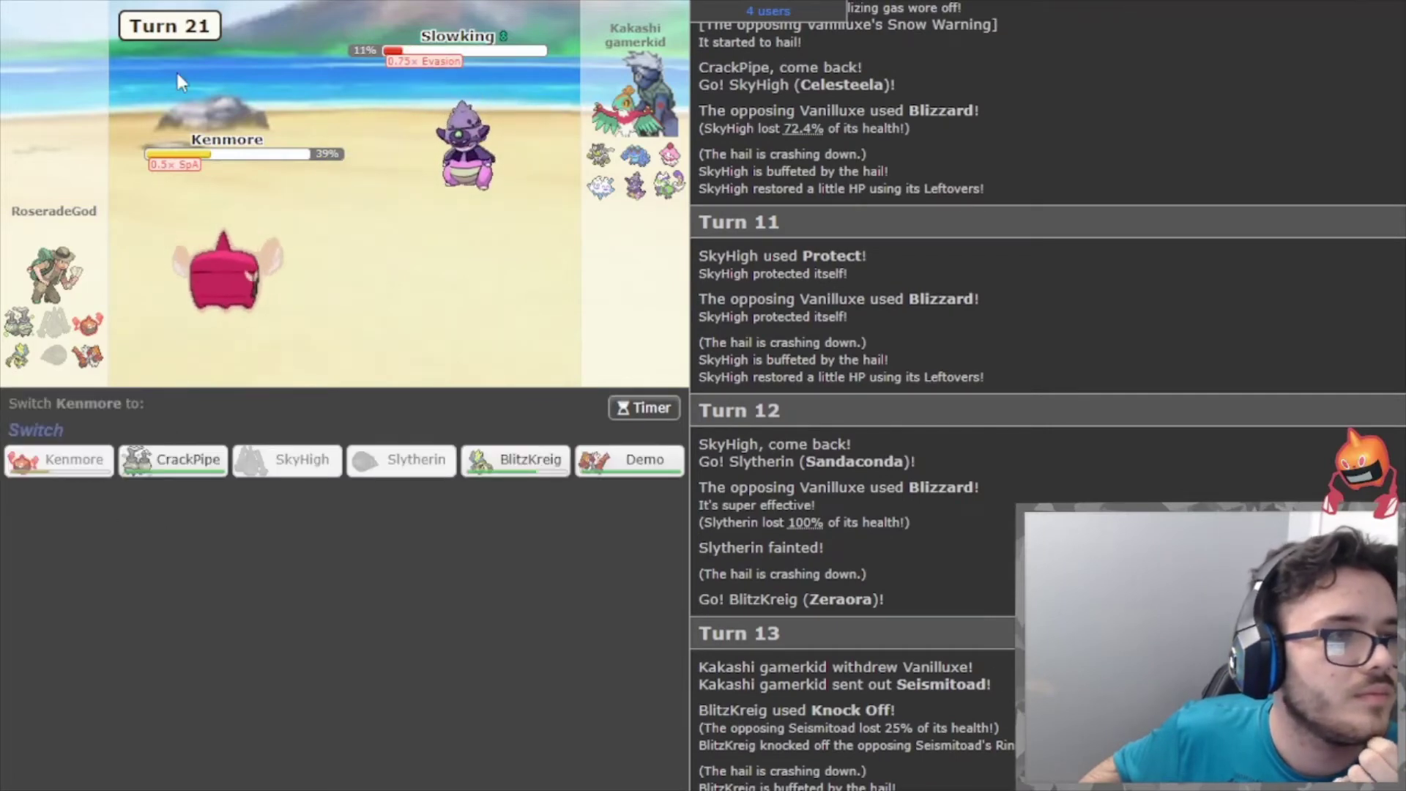
In the damage calculator, select the Slowking-Galar OU Assault Vest set as Pokémon 2 and set Rotom-Heat's Sp. Atk stage to -2.
key("alt+Tab")
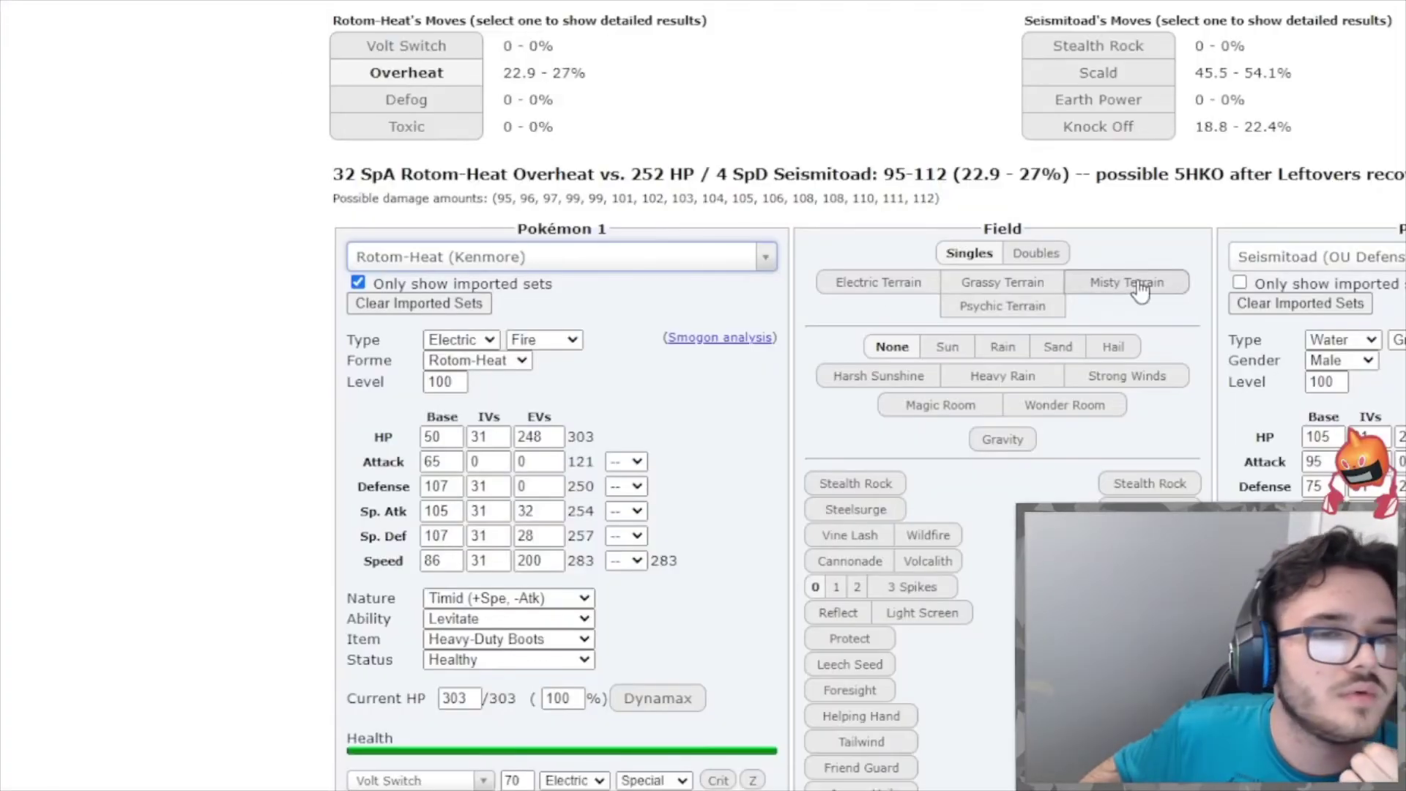
left_click(1252, 258)
type("slowk")
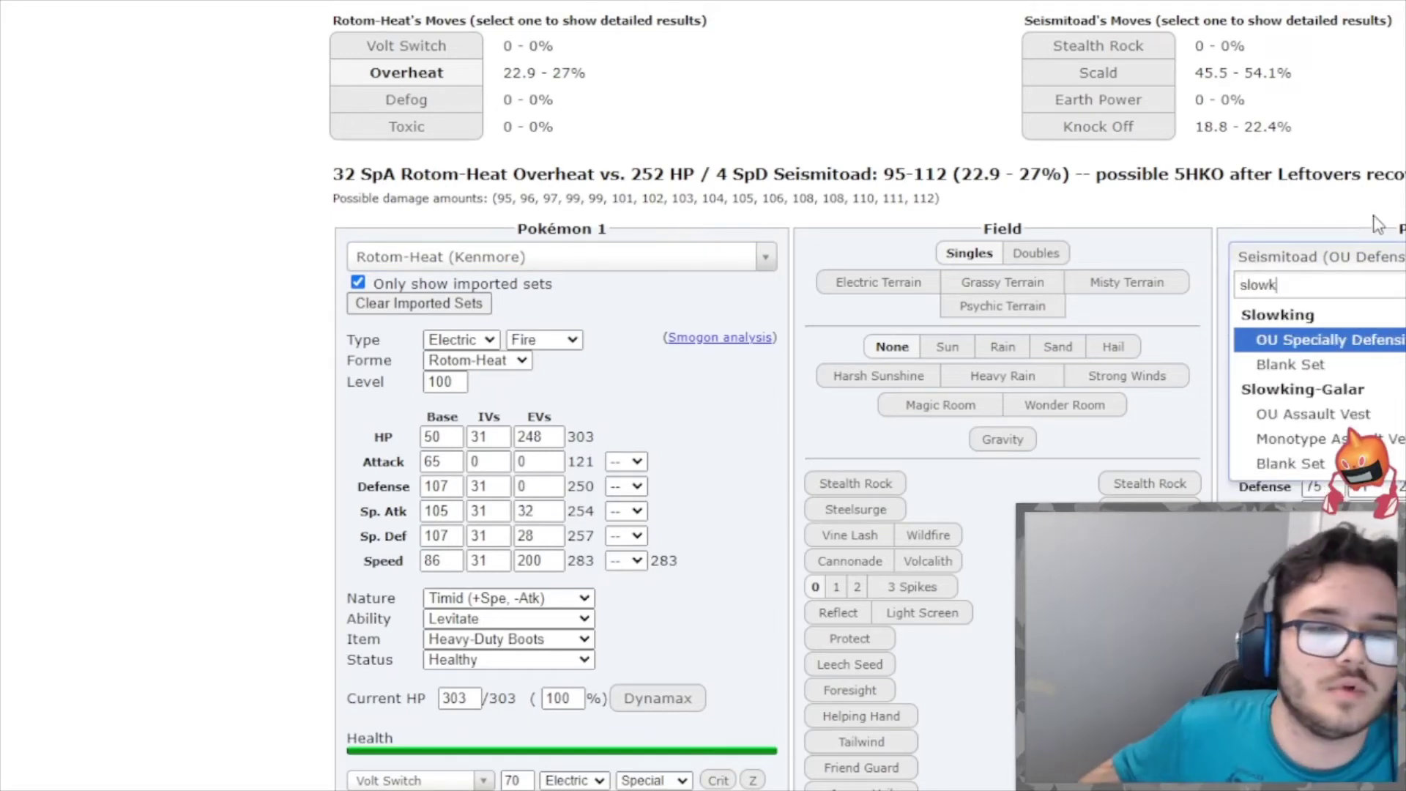
left_click(1311, 414)
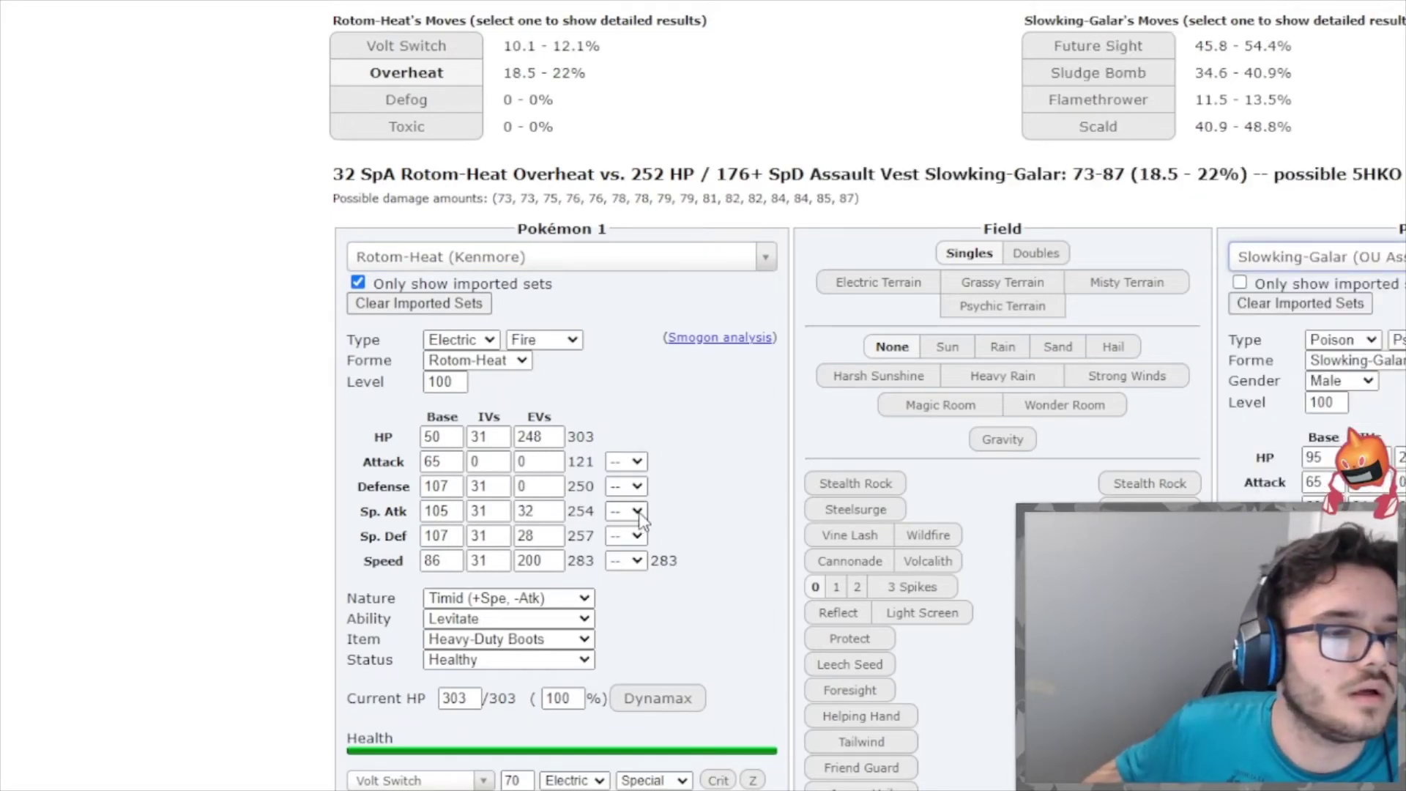
left_click(636, 671)
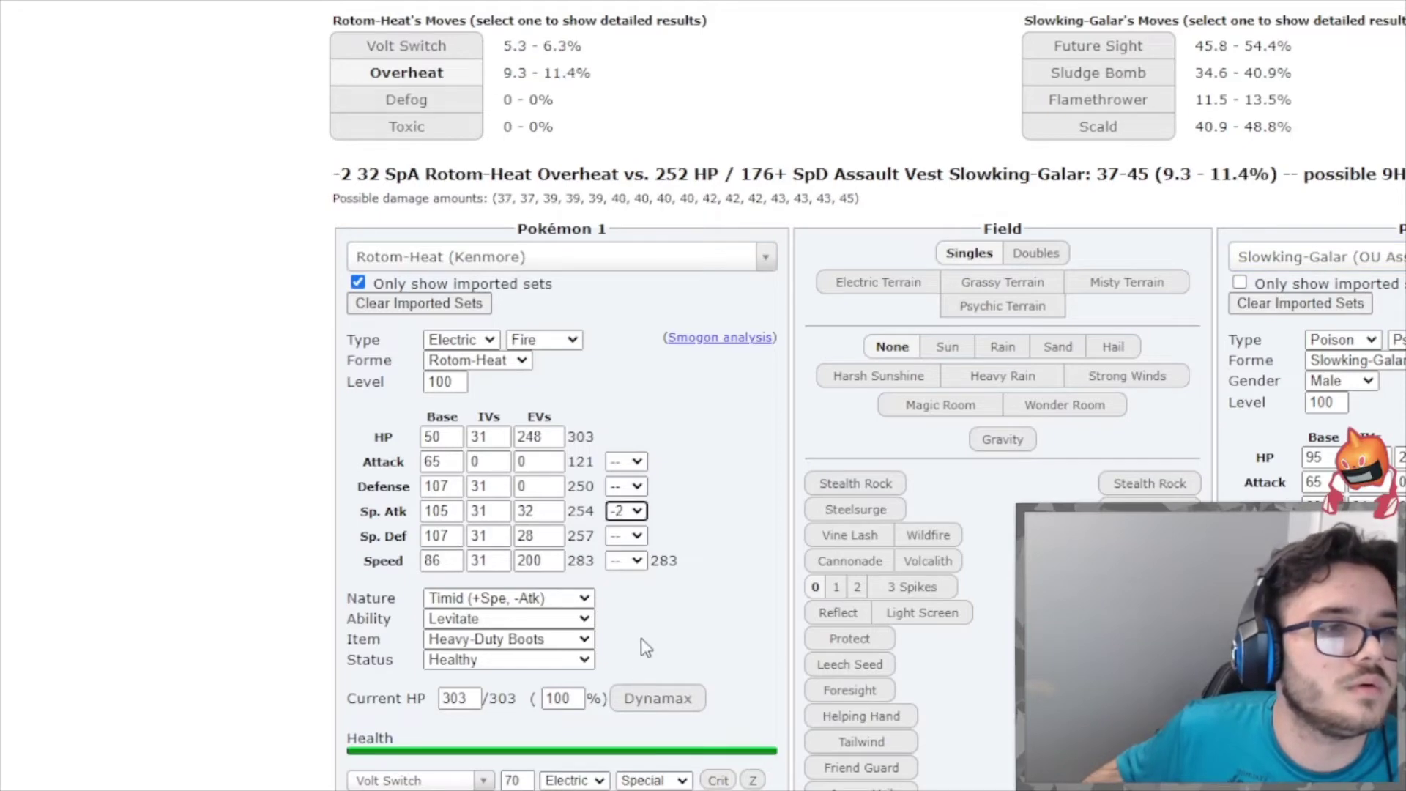
Compare the calculator's damage ranges with the battle log and the details of the opposing Slowking and Kenmore.
key("alt+Tab")
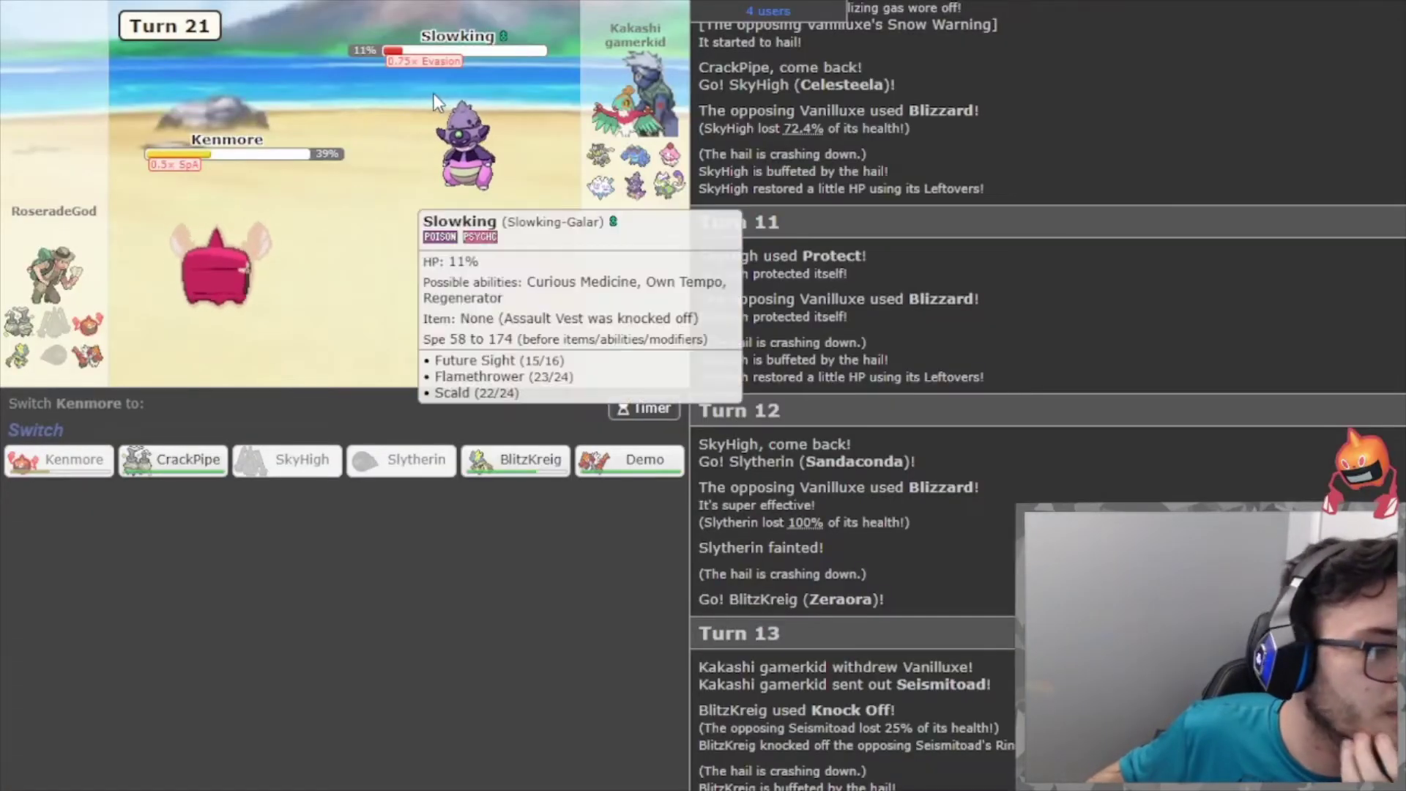
scroll(1080, 420, "down", 10)
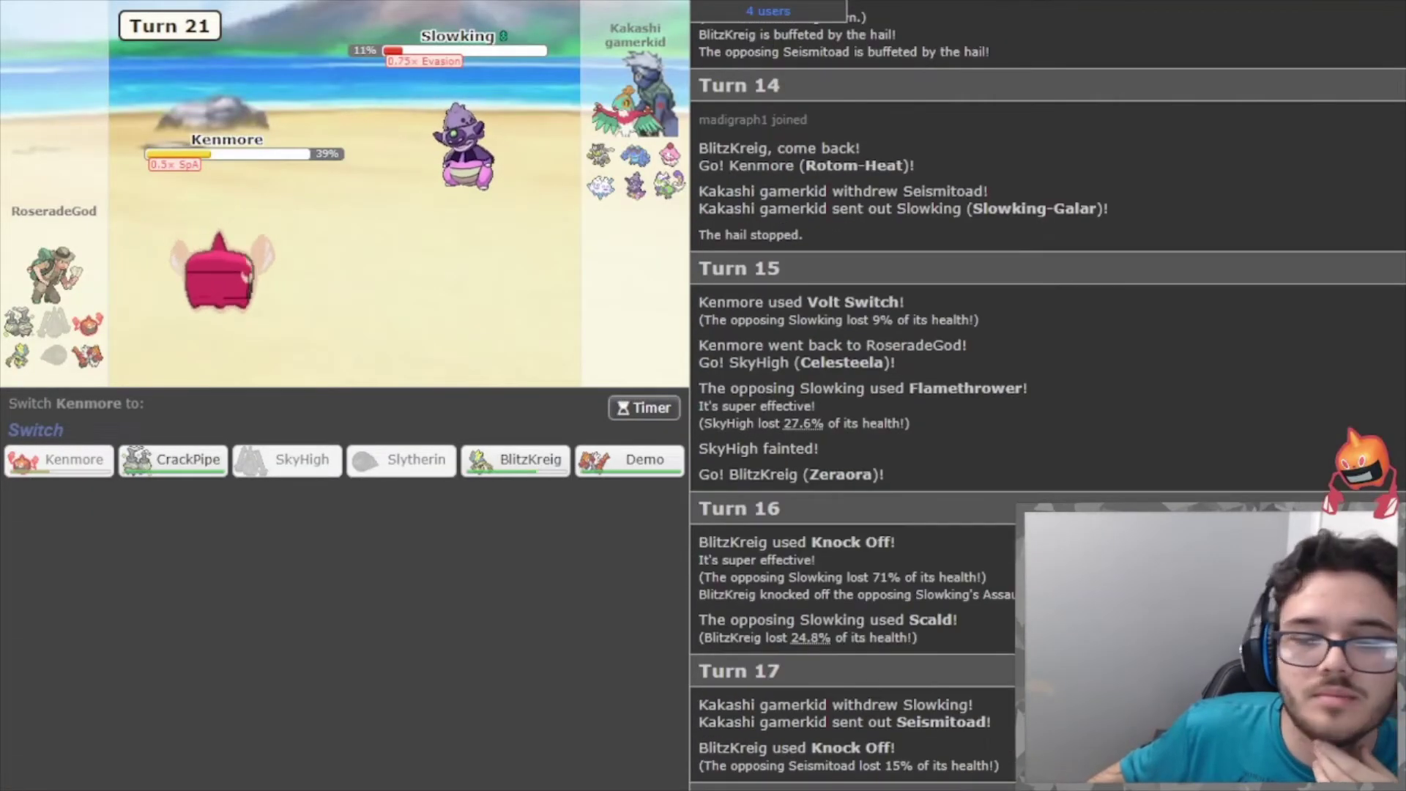
key("alt+Tab")
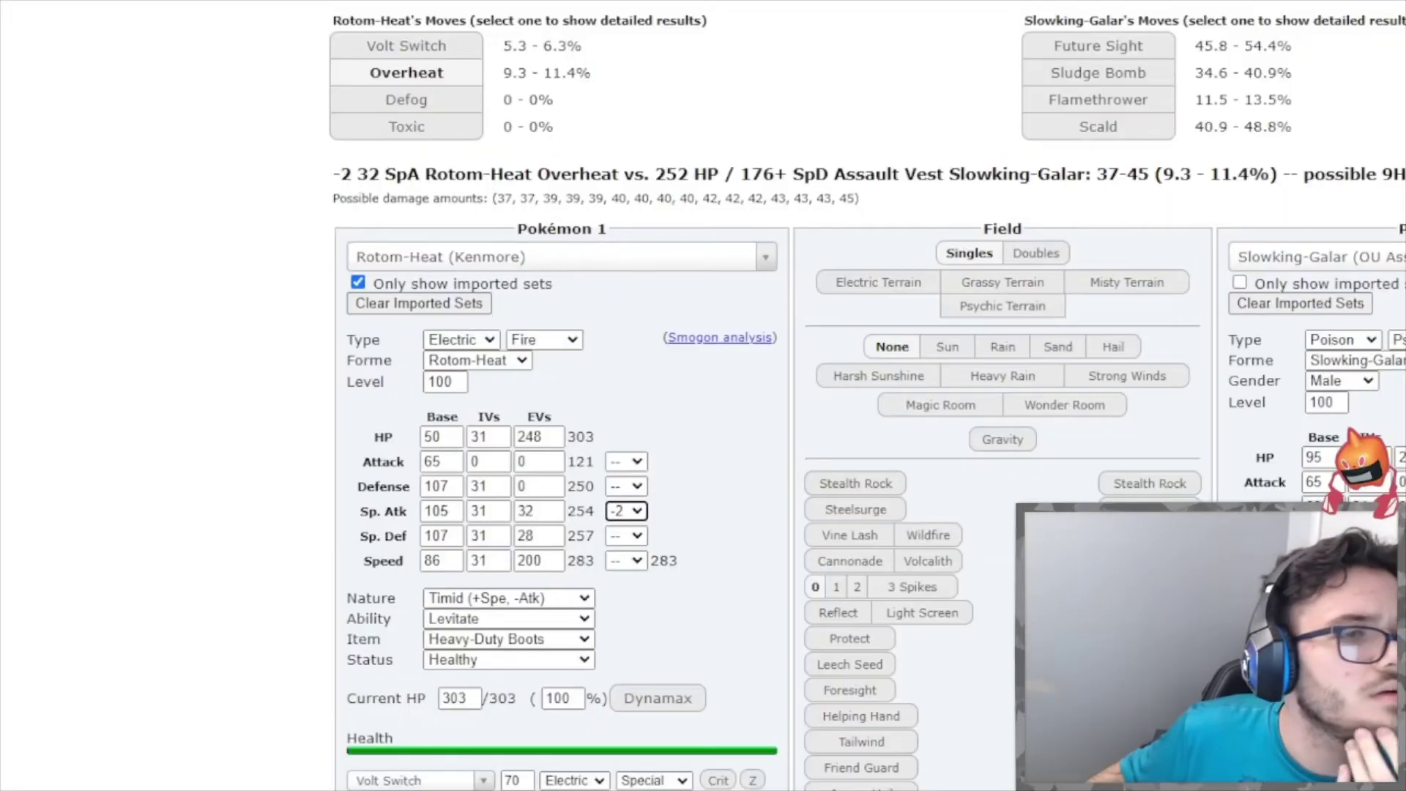
key("alt+Tab")
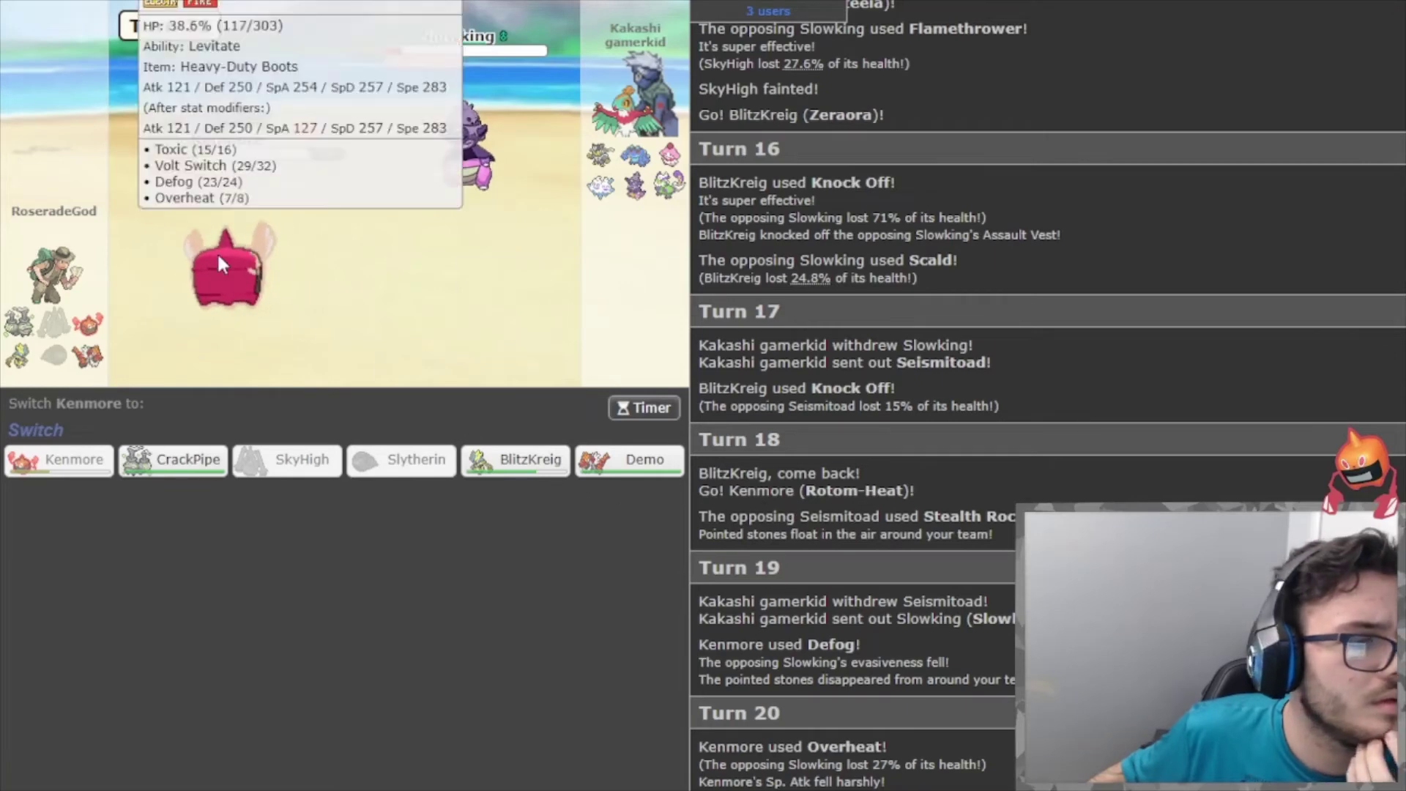
In the damage calculator, set Slowking-Galar's Sp. Def EVs to 0 and change its nature to a Defense-boosting one.
key("alt+Tab")
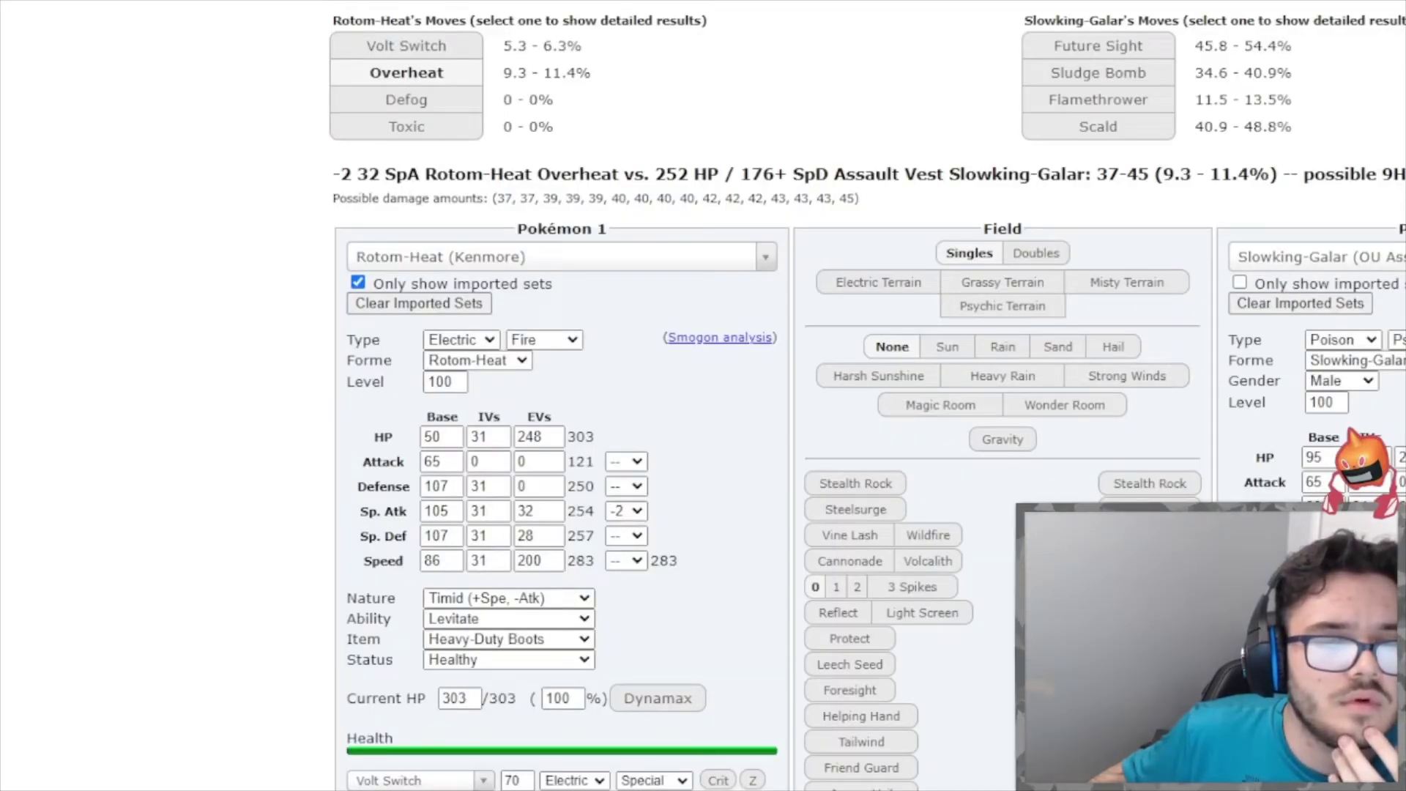
type("0")
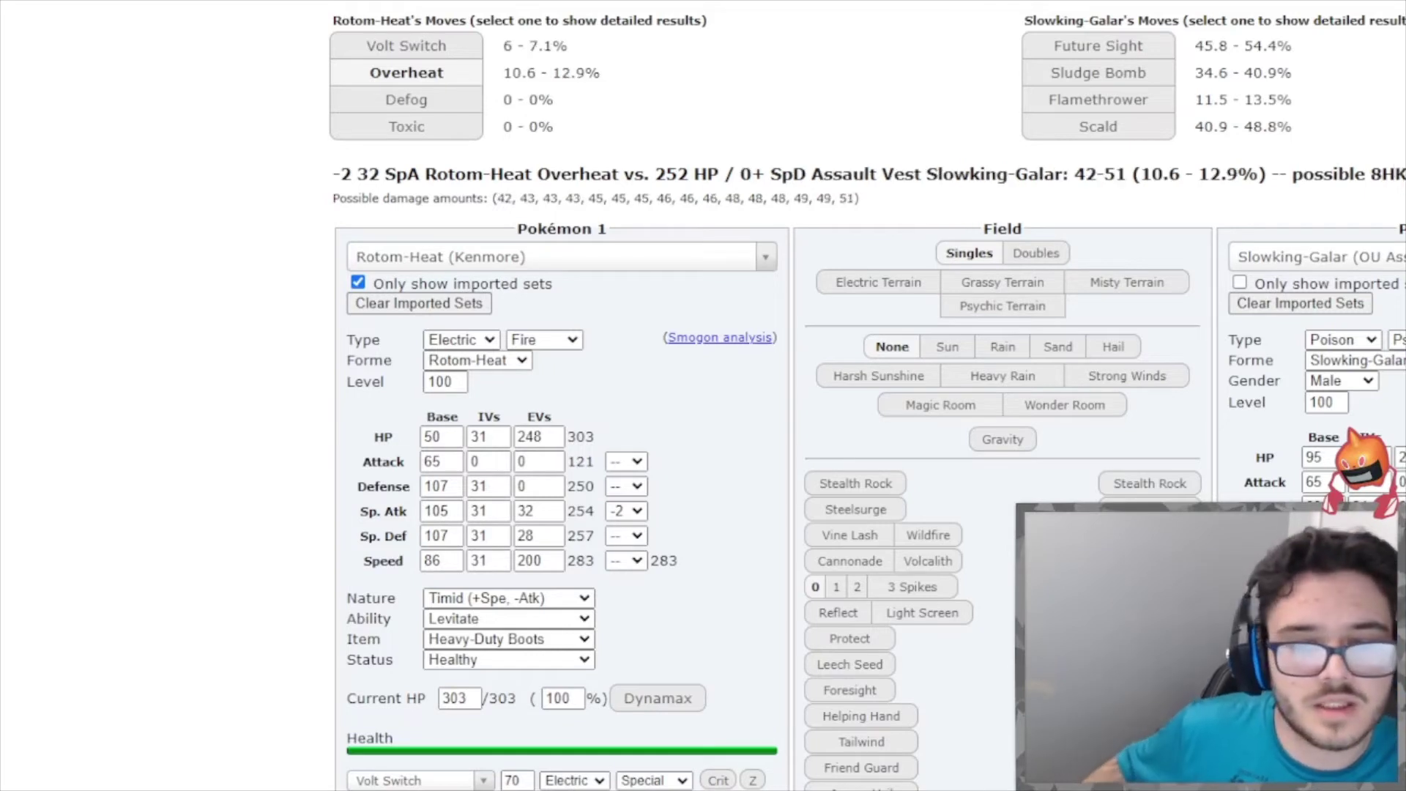
key("Down")
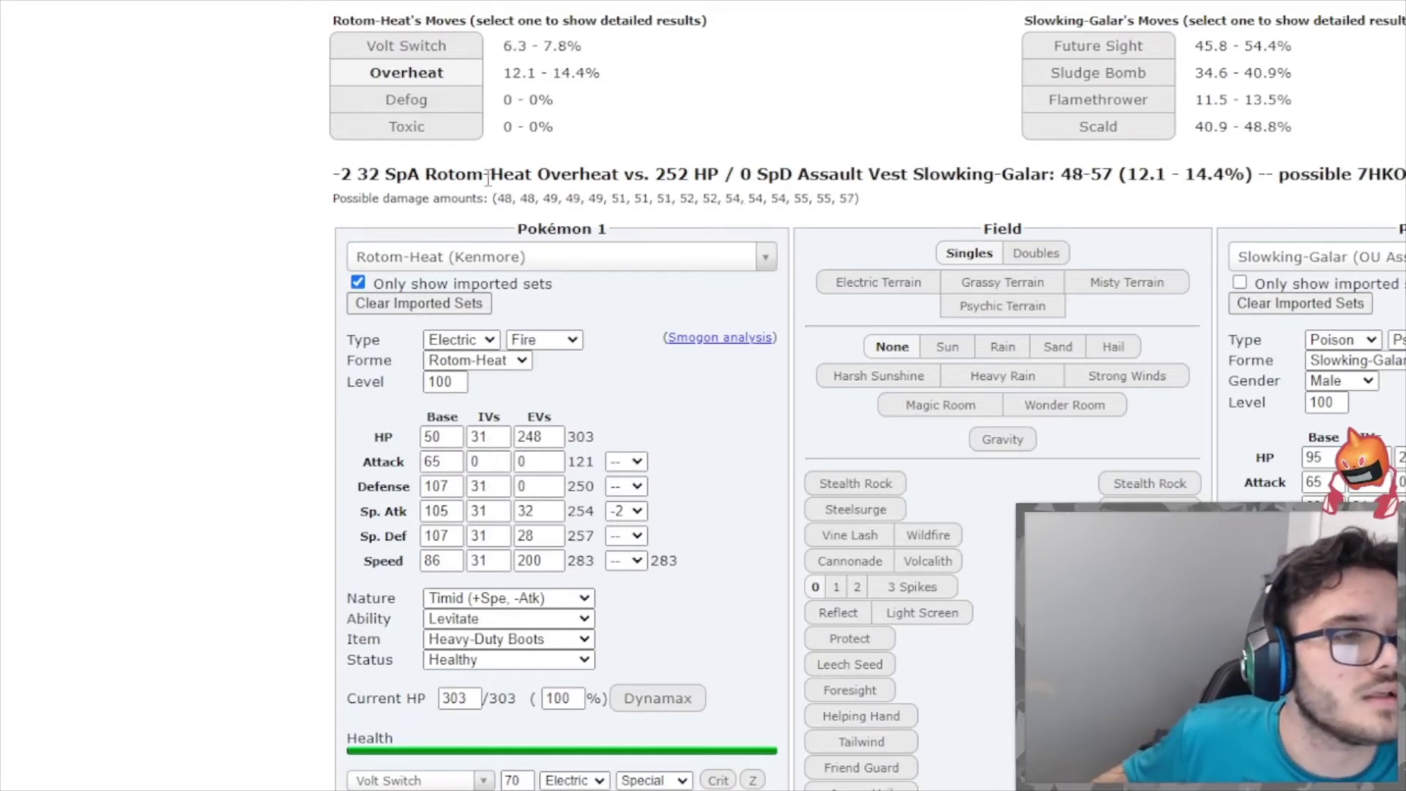
Select Zeraora (BlitzKreig) as Pokémon 1 and compare its damage ranges against Slowking-Galar with the battle.
left_click(587, 256)
left_click(395, 439)
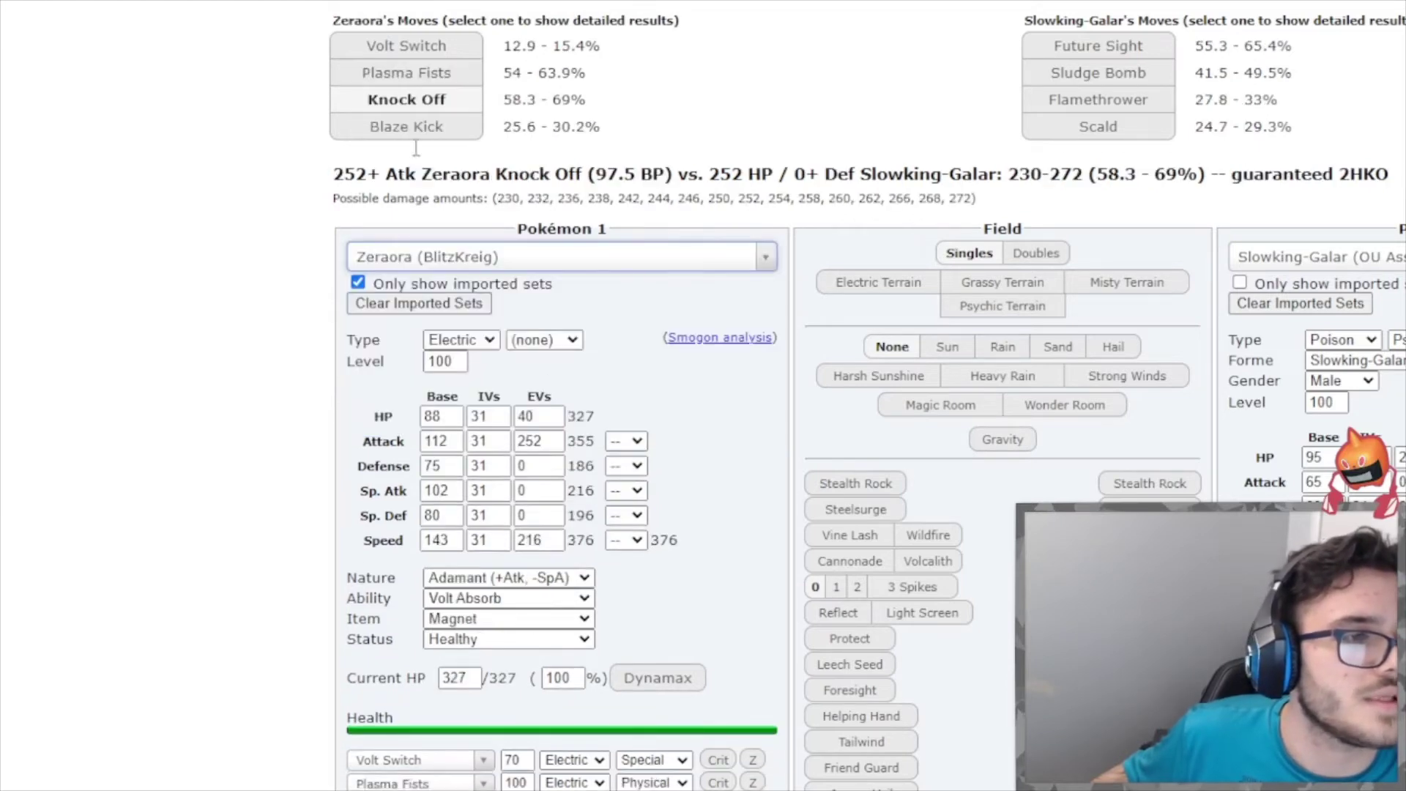
key("alt+Tab")
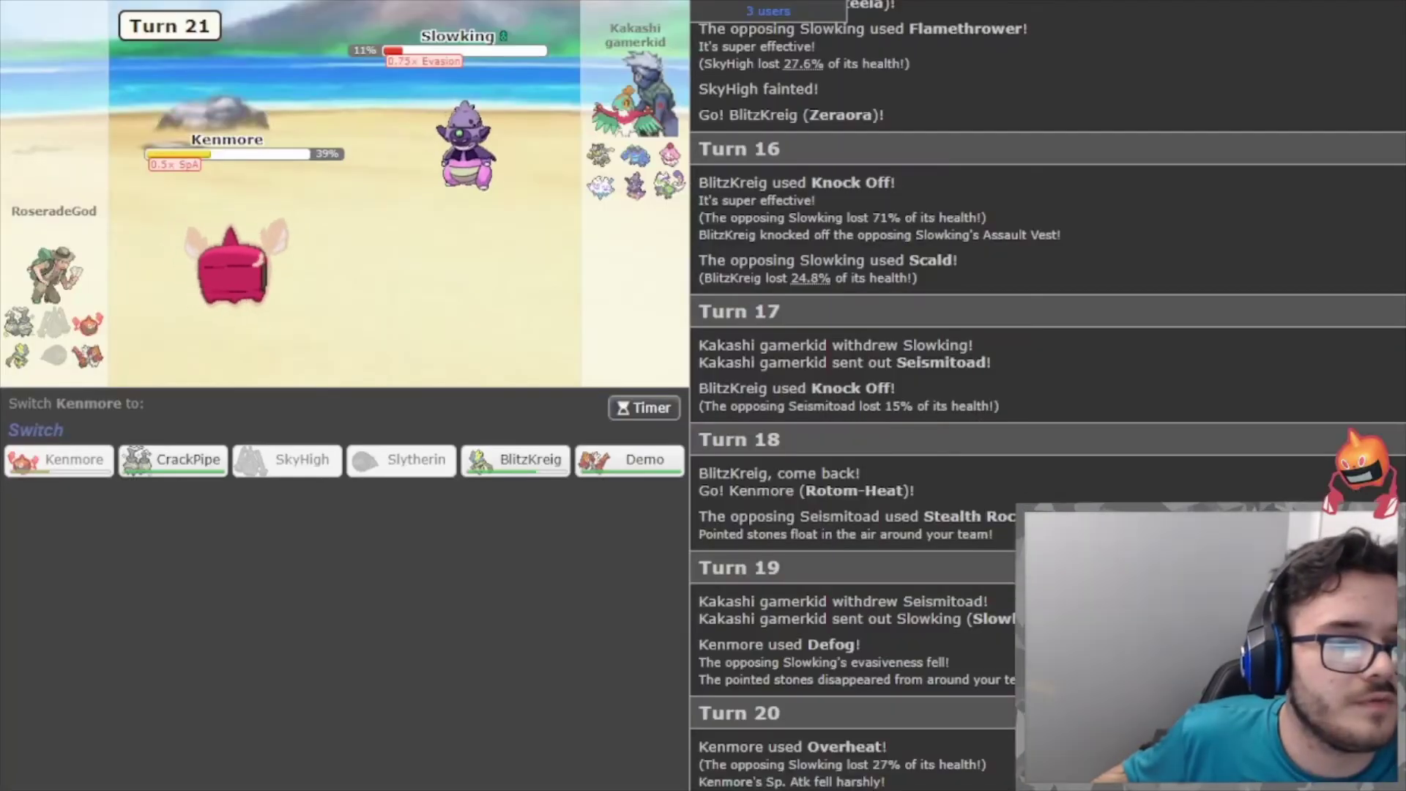
key("alt+Tab")
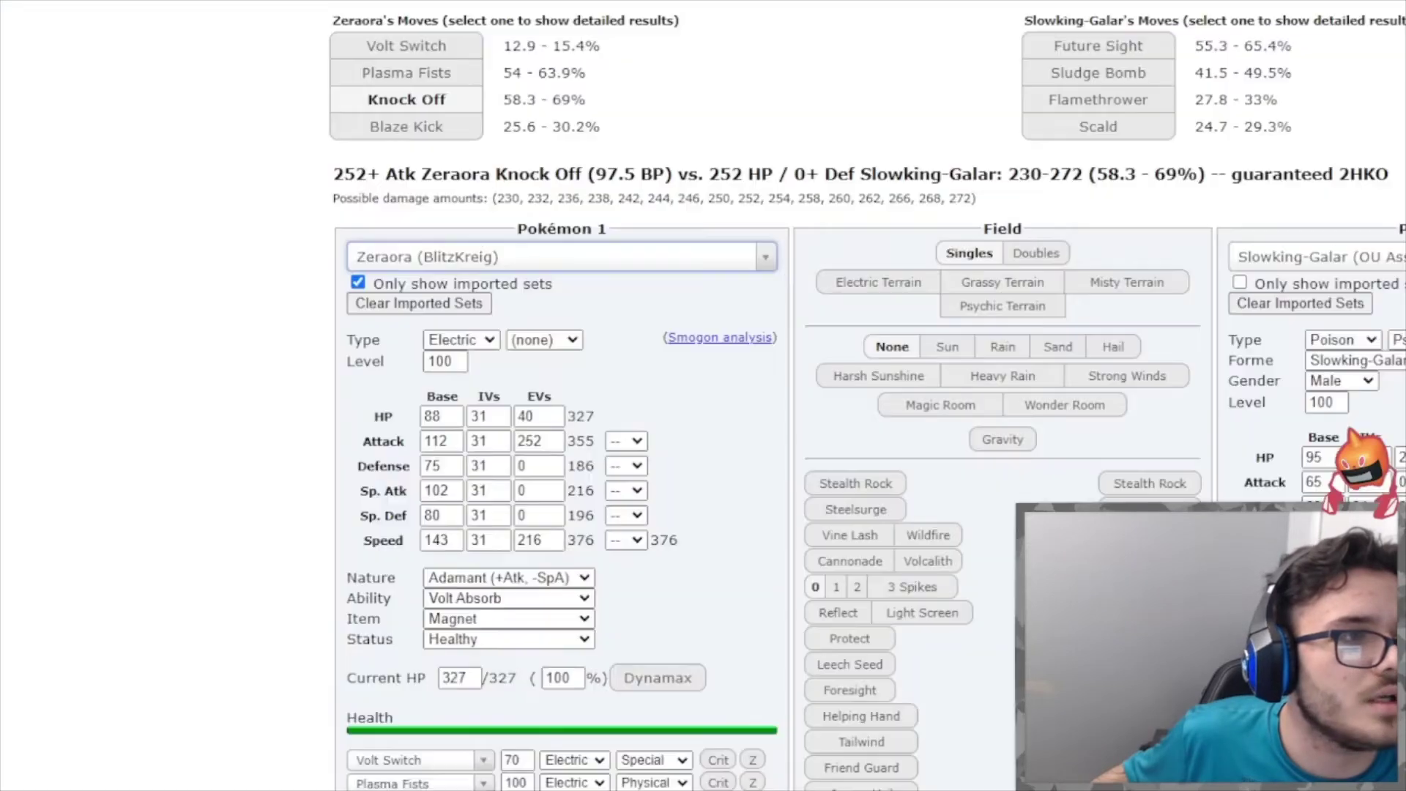
Return to the battle, check the opposing Slowking's details, and send in CrackPipe as Kenmore's Volt Switch replacement.
key("alt+Tab")
mouse_move(497, 195)
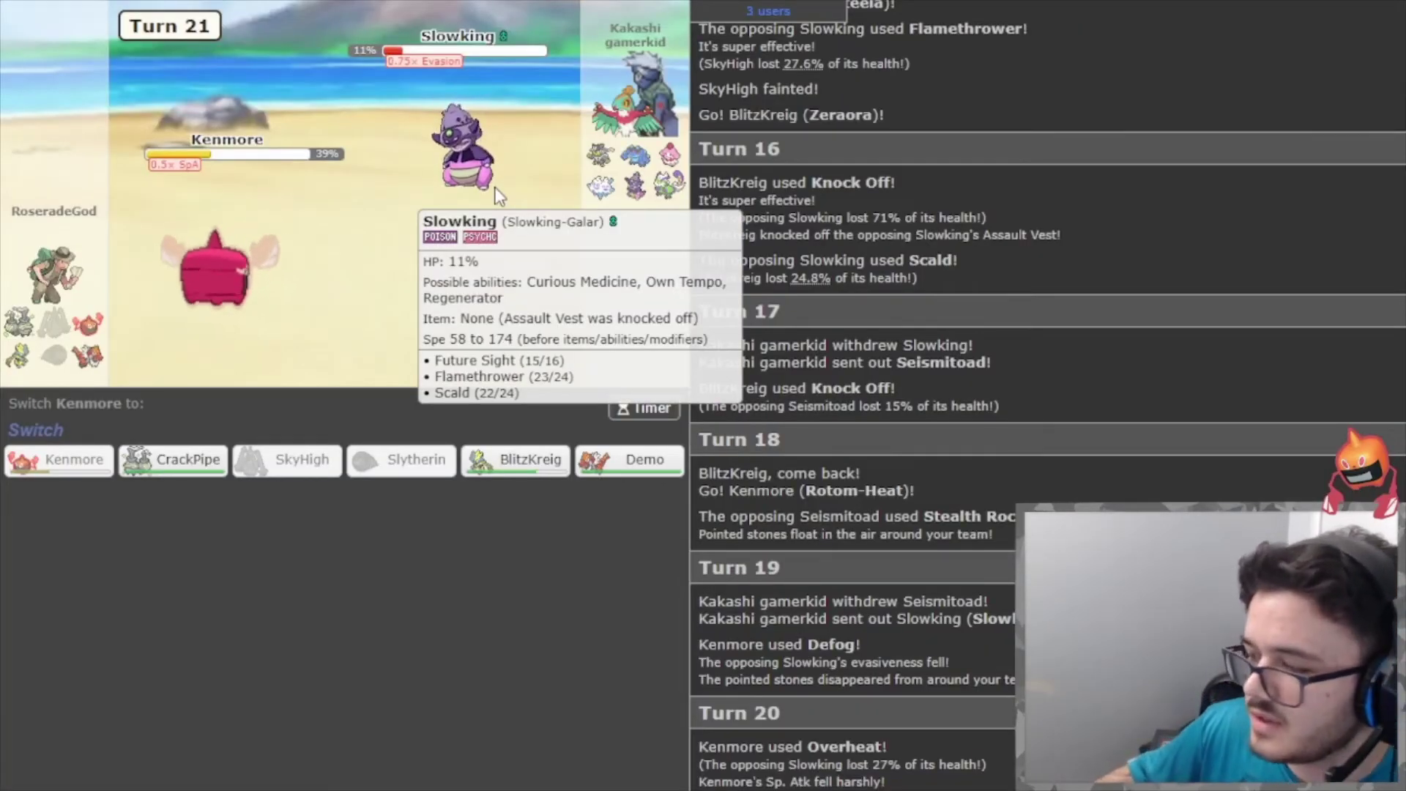
mouse_move(205, 476)
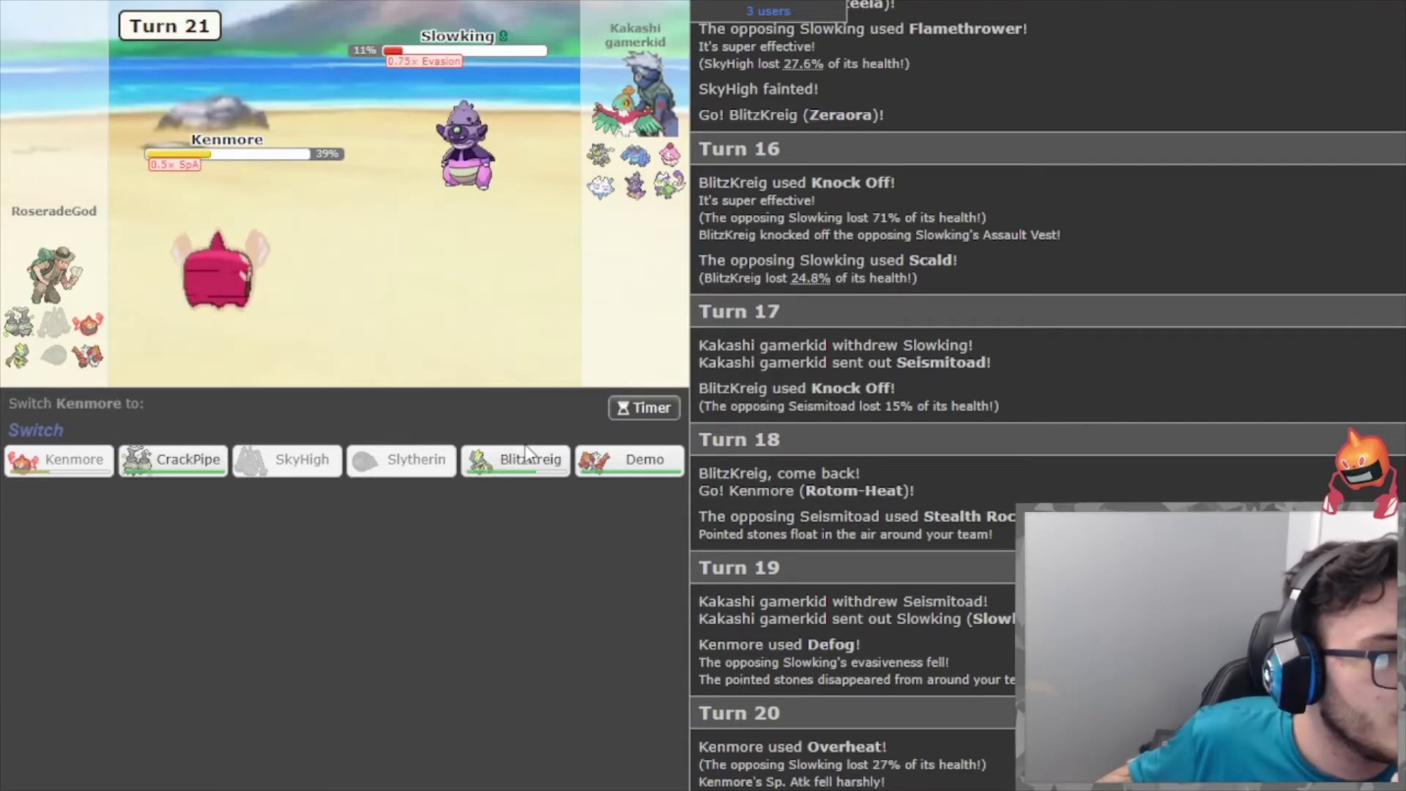
left_click(185, 476)
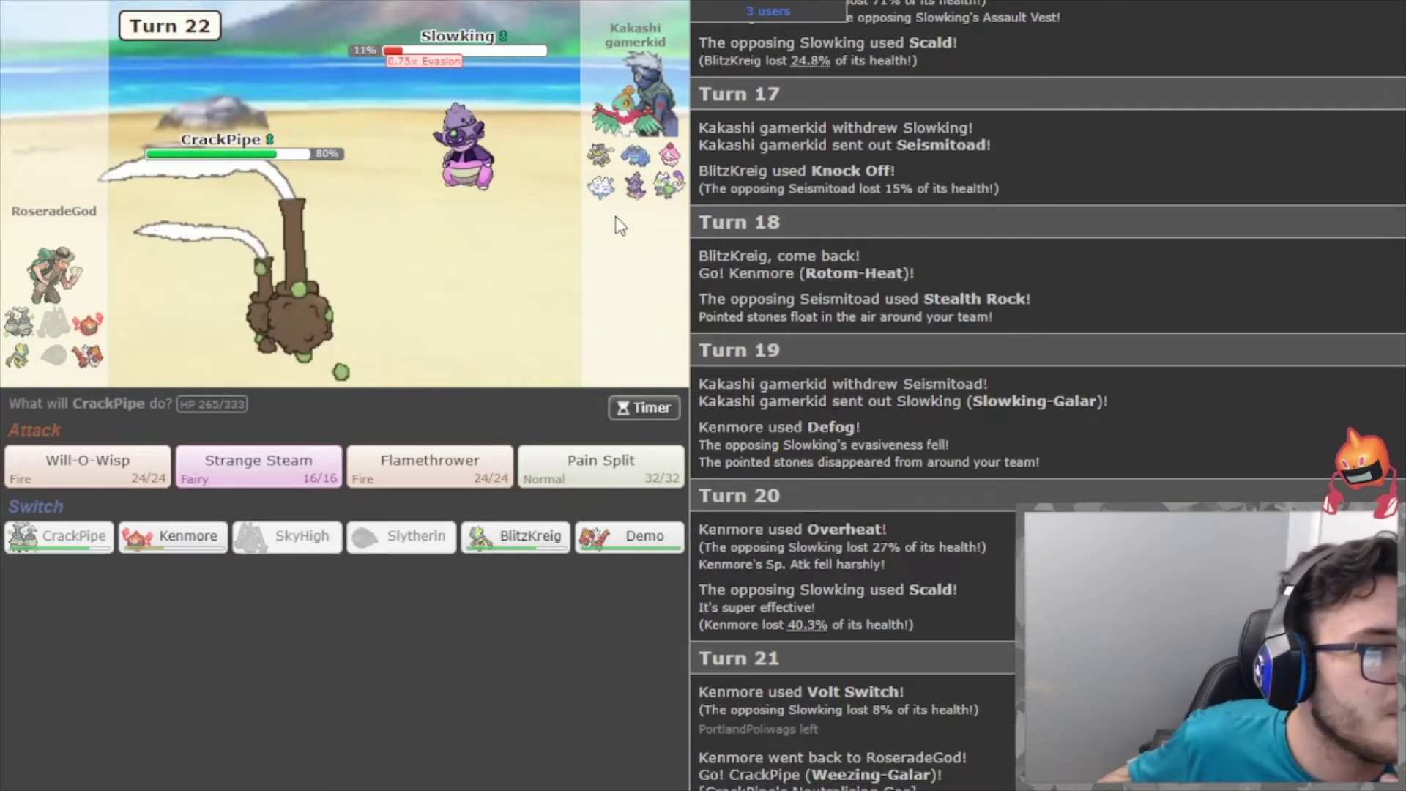
Switch to the damage calculator and select Weezing-Galar (CrackPipe) as Pokémon 1 against Slowking-Galar.
mouse_move(597, 192)
mouse_move(632, 165)
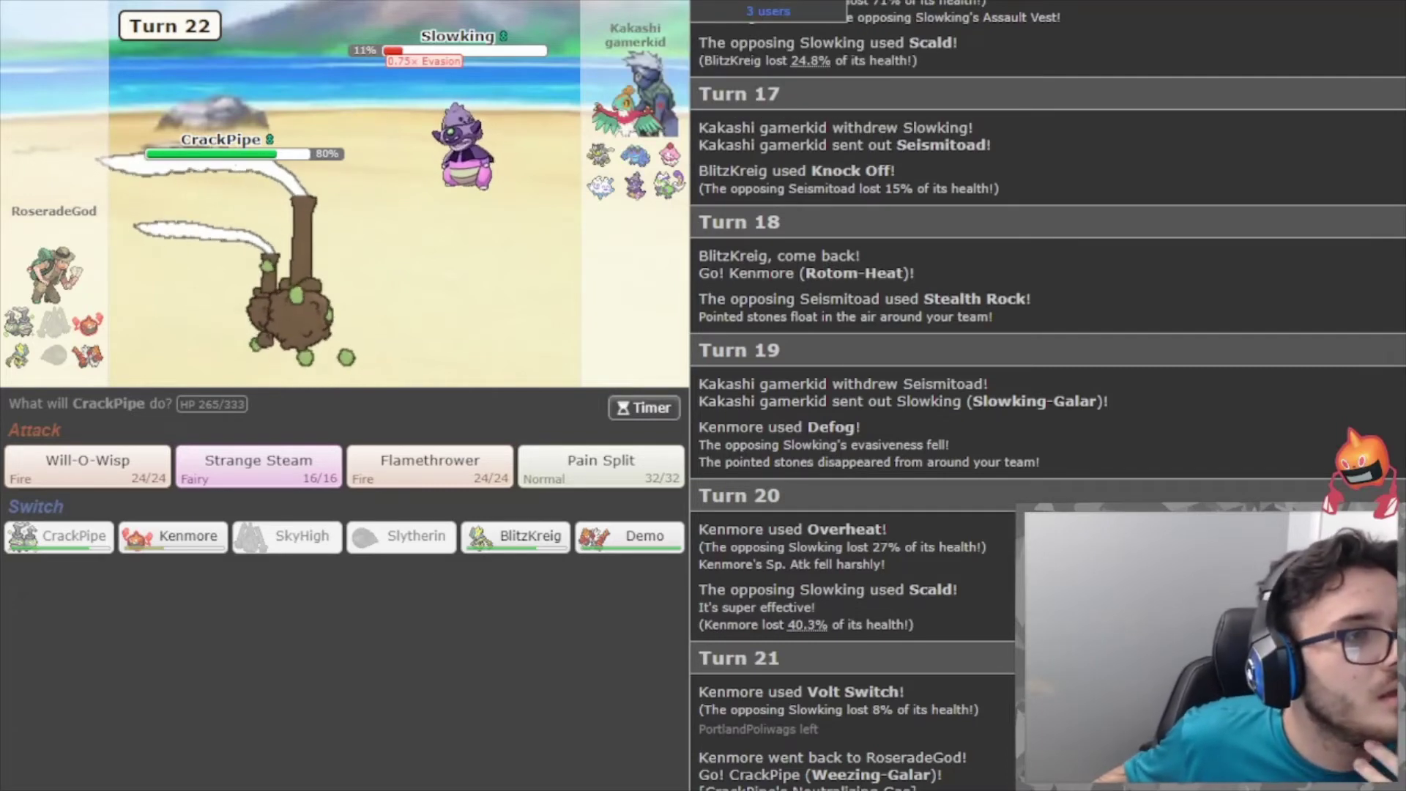
key("alt+Tab")
left_click(721, 257)
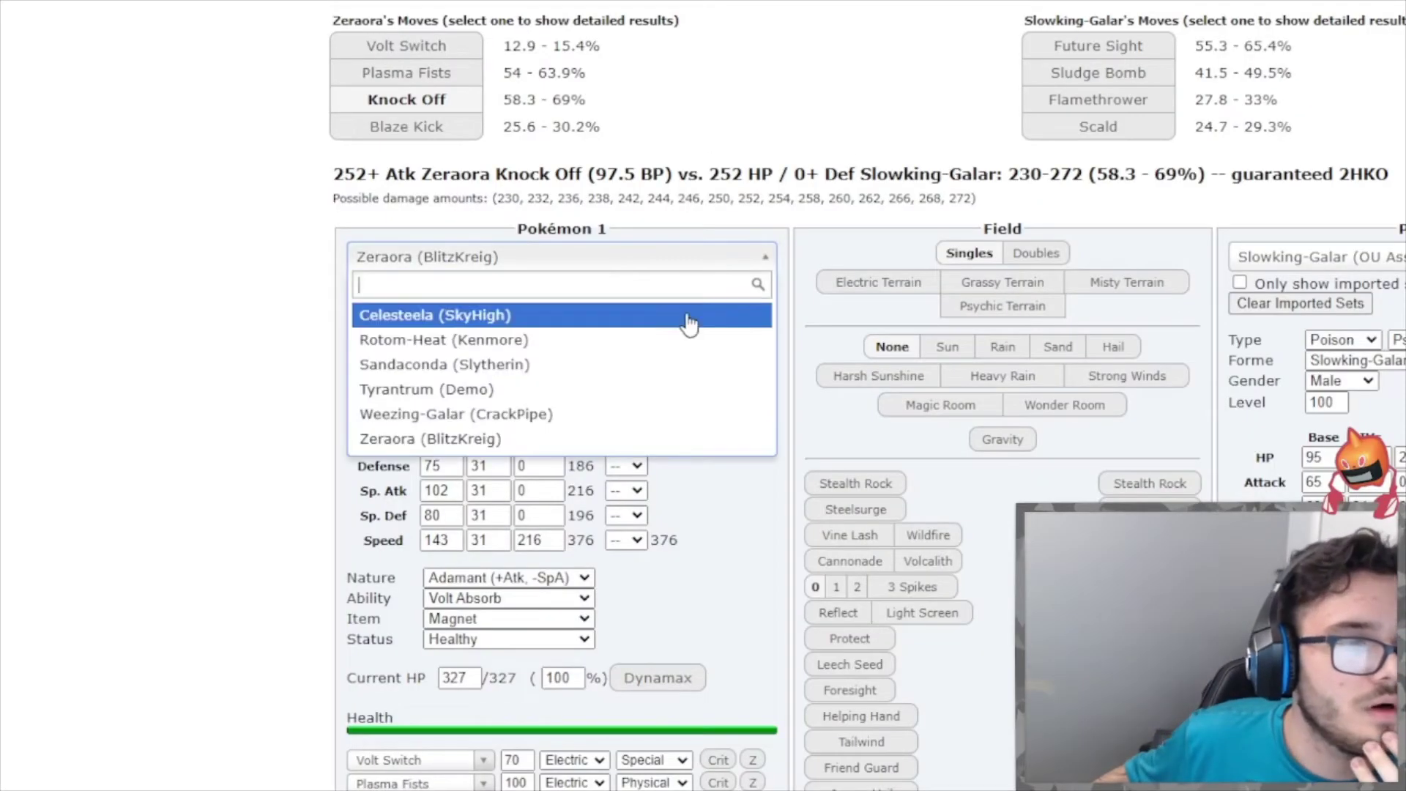
left_click(641, 415)
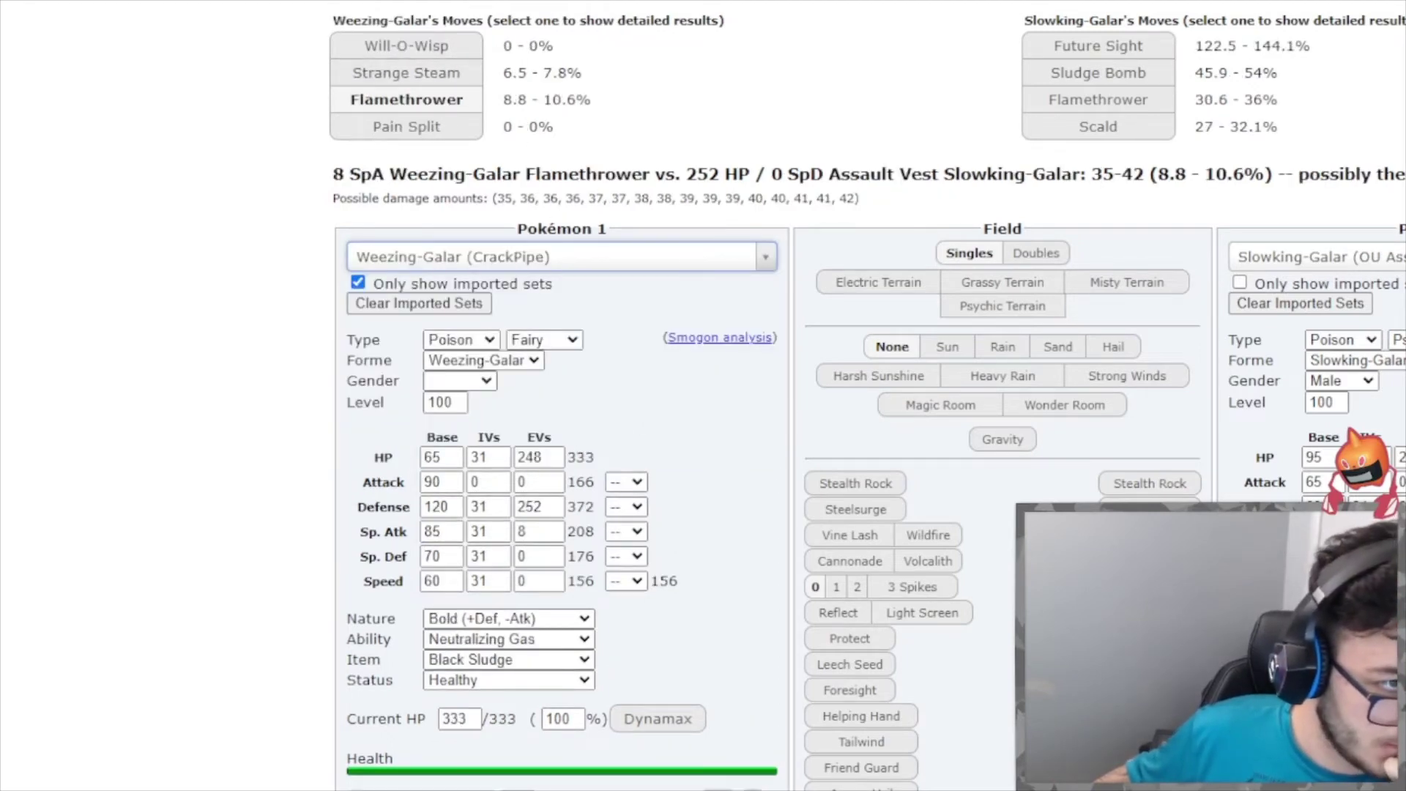
Return to the battle, attack with CrackPipe's Flamethrower and skip to the end of the turn's animation.
key("alt+Tab")
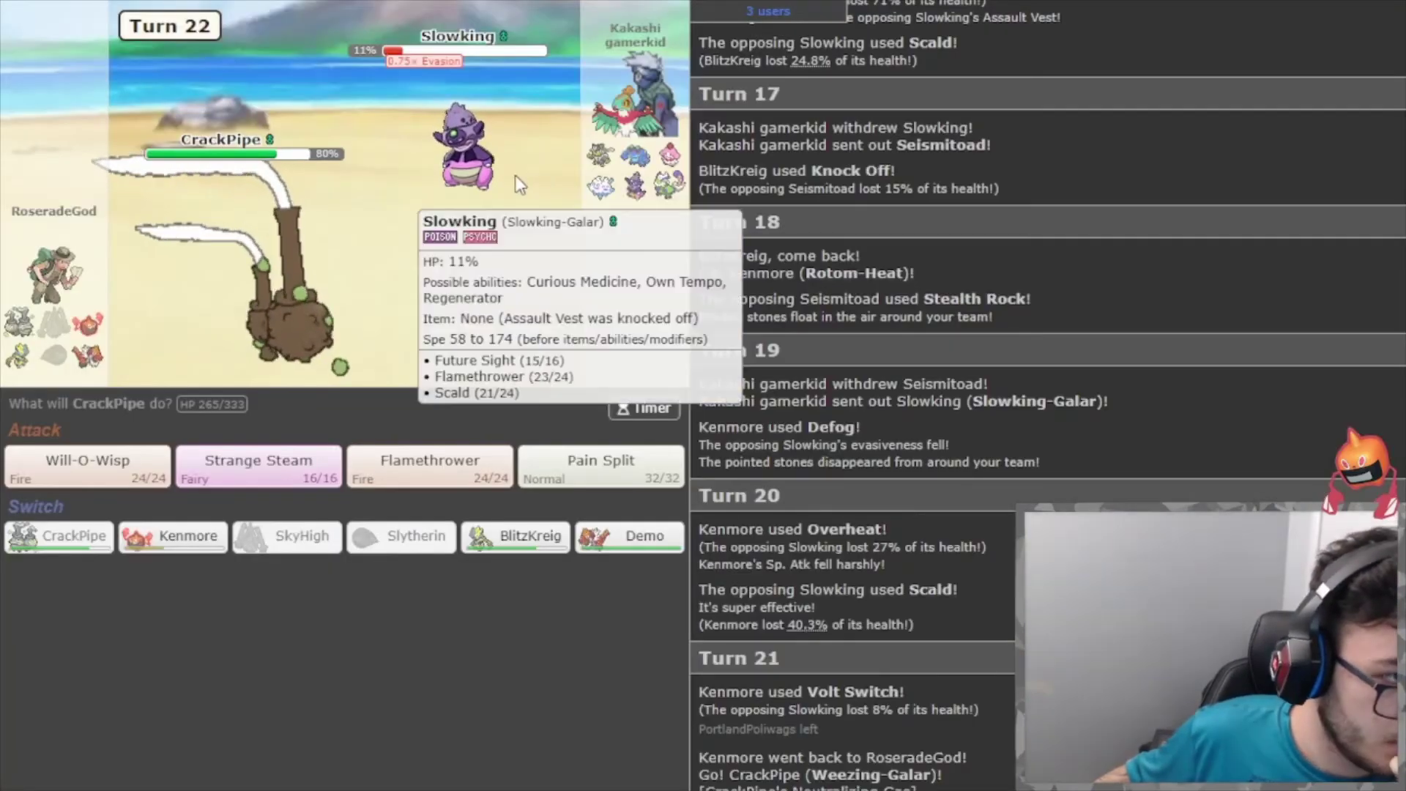
left_click(425, 460)
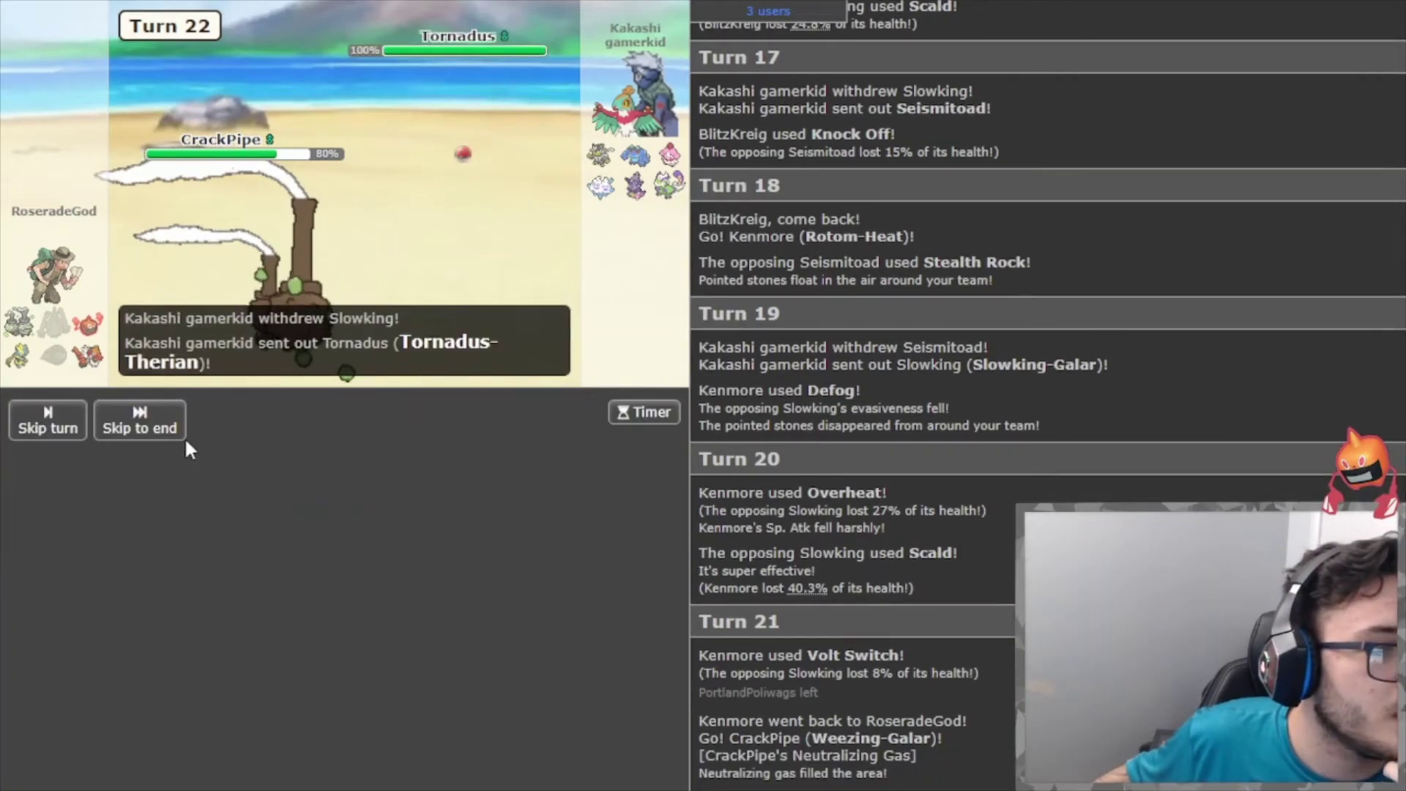
left_click(139, 421)
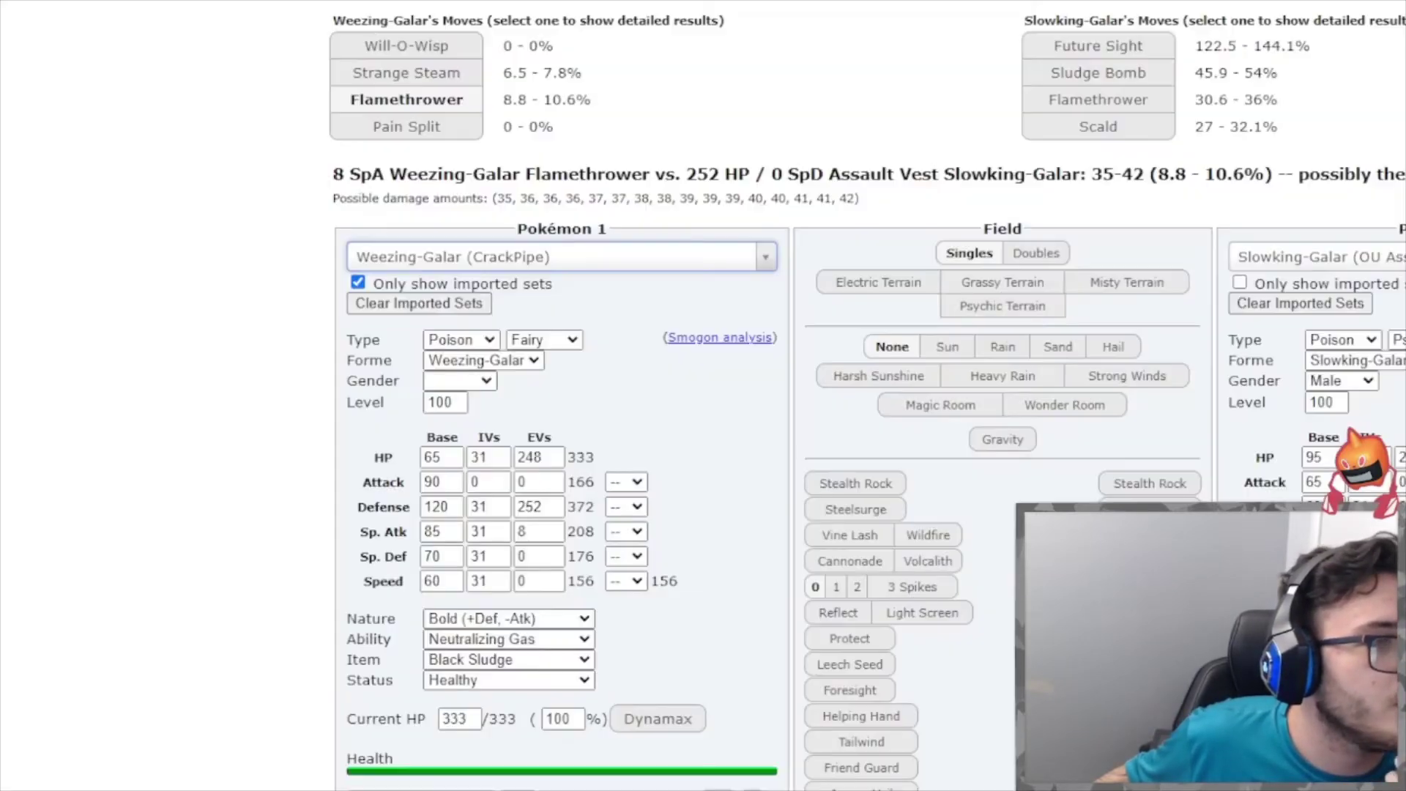
In the damage calculator, load the OU Nasty Plot set of Tornadus-Therian as Pokémon 2.
key("alt+Tab")
left_click(1264, 255)
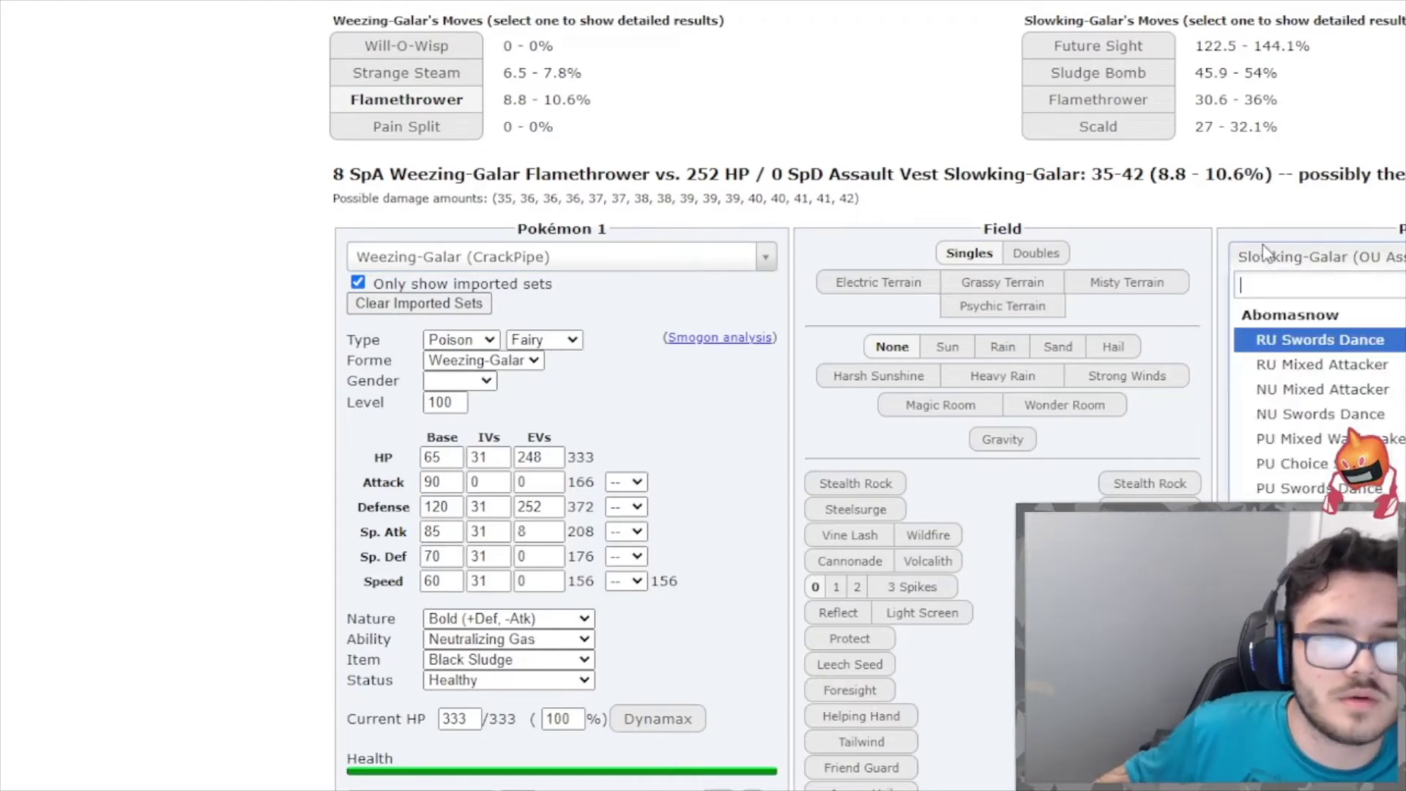
type("torn")
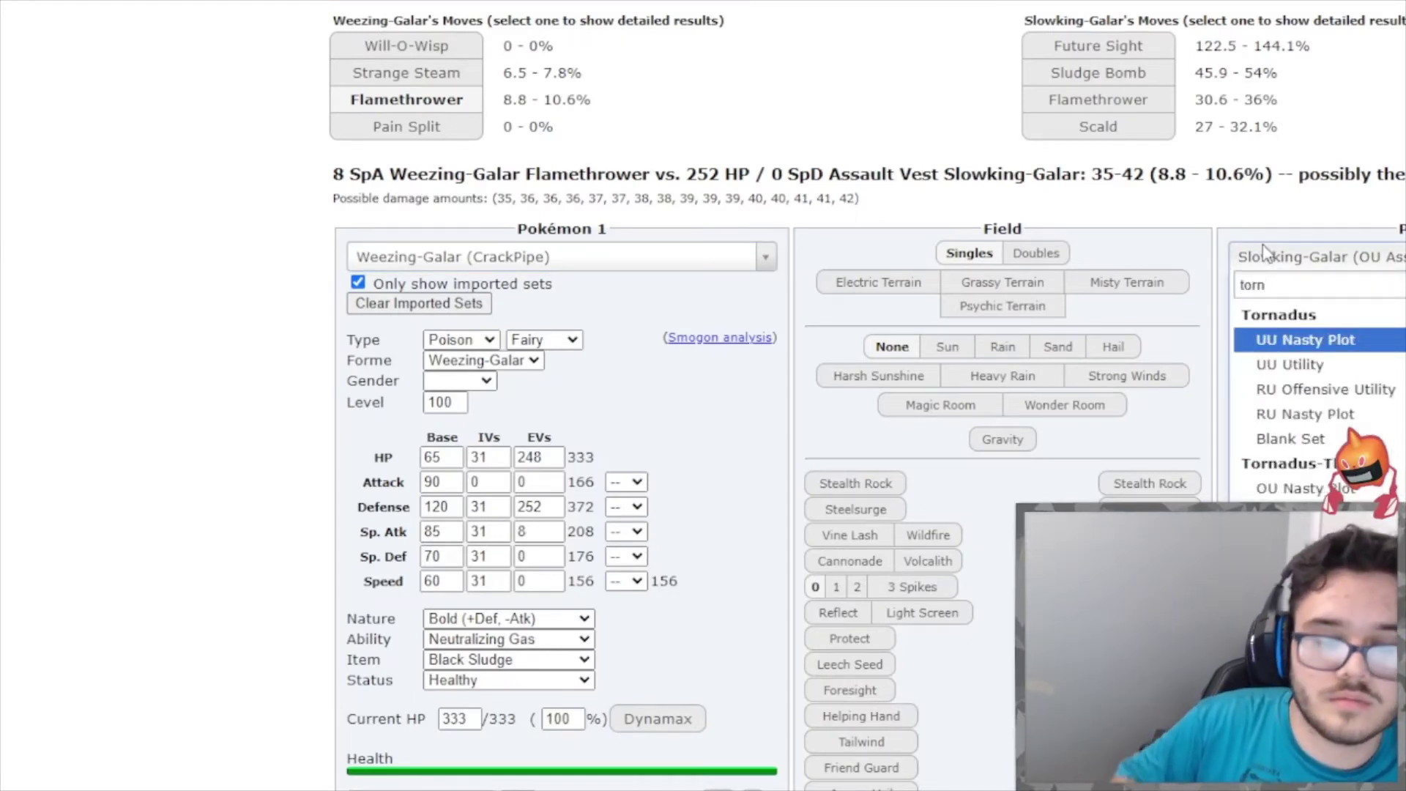
key("Down")
key("Down")
key("Down")
key("Down")
key("Down")
key("Return")
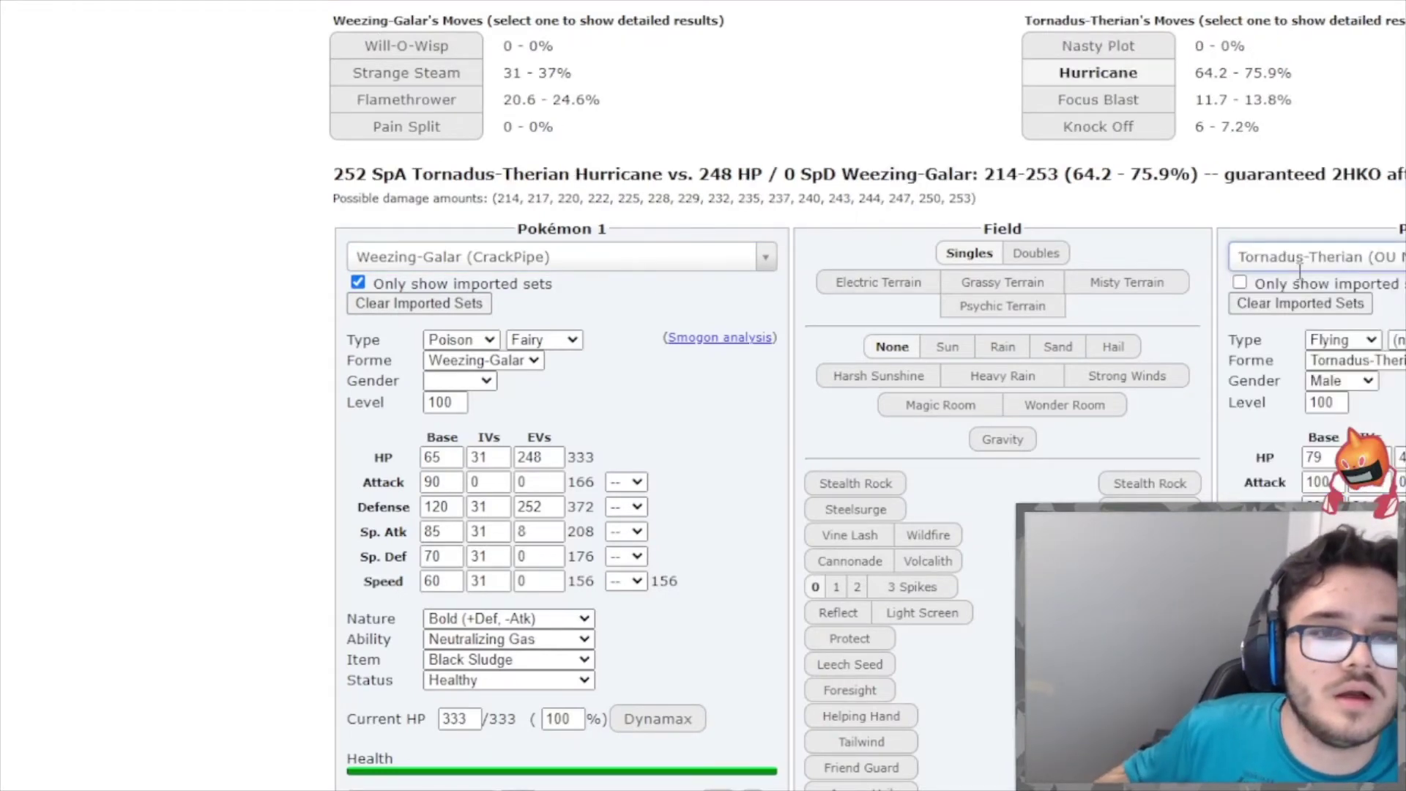
Return to the battle and examine the opposing Tornadus's details and its earlier turns in the battle log.
key("alt+Tab")
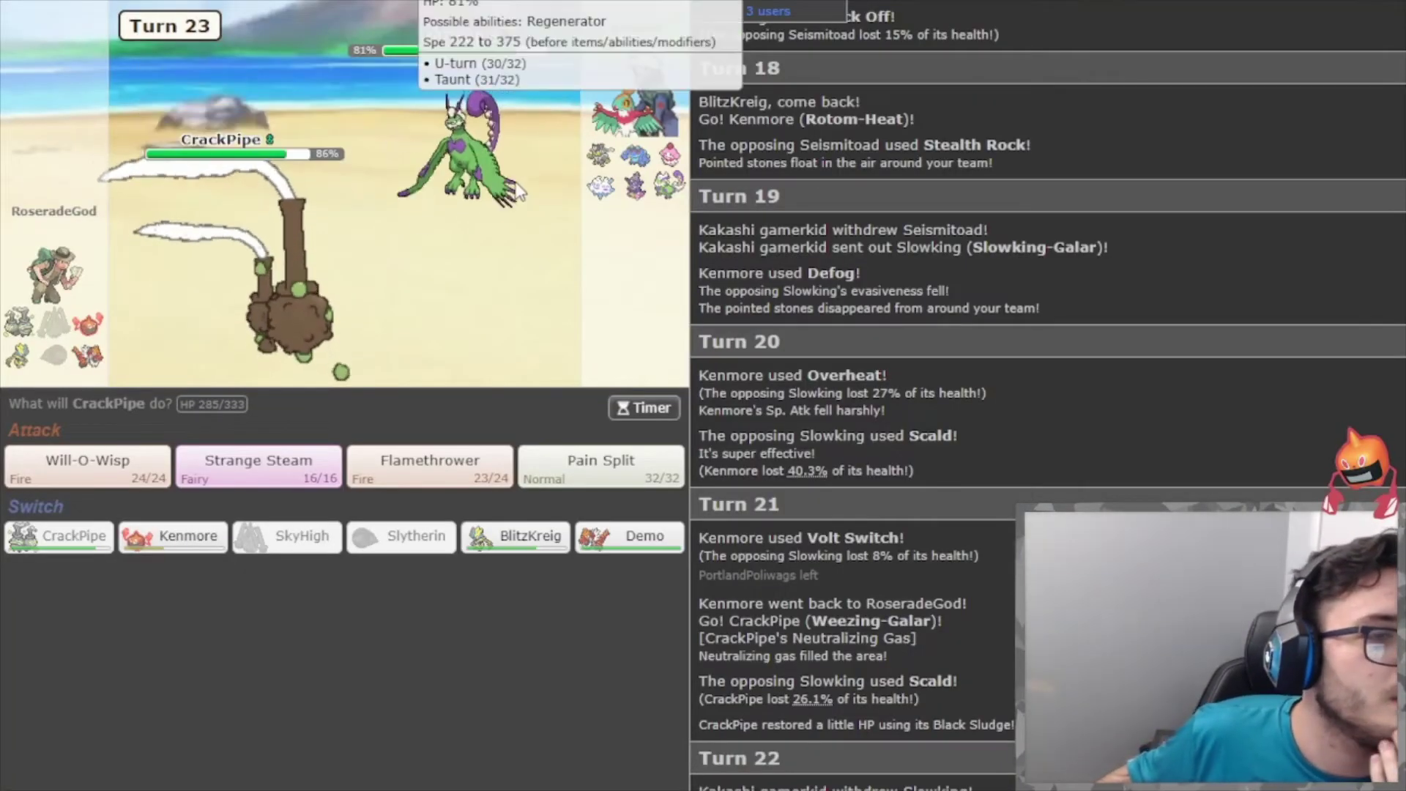
scroll(1073, 481, "up", 15)
scroll(1073, 481, "up", 9)
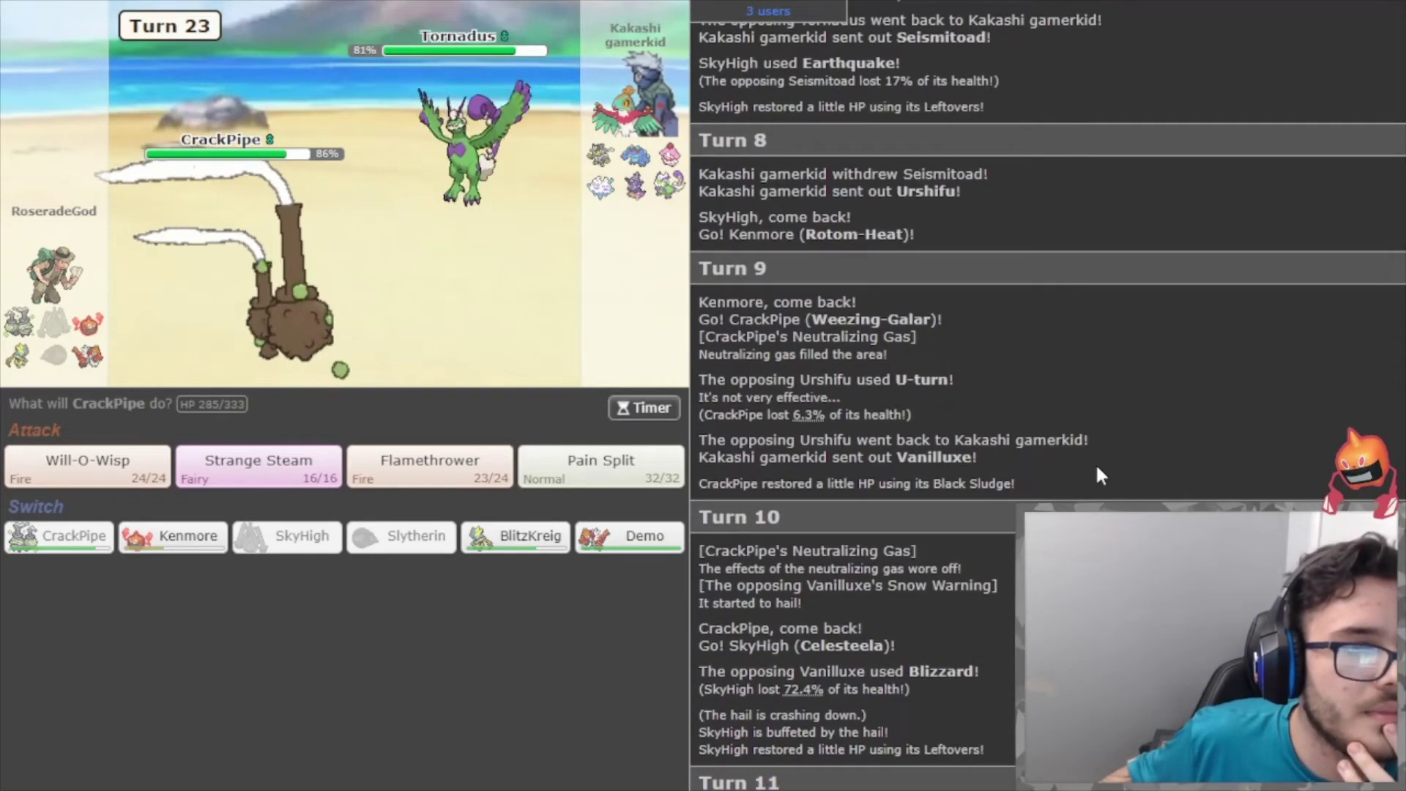
scroll(1096, 463, "up", 8)
scroll(1095, 463, "up", 1)
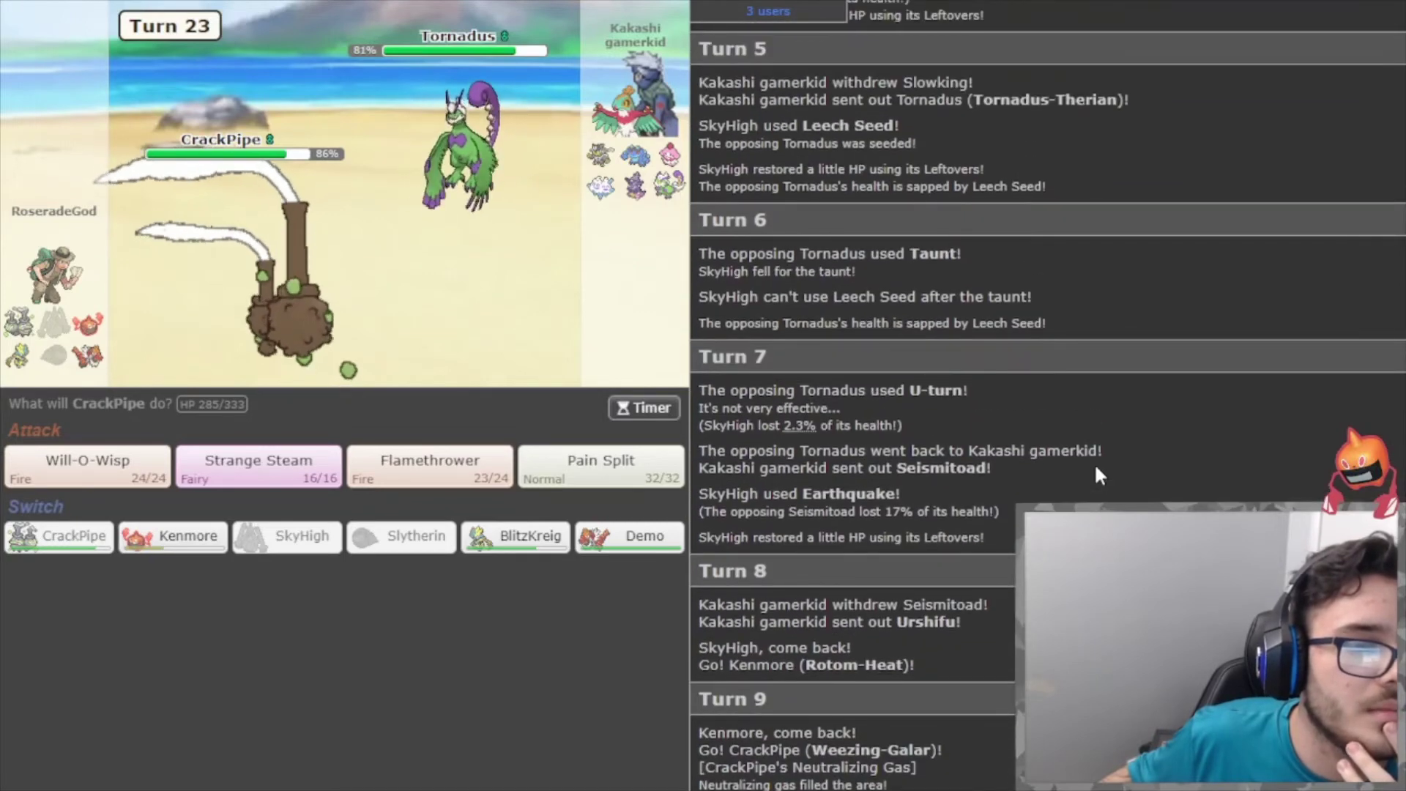
scroll(899, 377, "down", 9)
scroll(899, 377, "down", 15)
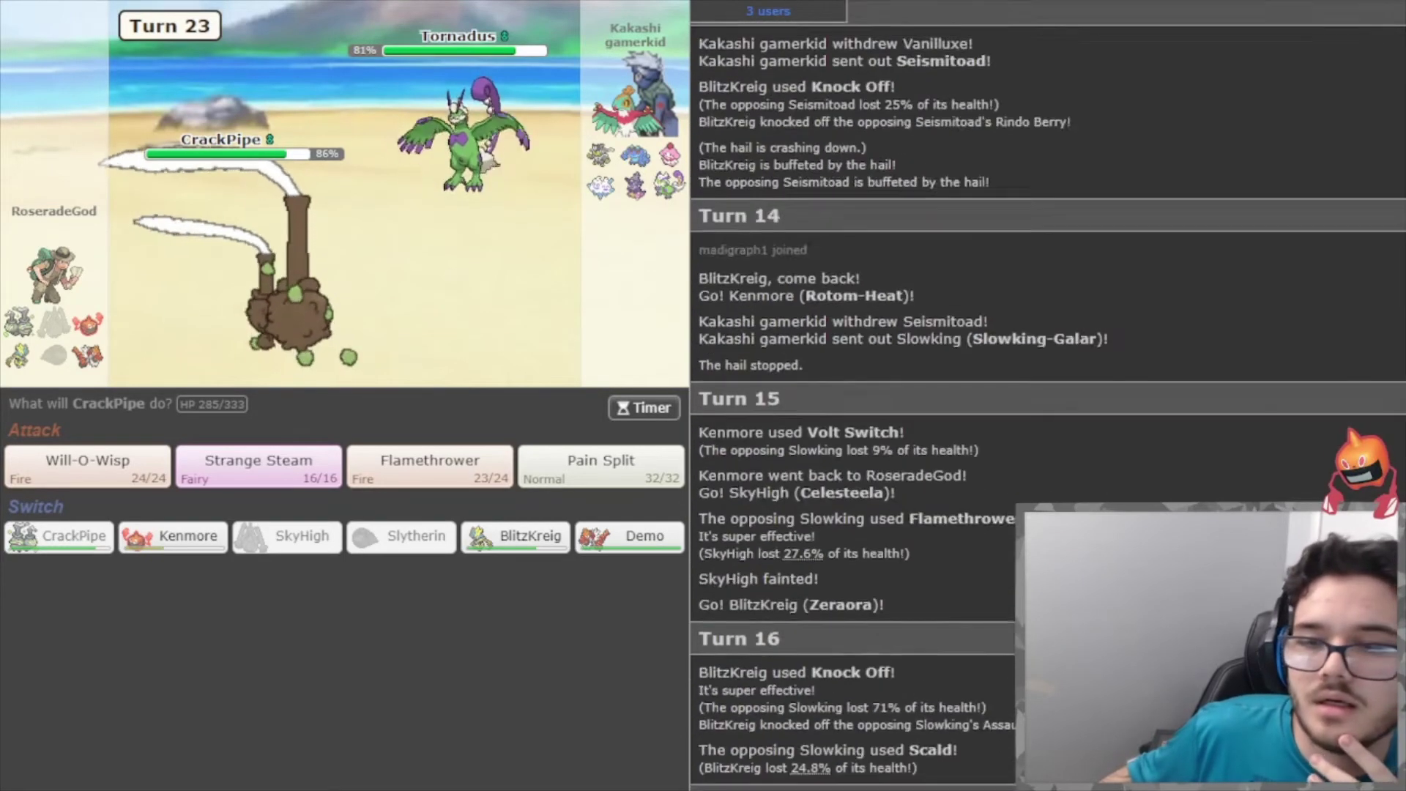
mouse_move(436, 162)
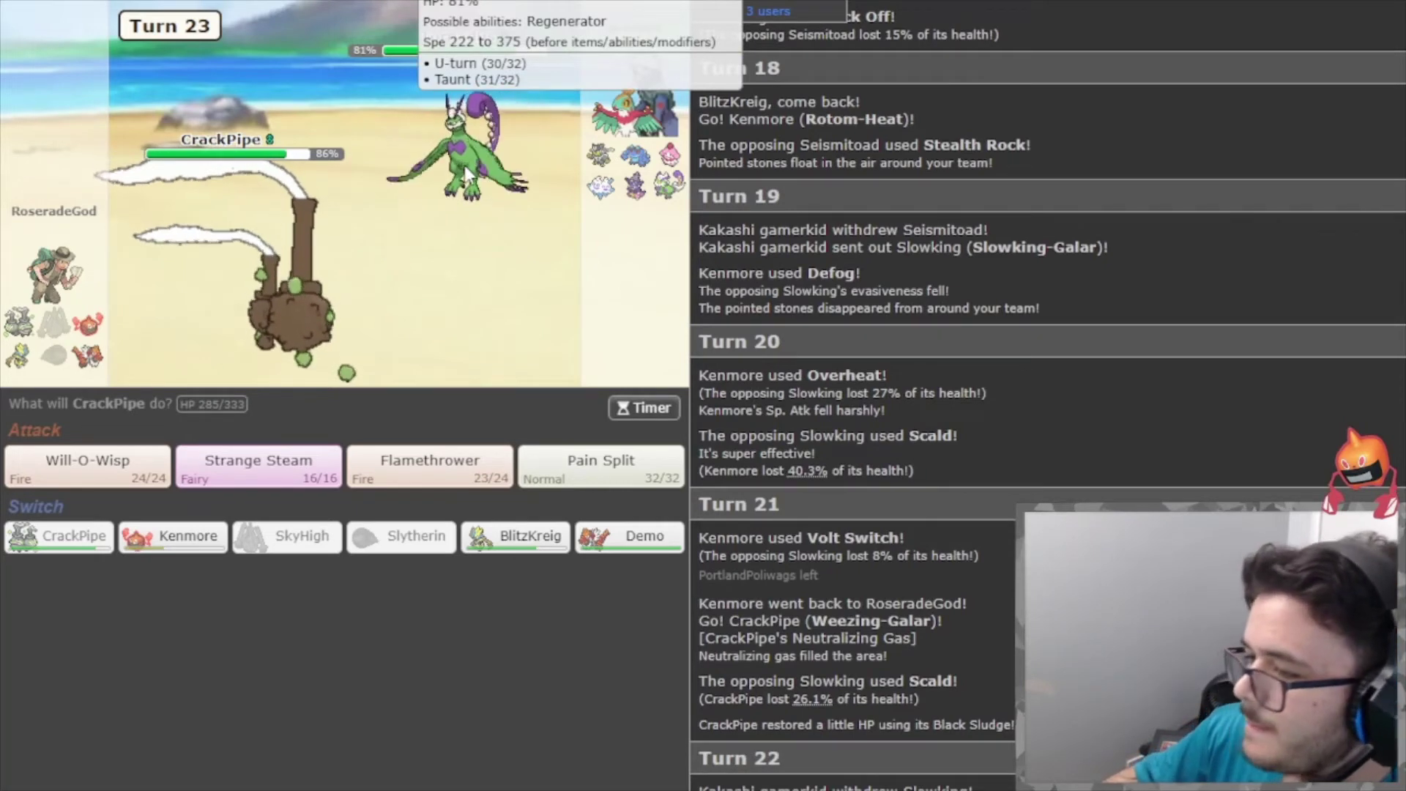
mouse_move(647, 167)
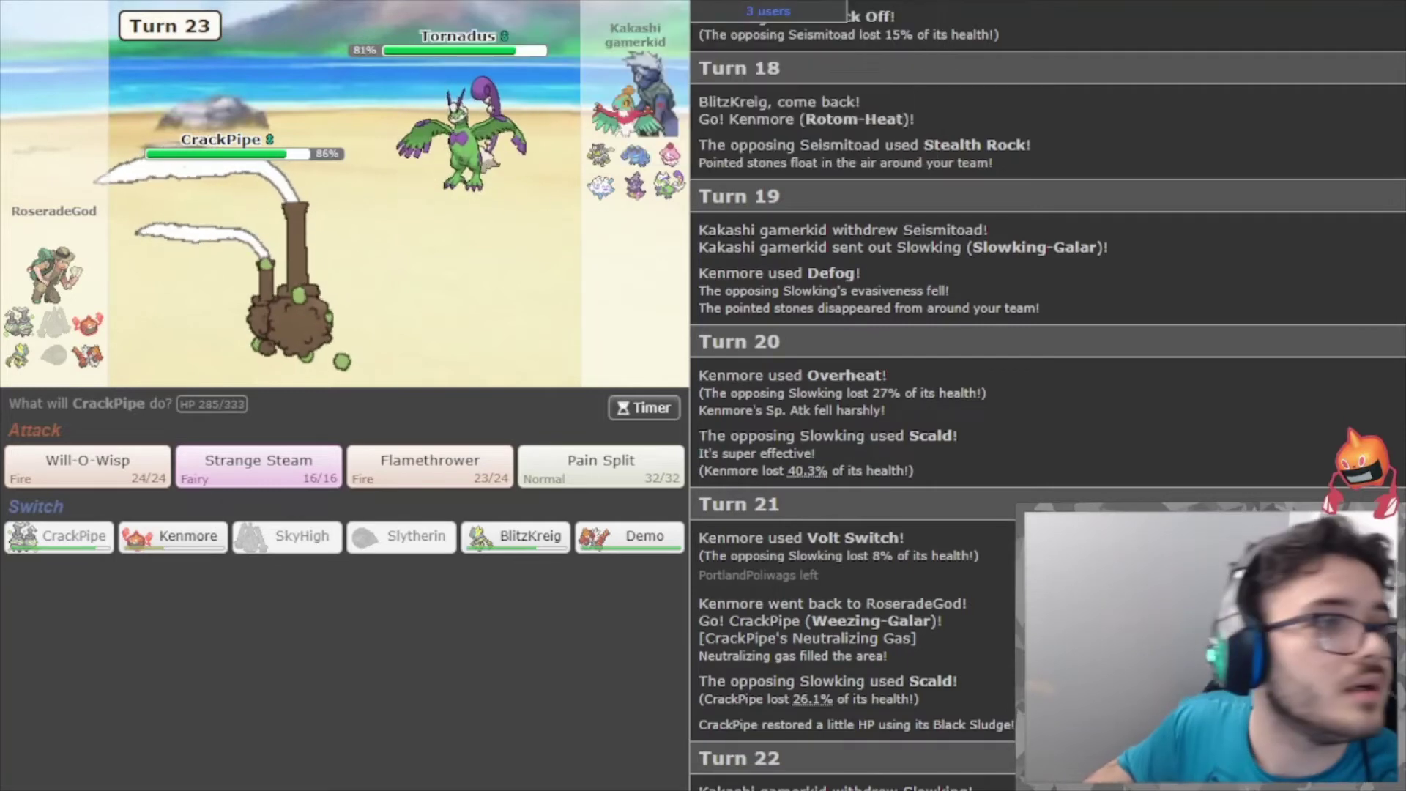
In the damage calculator, pit Rotom-Heat (Kenmore) at -2 Sp. Atk against the OU Assault Vest set of Slowking-Galar.
key("alt+Tab")
left_click(648, 272)
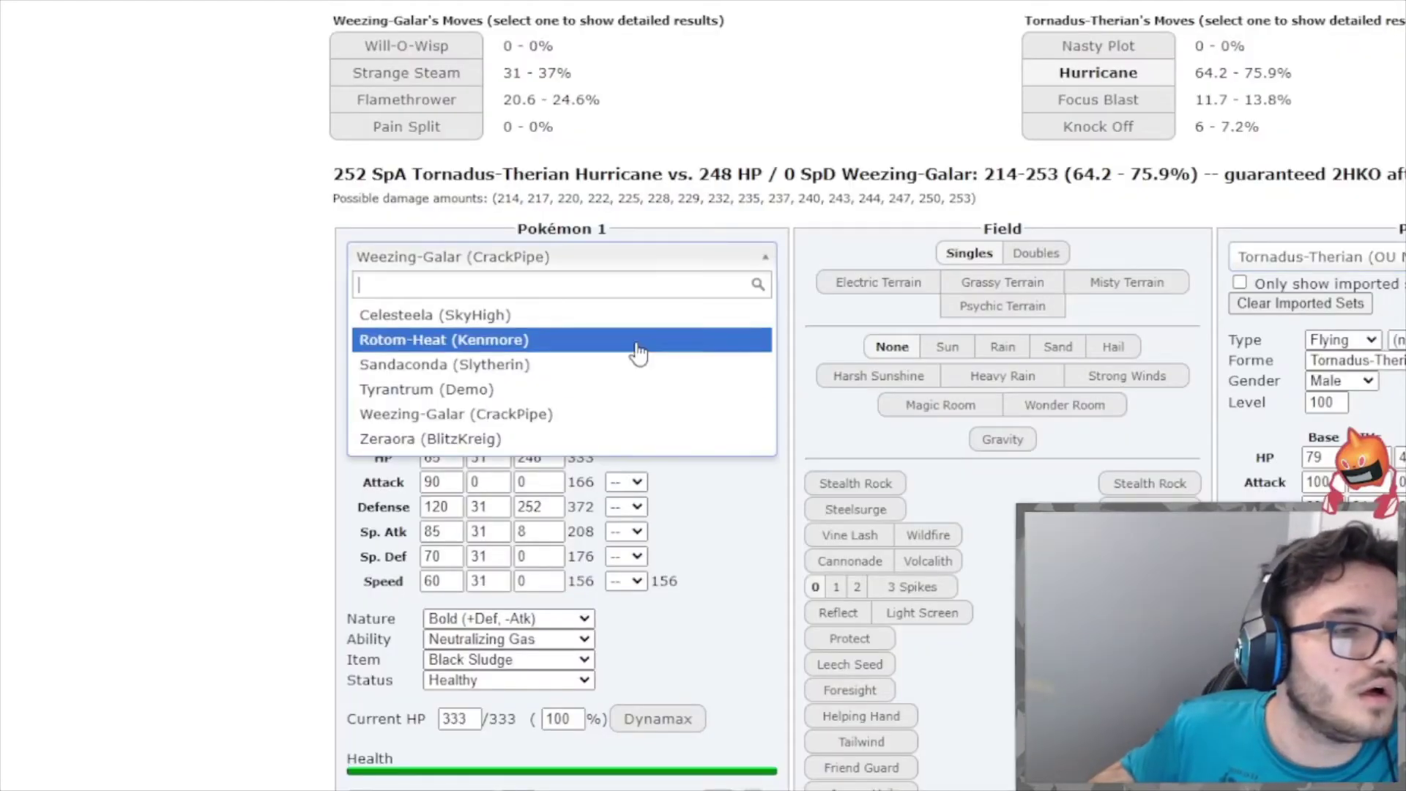
left_click(636, 345)
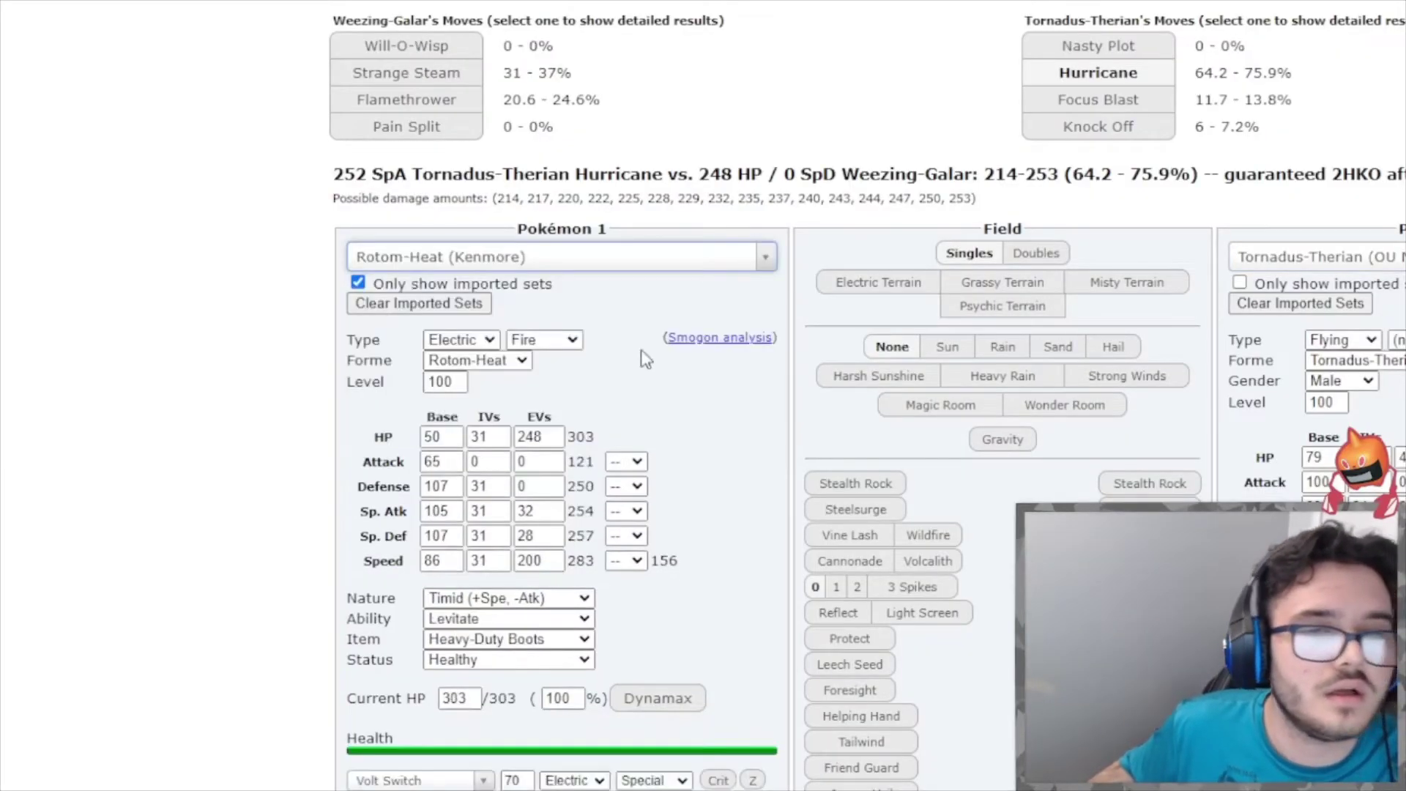
left_click(1319, 256)
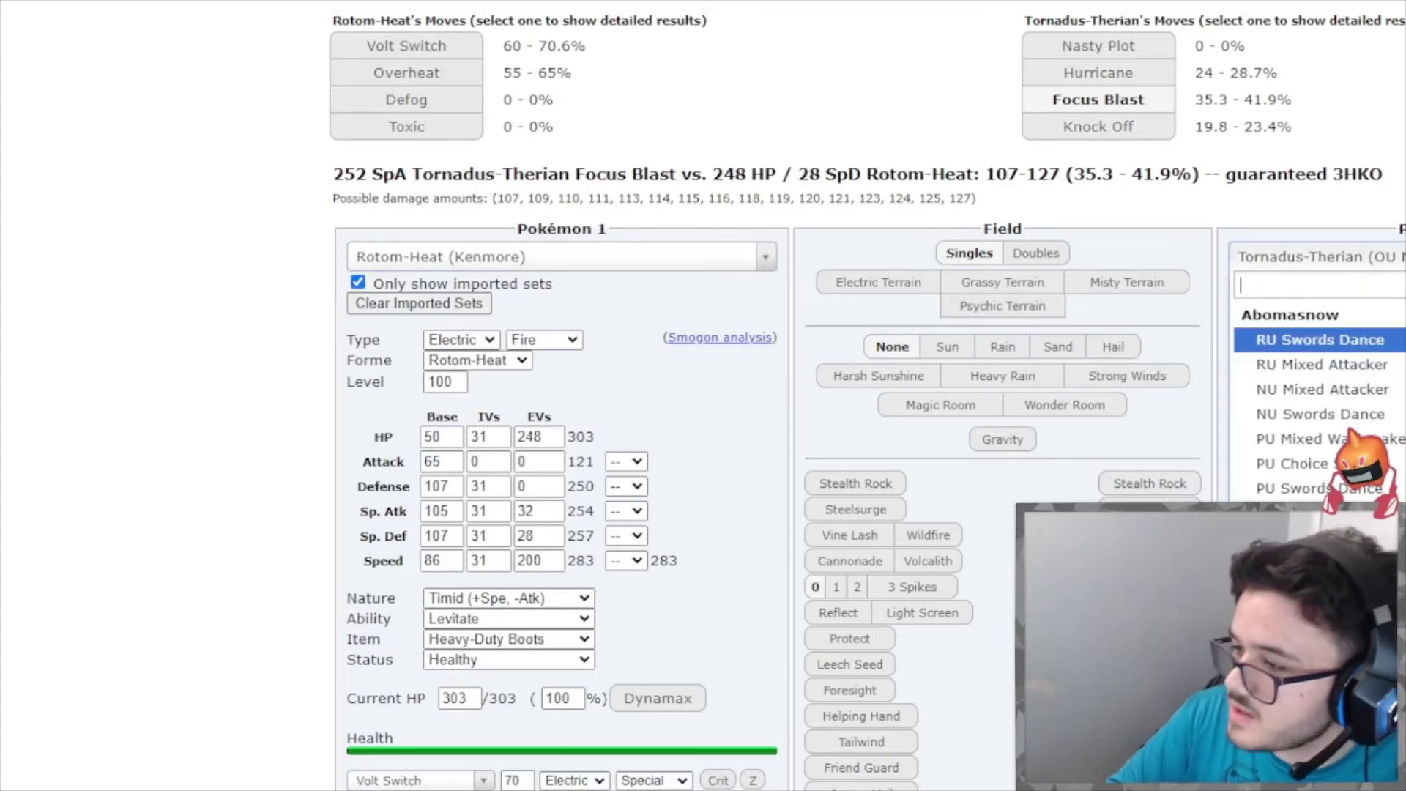
type("slowk")
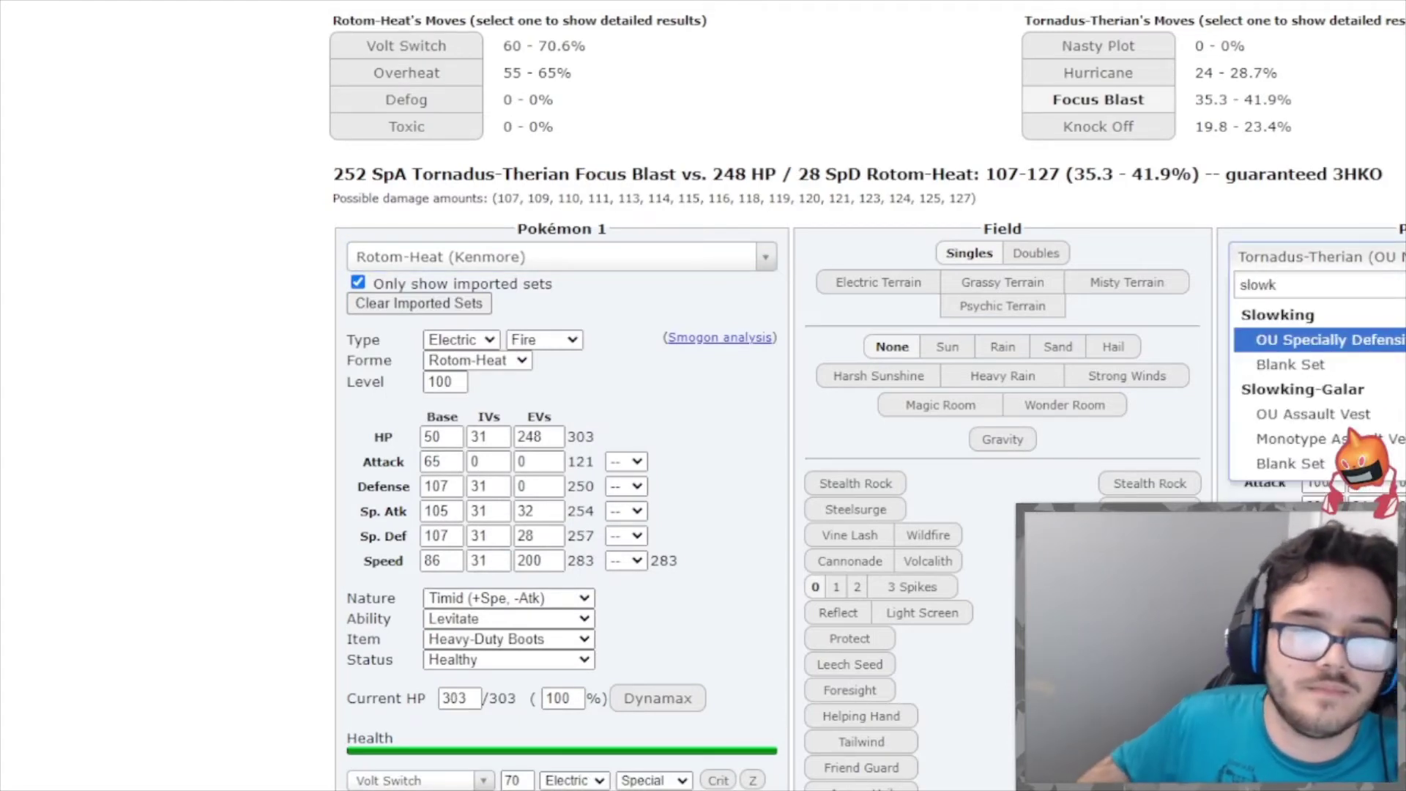
left_click(1313, 414)
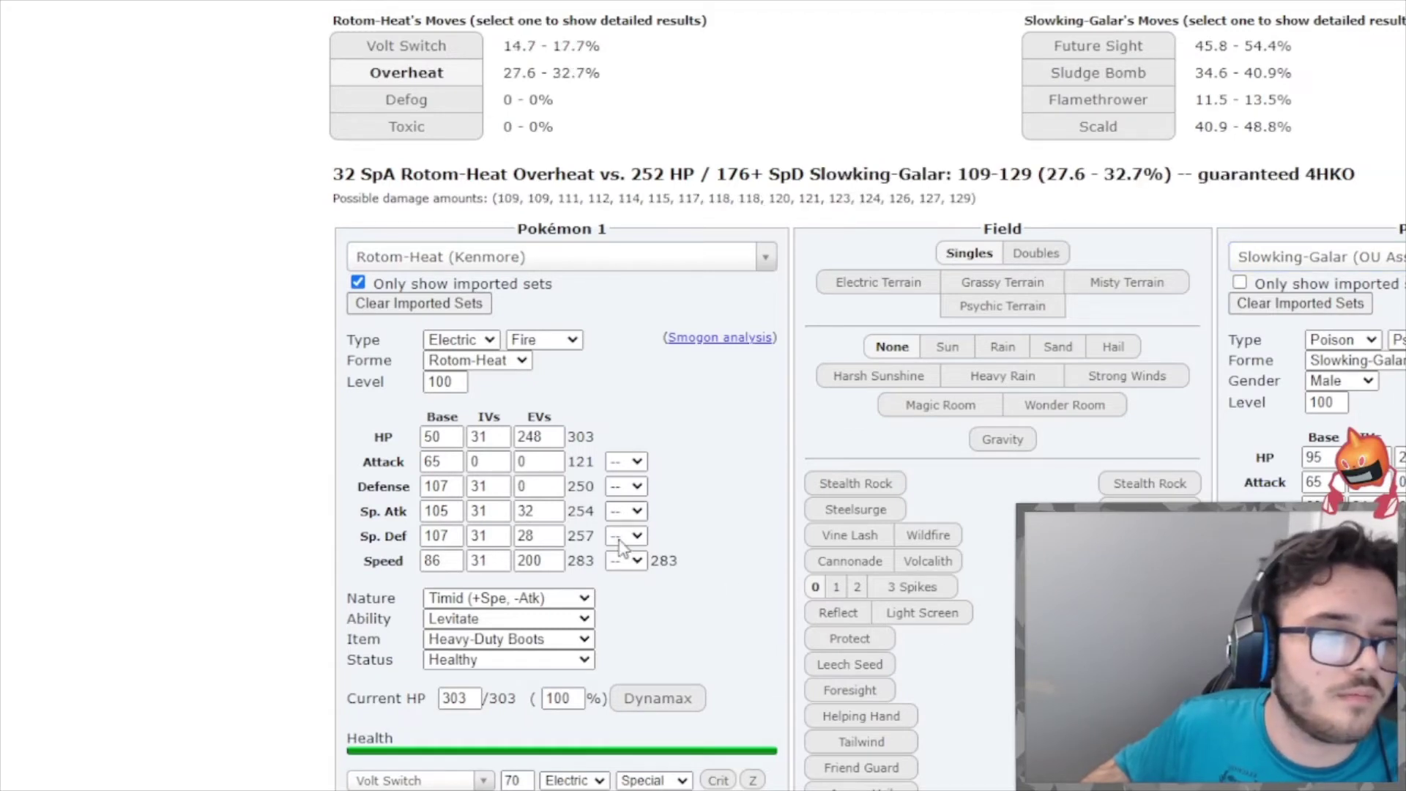
key("Down")
key("Down")
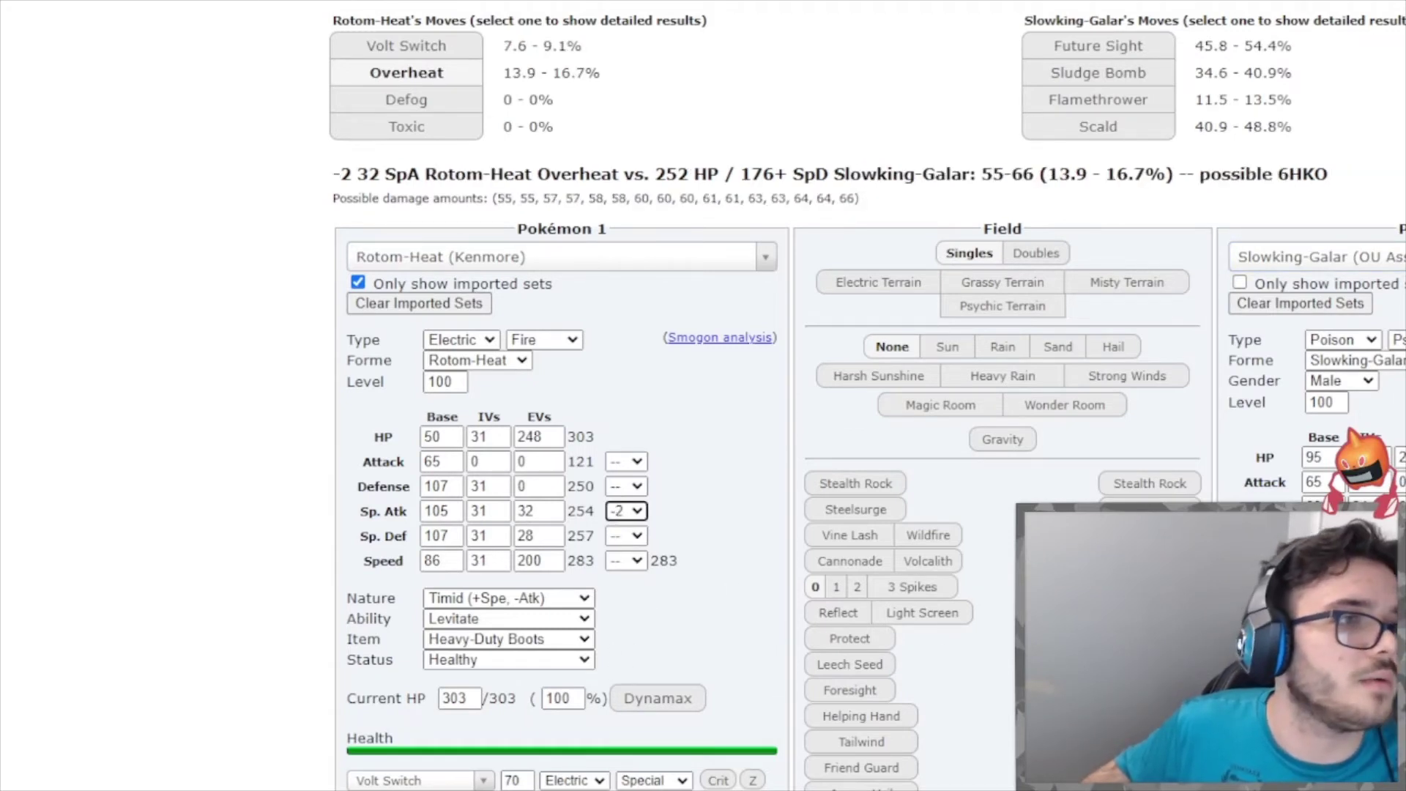
Return to the battle, use CrackPipe's Strange Steam with Tornadus opposing and skip through the turn's animations.
key("alt+Tab")
mouse_move(500, 162)
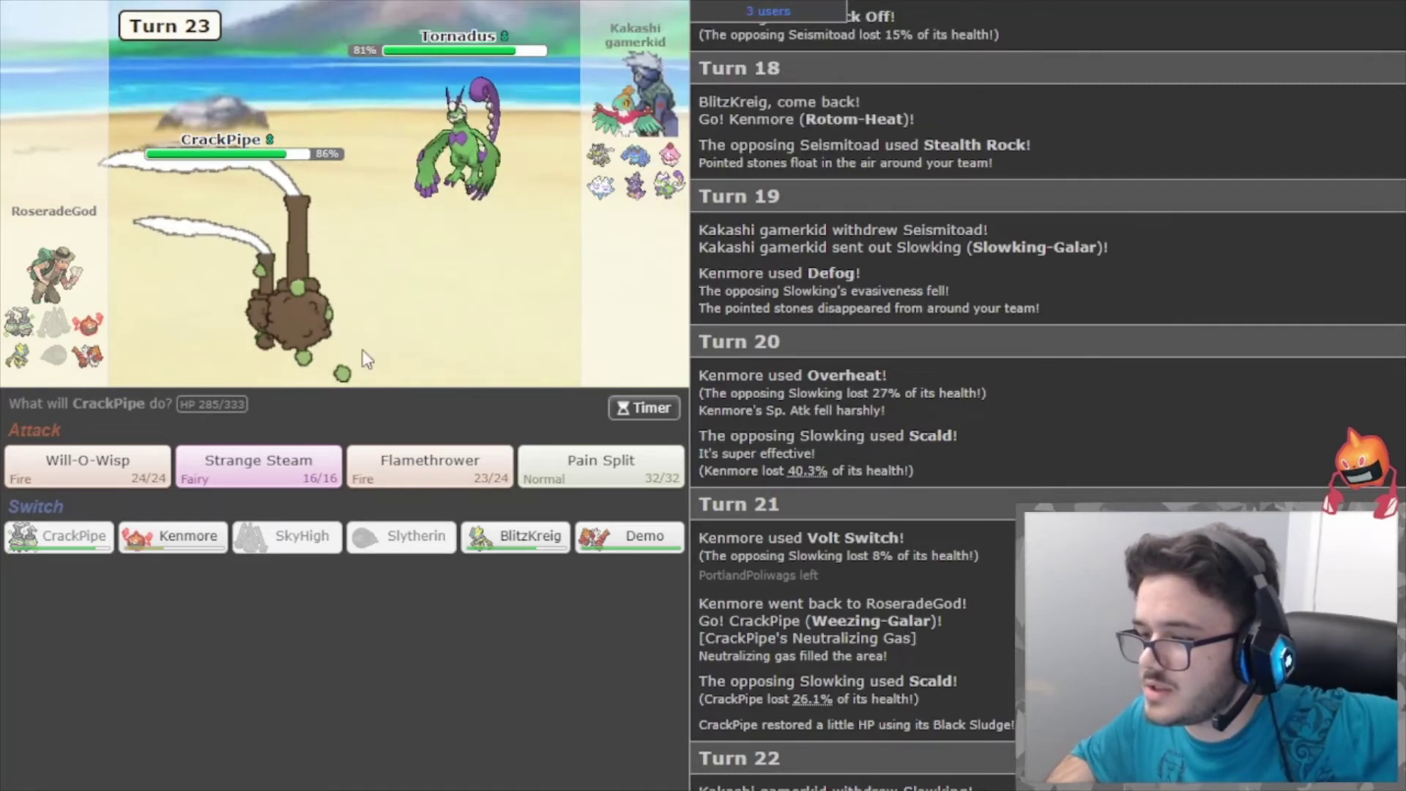
mouse_move(246, 461)
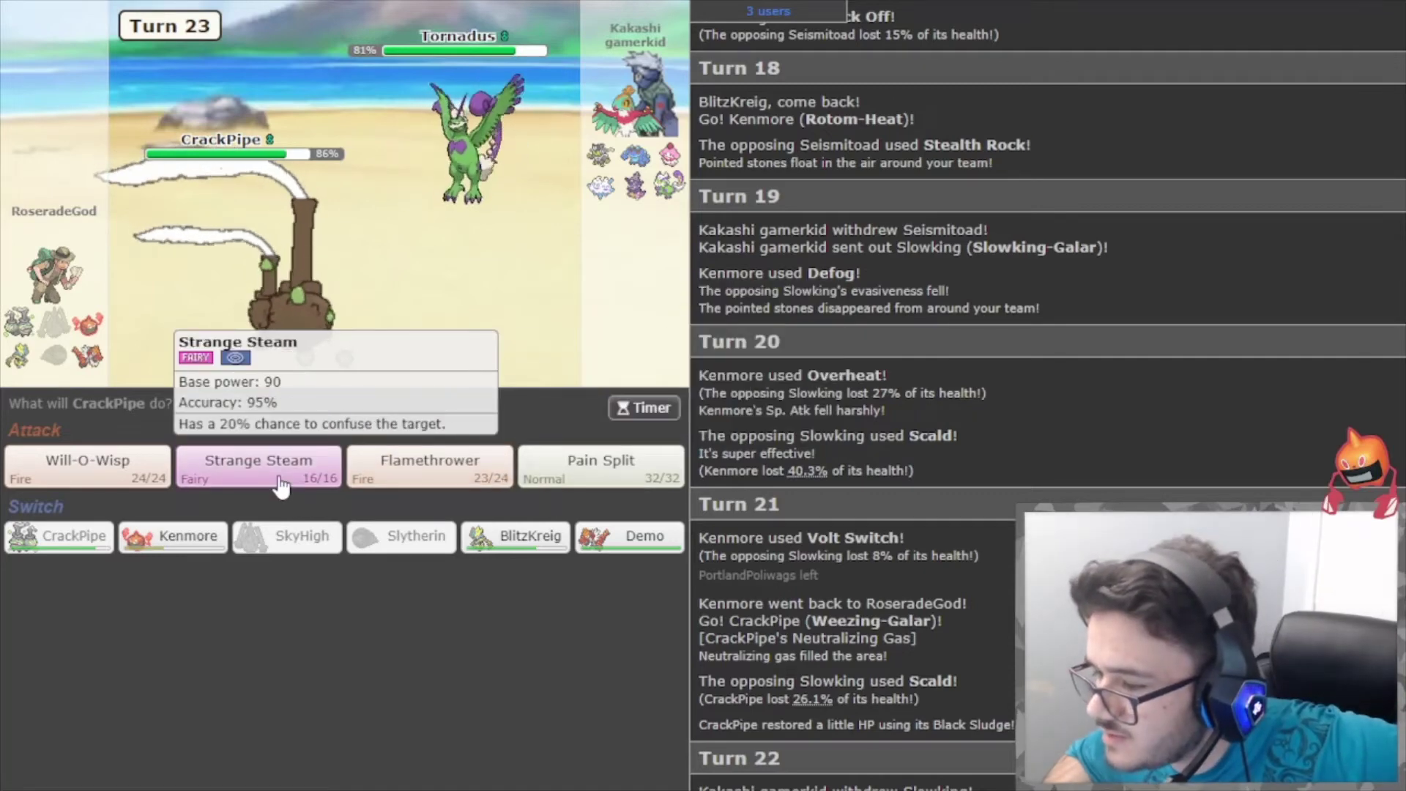
left_click(281, 484)
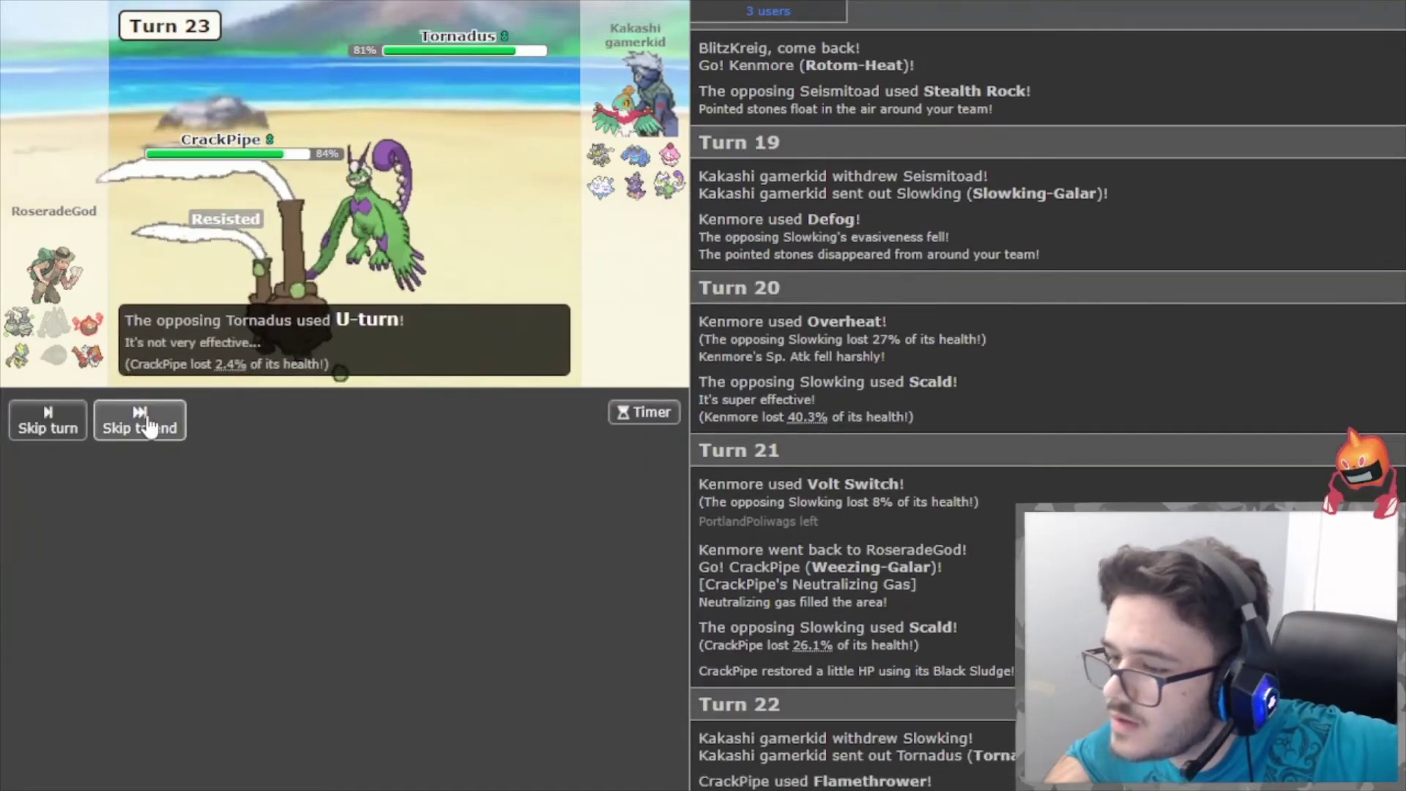
left_click(146, 426)
mouse_move(595, 194)
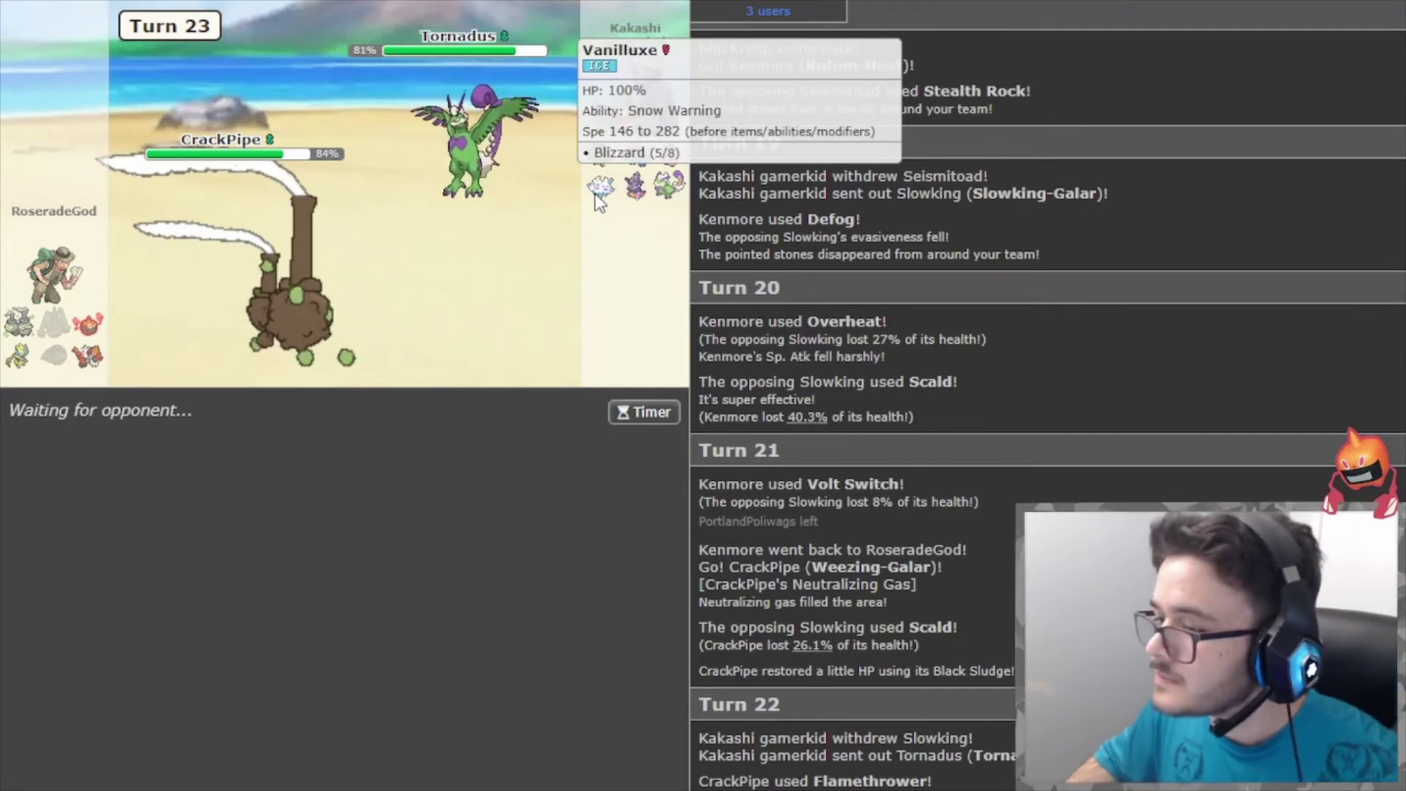
mouse_move(474, 153)
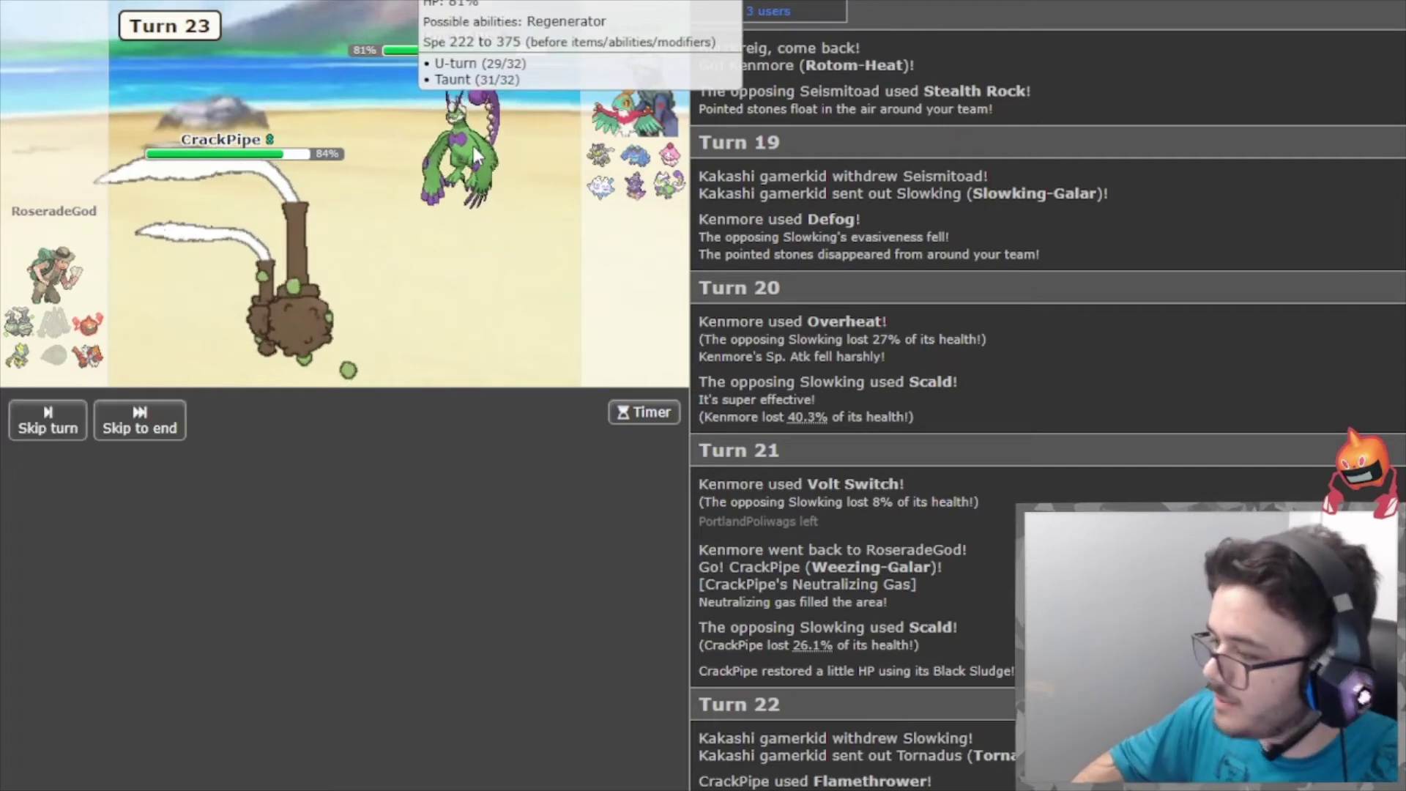
left_click(143, 422)
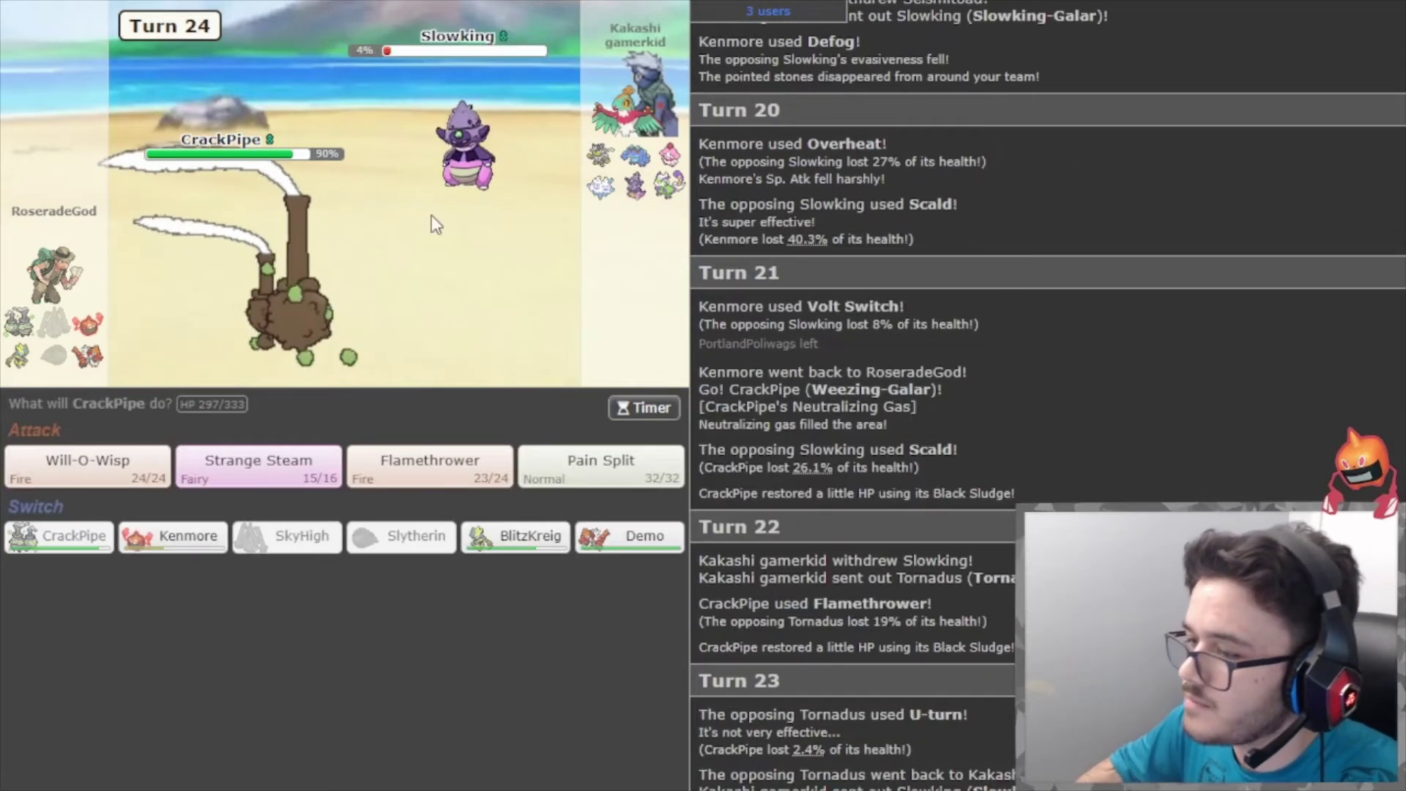
Check the opposing Slowking's and Slurpuff's details, use CrackPipe's Strange Steam again and skip to the turn's end.
mouse_move(489, 178)
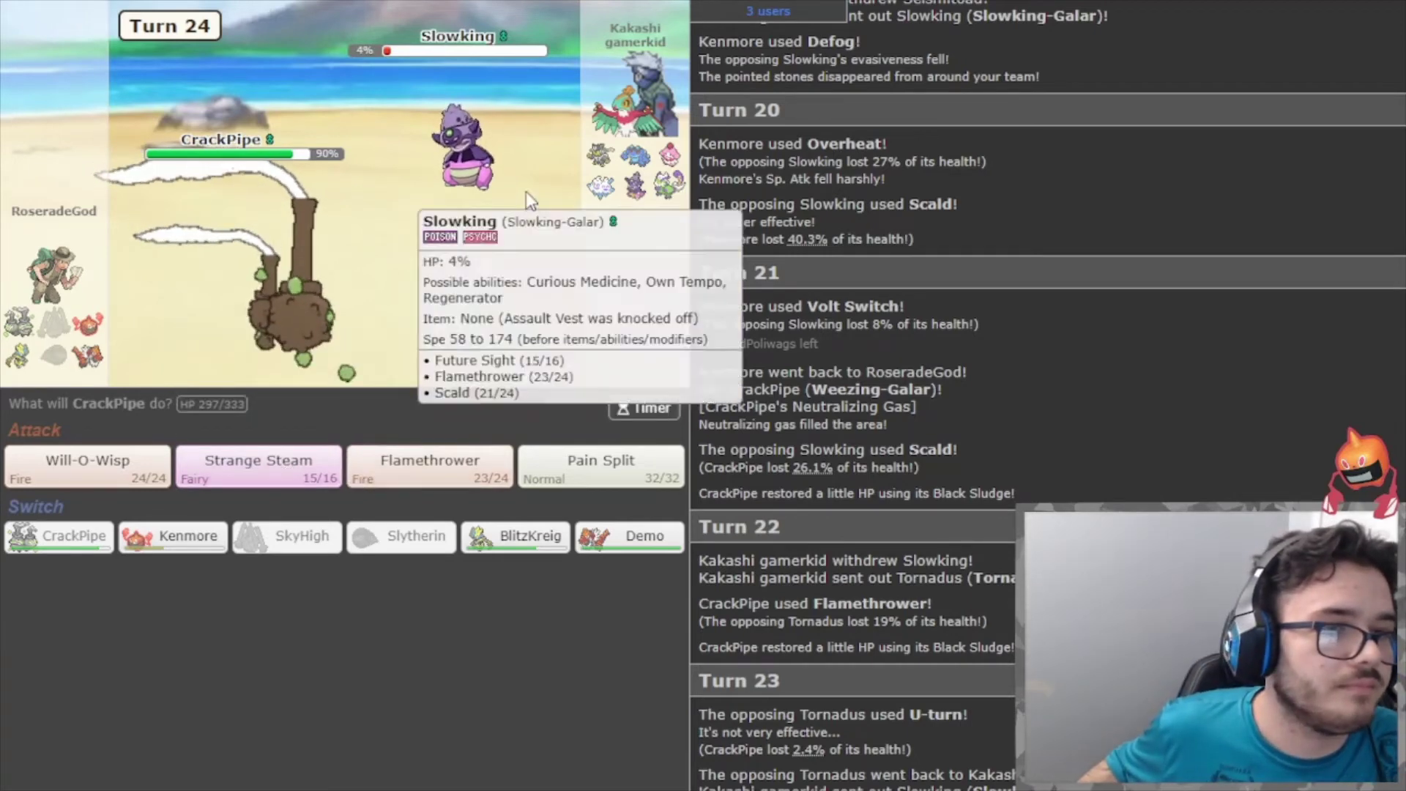
mouse_move(667, 153)
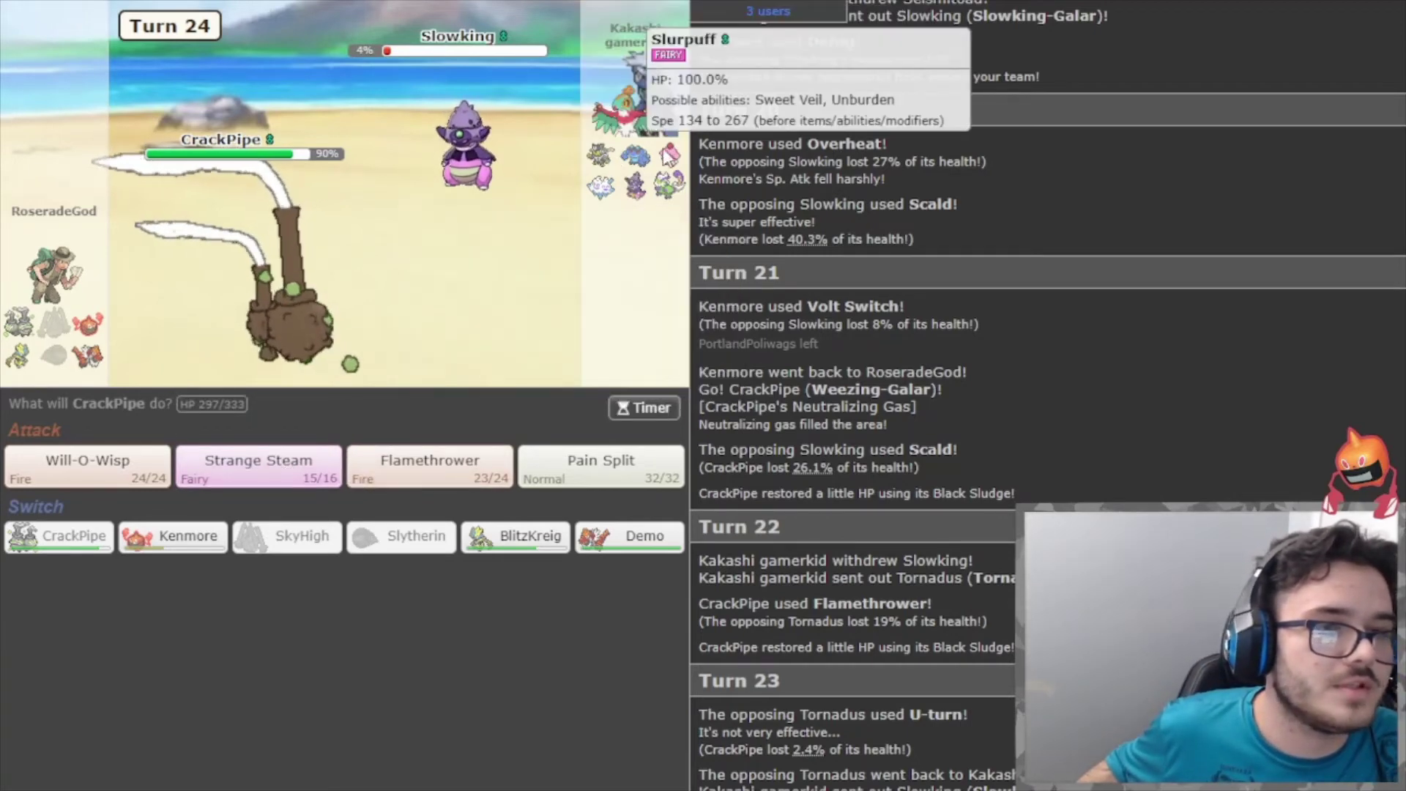
left_click(245, 463)
left_click(167, 422)
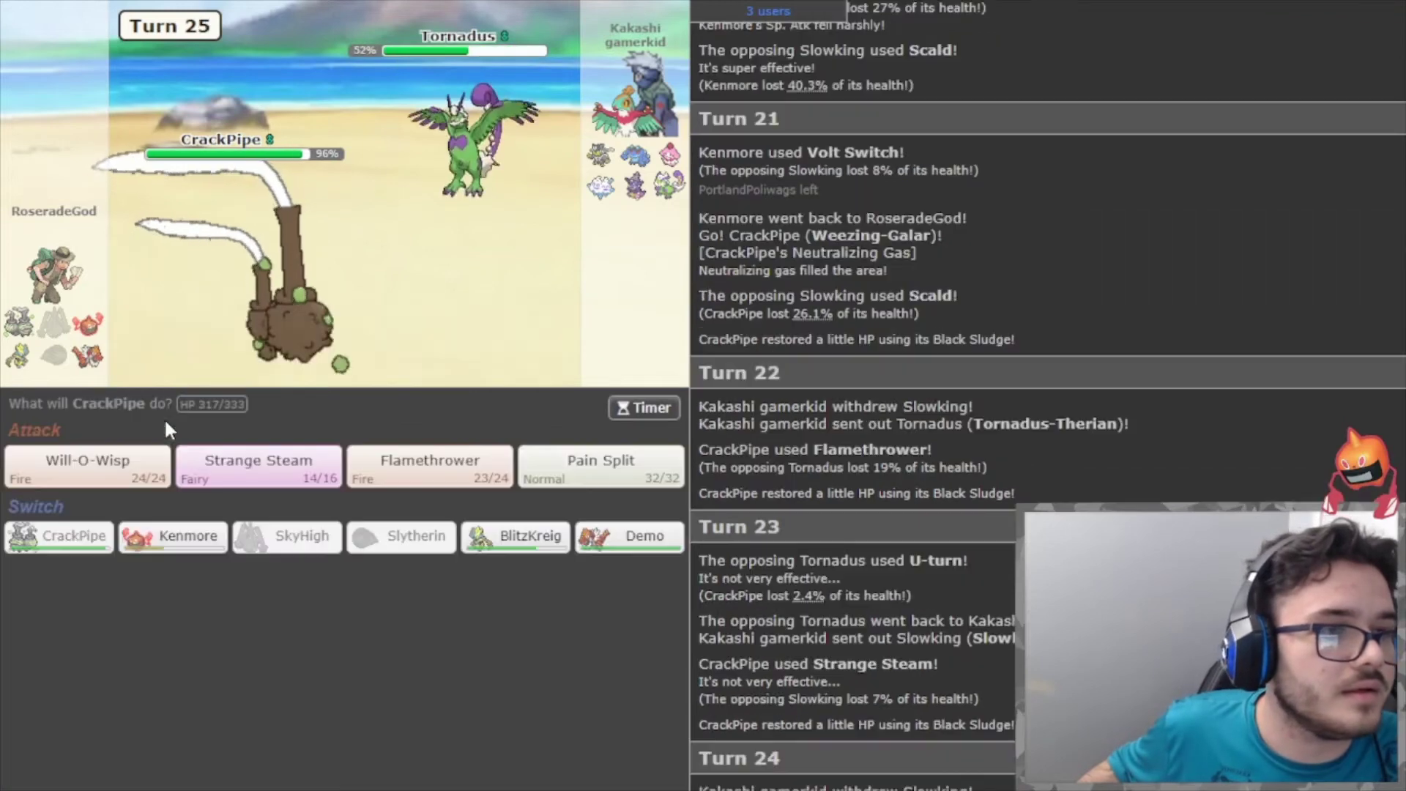
Switch to the damage calculator and load Weezing-Galar (CrackPipe) as the first Pokémon.
mouse_move(469, 209)
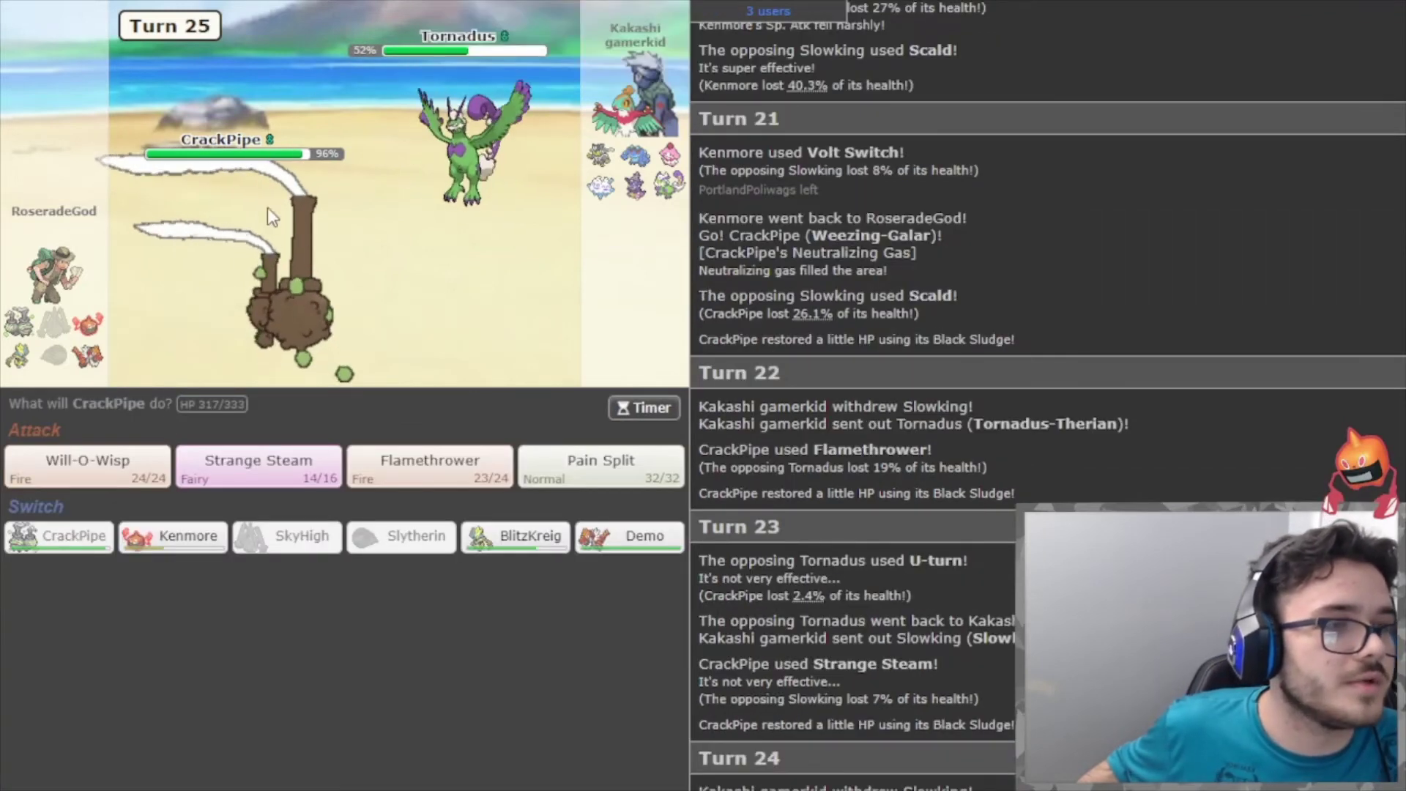
key("alt+Tab")
left_click(714, 255)
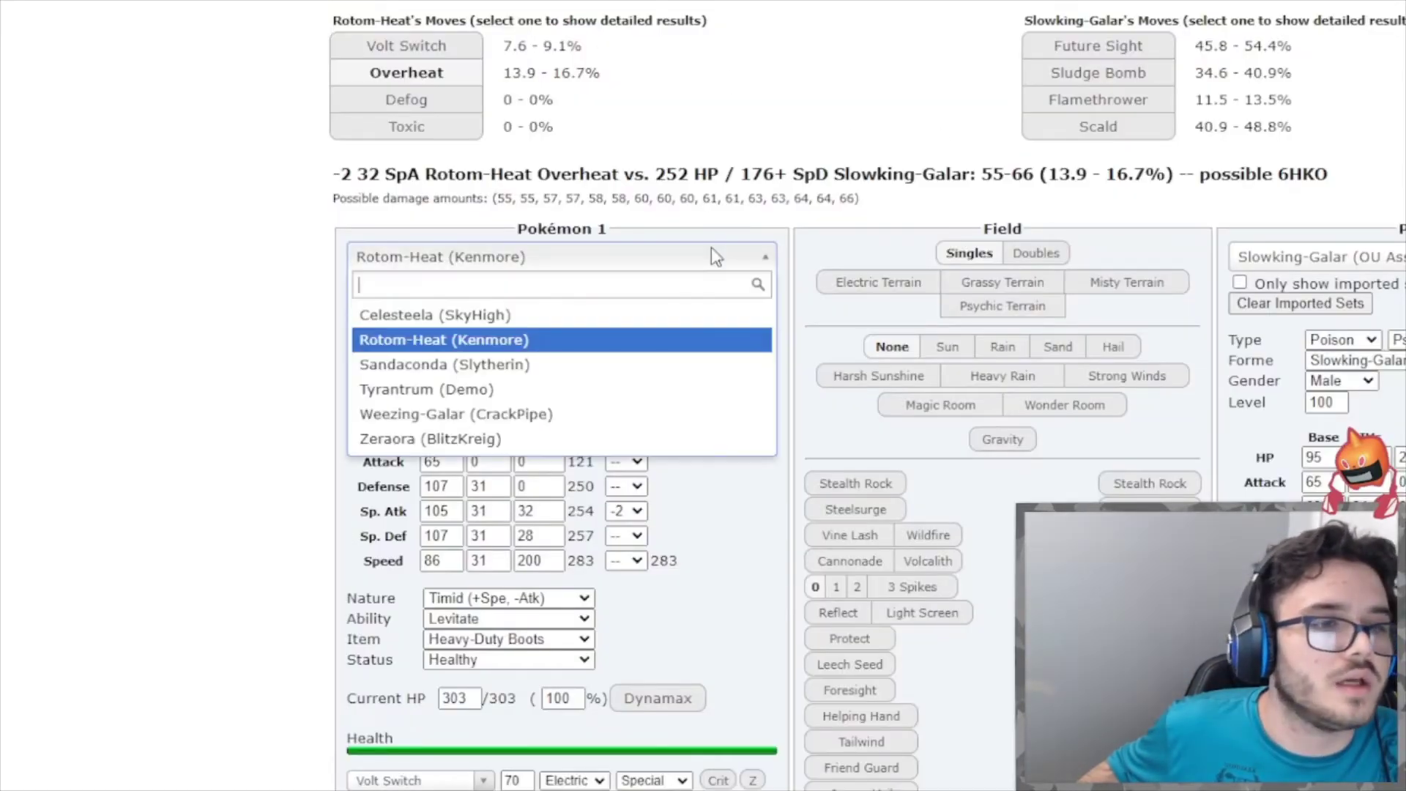
left_click(680, 414)
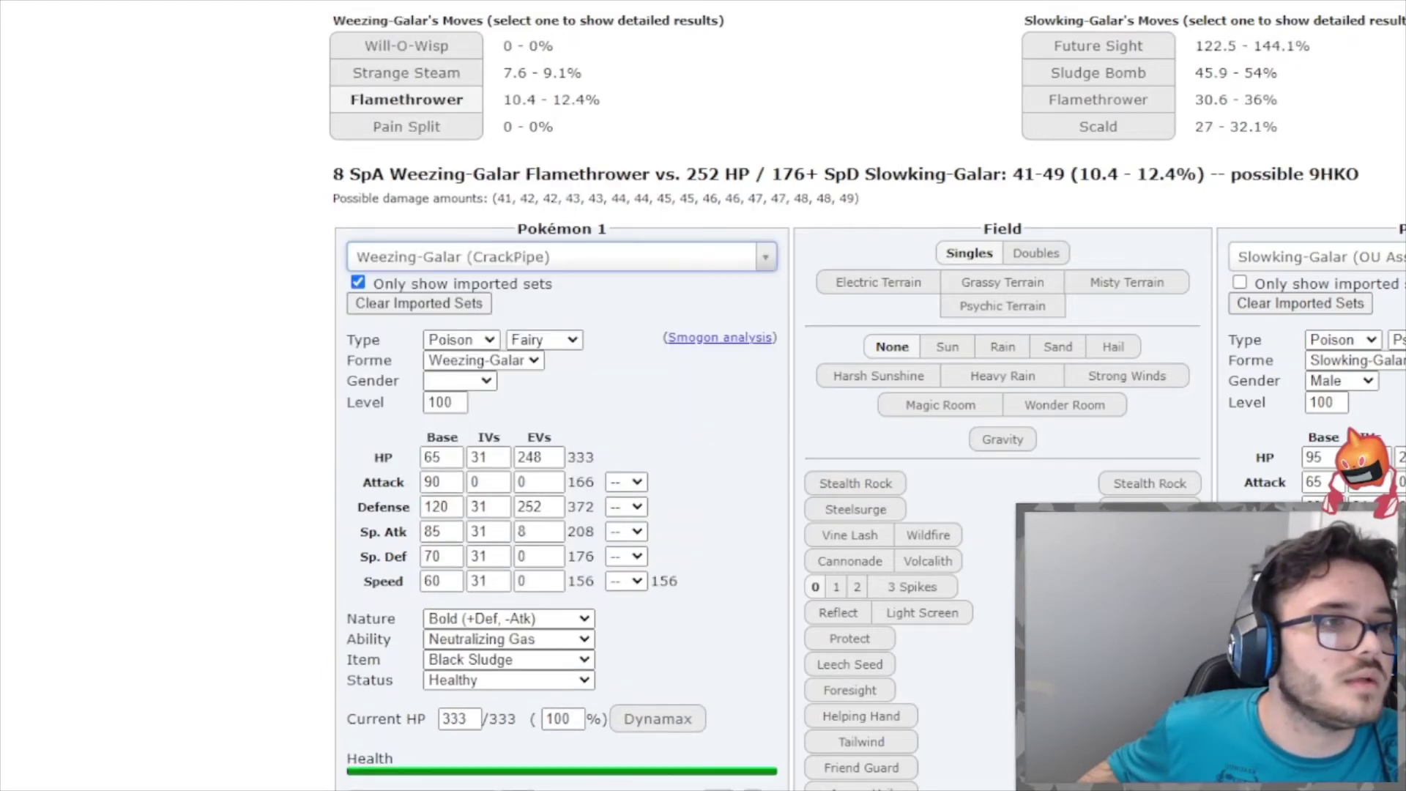
key("alt+Tab")
key("alt+Tab")
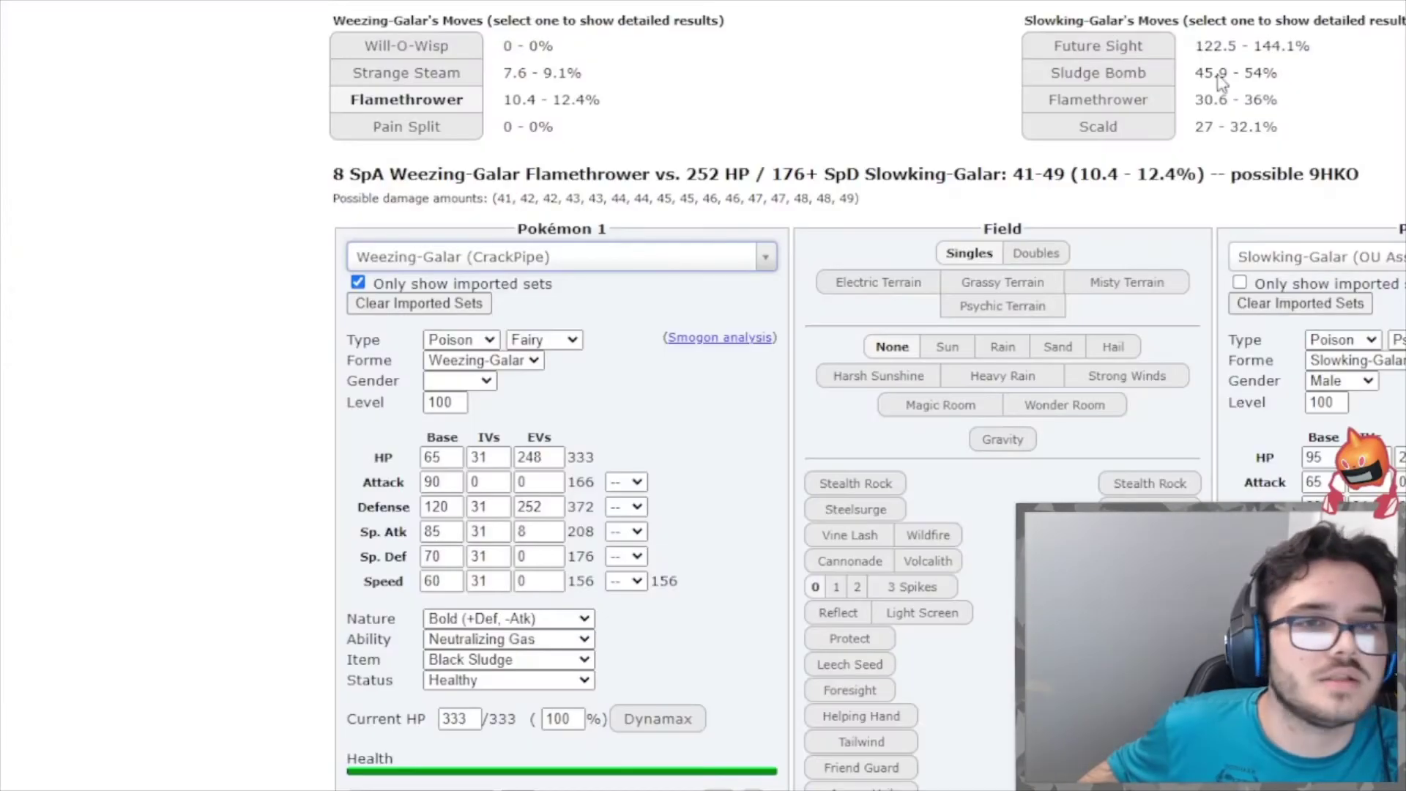
Set Tornadus-Therian with its OU Nasty Plot set as the opponent in the damage calculator.
left_click(1349, 258)
type("torna")
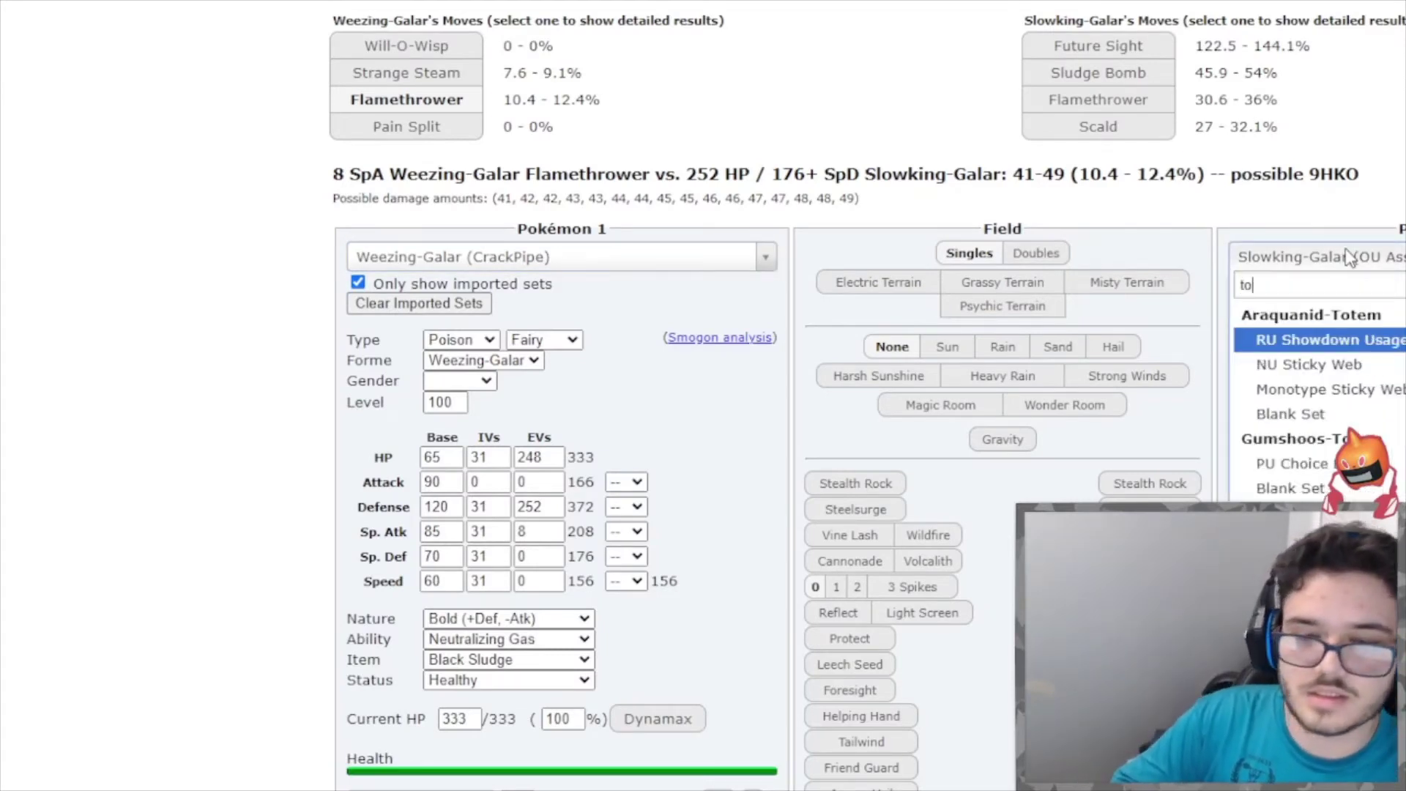
key("Down")
key("Down")
key("Down")
key("Down")
key("Down")
key("Return")
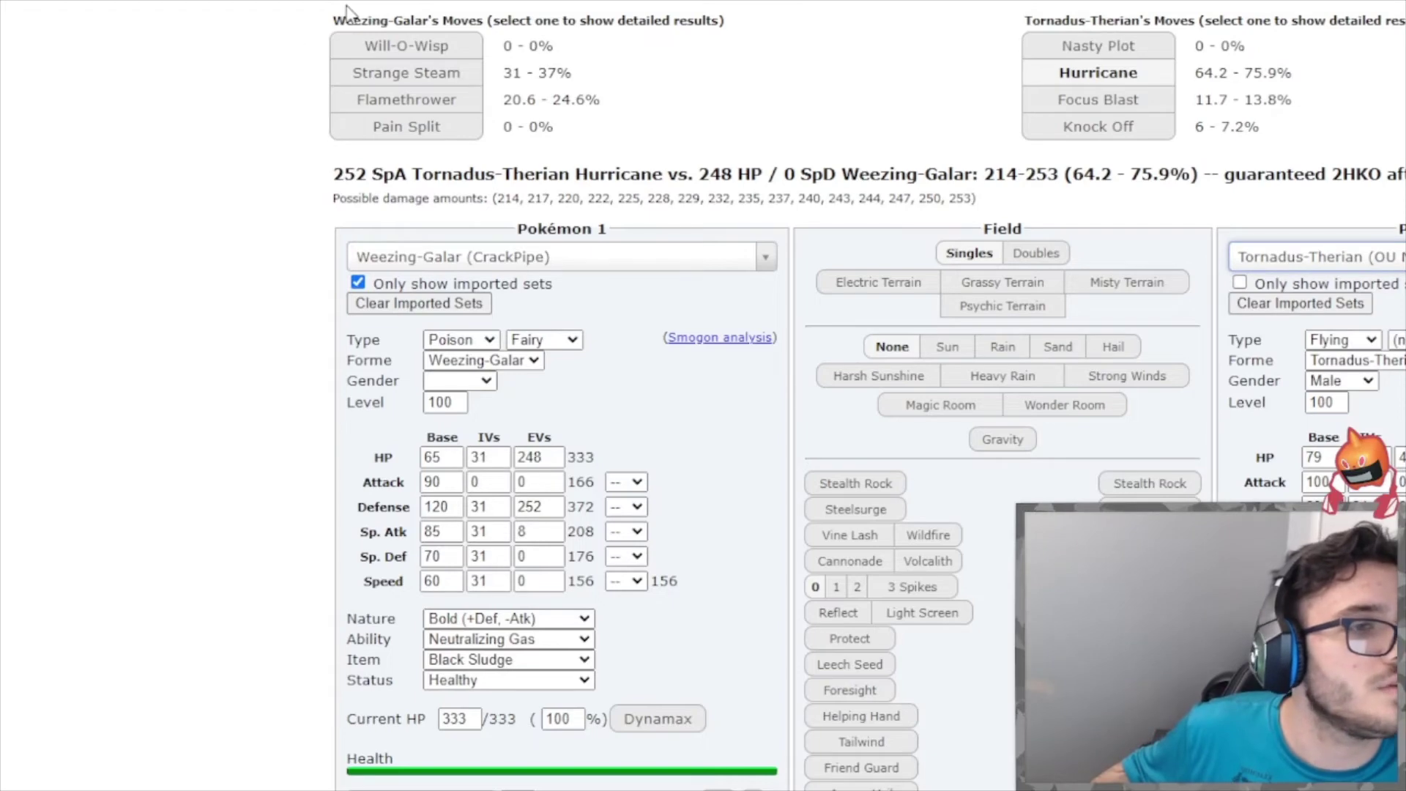
Review the roster spreadsheet and the opposing team, switch CrackPipe out for Demo in the battle and skip to the turn's end.
key("alt+Tab")
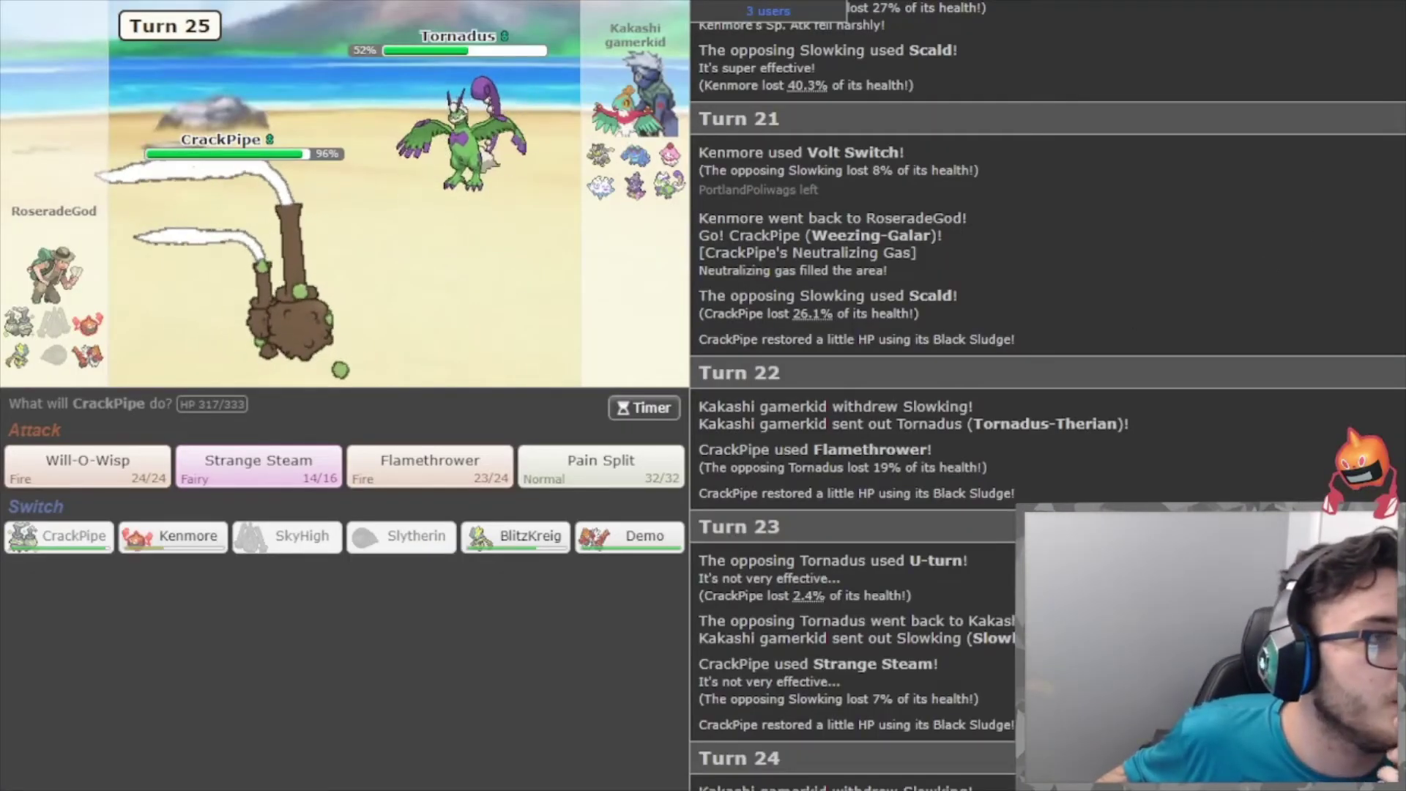
key("alt+Tab")
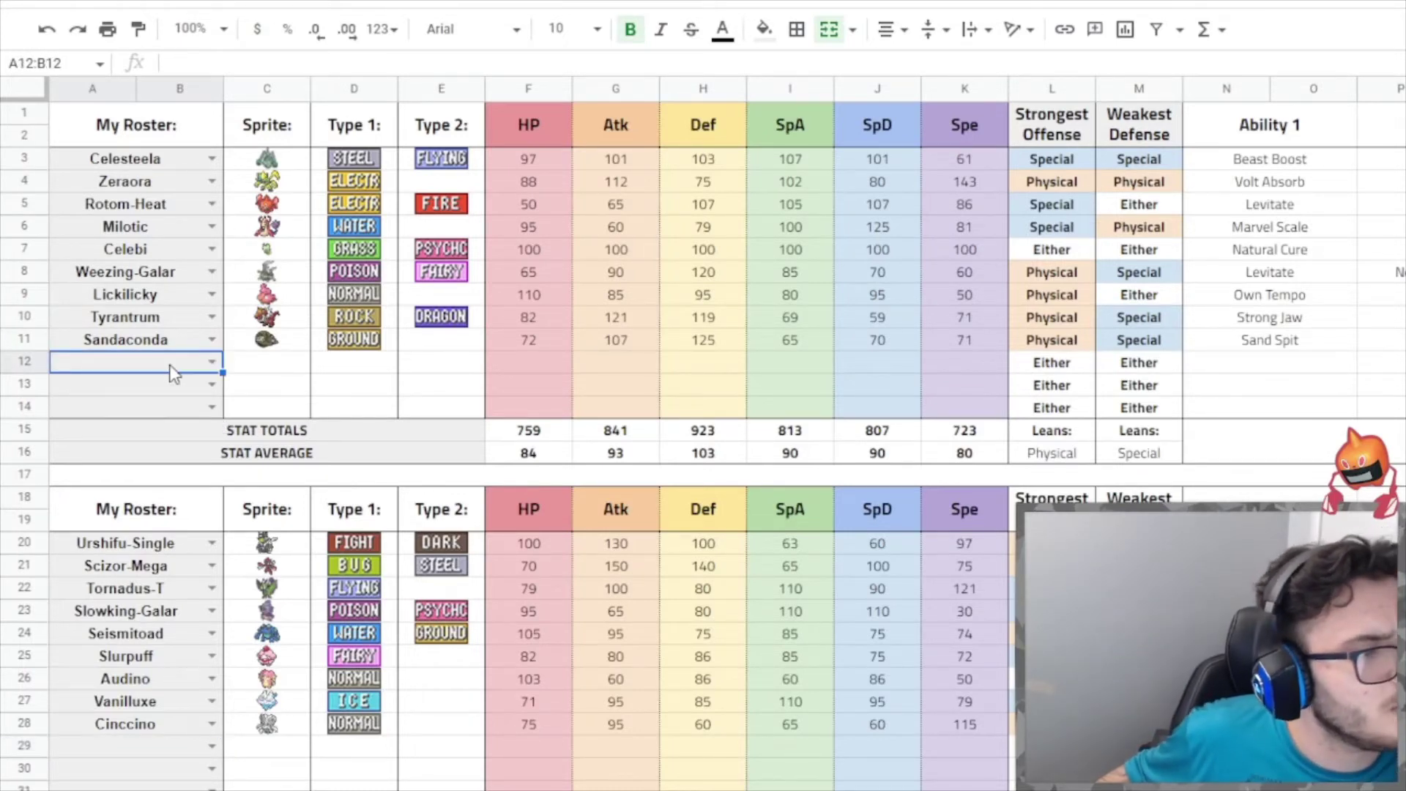
key("alt+Tab")
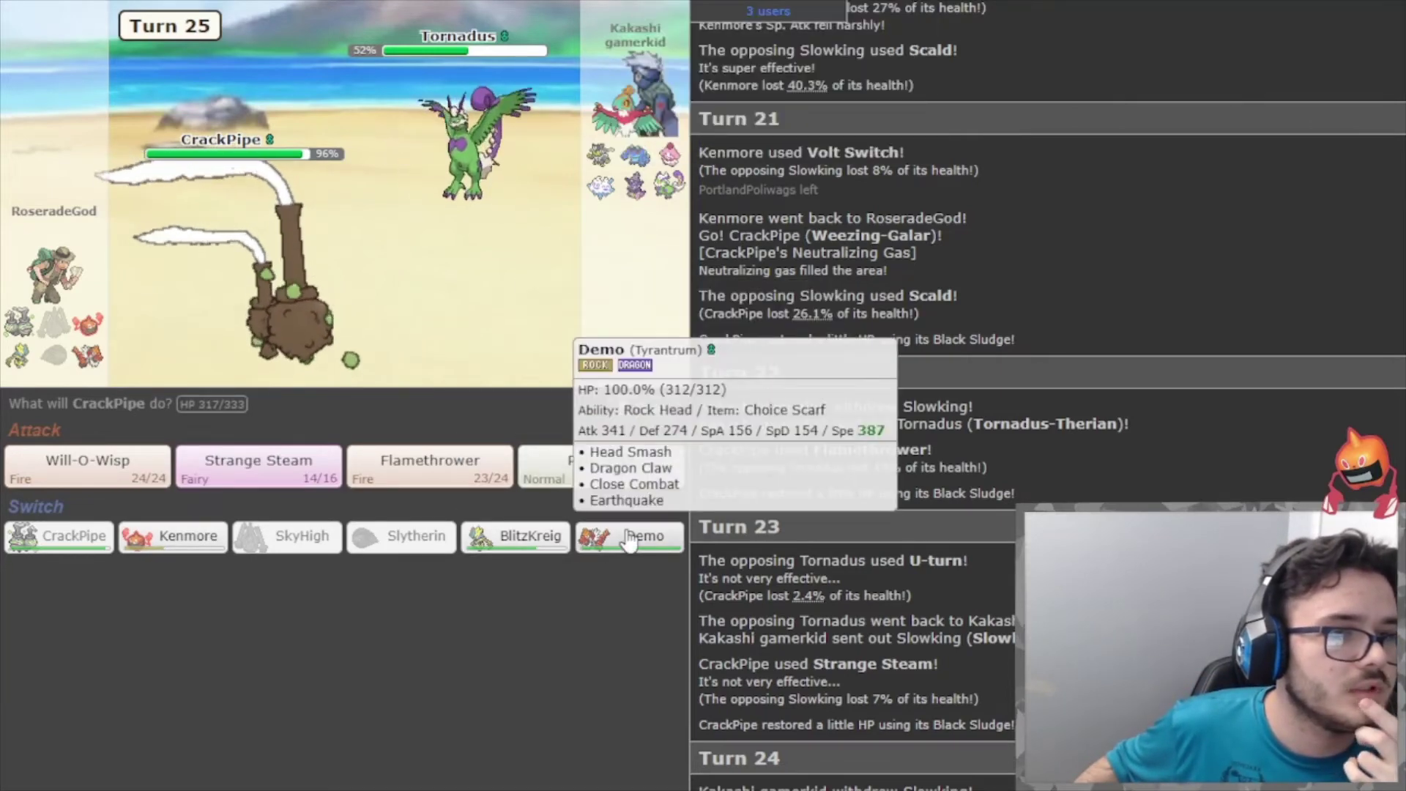
mouse_move(638, 166)
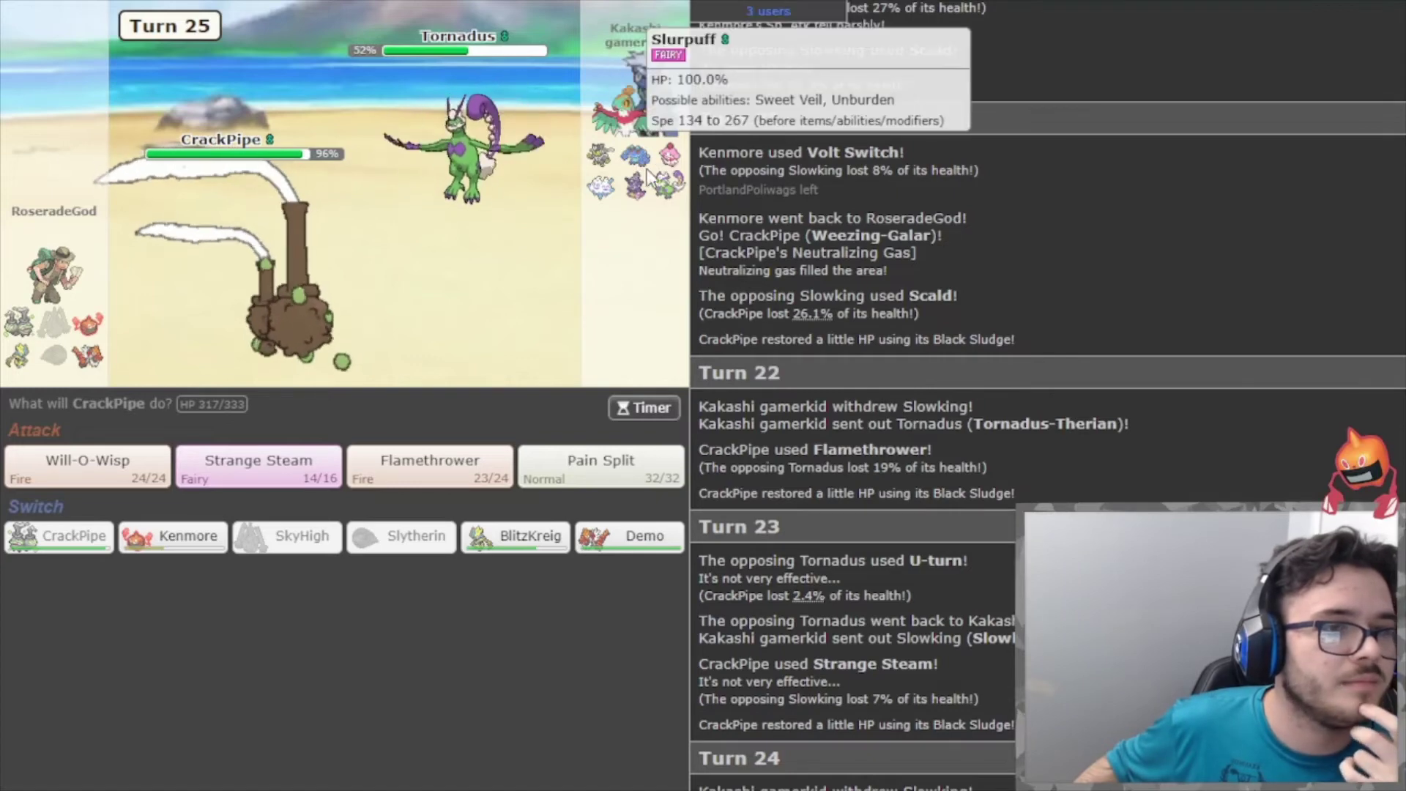
left_click(622, 542)
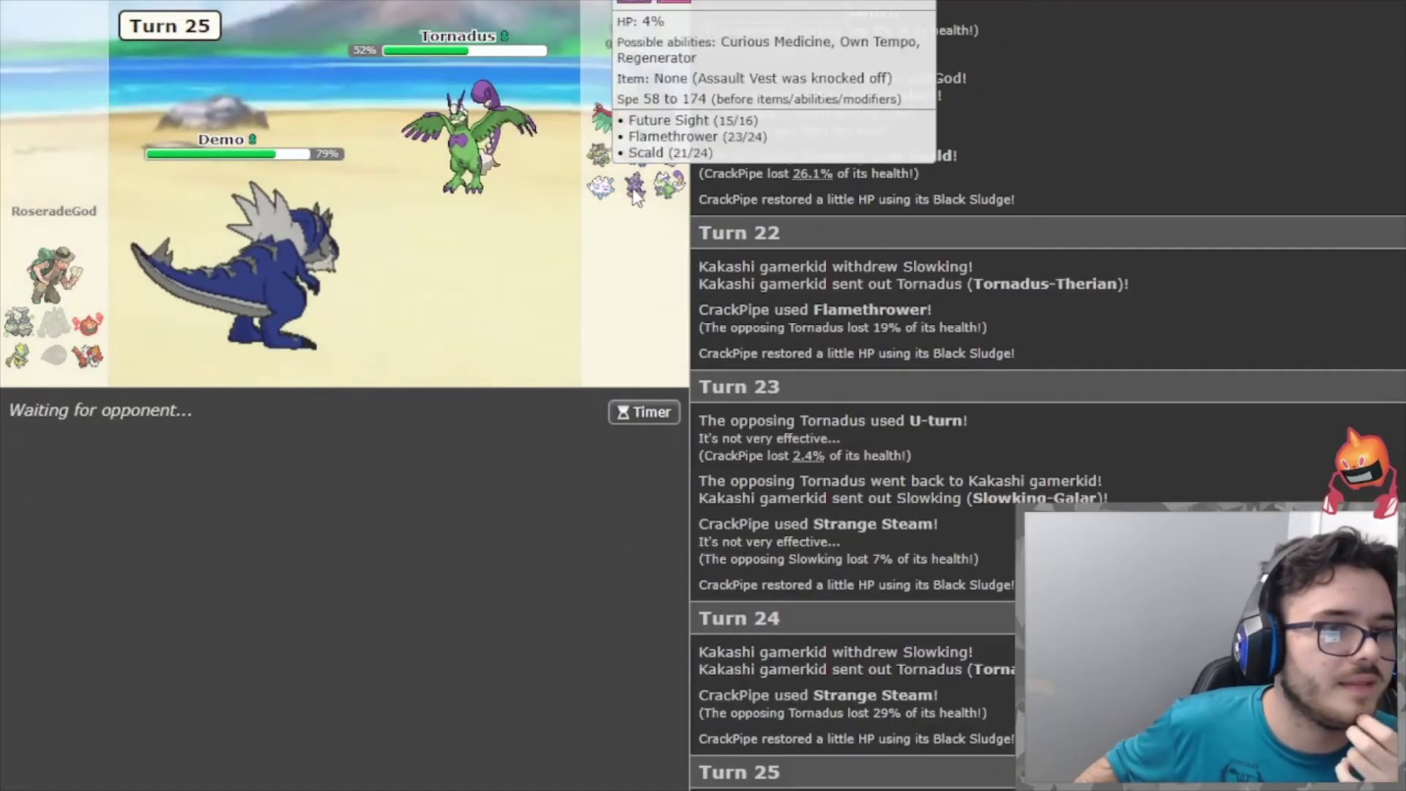
mouse_move(598, 168)
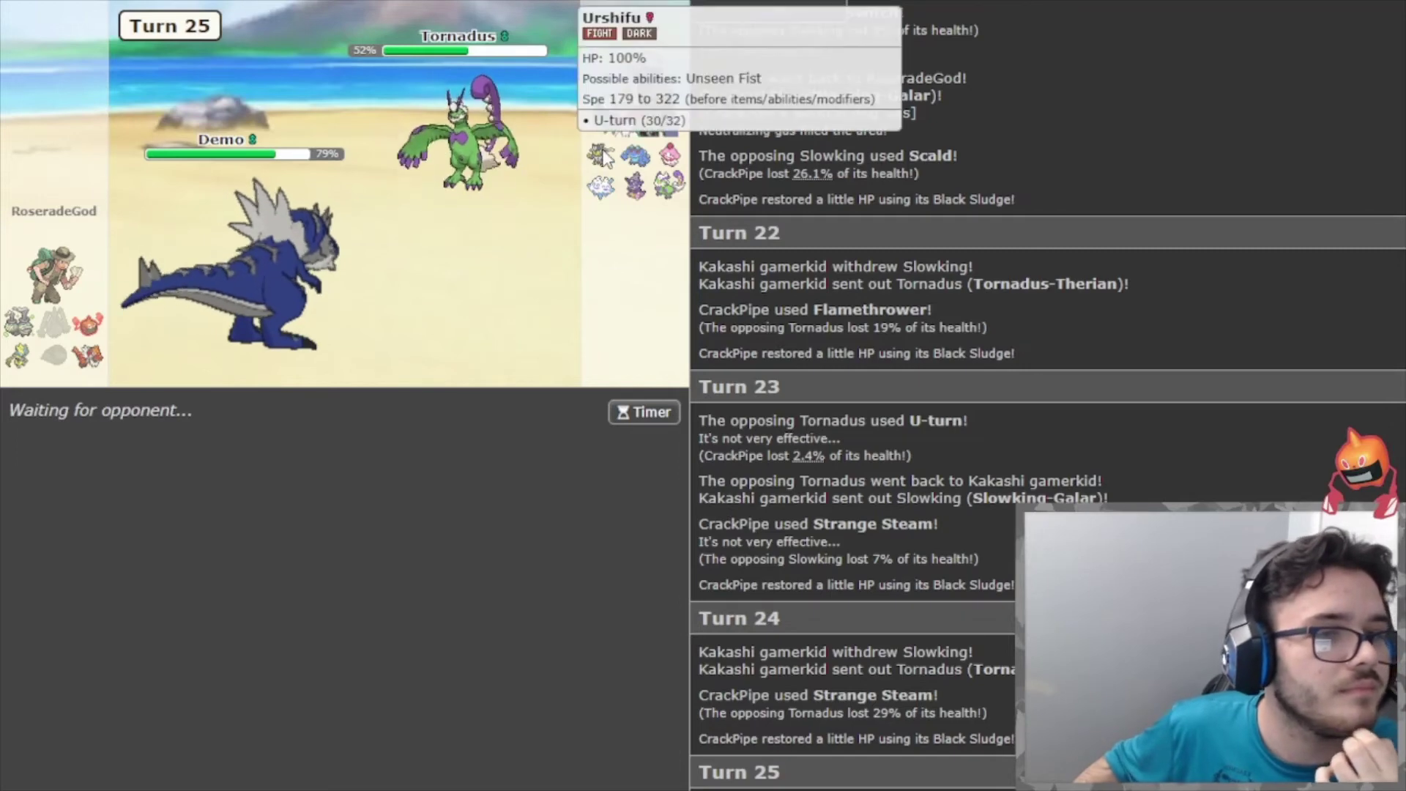
left_click(157, 431)
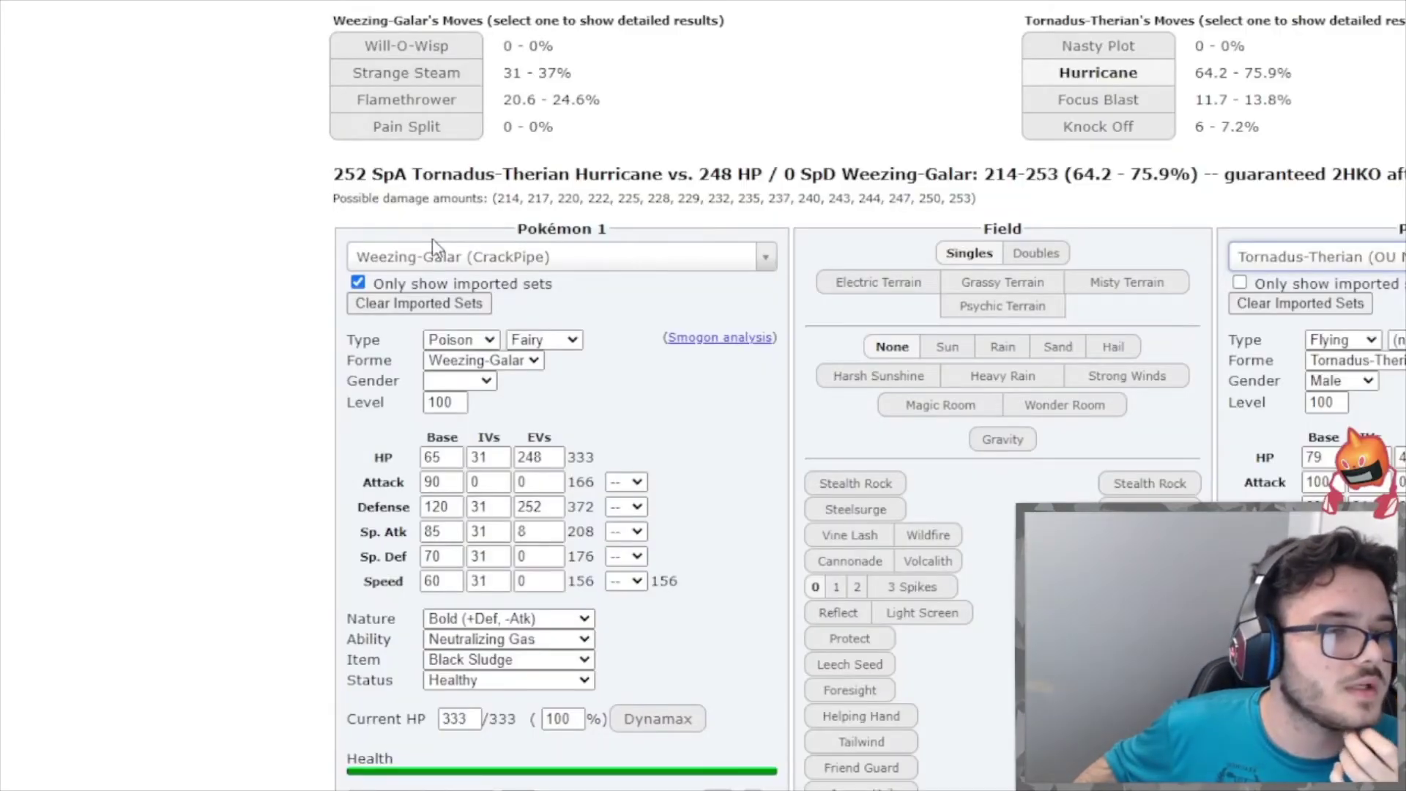
In the damage calculator, pit Tyrantrum (Demo) against the Uber Choice Band set of Urshifu and return to the battle.
left_click(436, 252)
left_click(477, 386)
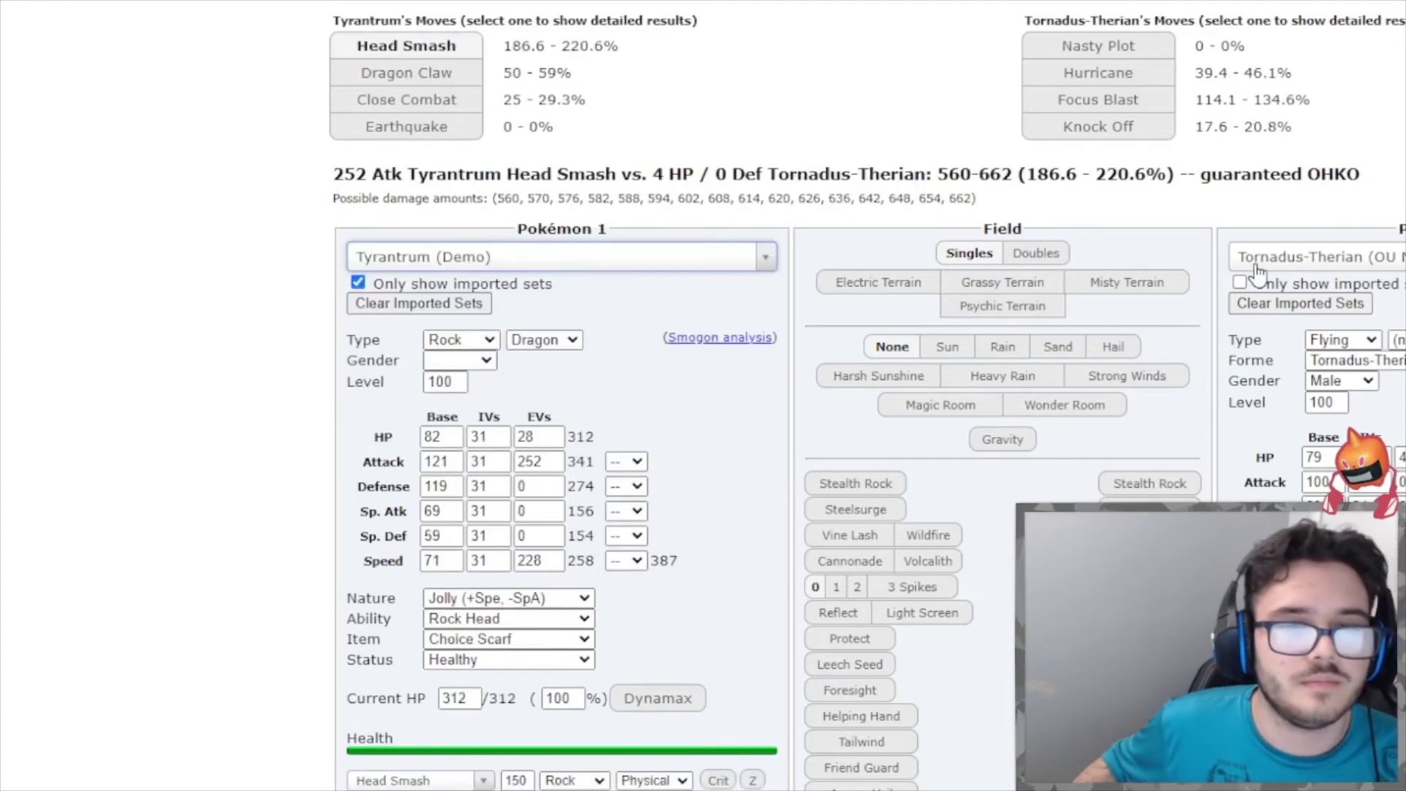
left_click(1256, 258)
type("urshifu")
key("Return")
key("alt+Tab")
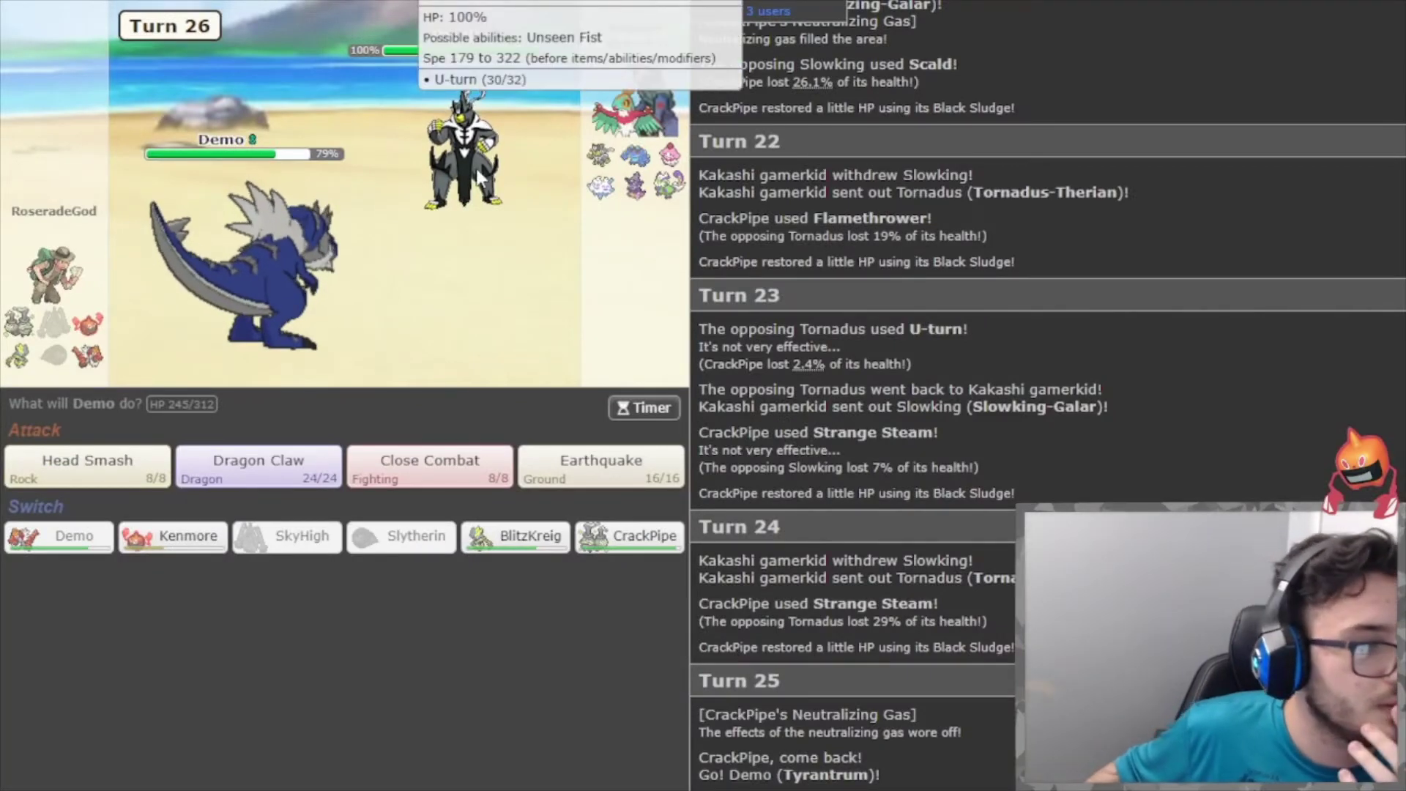
mouse_move(621, 546)
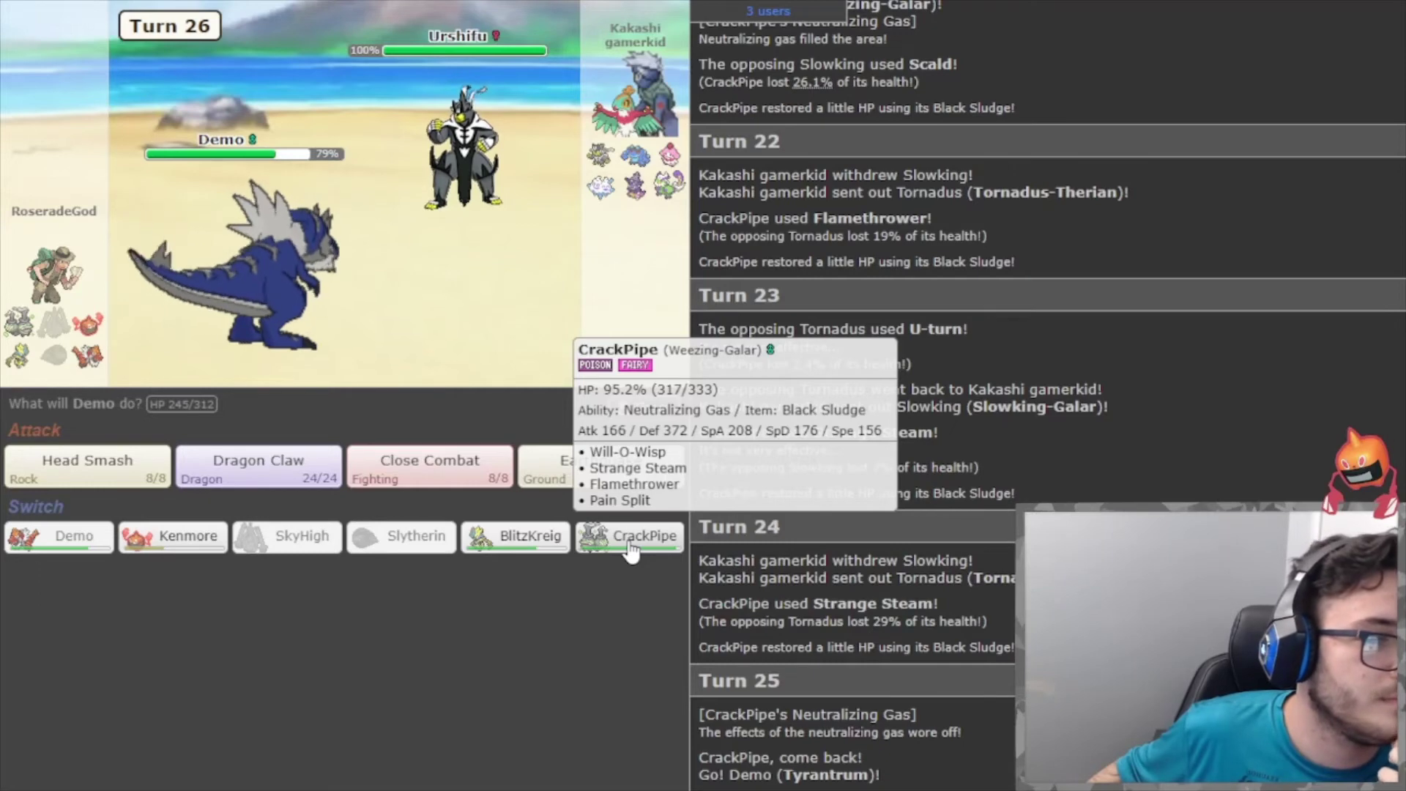
key("alt+Tab")
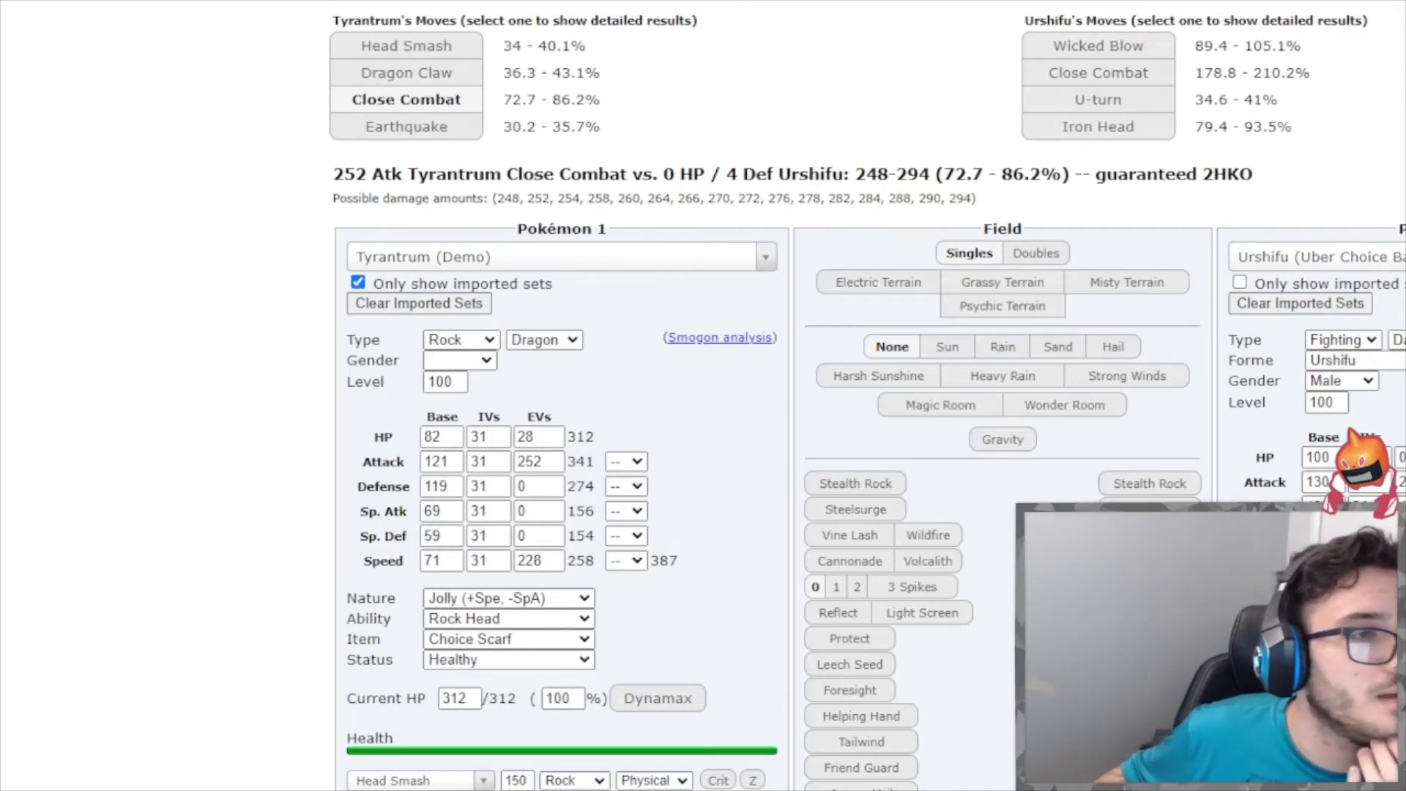
key("alt+Tab")
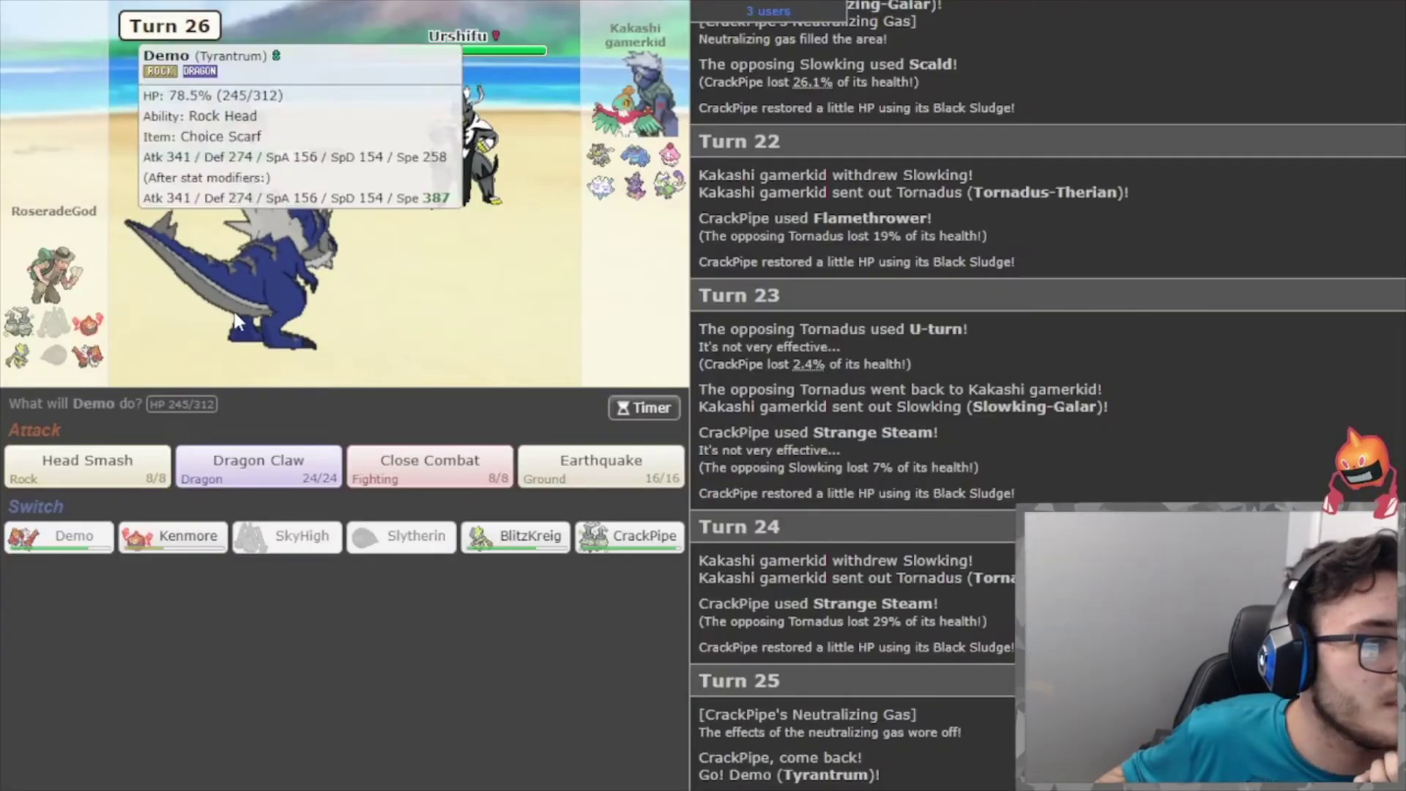
Check the details of Urshifu and the benched team, switch Demo out for CrackPipe and skip to the turn's end.
mouse_move(462, 154)
mouse_move(235, 523)
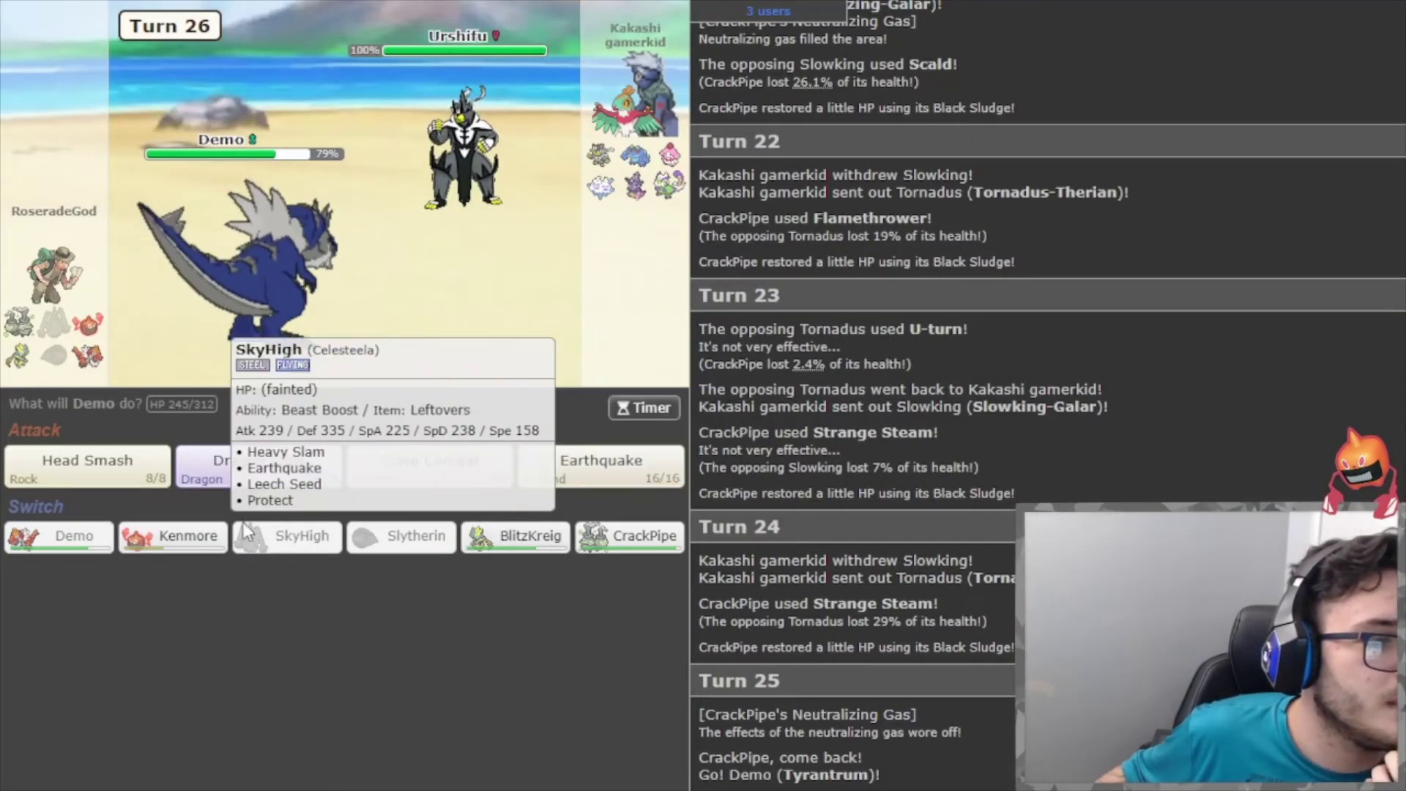
mouse_move(211, 543)
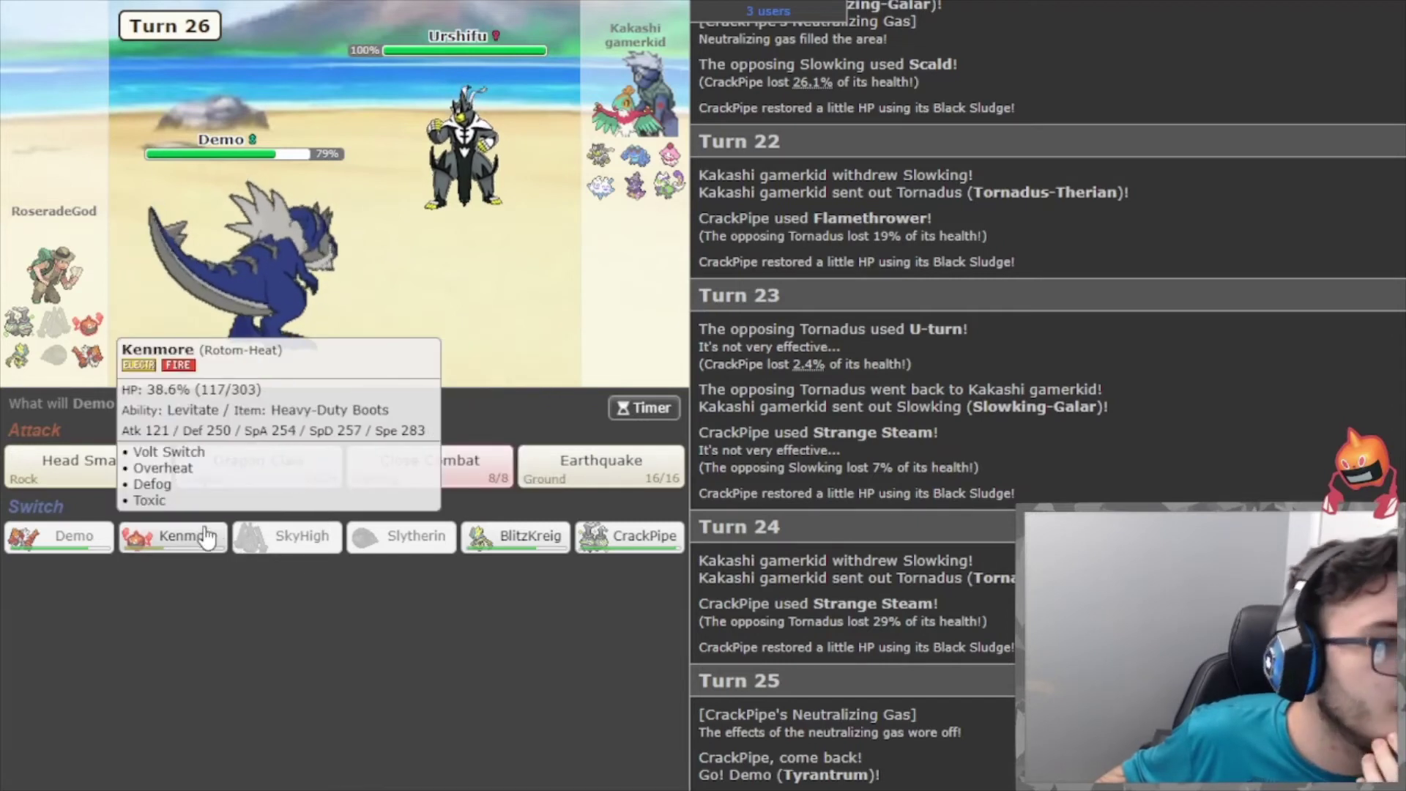
mouse_move(654, 564)
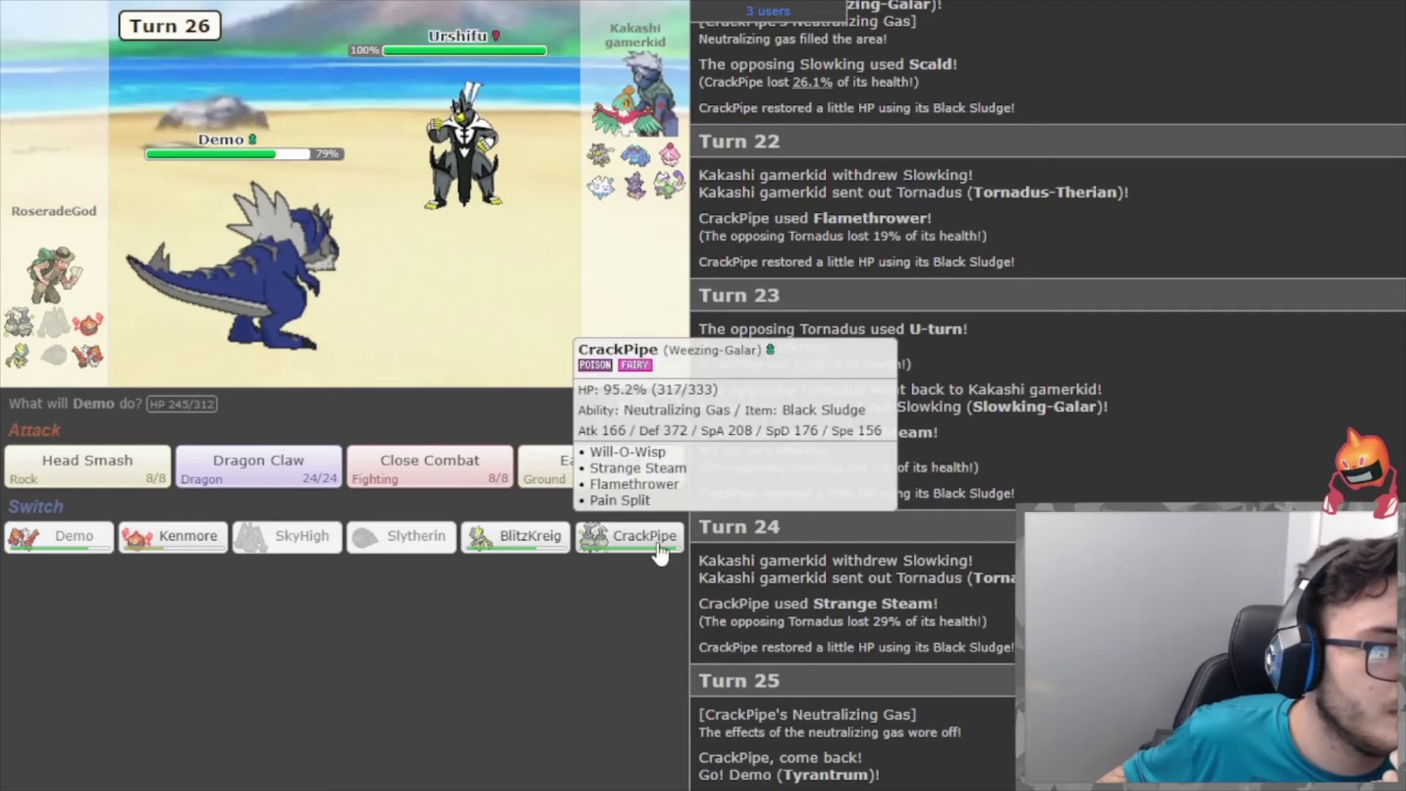
left_click(658, 554)
mouse_move(471, 207)
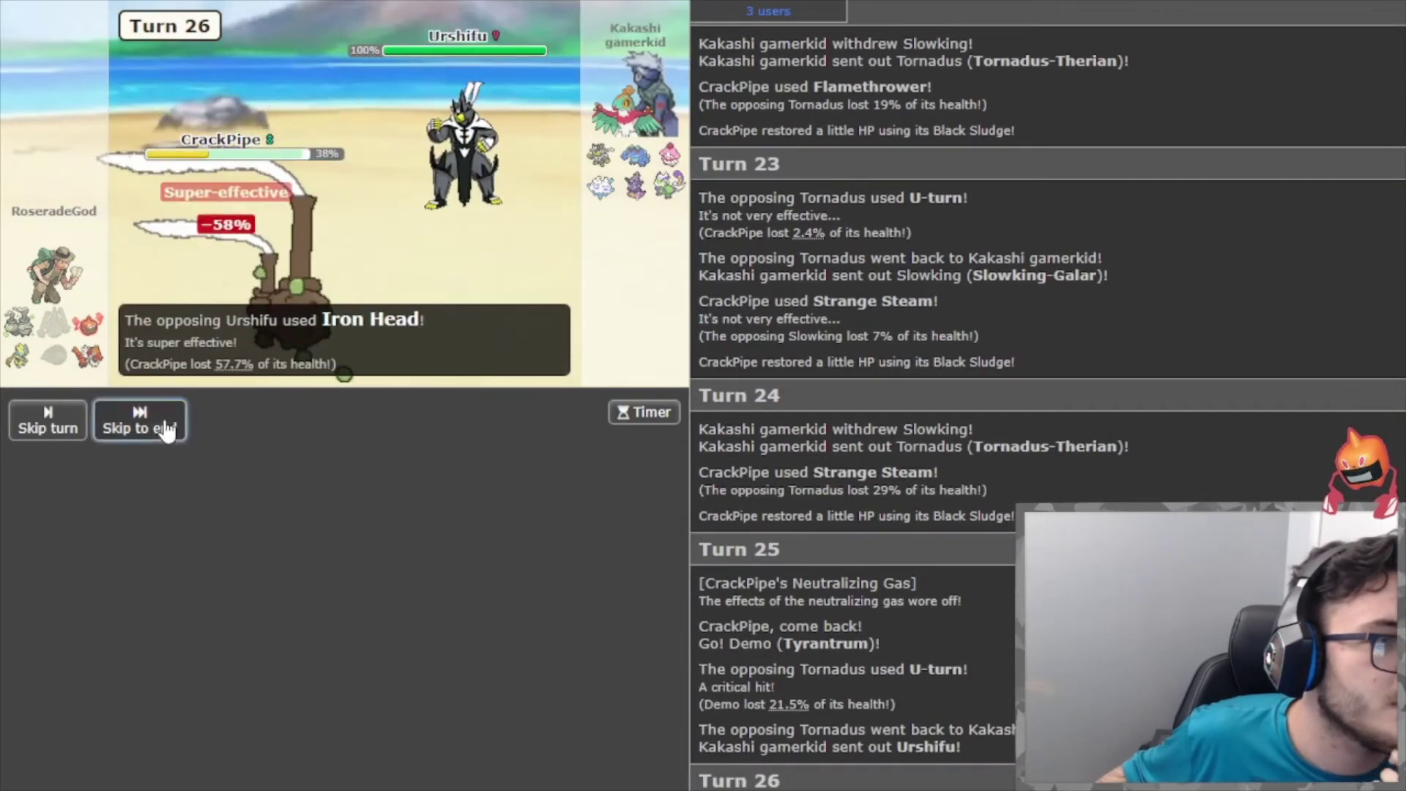
left_click(163, 420)
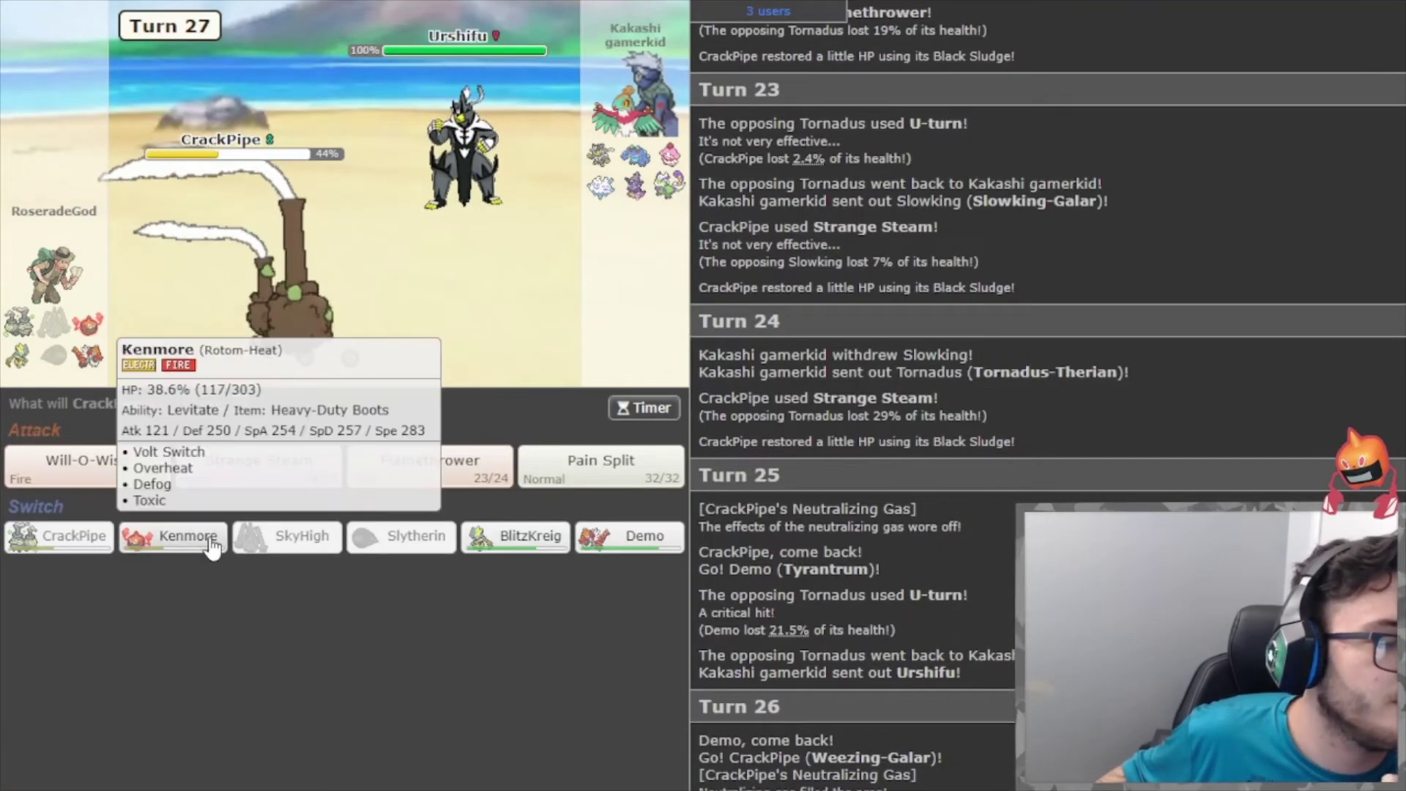
Calculate Rotom-Heat (Kenmore) against Urshifu in the damage calculator, bring Kenmore into the battle for CrackPipe and skip to the turn's end.
key("alt+Tab")
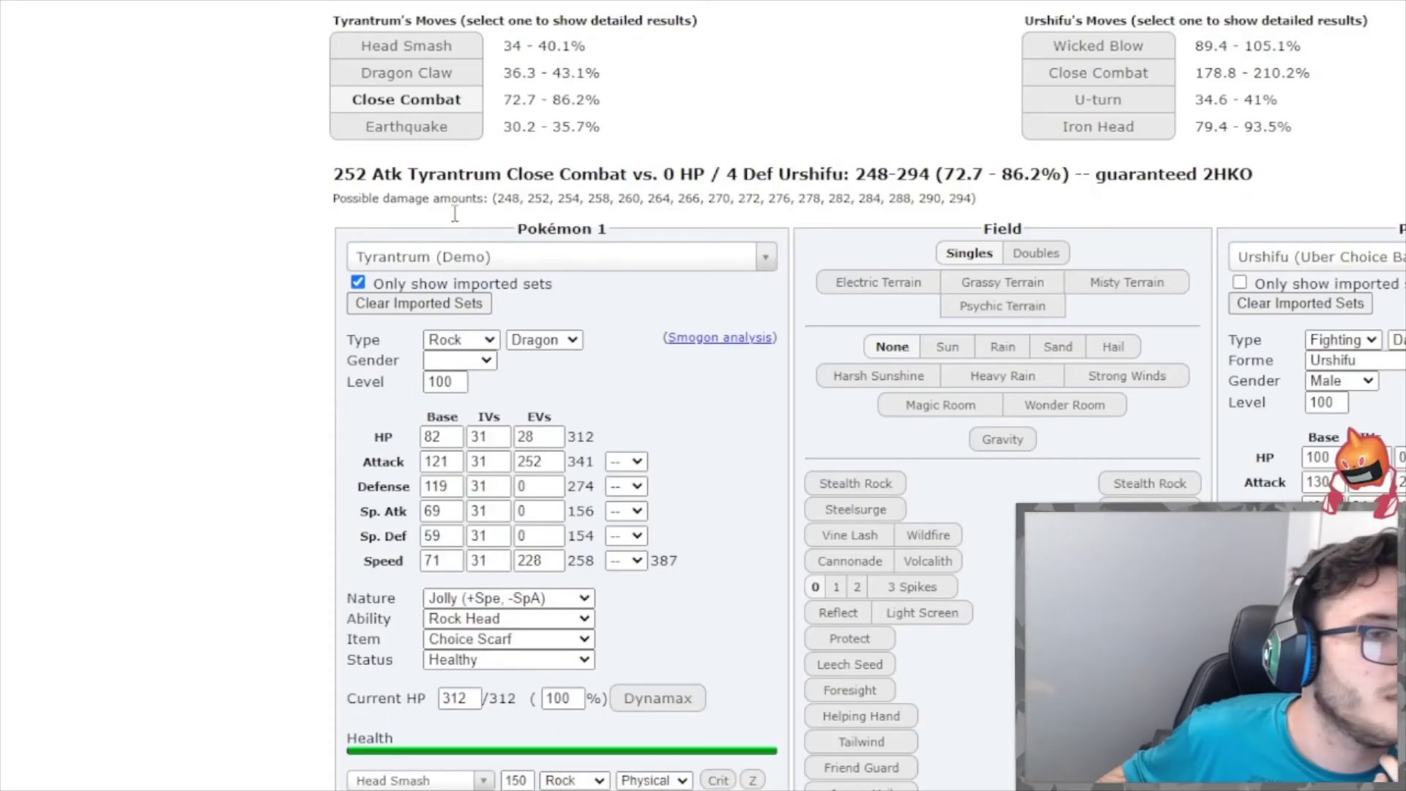
left_click(498, 254)
left_click(505, 336)
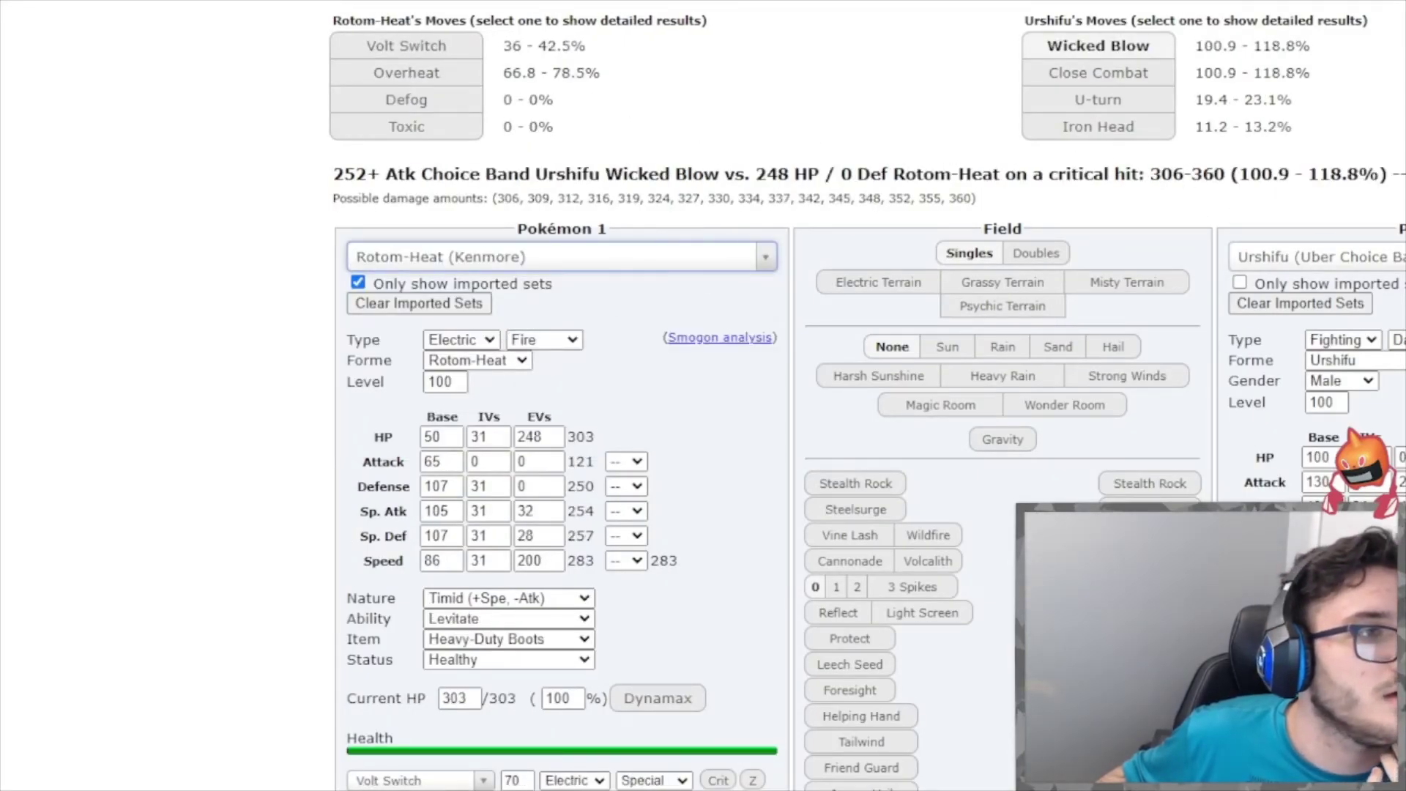
key("alt+Tab")
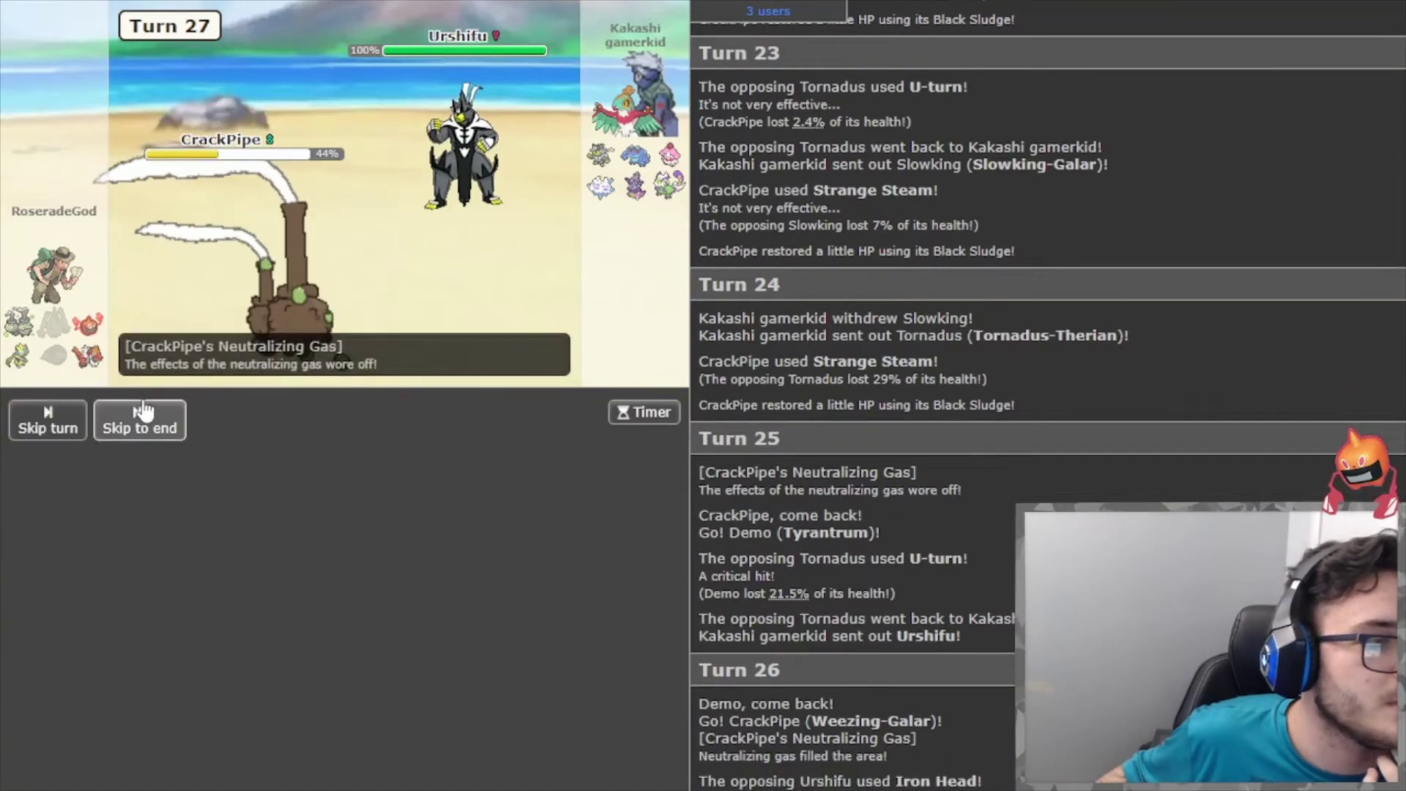
left_click(142, 419)
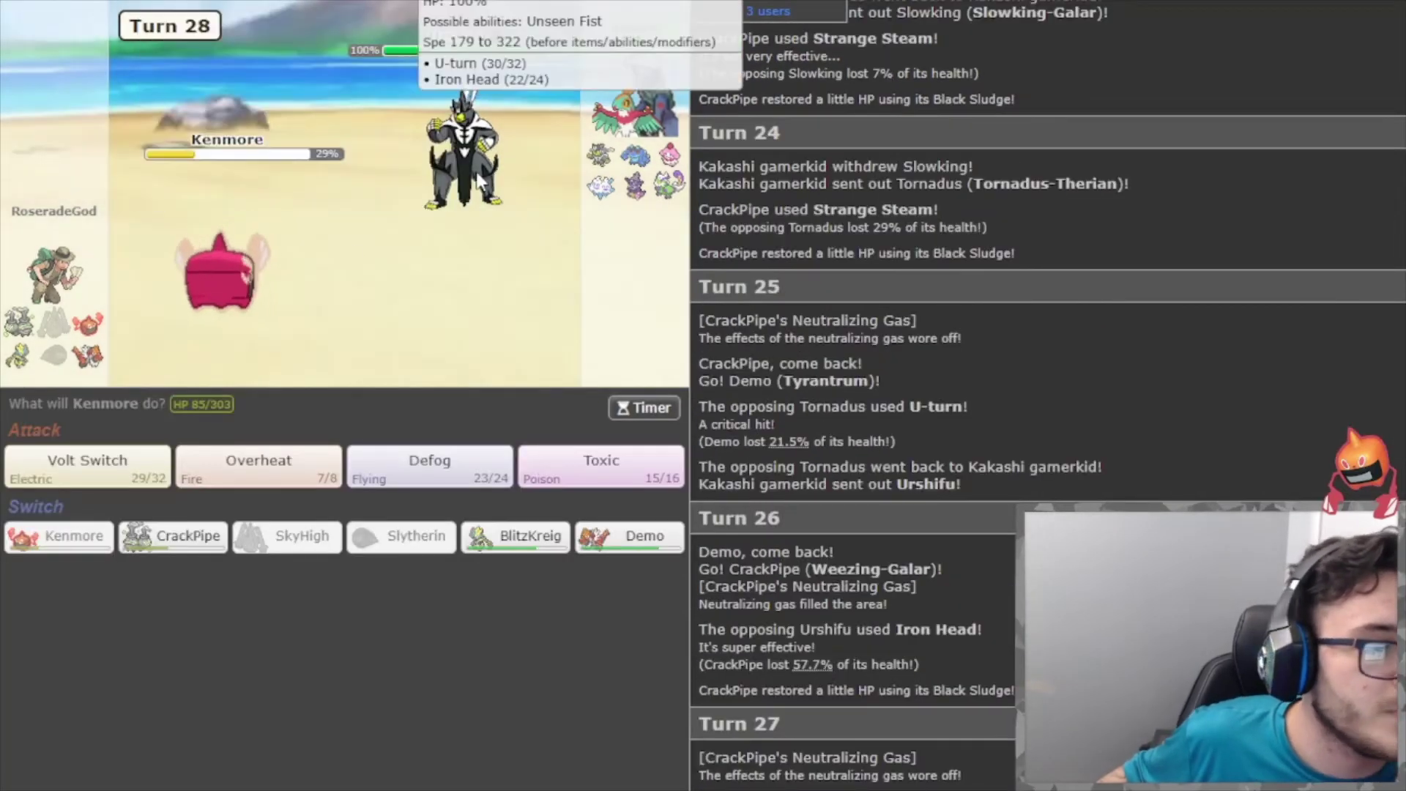
Use Kenmore's Overheat with Urshifu opposing, review the earlier turns in the battle log and skip through the animations.
mouse_move(629, 184)
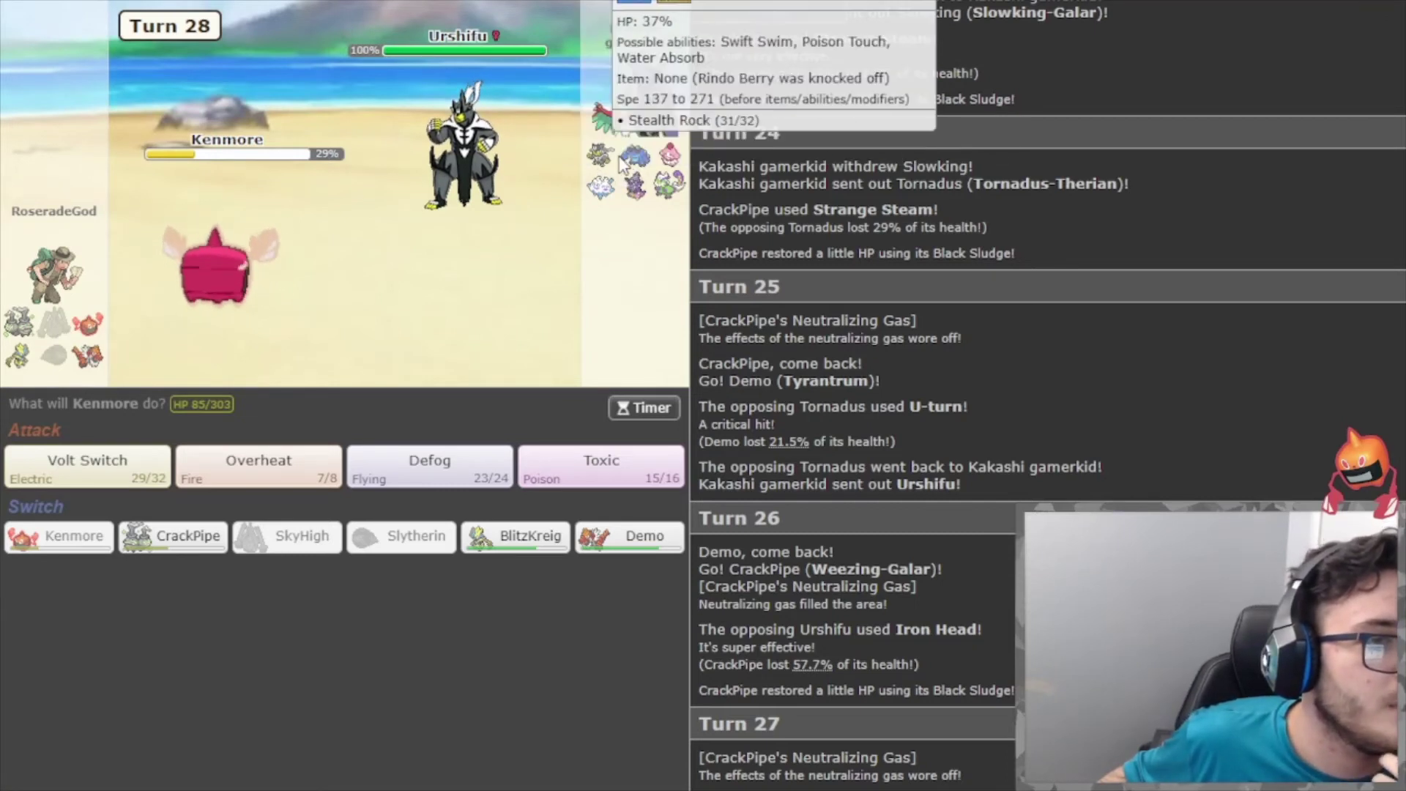
left_click(284, 478)
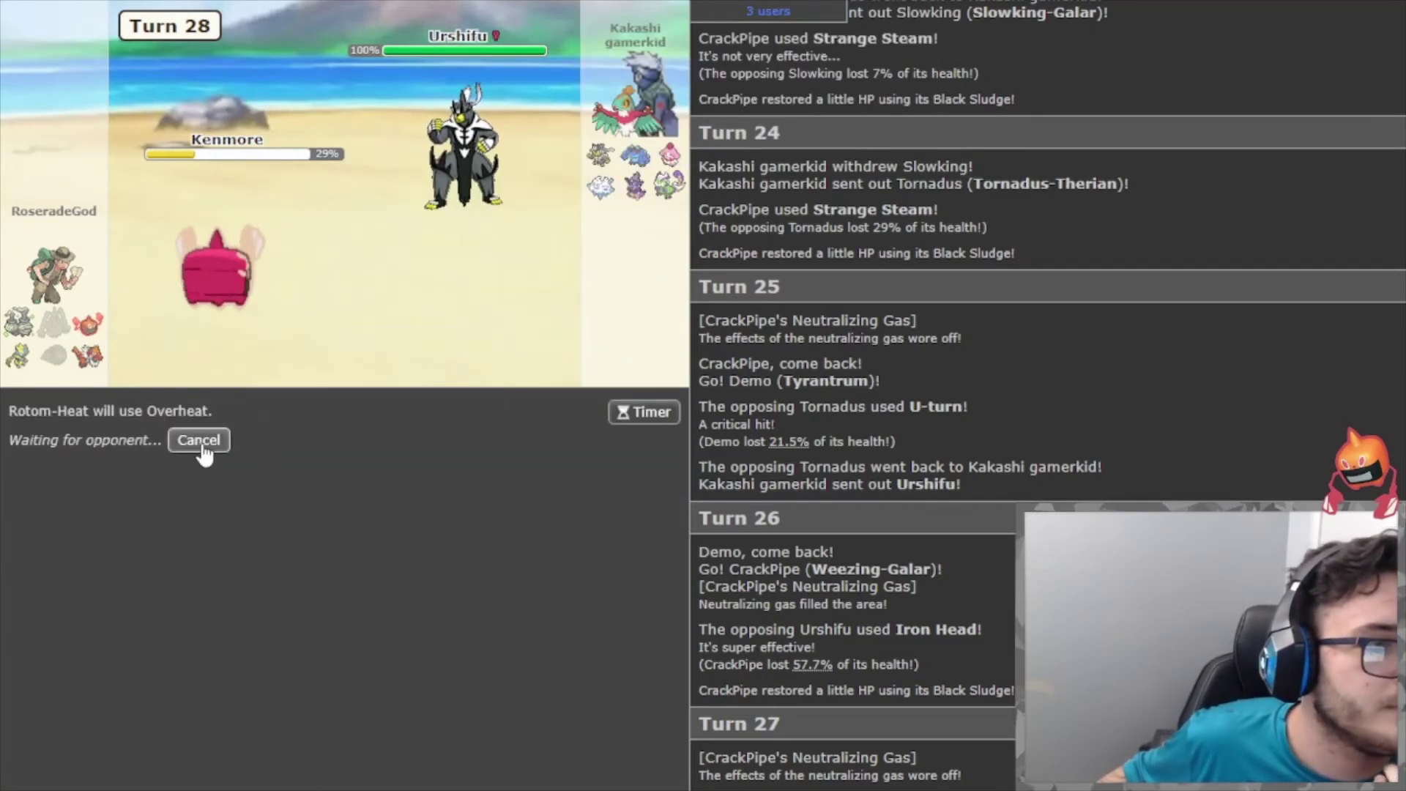
mouse_move(637, 193)
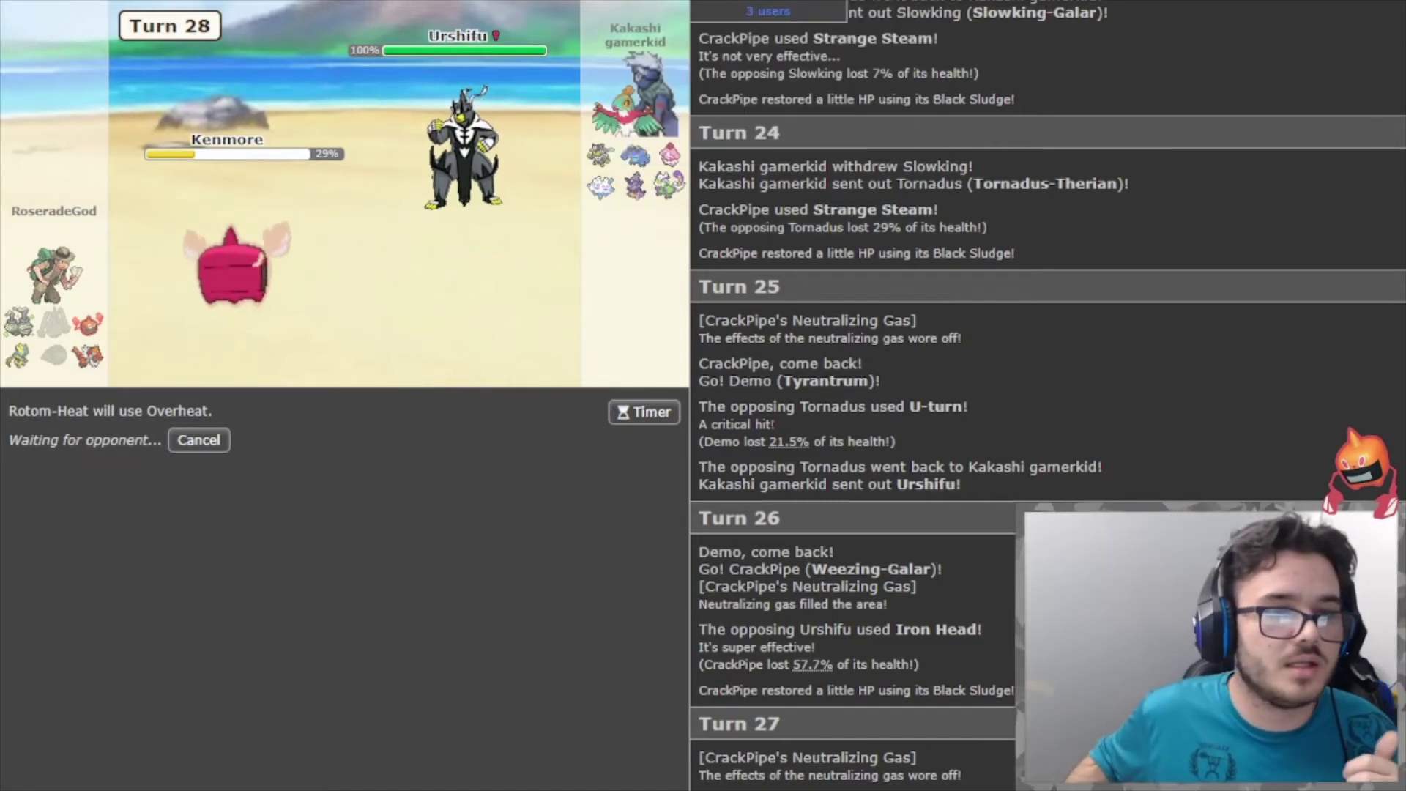
scroll(859, 459, "up", 6)
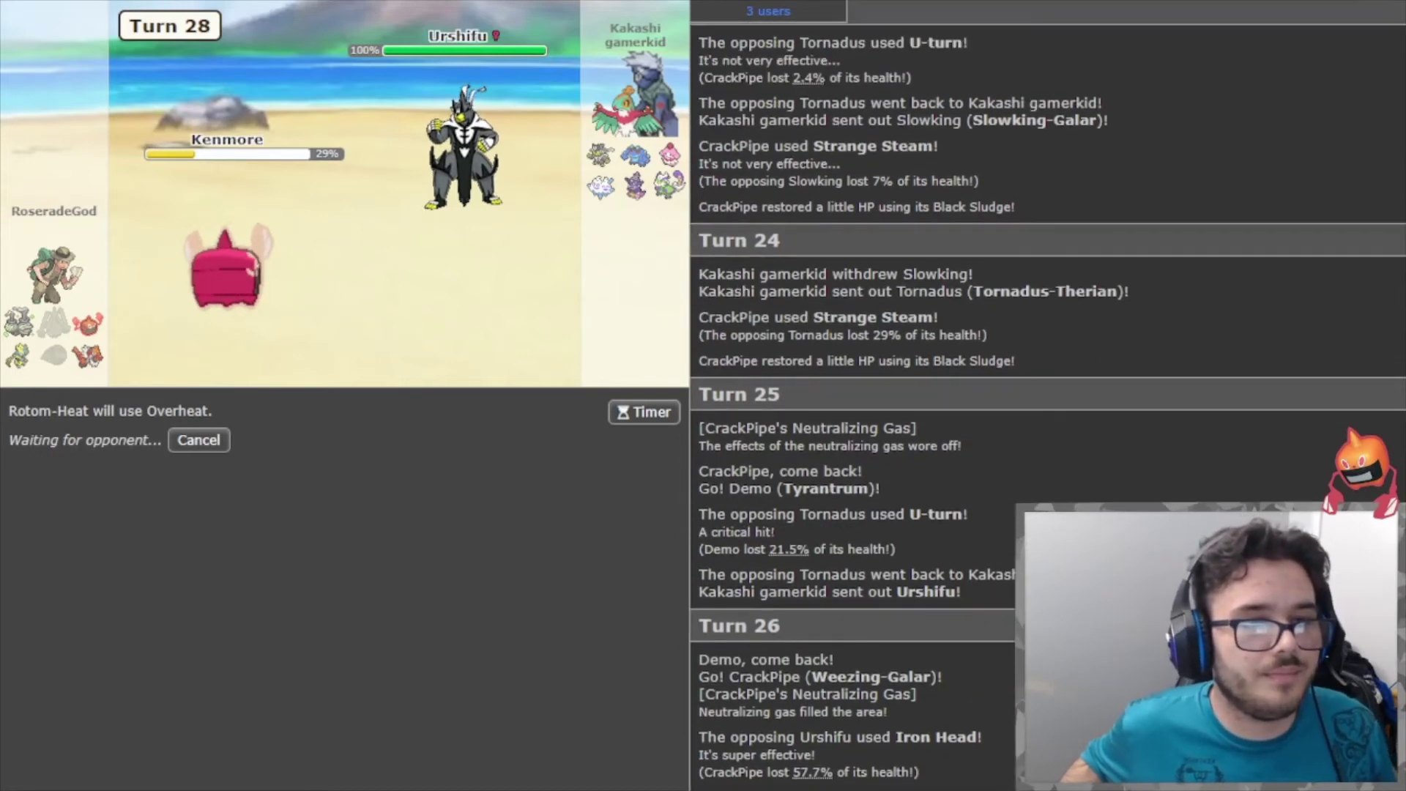
left_click_drag(877, 444, 911, 426)
left_click(916, 481)
scroll(915, 482, "down", 6)
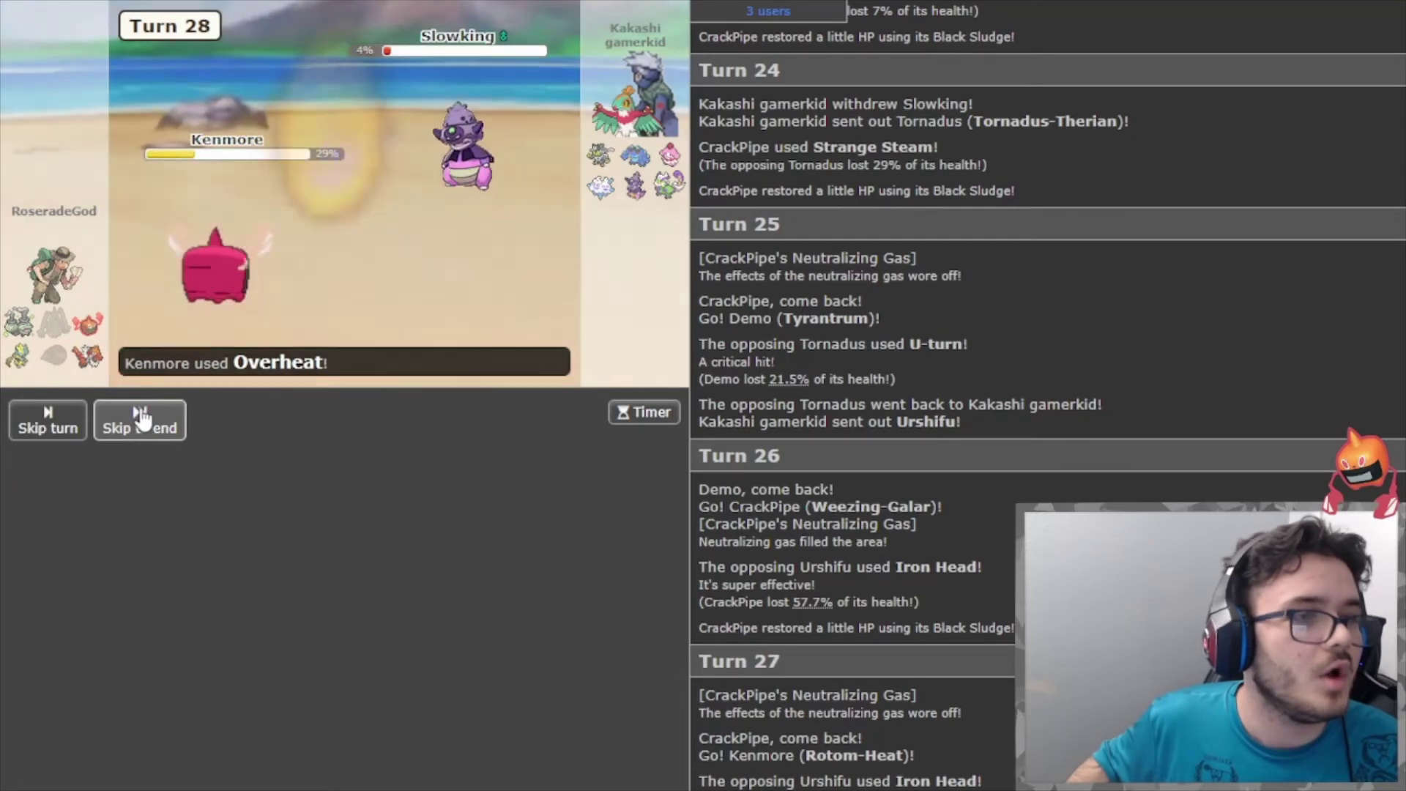
left_click(138, 422)
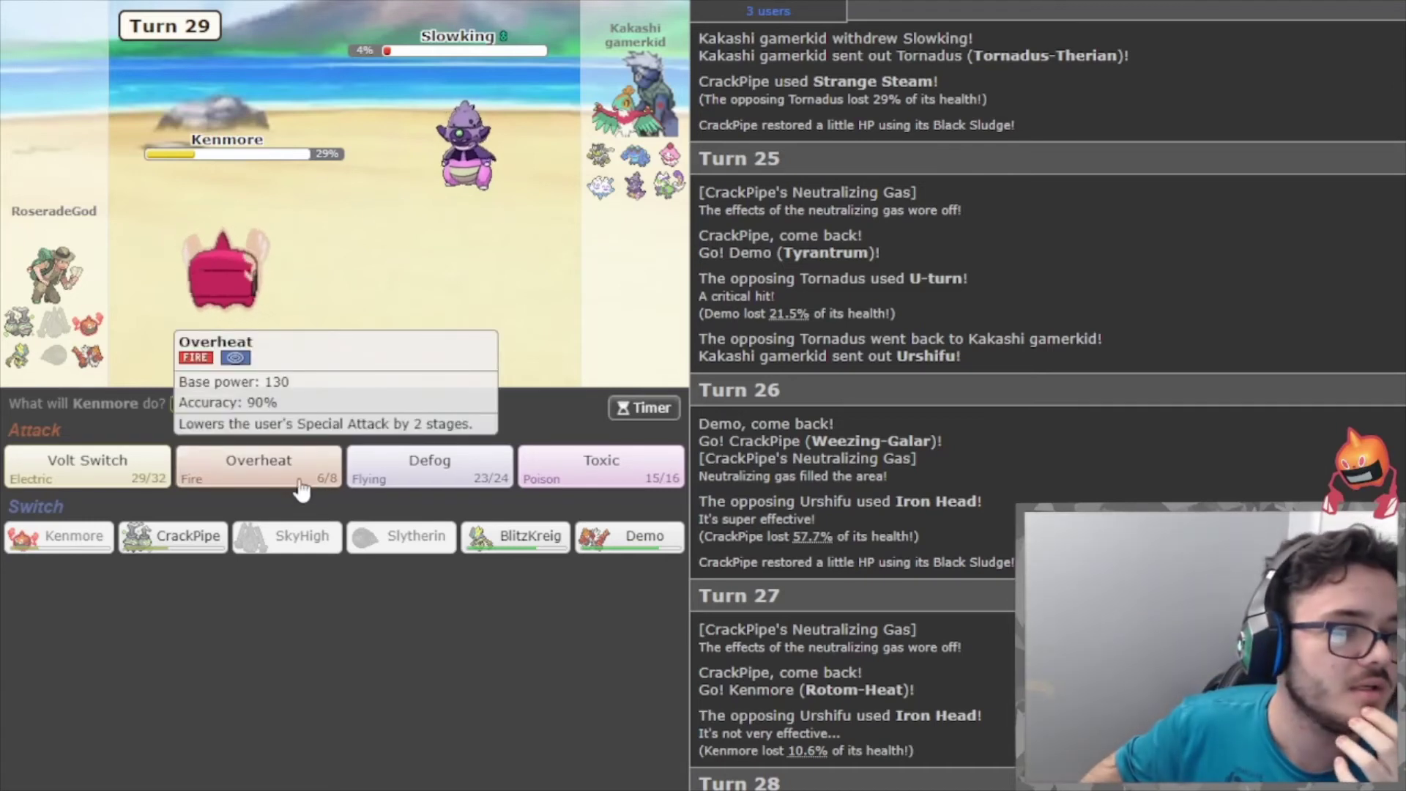
Use Kenmore's Overheat again with Slowking opposing and skip to the turn's end.
left_click(279, 463)
mouse_move(674, 156)
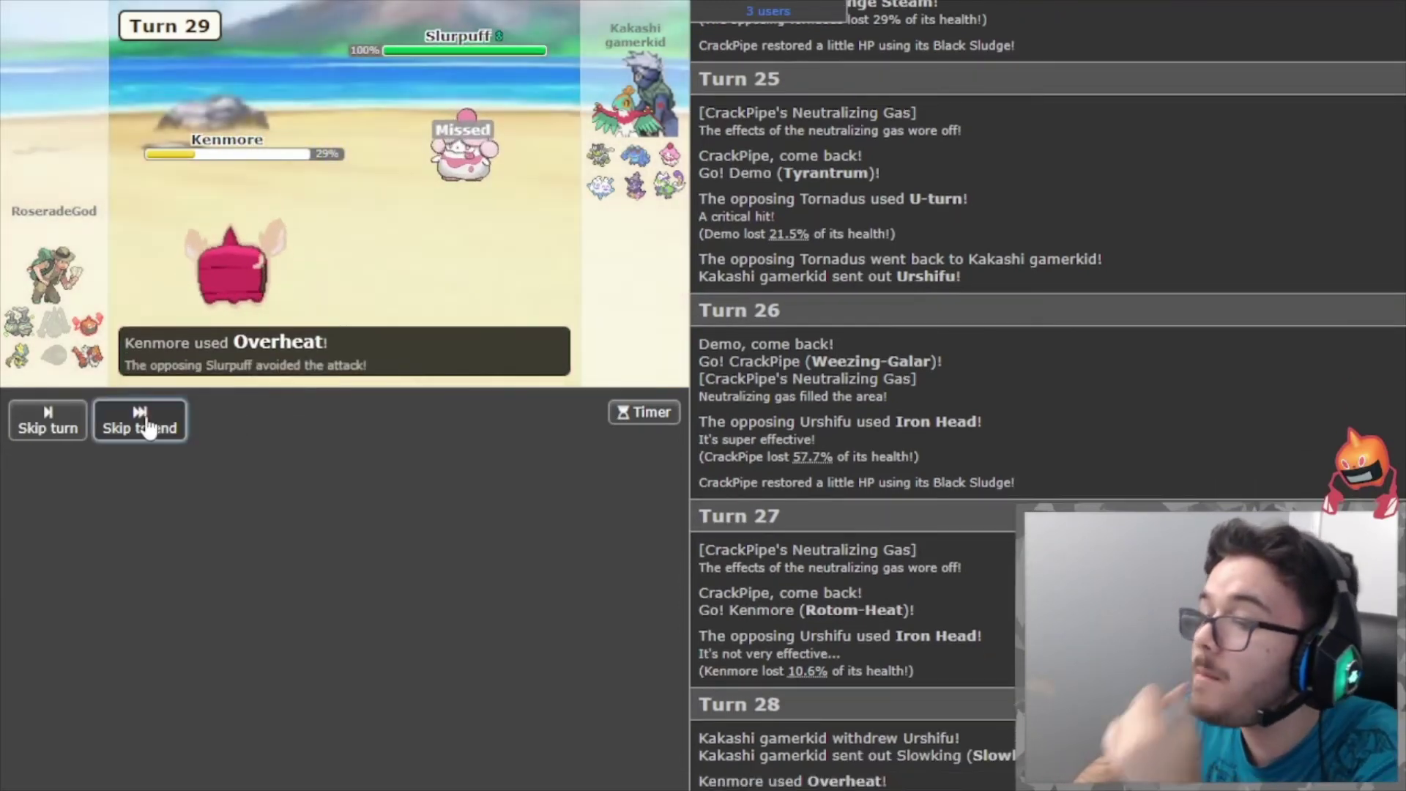
left_click(143, 424)
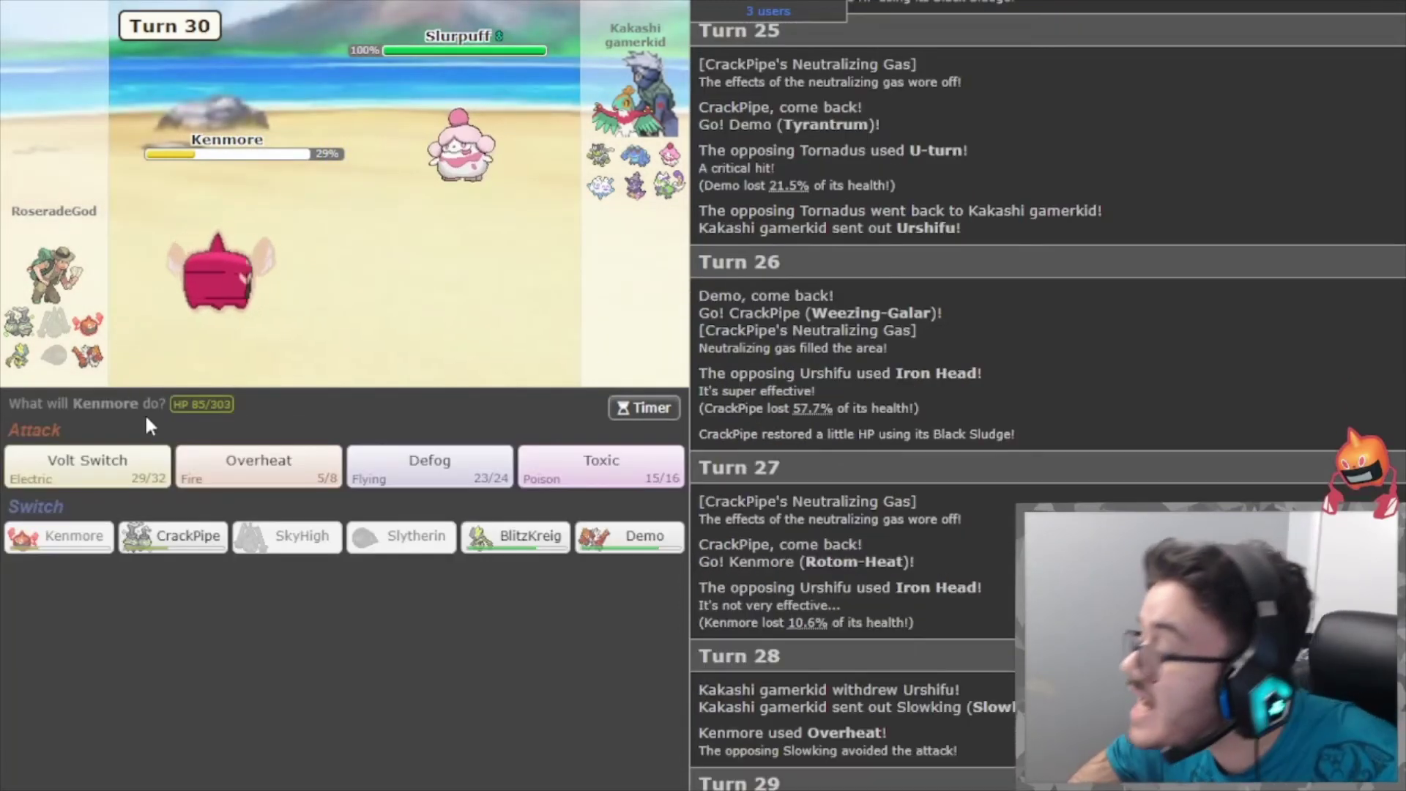
Use Kenmore's Volt Switch on the opposing Slurpuff and bring CrackPipe into the battle.
left_click(131, 461)
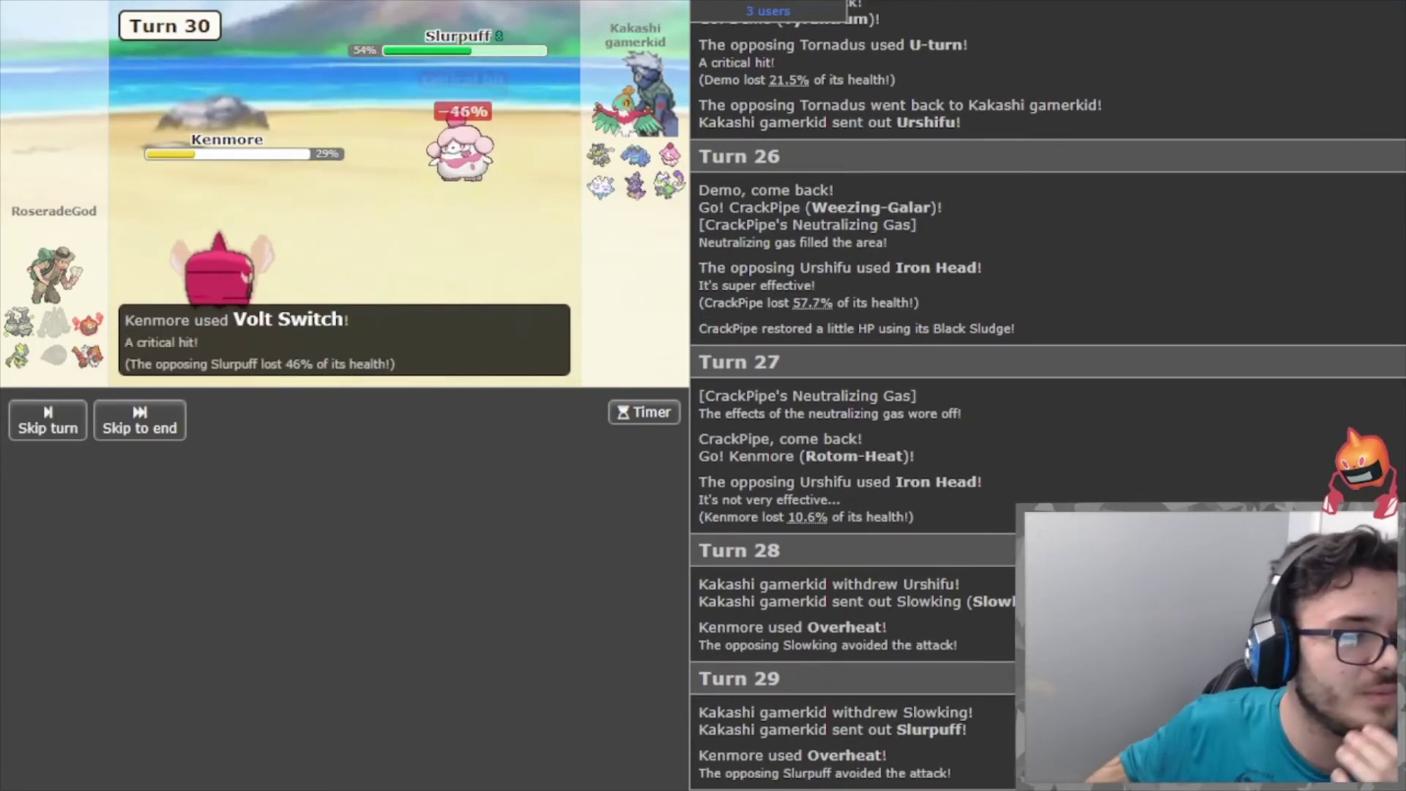
left_click(176, 474)
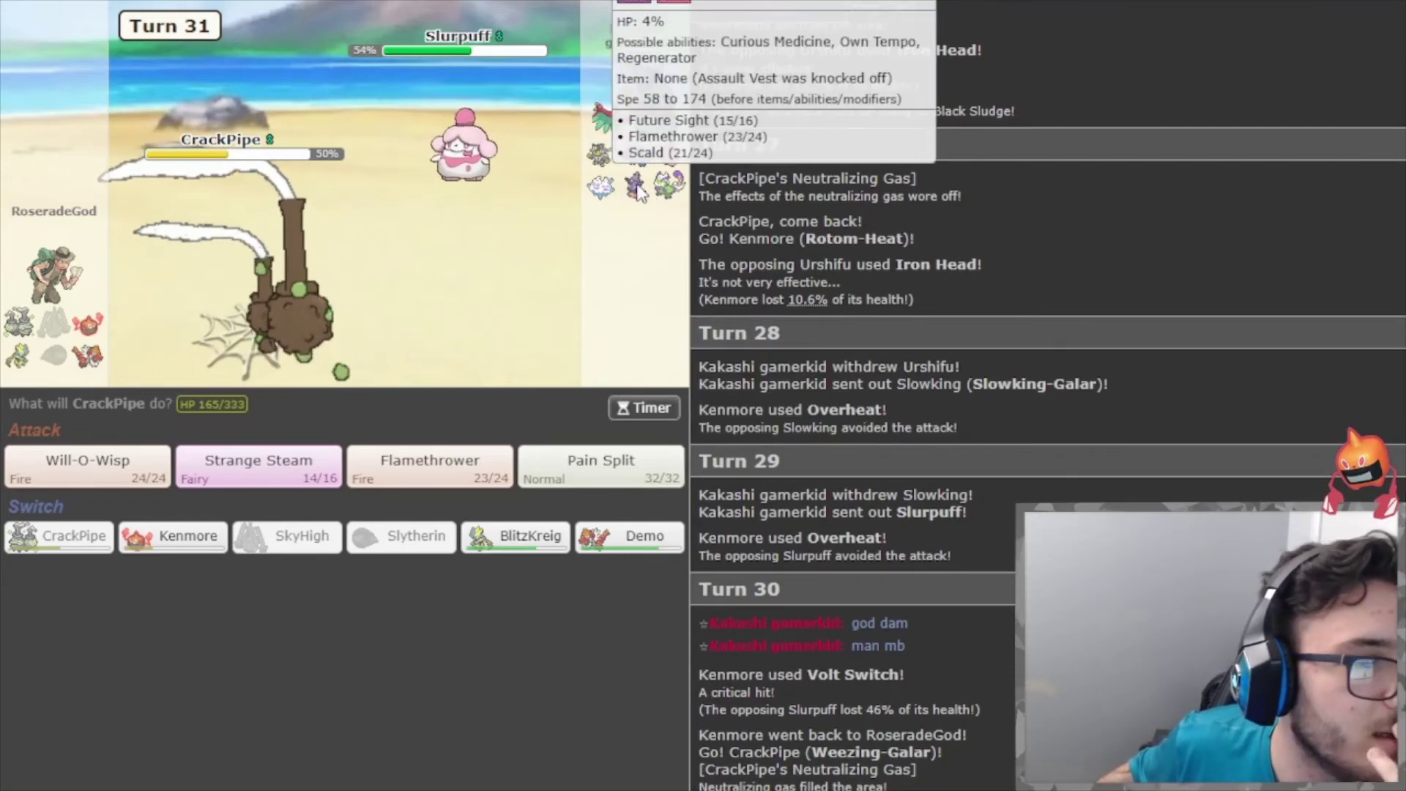
Attack Slurpuff with CrackPipe's Flamethrower, and use Will-O-Wisp on it the following turn.
mouse_move(253, 476)
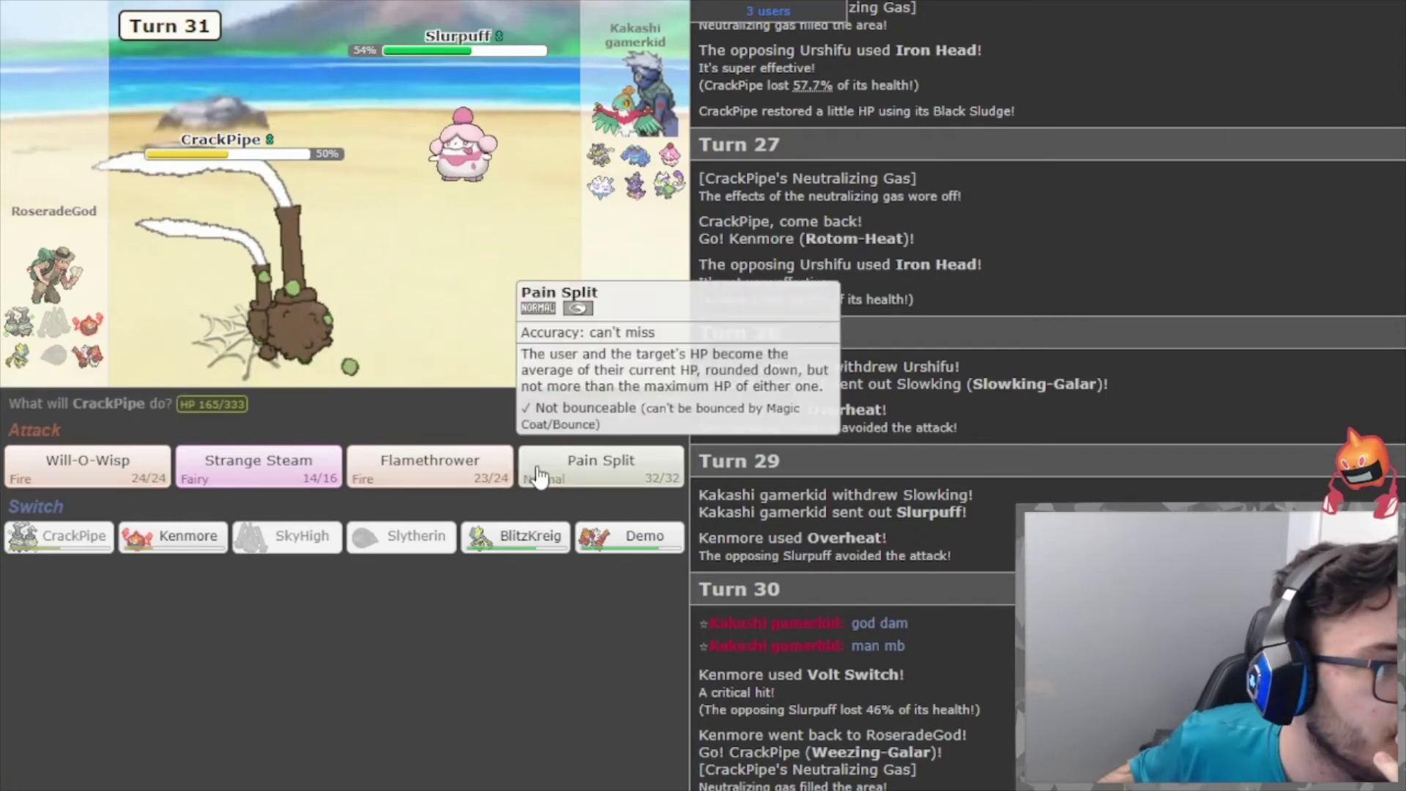
left_click(442, 471)
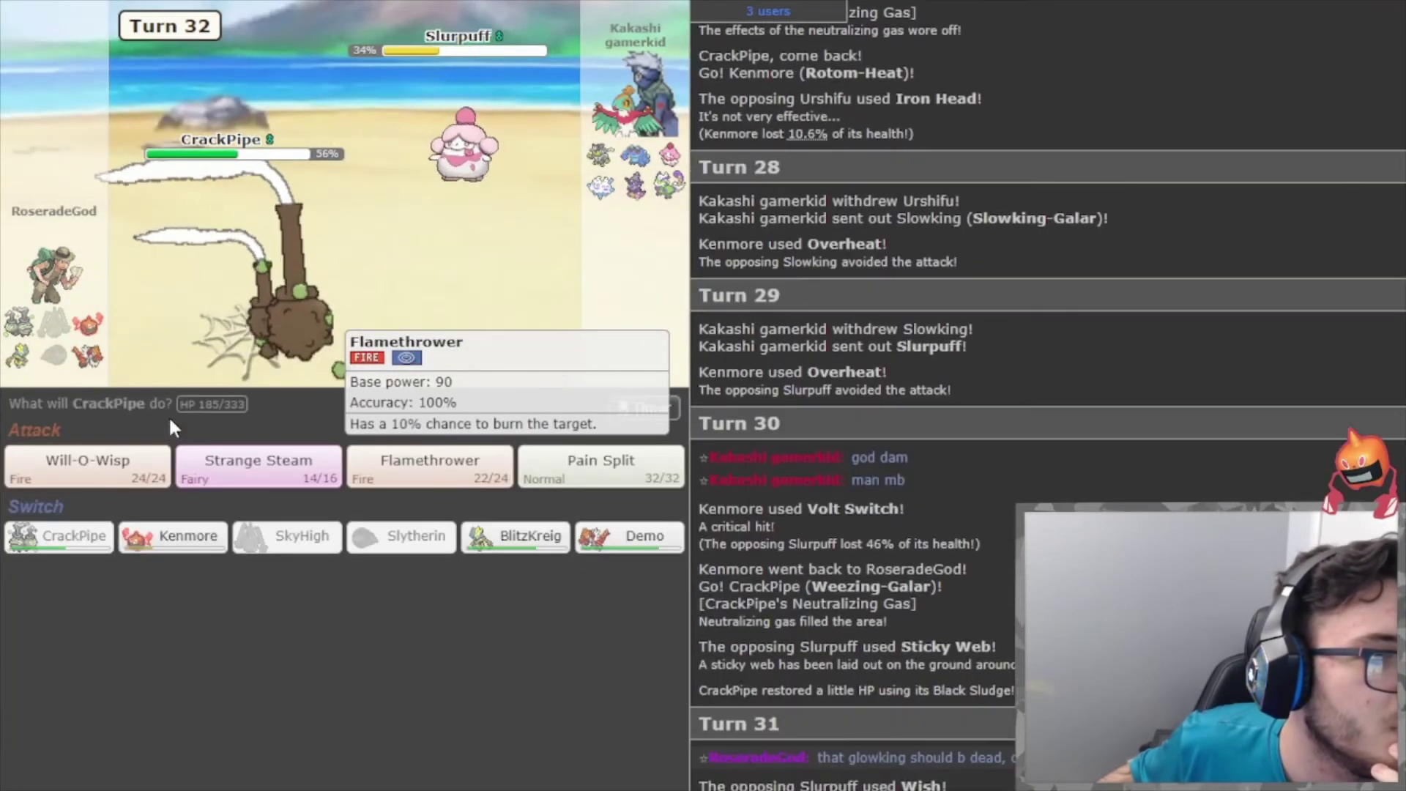
mouse_move(475, 156)
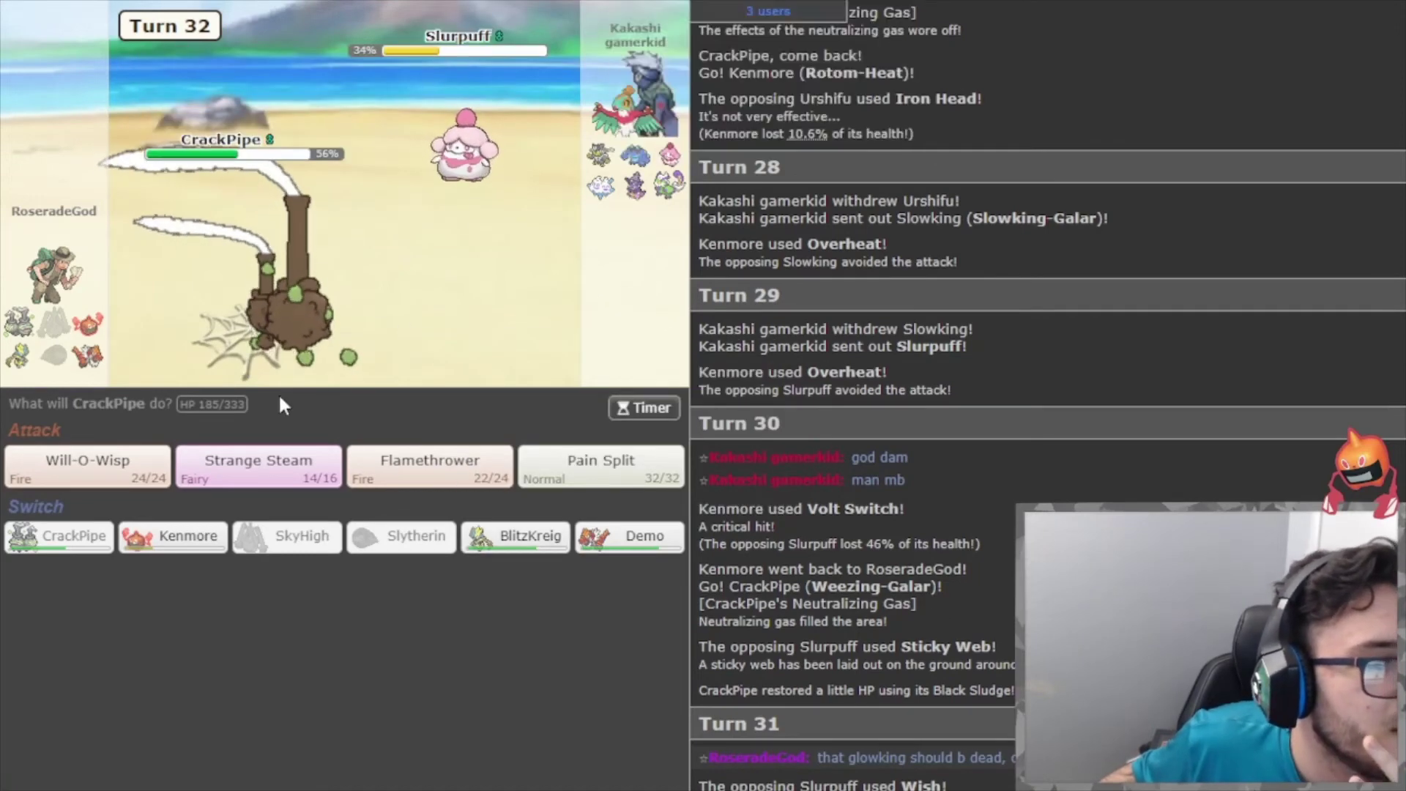
left_click(86, 466)
mouse_move(635, 196)
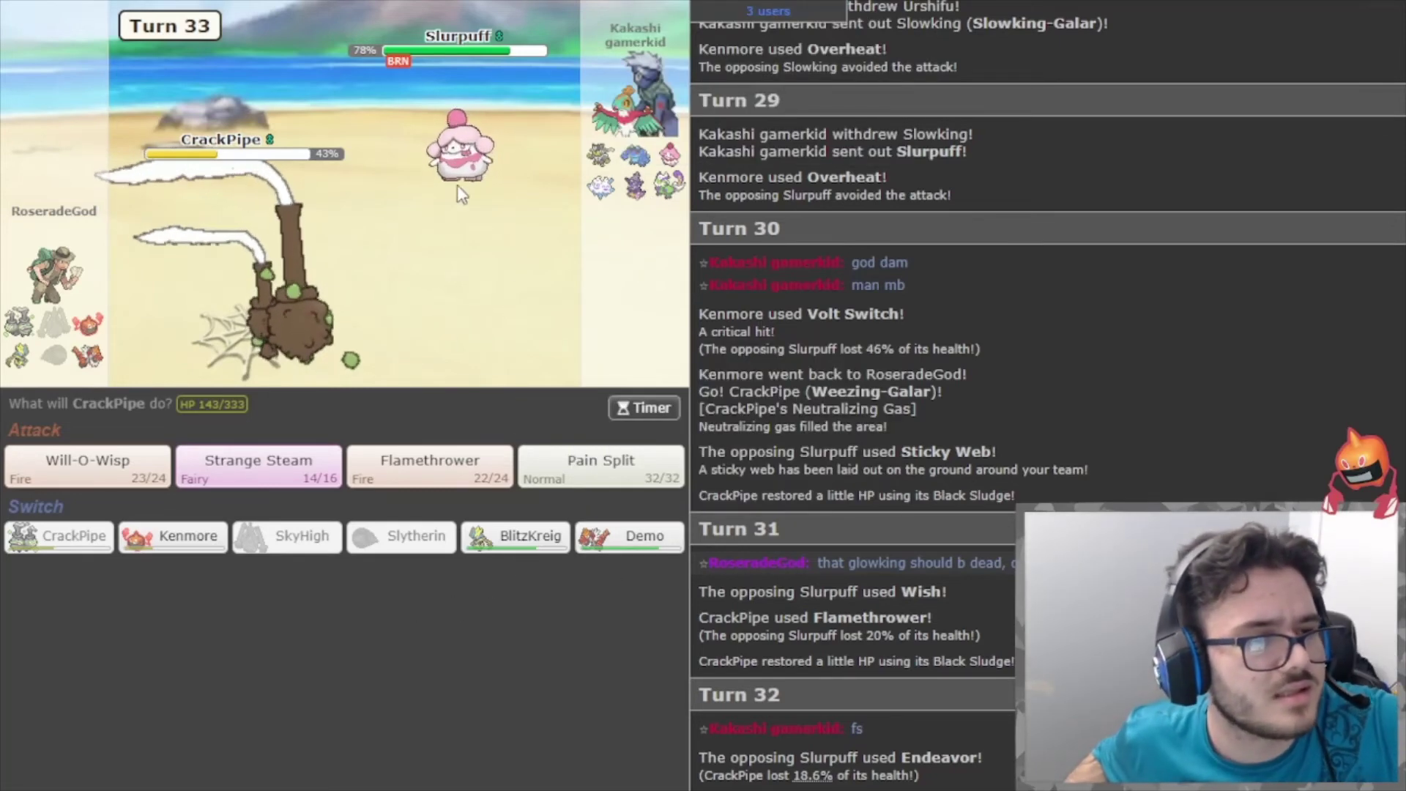
mouse_move(474, 153)
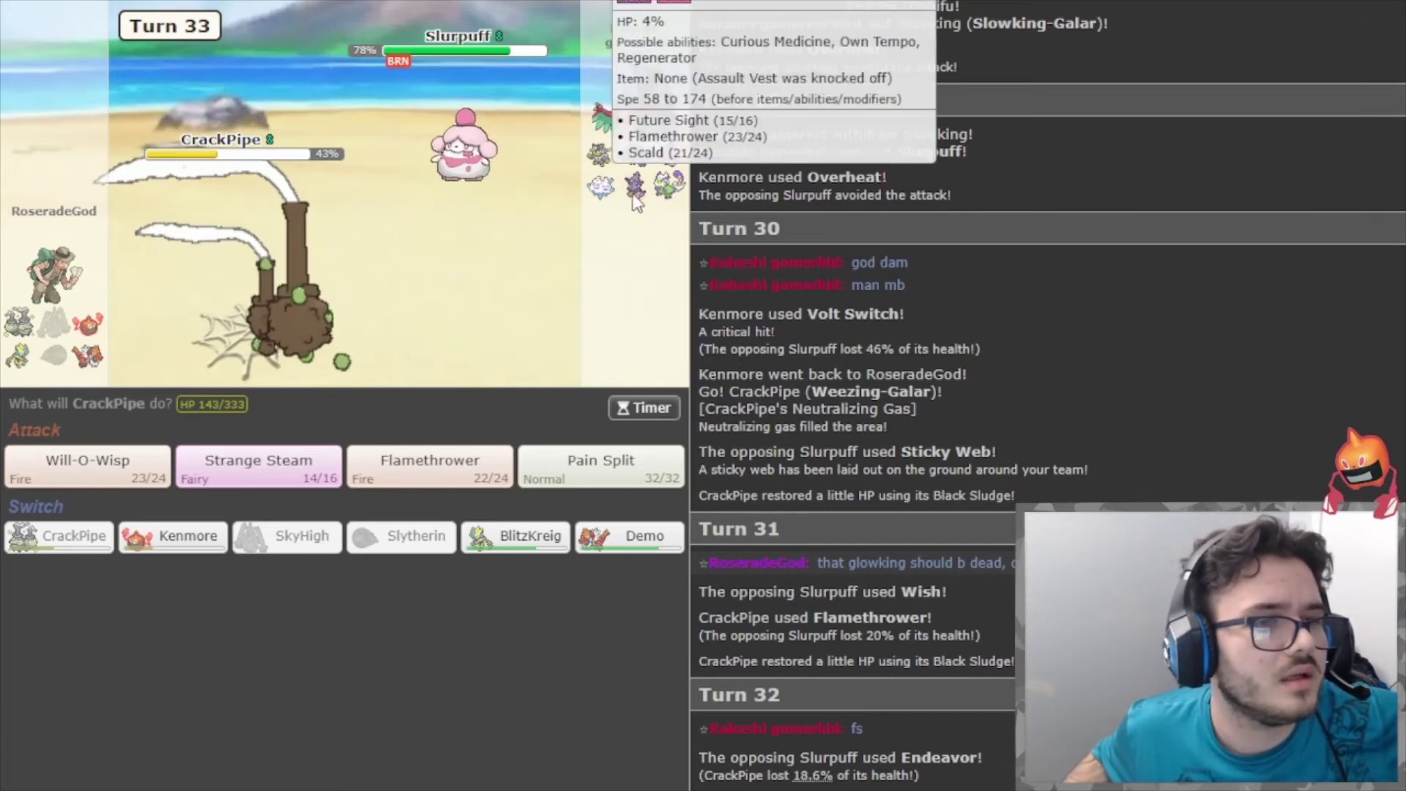
left_click(440, 460)
left_click(213, 440)
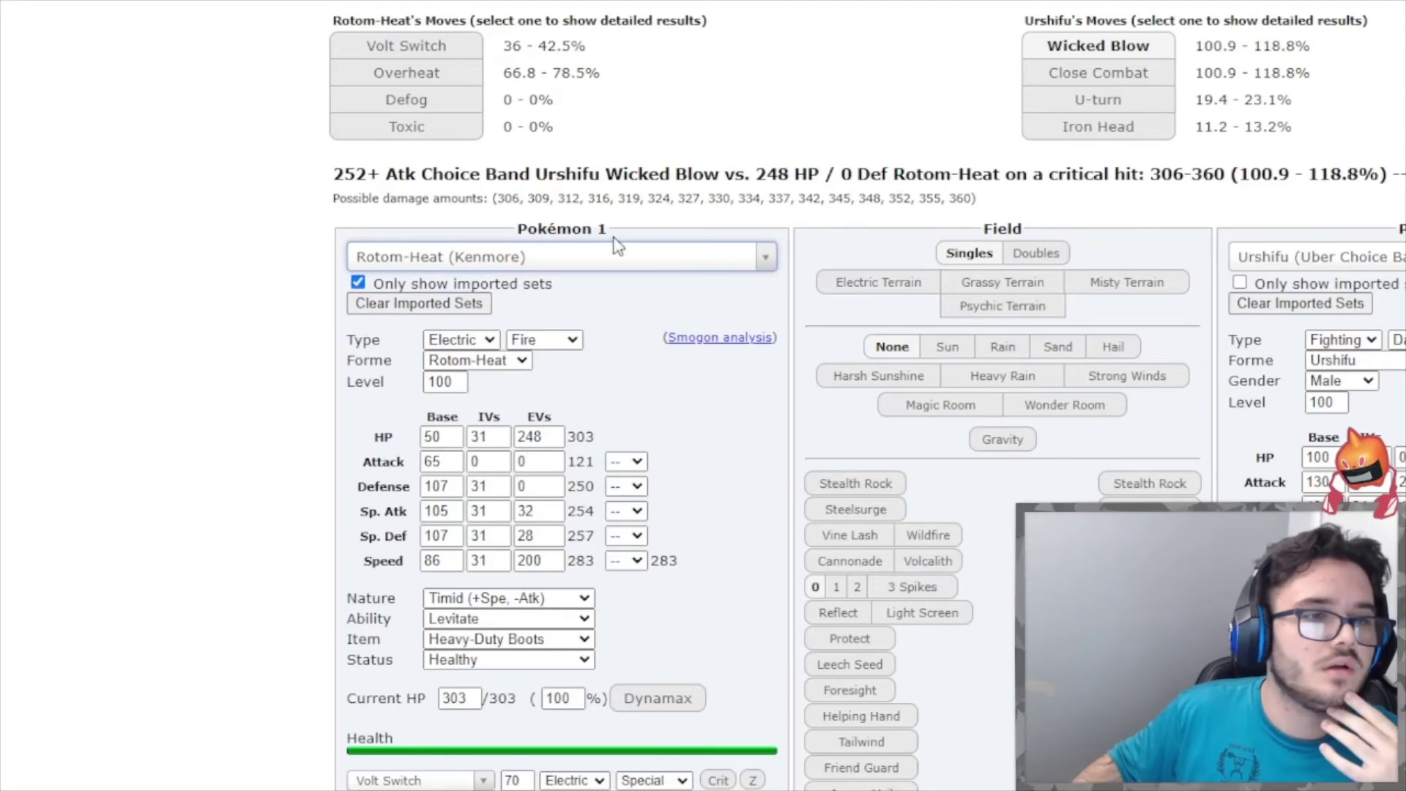
Calculate Weezing-Galar (CrackPipe) against the OU Assault Vest set of Slowking-Galar in the damage calculator.
left_click(624, 255)
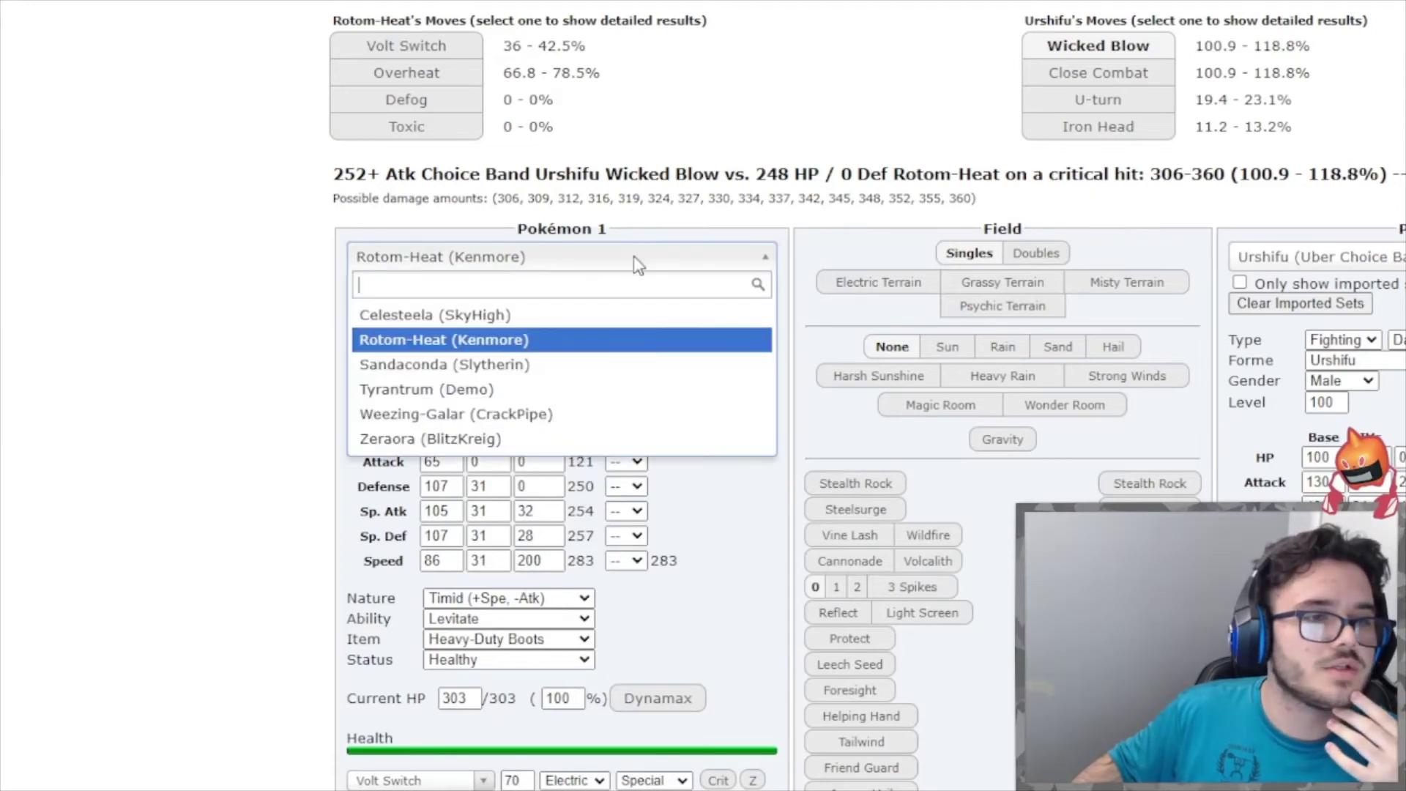
left_click(632, 414)
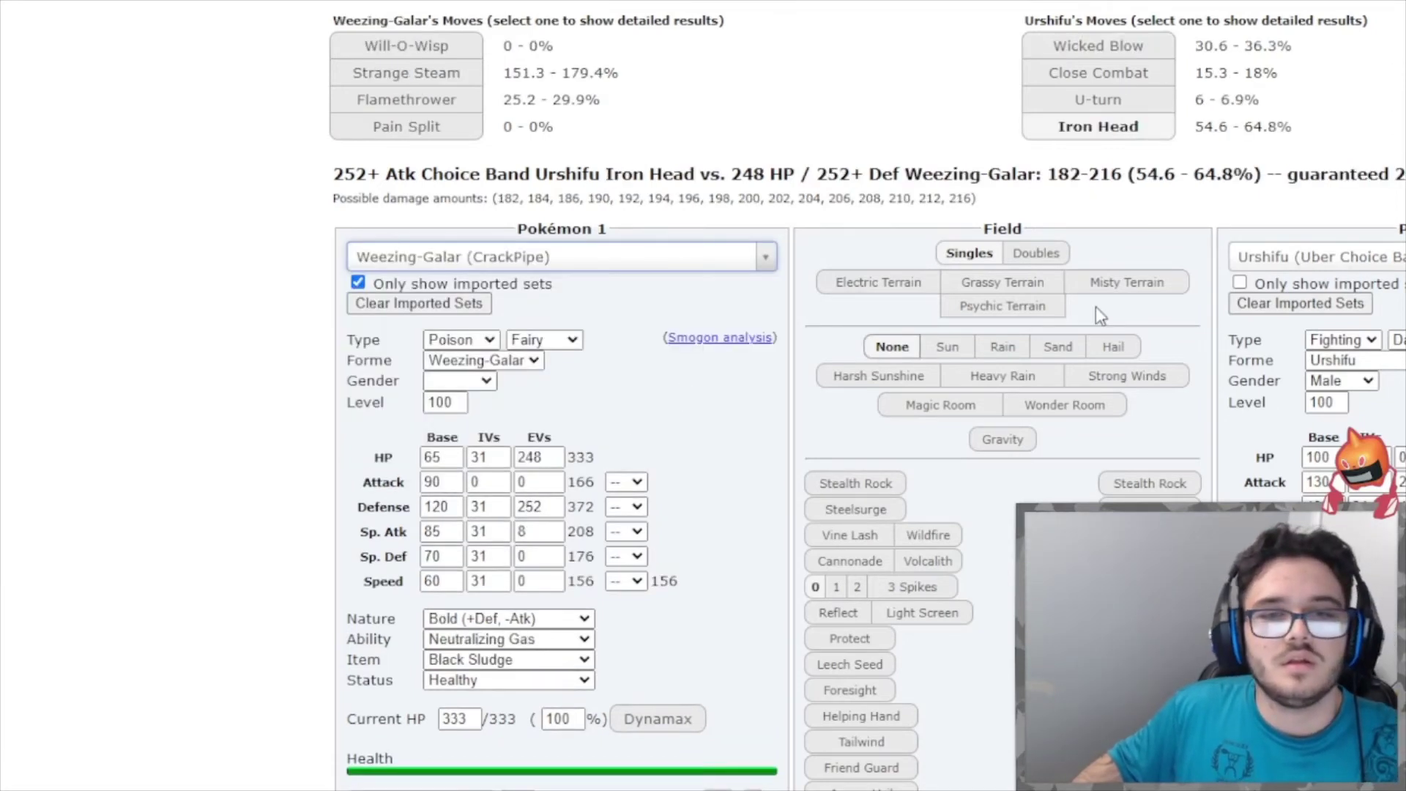
left_click(1295, 254)
type("slowk")
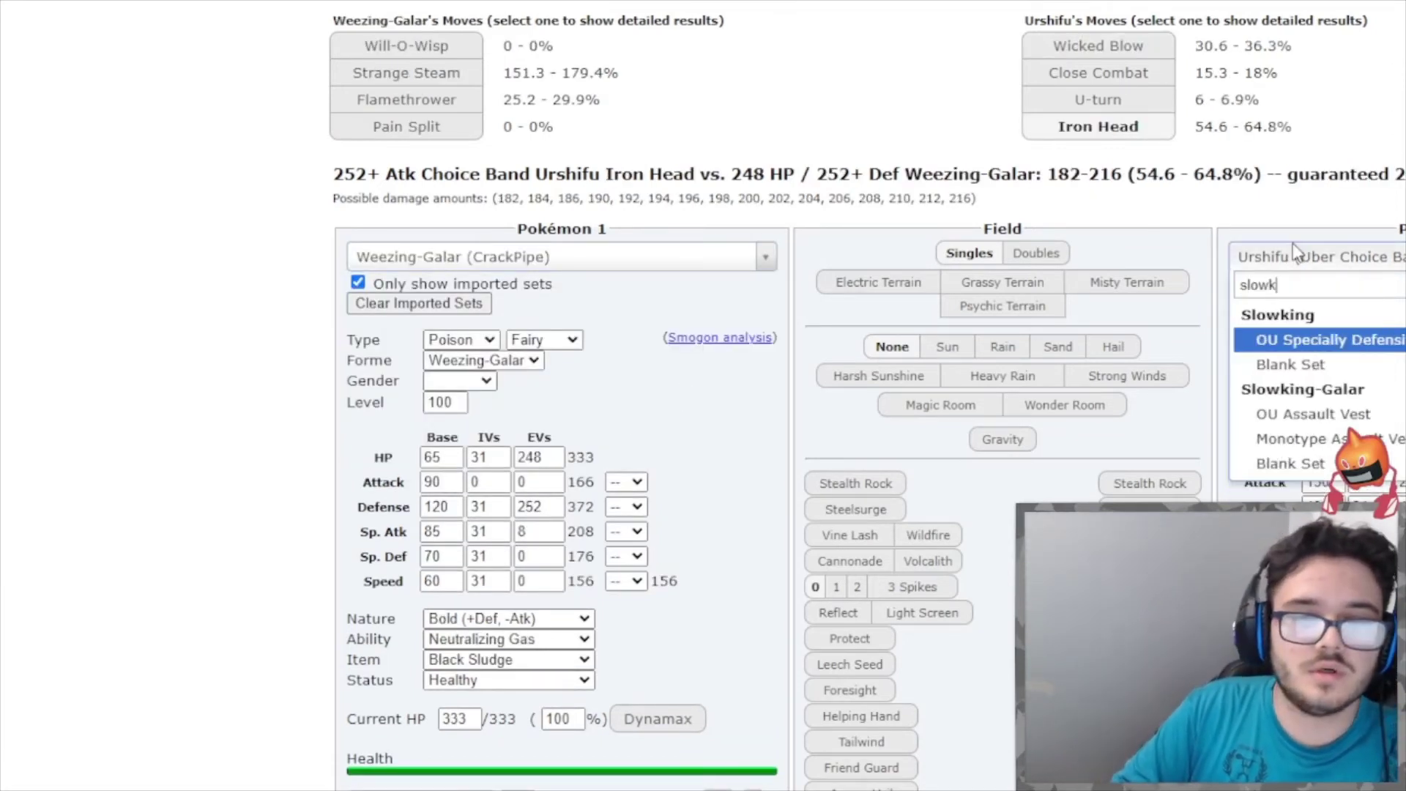
type("in")
left_click(1312, 414)
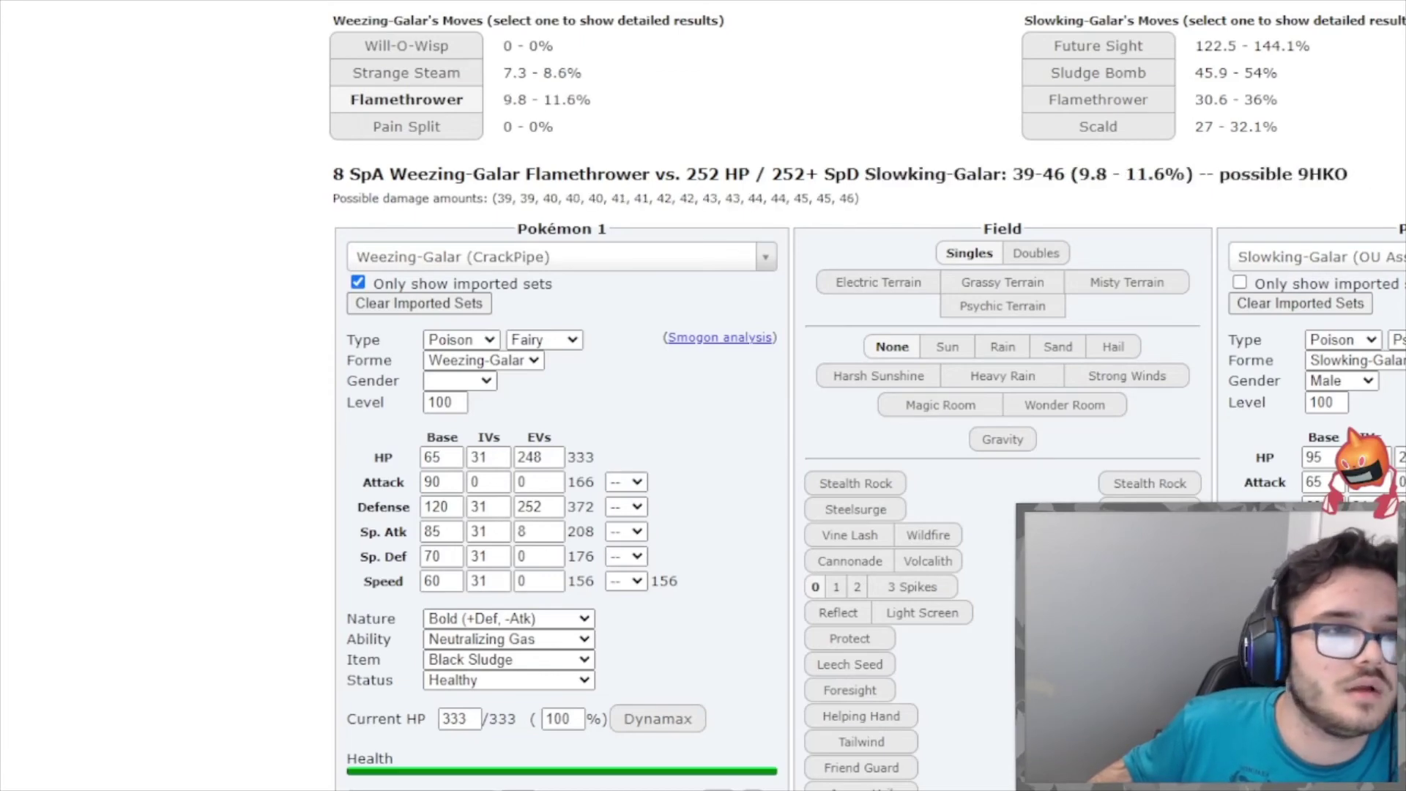
Return to the battle, use CrackPipe's Flamethrower with Slurpuff opposing and skip to the turn's end.
key("alt+Tab")
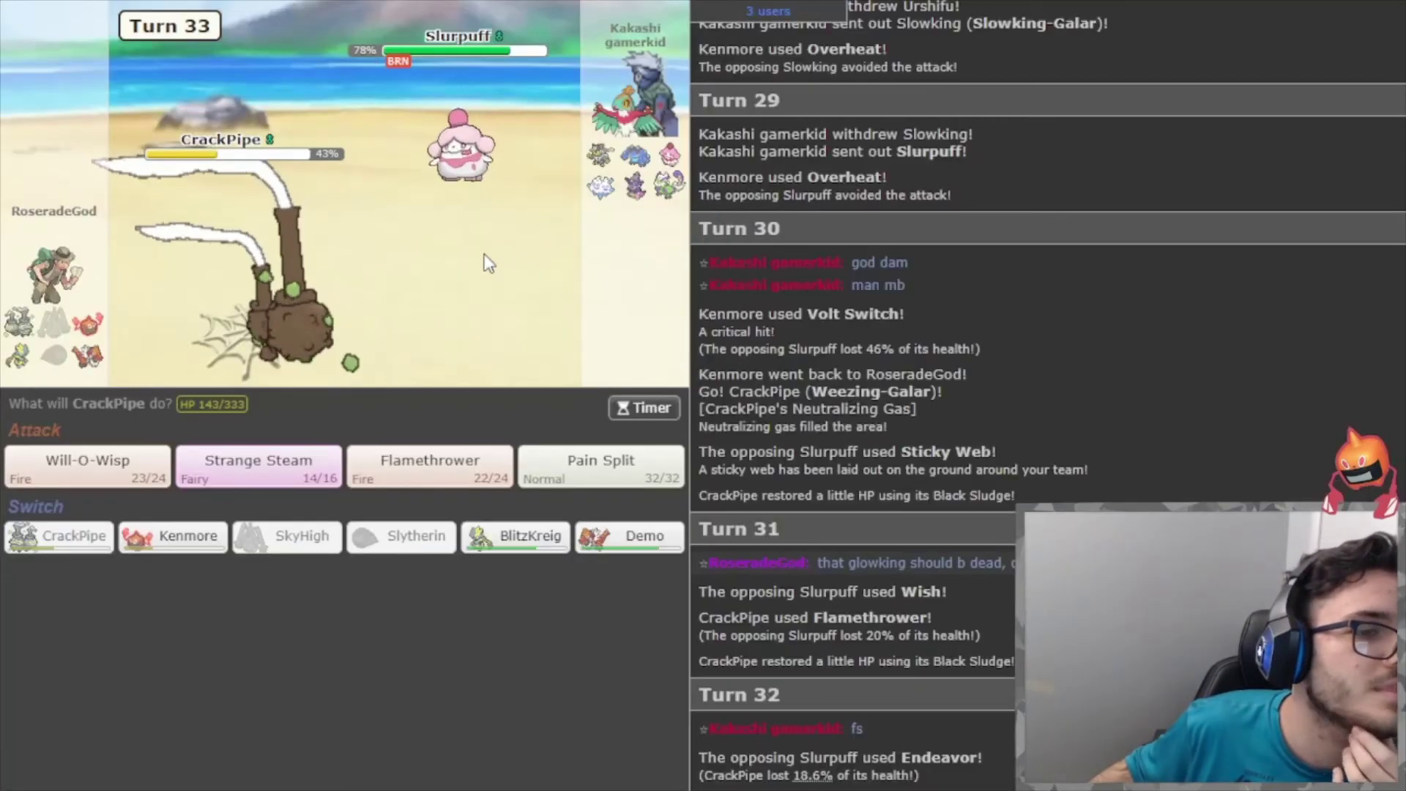
left_click(430, 461)
left_click(146, 426)
Check the details of Vanilluxe, CrackPipe's moves and the benched team, switch CrackPipe out for Demo and skip to the turn's end.
mouse_move(482, 174)
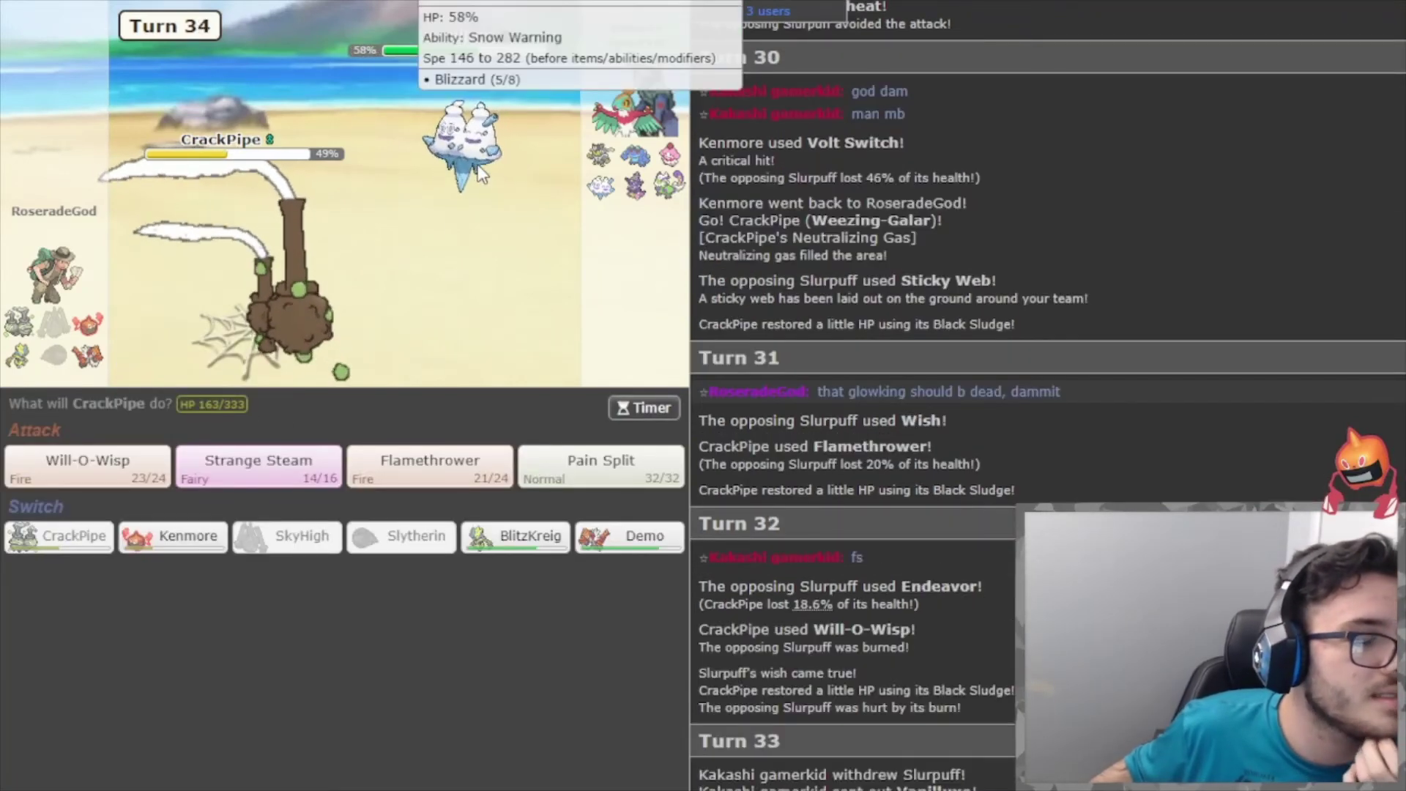
mouse_move(175, 543)
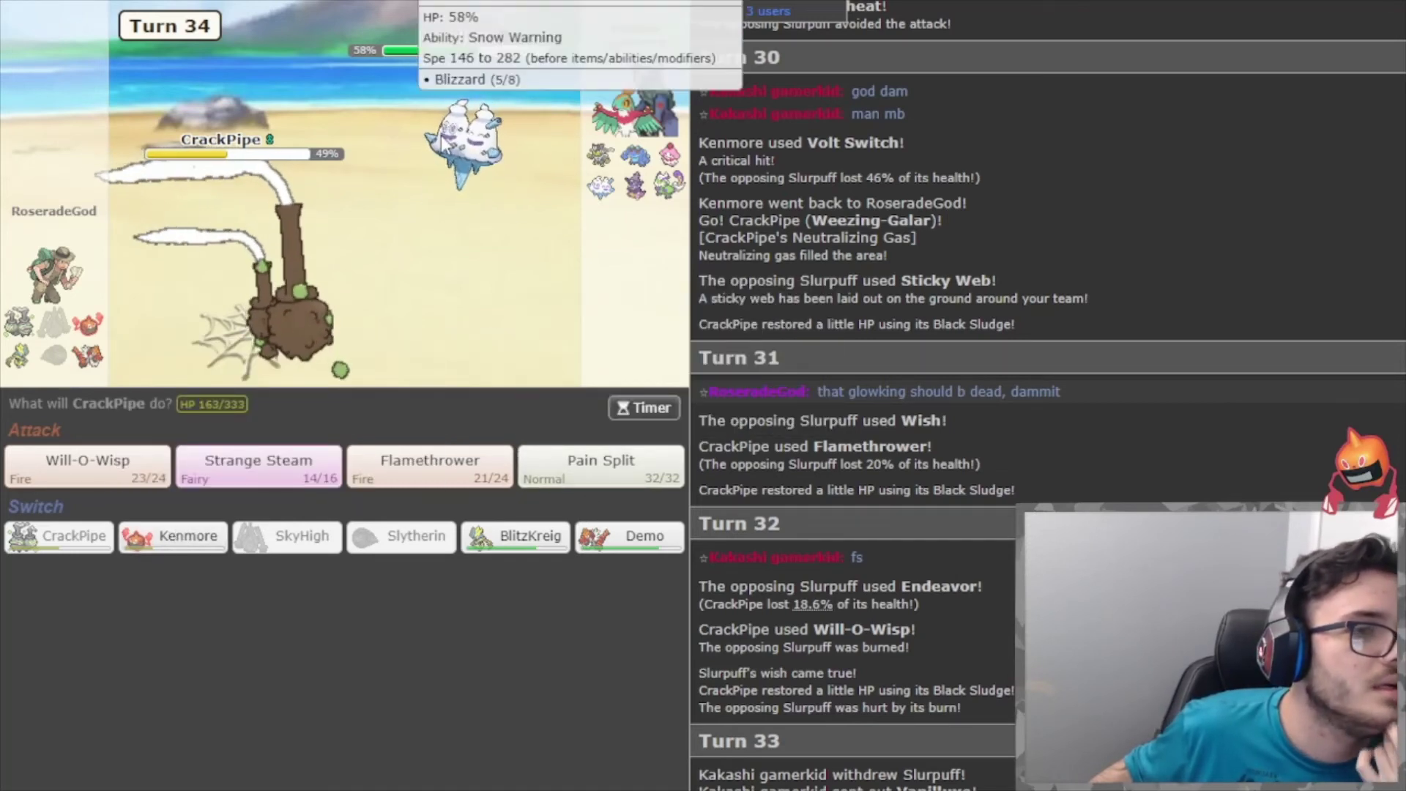
mouse_move(511, 560)
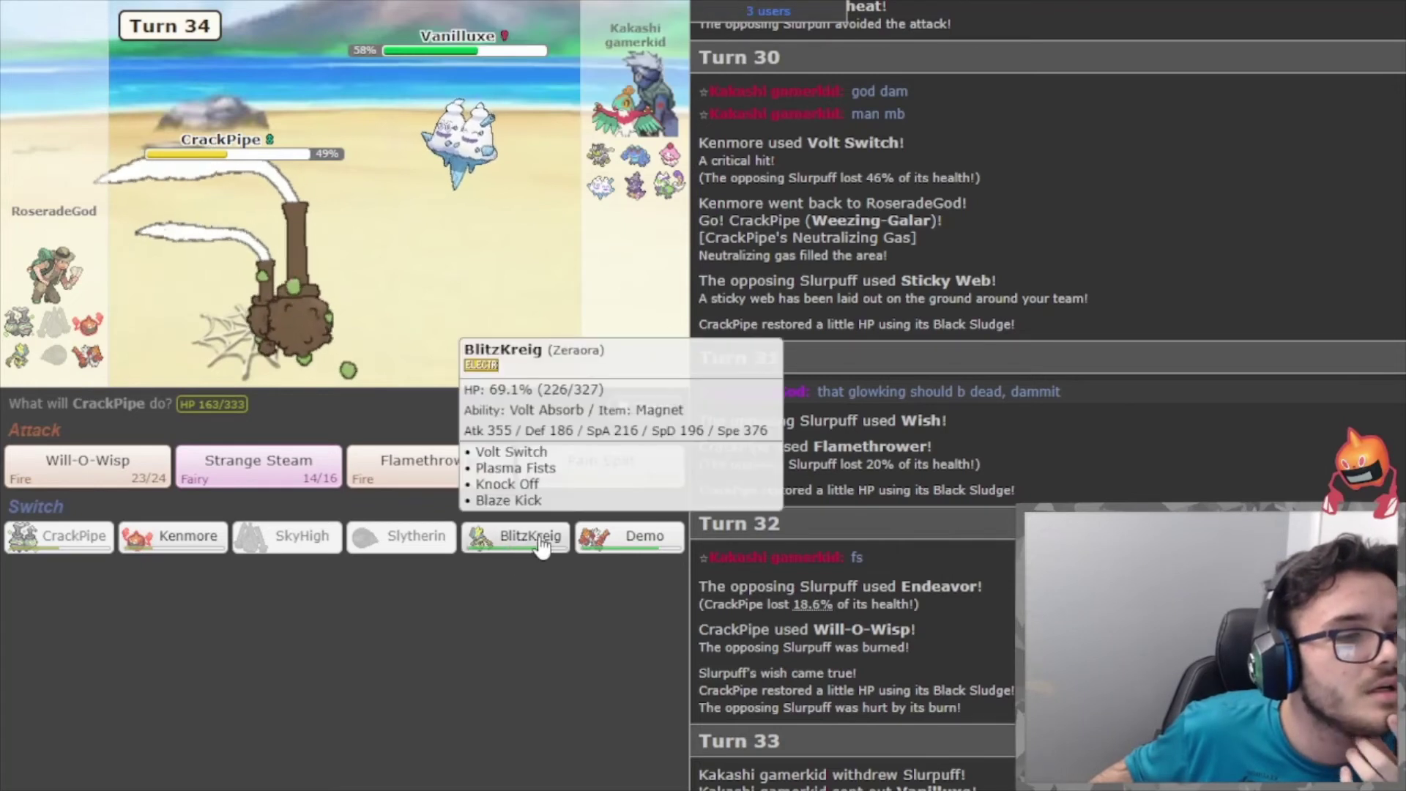
mouse_move(474, 210)
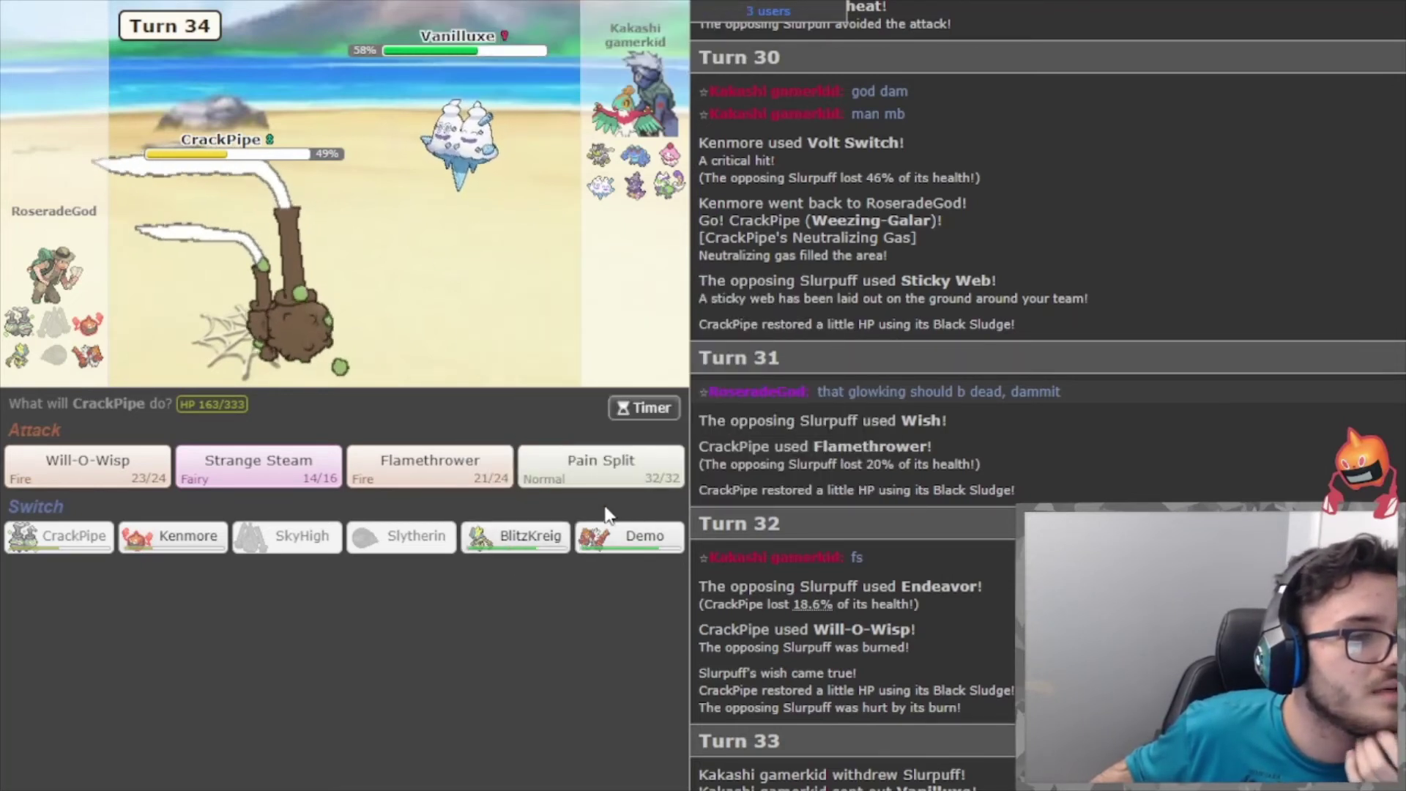
mouse_move(396, 480)
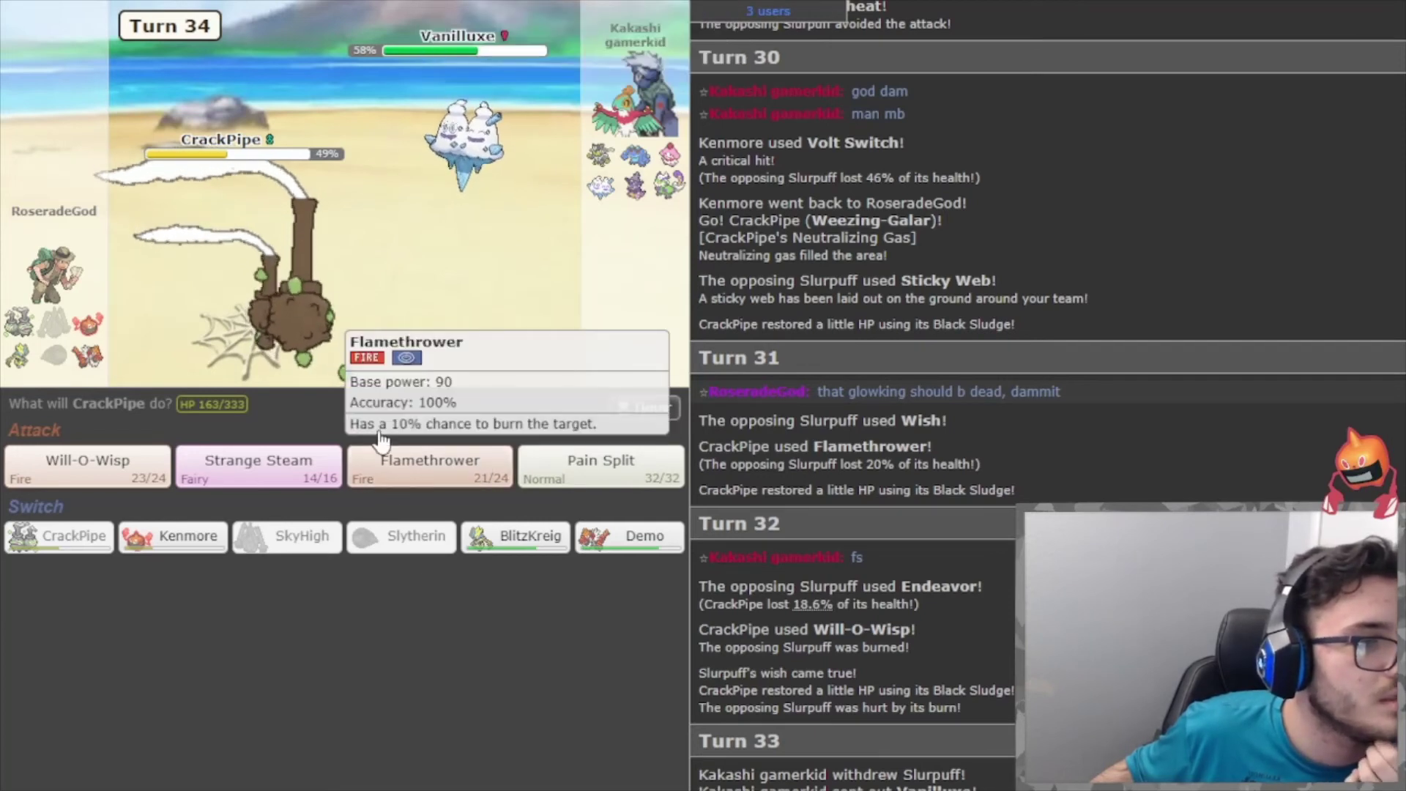
mouse_move(570, 484)
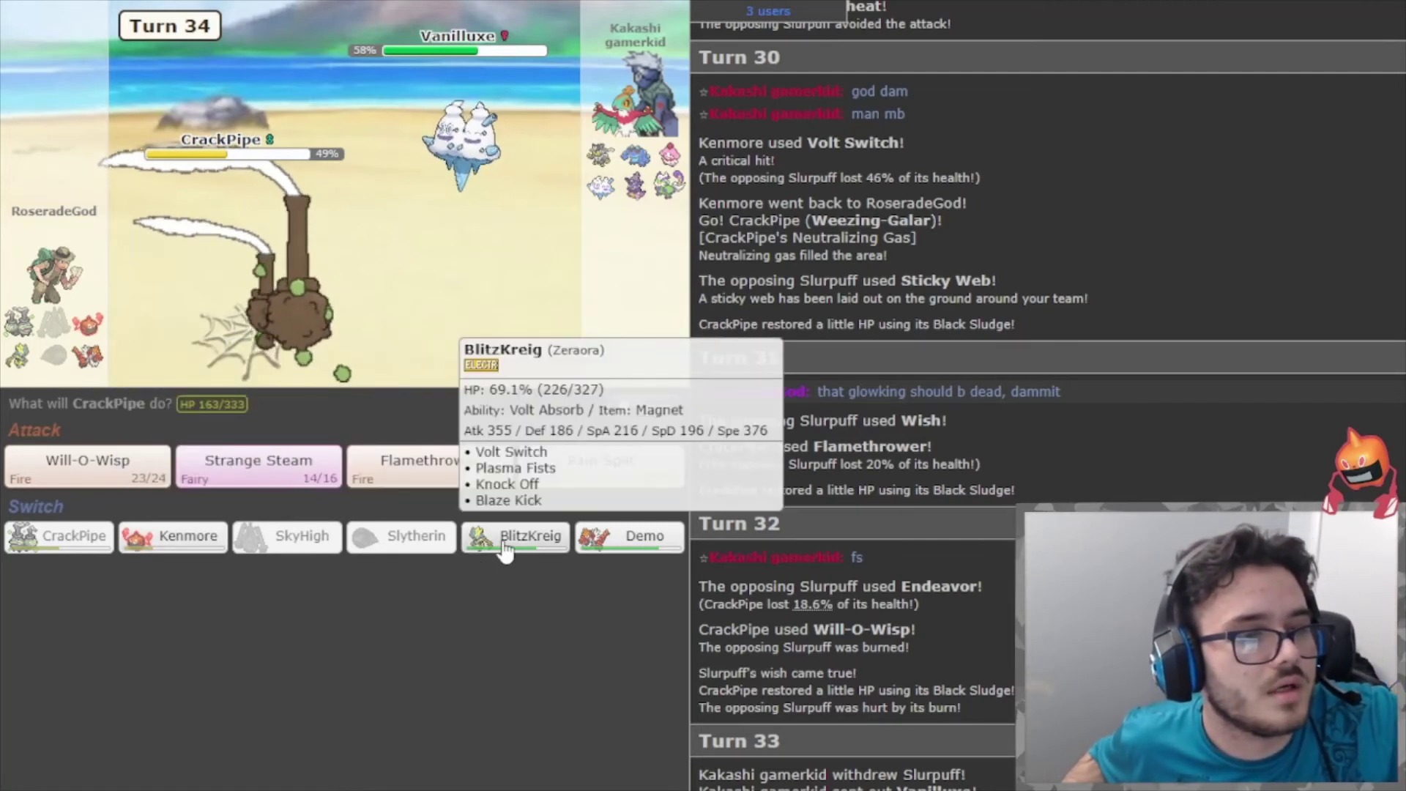
mouse_move(619, 556)
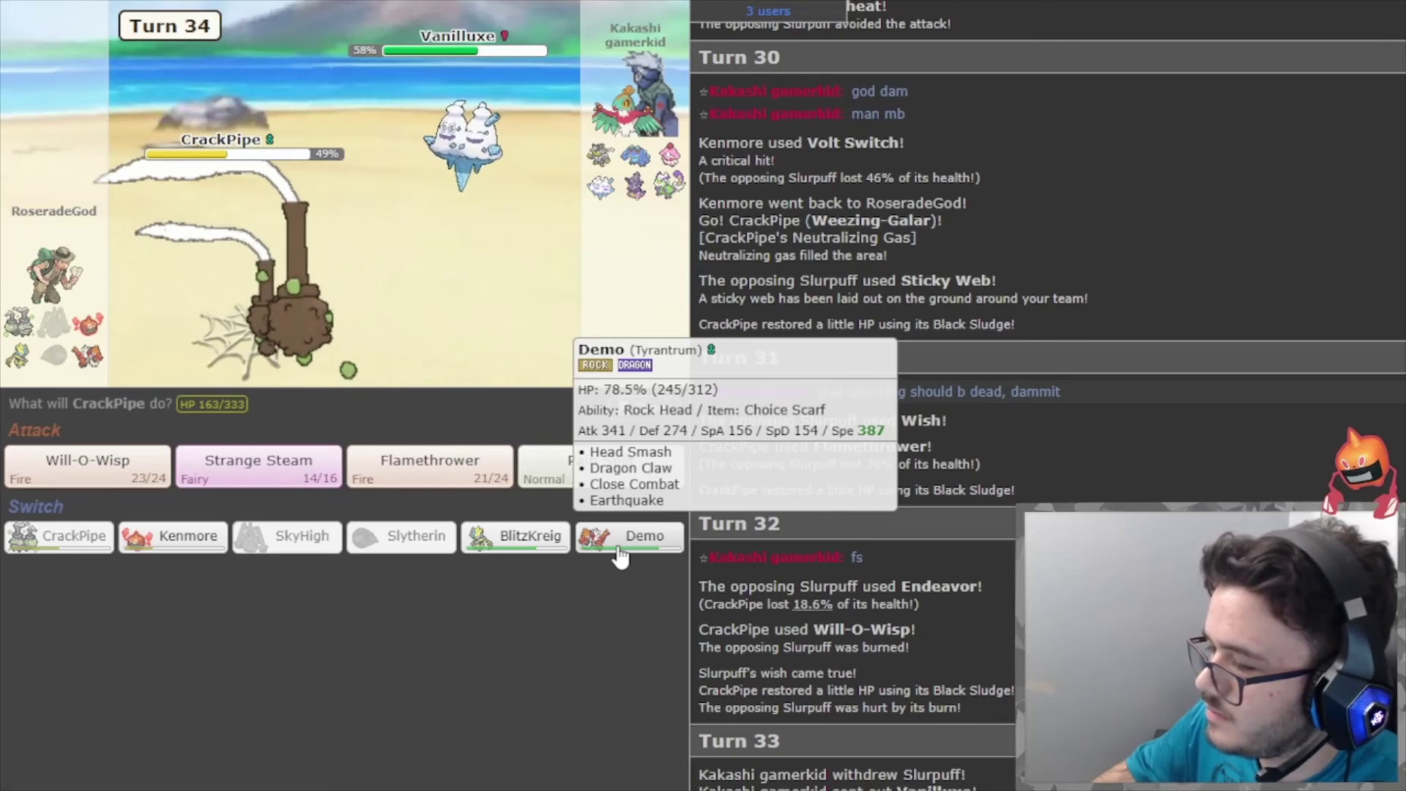
left_click(618, 553)
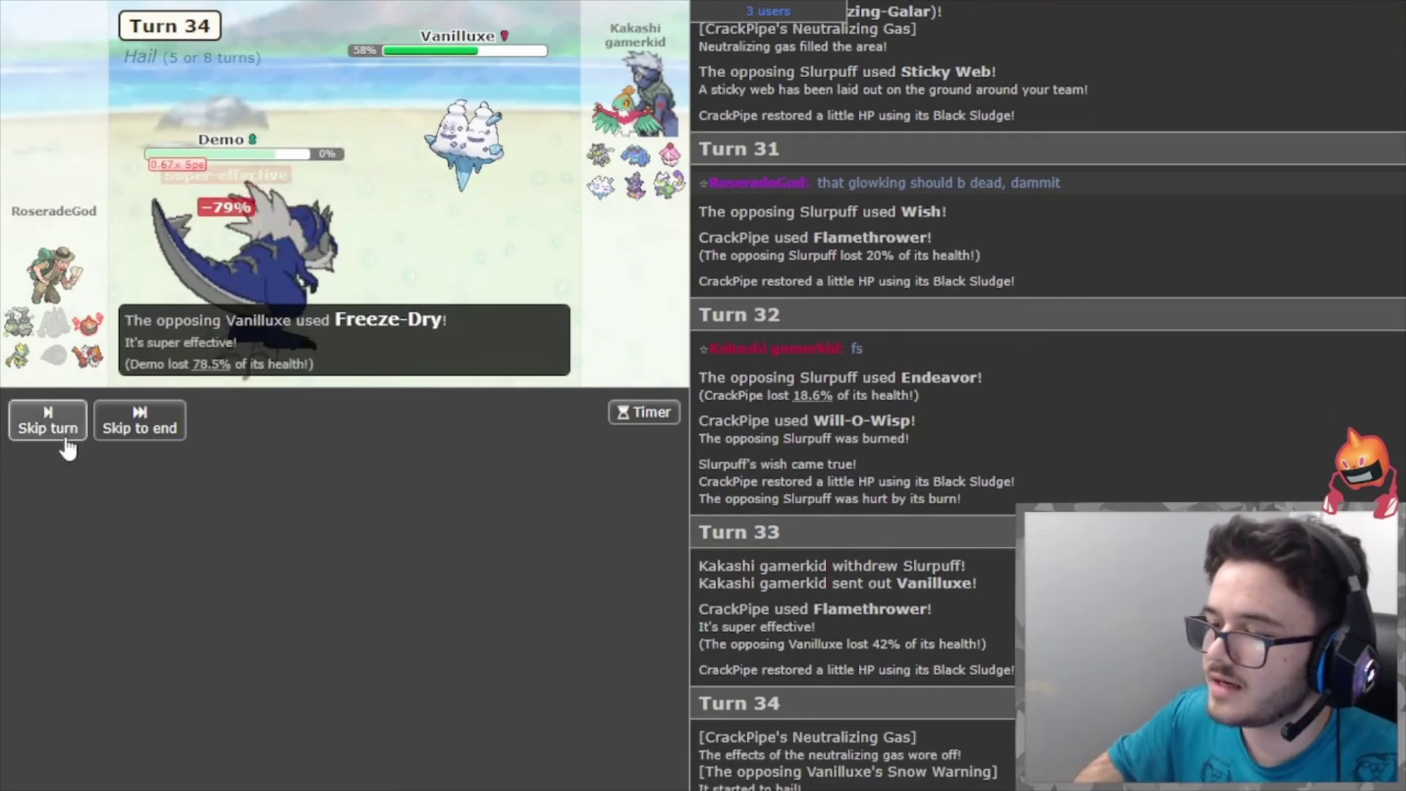
left_click(150, 432)
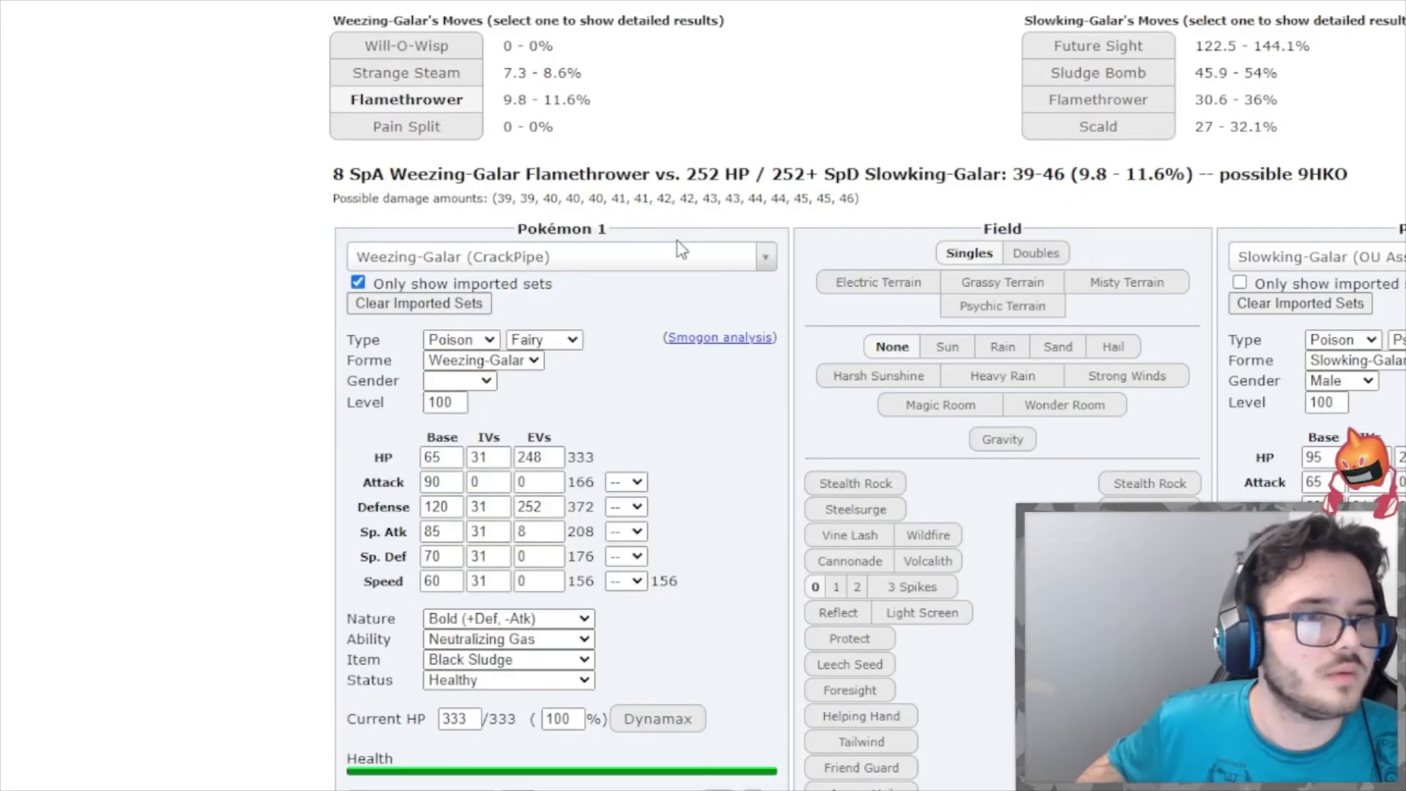
Calculate Rotom-Heat (Kenmore) against the RU Wallbreaker set of Vanilluxe in the damage calculator.
left_click(684, 258)
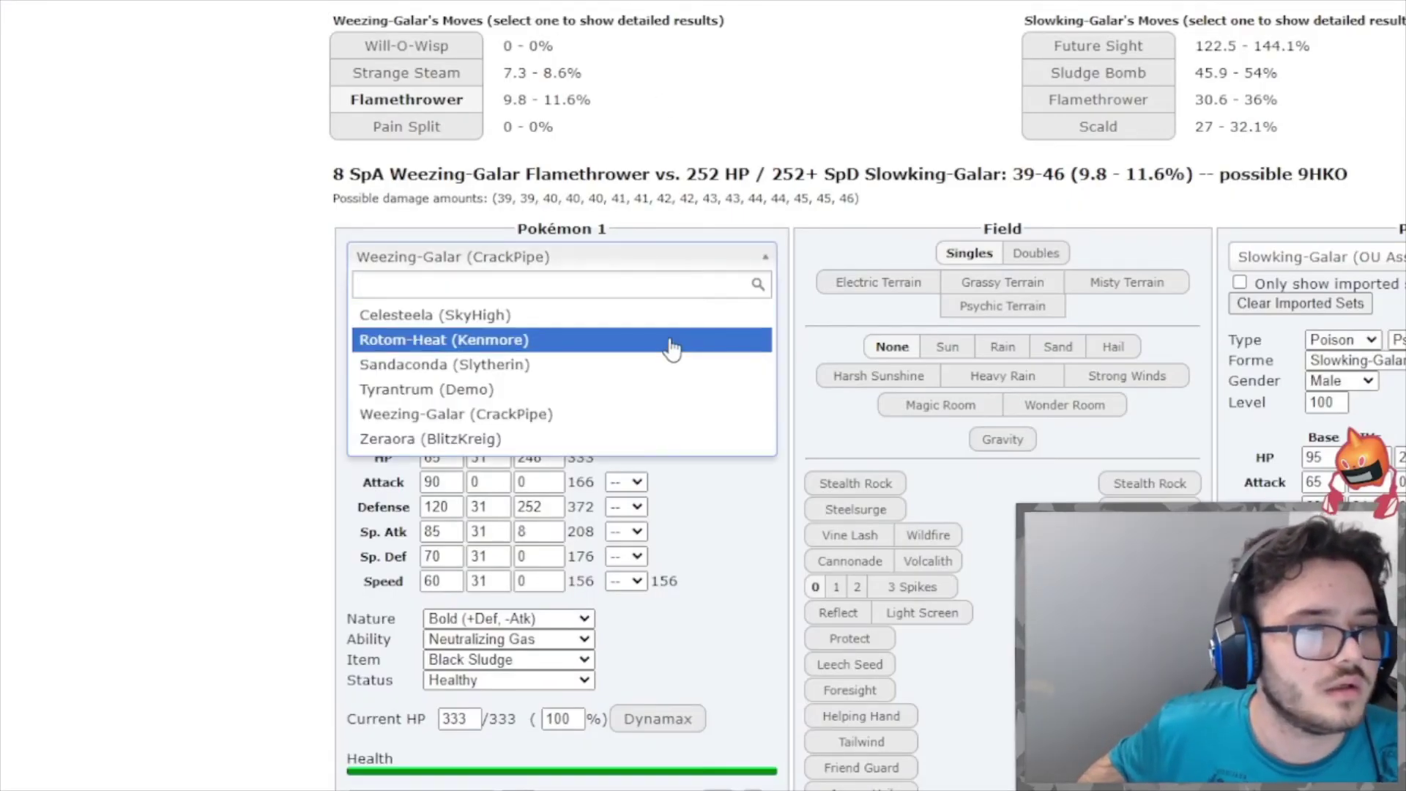
left_click(671, 341)
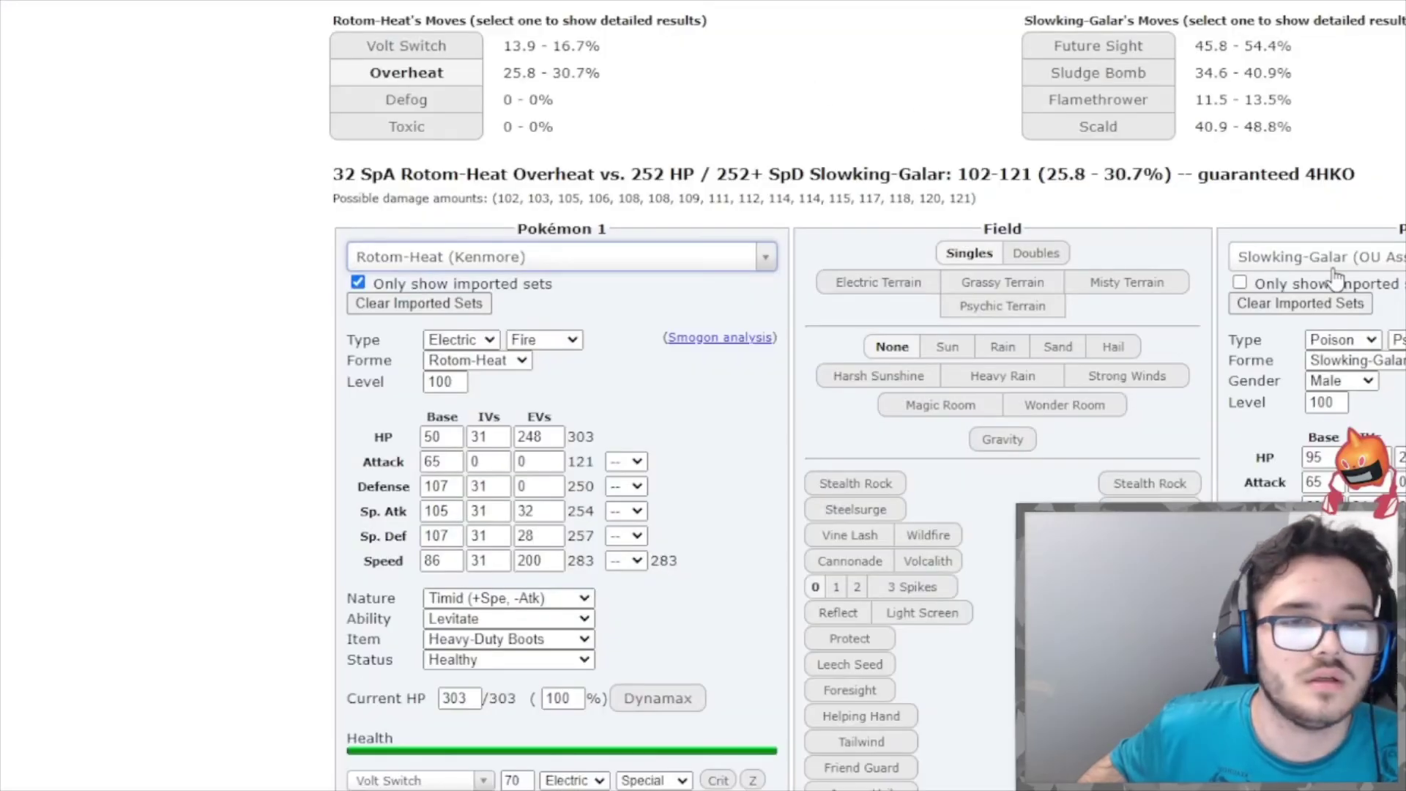
left_click(1332, 264)
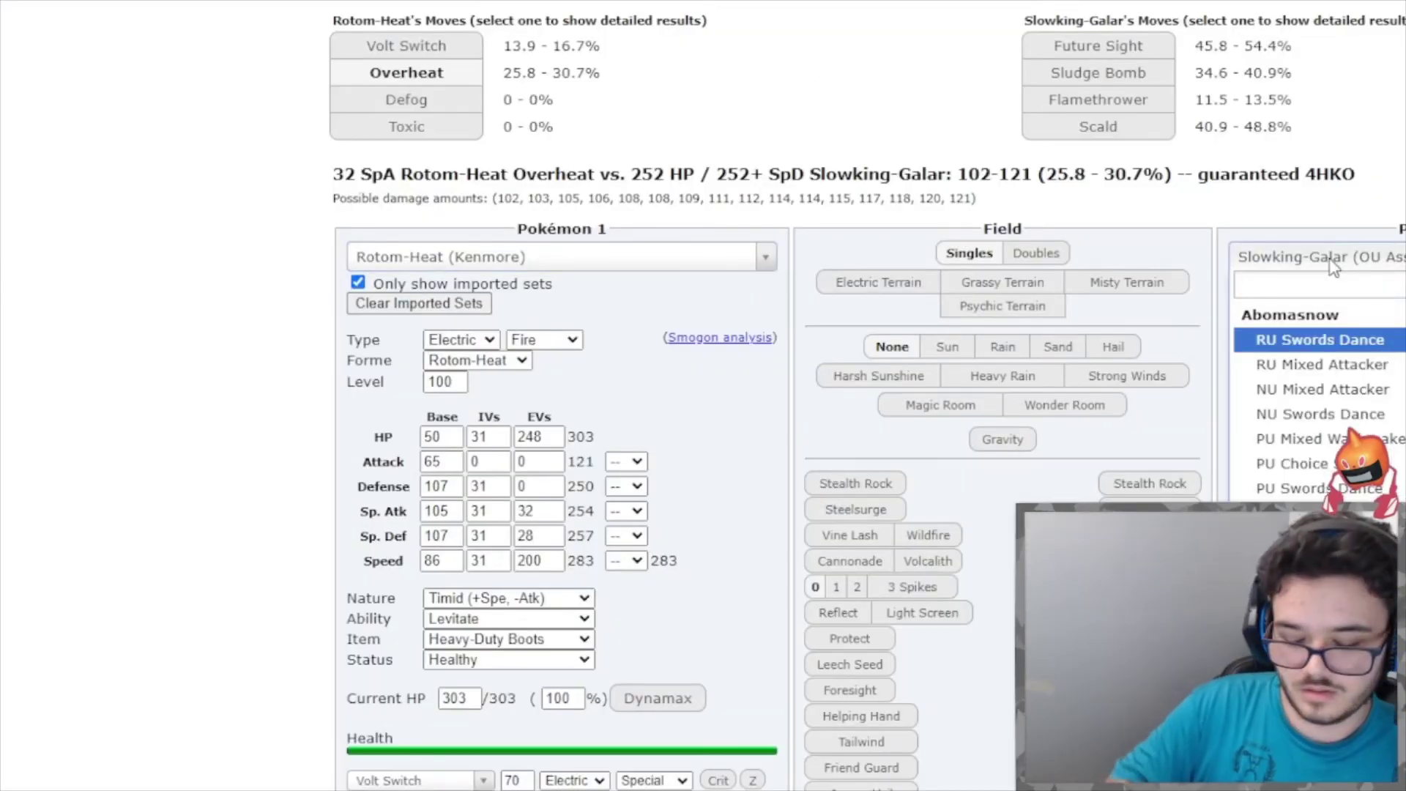
type("vanill")
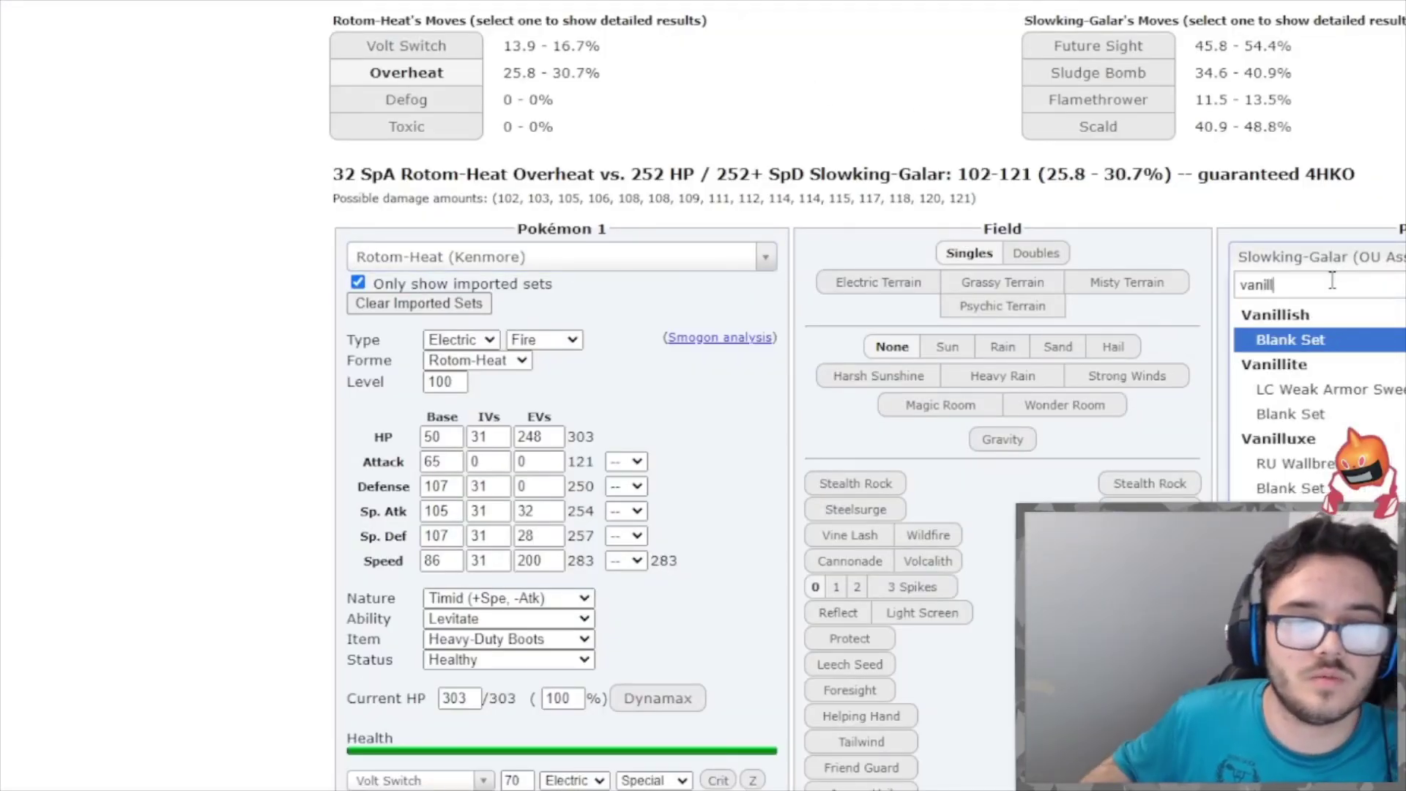
left_click(1292, 463)
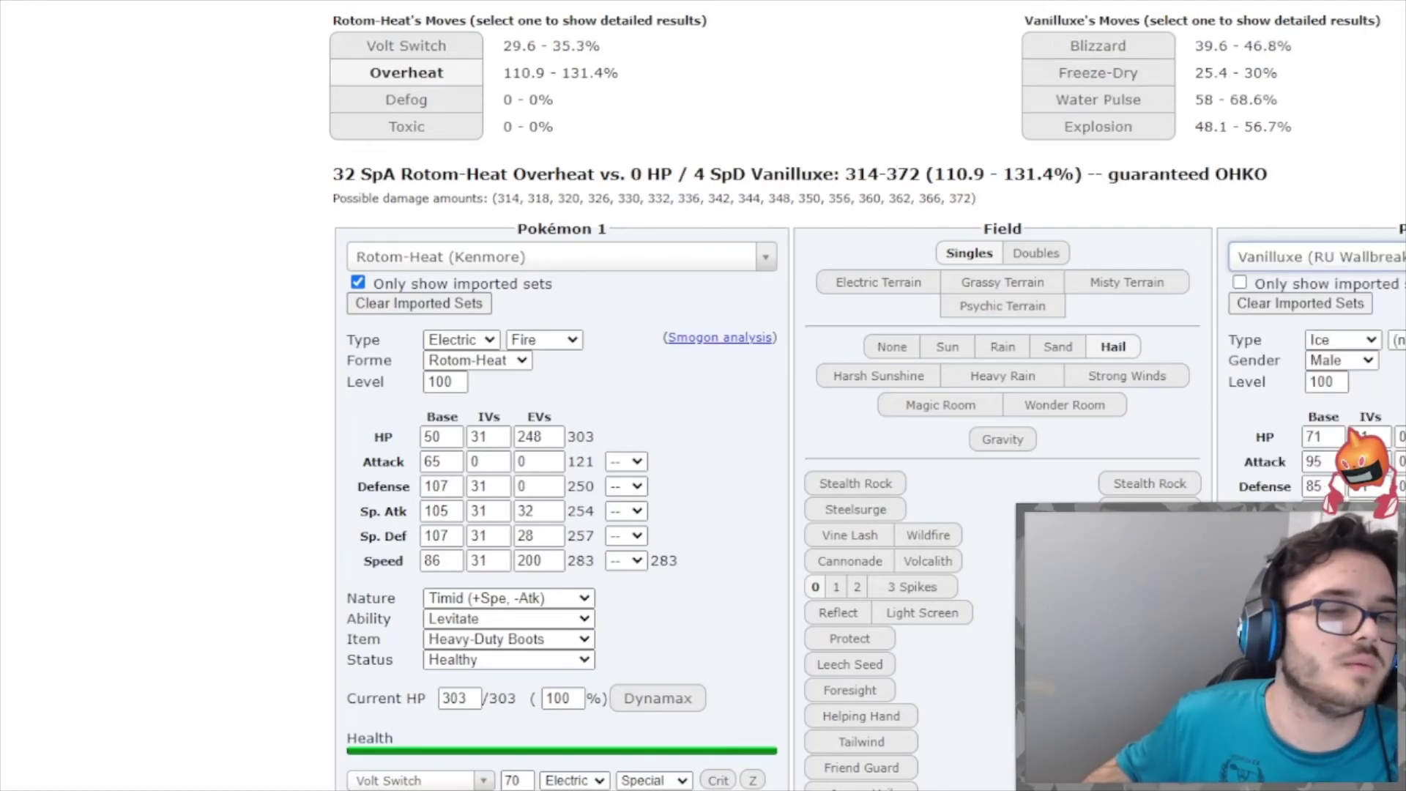
Return to the battle, compare the remaining team with Vanilluxe, send in Kenmore to replace Demo and skip the animations.
key("alt+Tab")
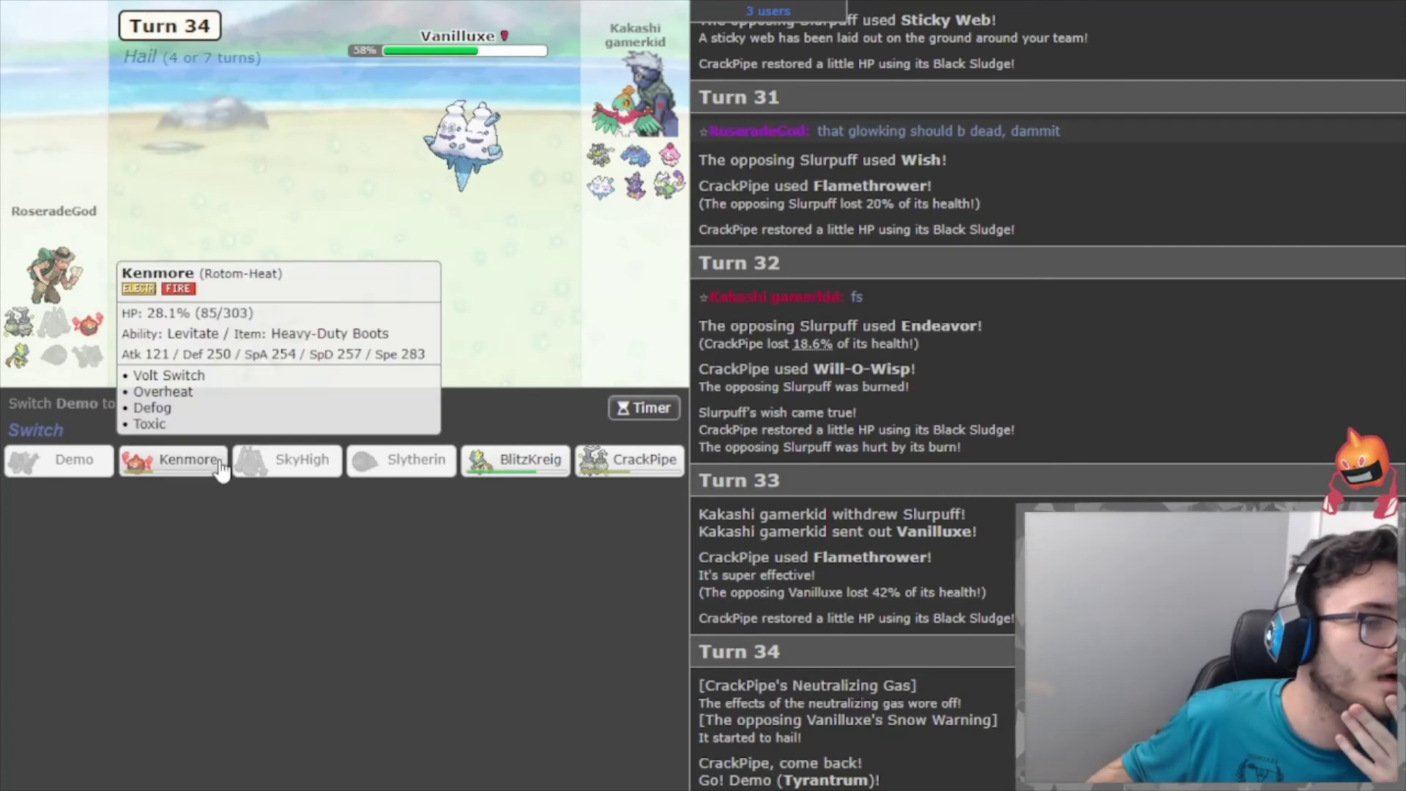
mouse_move(458, 200)
mouse_move(219, 454)
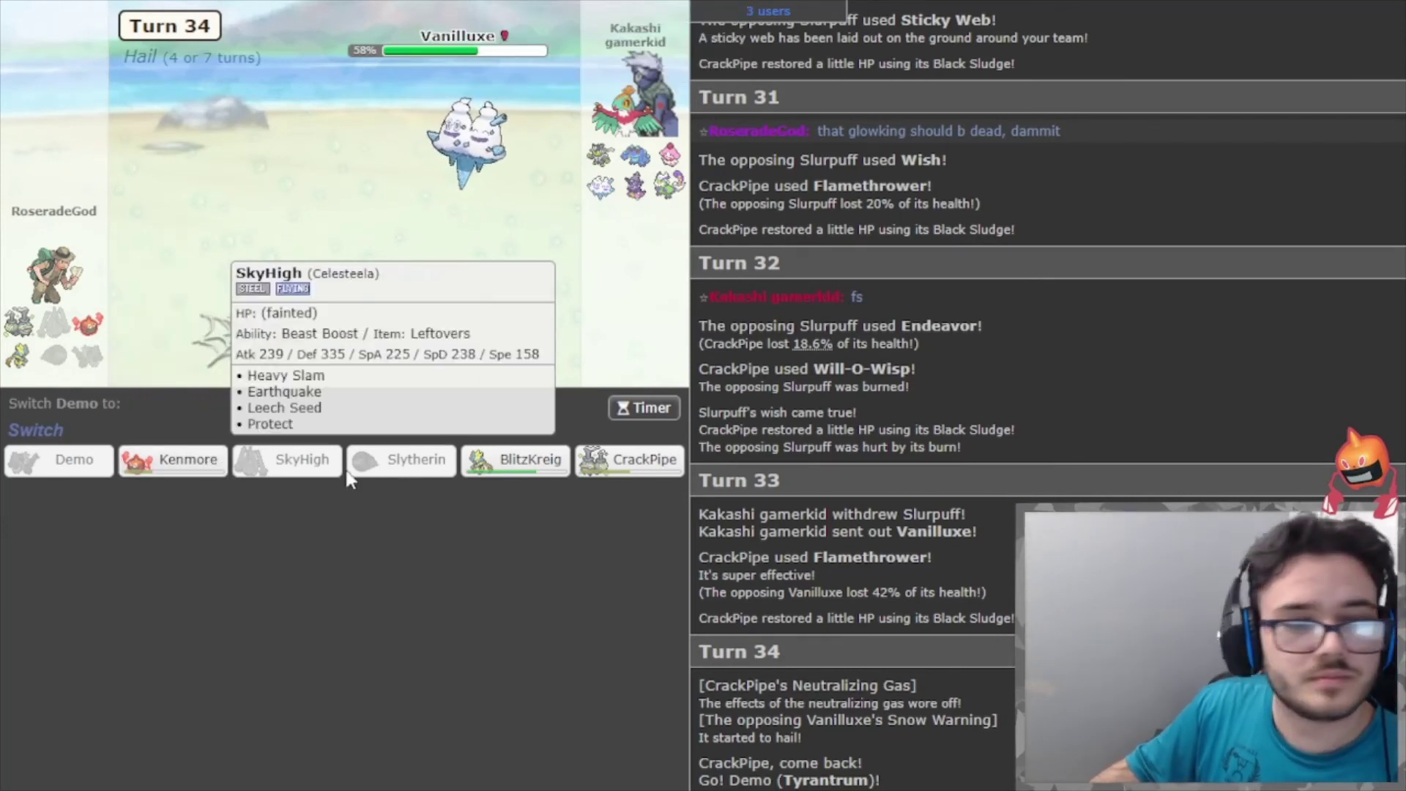
mouse_move(639, 483)
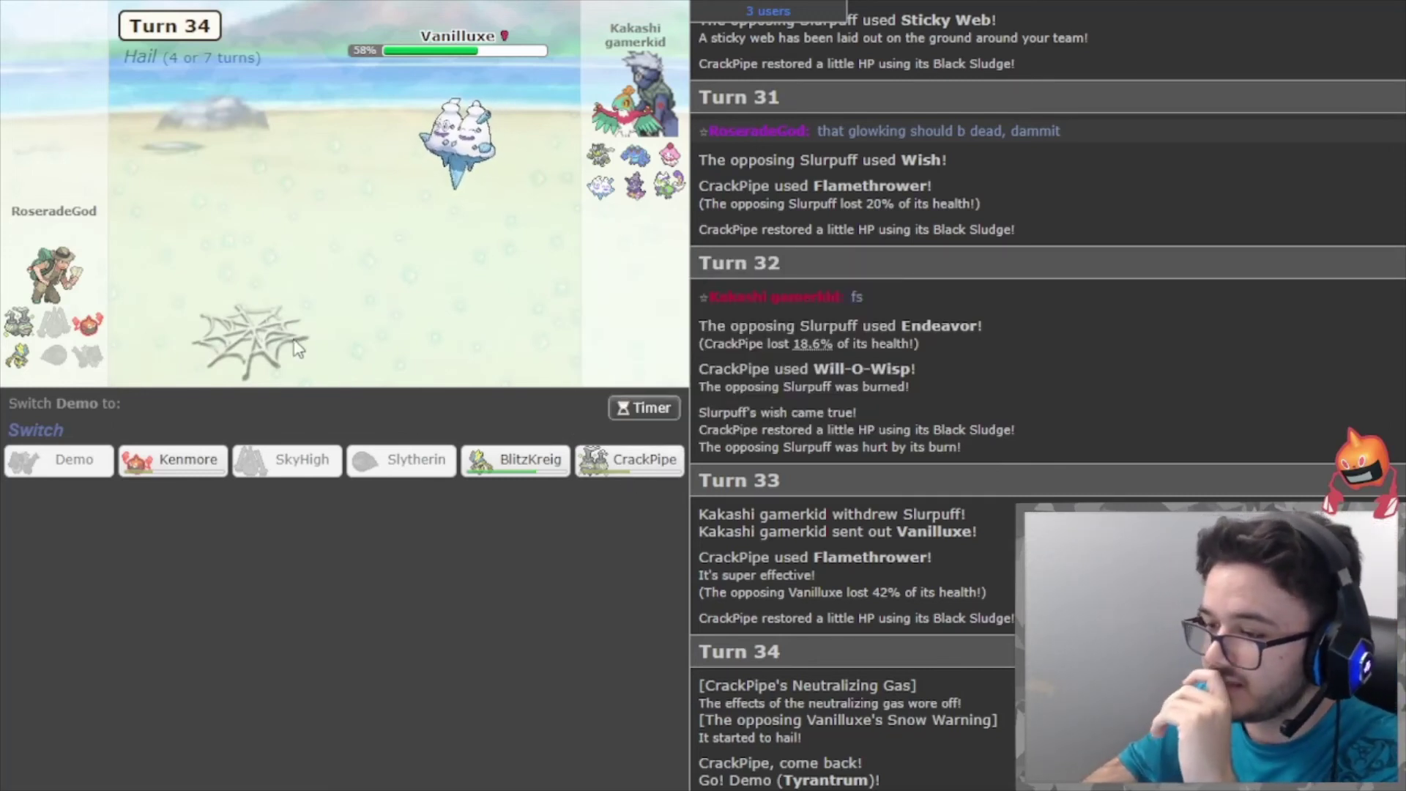
mouse_move(664, 164)
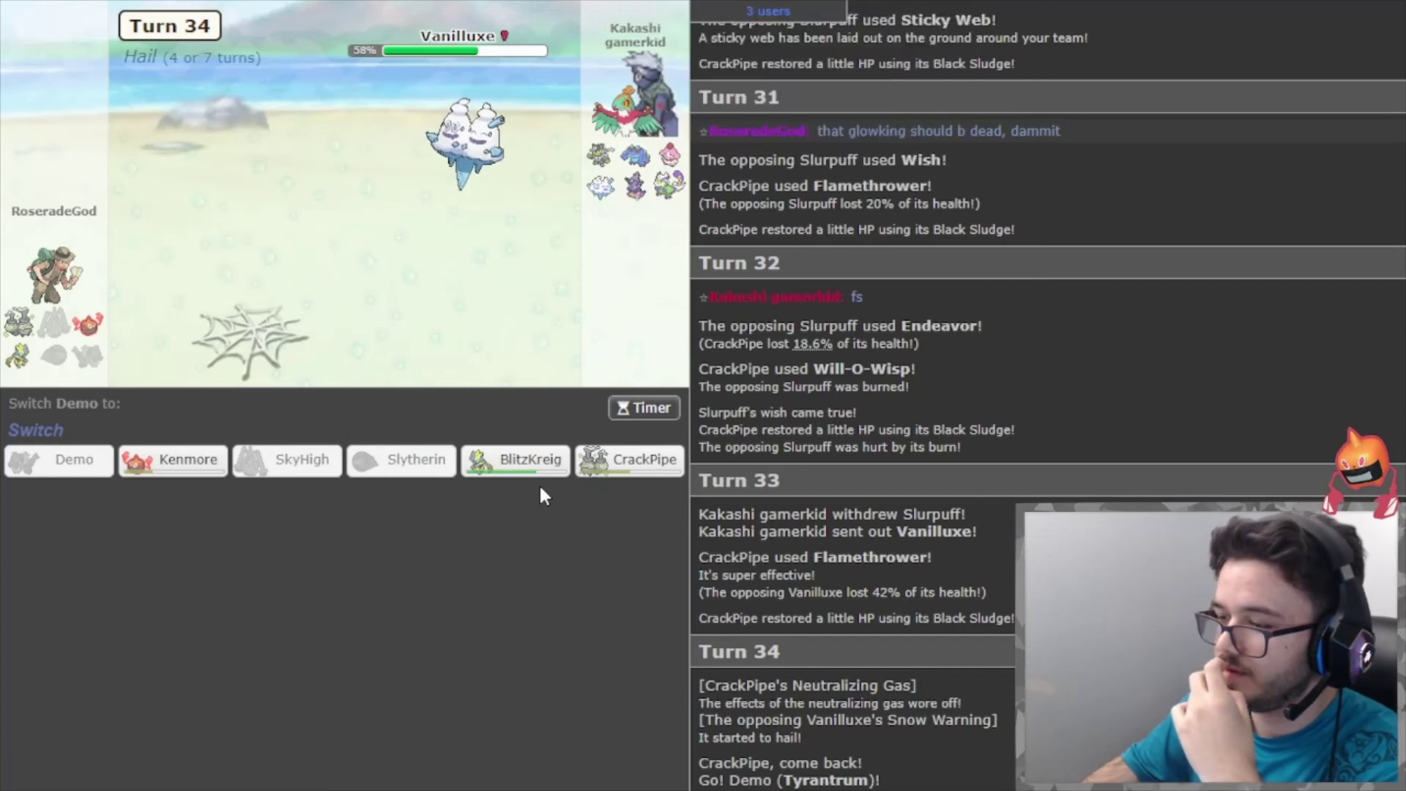
left_click(186, 465)
left_click(85, 438)
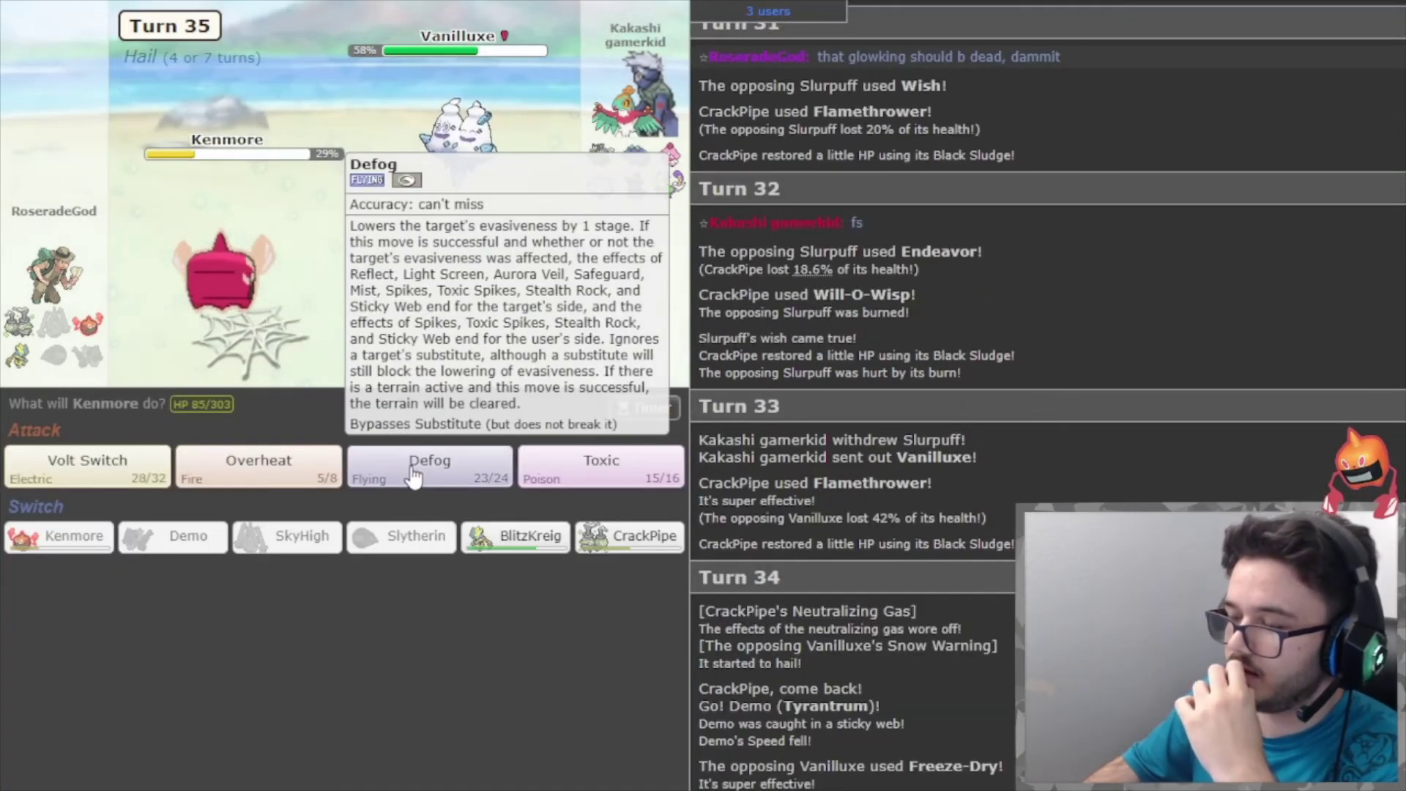
left_click(414, 476)
mouse_move(224, 336)
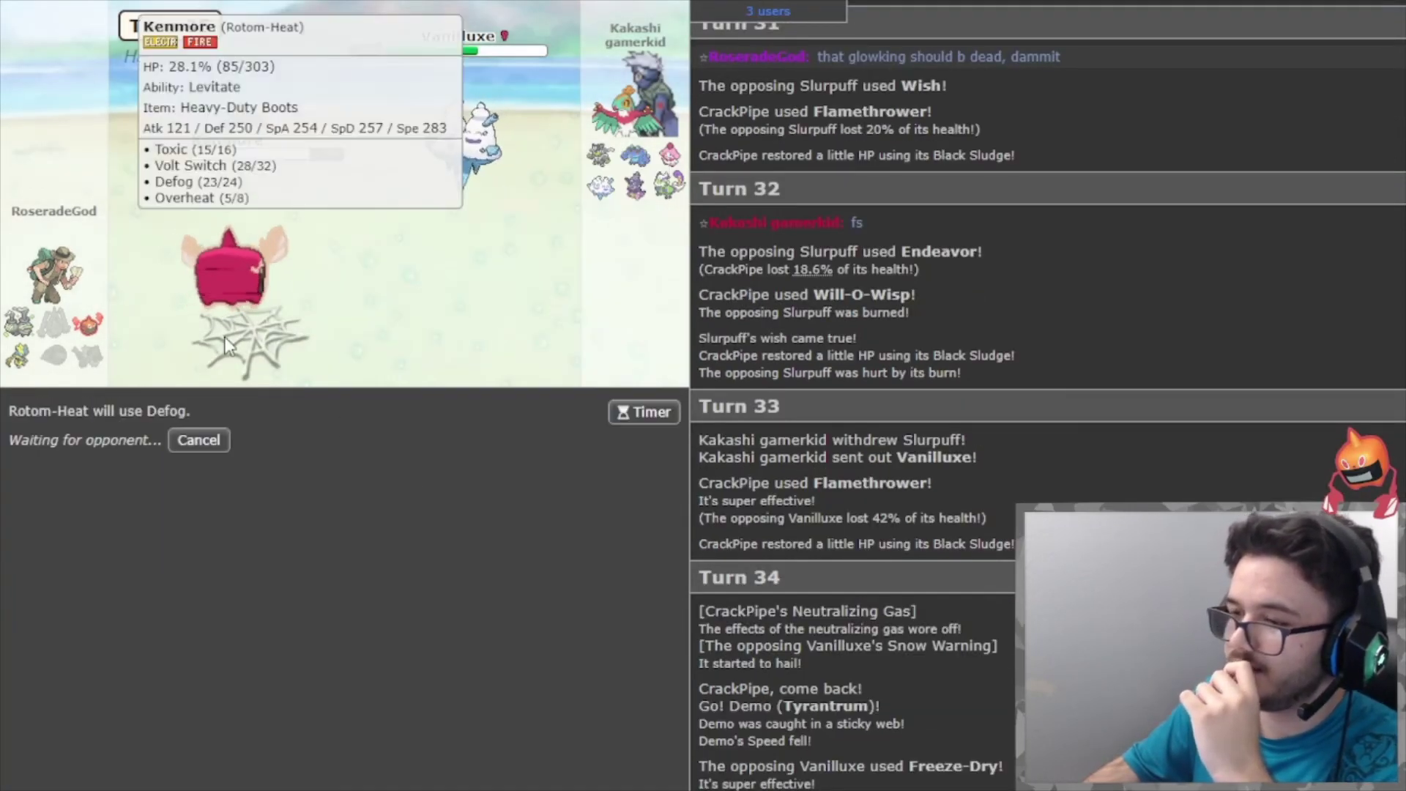
left_click(197, 438)
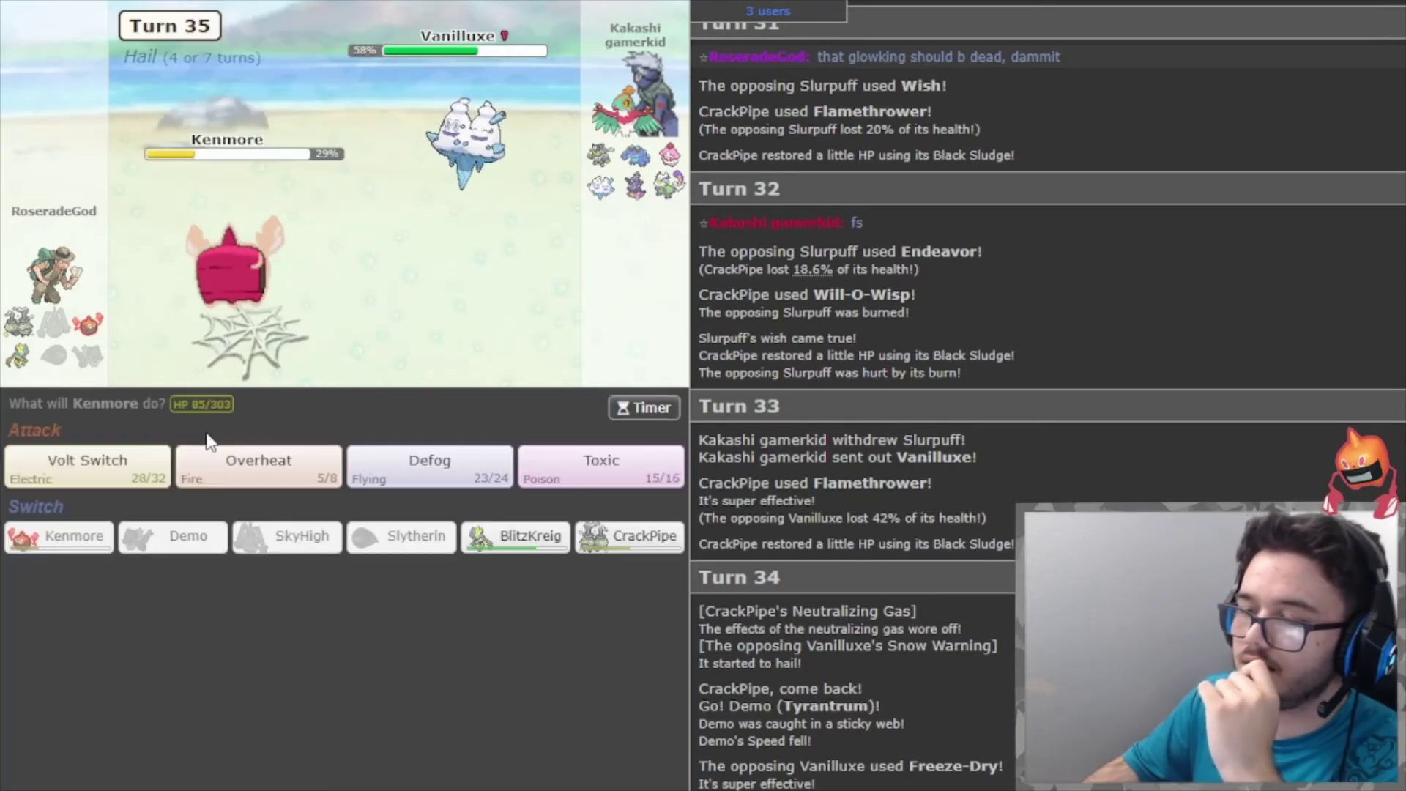
Switch to the damage calculator, set Kenmore's current HP to 85 and calculate Vanilluxe's Freeze-Dry against it.
key("alt+Tab")
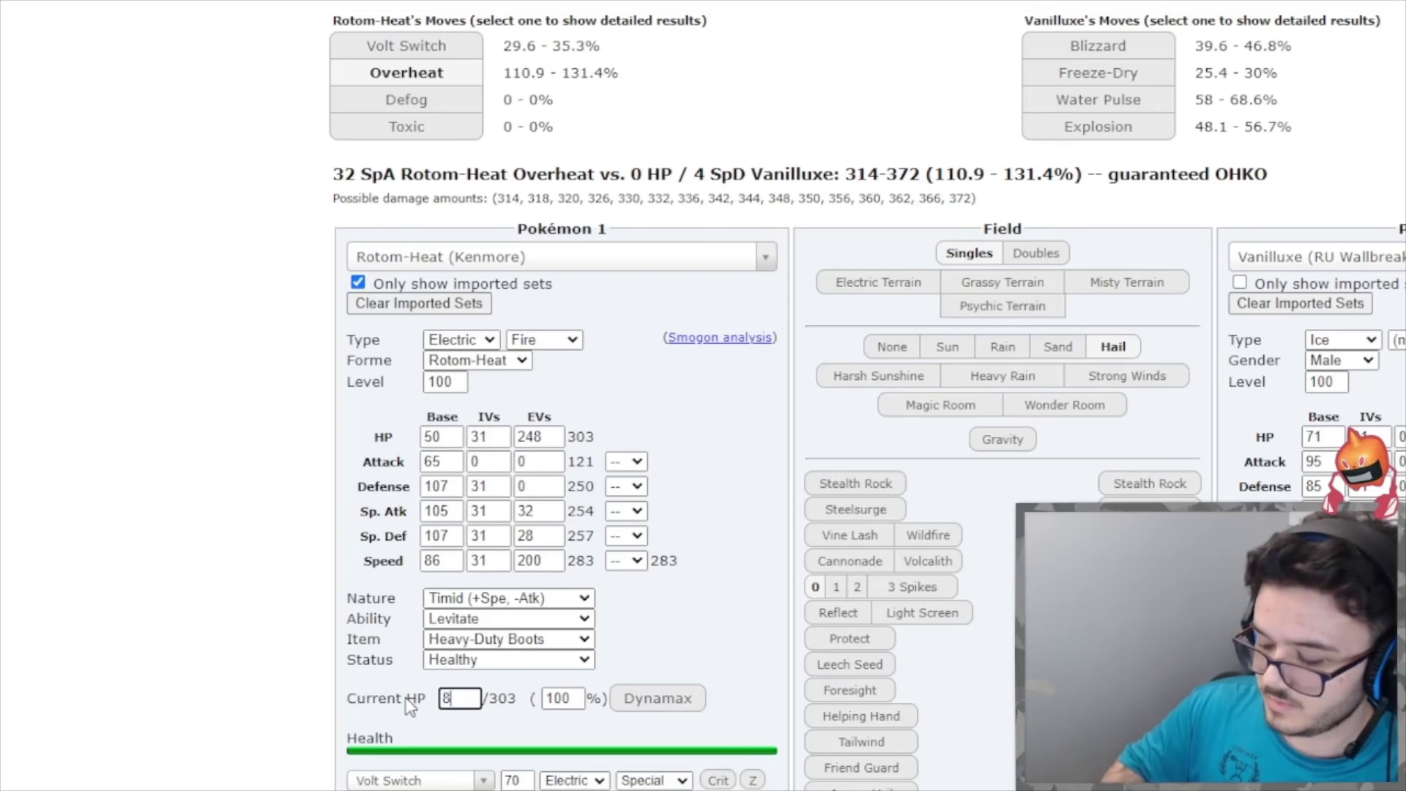
left_click(1138, 78)
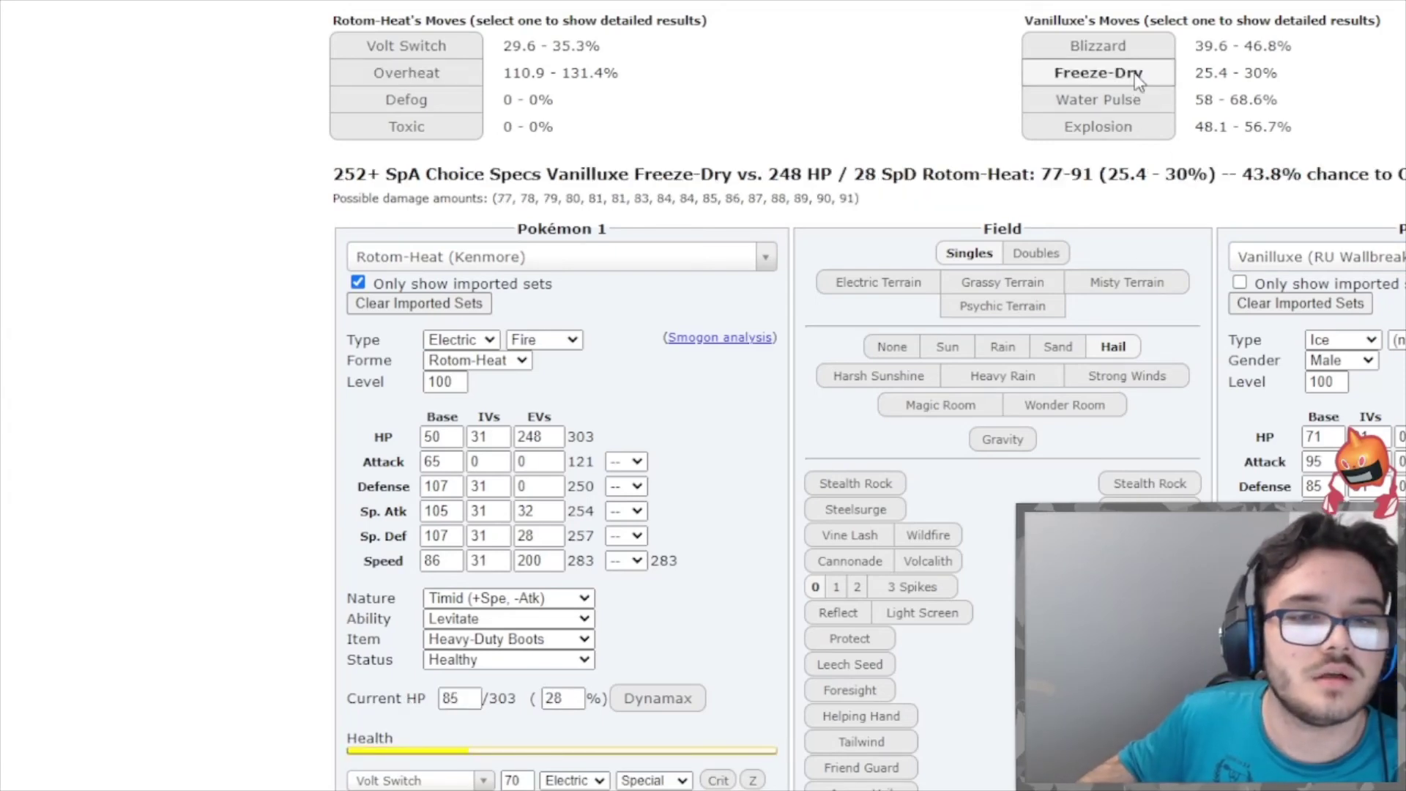
Return to the battle, use Kenmore's Defog and skip to the turn's end.
key("alt+Tab")
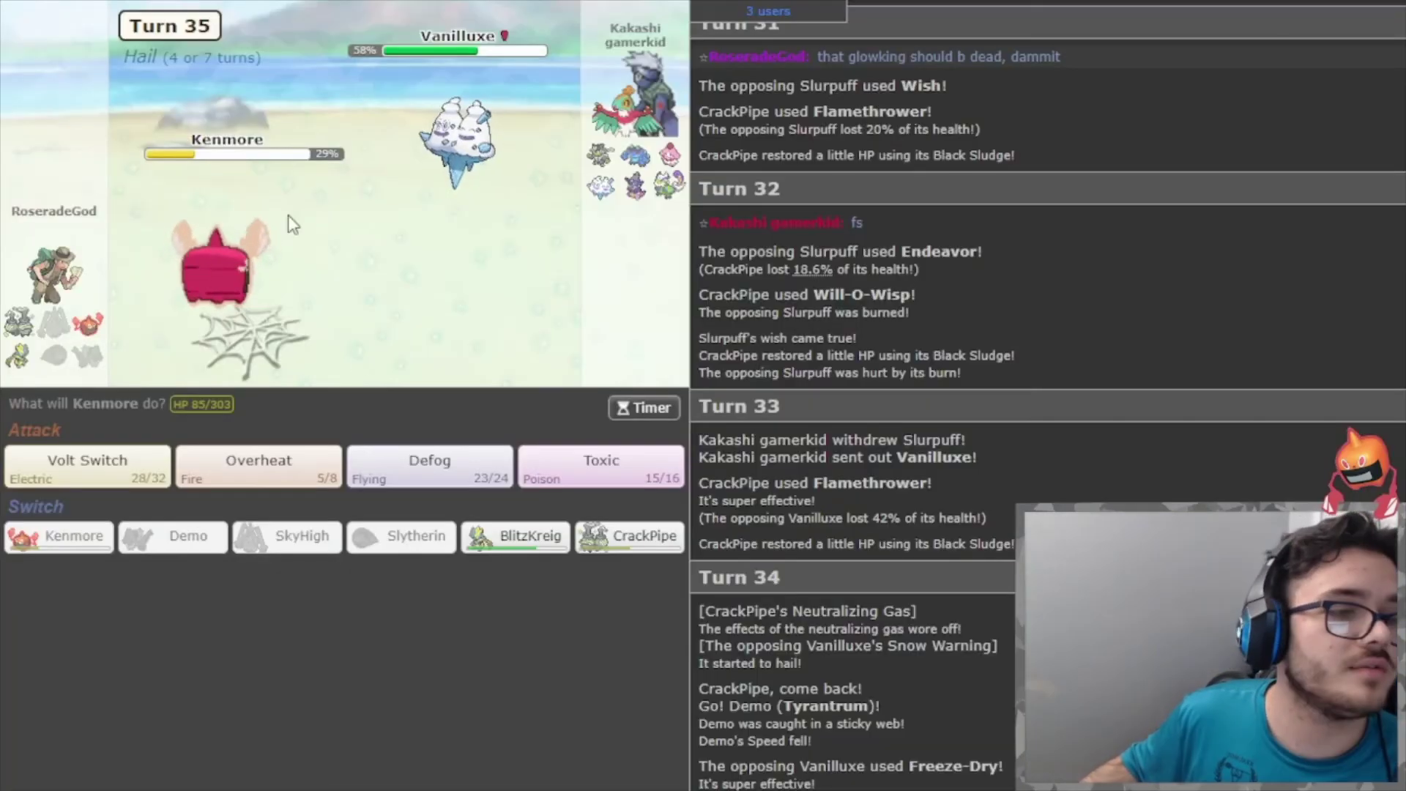
left_click(418, 460)
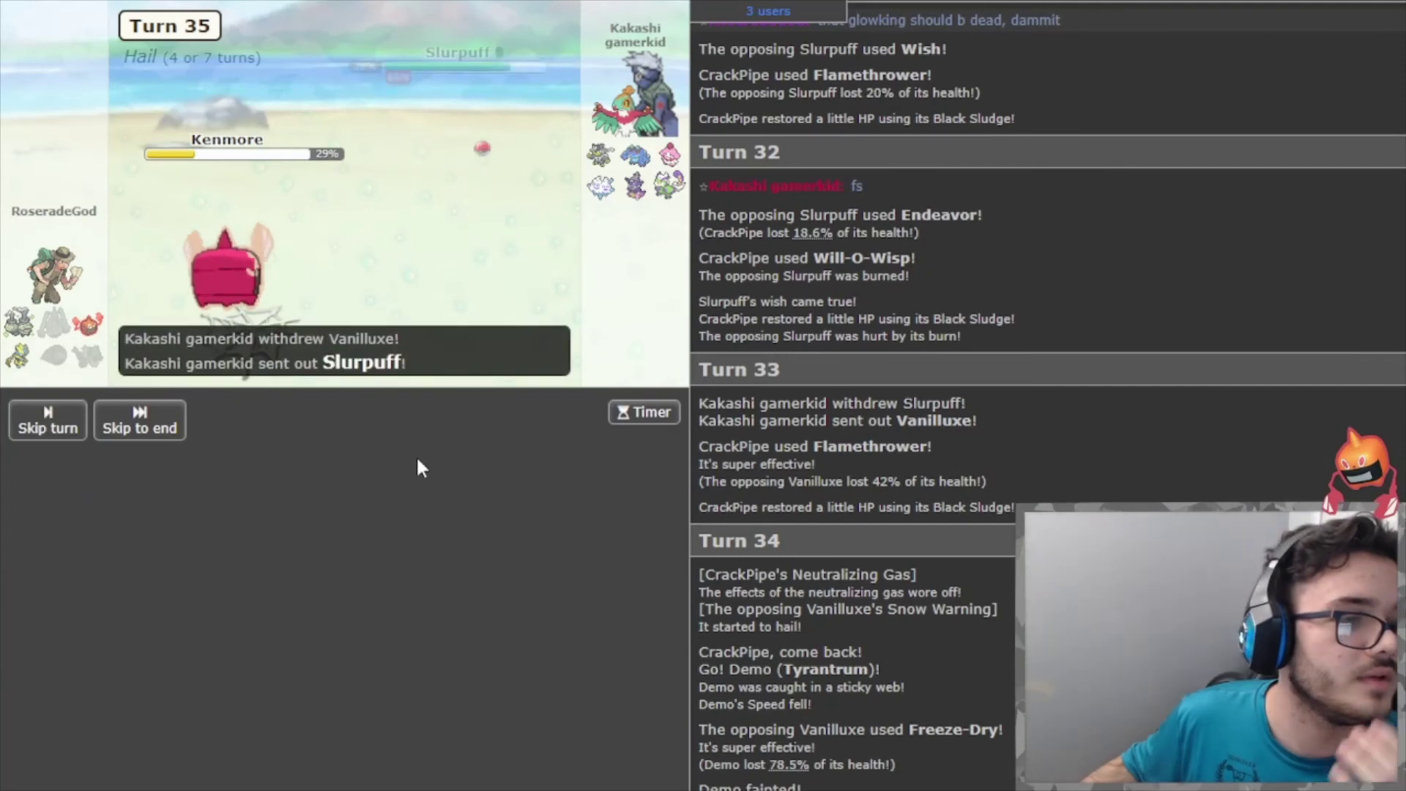
left_click(173, 438)
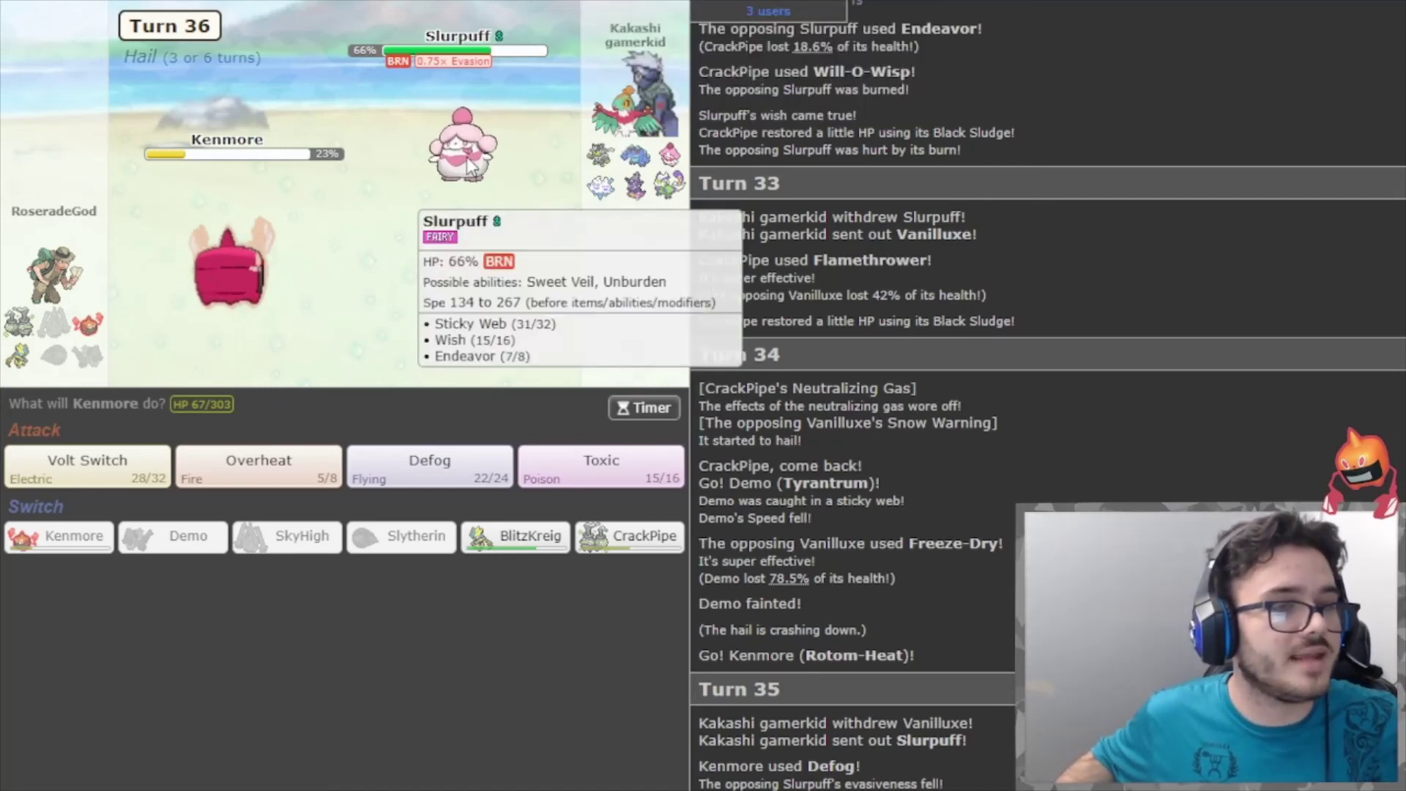
Use Kenmore's Volt Switch on Slurpuff to bring in CrackPipe, and switch back to Kenmore the following turn, skipping the animations.
mouse_move(624, 184)
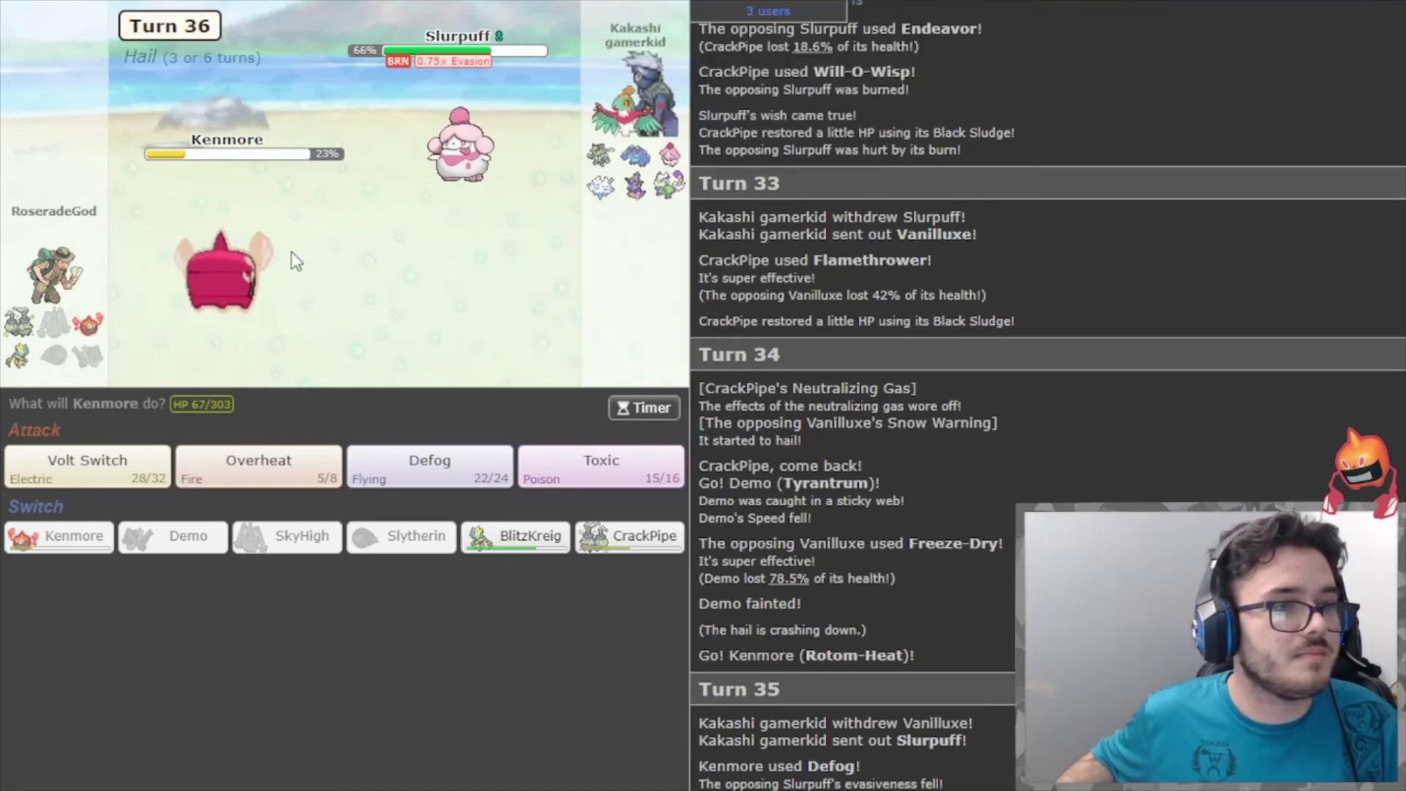
left_click(138, 451)
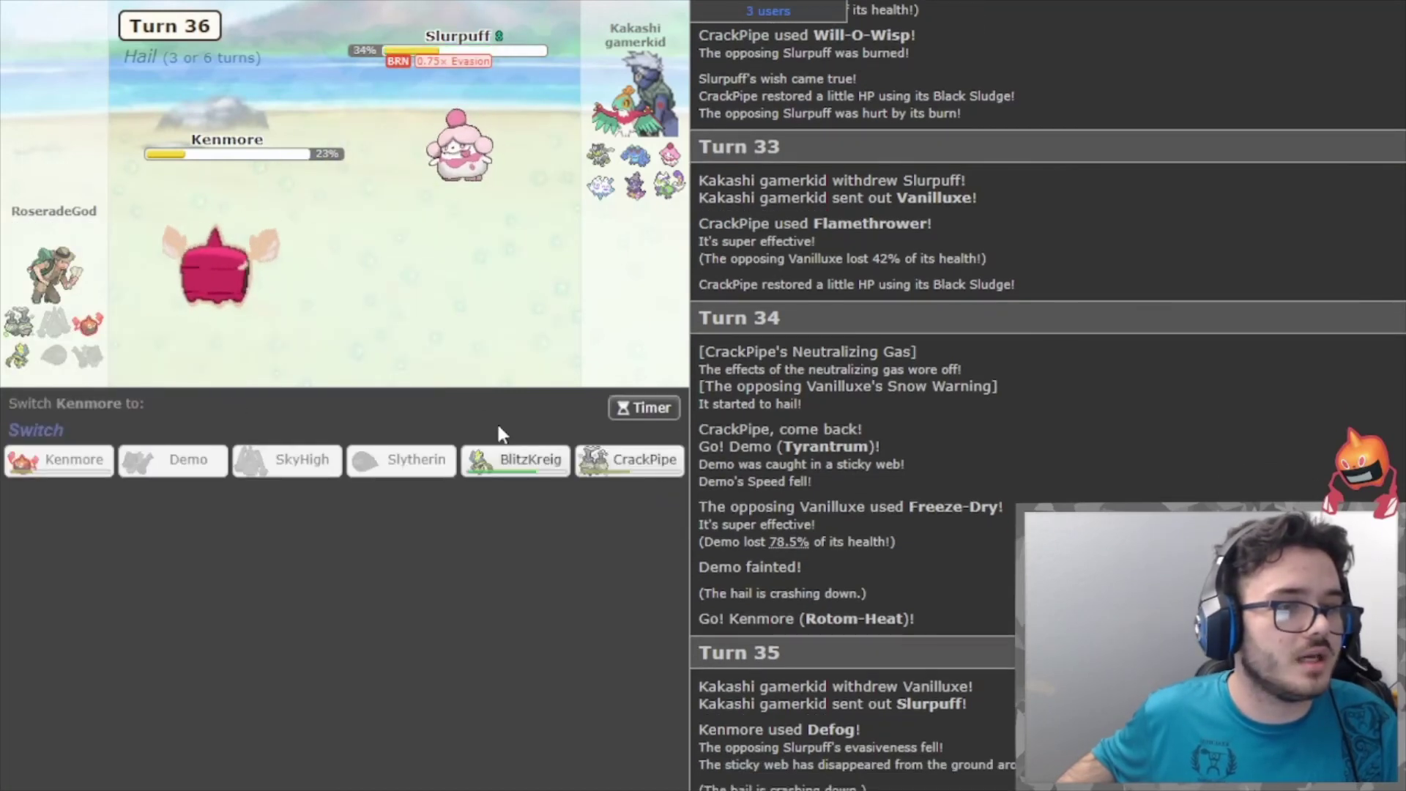
left_click(644, 461)
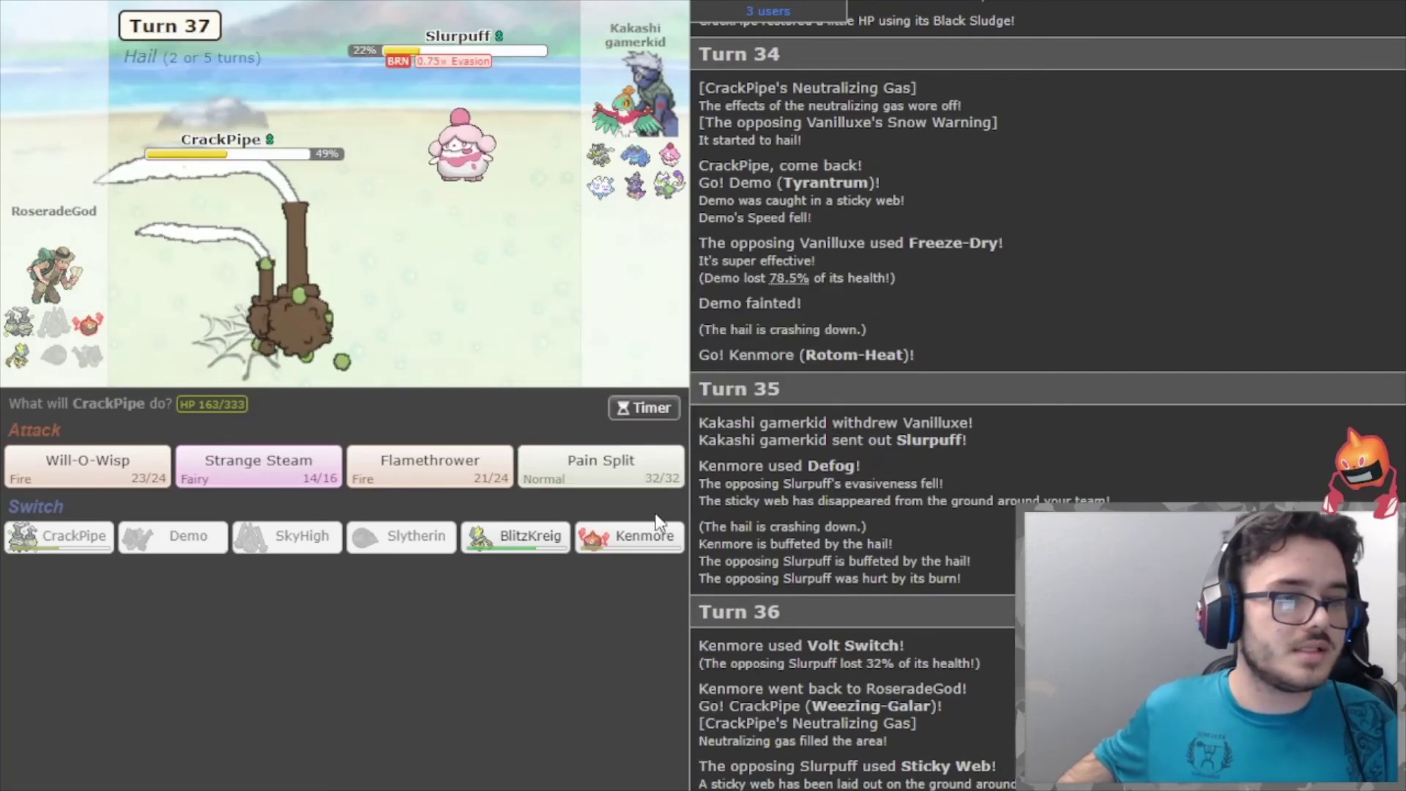
left_click(633, 549)
left_click(147, 430)
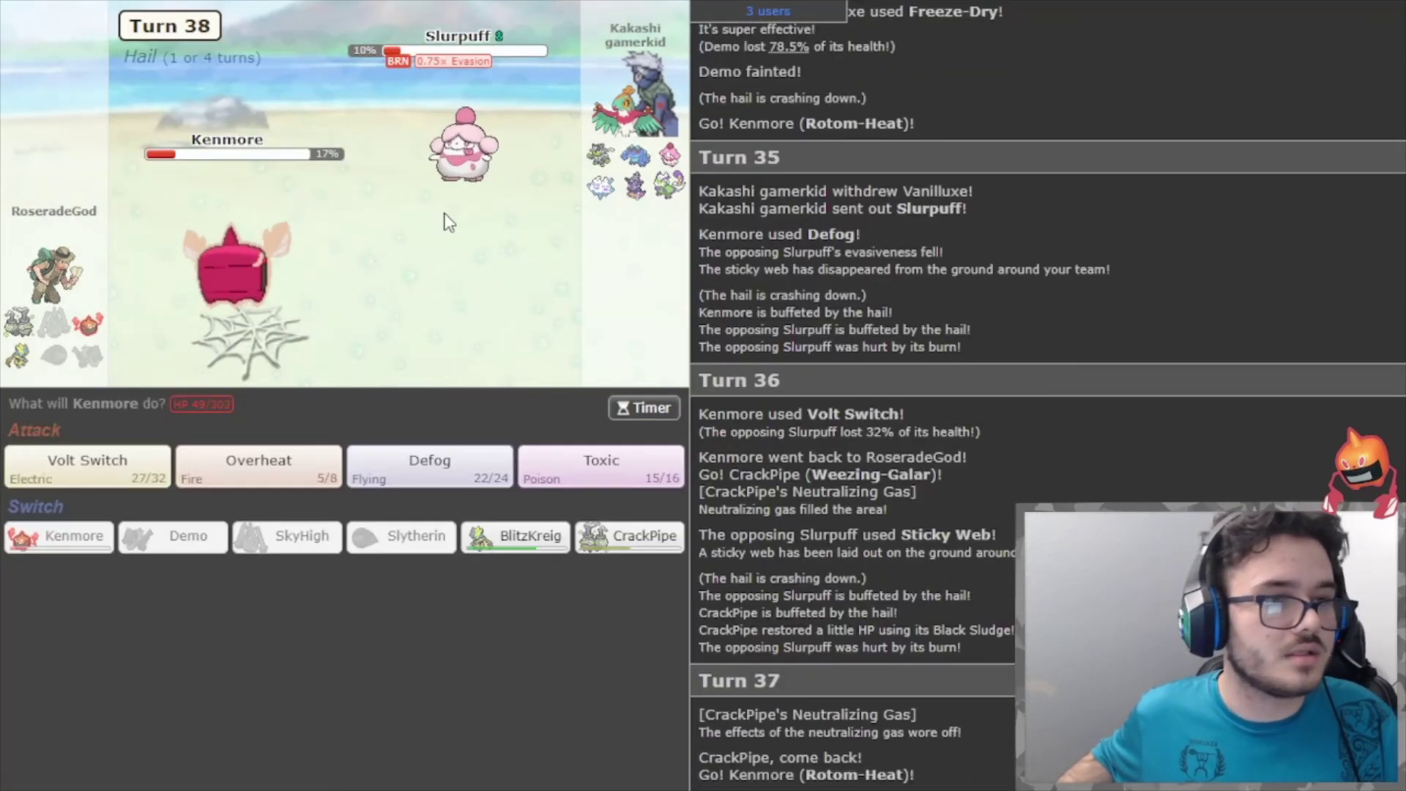
Withdraw the Defog choice, review the opposing benched team and use Kenmore's Overheat on Slurpuff instead, skipping to the turn's end.
left_click(443, 462)
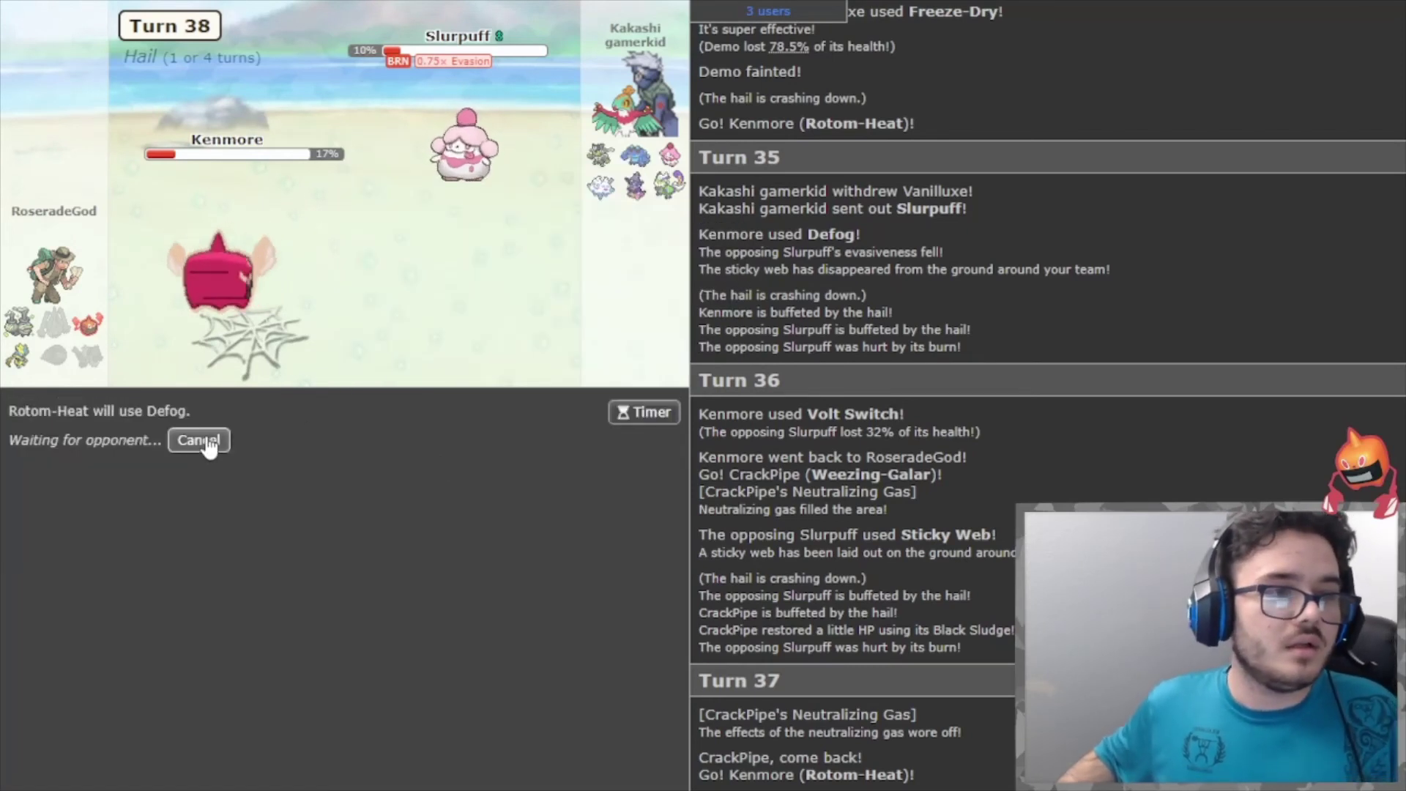
left_click(211, 446)
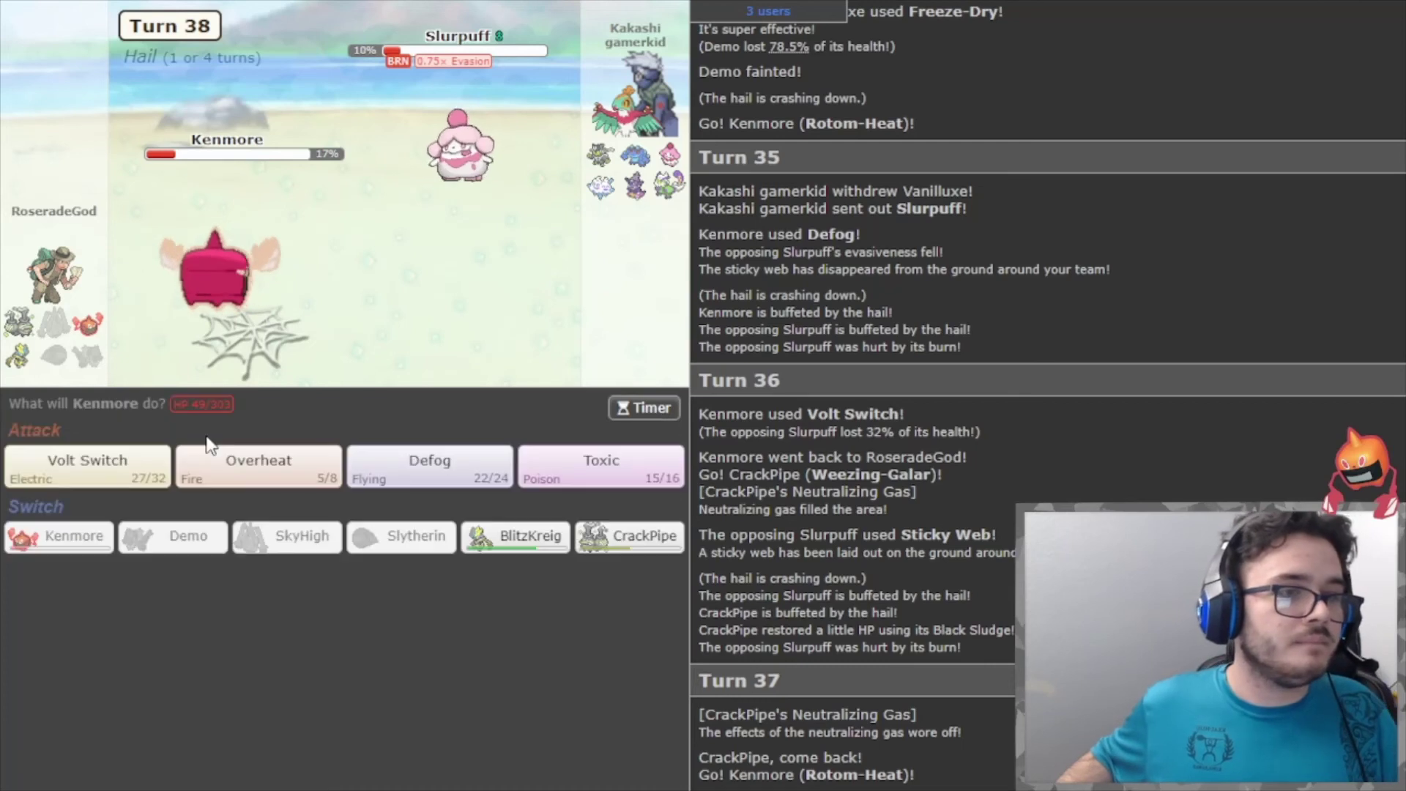
mouse_move(615, 164)
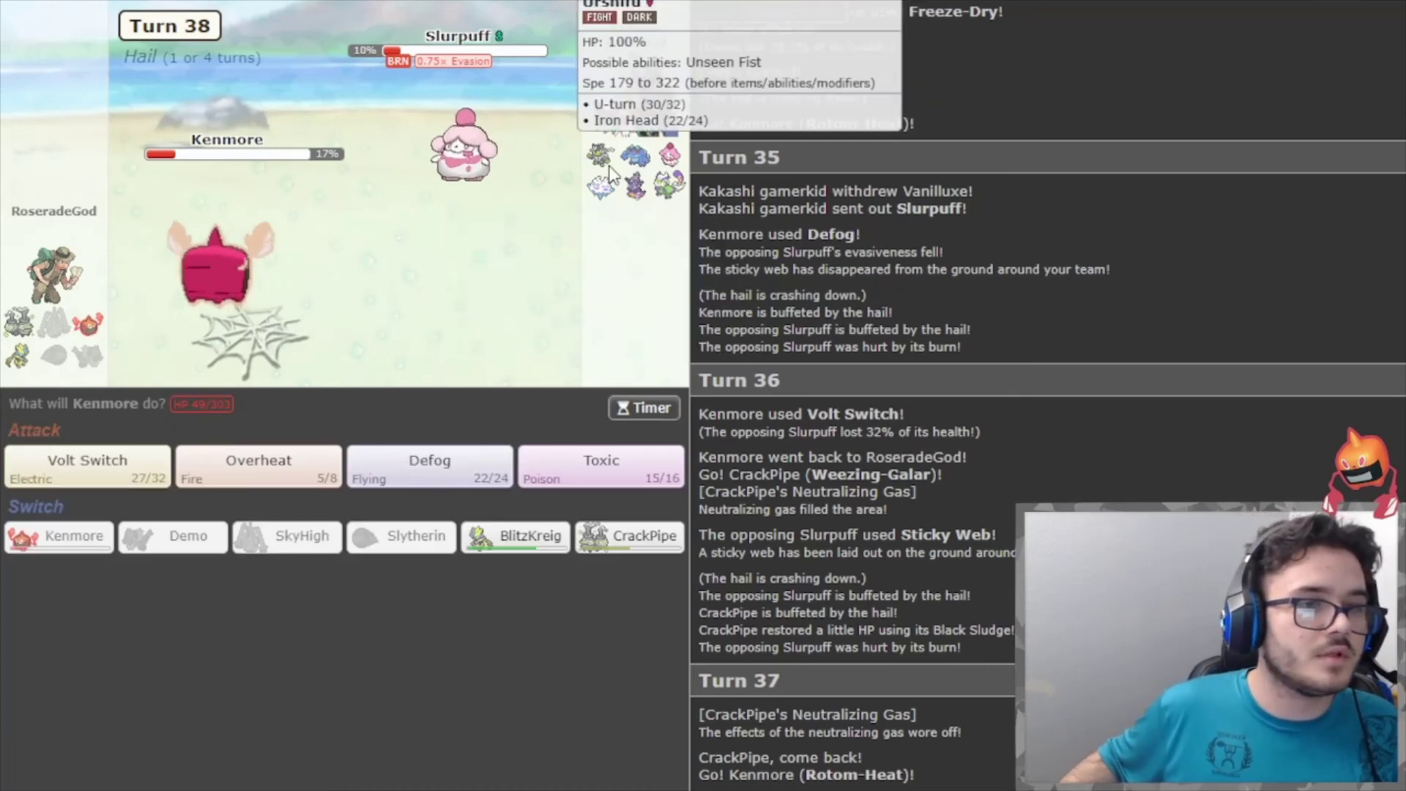
mouse_move(637, 188)
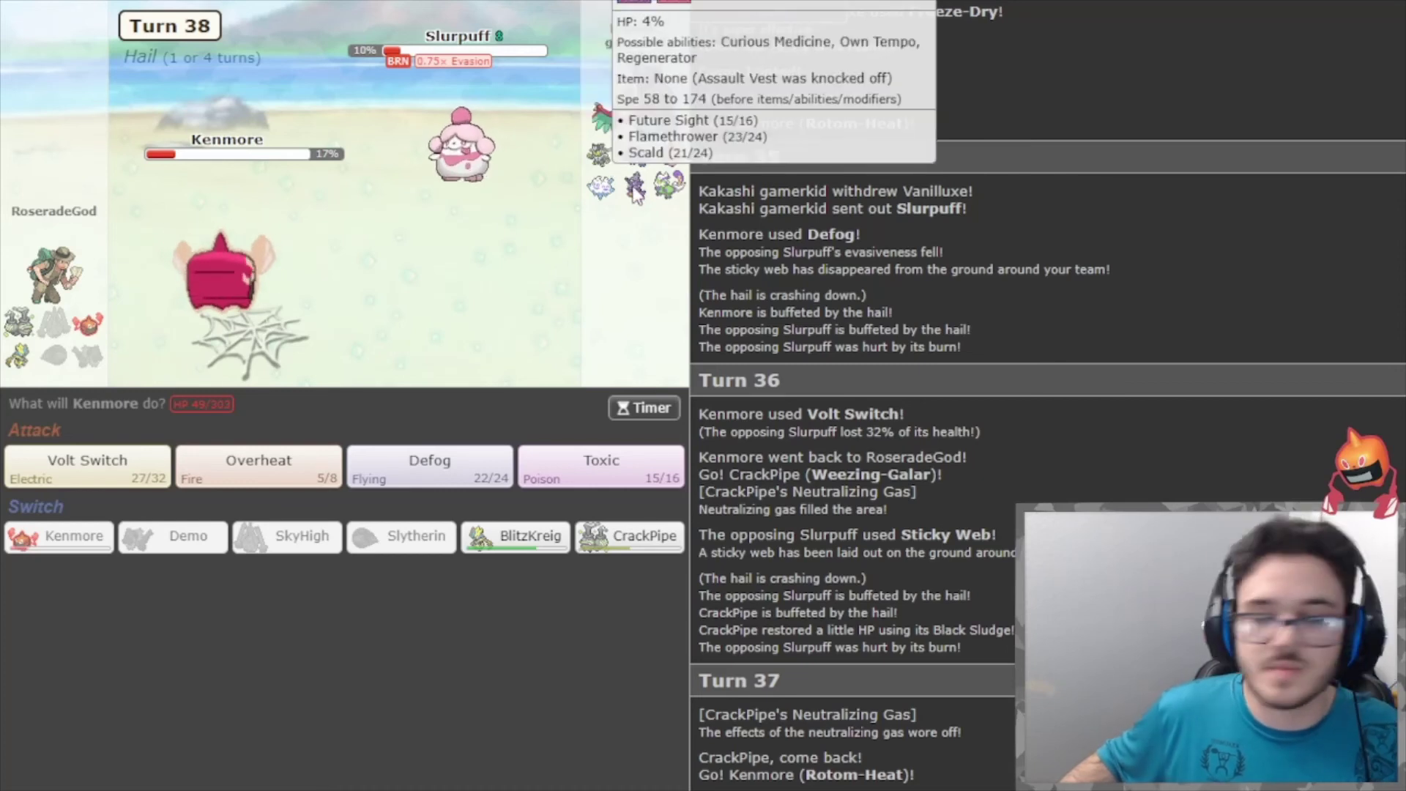
mouse_move(304, 473)
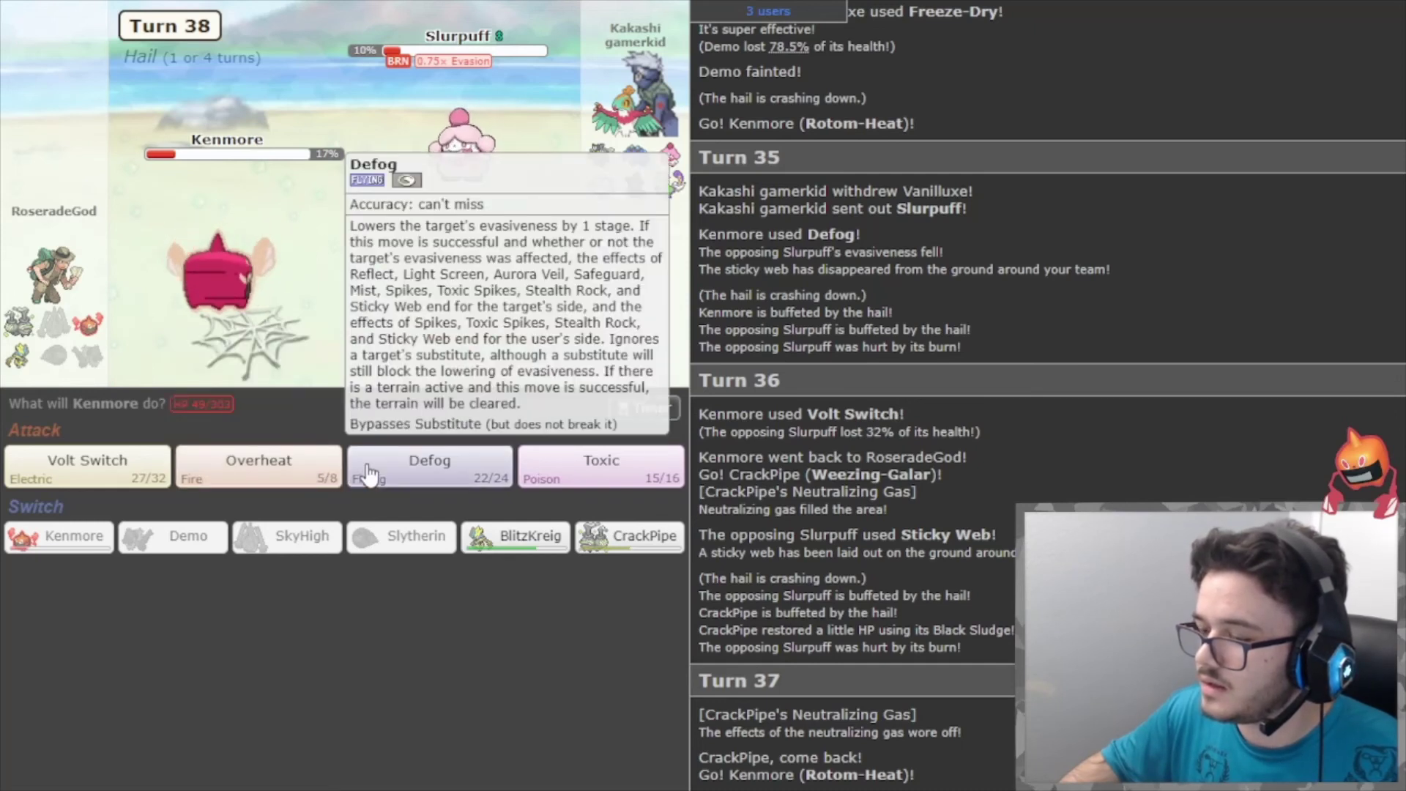
left_click(309, 476)
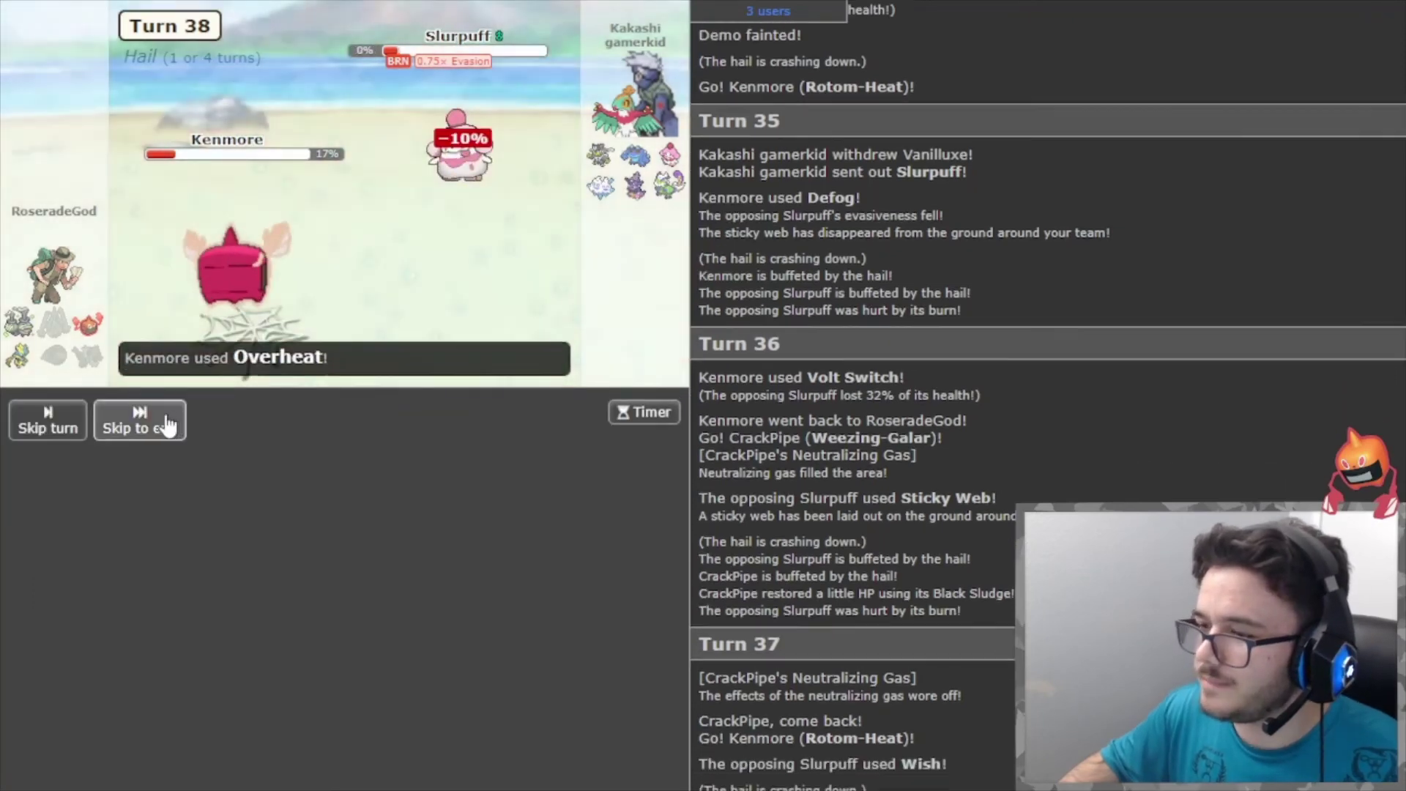
left_click(174, 419)
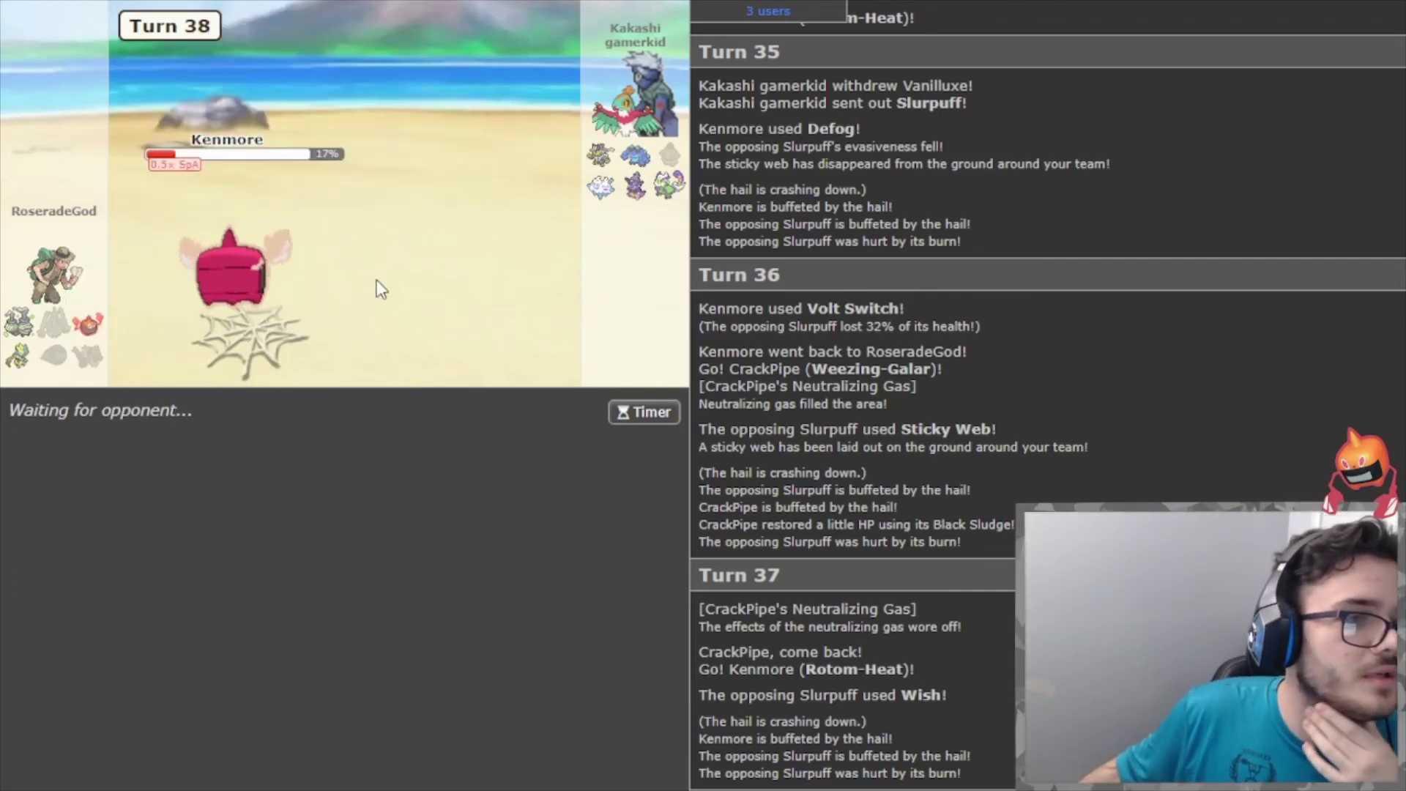
Skip the opponent's switch-in, check Urshifu's details and choose Kenmore's Defog, skipping to the turn's end.
mouse_move(641, 164)
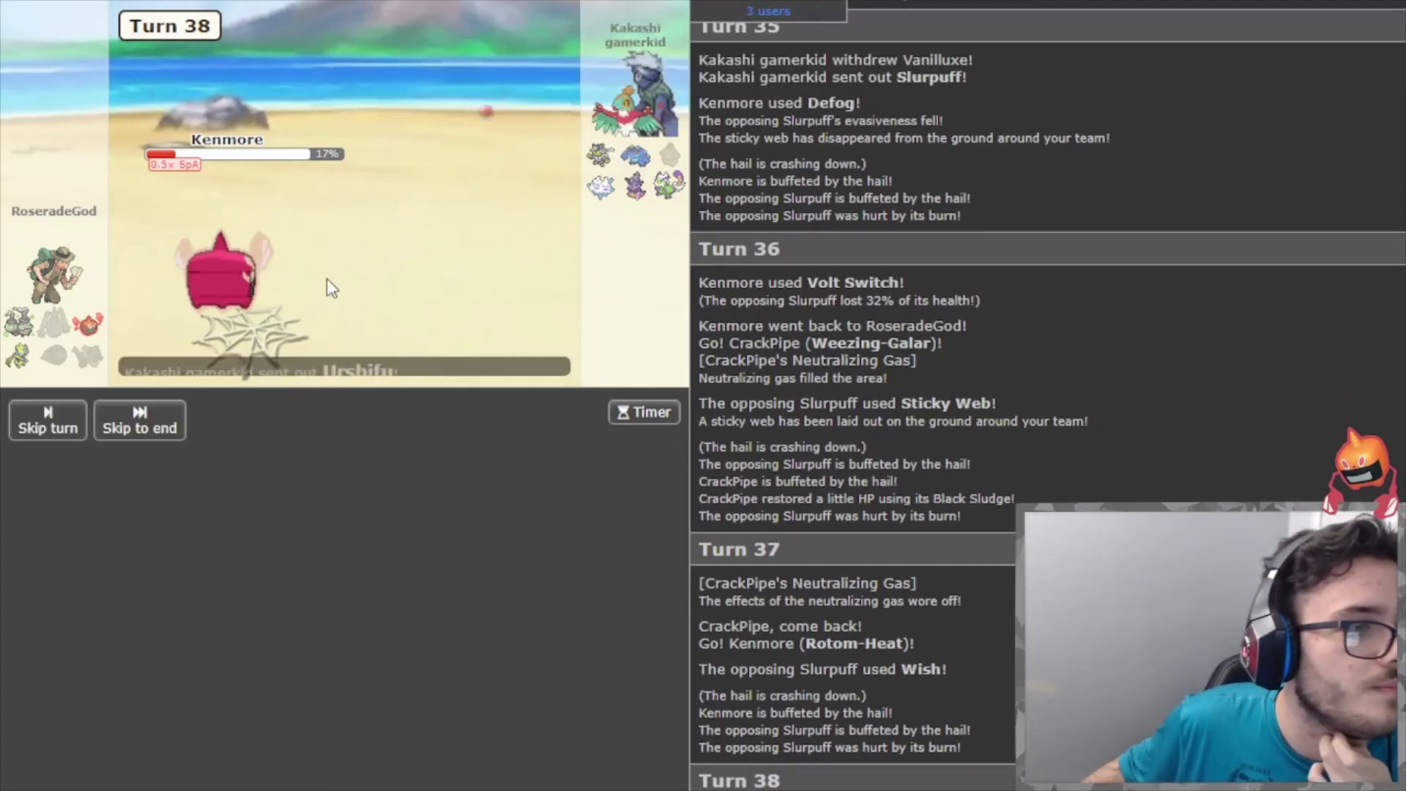
left_click(132, 422)
mouse_move(509, 170)
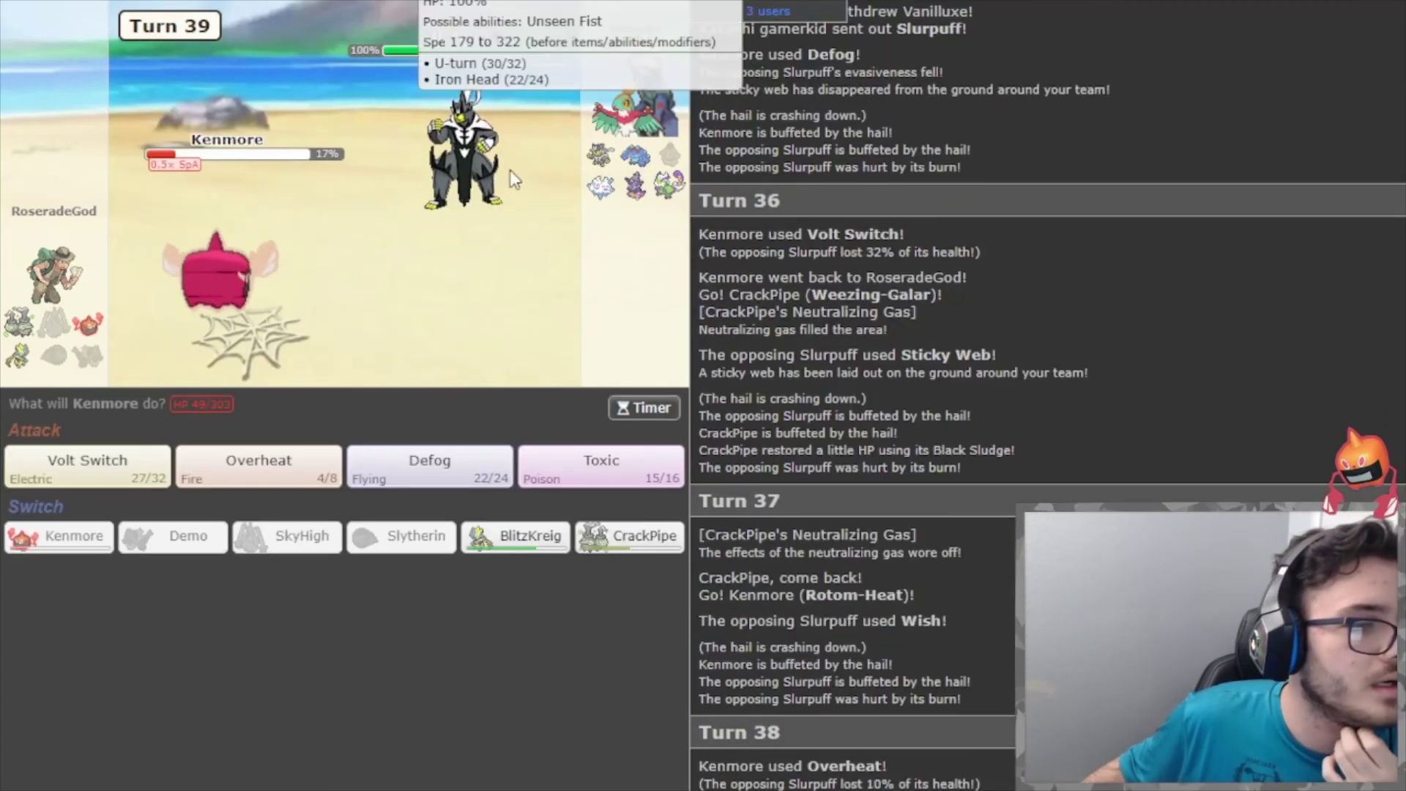
left_click(367, 465)
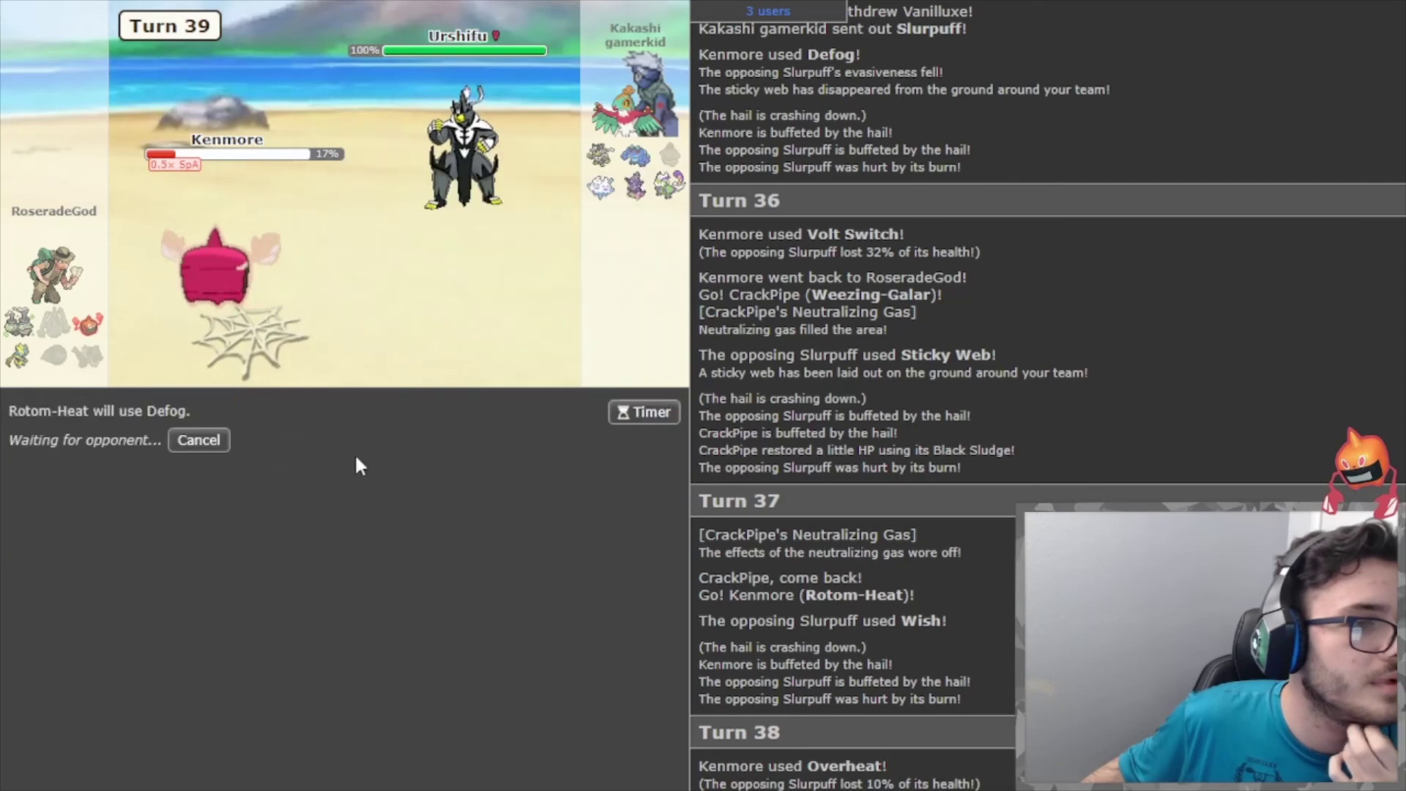
mouse_move(20, 338)
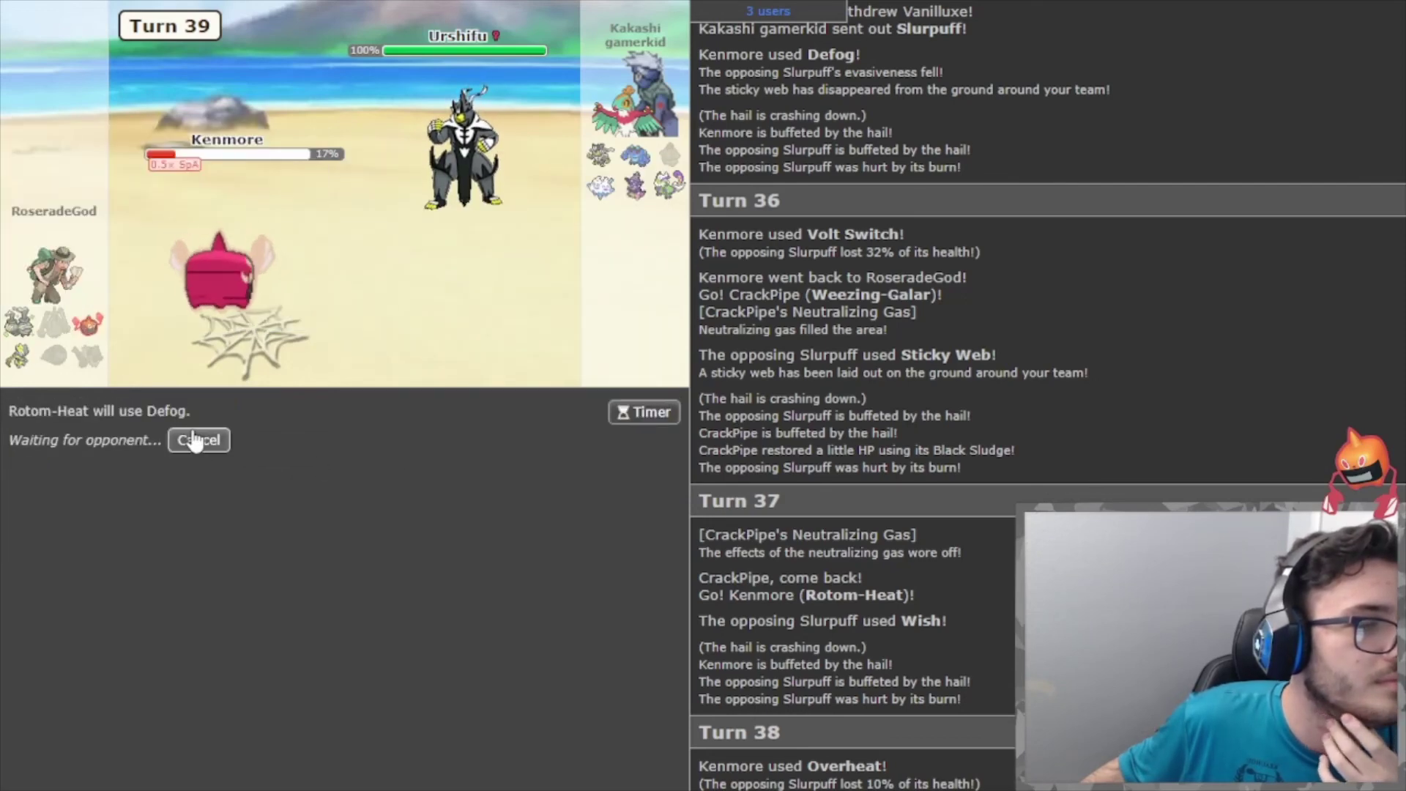
left_click(139, 421)
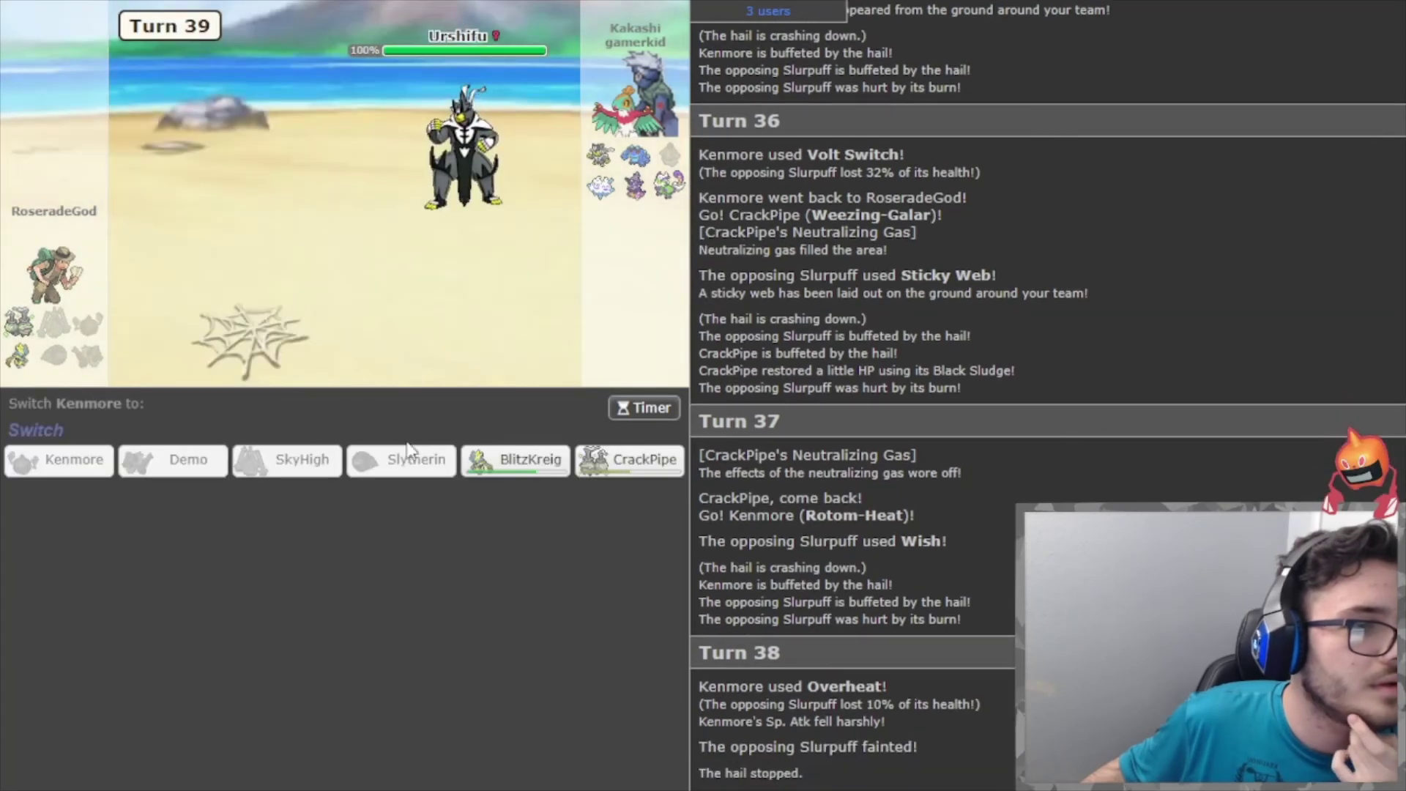
Check BlitzKreig's stats and moves, send it in to replace Kenmore and skip the animations.
mouse_move(542, 459)
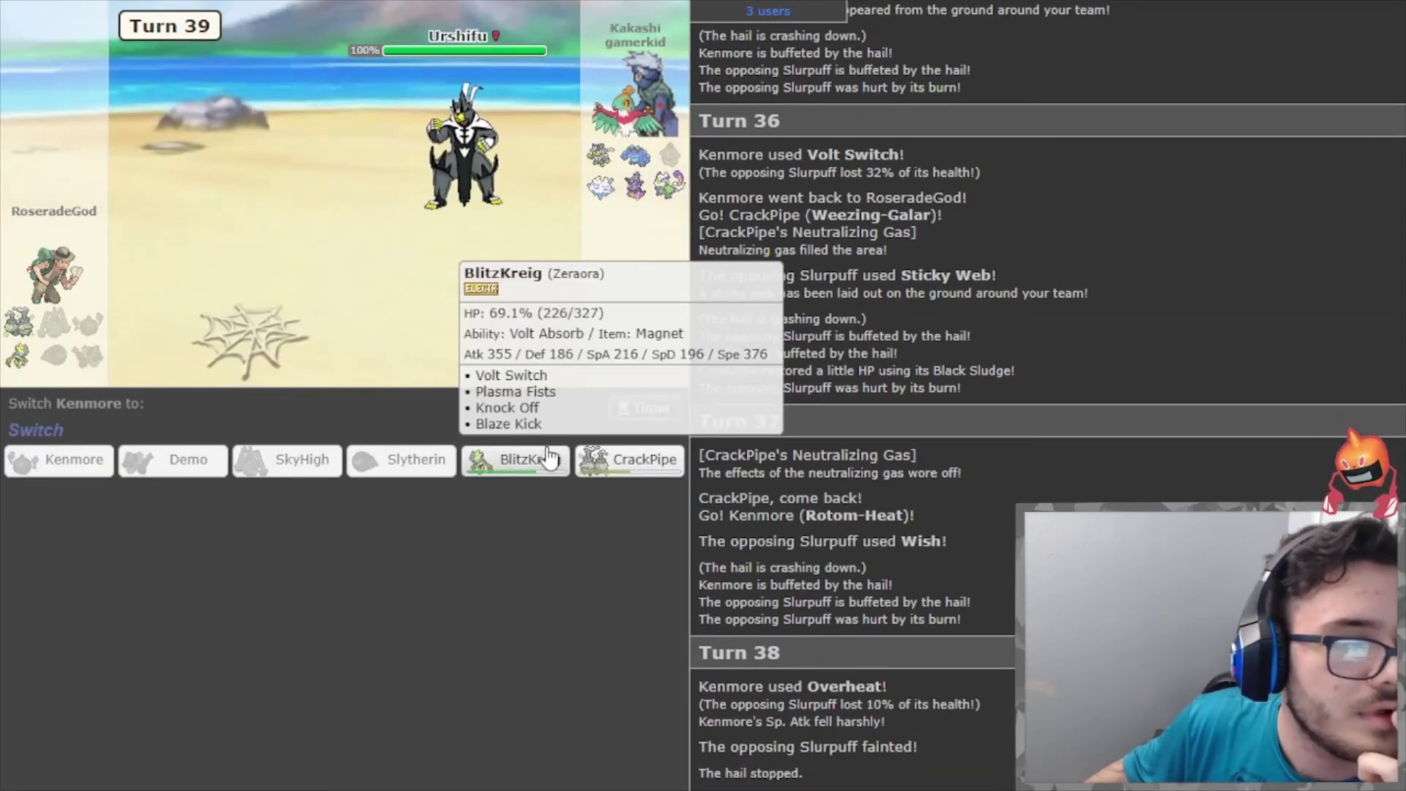
left_click(549, 458)
left_click(155, 423)
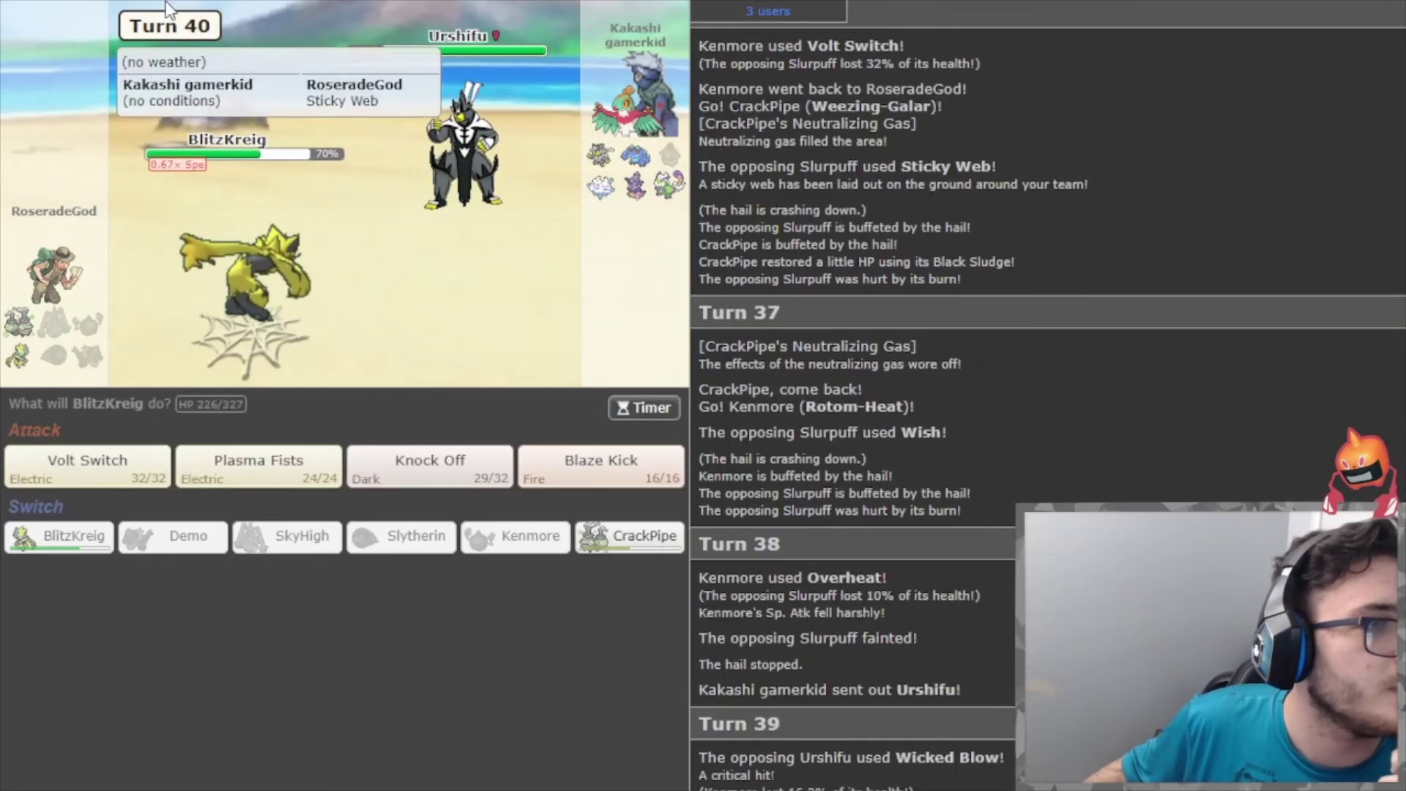
Calculate Weezing-Galar (CrackPipe) against the Uber Choice Band set of Urshifu in the damage calculator.
key("alt+Tab")
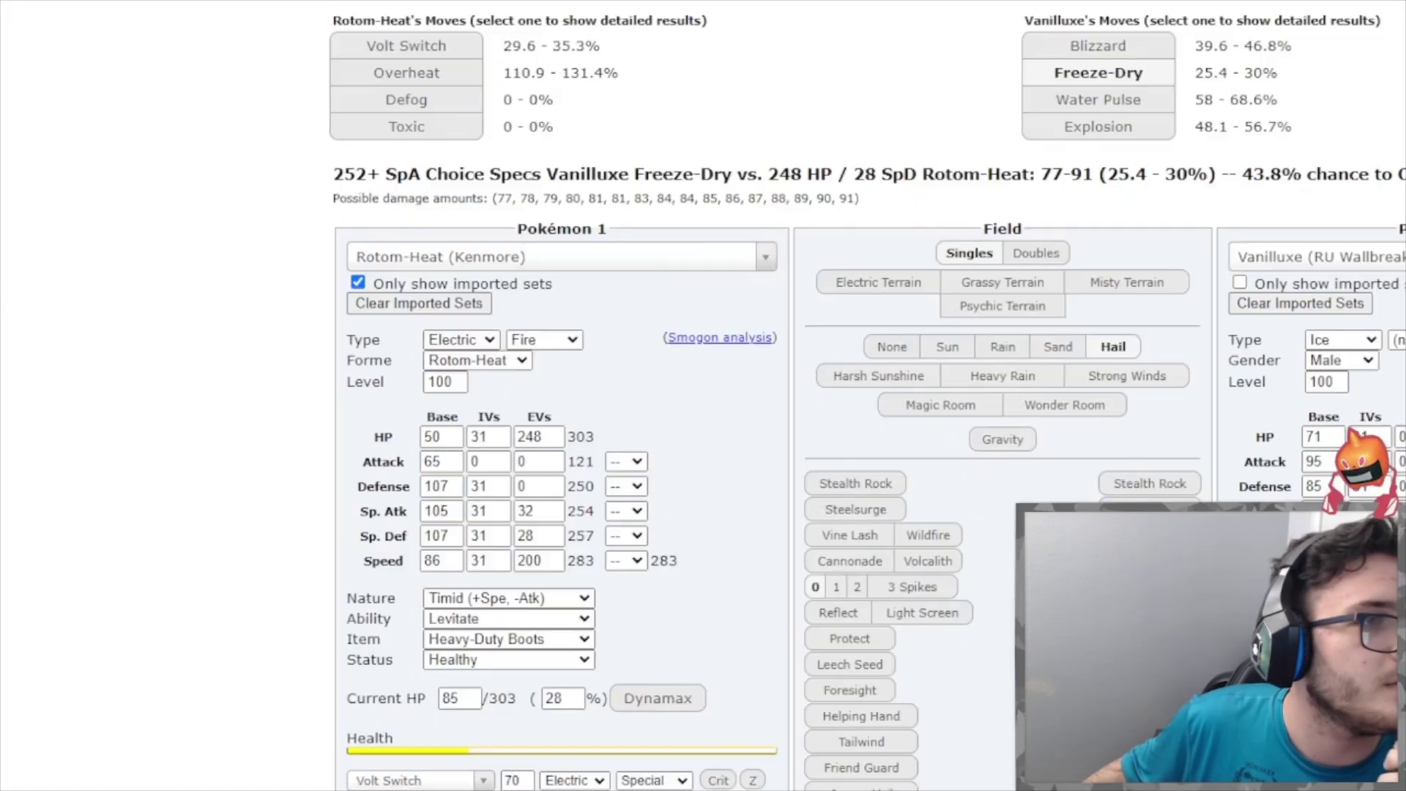
left_click(1316, 258)
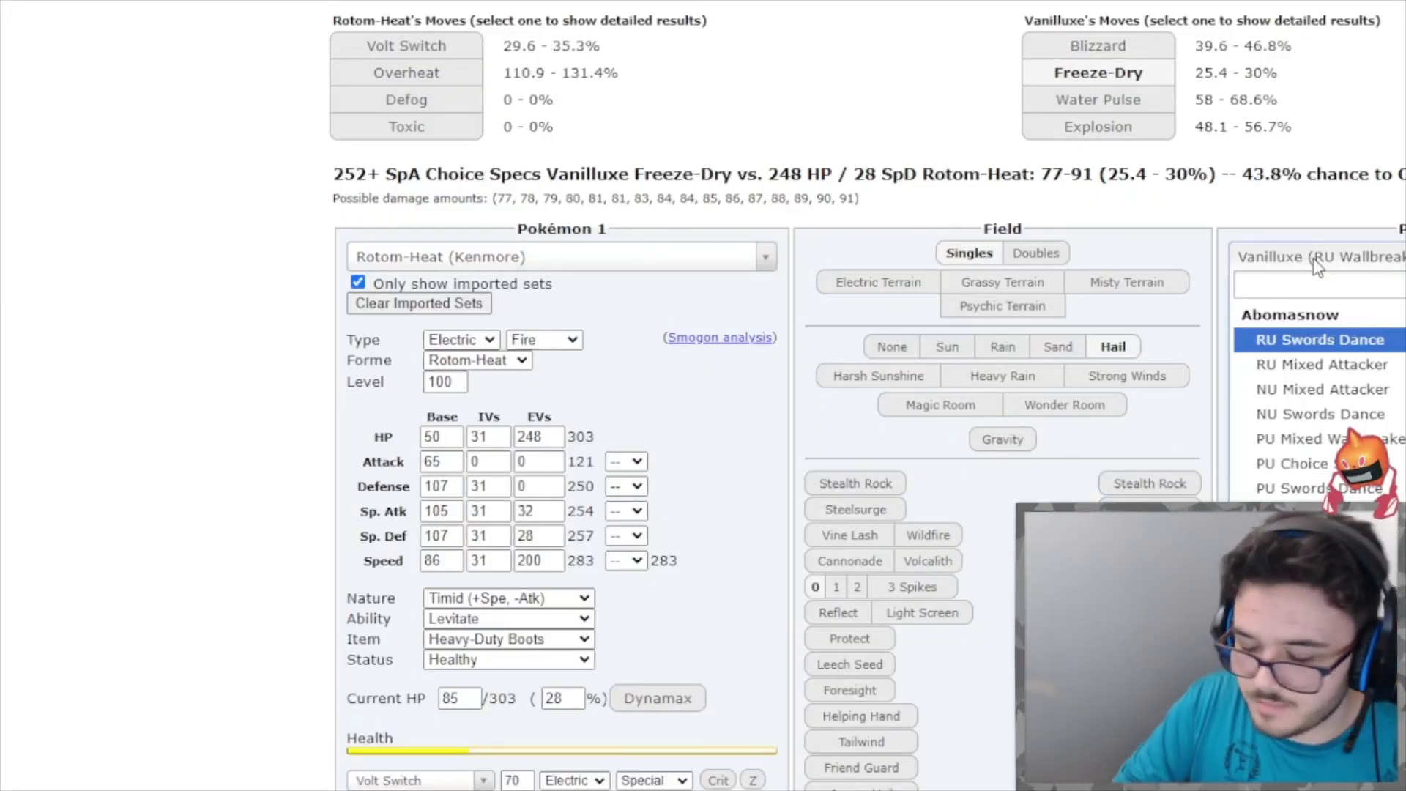
type("urshi")
key("Return")
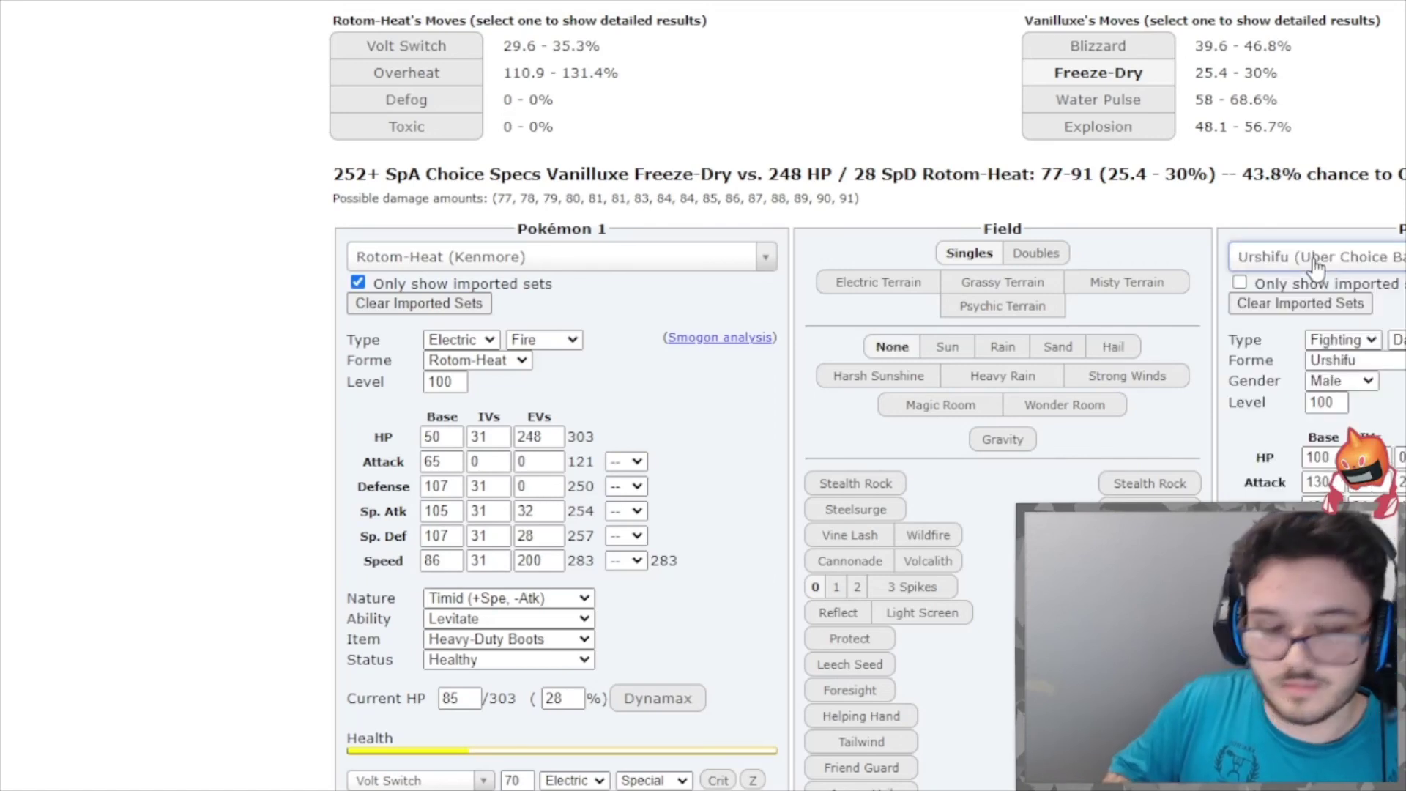
left_click(584, 256)
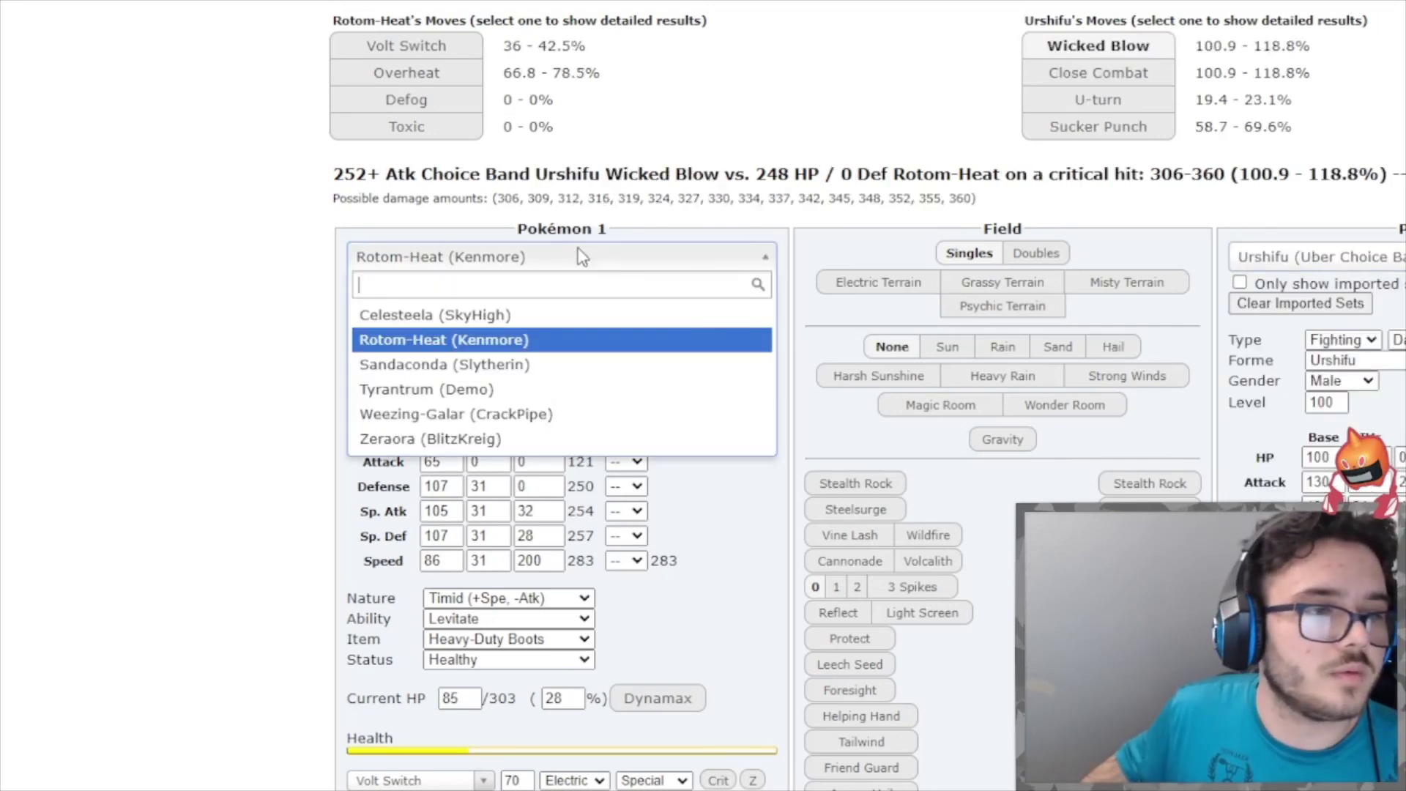
left_click(590, 428)
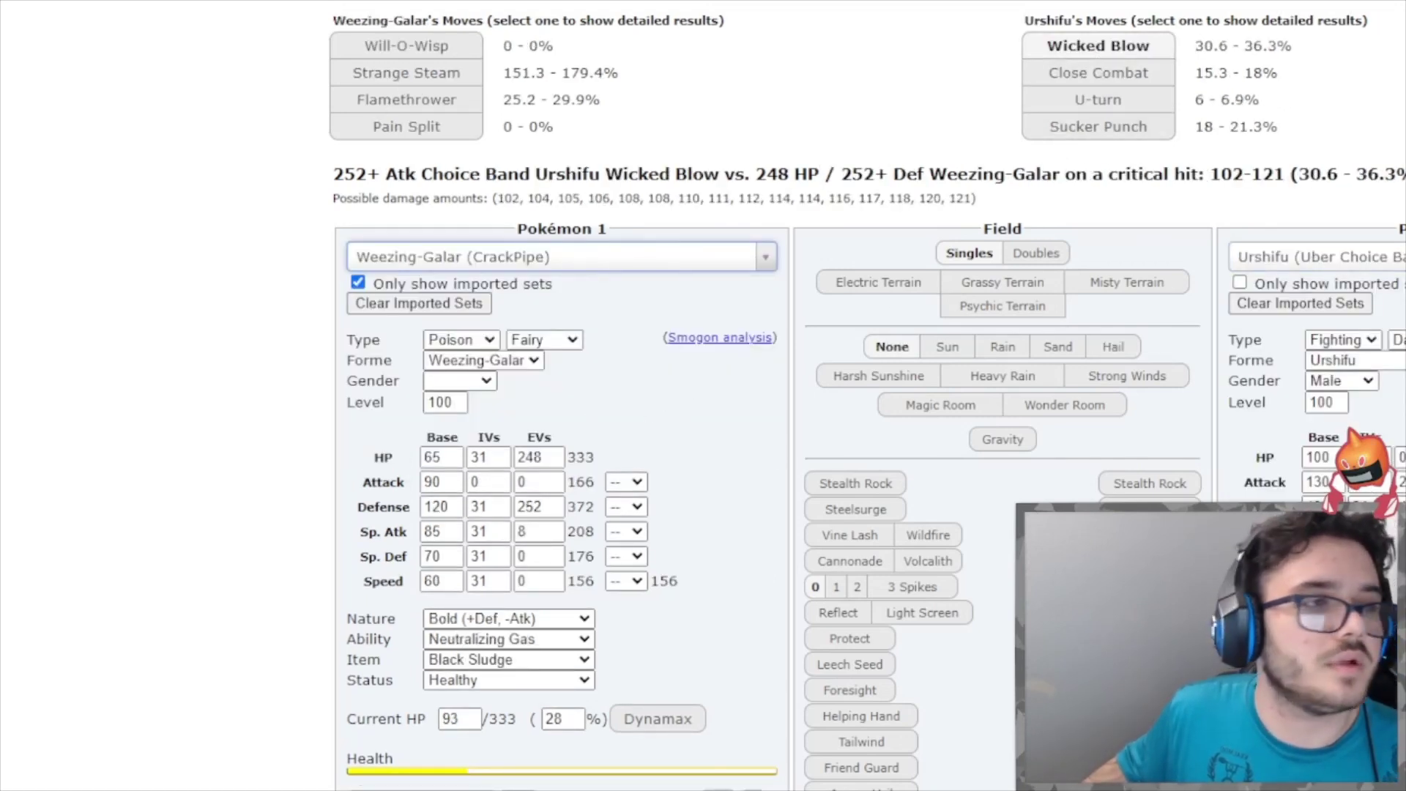
Return to the battle, choose BlitzKreig's Plasma Fists against Urshifu, skip the animations and send in CrackPipe as the replacement.
key("ctrl+Tab")
mouse_move(639, 165)
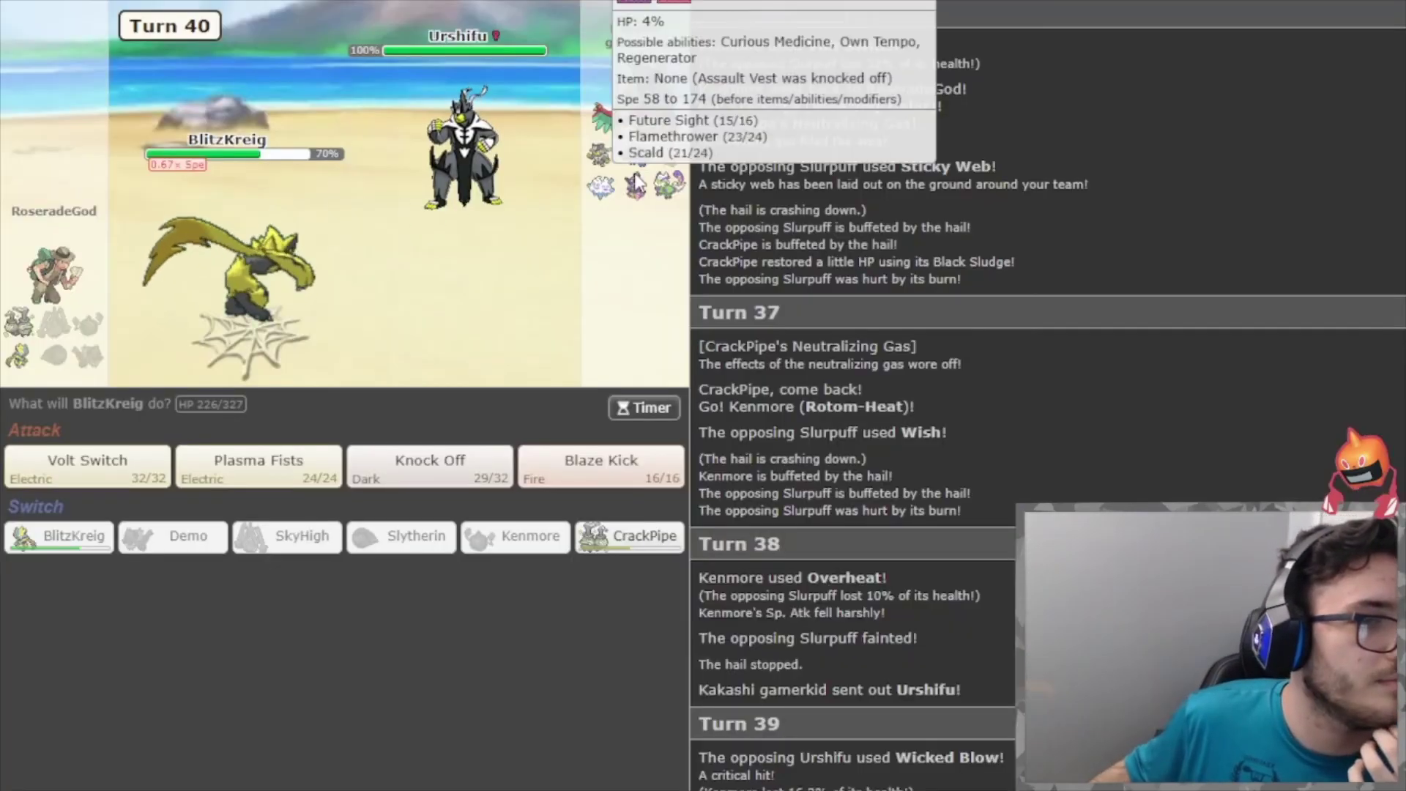
left_click(263, 466)
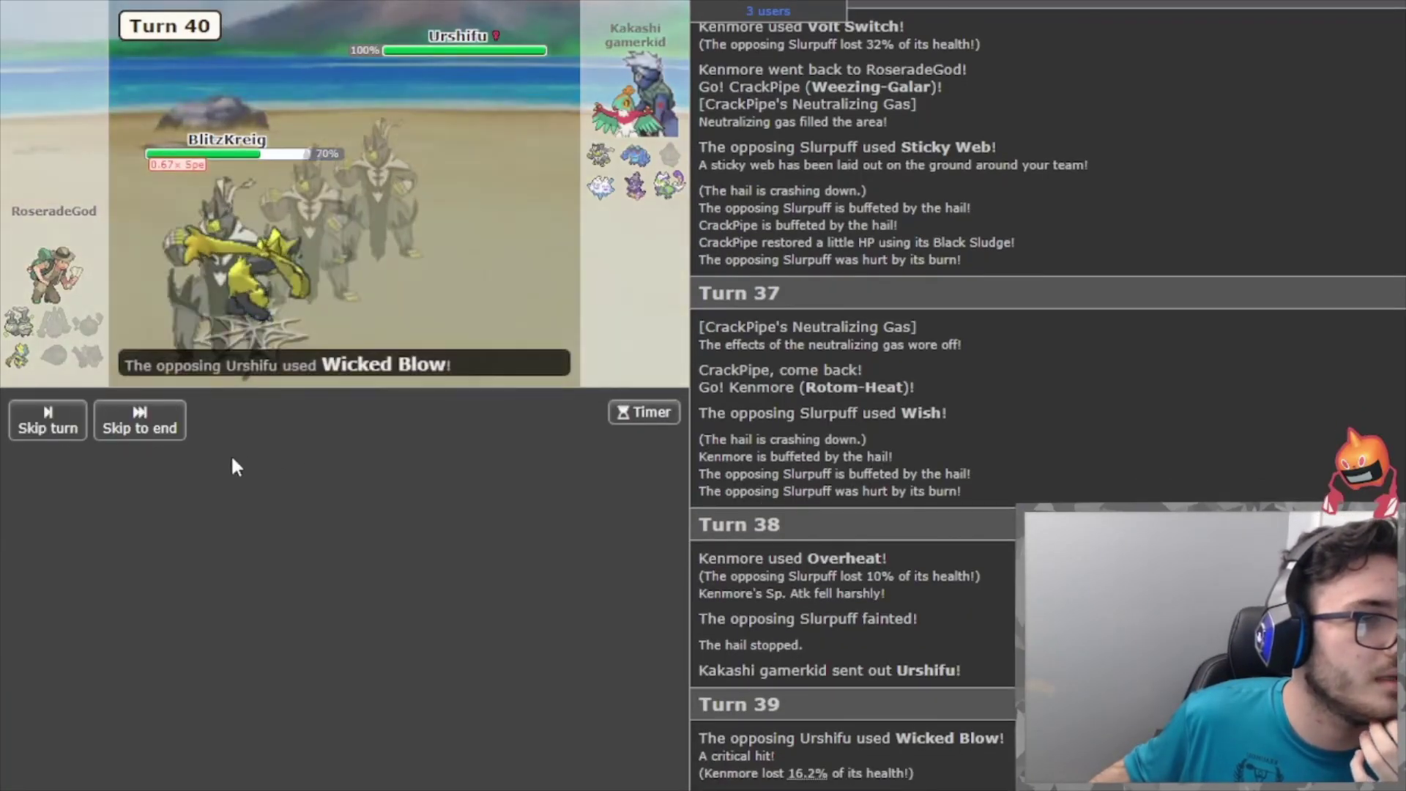
left_click(156, 432)
left_click(628, 460)
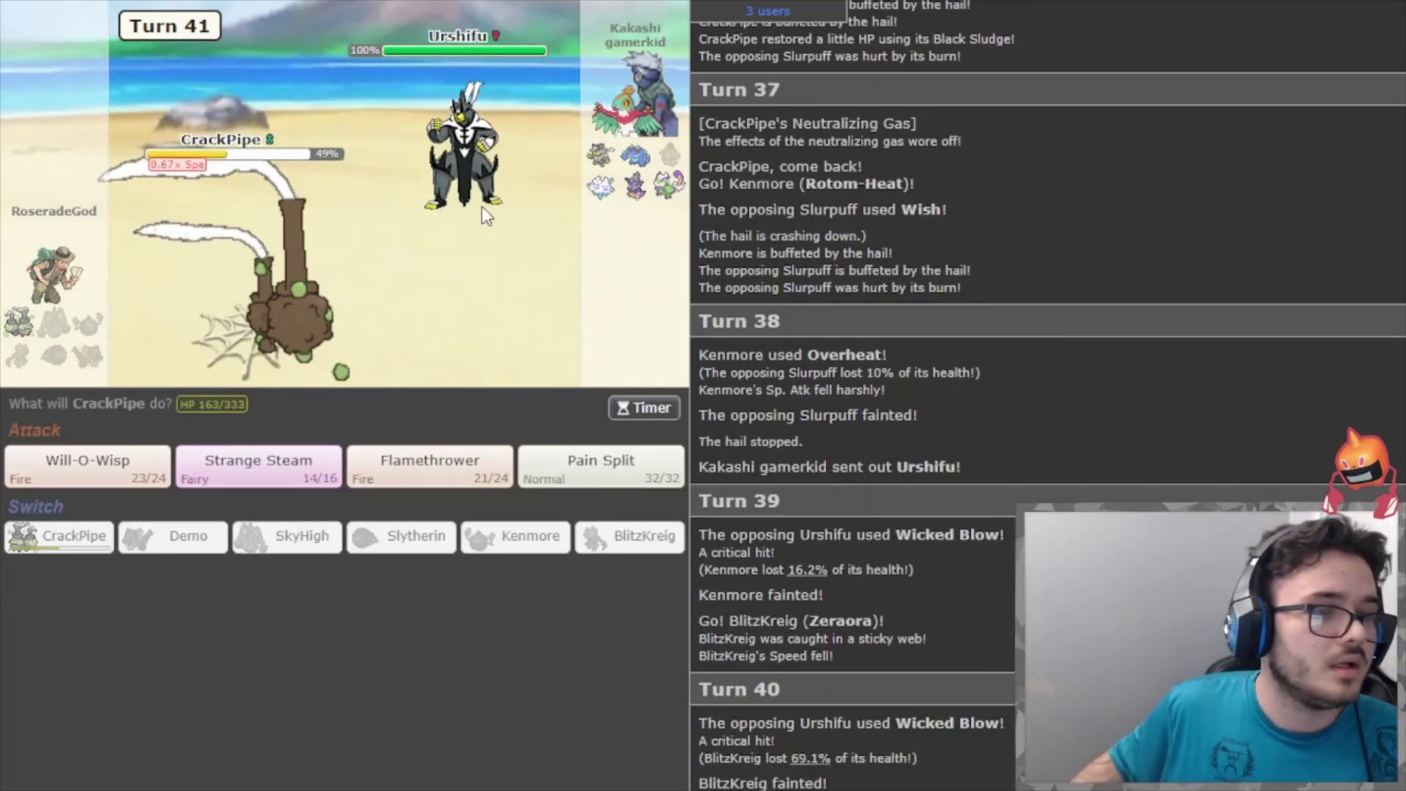
Use CrackPipe's Pain Split with Urshifu opposing and choose Flamethrower against Vanilluxe the following turn, checking the opposing team's details.
left_click(561, 469)
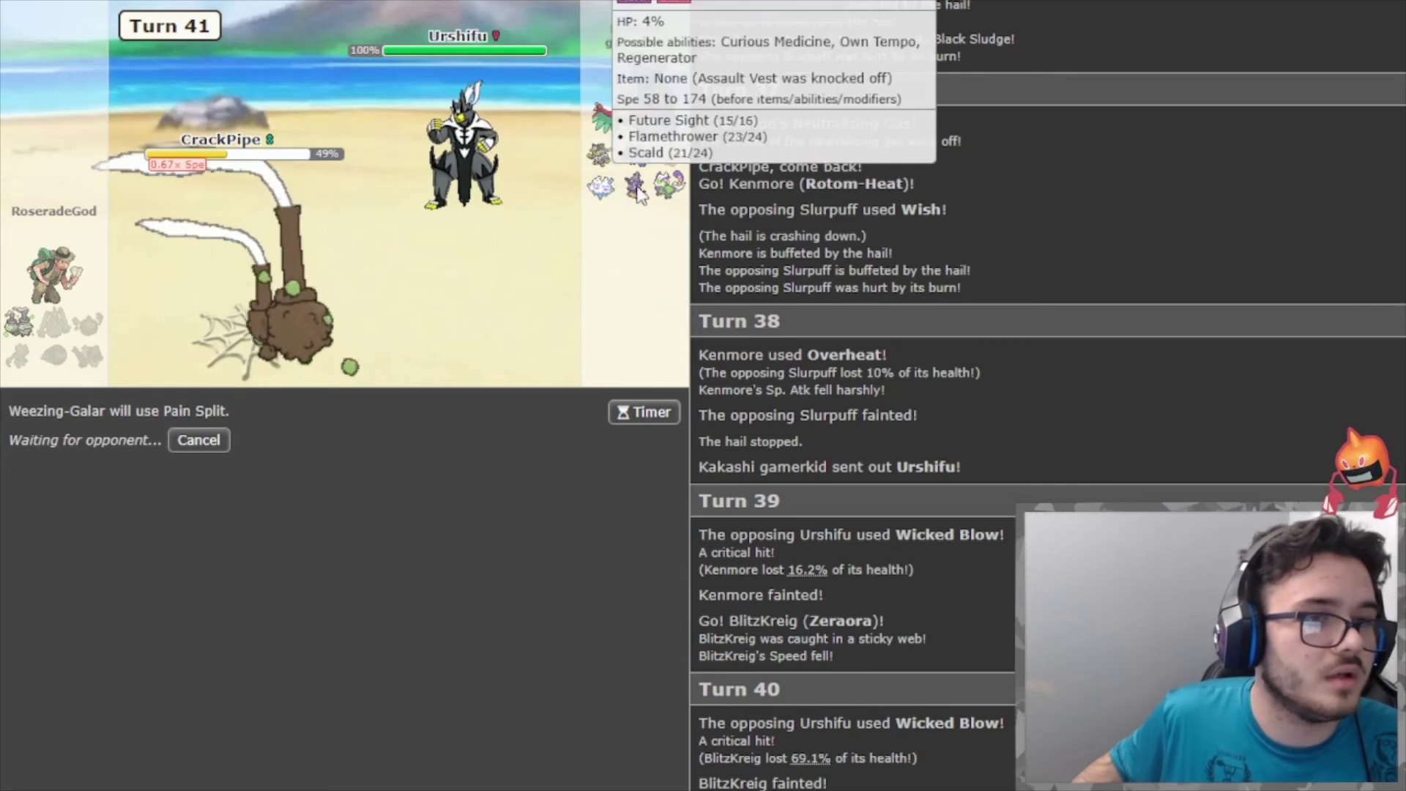
mouse_move(663, 196)
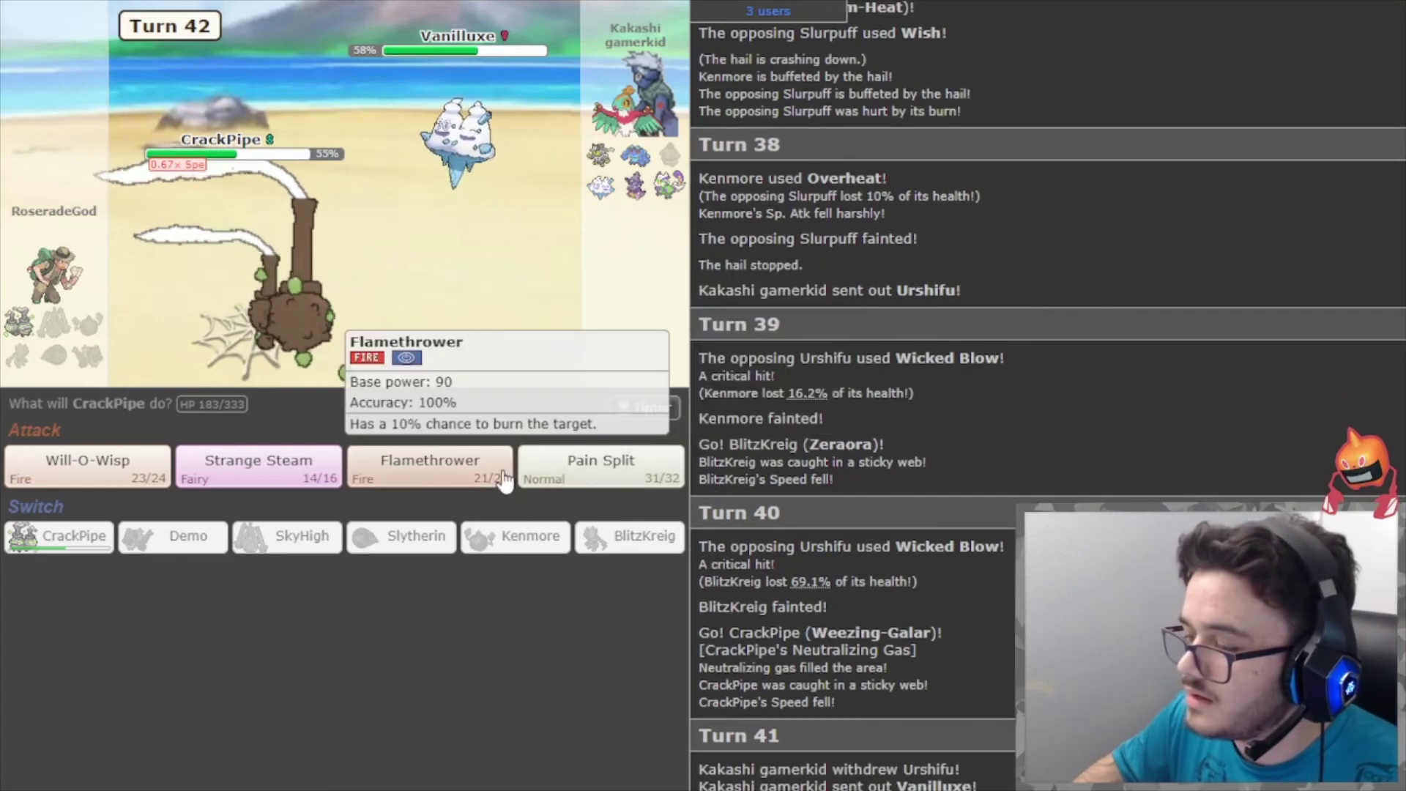
left_click(424, 470)
left_click(359, 419)
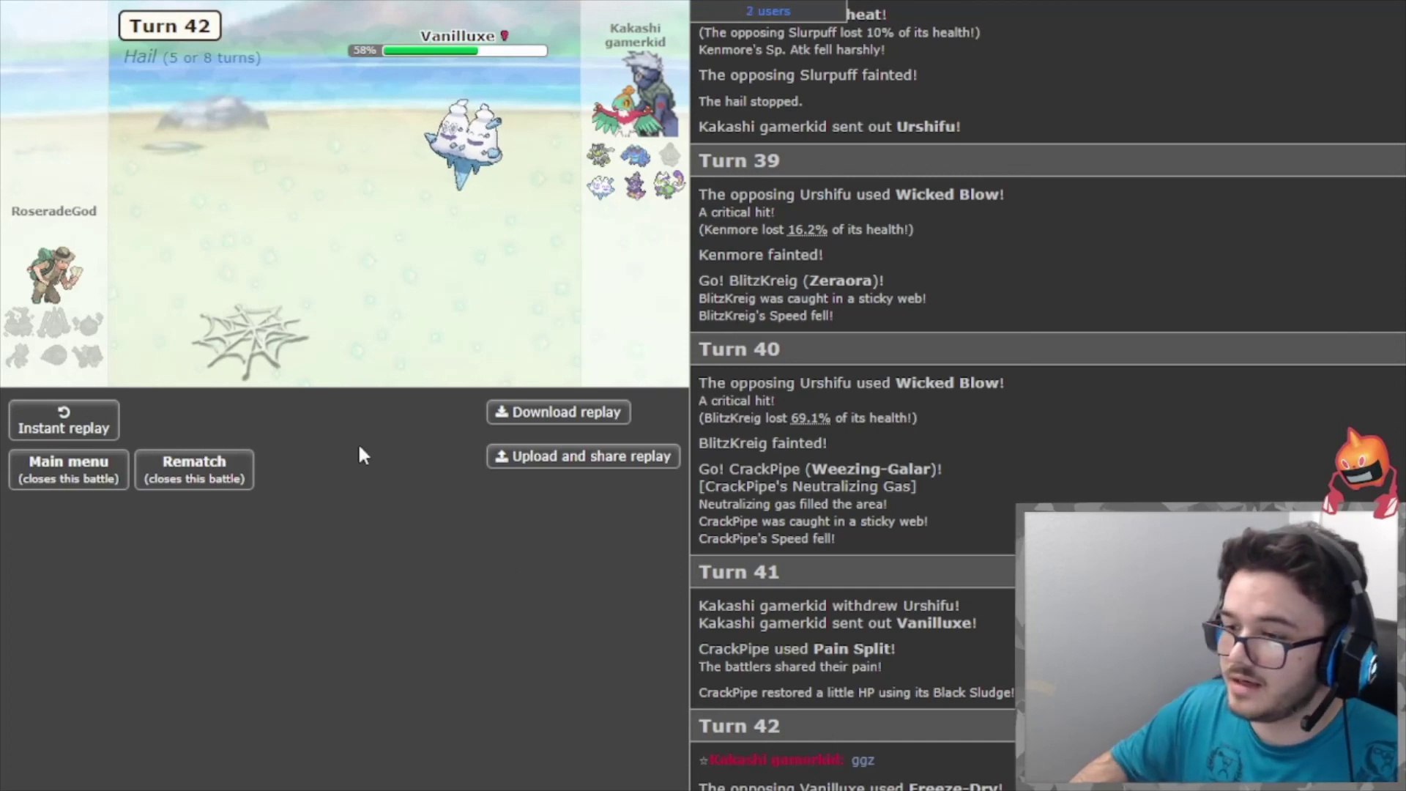
mouse_move(87, 328)
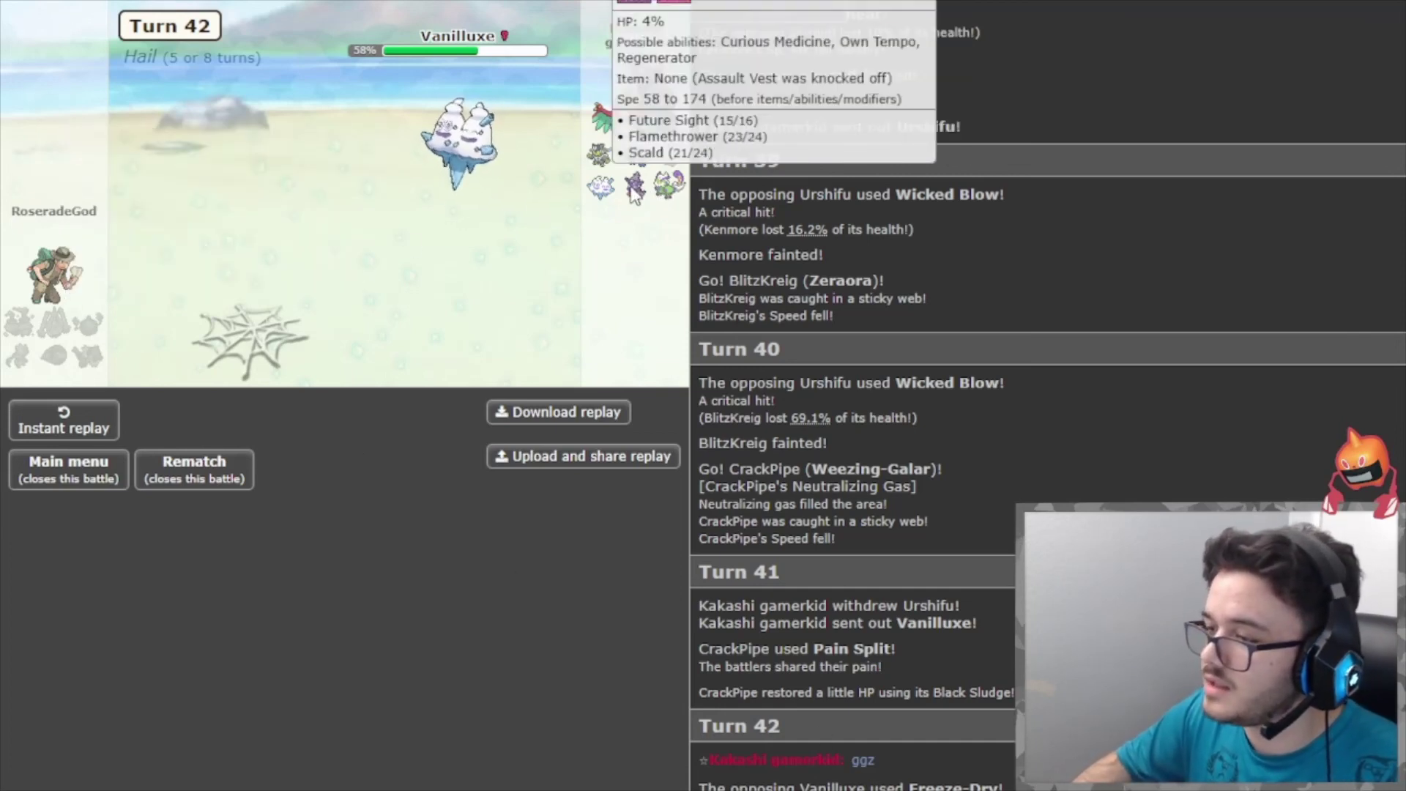